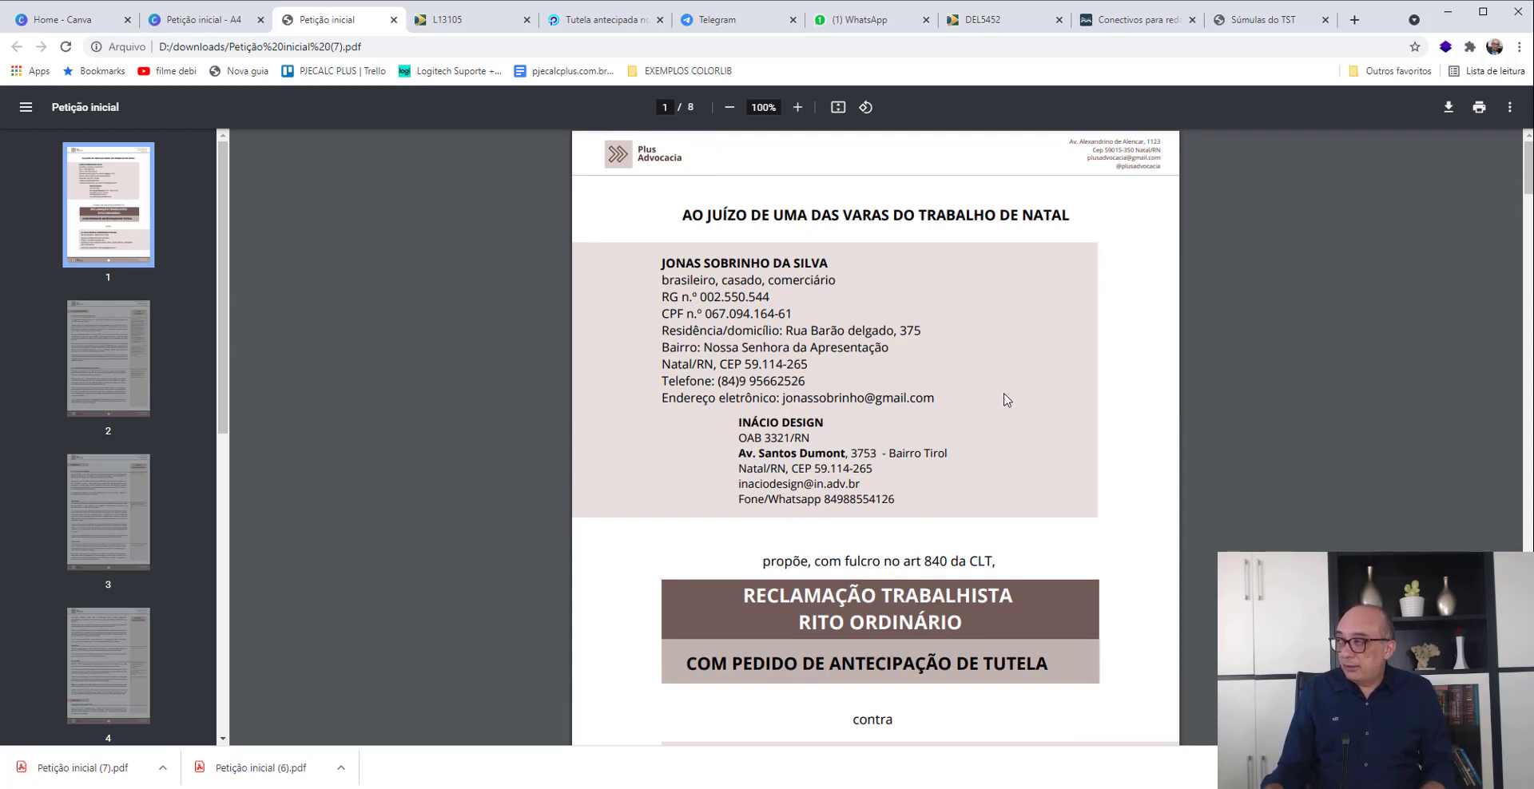
- Review the petition's first page with the parties' details and claim type, continuing to the Das preliminares section
{"action": "scroll", "coordinate": [1005, 400], "scroll_direction": "down", "scroll_amount": 2}
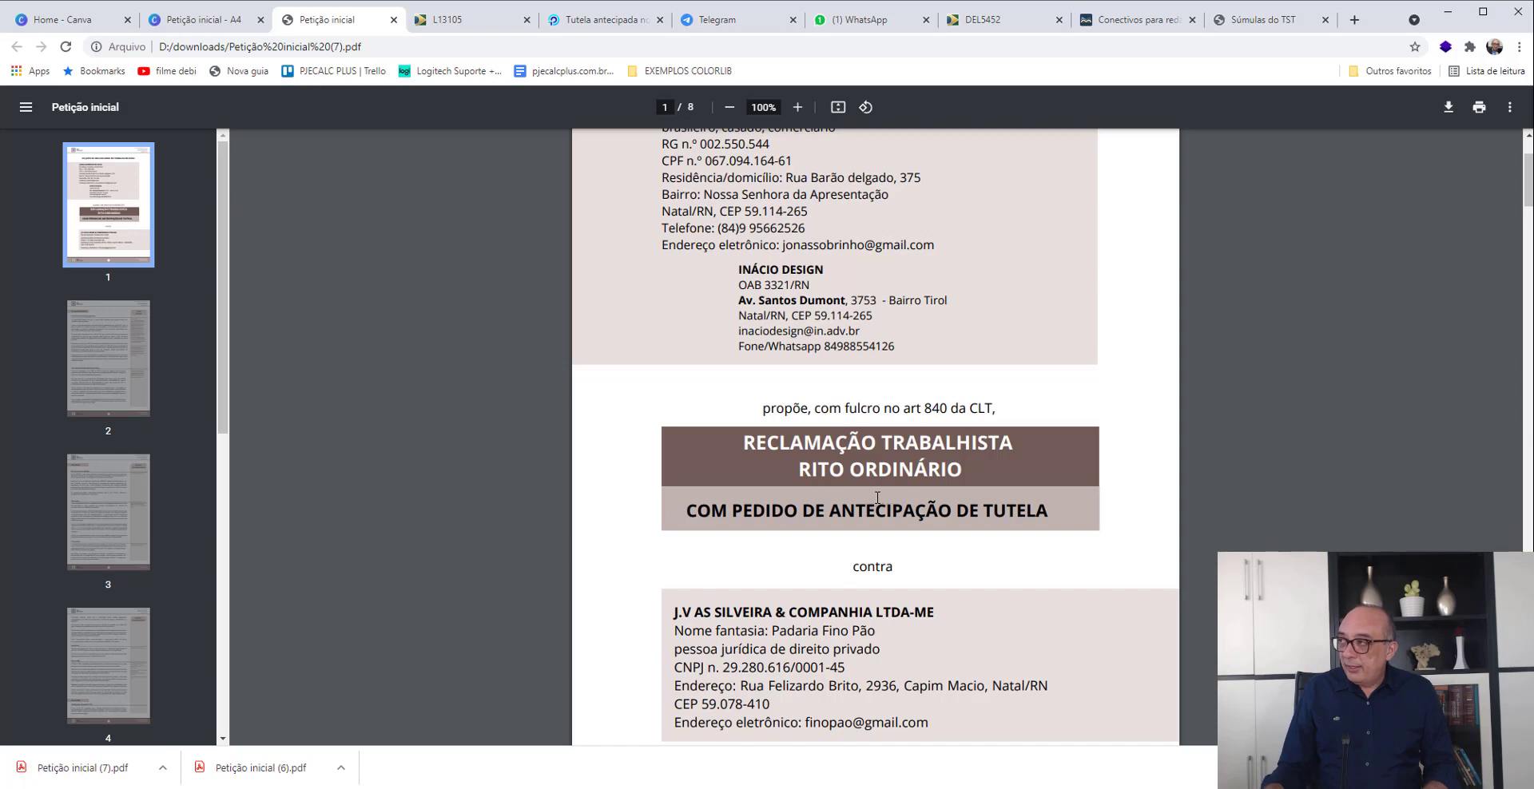
{"action": "scroll", "coordinate": [878, 498], "scroll_direction": "up", "scroll_amount": 2}
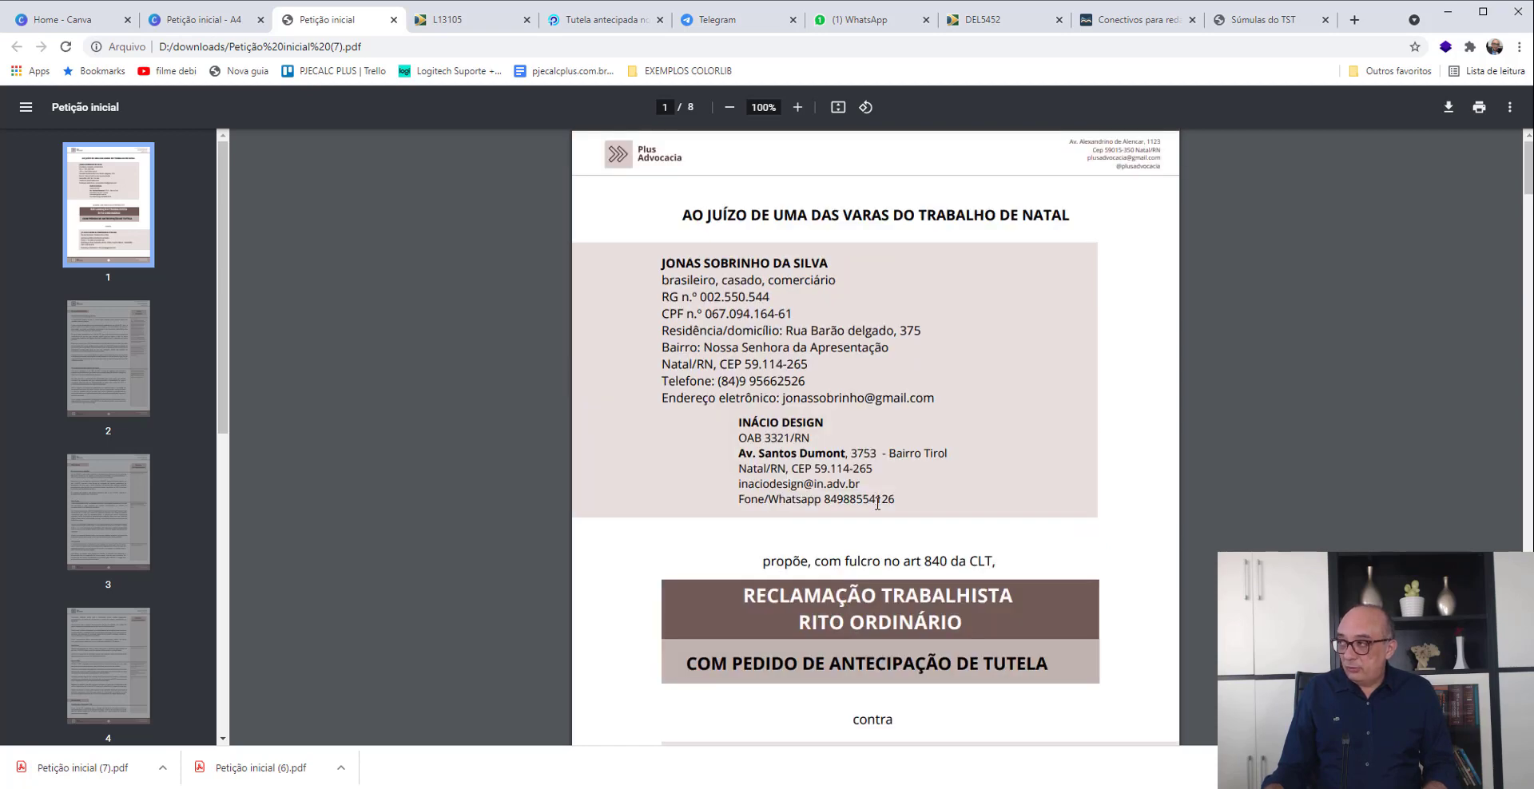
{"action": "scroll", "coordinate": [854, 517], "scroll_direction": "down", "scroll_amount": 3}
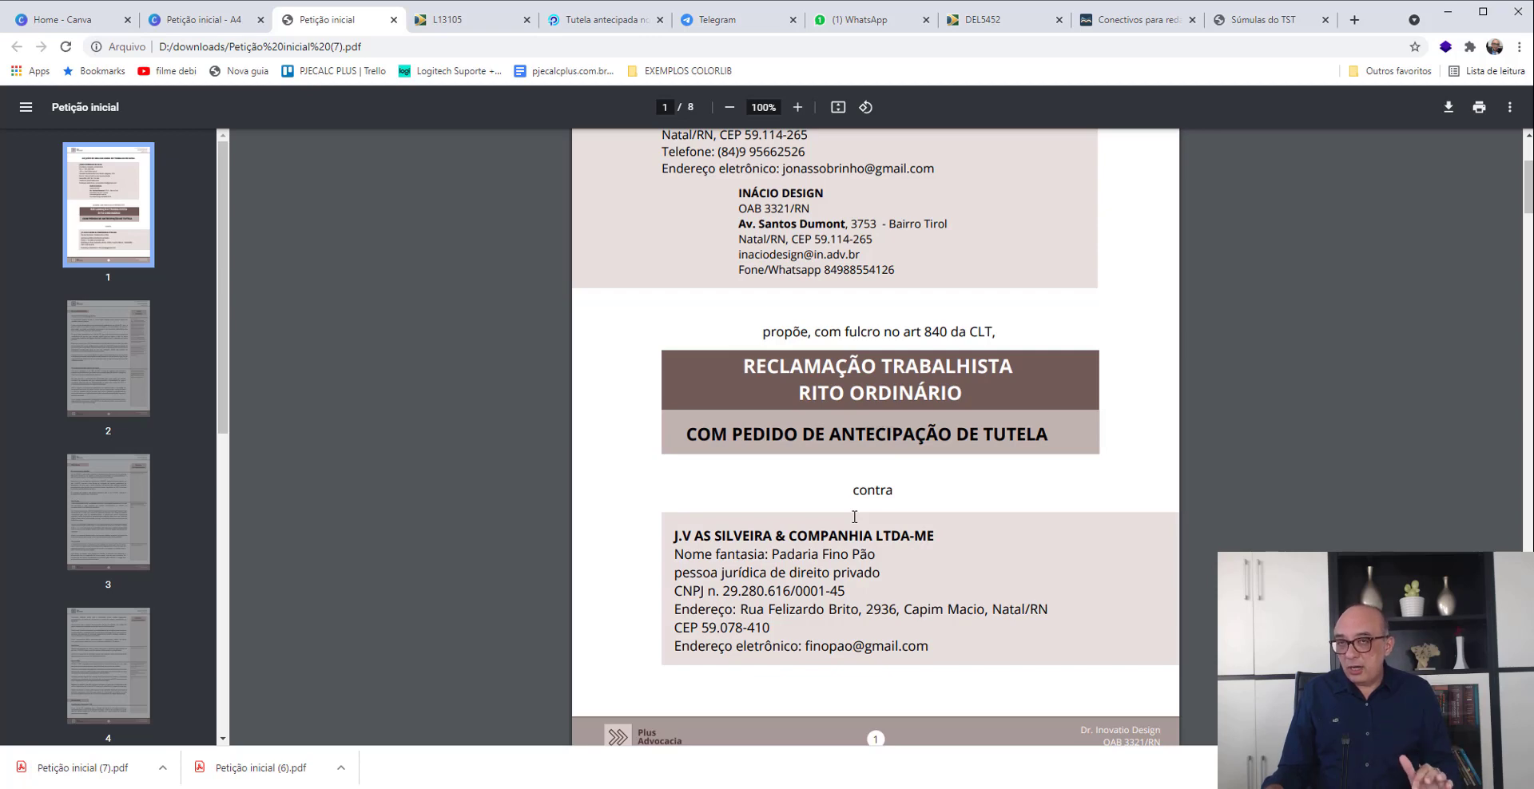
{"action": "scroll", "coordinate": [856, 519], "scroll_direction": "down", "scroll_amount": 2}
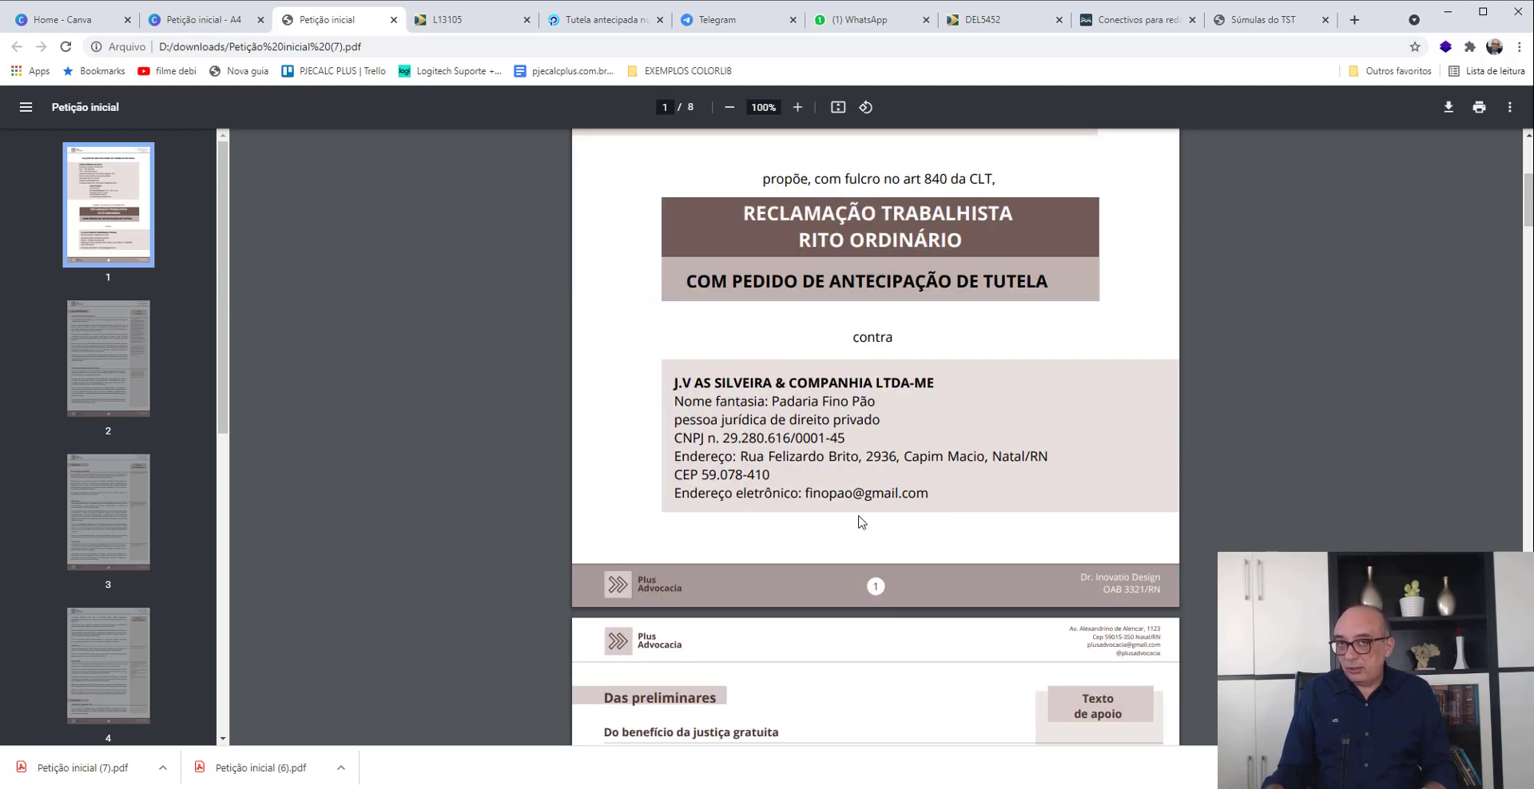
{"action": "scroll", "coordinate": [859, 521], "scroll_direction": "down", "scroll_amount": 6}
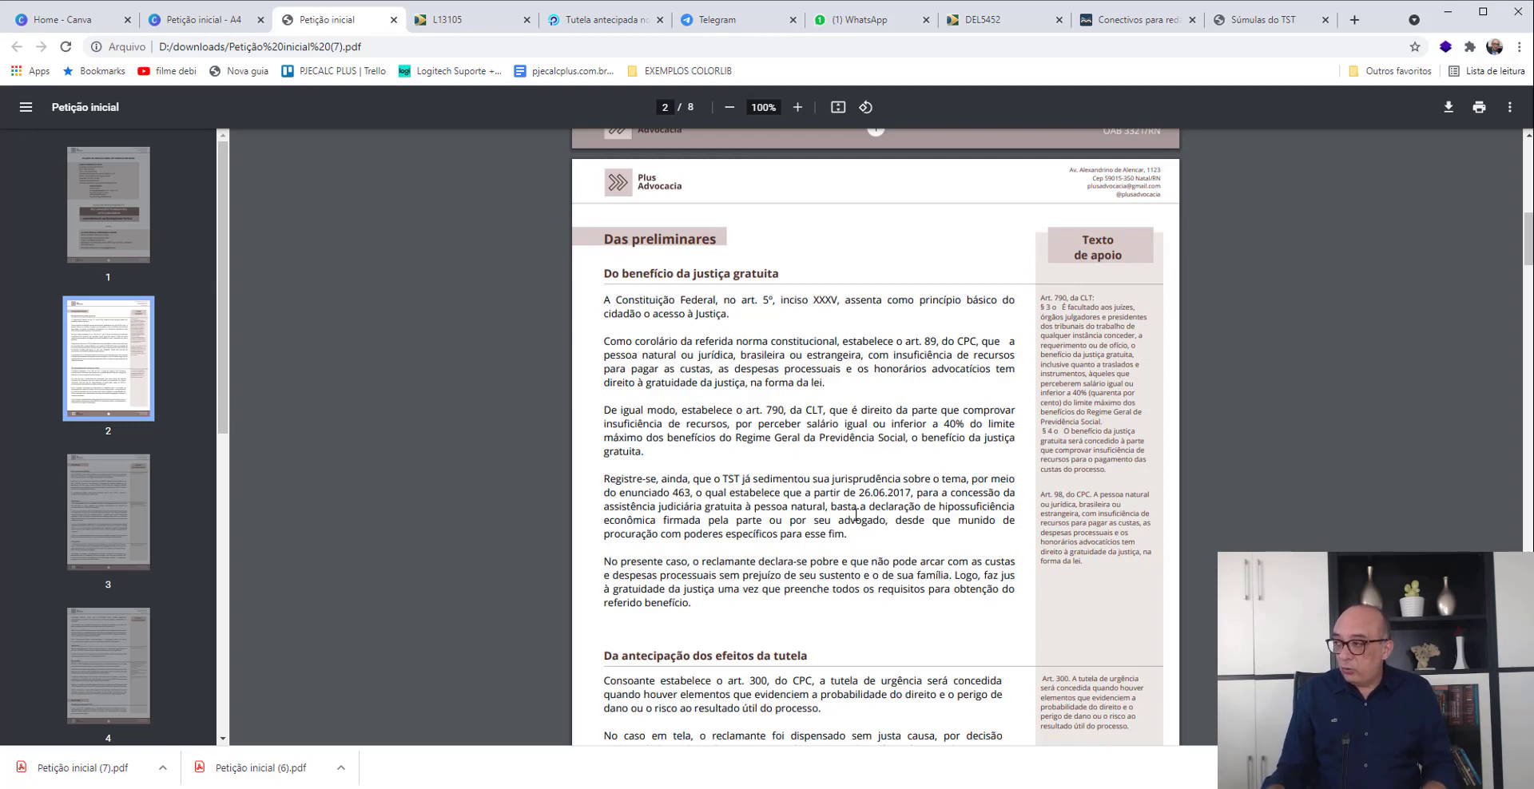
- Read the Dos fatos section of the petition, covering the employment contract, role, working hours, vacations and termination
{"action": "scroll", "coordinate": [855, 515], "scroll_direction": "down", "scroll_amount": 12}
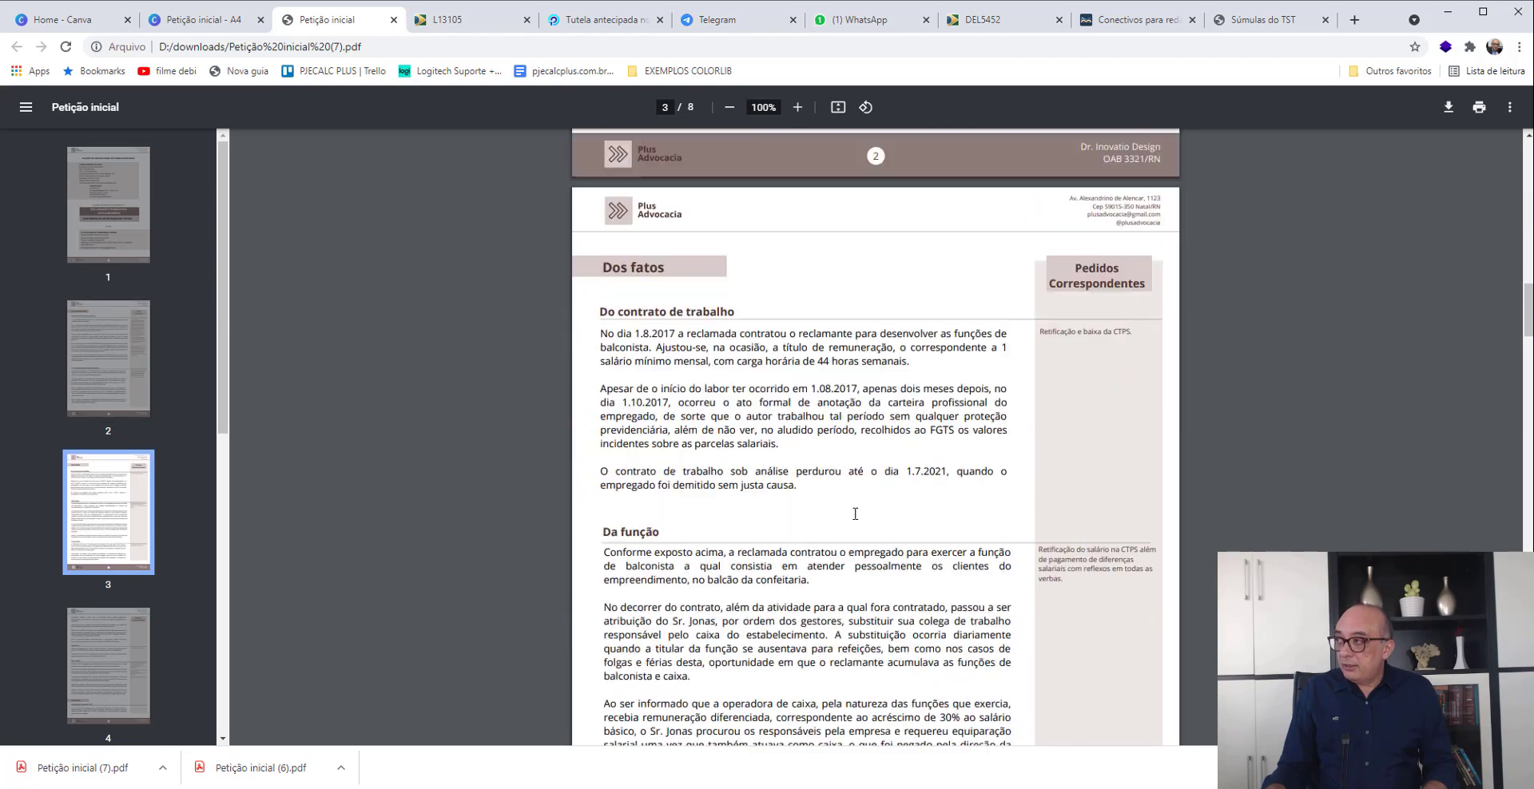
{"action": "scroll", "coordinate": [842, 475], "scroll_direction": "down", "scroll_amount": 1}
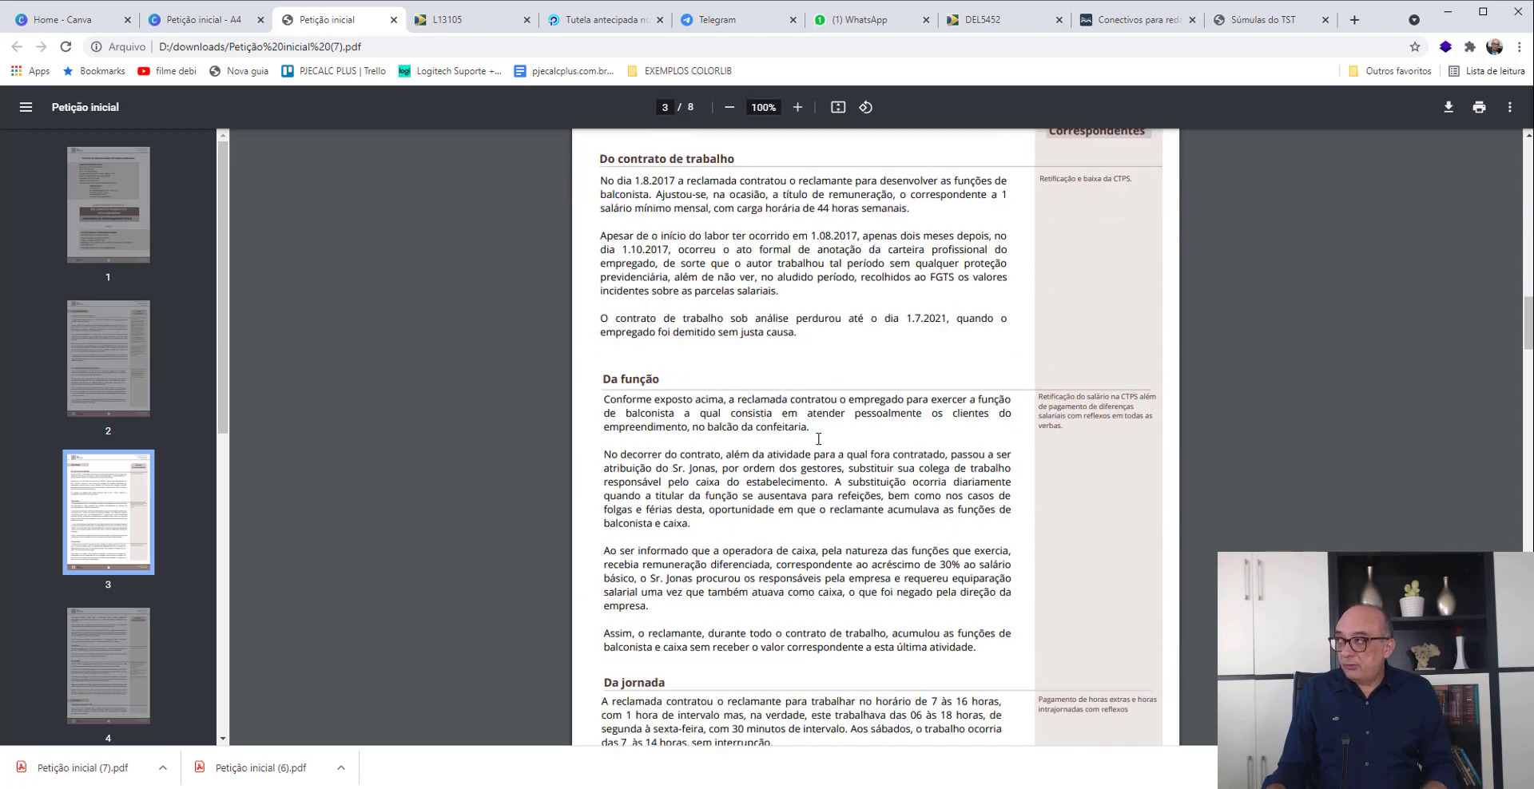
{"action": "scroll", "coordinate": [815, 439], "scroll_direction": "up", "scroll_amount": 1}
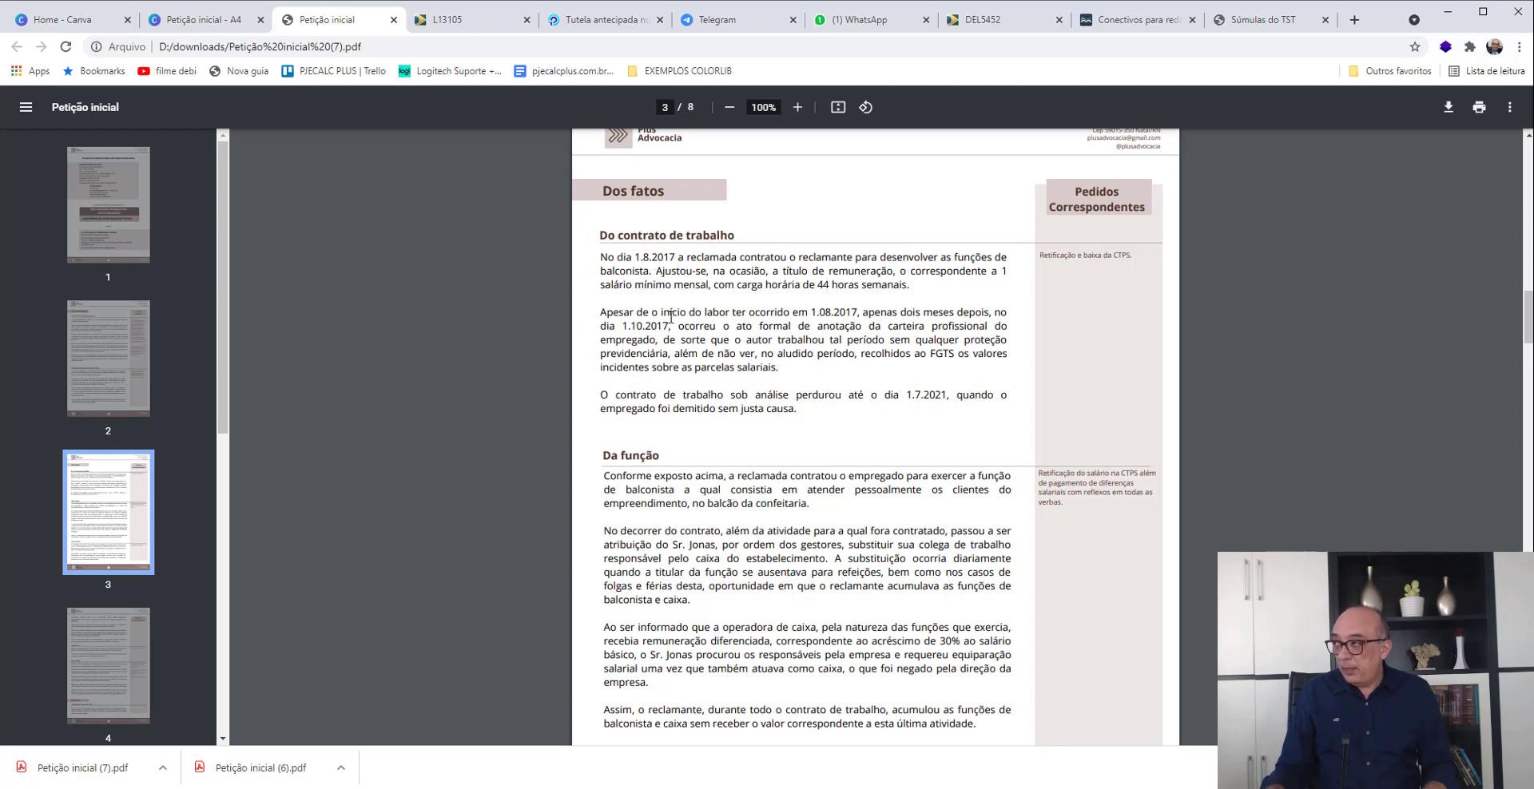
{"action": "scroll", "coordinate": [675, 323], "scroll_direction": "down", "scroll_amount": 2}
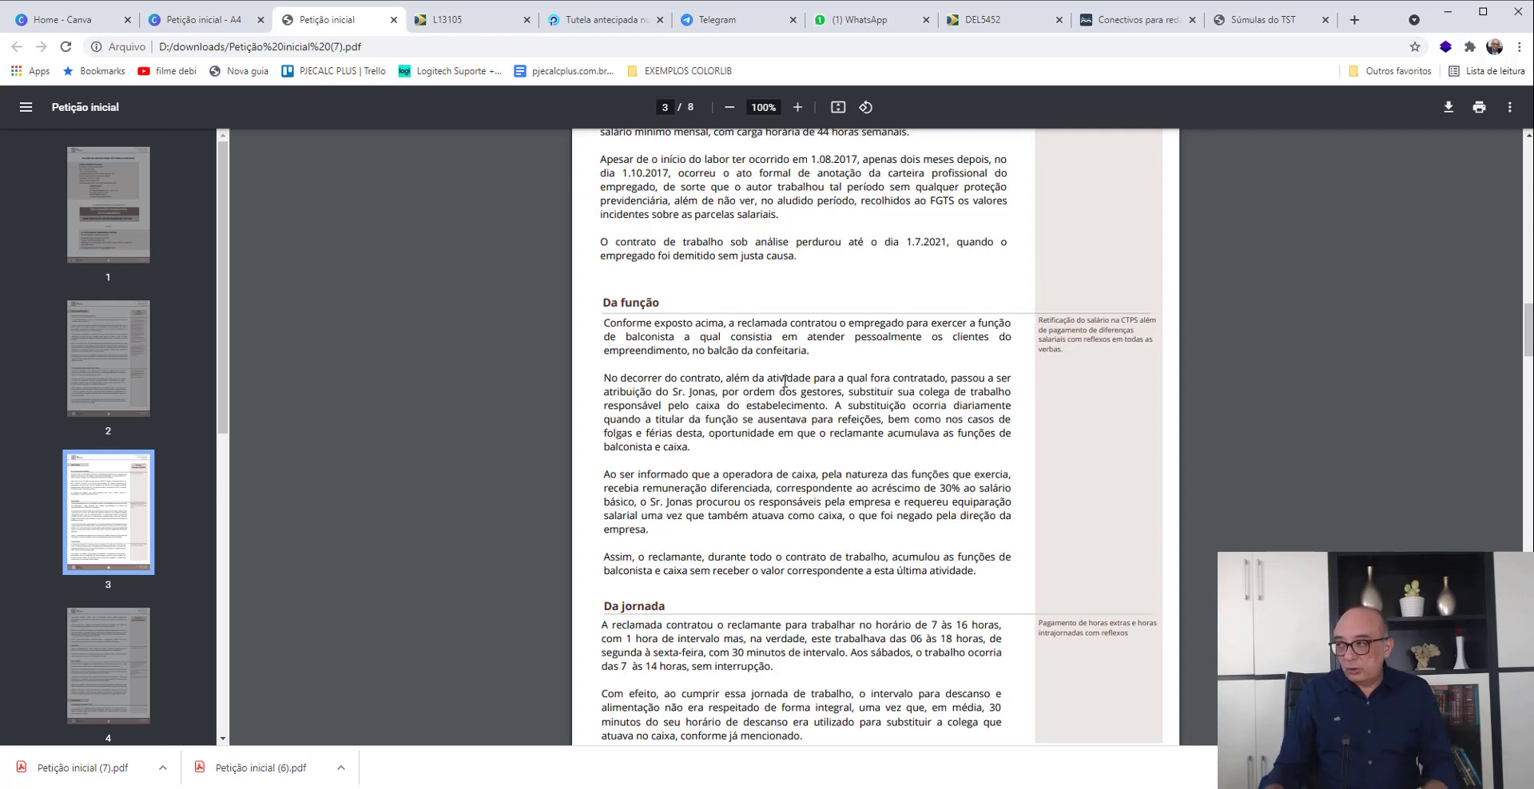
{"action": "scroll", "coordinate": [779, 385], "scroll_direction": "down", "scroll_amount": 2}
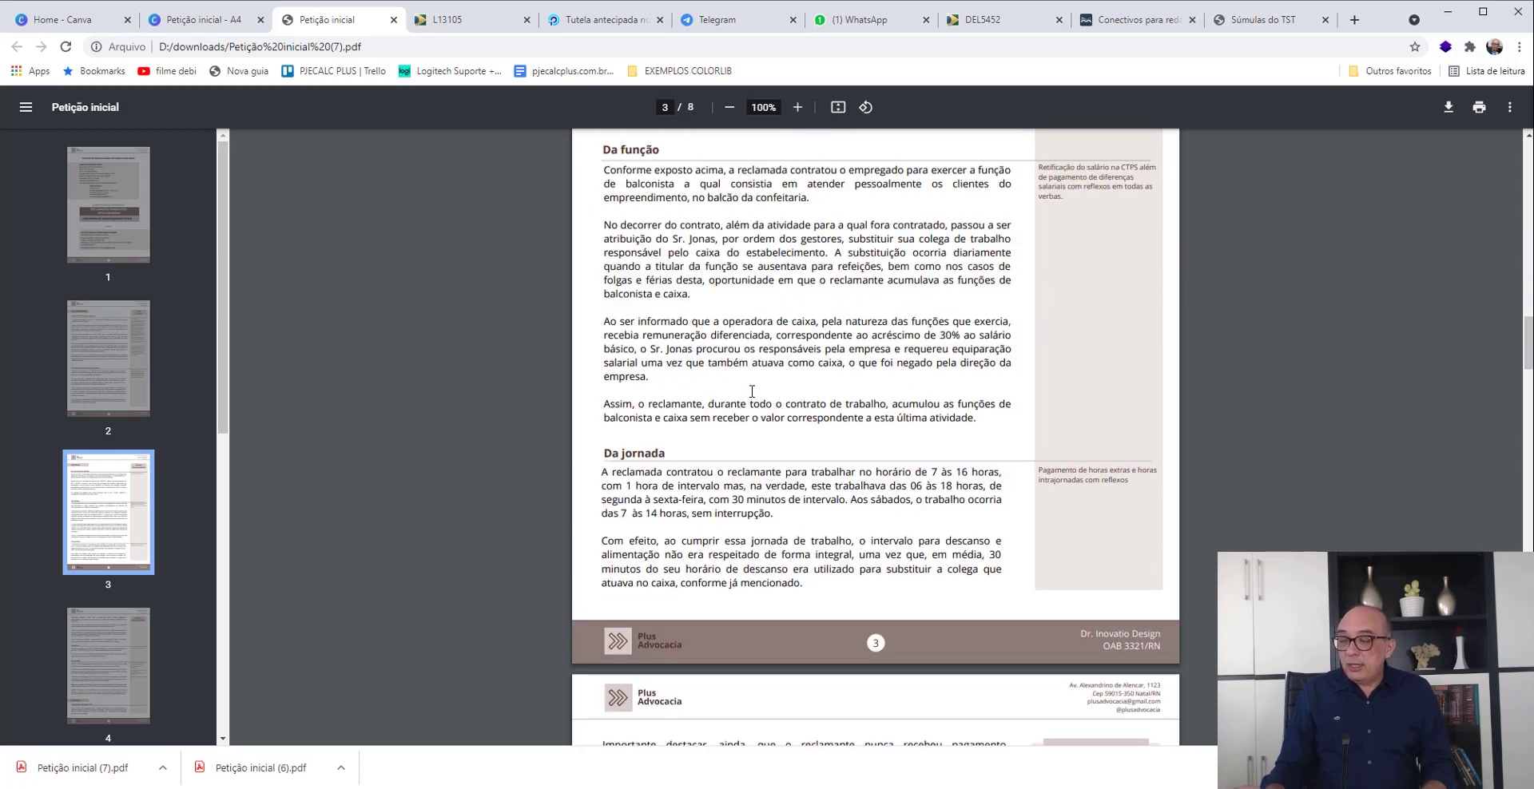
{"action": "scroll", "coordinate": [752, 391], "scroll_direction": "down", "scroll_amount": 1}
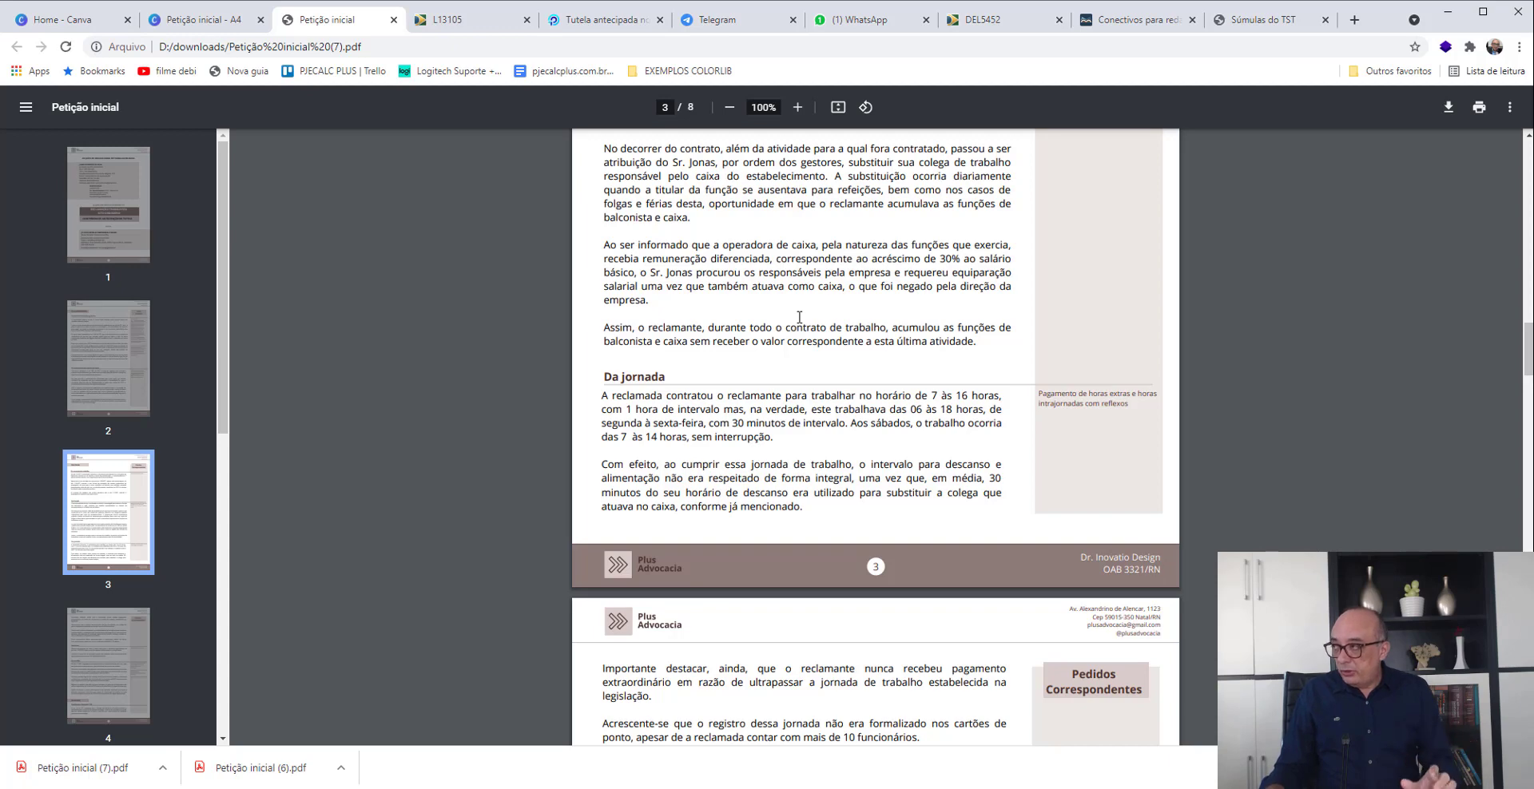
{"action": "scroll", "coordinate": [807, 391], "scroll_direction": "down", "scroll_amount": 2}
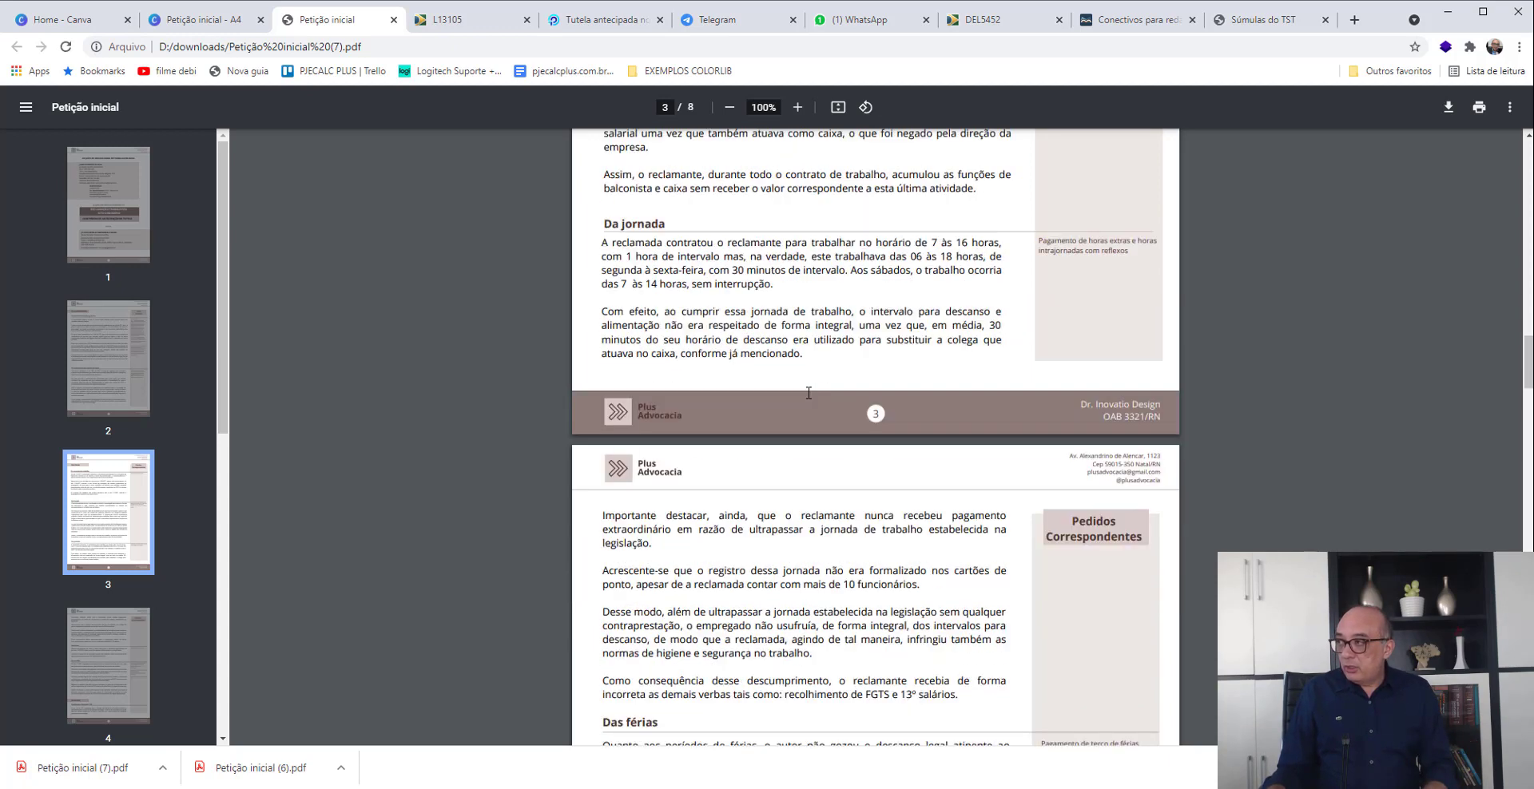
{"action": "scroll", "coordinate": [812, 395], "scroll_direction": "down", "scroll_amount": 4}
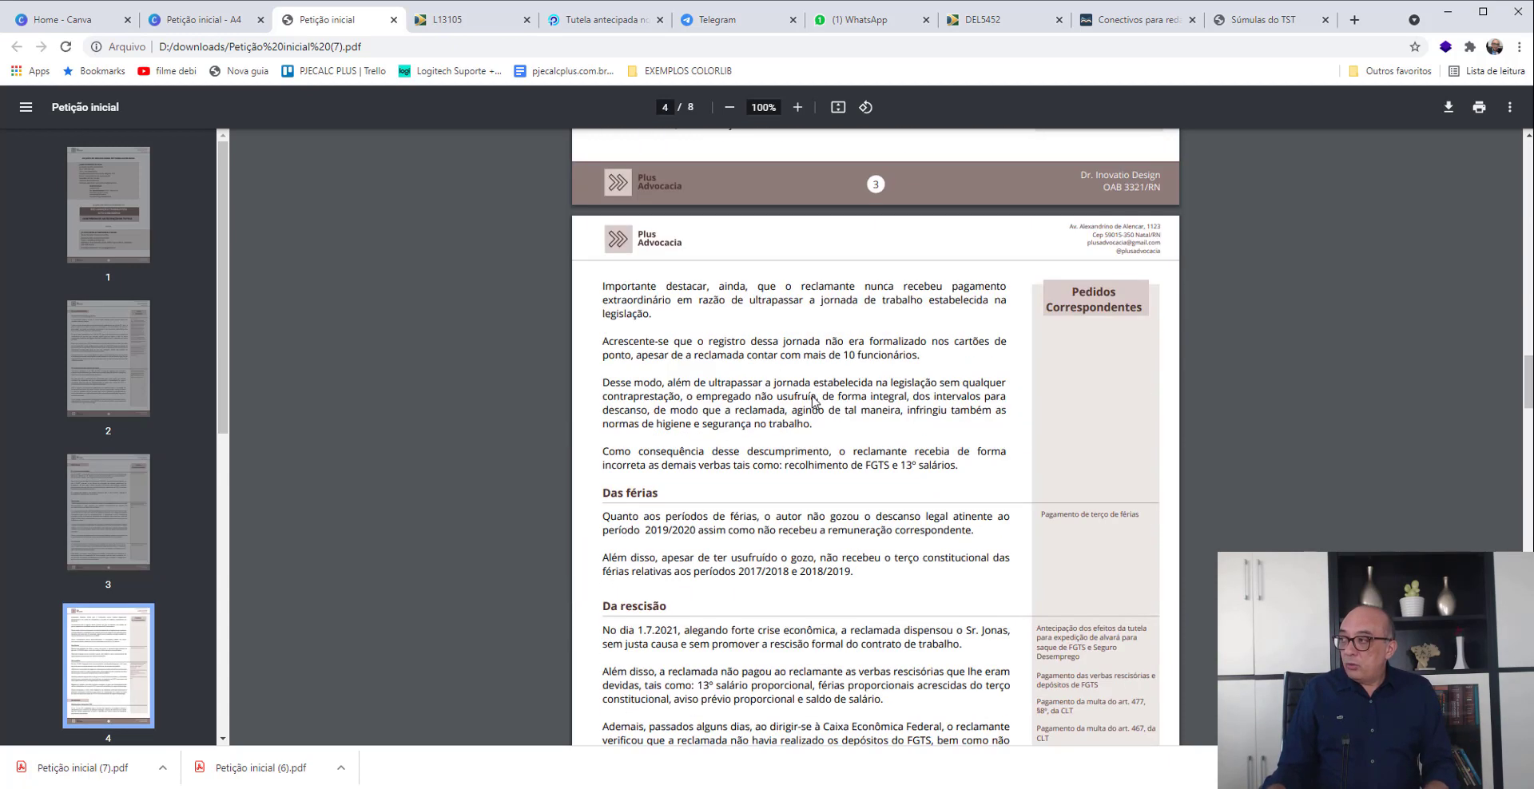
{"action": "scroll", "coordinate": [812, 396], "scroll_direction": "down", "scroll_amount": 1}
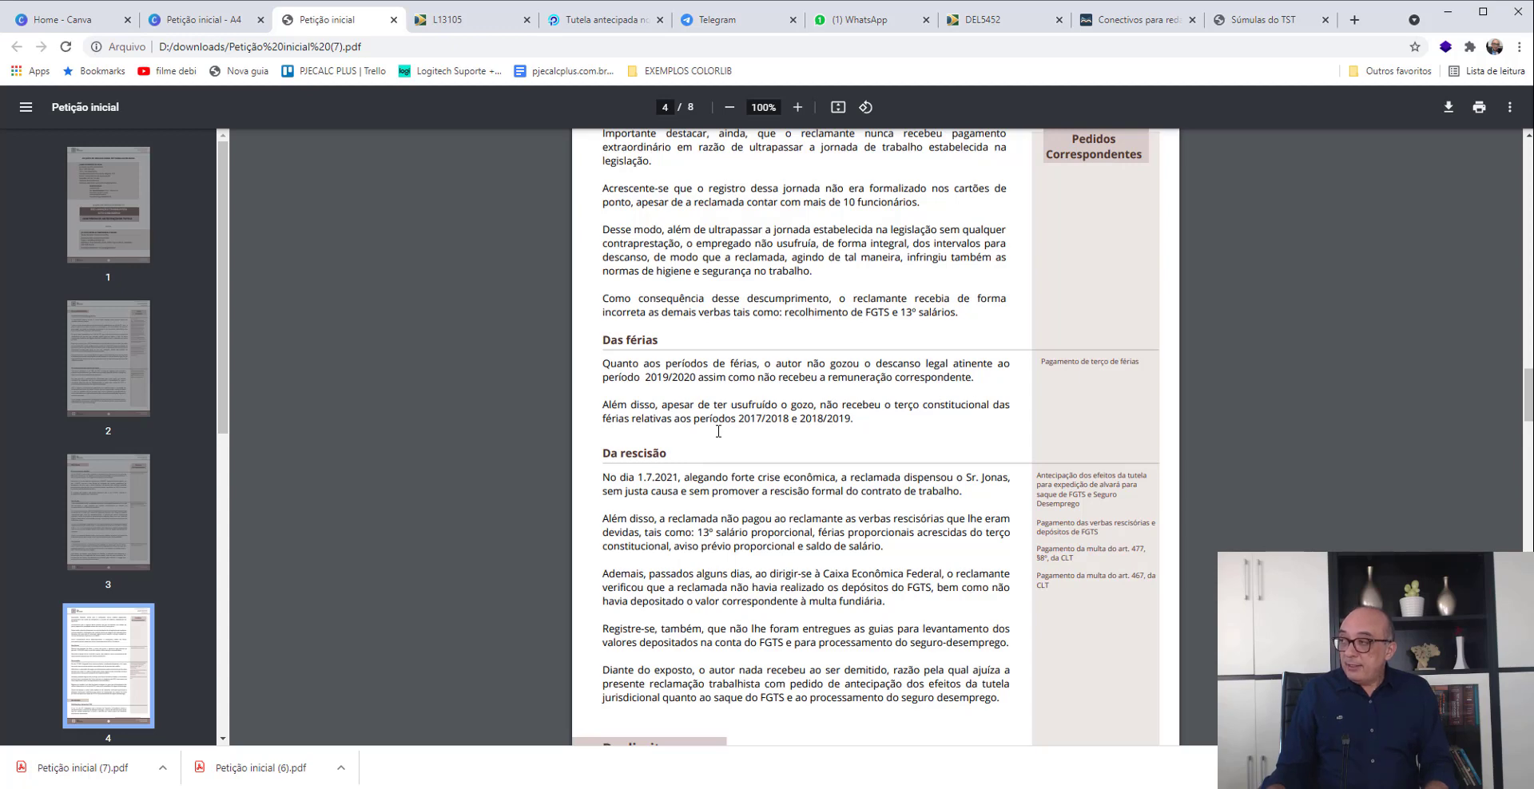
{"action": "scroll", "coordinate": [718, 431], "scroll_direction": "down", "scroll_amount": 2}
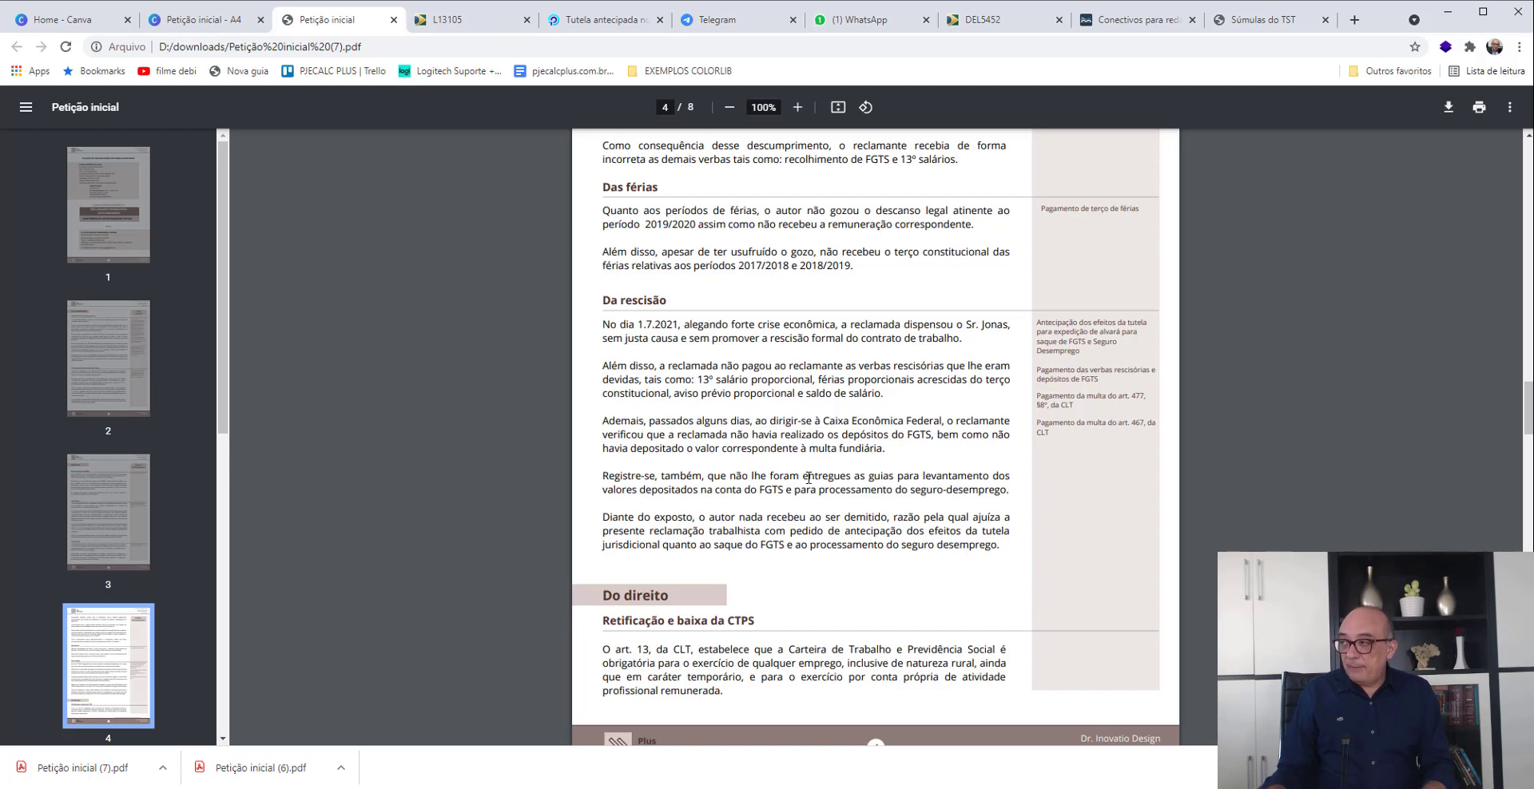
- Read the Do direito section of the petition, from the CTPS correction through salary parity, overtime and termination to attorney fees
{"action": "scroll", "coordinate": [808, 478], "scroll_direction": "down", "scroll_amount": 4}
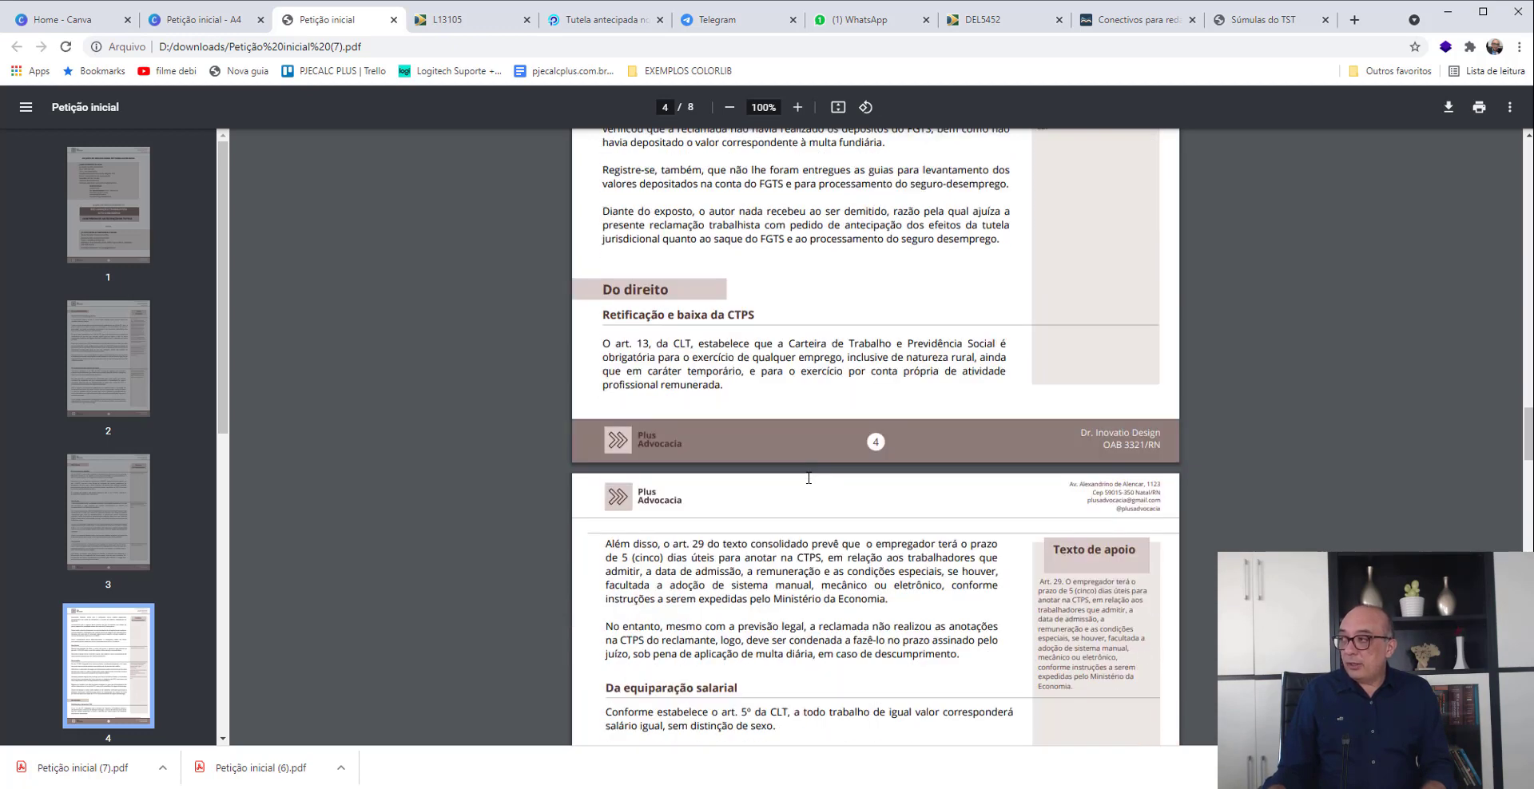
{"action": "scroll", "coordinate": [720, 372], "scroll_direction": "down", "scroll_amount": 3}
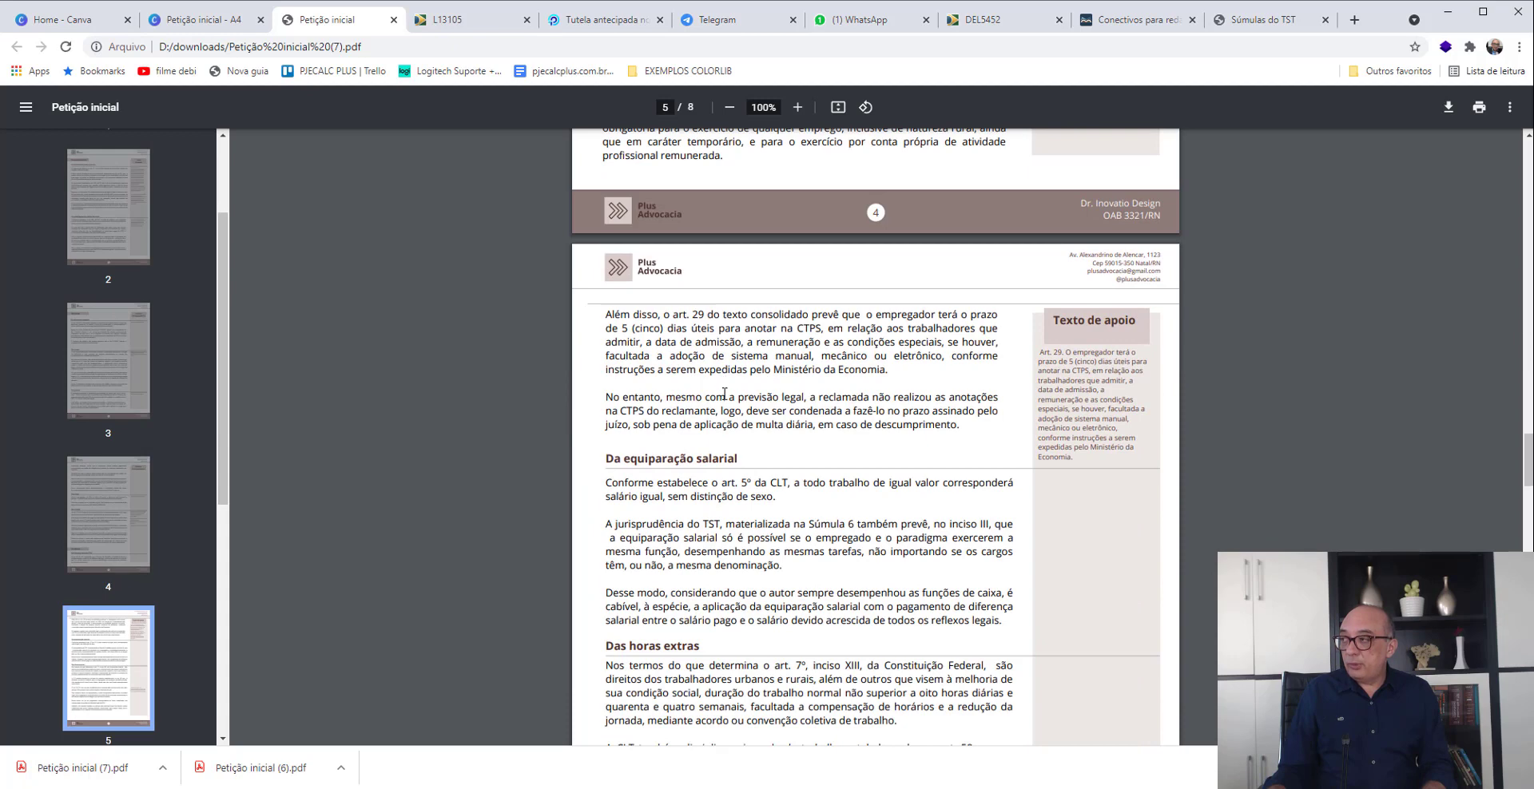
{"action": "scroll", "coordinate": [724, 393], "scroll_direction": "down", "scroll_amount": 2}
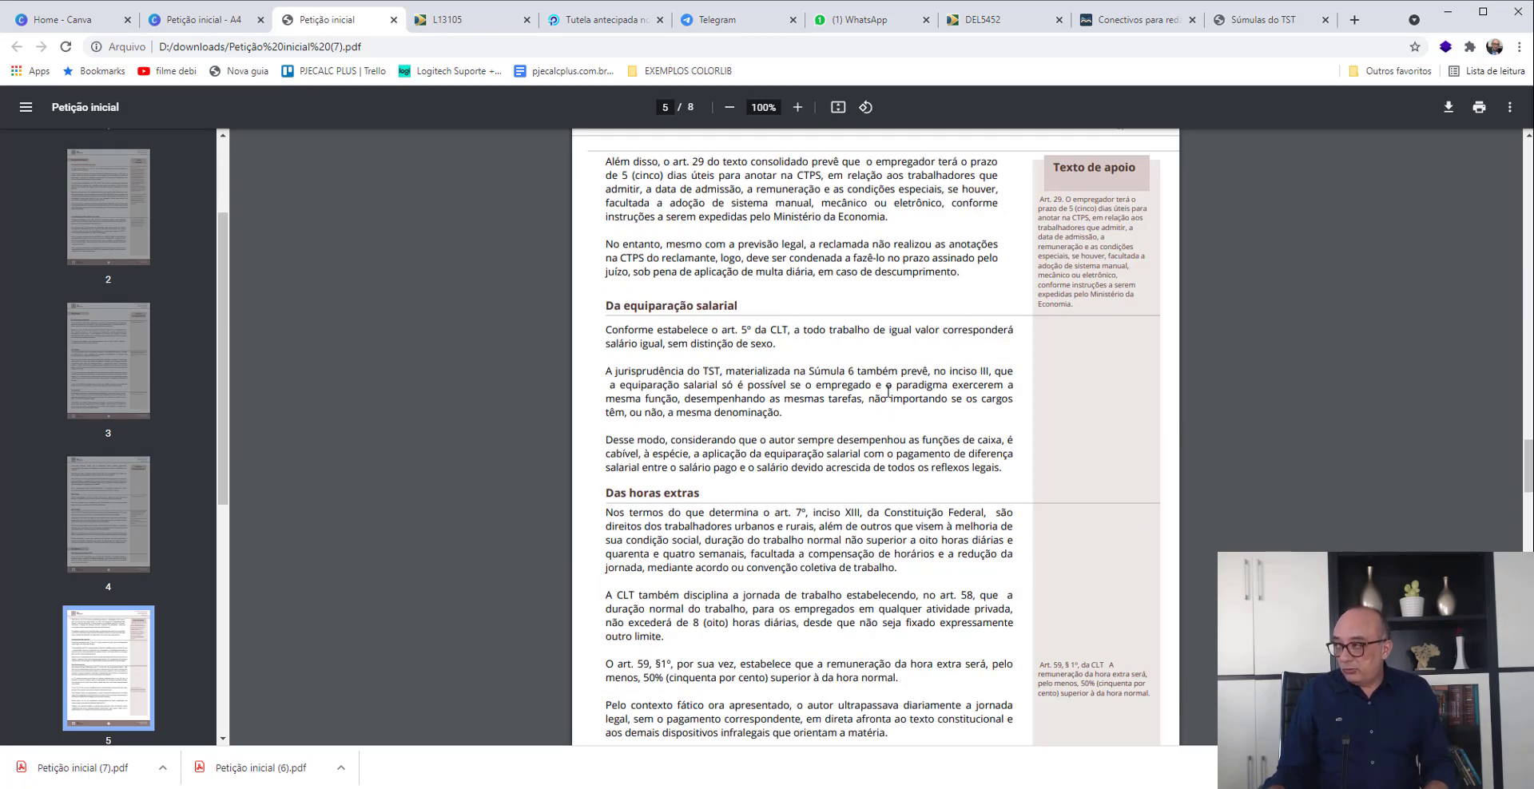
{"action": "scroll", "coordinate": [887, 395], "scroll_direction": "down", "scroll_amount": 10}
{"action": "scroll", "coordinate": [894, 403], "scroll_direction": "down", "scroll_amount": 8}
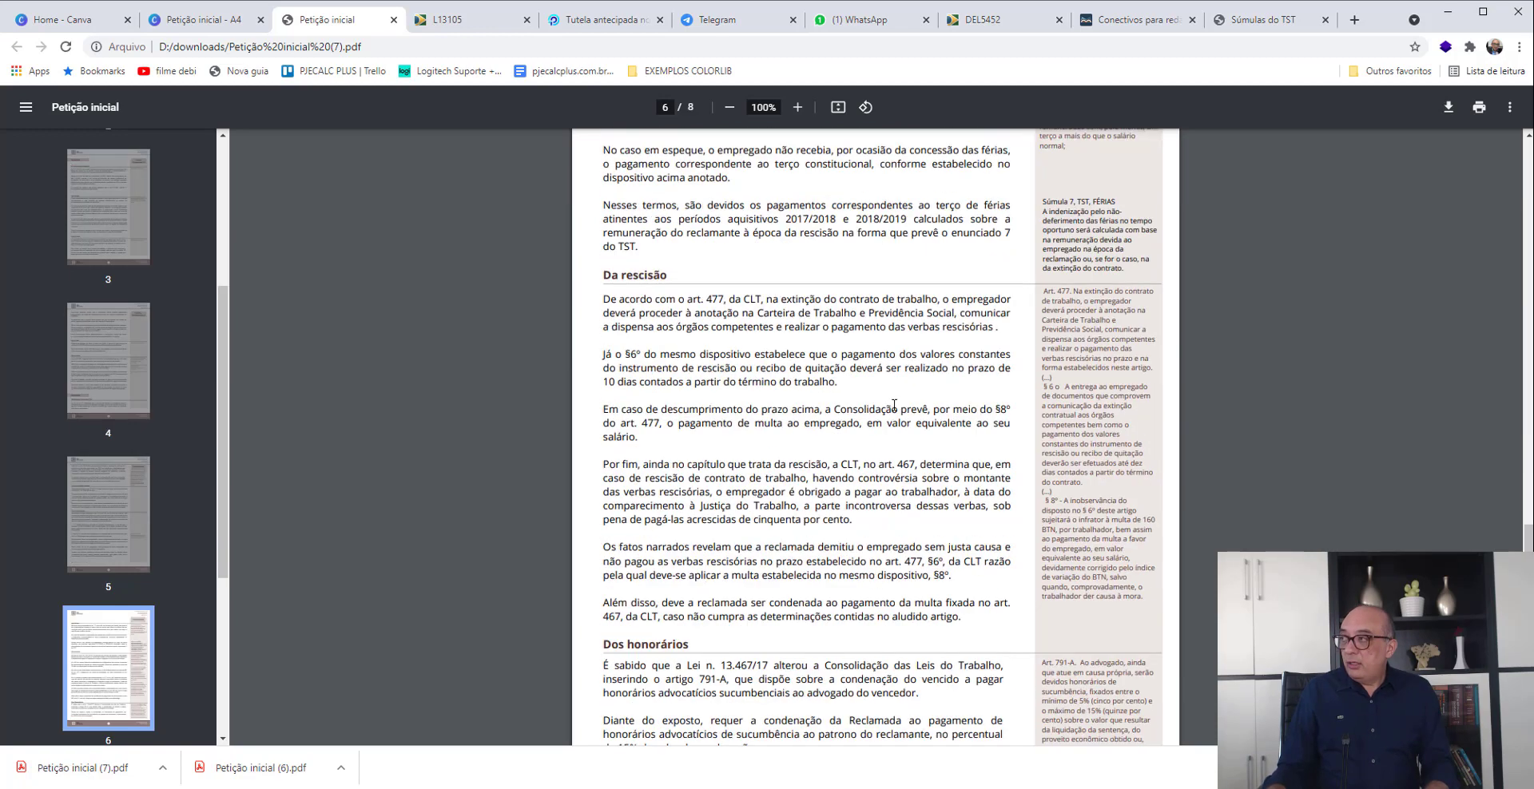
{"action": "scroll", "coordinate": [895, 411], "scroll_direction": "up", "scroll_amount": 2}
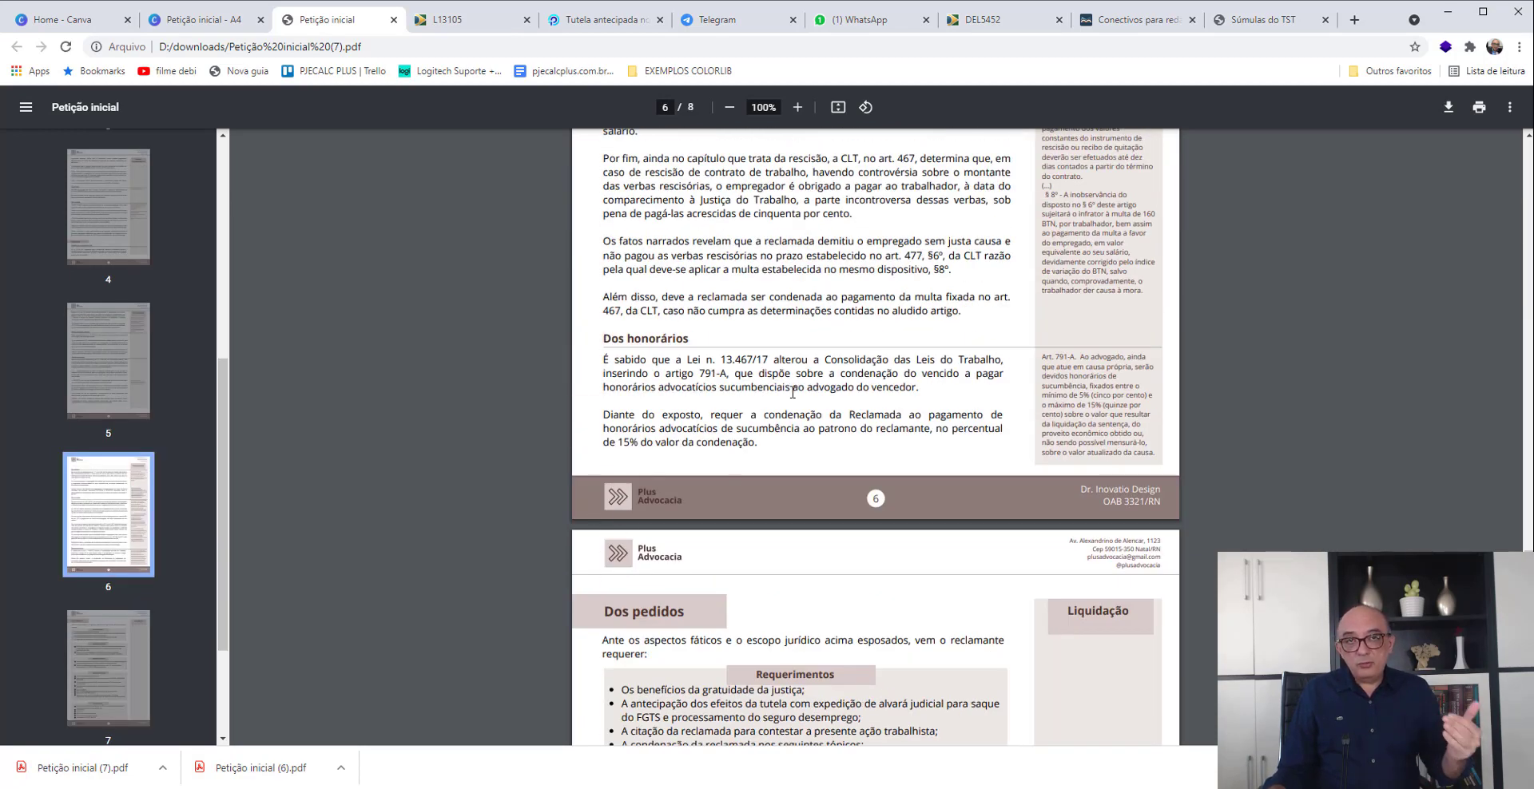
- Examine the Dos pedidos section of the petition, including the CTPS correction, salary difference, severance amounts and overtime requests
{"action": "scroll", "coordinate": [792, 393], "scroll_direction": "down", "scroll_amount": 5}
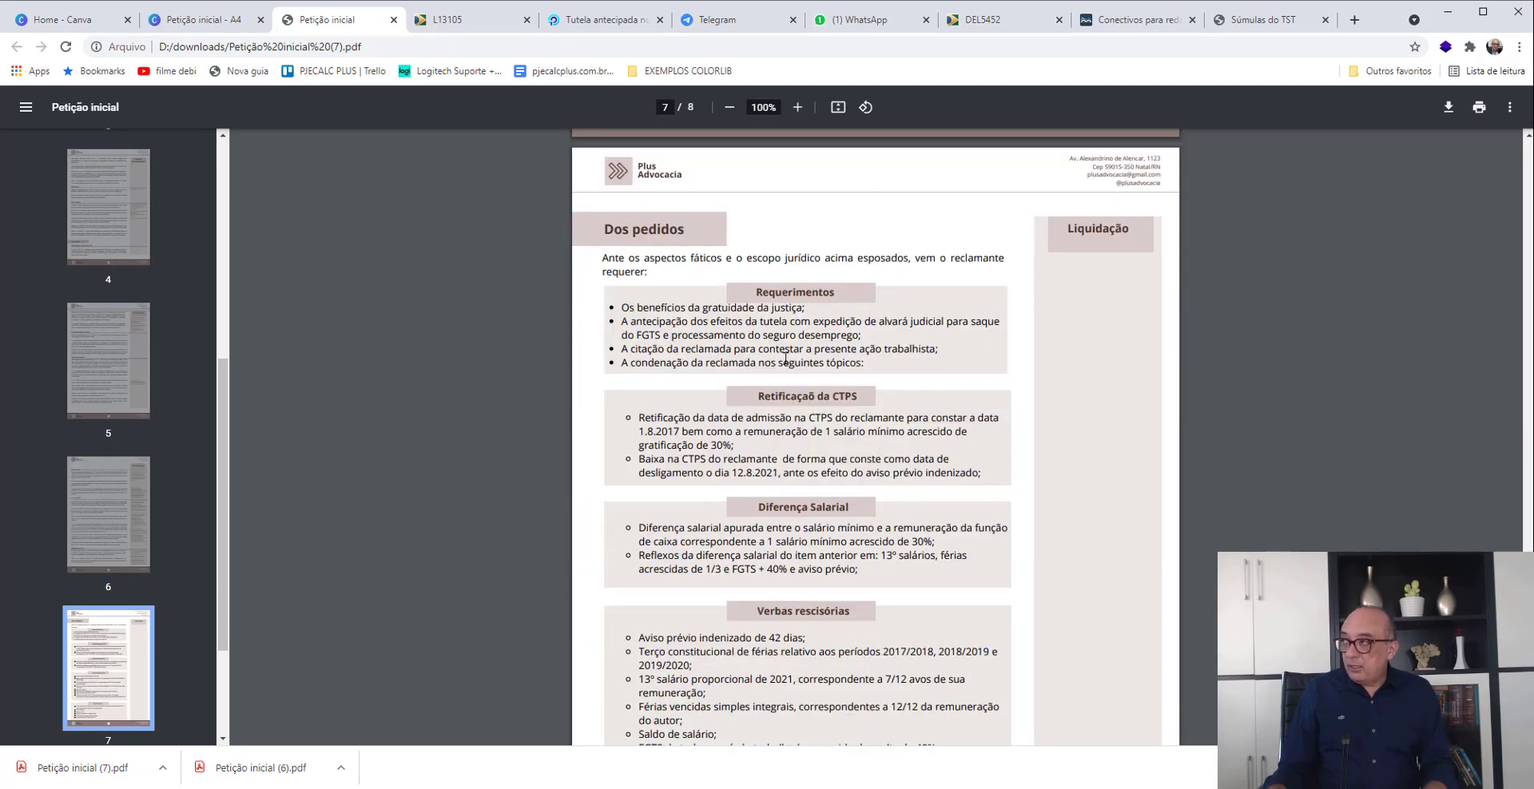
{"action": "scroll", "coordinate": [785, 360], "scroll_direction": "down", "scroll_amount": 1}
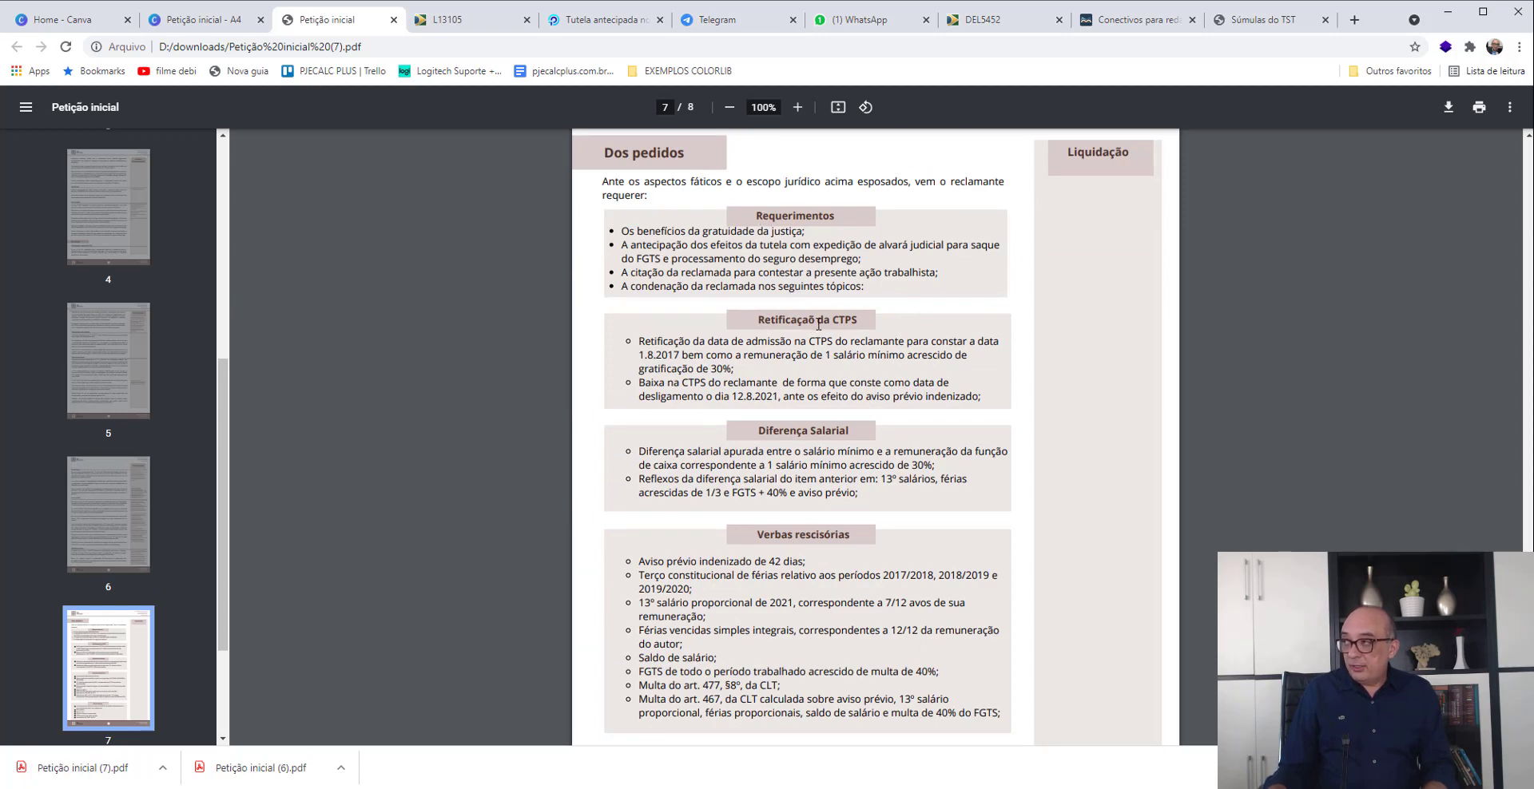
{"action": "scroll", "coordinate": [818, 332], "scroll_direction": "down", "scroll_amount": 1}
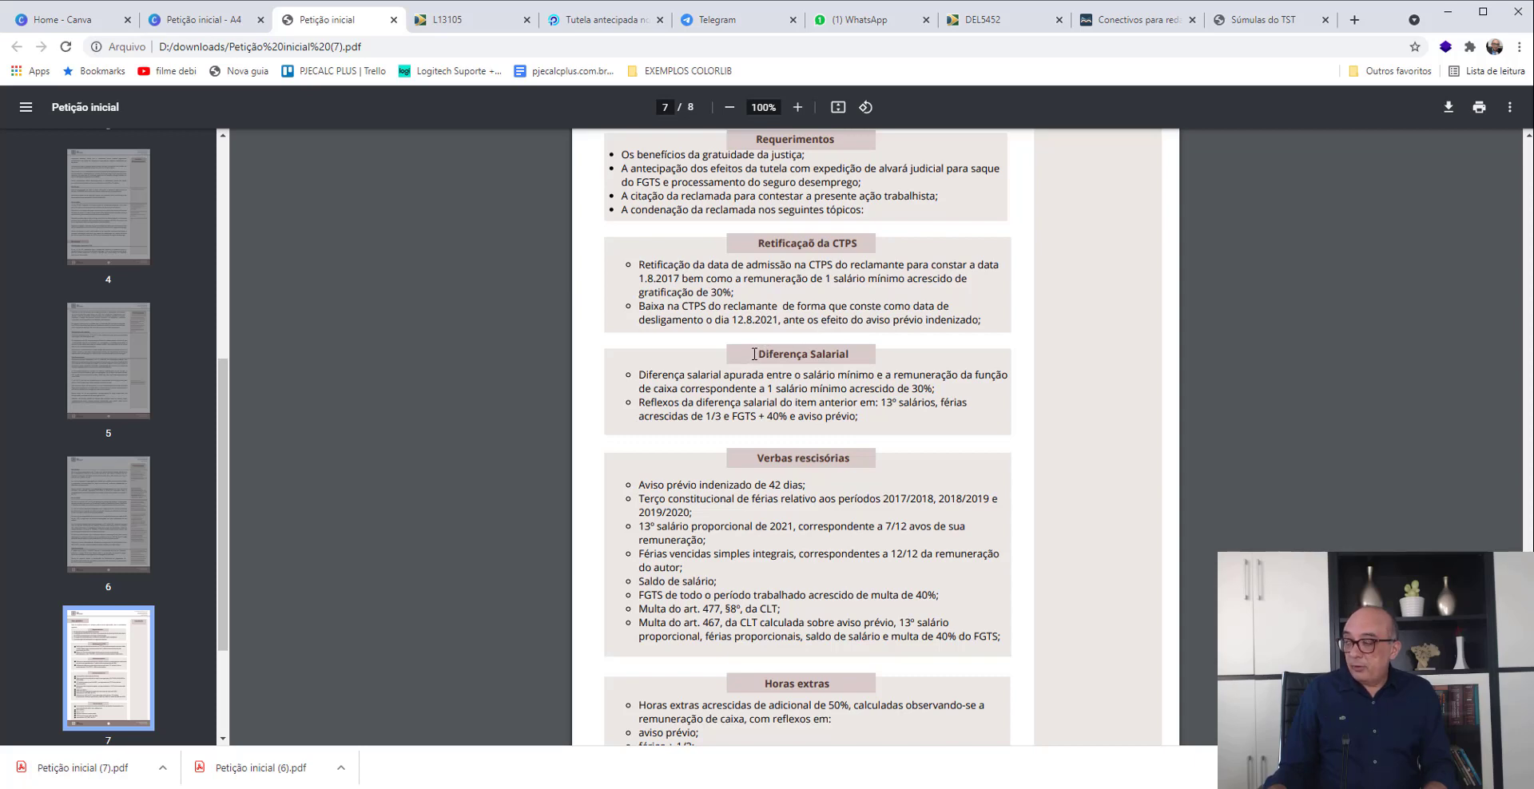
{"action": "scroll", "coordinate": [754, 354], "scroll_direction": "down", "scroll_amount": 2}
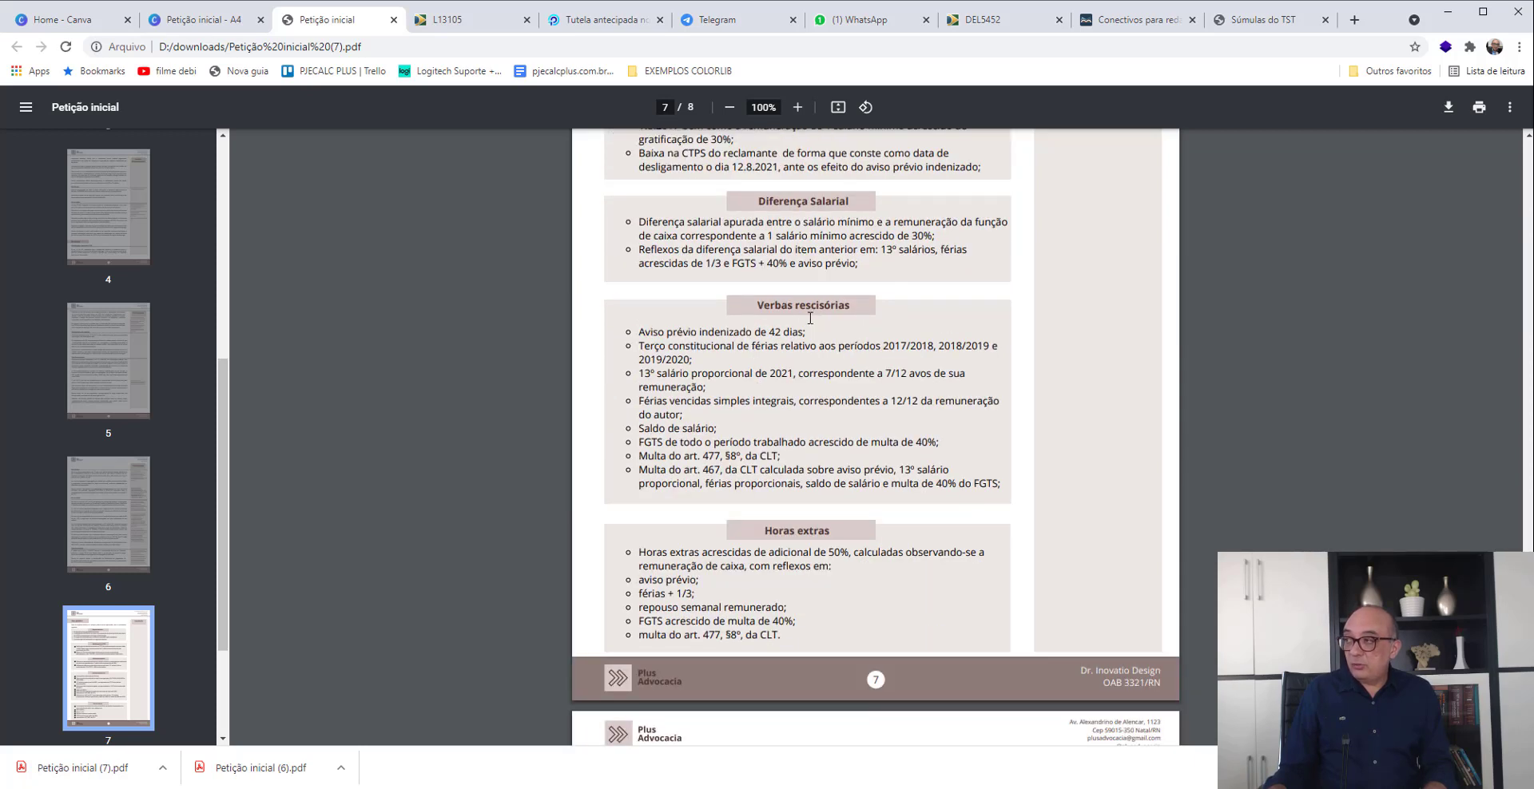
{"action": "scroll", "coordinate": [810, 318], "scroll_direction": "down", "scroll_amount": 4}
{"action": "scroll", "coordinate": [810, 318], "scroll_direction": "up", "scroll_amount": 5}
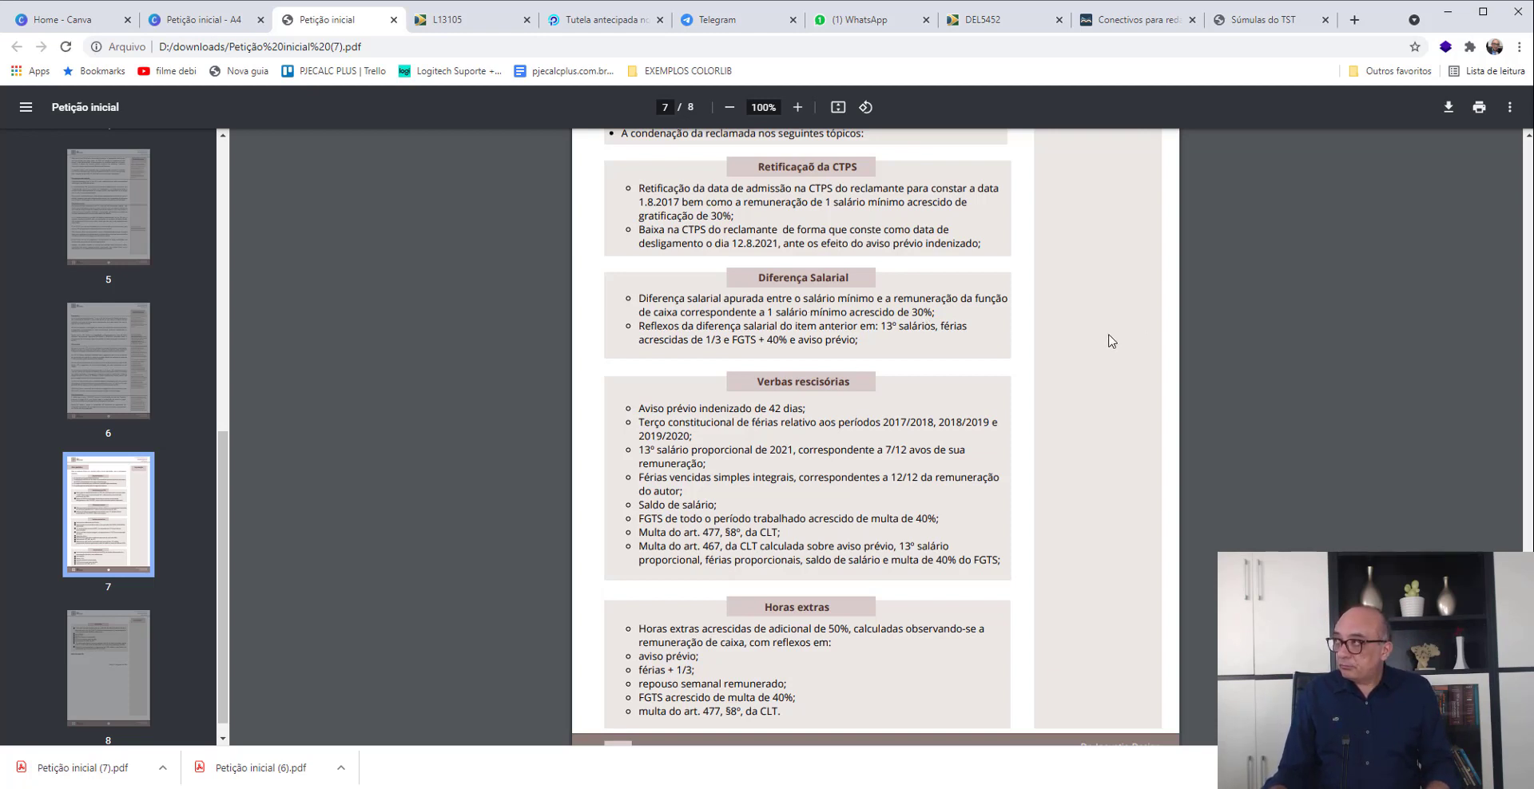
- Switch to PJe-Calc Cidadão and create a new calculation
{"action": "key", "text": "alt+Tab"}
{"action": "key", "text": "alt+Tab"}
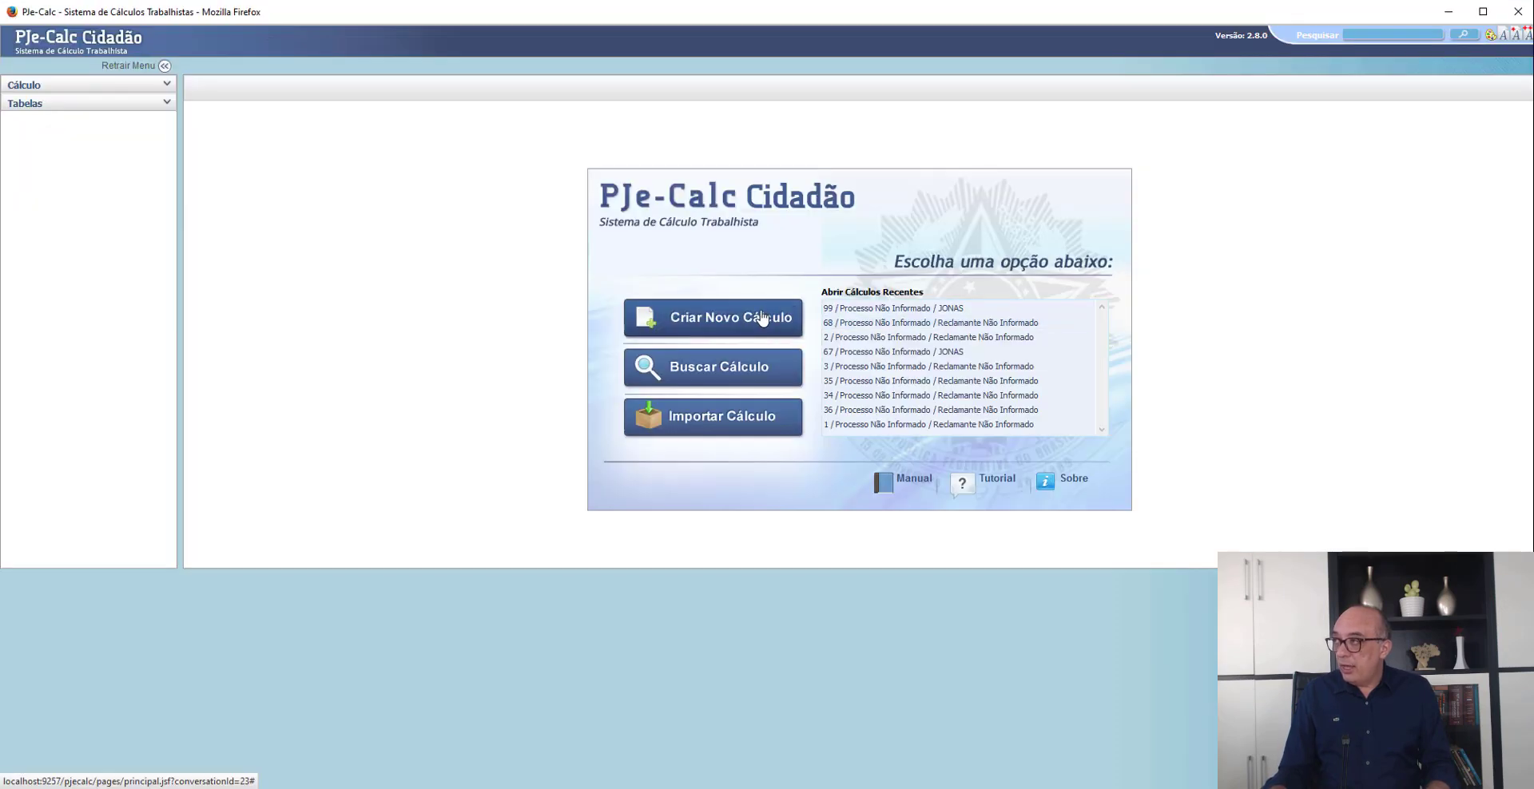
{"action": "left_click", "coordinate": [761, 319]}
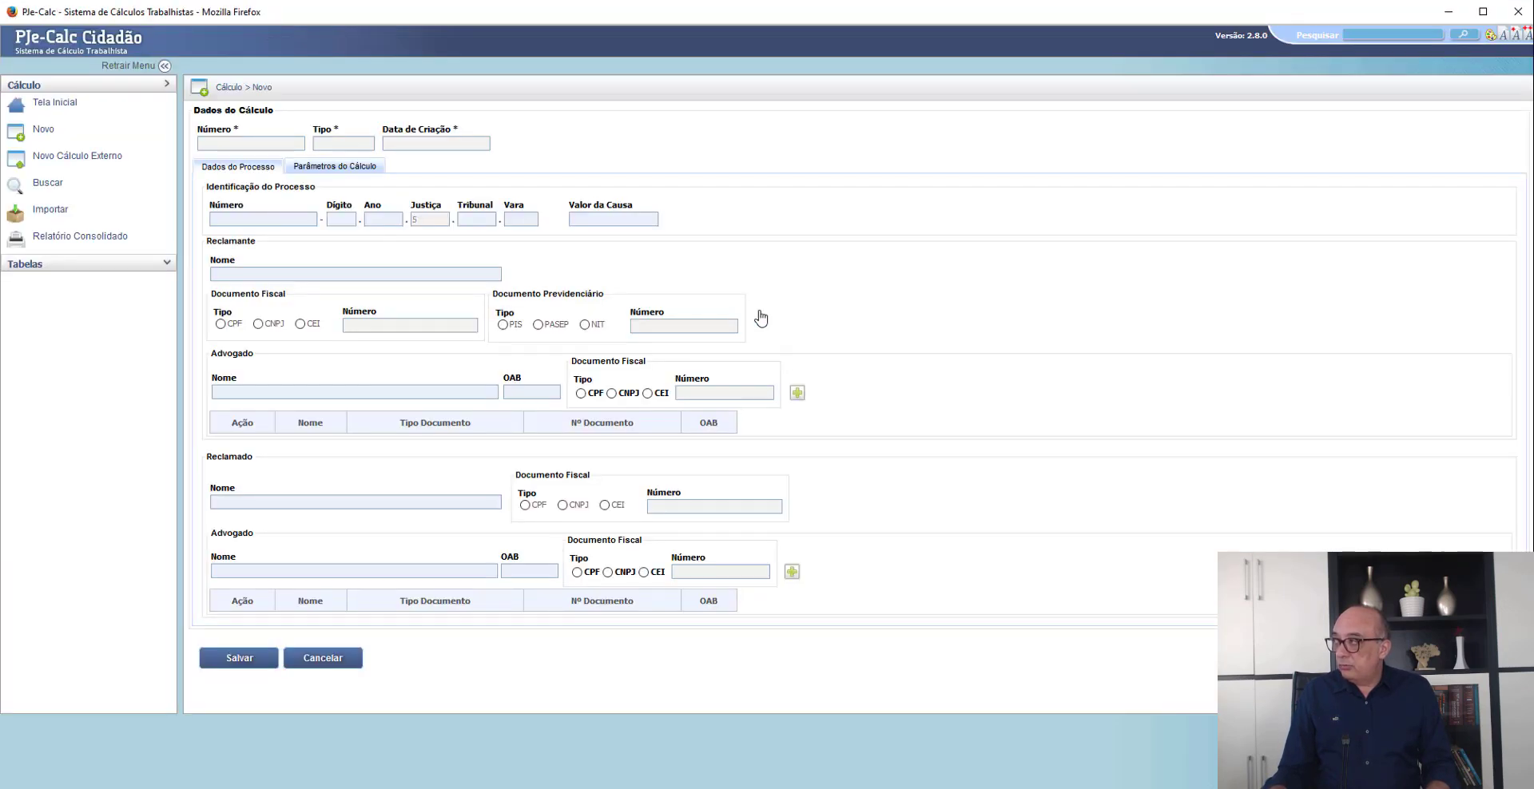
- Copy the claimant's full name from the petition's first page into the Reclamante name field of the new calculation
{"action": "key", "text": "alt+Tab"}
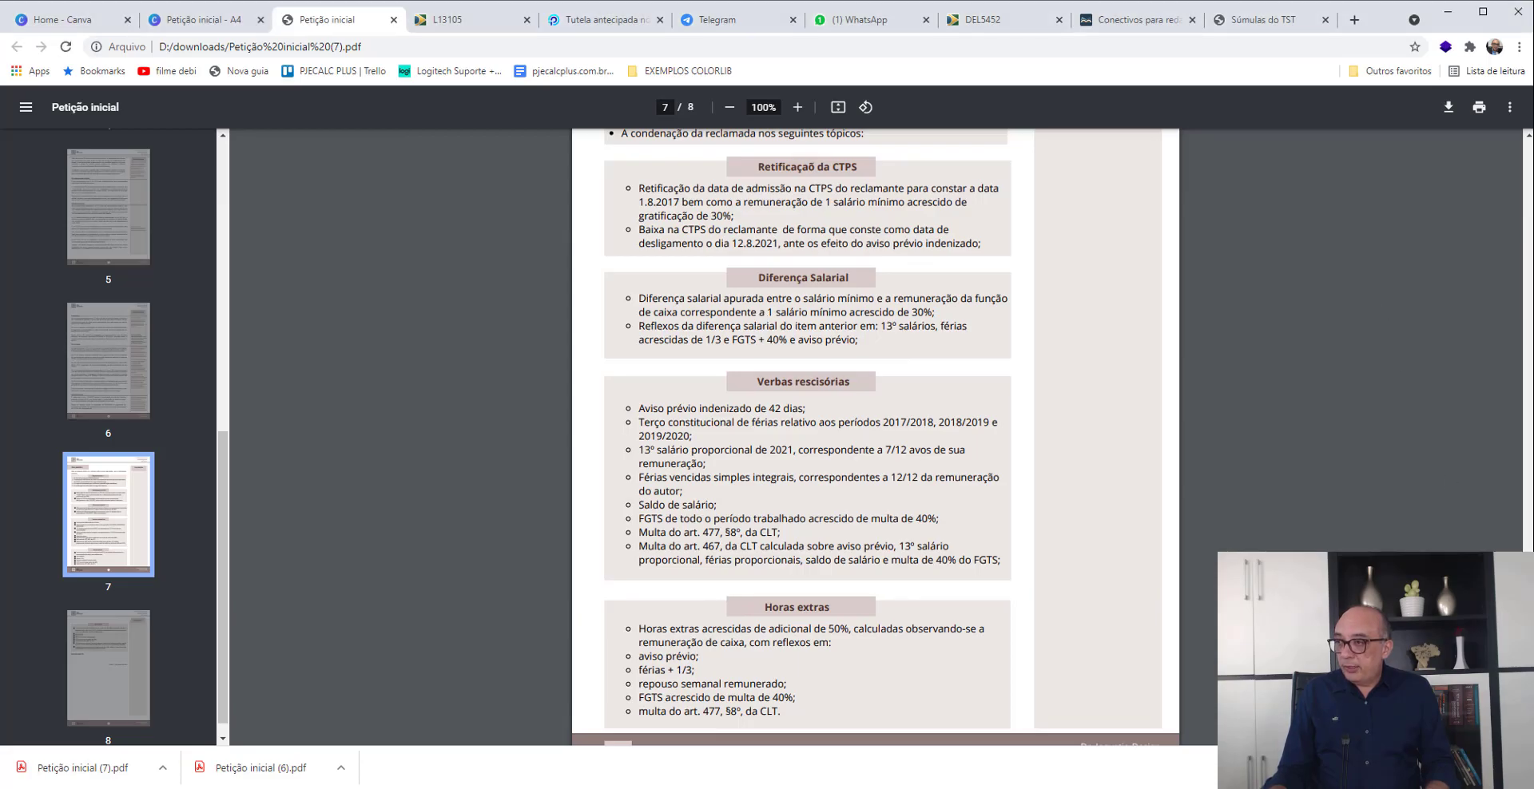
{"action": "key", "text": "Home"}
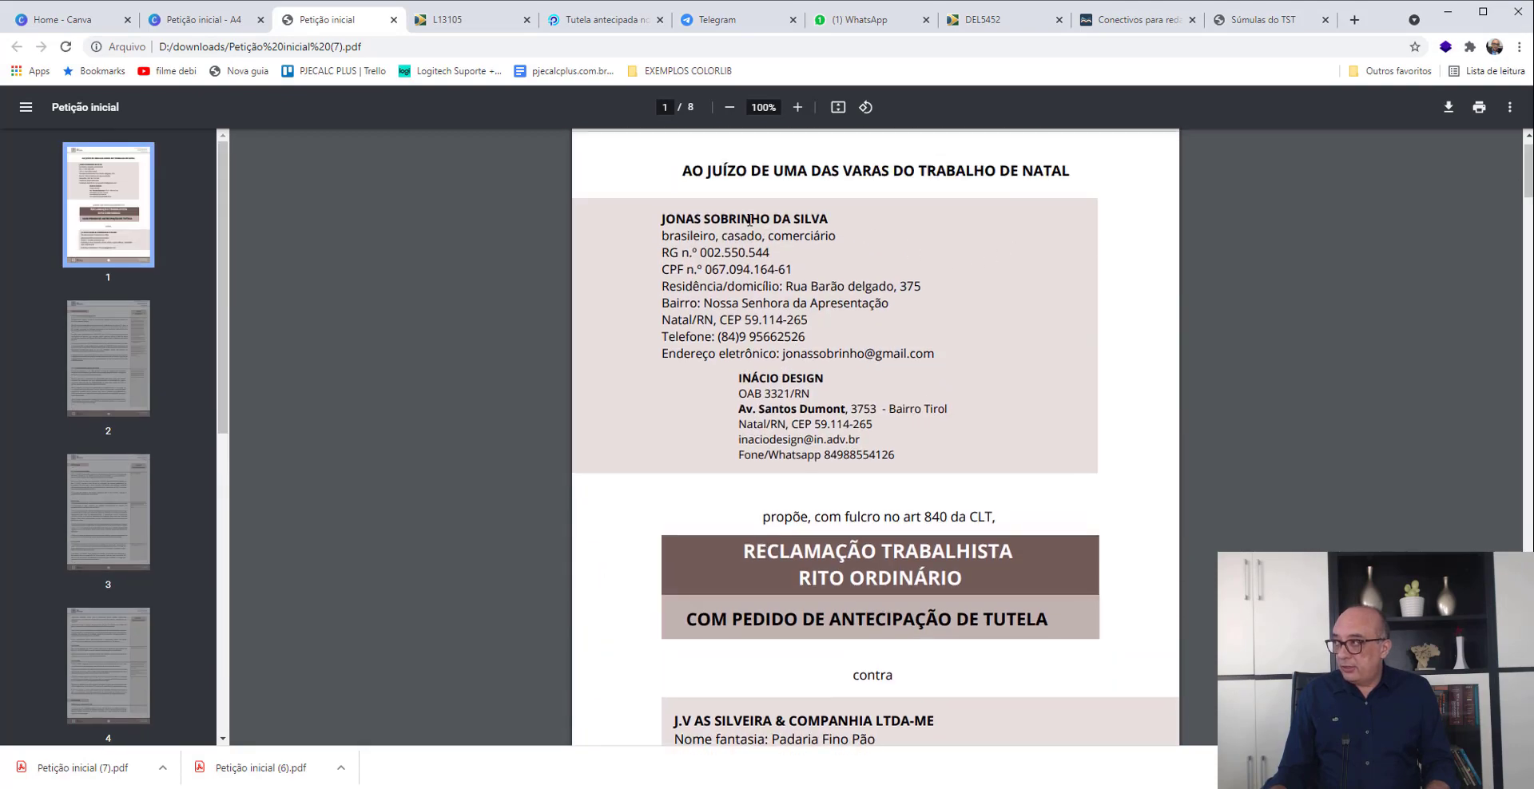
{"action": "left_click_drag", "start_coordinate": [659, 218], "coordinate": [833, 217]}
{"action": "key", "text": "ctrl+c"}
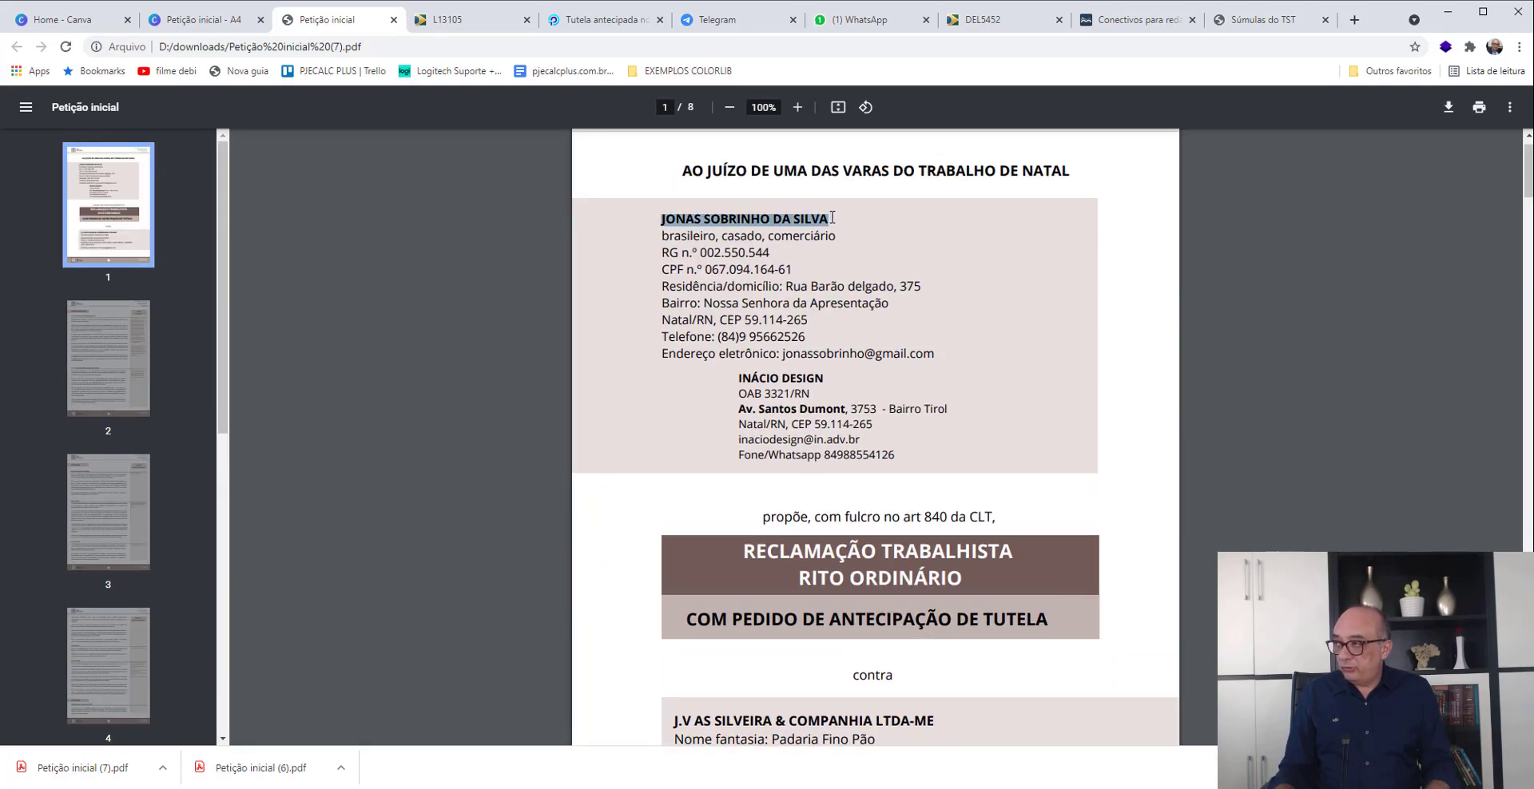
{"action": "key", "text": "alt+Tab"}
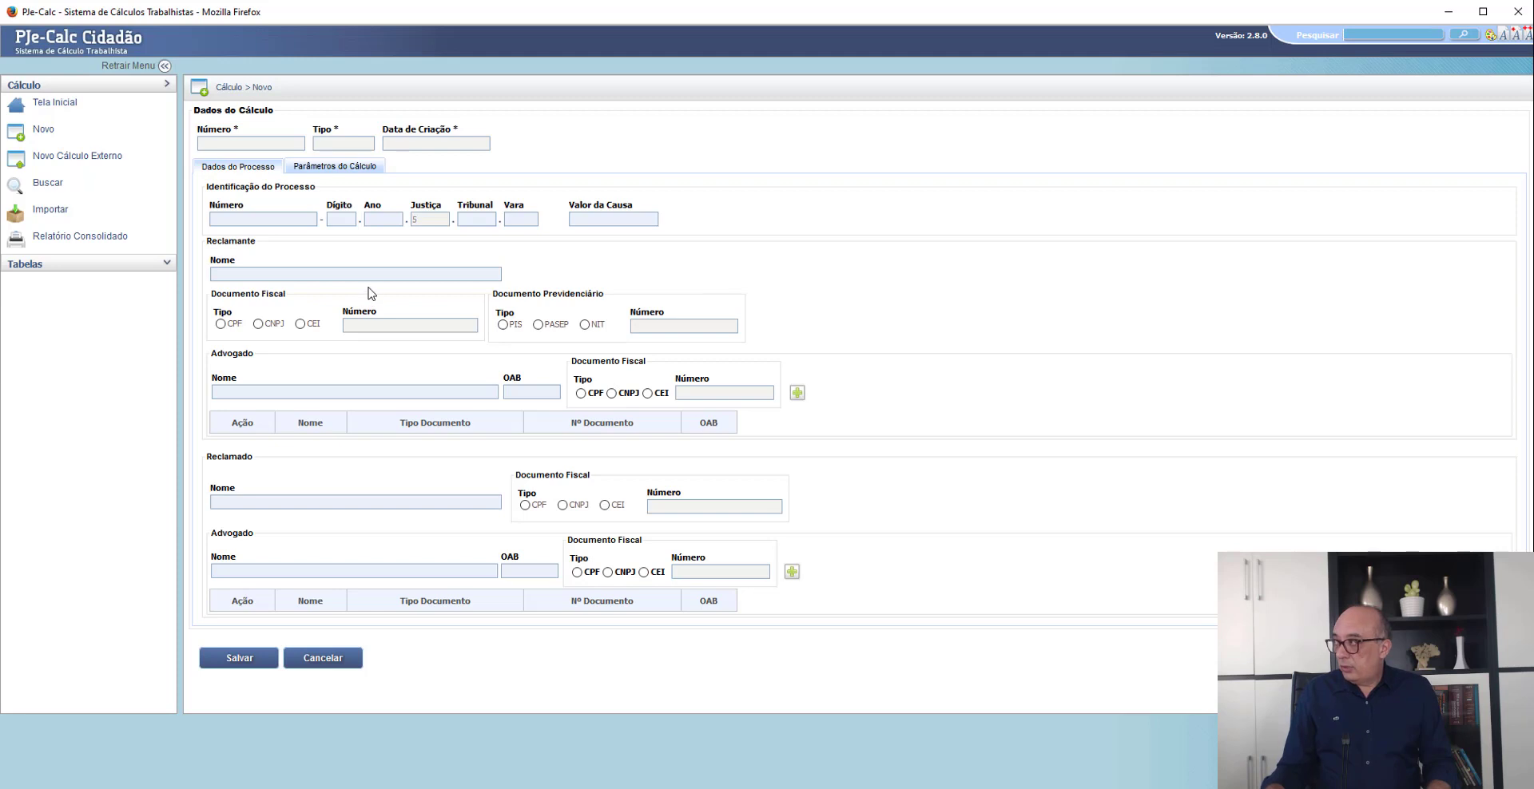
{"action": "left_click", "coordinate": [341, 276]}
{"action": "key", "text": "ctrl+v"}
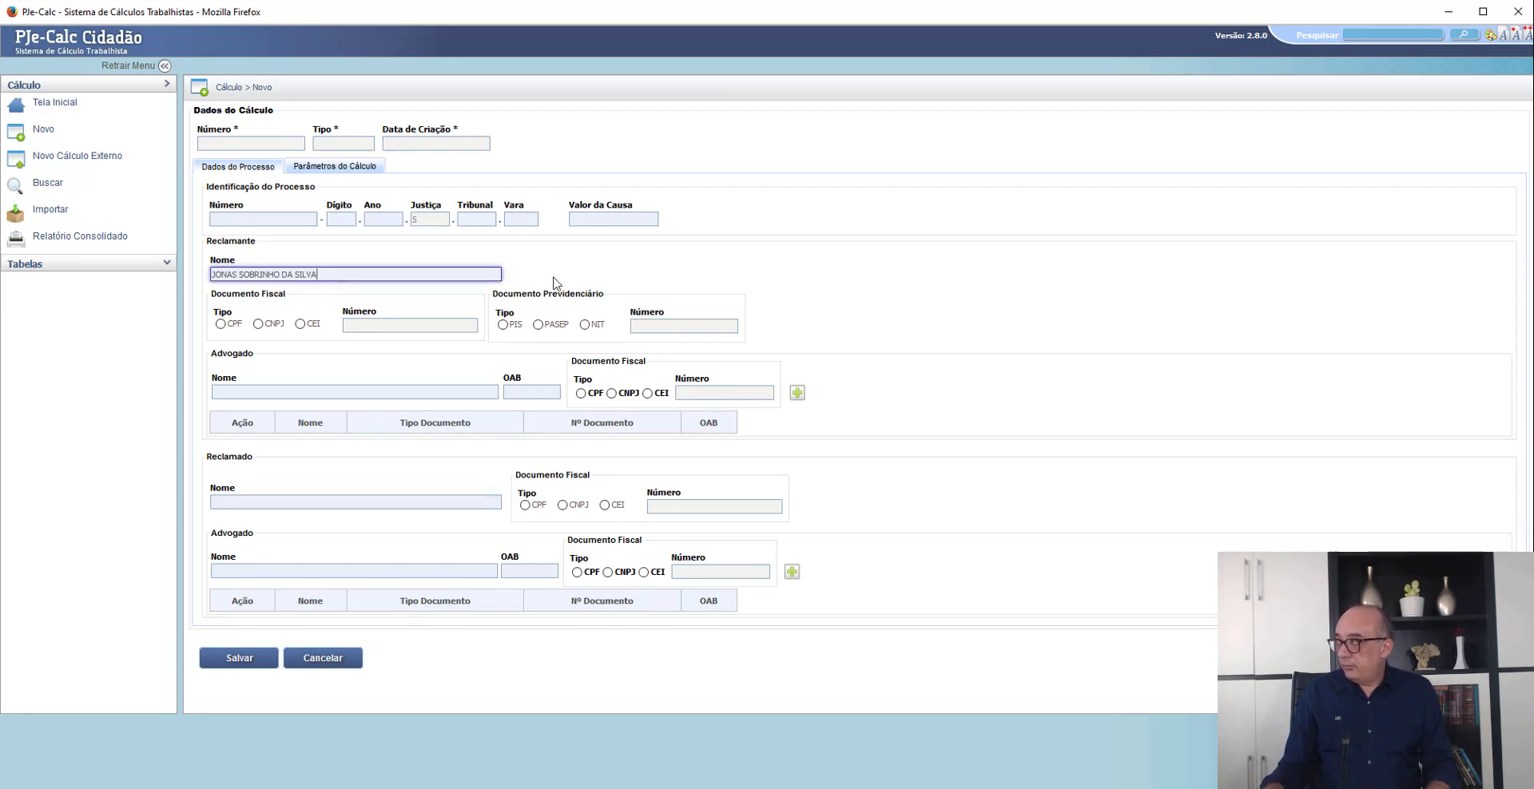
- Copy the company name J.V AS SILVEIRA & COMPANHIA LTDA-ME from the petition into the name field of the claimant's Advogado section
{"action": "key", "text": "alt+Tab"}
{"action": "scroll", "coordinate": [733, 411], "scroll_direction": "down", "scroll_amount": 4}
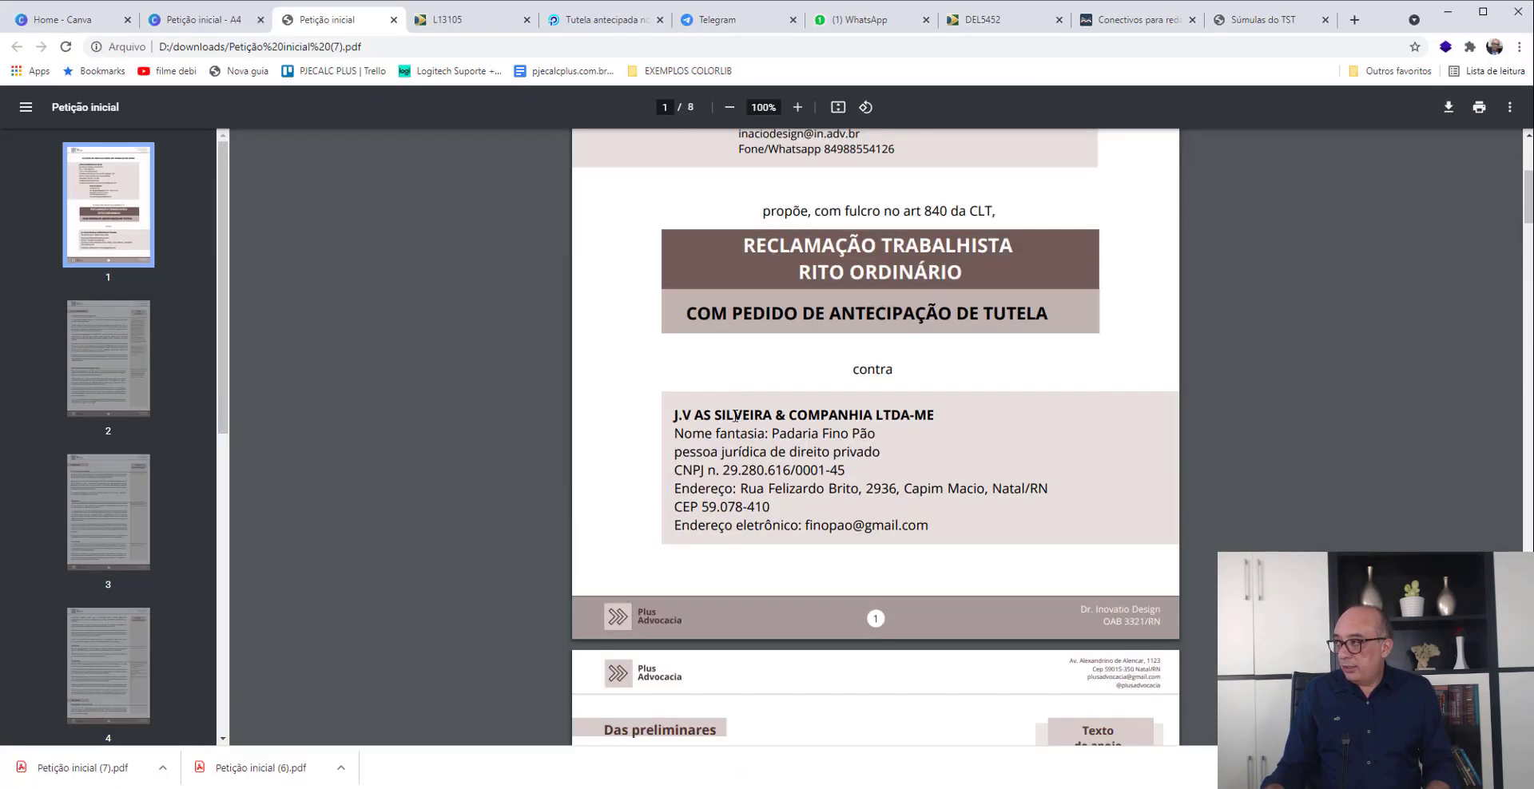
{"action": "left_click_drag", "start_coordinate": [675, 415], "coordinate": [937, 411]}
{"action": "key", "text": "ctrl+c"}
{"action": "key", "text": "alt+Tab"}
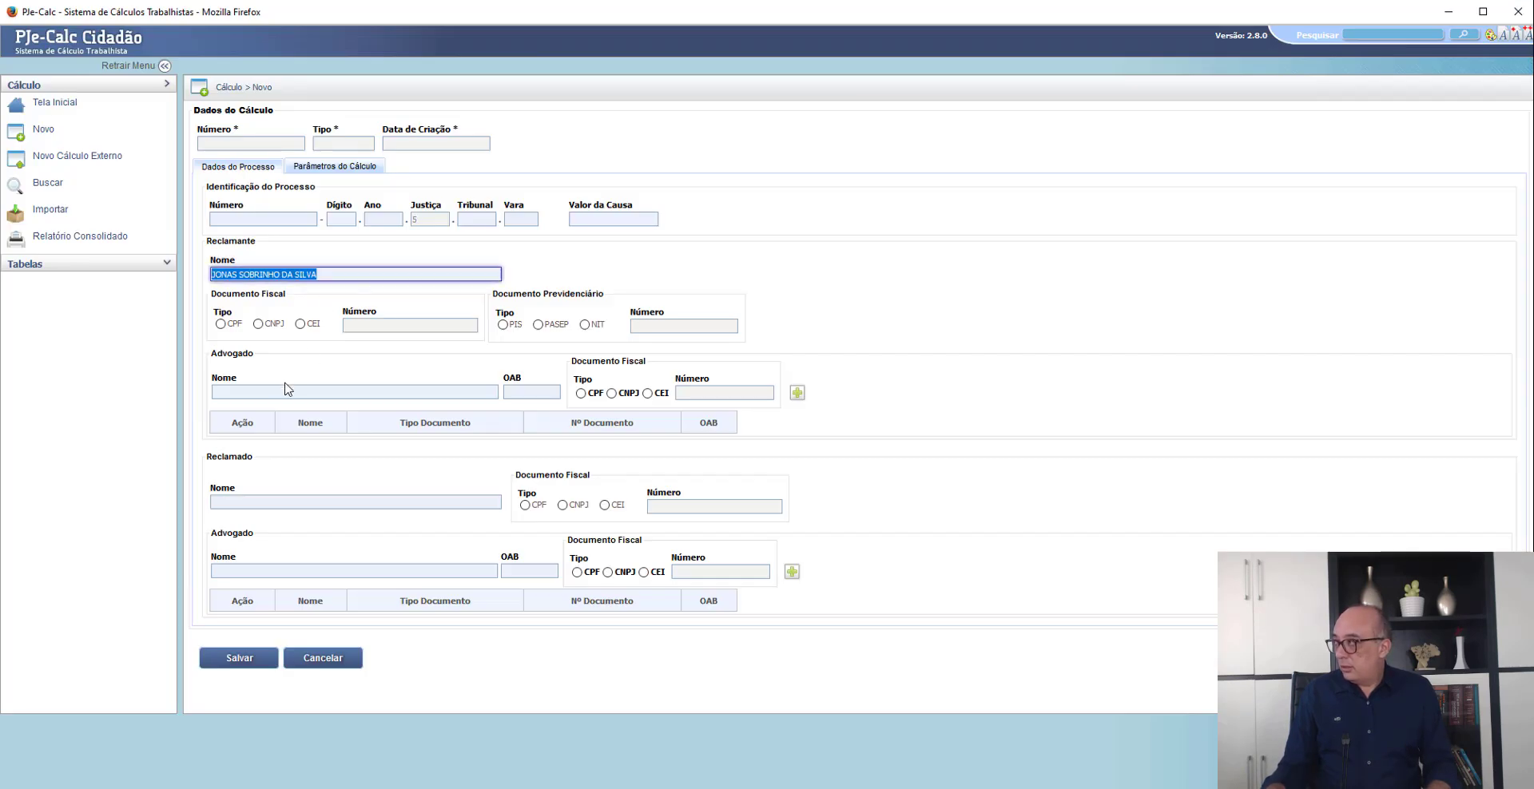
{"action": "left_click", "coordinate": [262, 391]}
{"action": "key", "text": "ctrl+v"}
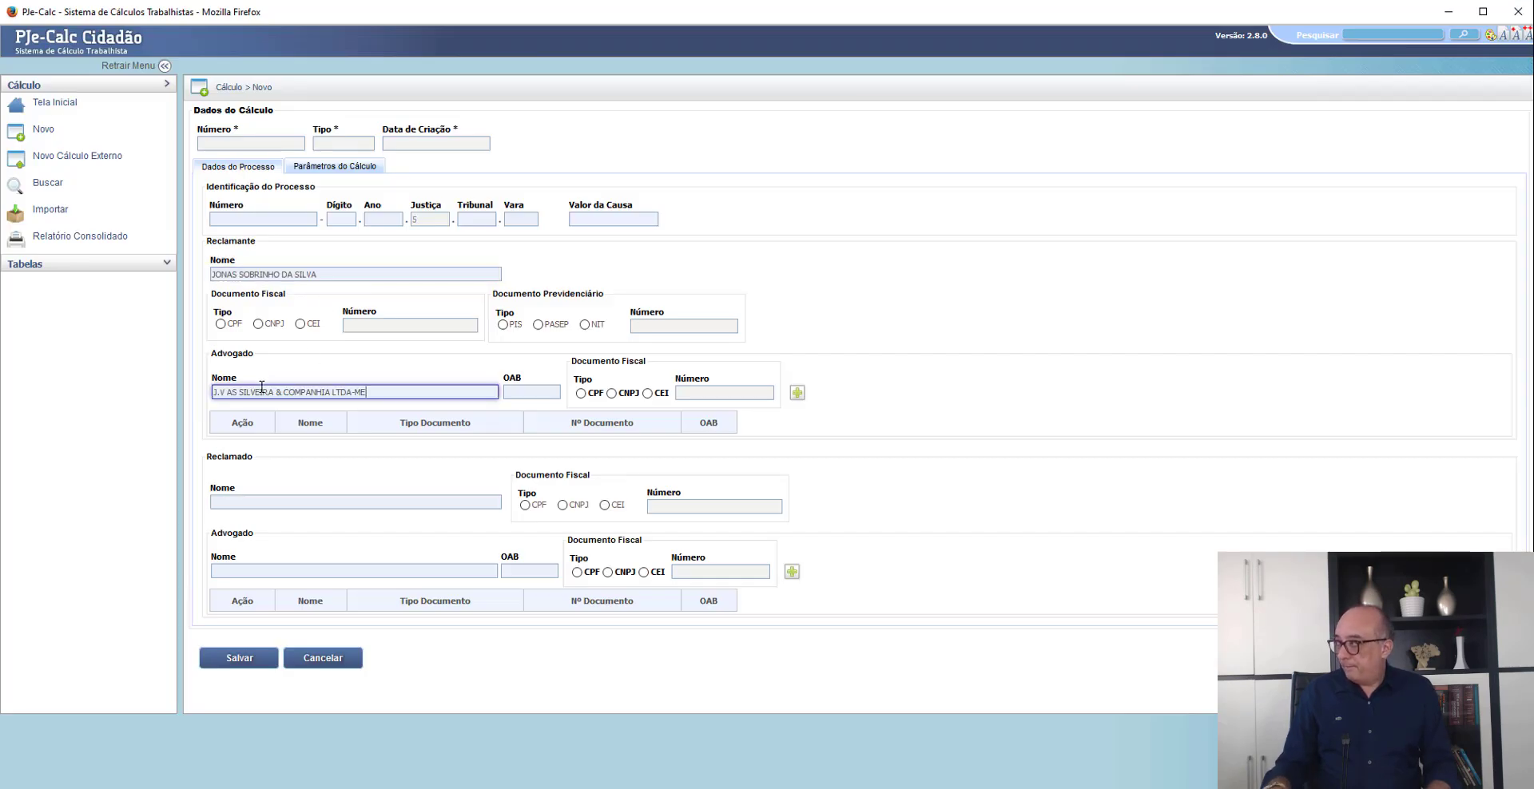
- In the new calculation's parameters, set the state to RN and the municipality to NATAL
{"action": "left_click", "coordinate": [973, 322]}
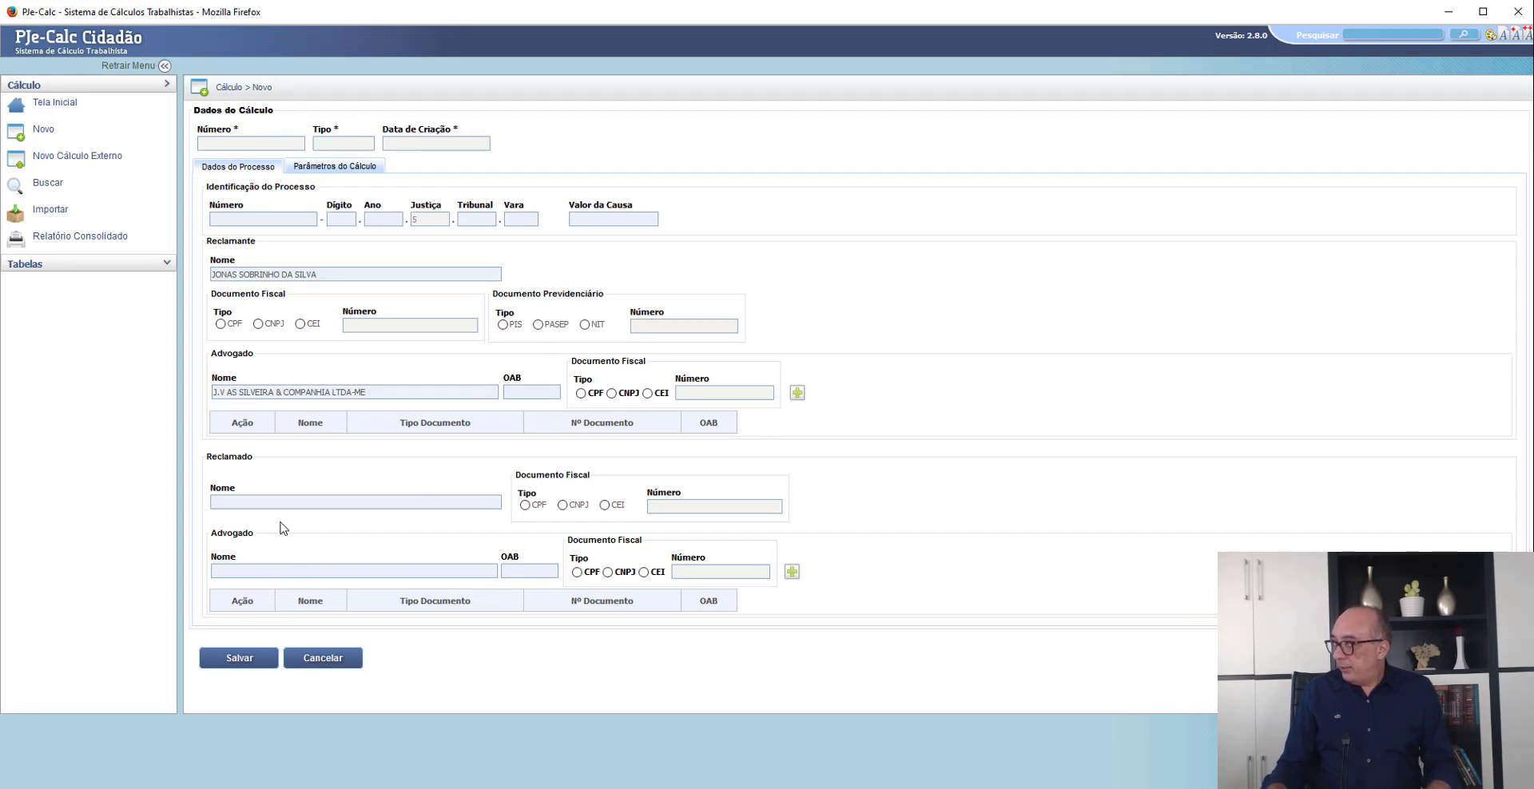
{"action": "key", "text": "alt"}
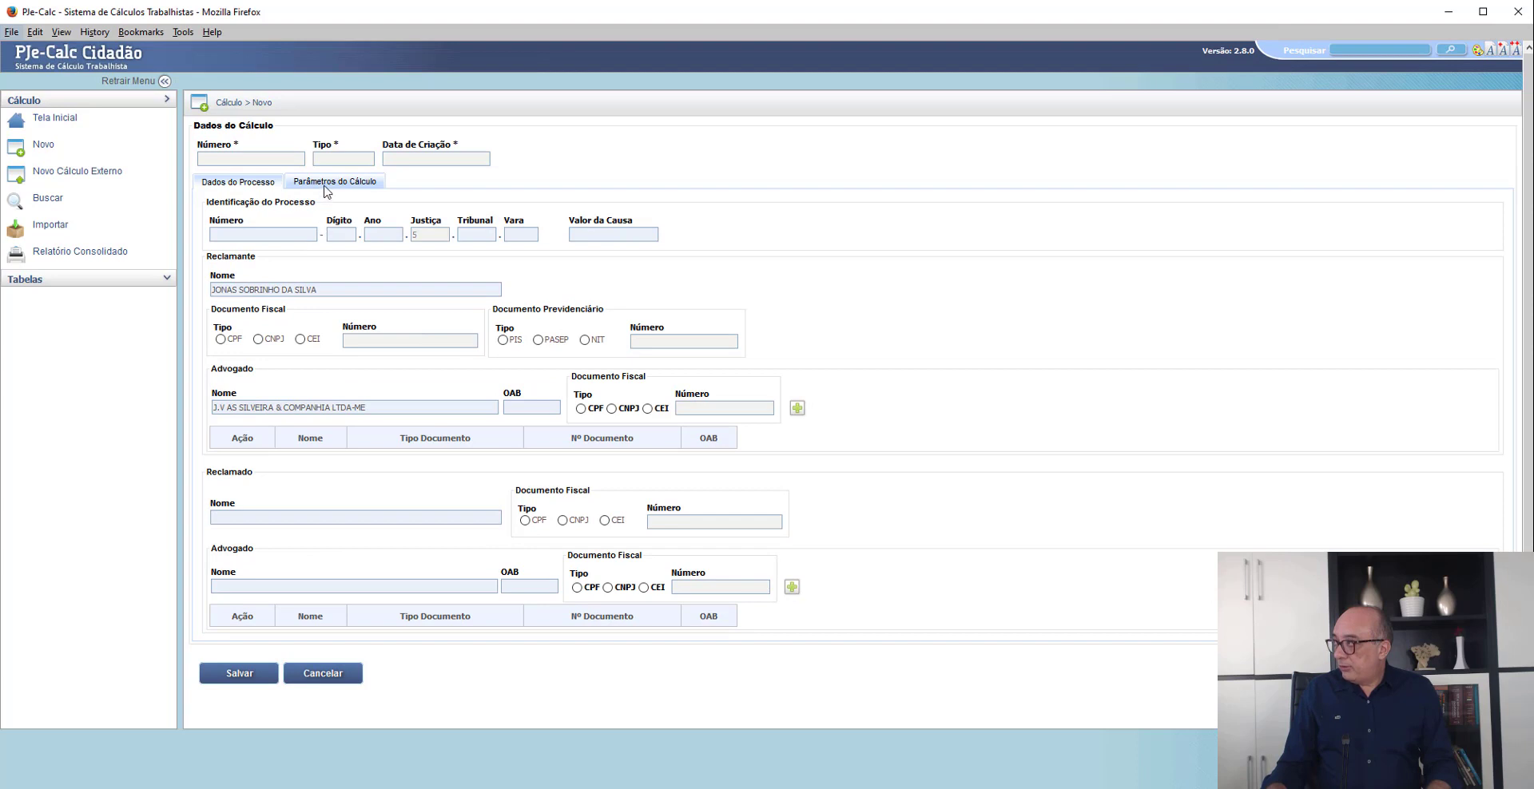
{"action": "left_click", "coordinate": [324, 186]}
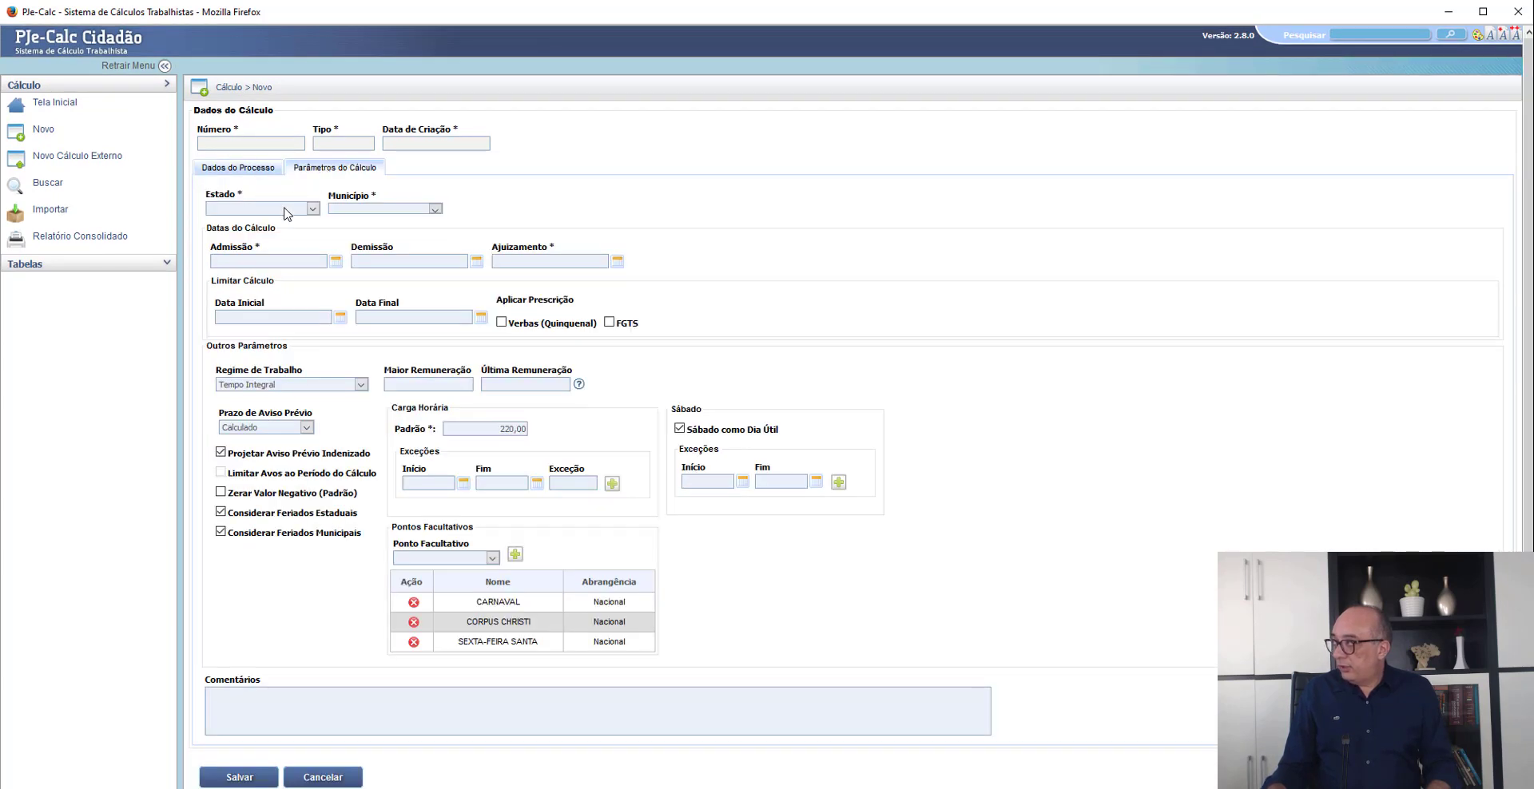
{"action": "left_click", "coordinate": [286, 210]}
{"action": "type", "text": "rn"}
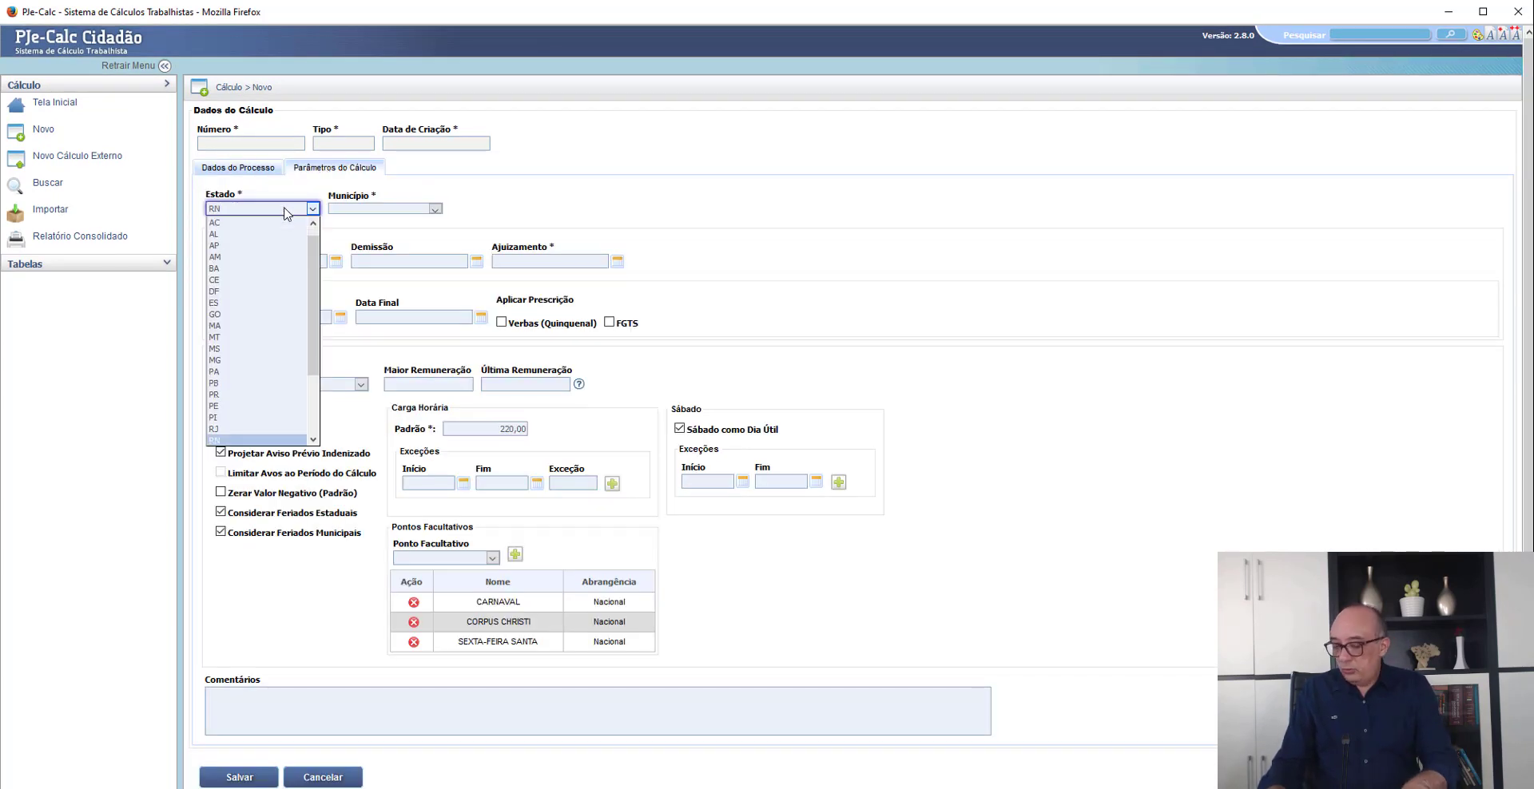
{"action": "key", "text": "Return"}
{"action": "left_click", "coordinate": [352, 210]}
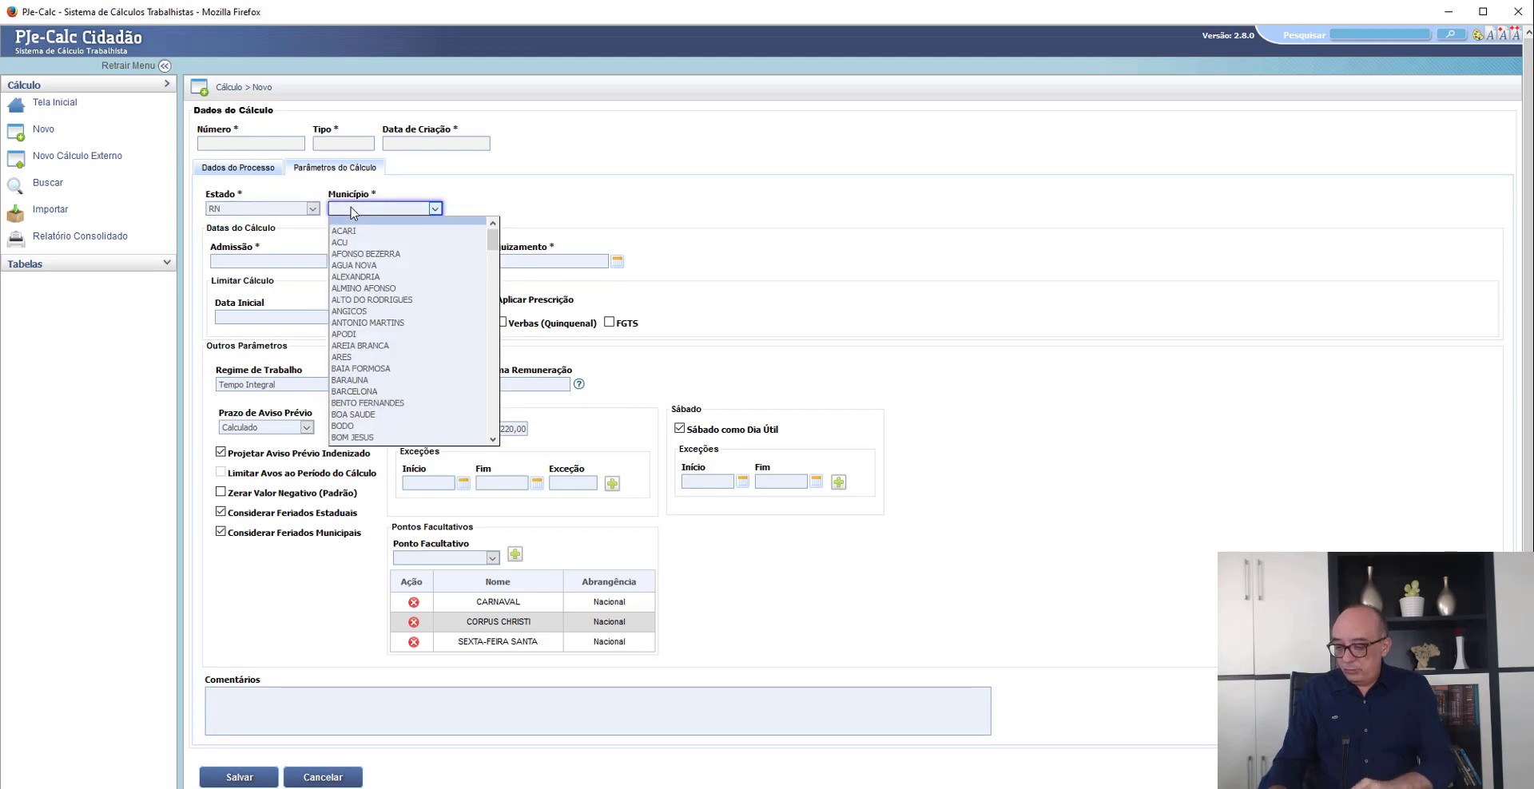
{"action": "type", "text": "natal"}
{"action": "key", "text": "Return"}
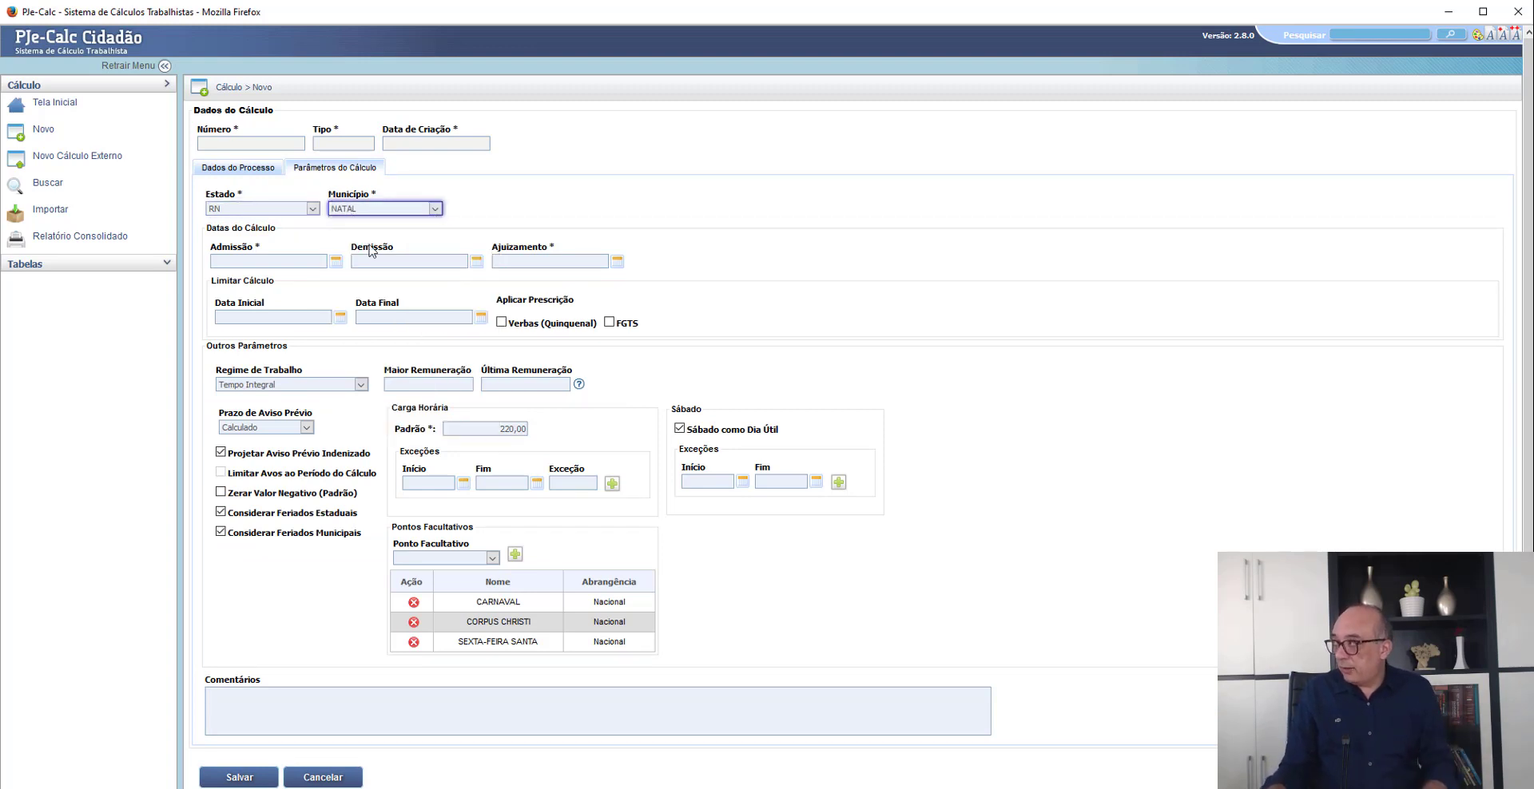
- Set the employee's admission date (Admissão) to 01/07/2017 in the calculation dates
{"action": "left_click", "coordinate": [290, 262]}
{"action": "type", "text": "01/07/2"}
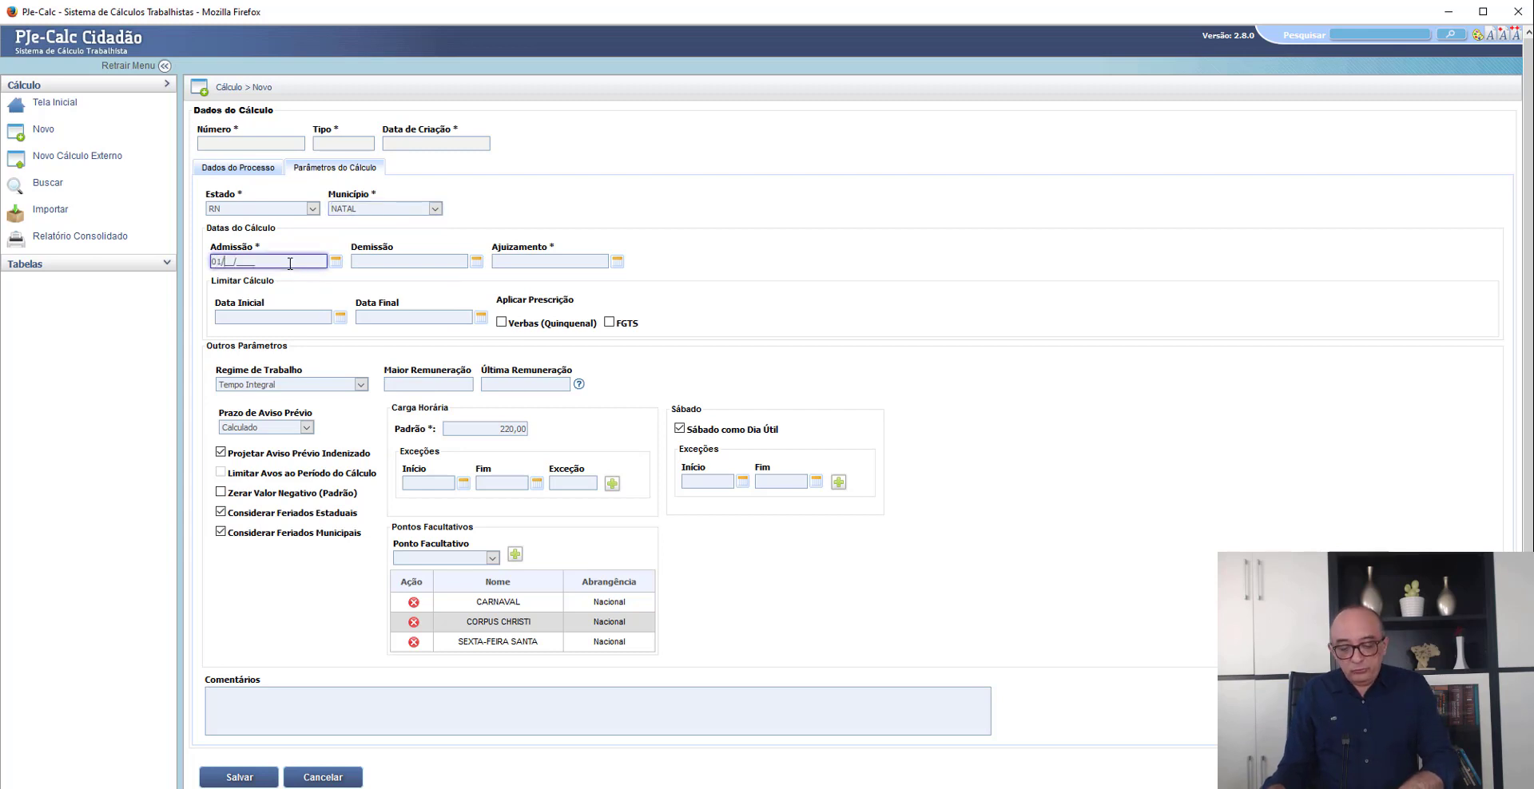
{"action": "type", "text": "017"}
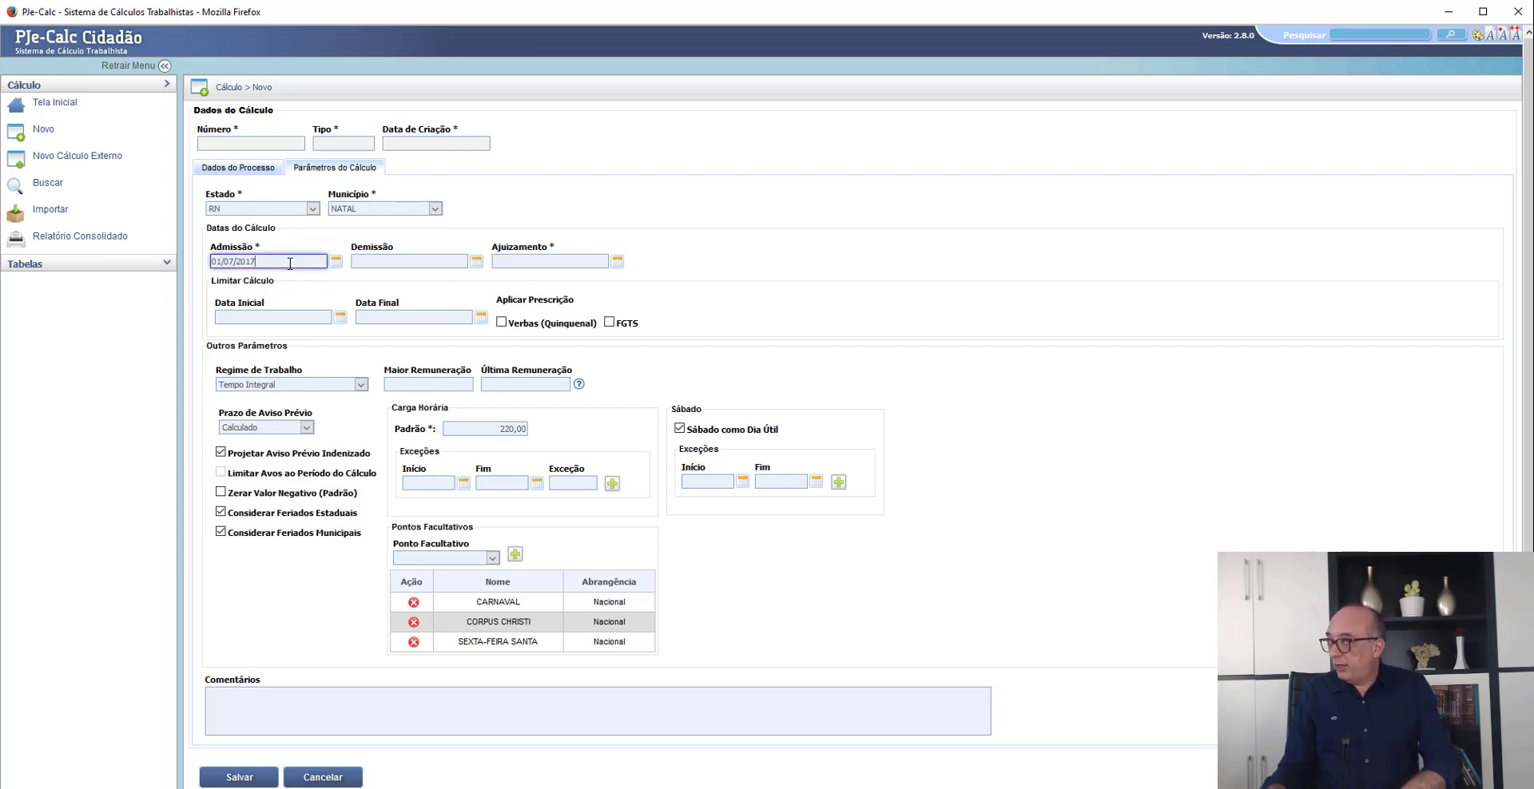
{"action": "key", "text": "Tab"}
- Check the contract's end date in the petition's Dos fatos section and set the dismissal date (Demissão) to 01/07/2021
{"action": "key", "text": "alt+Tab"}
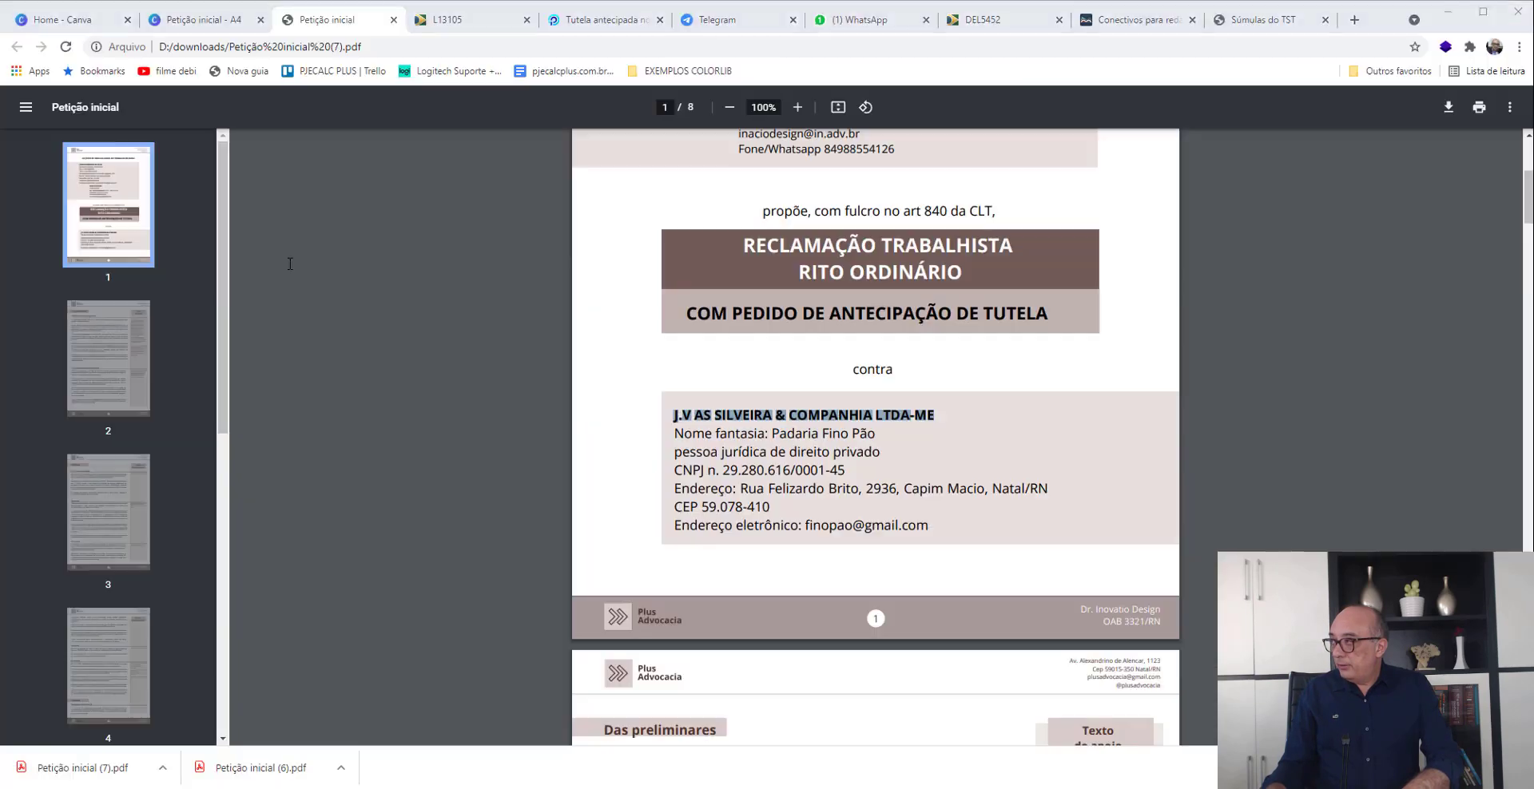
{"action": "key", "text": "alt+Tab"}
{"action": "key", "text": "alt+Tab"}
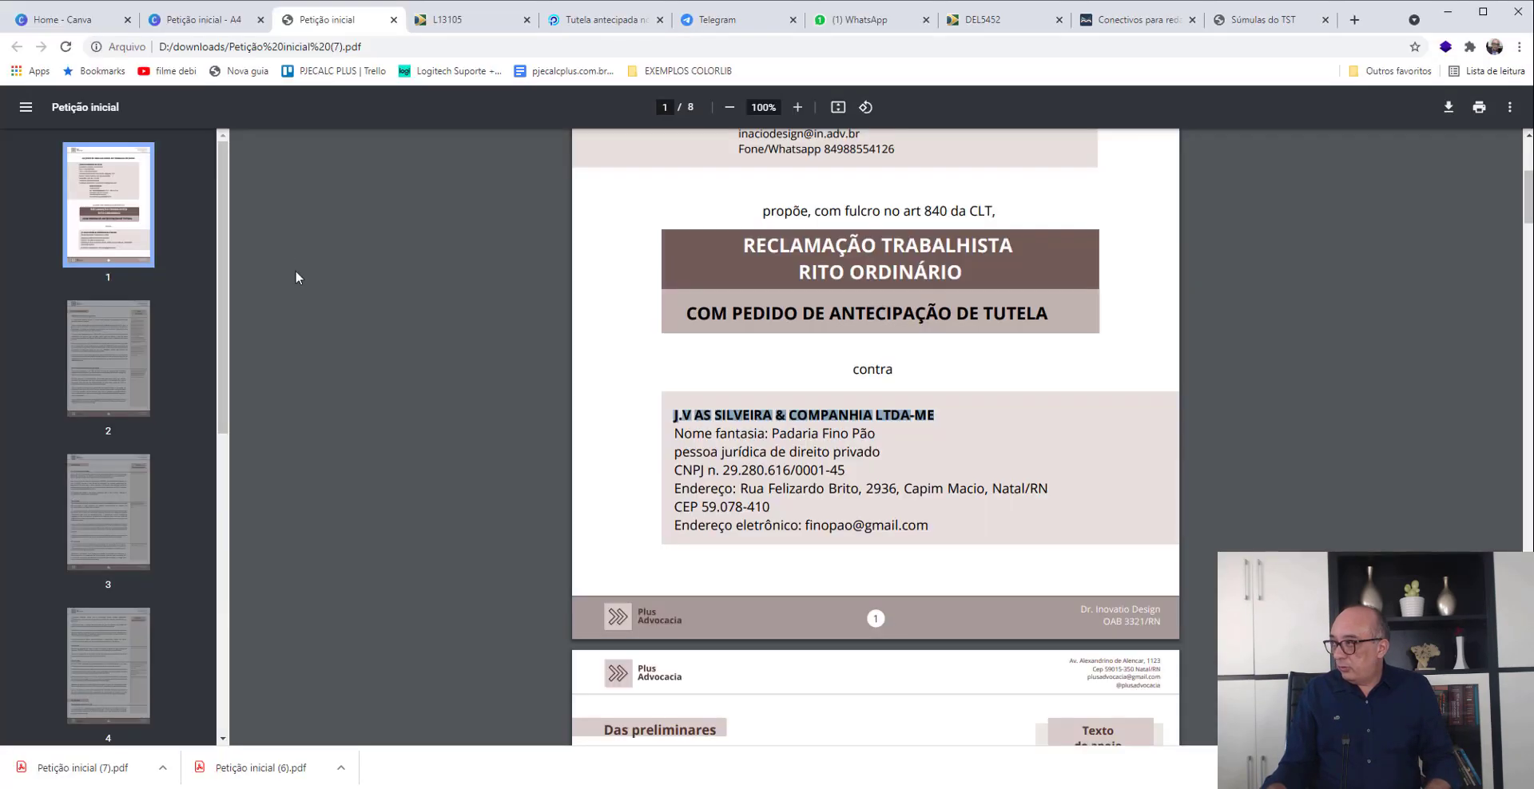
{"action": "scroll", "coordinate": [472, 277], "scroll_direction": "down", "scroll_amount": 20}
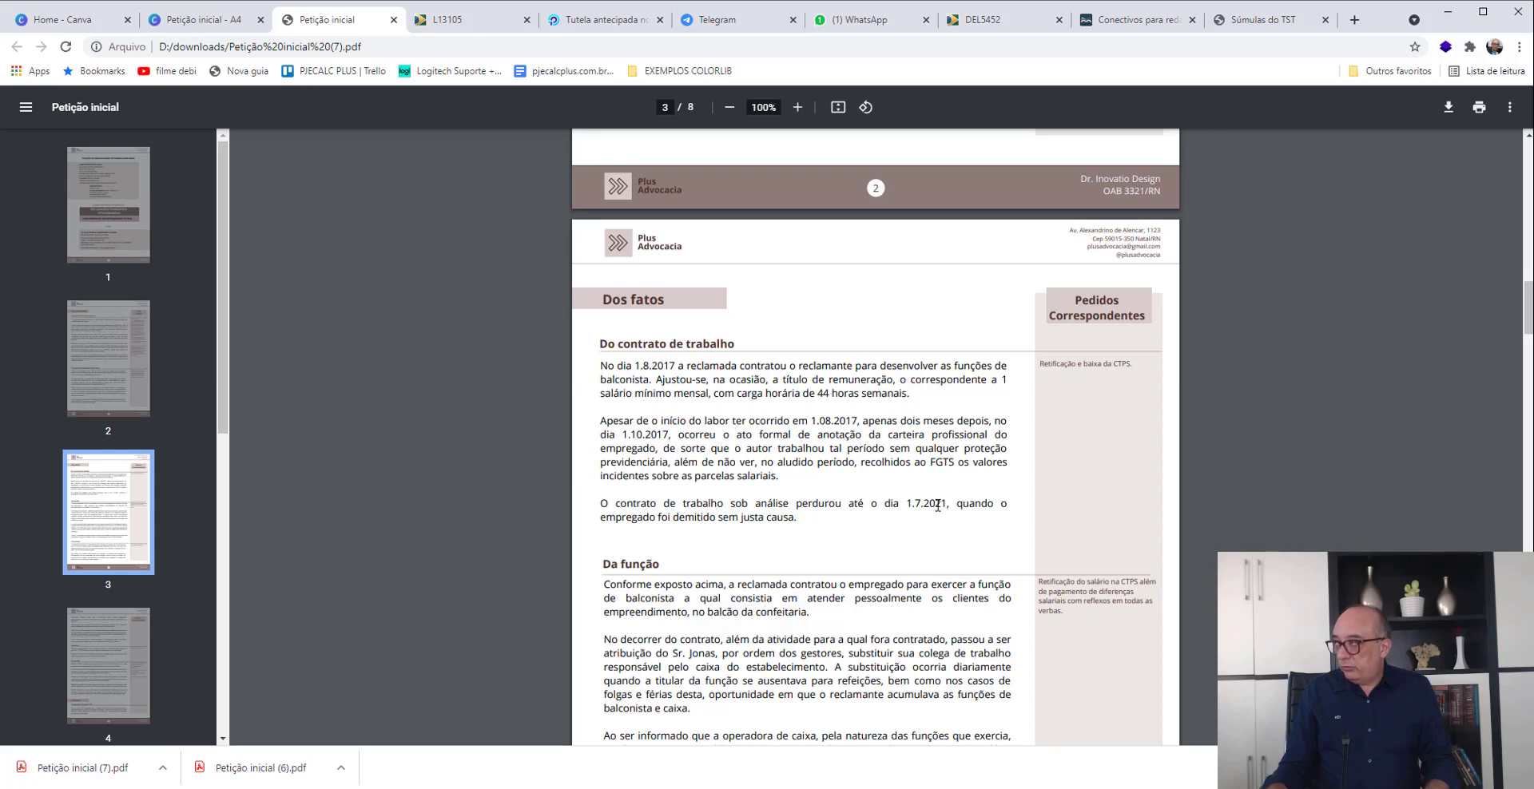
{"action": "key", "text": "alt+Tab"}
{"action": "type", "text": "01/07/"}
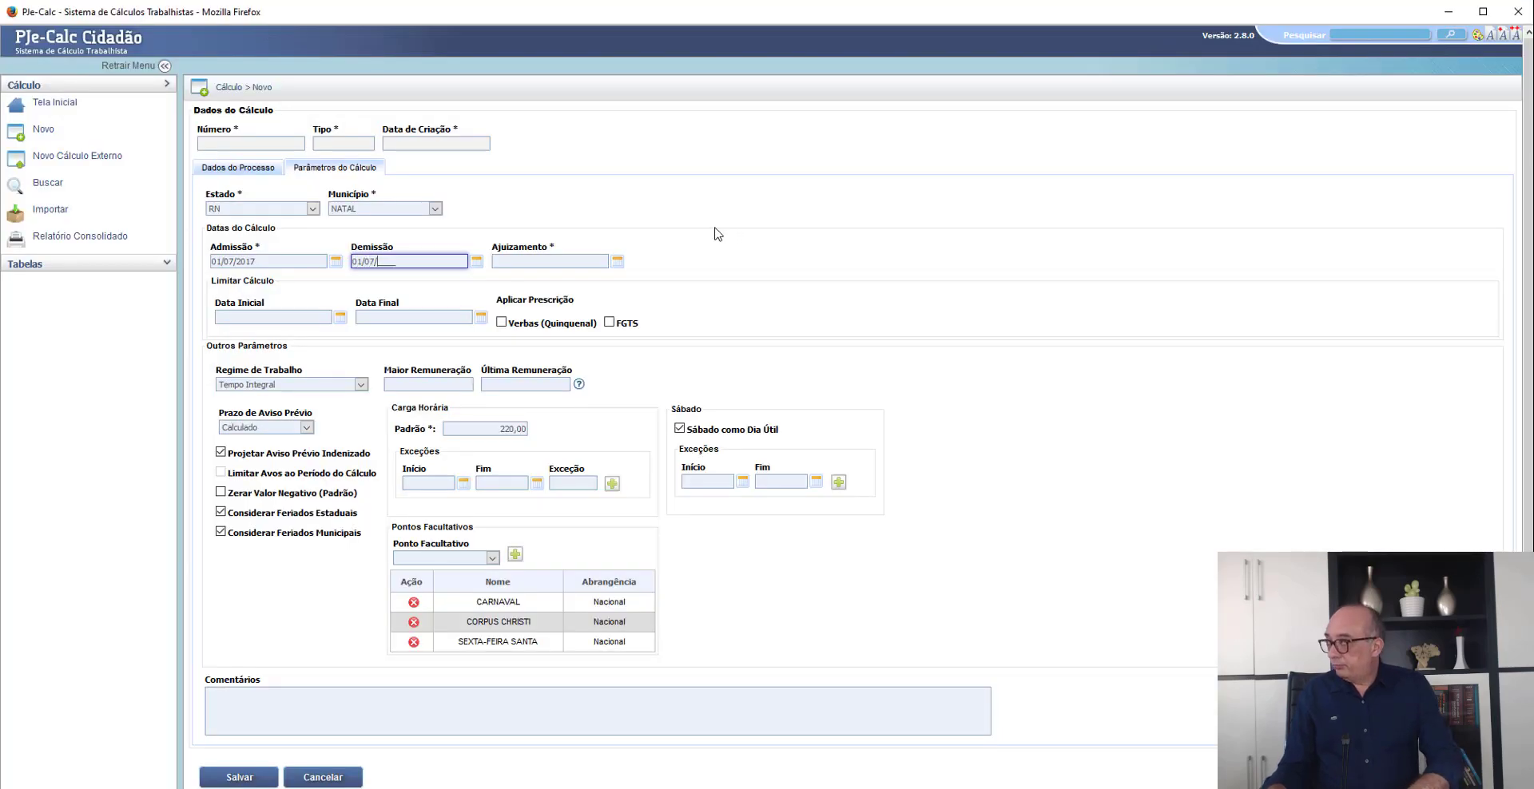
{"action": "type", "text": "2021"}
{"action": "key", "text": "Tab"}
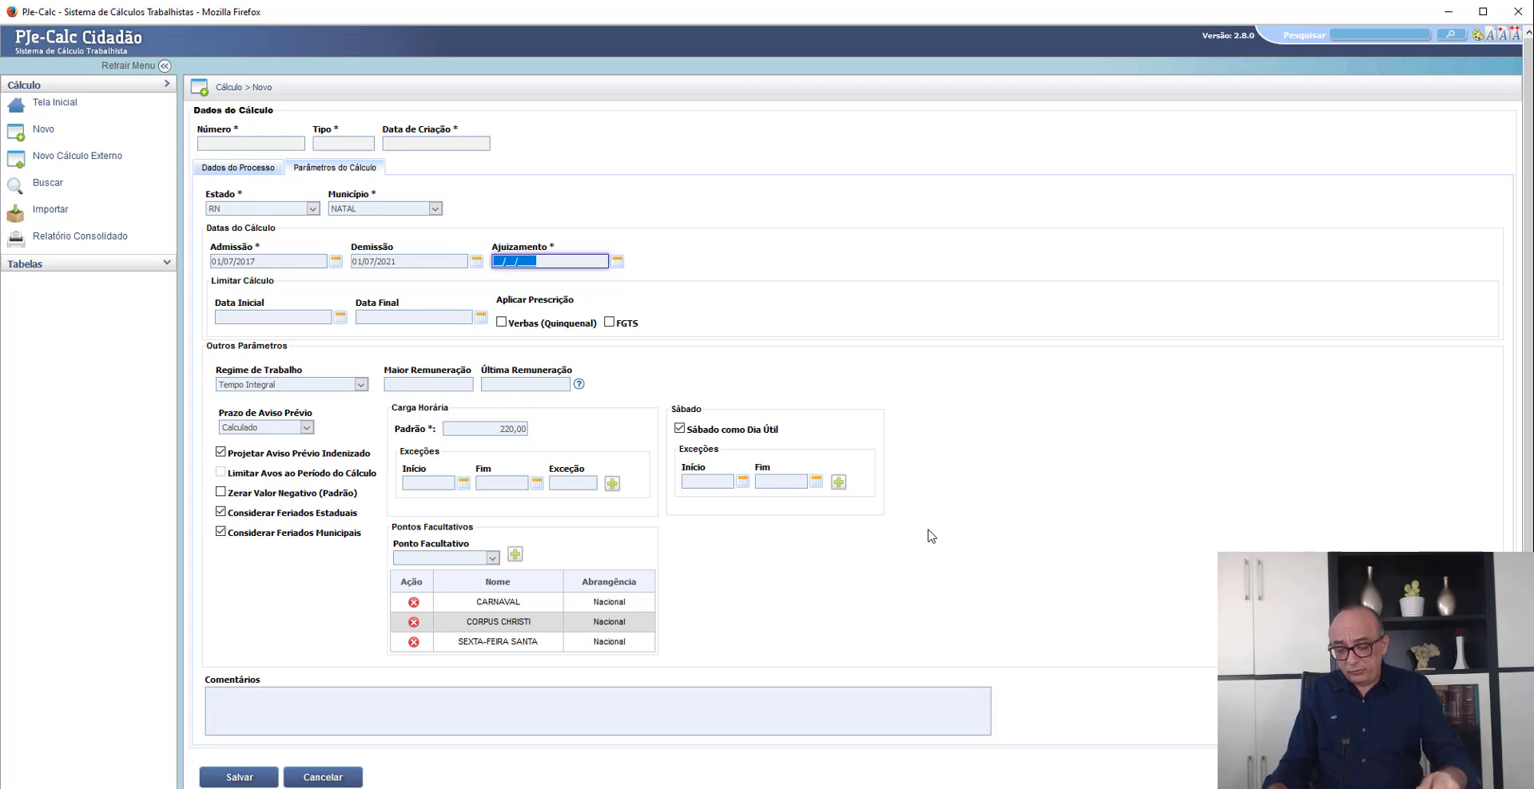
- Set the filing date (Ajuizamento) to 21/08/2021 and save the new calculation
{"action": "type", "text": "21/08/2"}
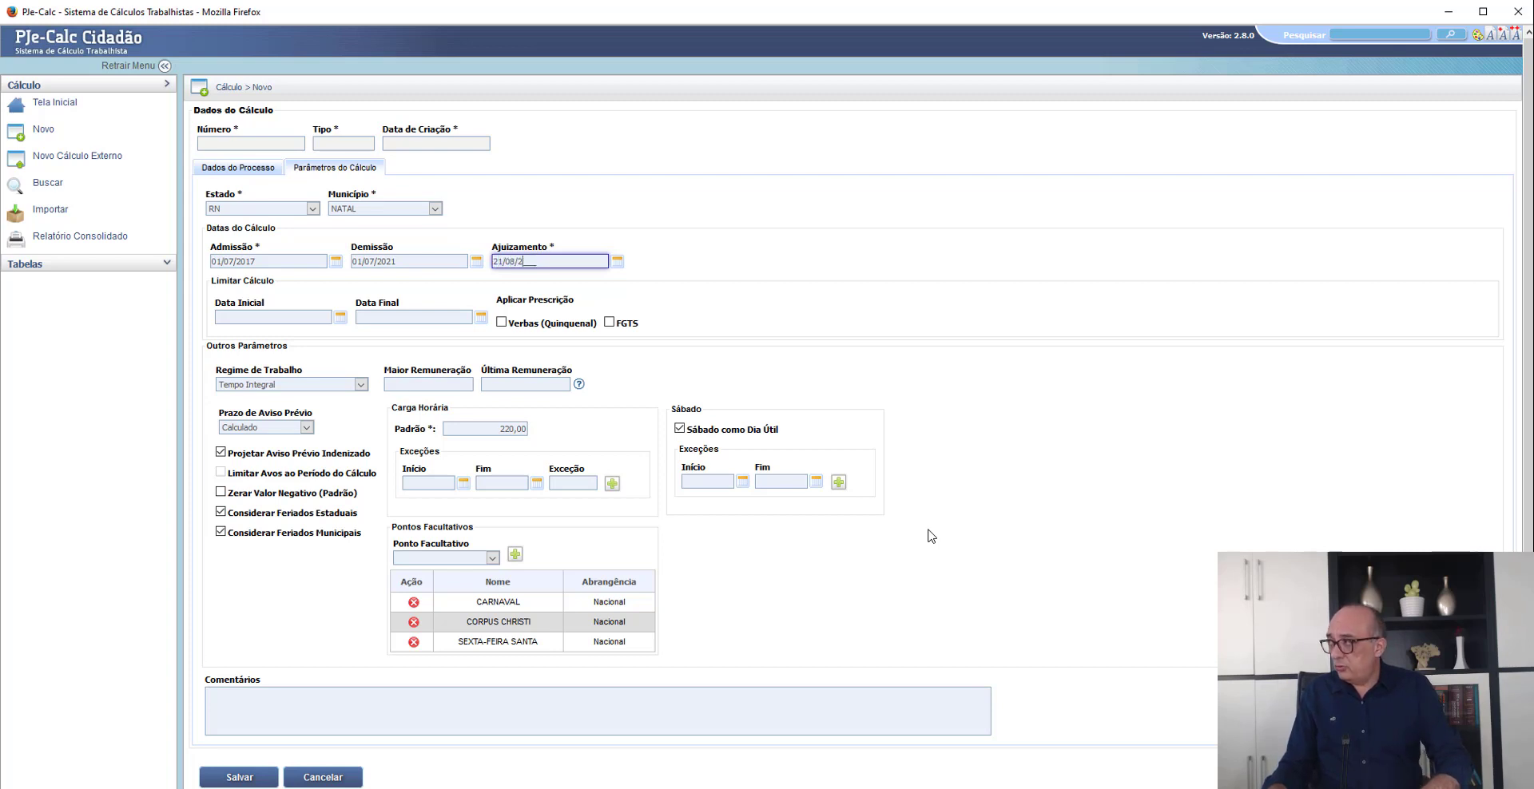
{"action": "type", "text": "108201"}
{"action": "key", "text": "BackSpace"}
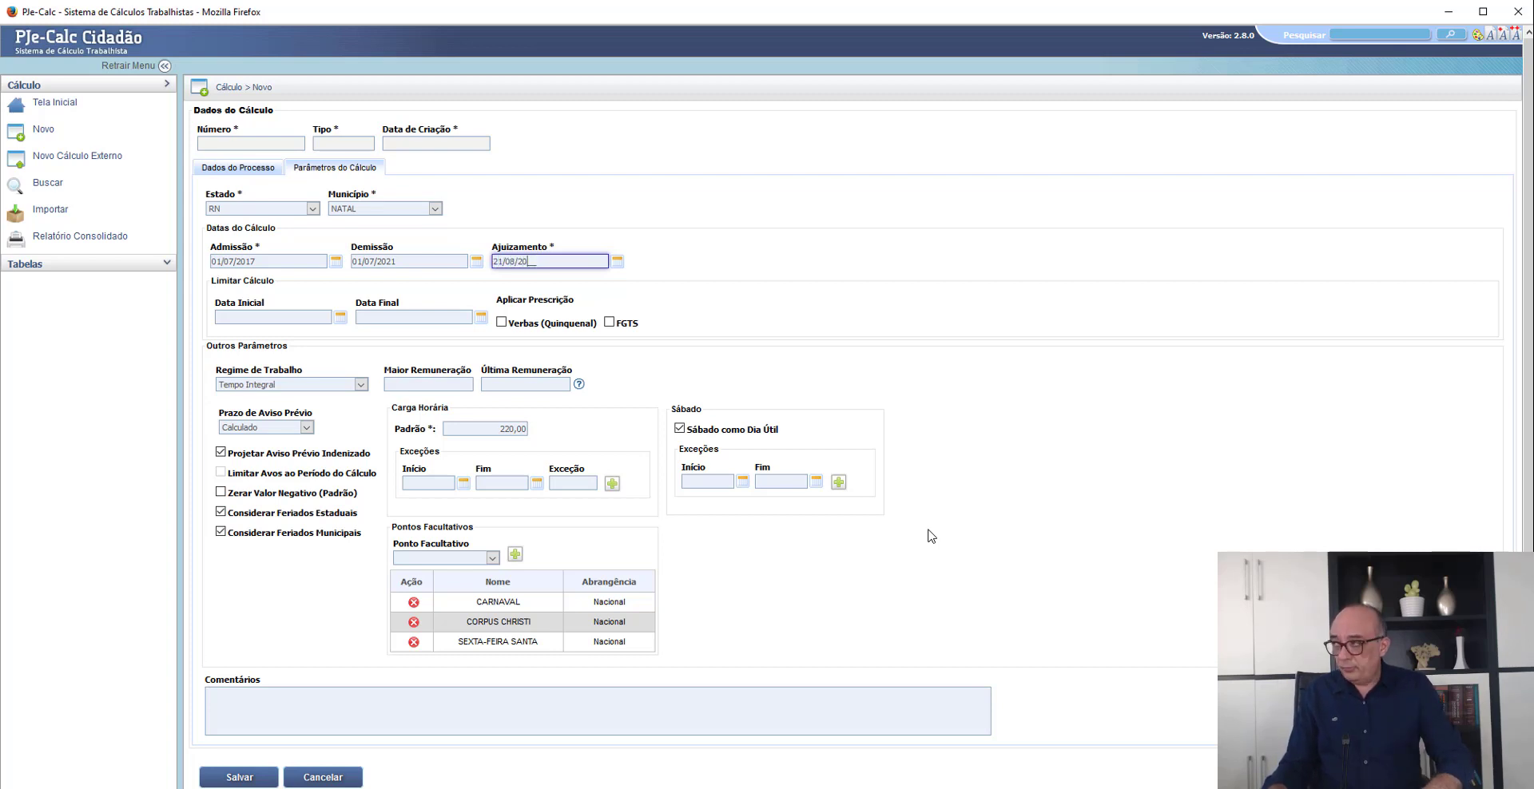
{"action": "left_click", "coordinate": [899, 341]}
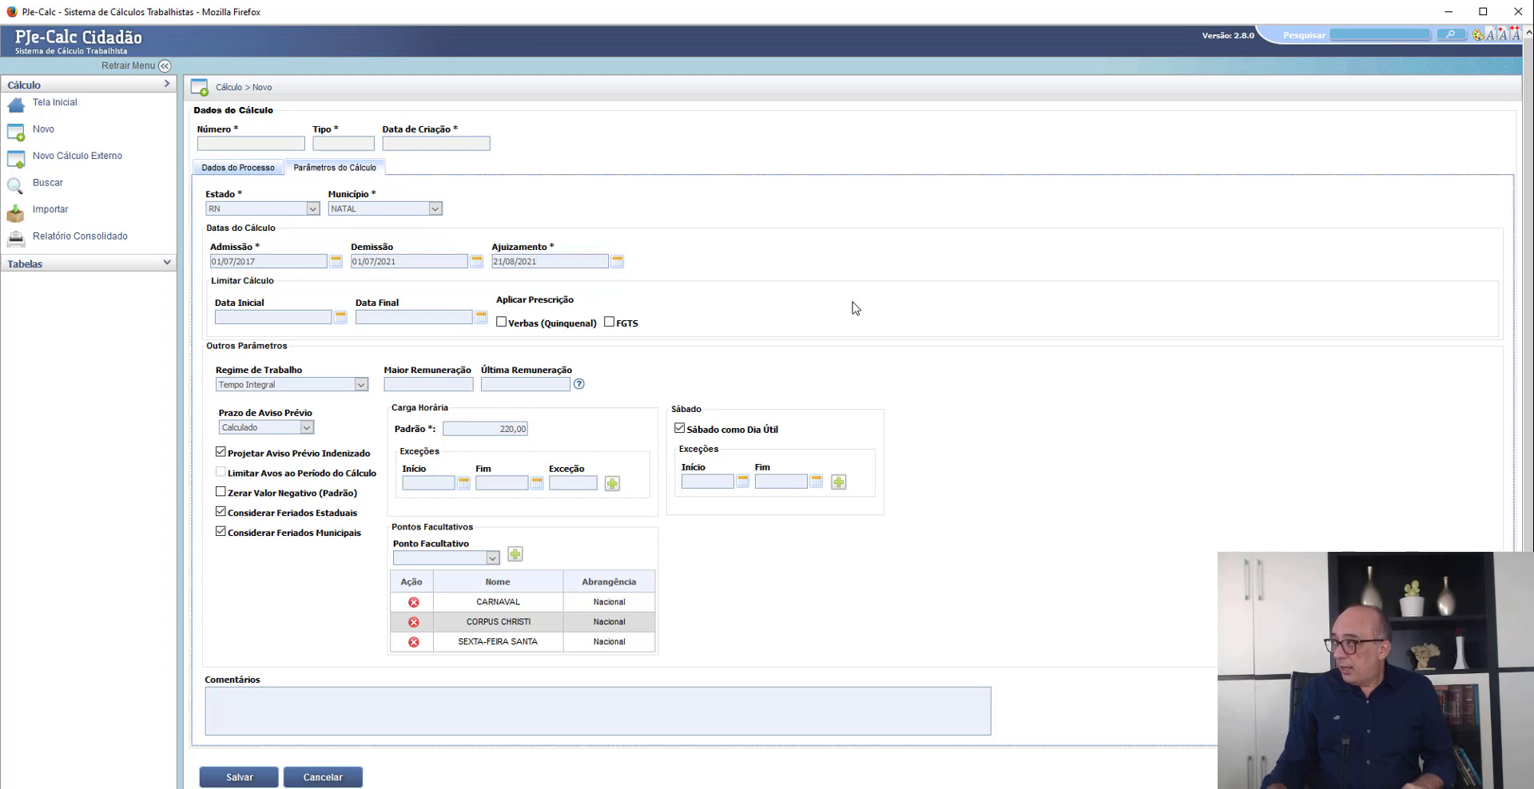
{"action": "left_click", "coordinate": [462, 388]}
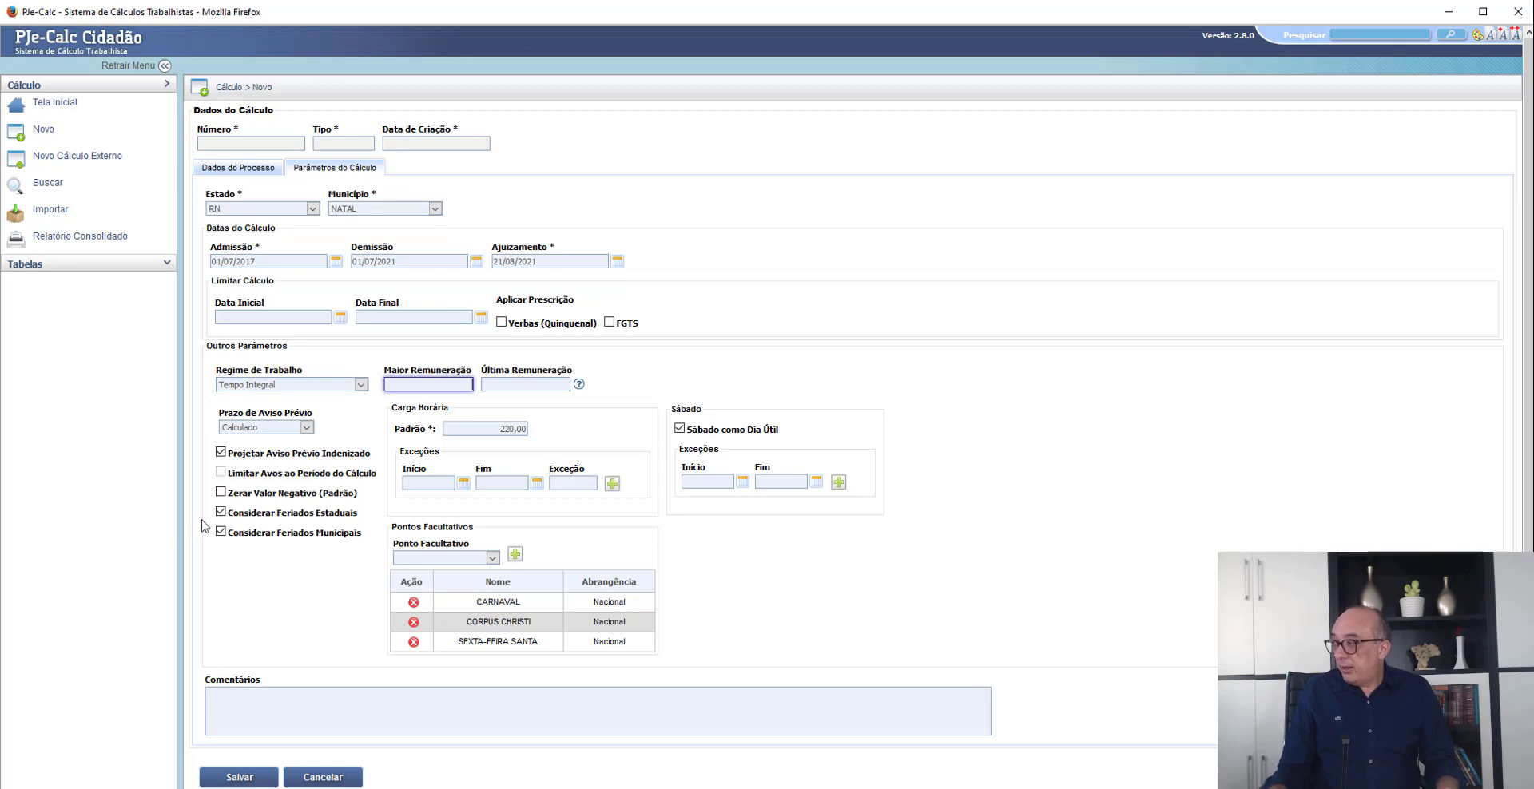
{"action": "left_click", "coordinate": [241, 777]}
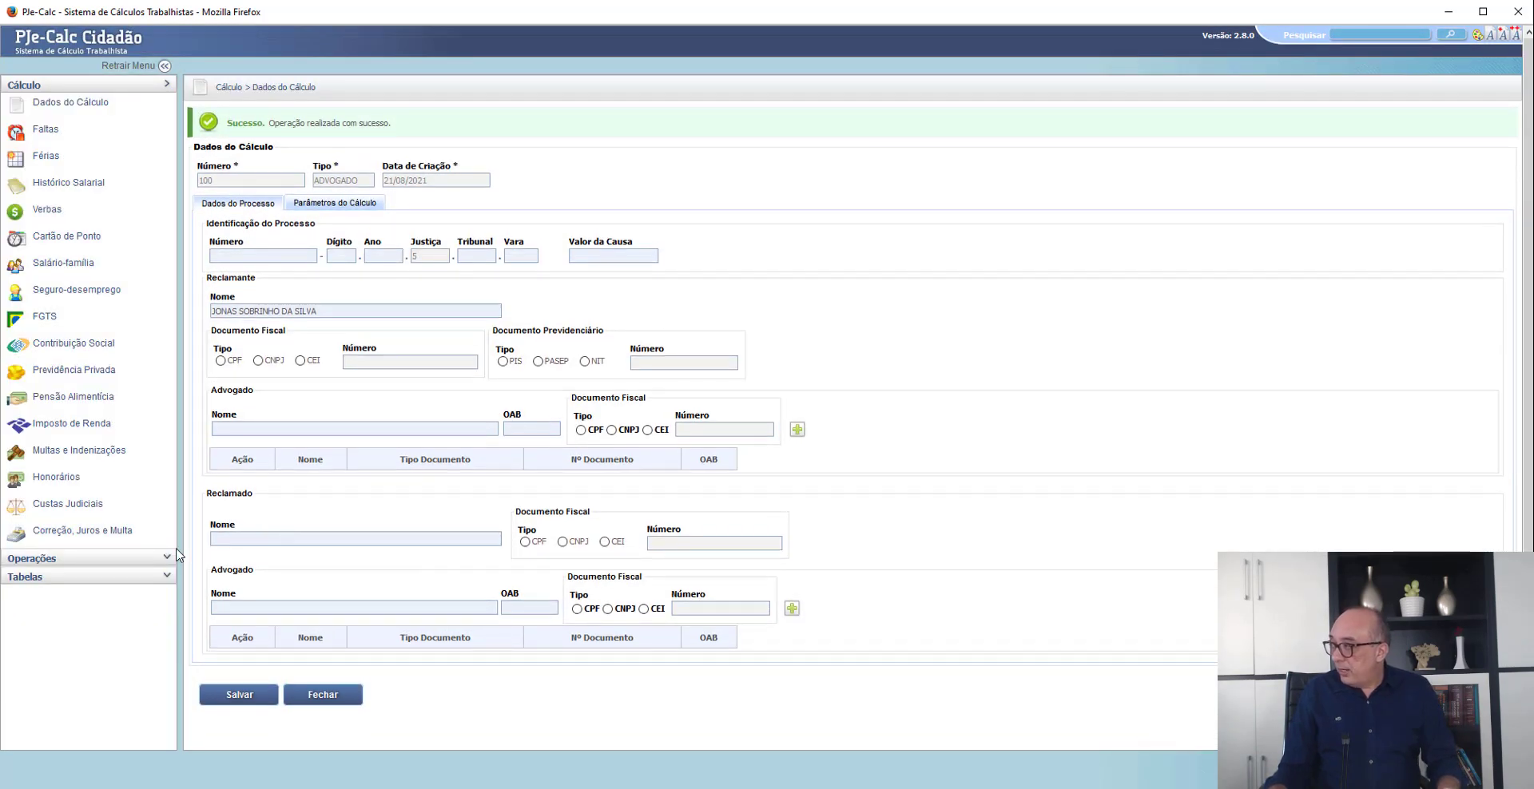
- Look up the 12/2021 value in the Salário Mínimo reference table
{"action": "left_click", "coordinate": [94, 577]}
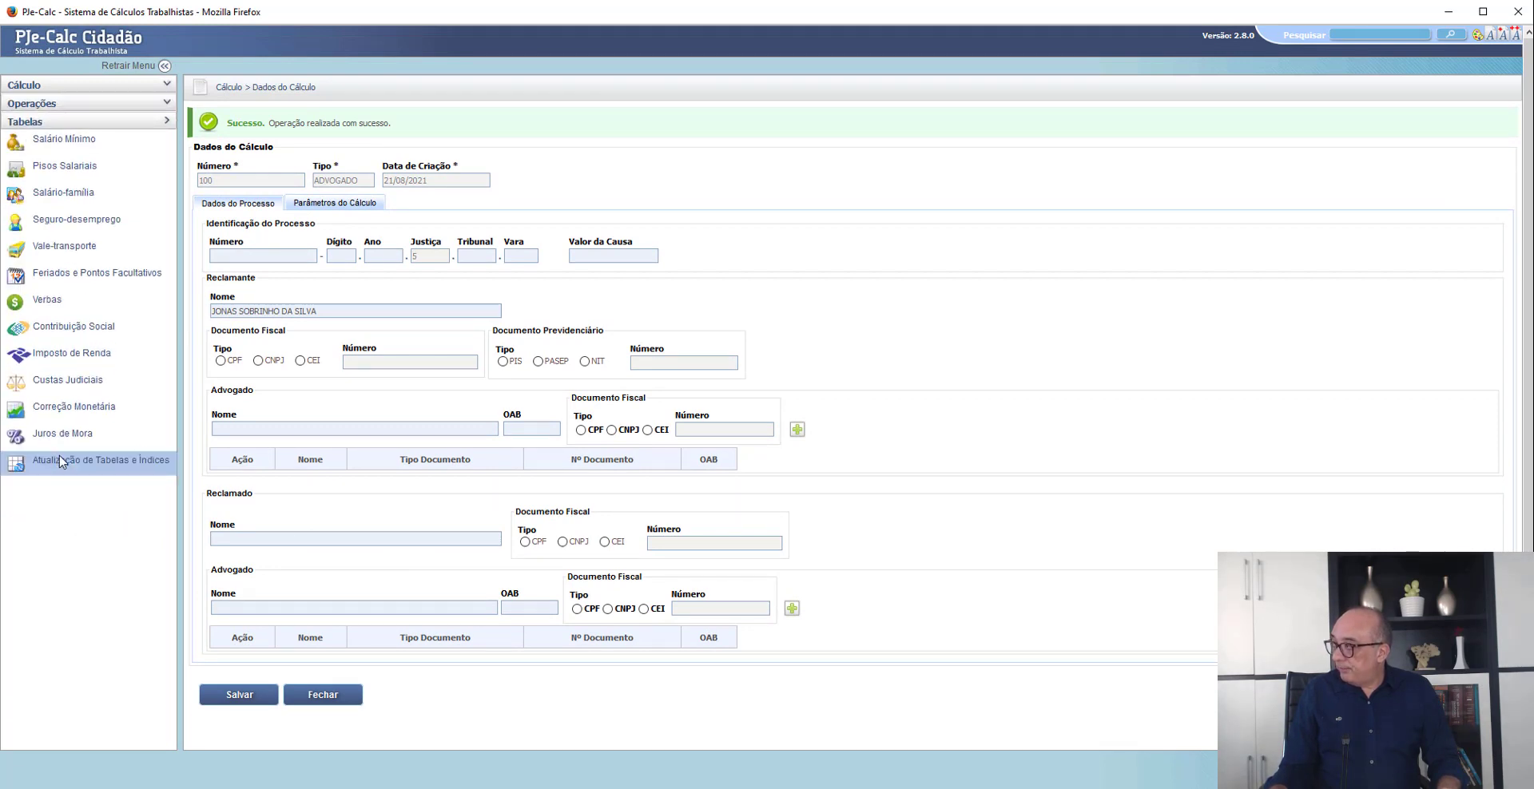
{"action": "left_click", "coordinate": [67, 145]}
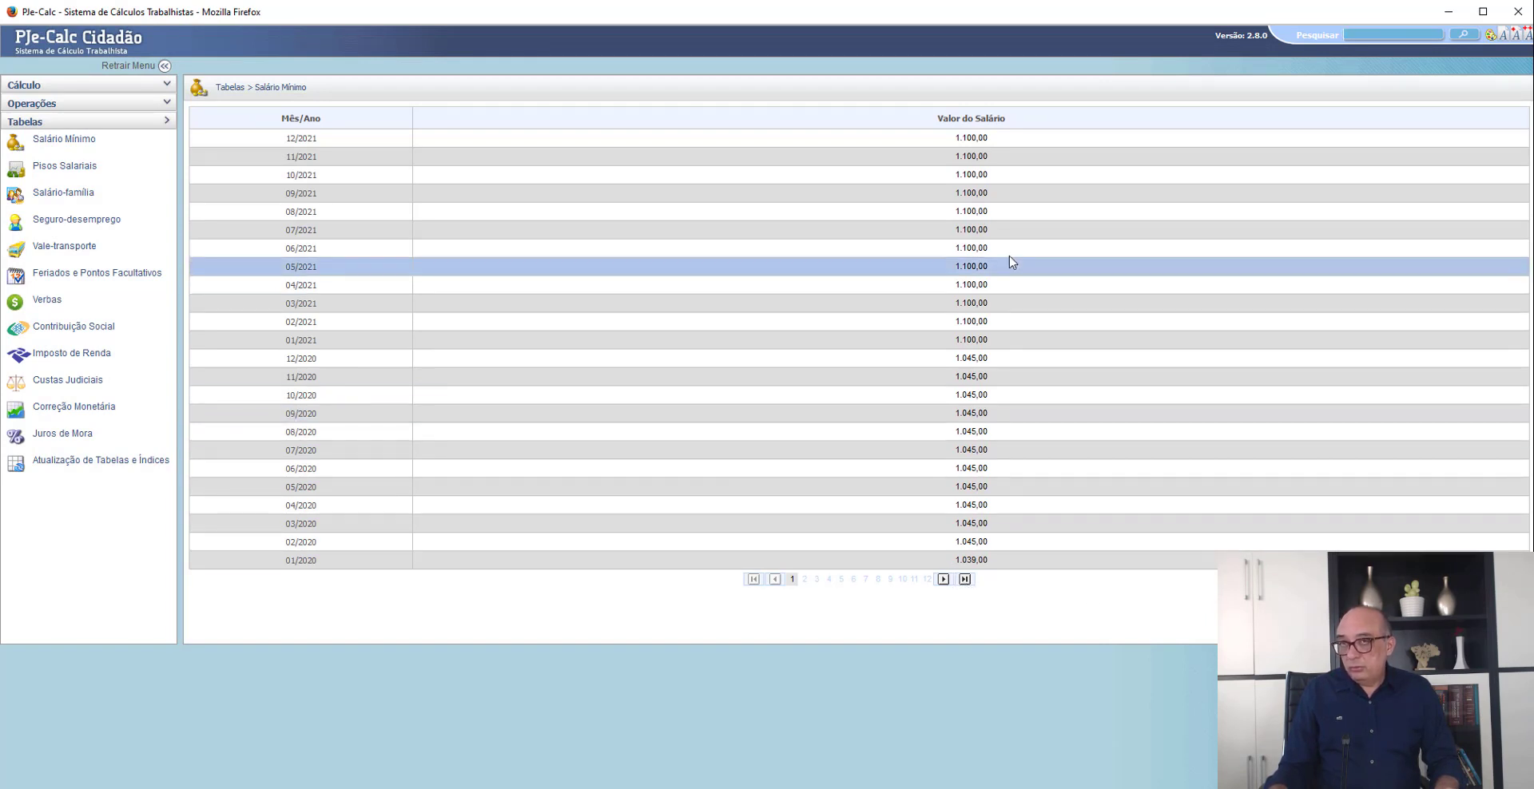
{"action": "left_click_drag", "start_coordinate": [988, 137], "coordinate": [954, 139]}
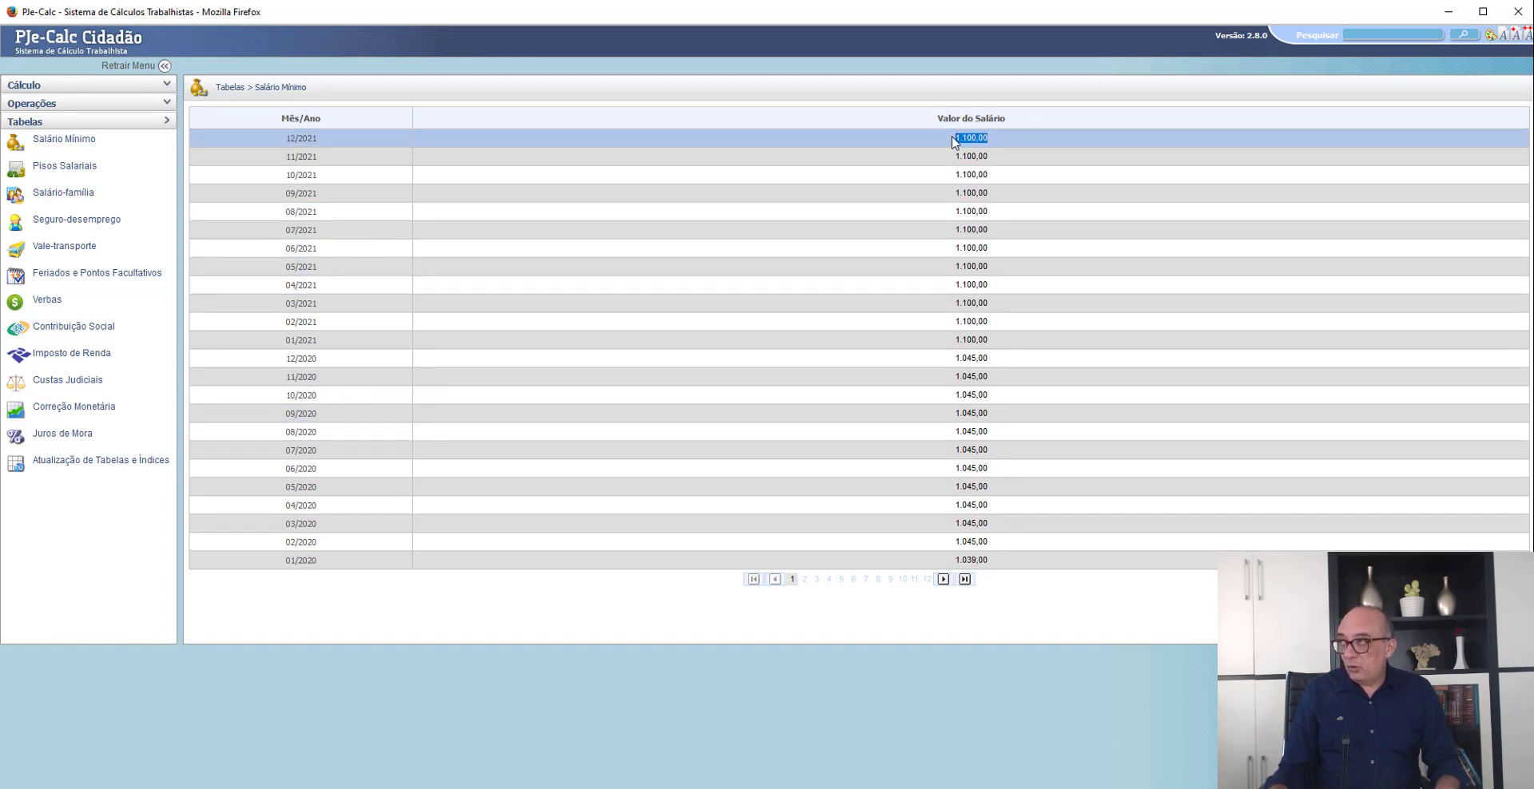
- Set Maior Remuneração to 1.100,00 in the calculation's parameters and save the calculation data
{"action": "left_click", "coordinate": [40, 85]}
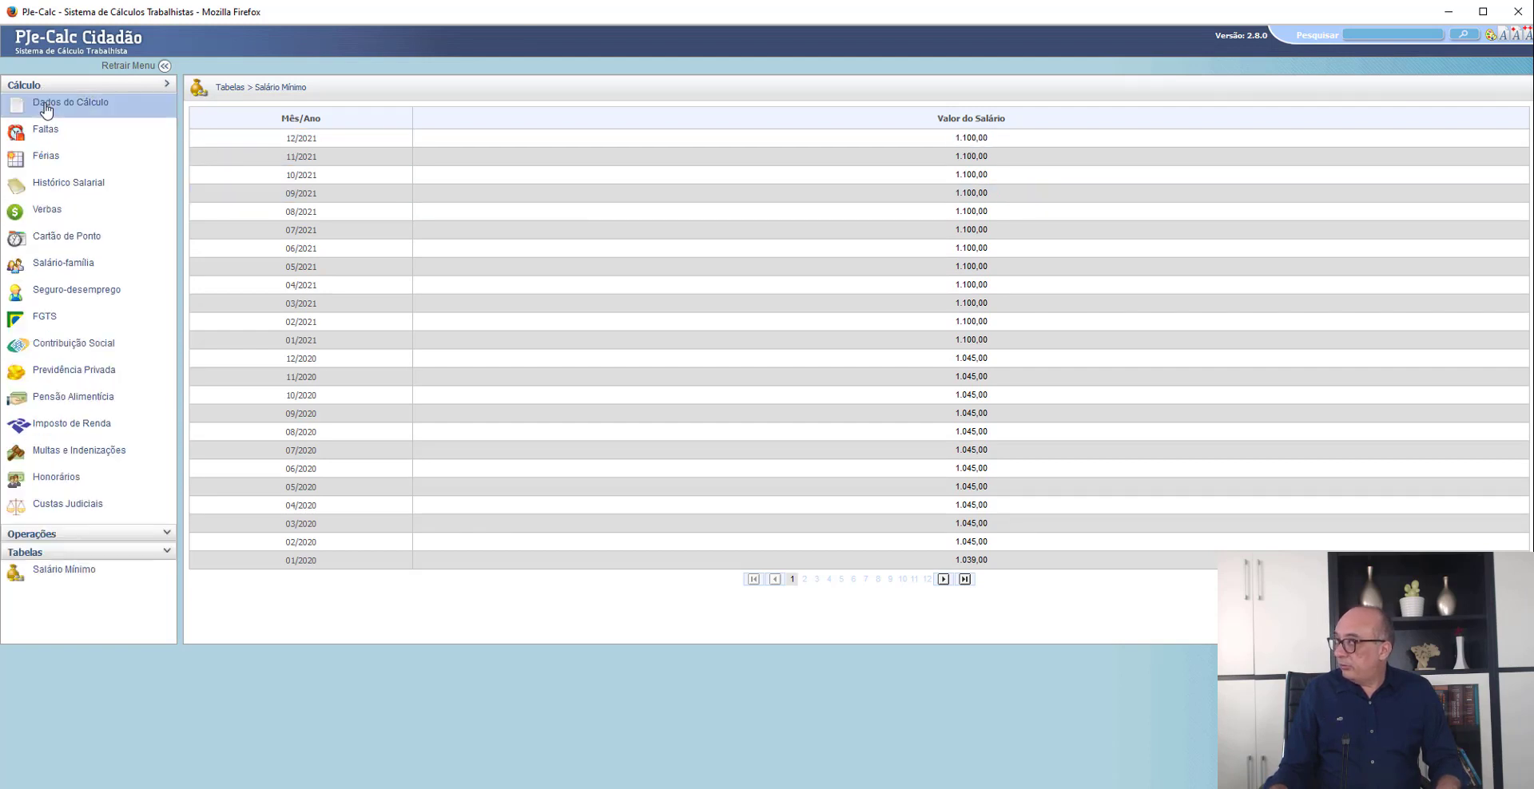
{"action": "left_click", "coordinate": [48, 103]}
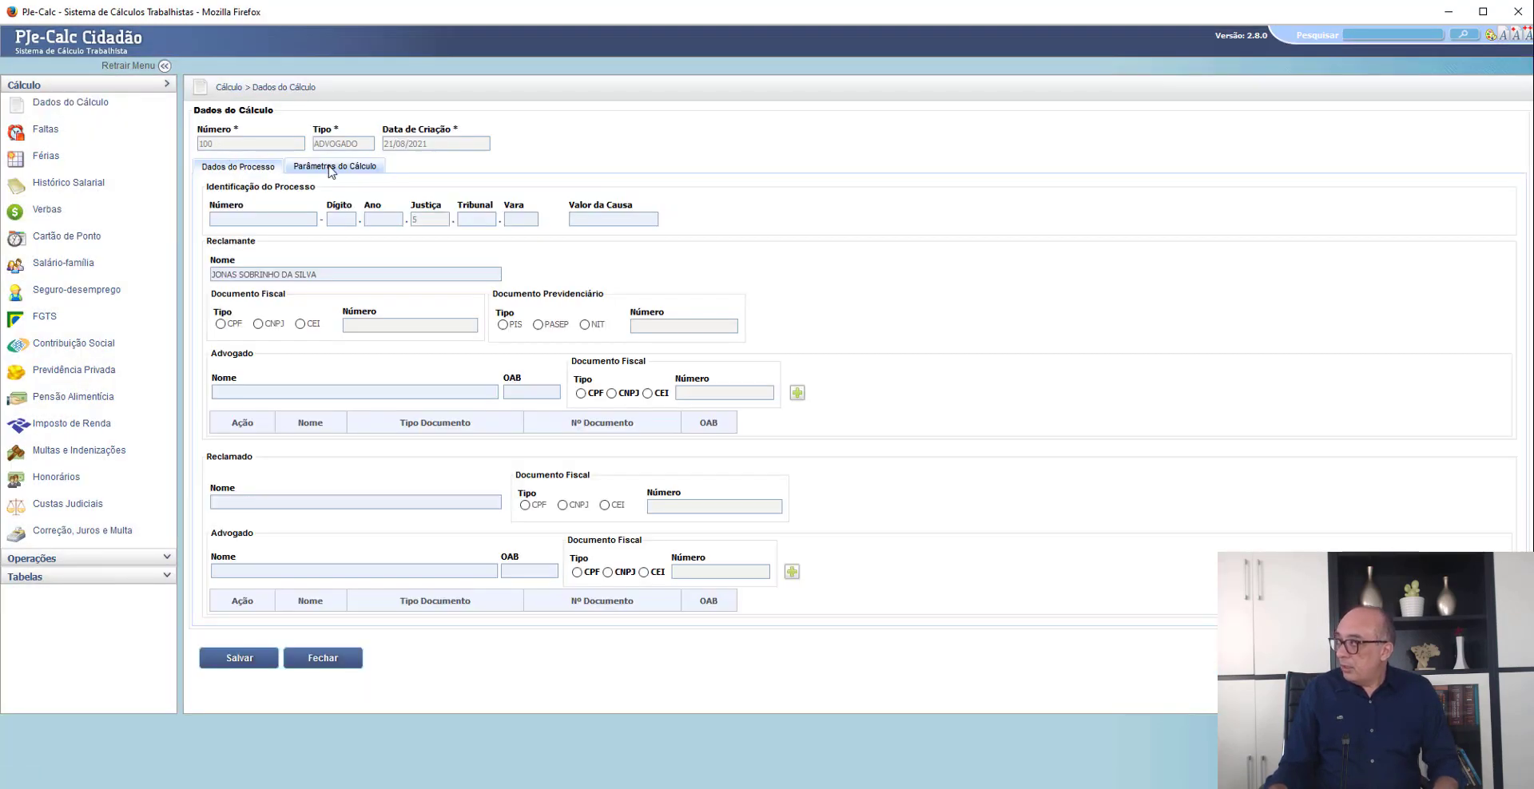
{"action": "left_click", "coordinate": [334, 167]}
{"action": "left_click", "coordinate": [440, 385]}
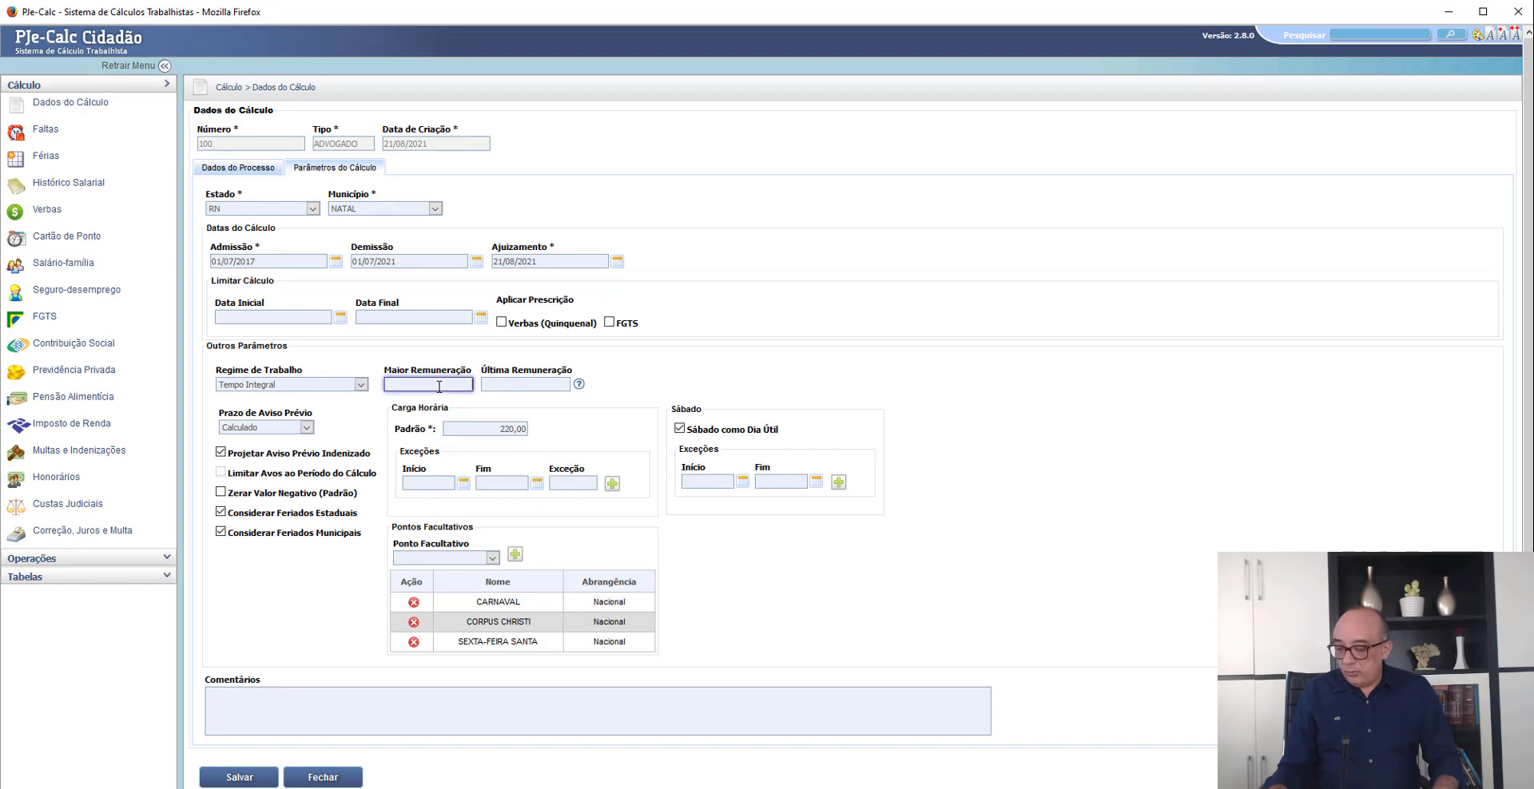
{"action": "type", "text": "1.100,00"}
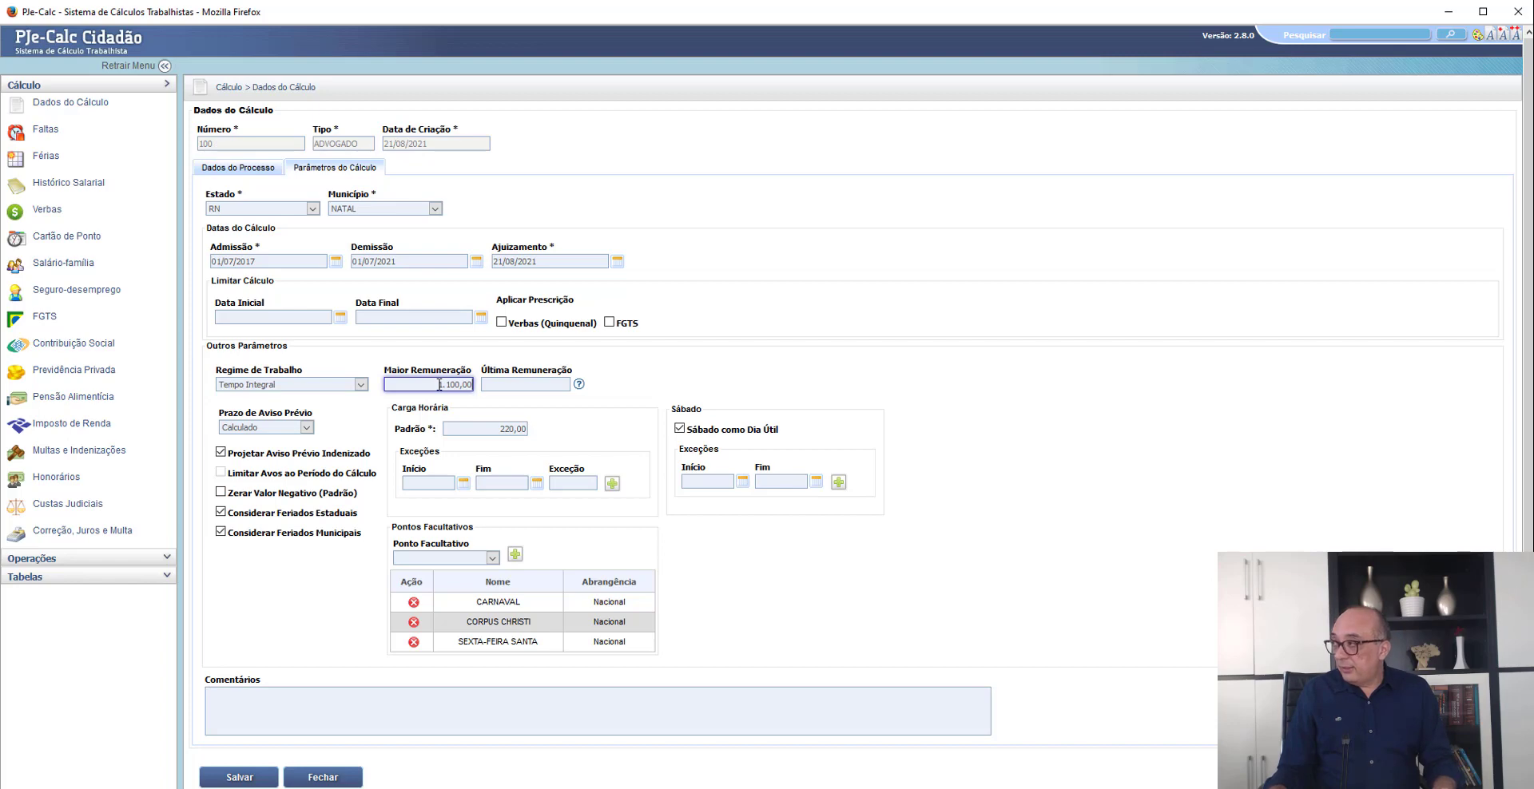
{"action": "left_click", "coordinate": [266, 777]}
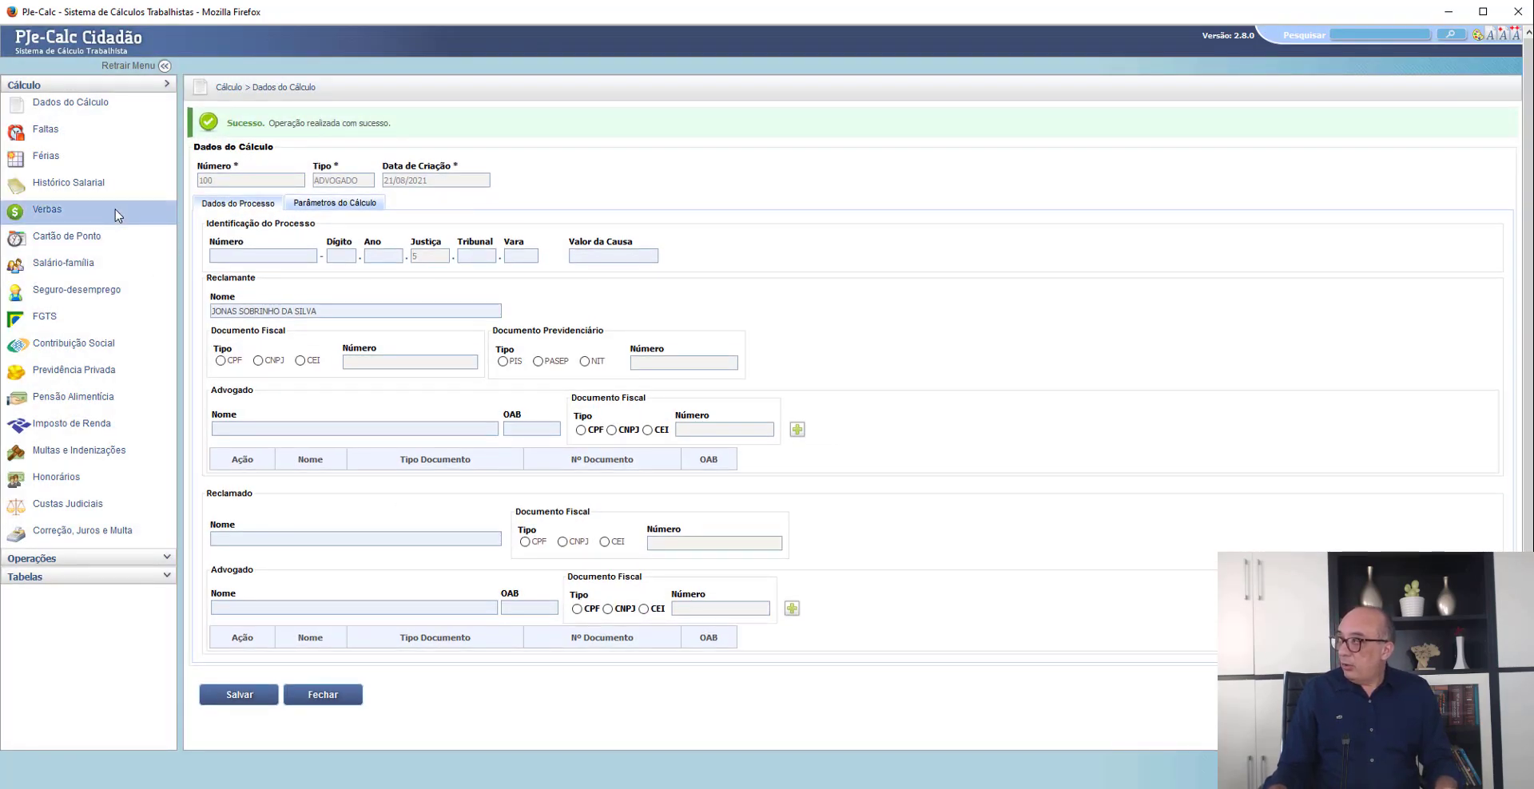
- In the Férias records, set the 2019/2020 vacation to Indenizadas and turn off its Dobra option
{"action": "left_click", "coordinate": [44, 162]}
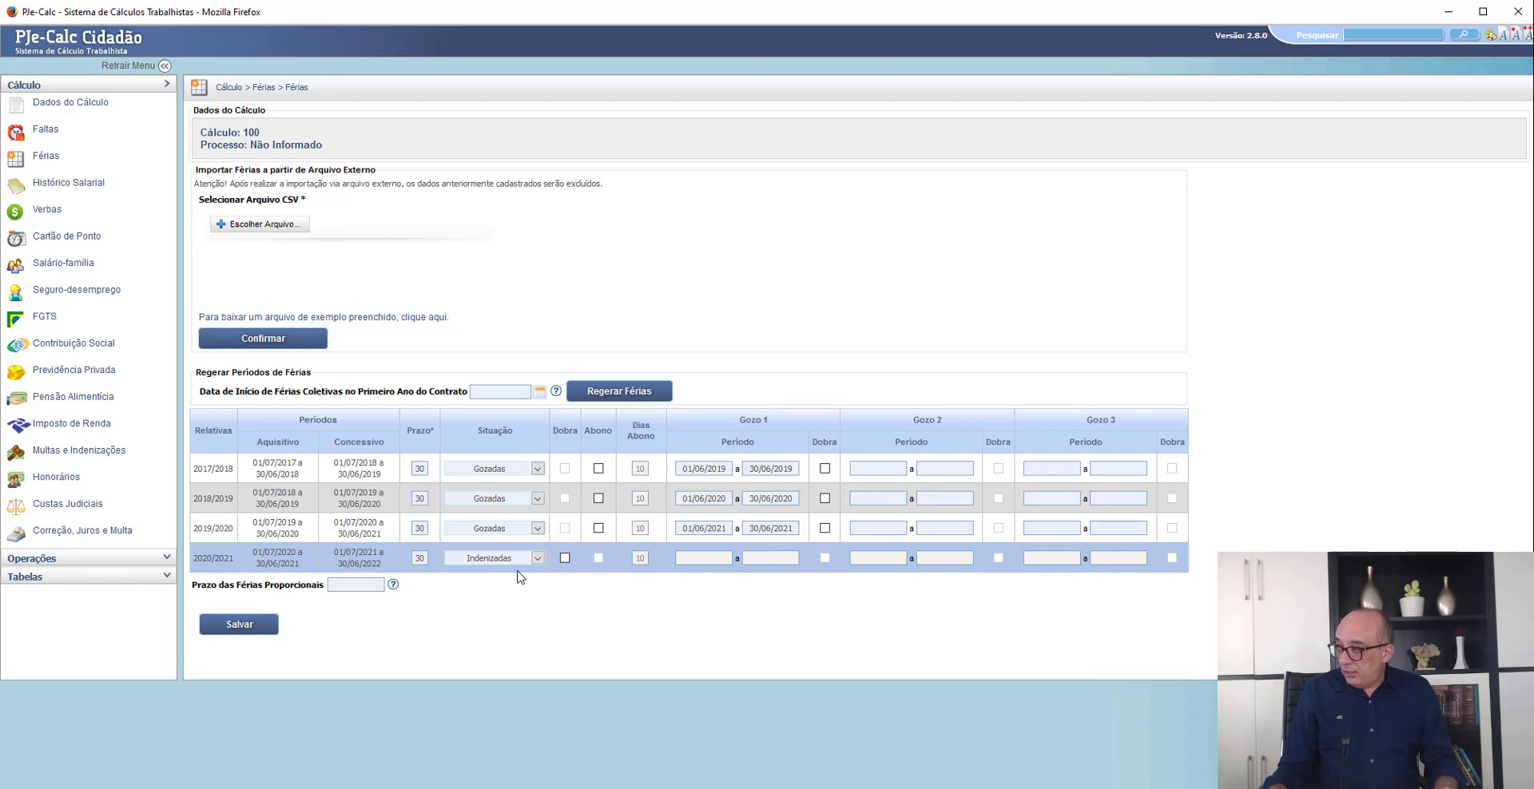
{"action": "left_click", "coordinate": [506, 531]}
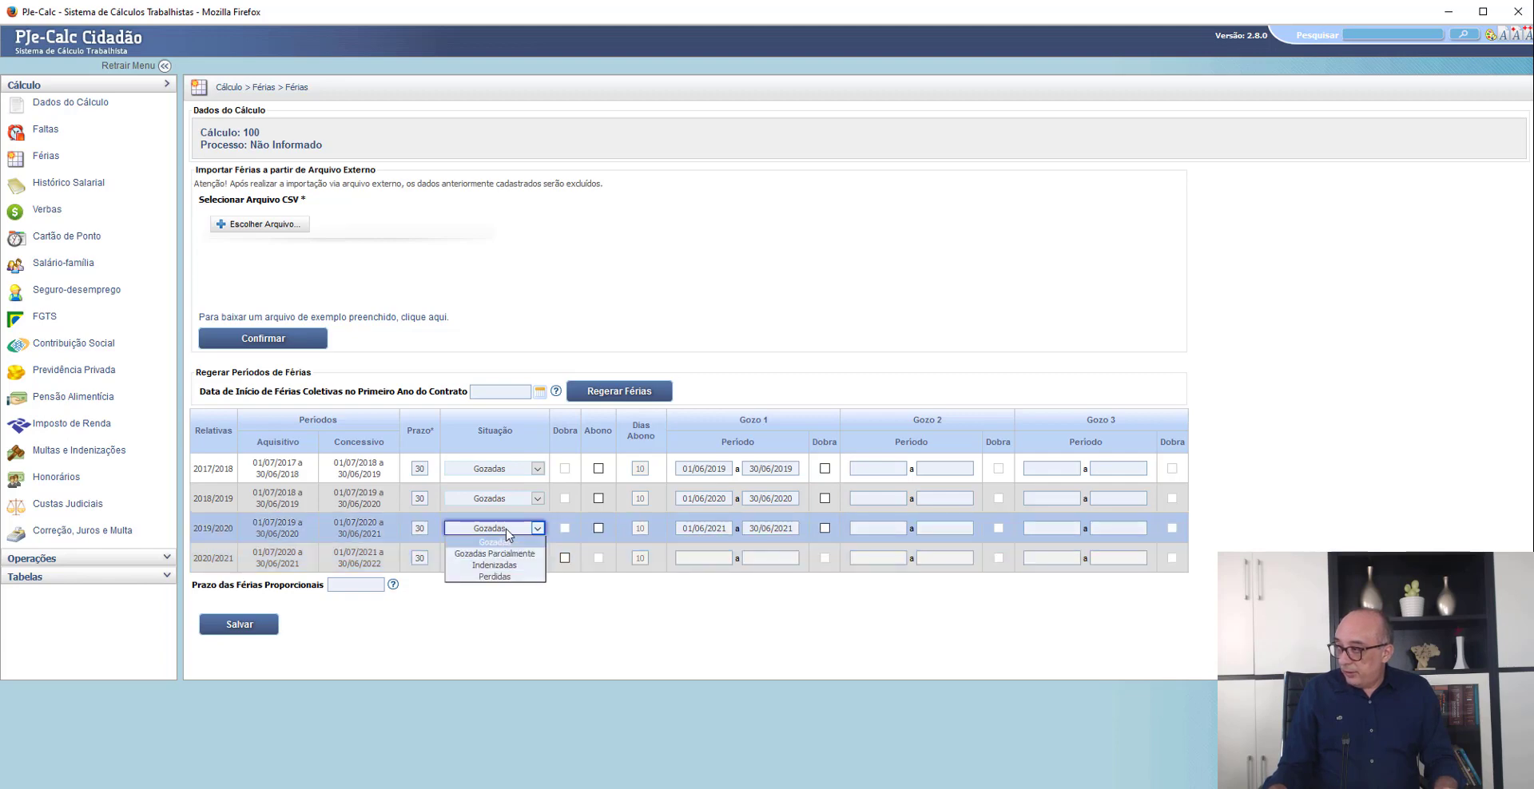
{"action": "left_click", "coordinate": [507, 565]}
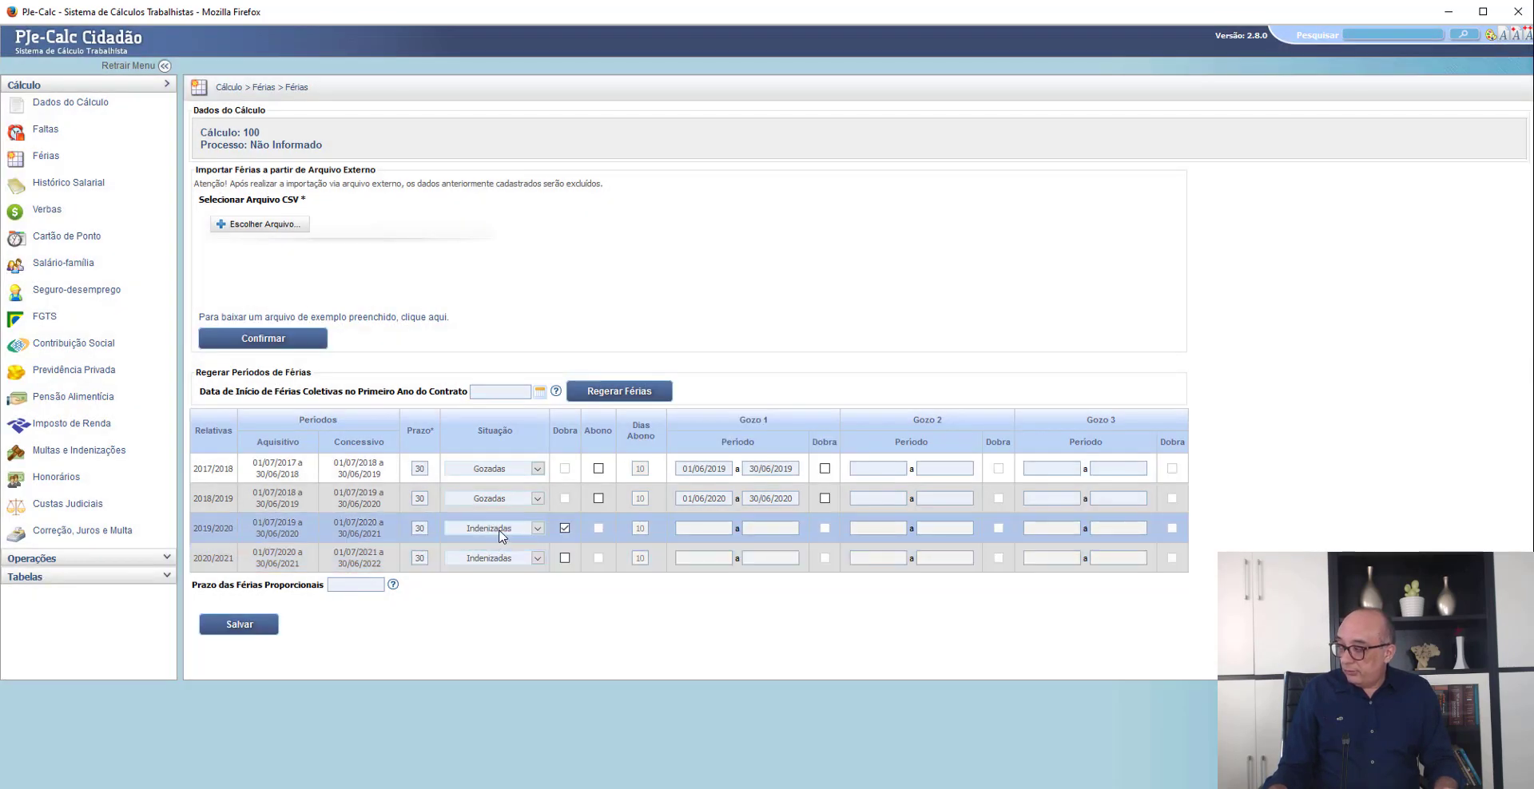
{"action": "left_click", "coordinate": [565, 529]}
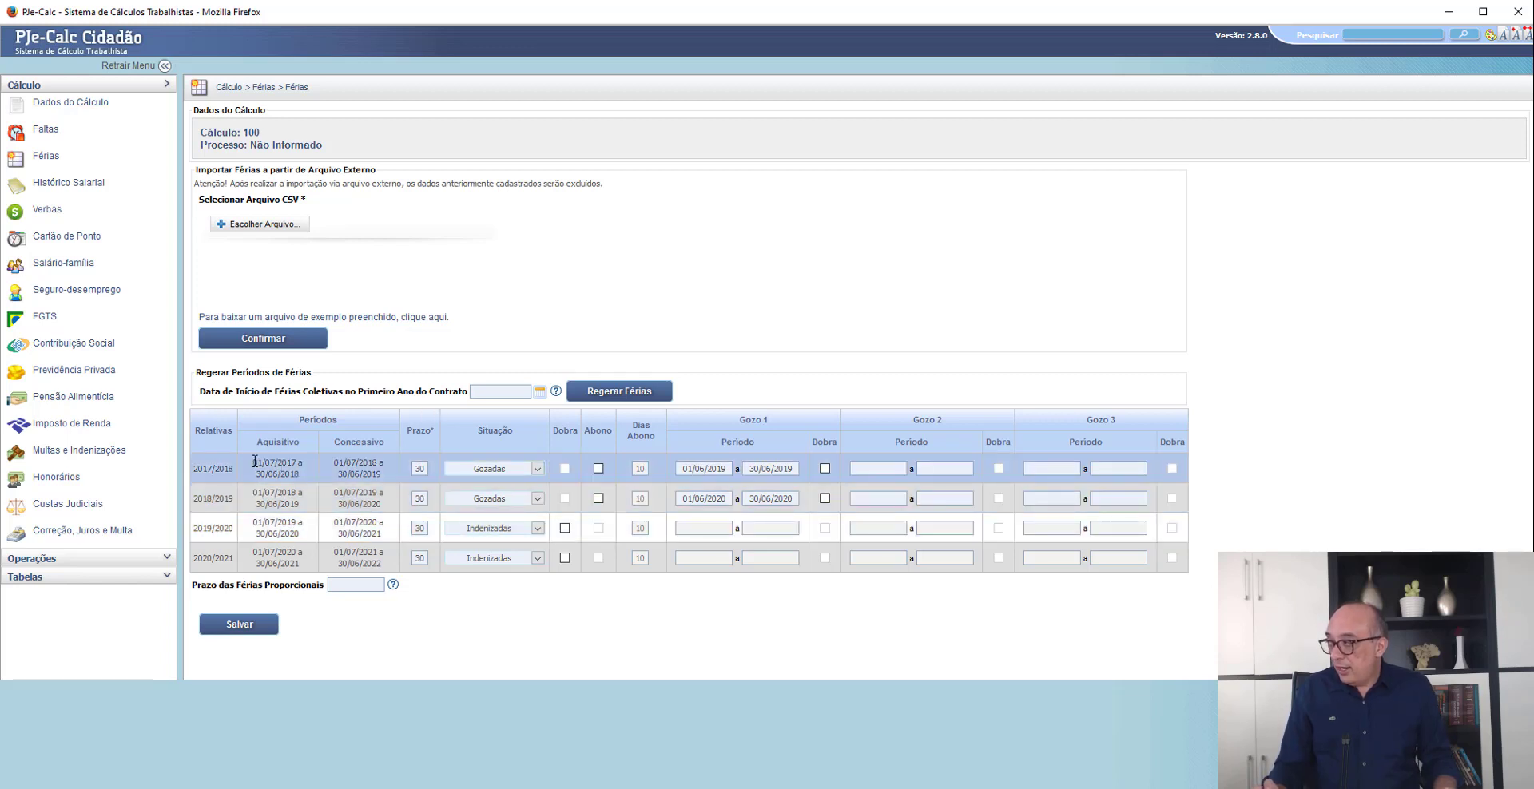
- Examine the acquisition periods (Aquisitivo) of the vacation rows from 2017/2018 through 2020/2021
{"action": "left_click_drag", "start_coordinate": [254, 464], "coordinate": [305, 479]}
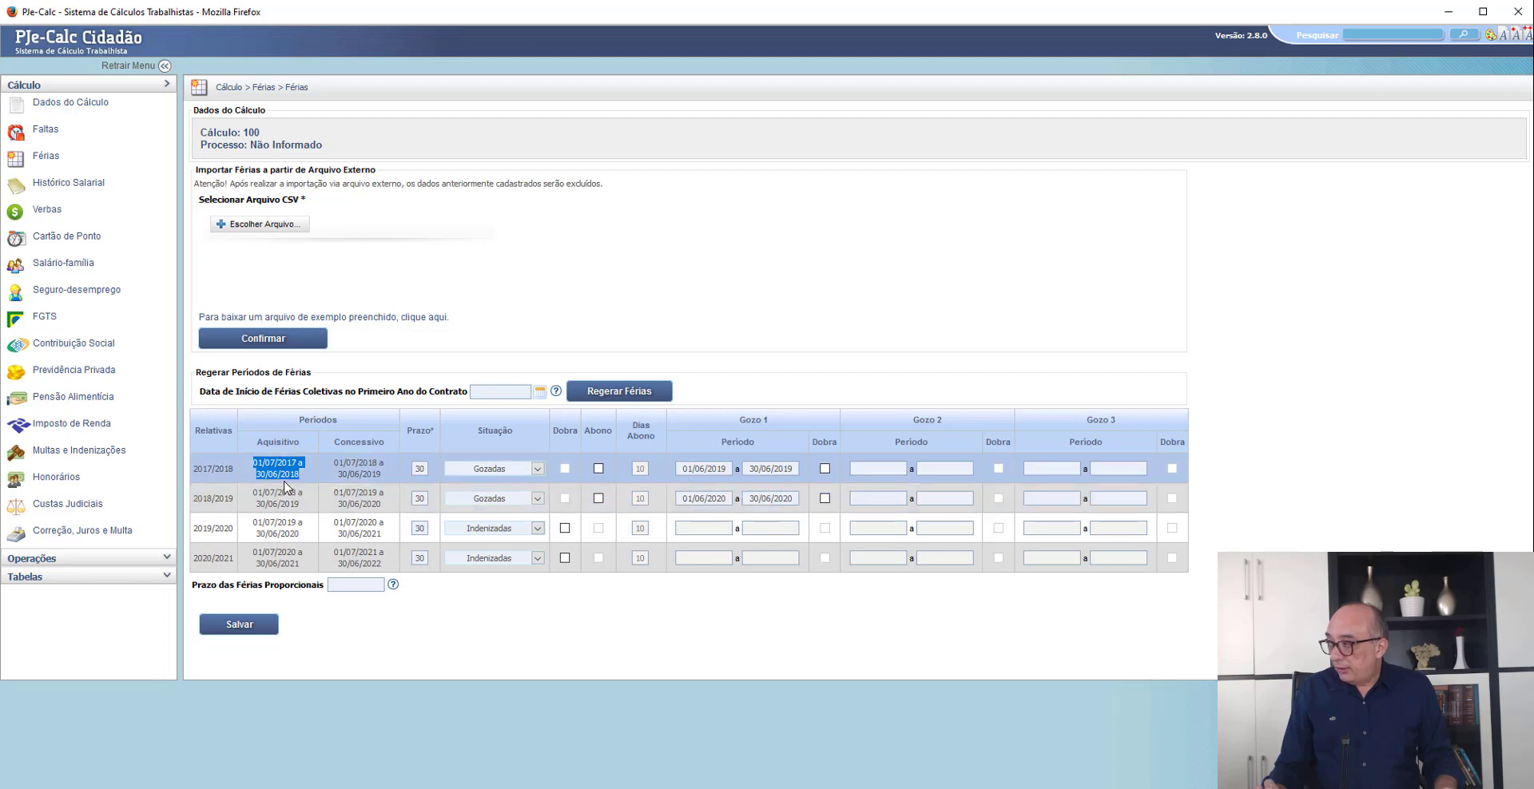
{"action": "left_click", "coordinate": [288, 479]}
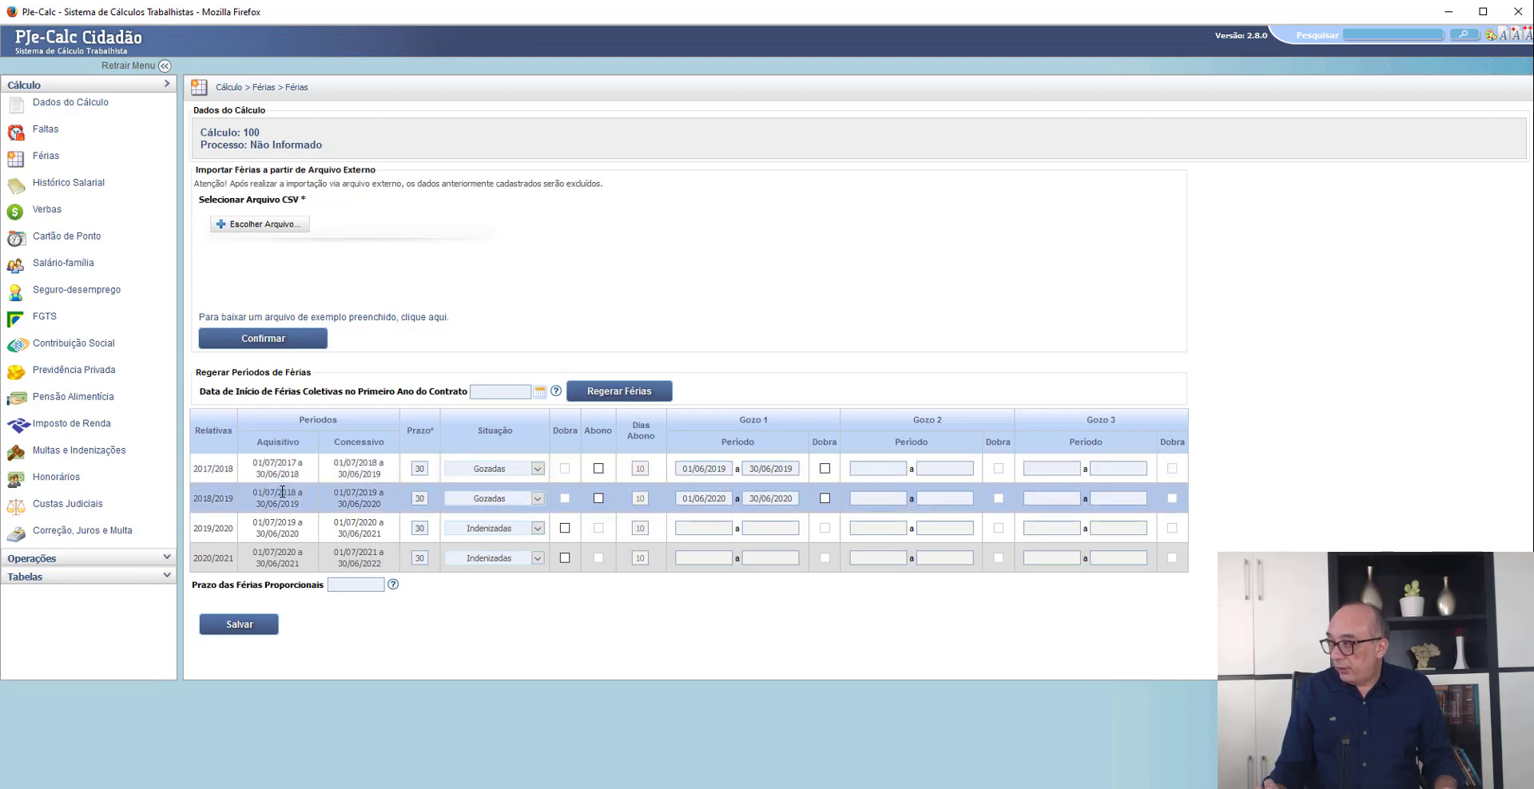
{"action": "left_click_drag", "start_coordinate": [279, 492], "coordinate": [302, 507]}
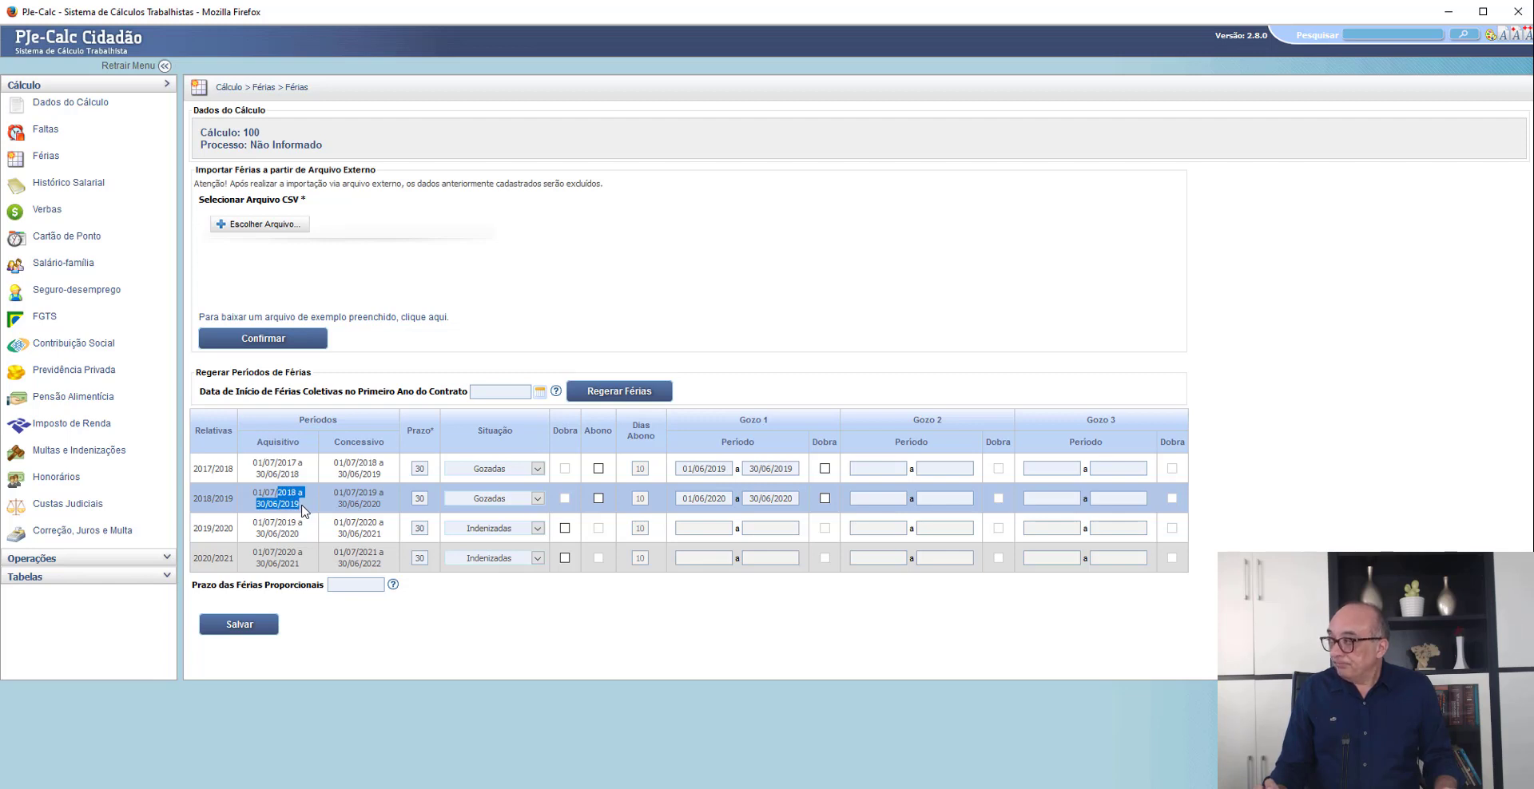
{"action": "left_click_drag", "start_coordinate": [278, 522], "coordinate": [305, 541]}
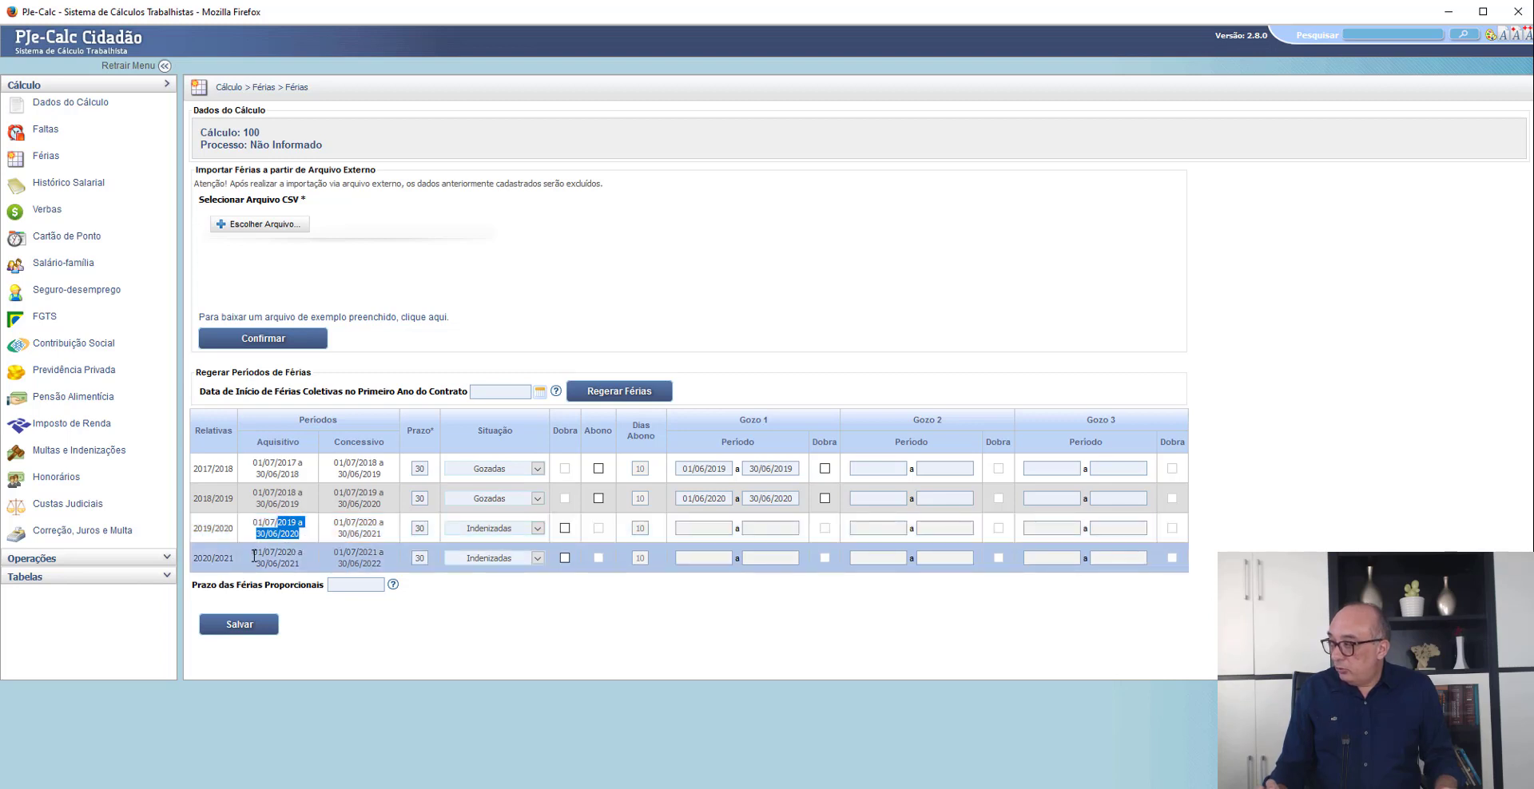
{"action": "left_click_drag", "start_coordinate": [253, 552], "coordinate": [304, 569]}
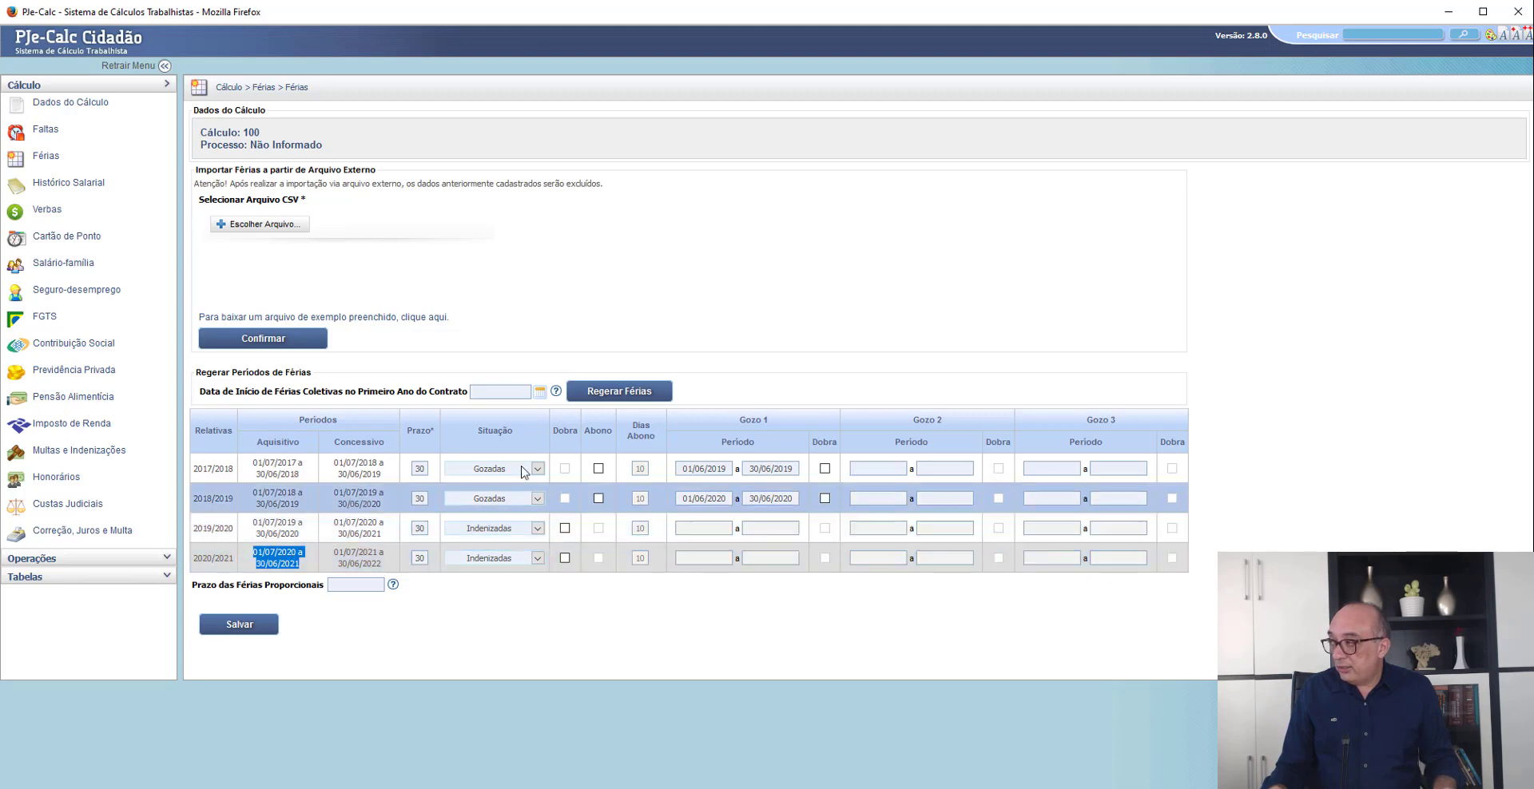
- Set the 2019/2020 vacation to Gozadas and save the Férias records
{"action": "left_click", "coordinate": [537, 528]}
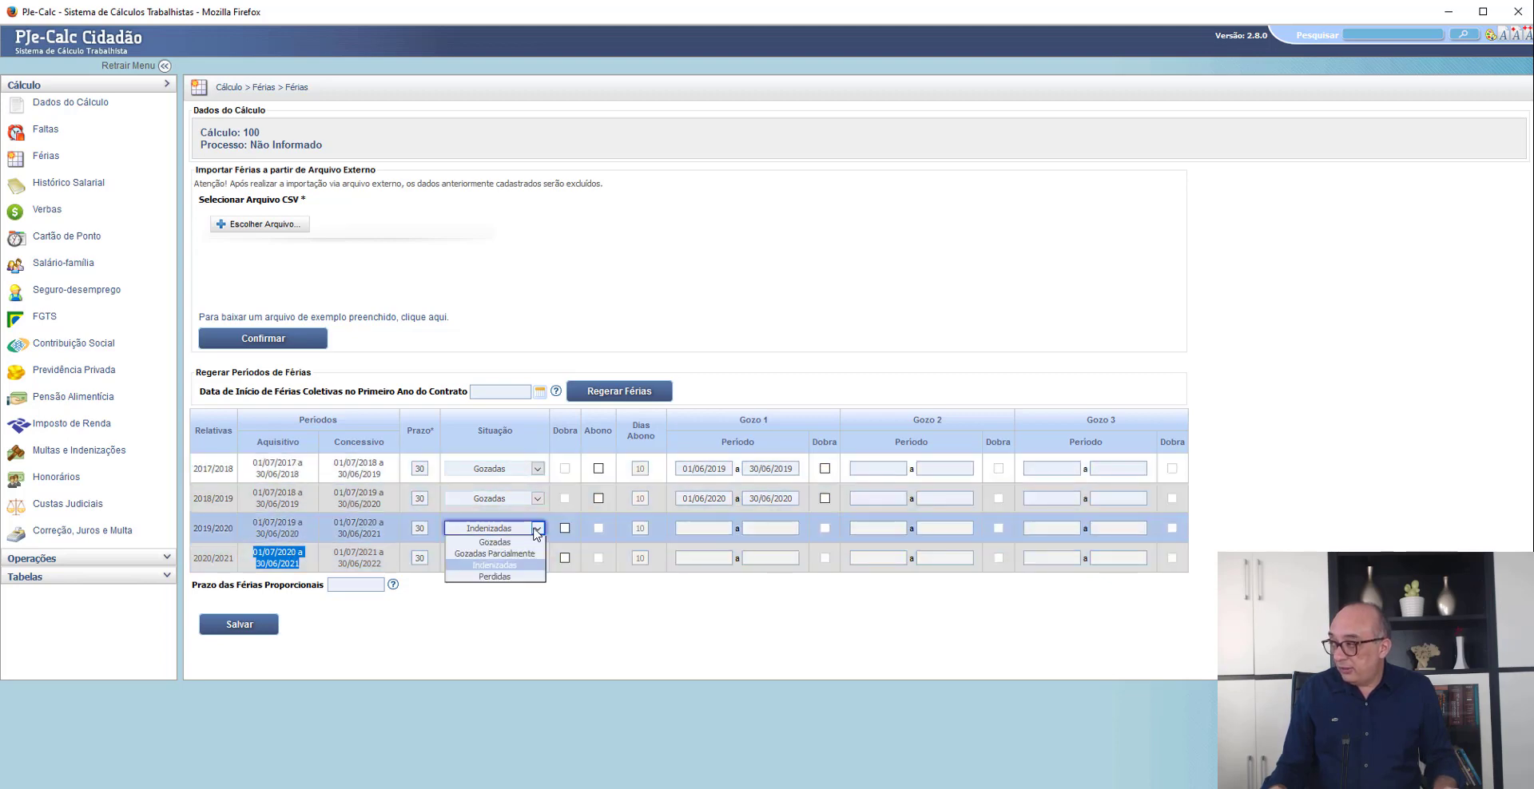
{"action": "left_click", "coordinate": [494, 542]}
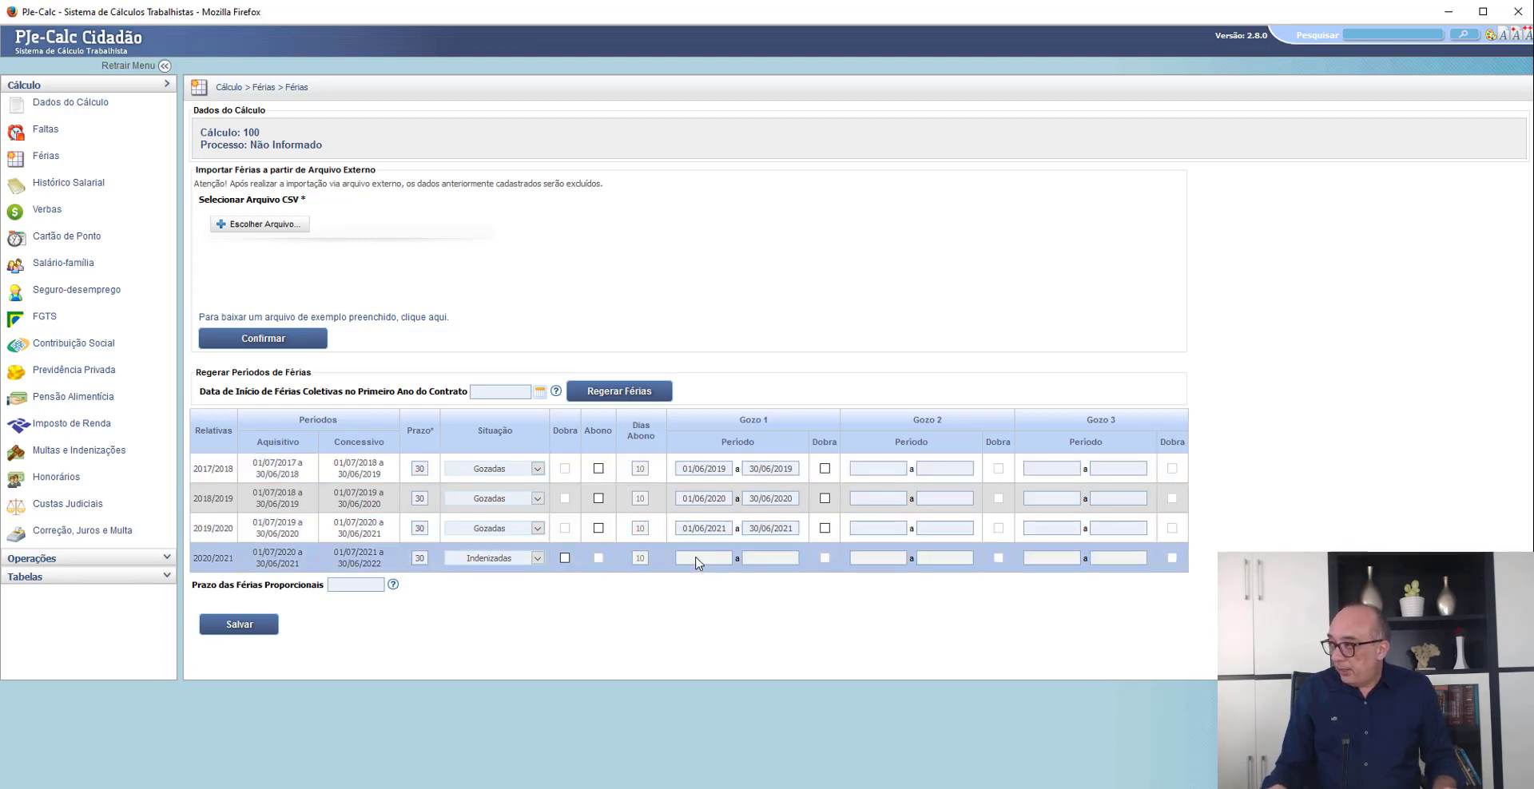
{"action": "left_click", "coordinate": [237, 630]}
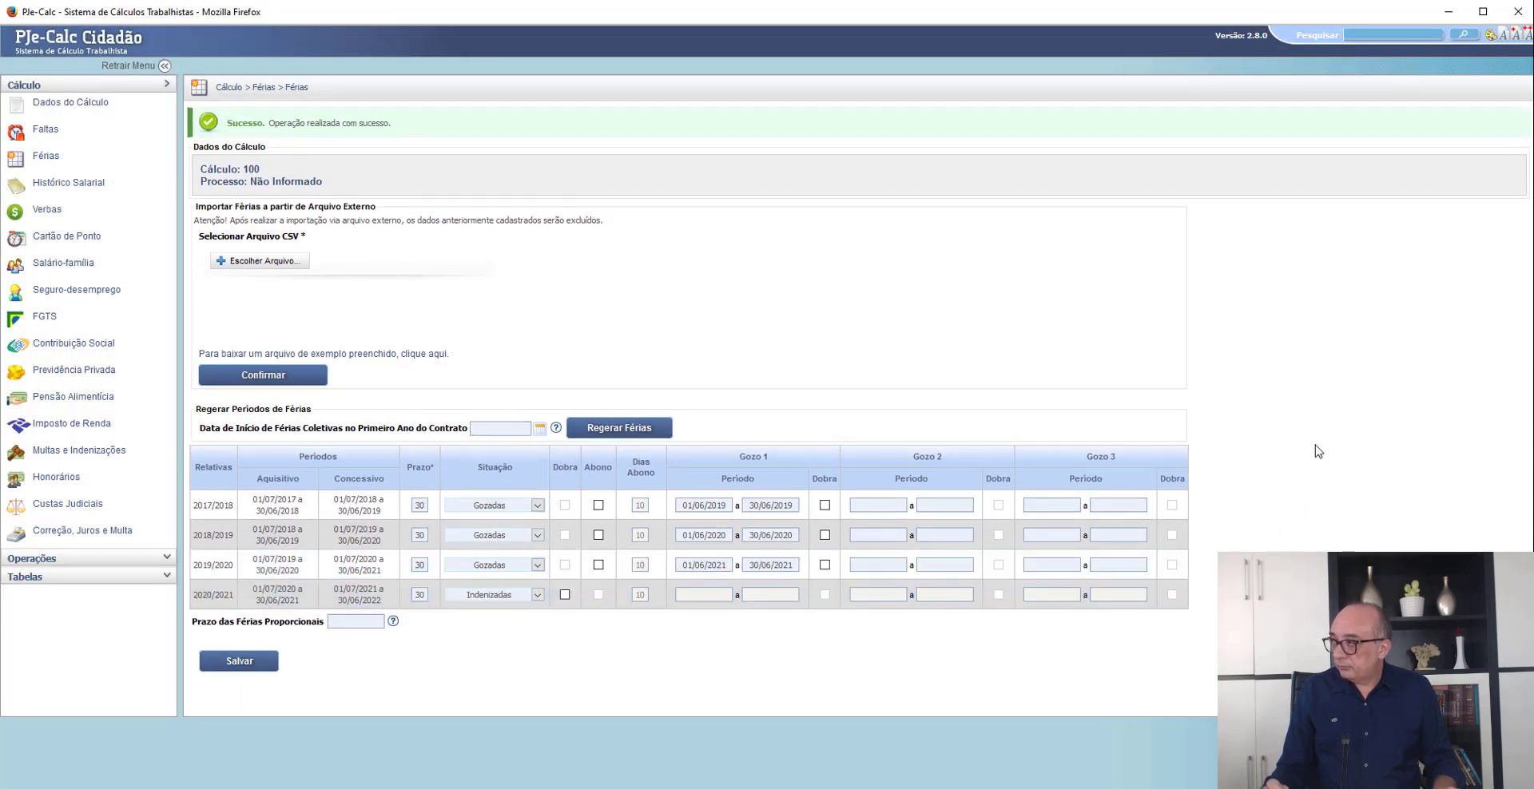
- Open Histórico Salarial, and in the petition PDF in Chrome examine the Diferença Salarial, Verbas rescisórias and Horas extras claims
{"action": "left_click", "coordinate": [63, 187]}
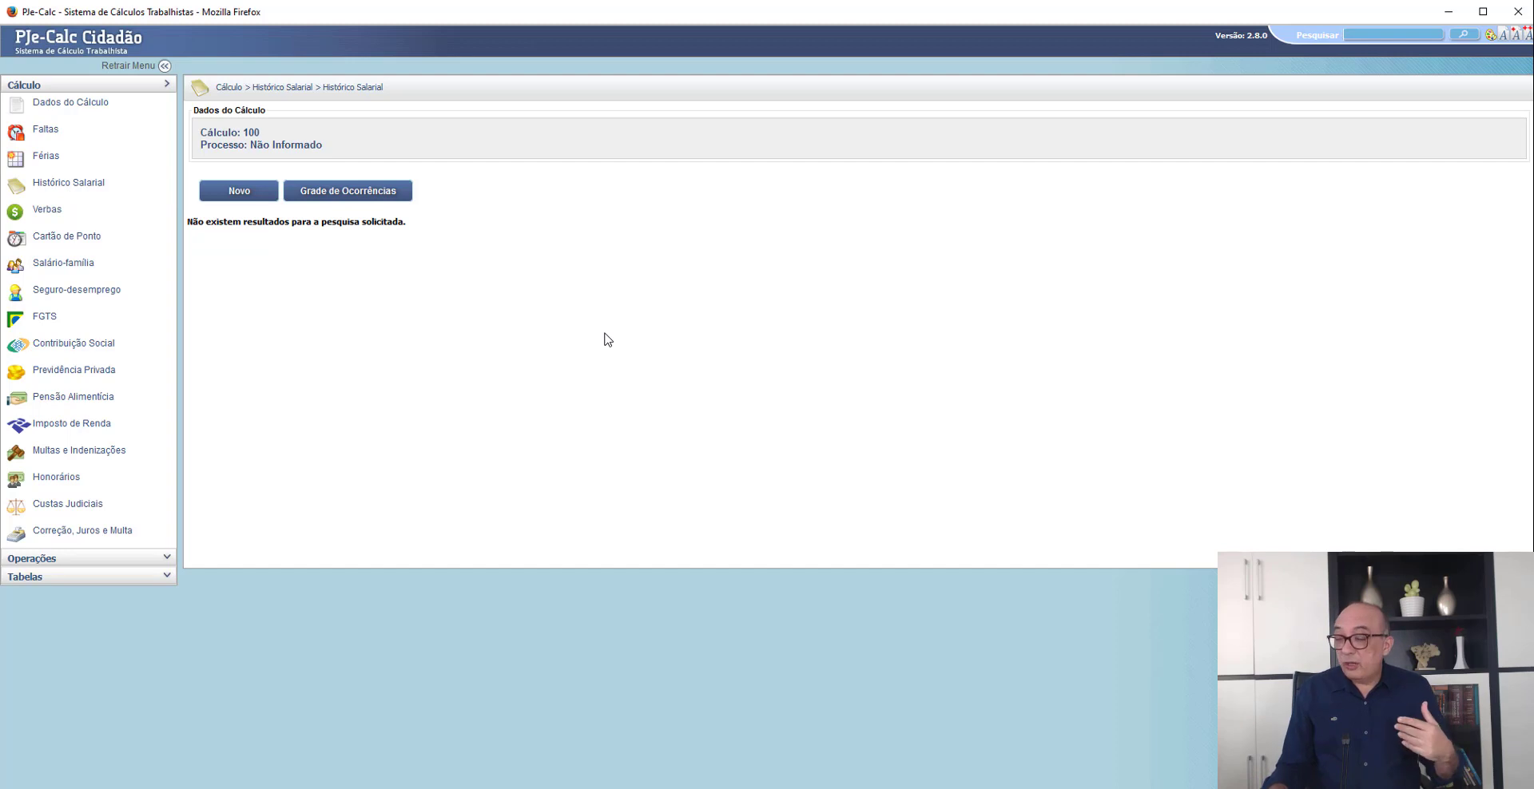
{"action": "key", "text": "alt+Tab"}
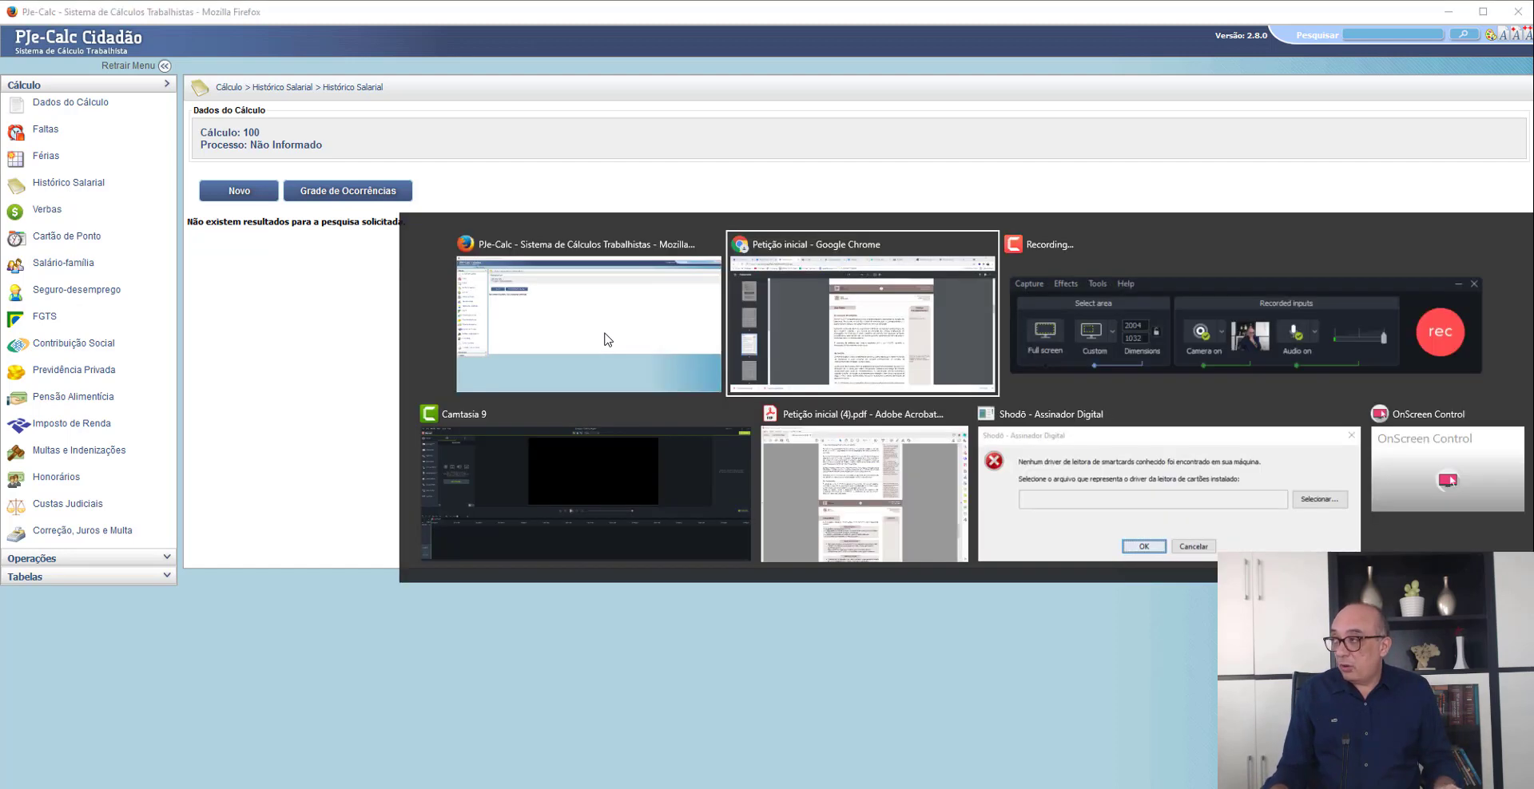
{"action": "scroll", "coordinate": [880, 546], "scroll_direction": "down", "scroll_amount": 20}
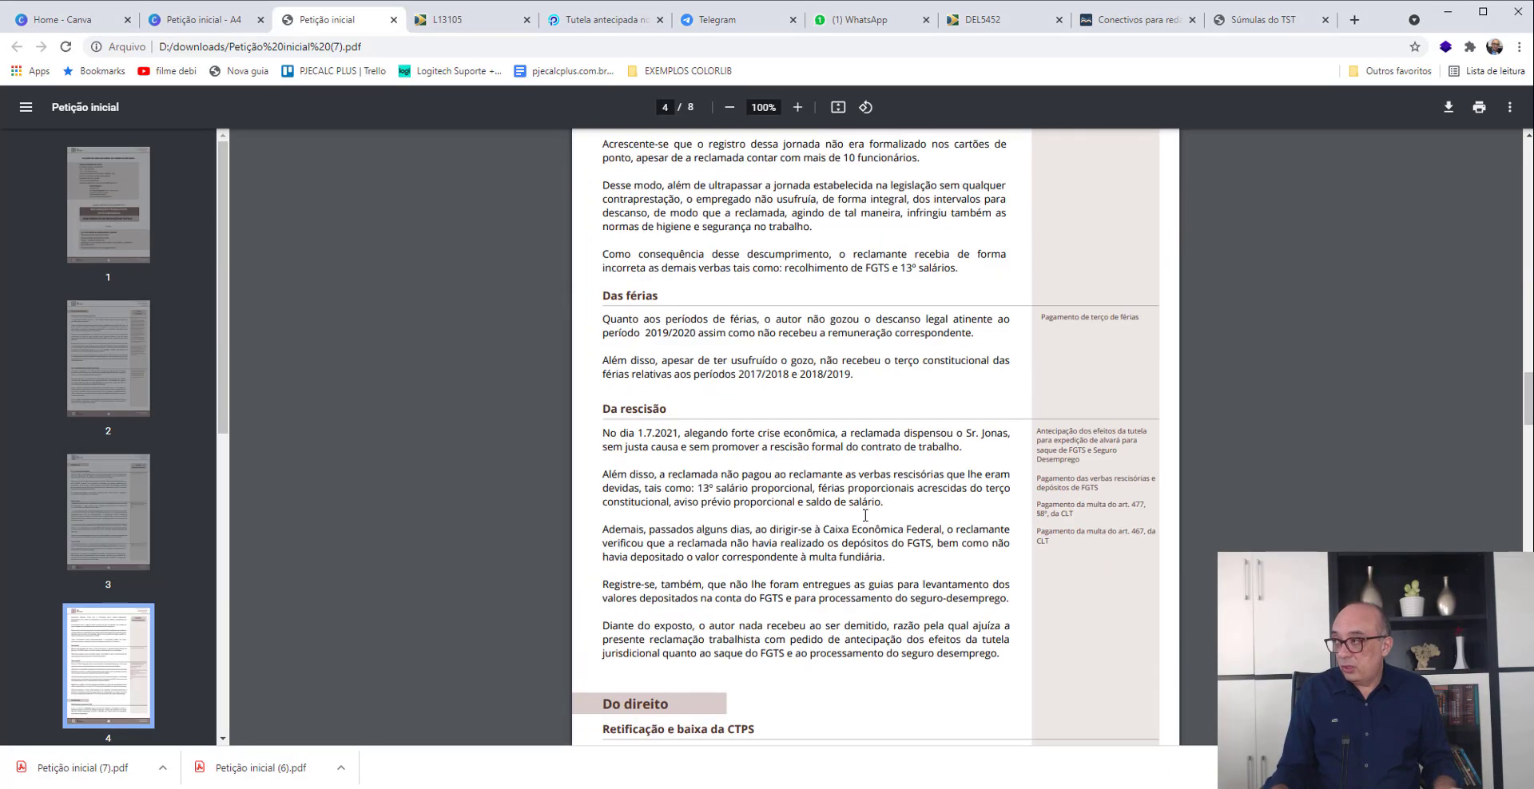
{"action": "scroll", "coordinate": [871, 511], "scroll_direction": "down", "scroll_amount": 10}
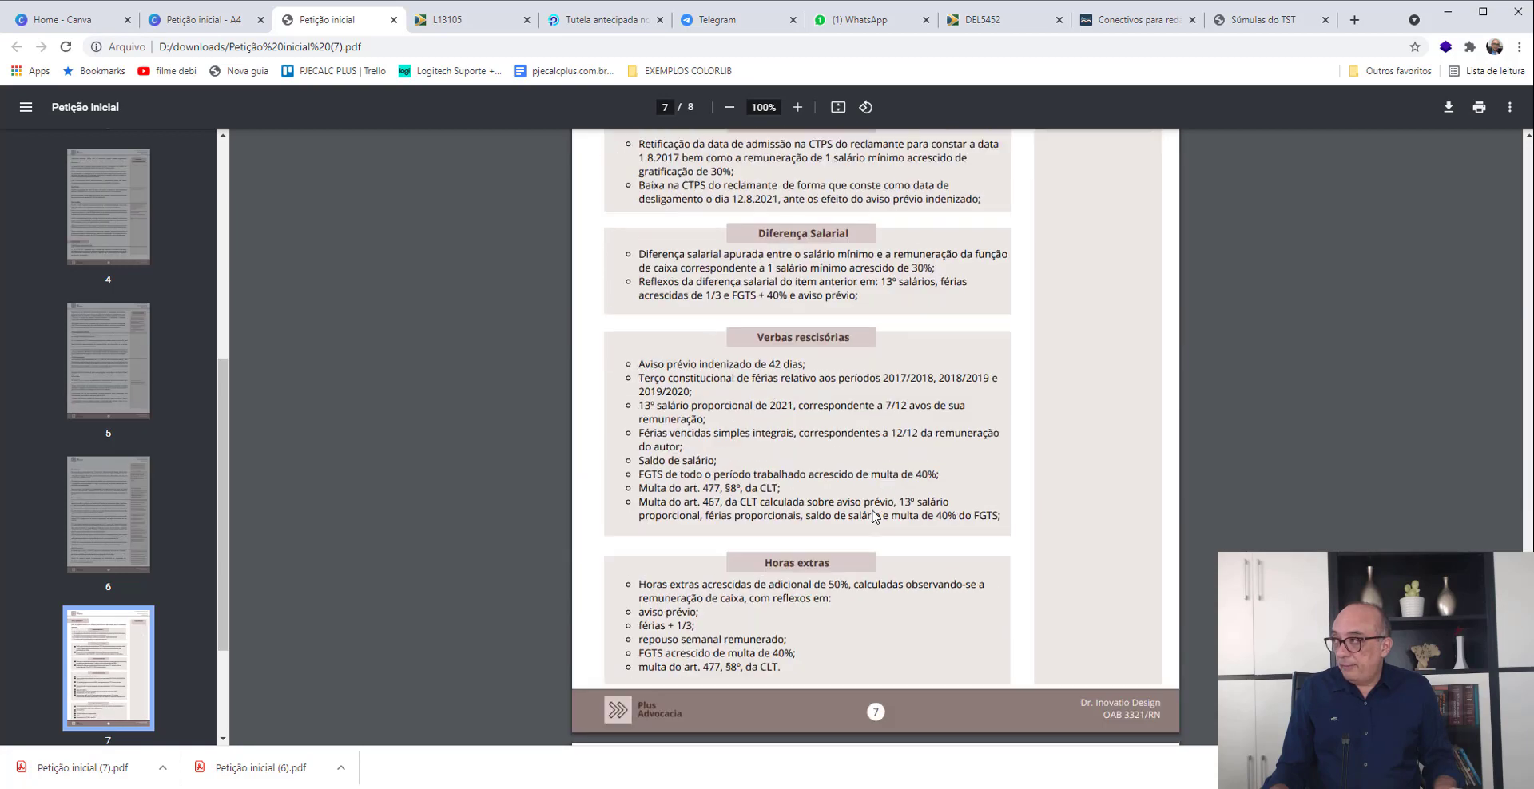
{"action": "scroll", "coordinate": [872, 514], "scroll_direction": "up", "scroll_amount": 2}
{"action": "scroll", "coordinate": [874, 517], "scroll_direction": "down", "scroll_amount": 1}
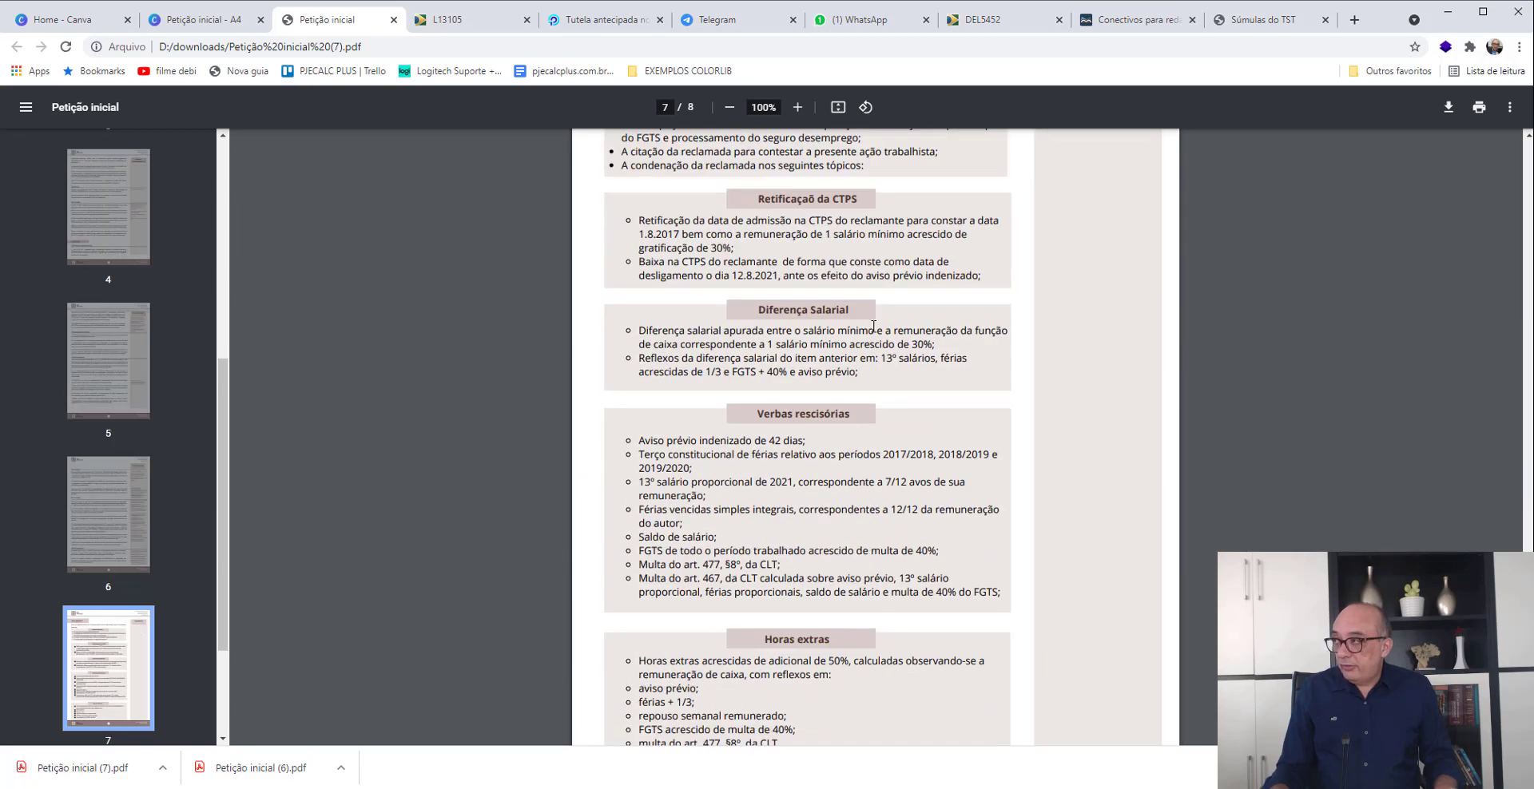
{"action": "scroll", "coordinate": [871, 350], "scroll_direction": "down", "scroll_amount": 2}
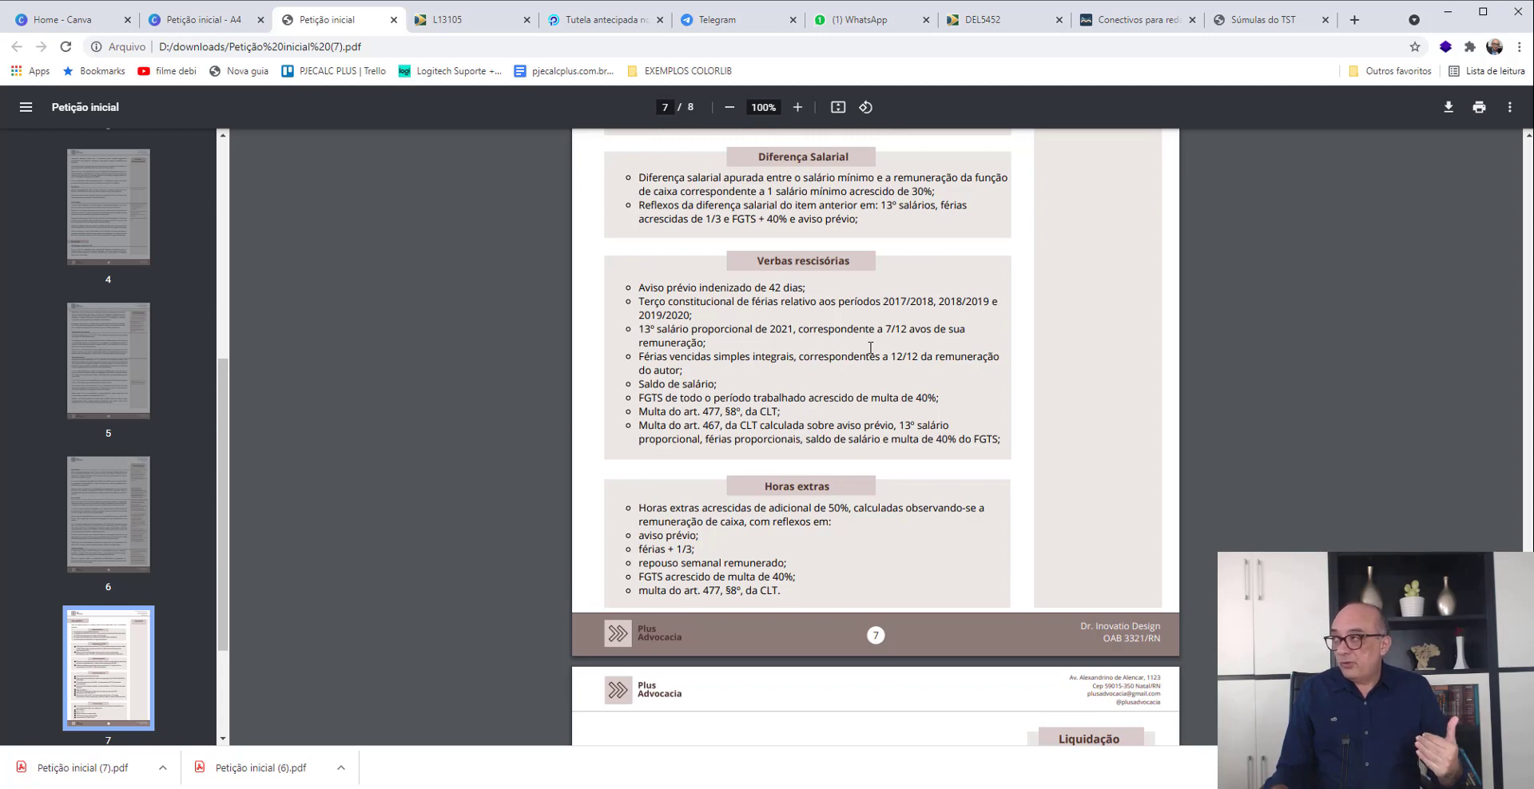
{"action": "key", "text": "alt+Tab"}
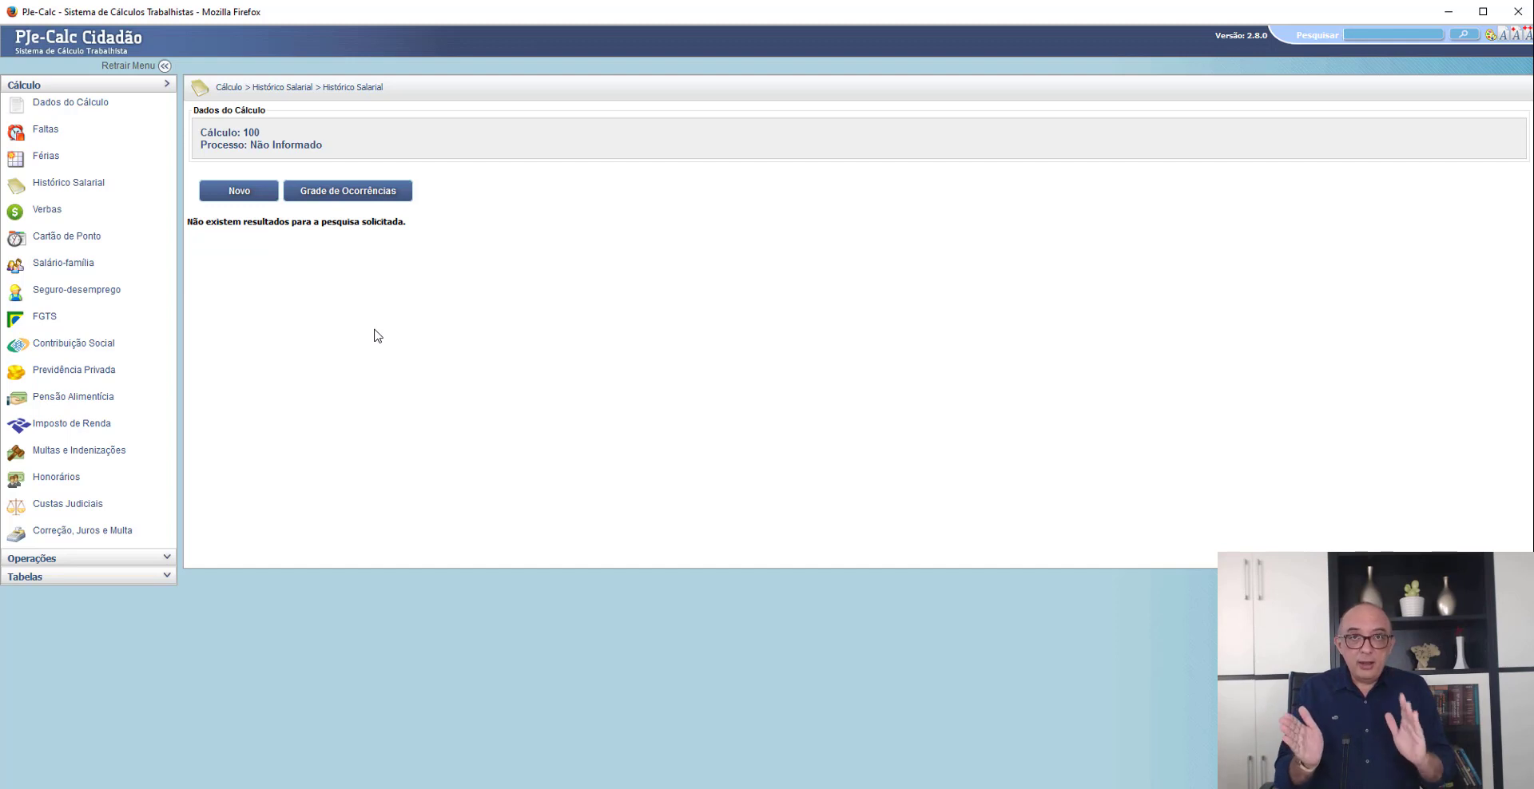
- Start a new Histórico Salarial entry in PJe-Calc and name it SALÁRIO PAGO
{"action": "left_click", "coordinate": [241, 196]}
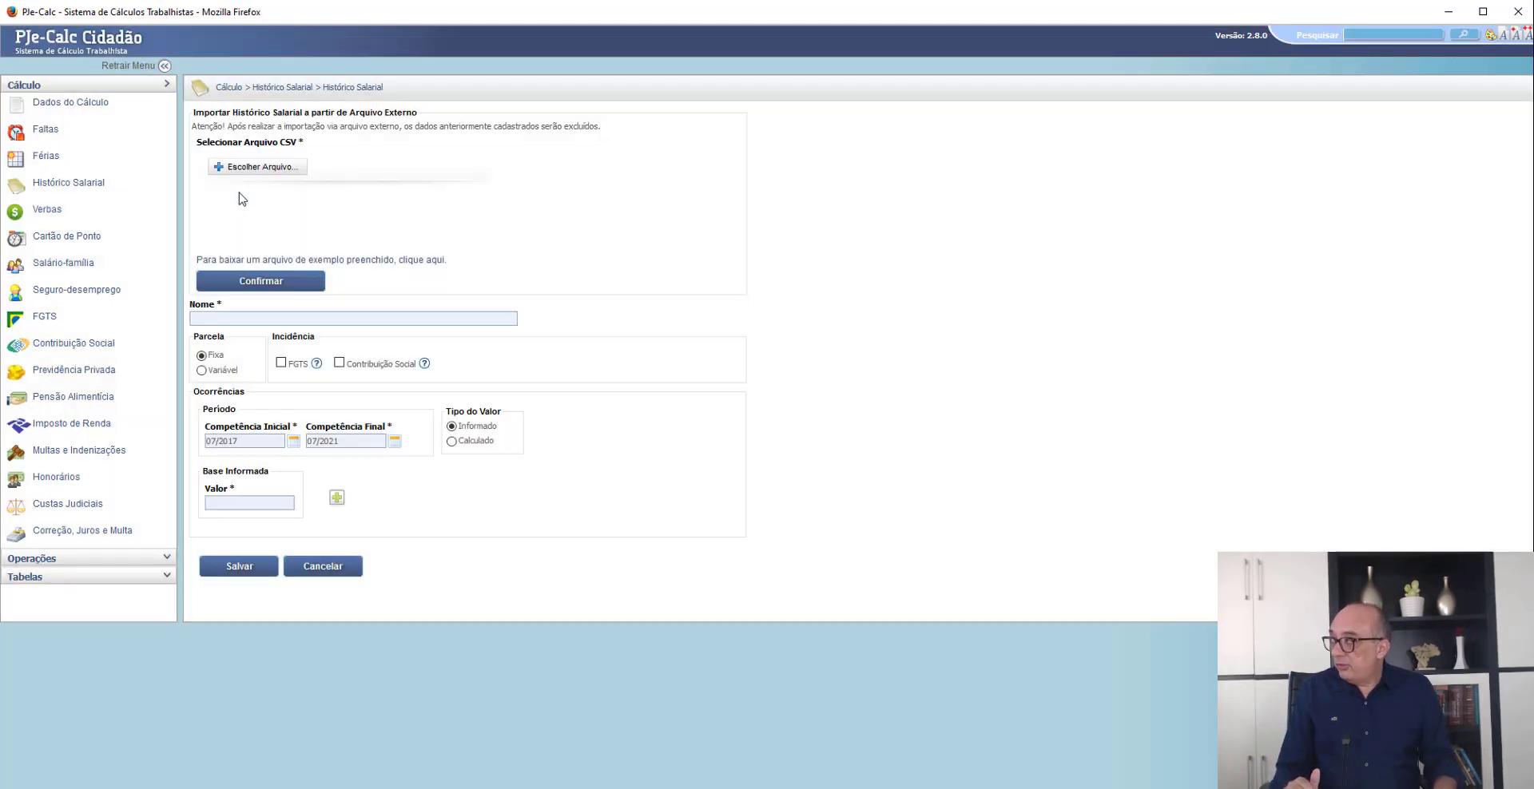
{"action": "left_click", "coordinate": [279, 318]}
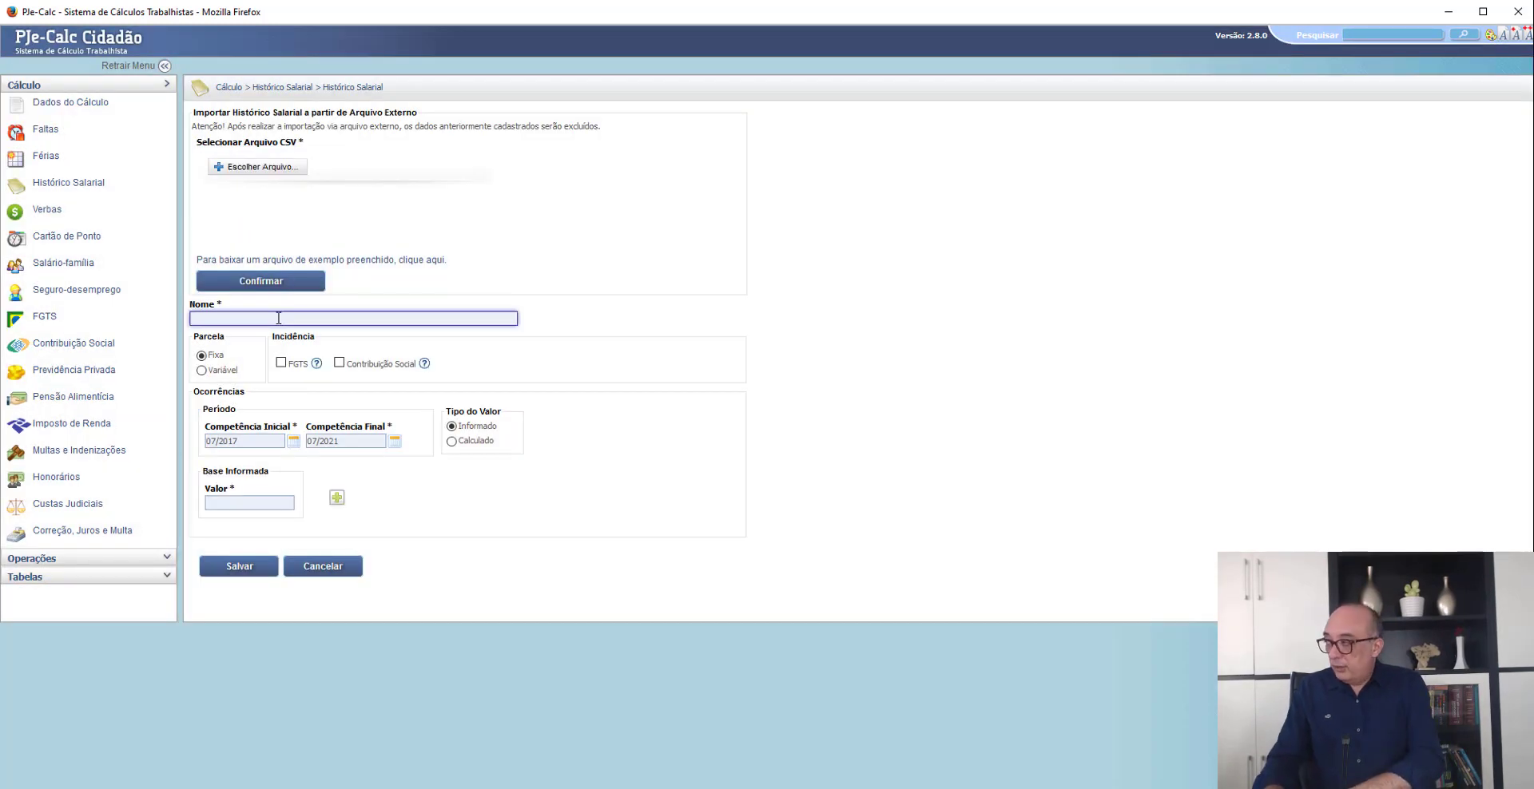
{"action": "type", "text": "SAL"}
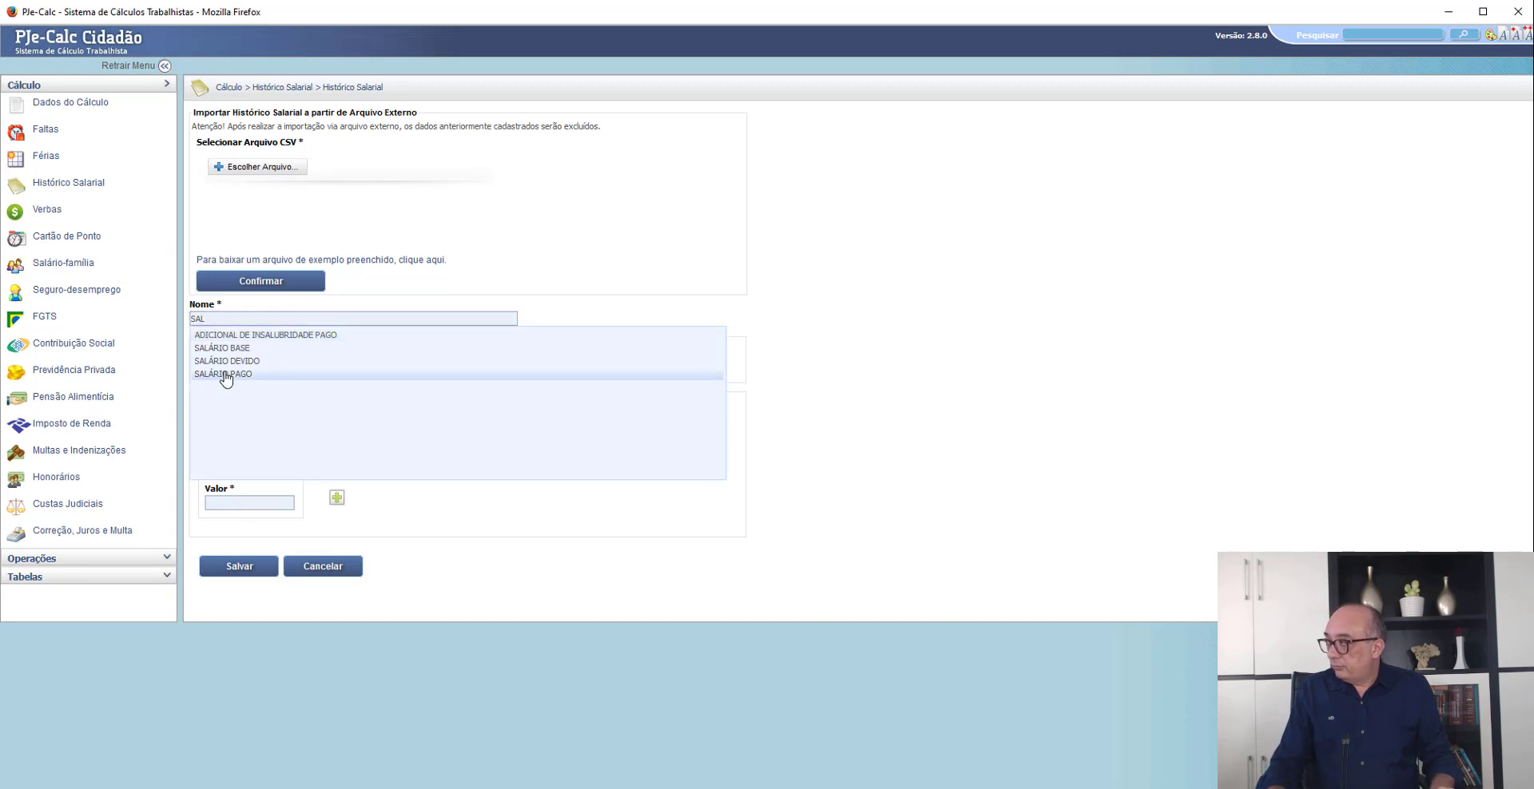
{"action": "left_click", "coordinate": [226, 374]}
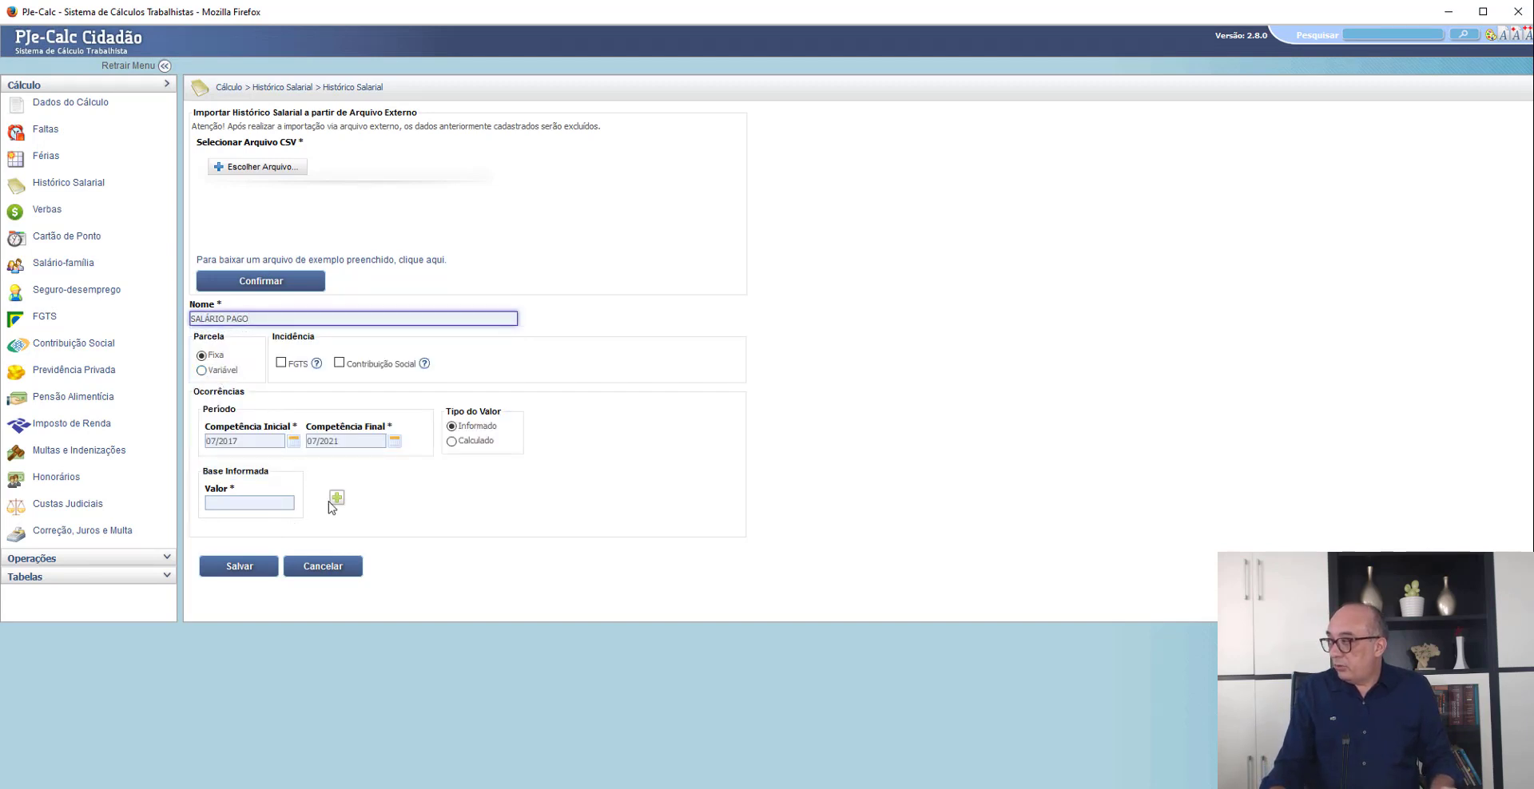
- Generate the SALÁRIO PAGO monthly values as Calculado with quantity 1 of Salário Mínimo, and save the entry
{"action": "left_click", "coordinate": [478, 444]}
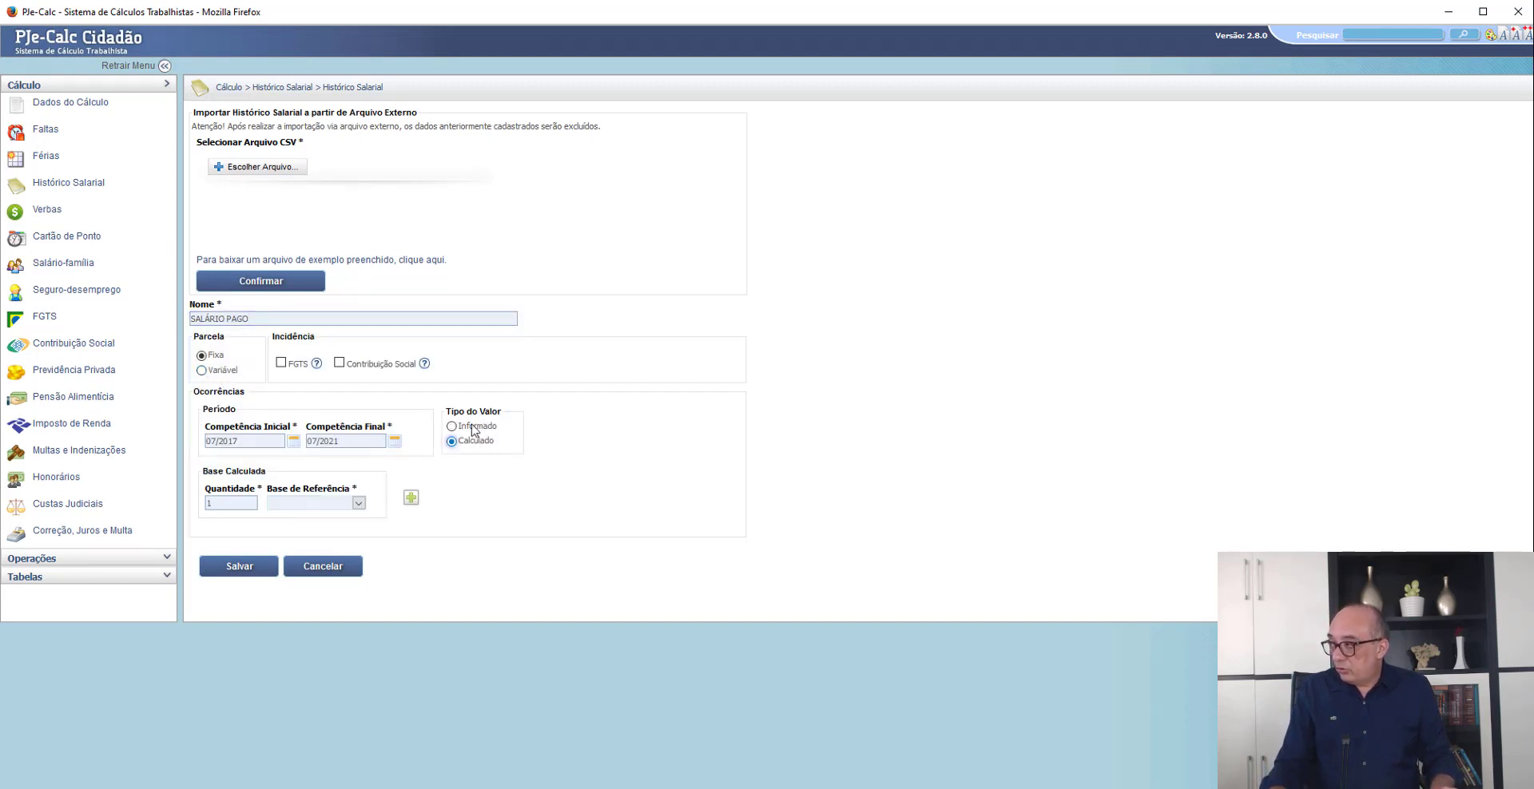
{"action": "left_click", "coordinate": [358, 503]}
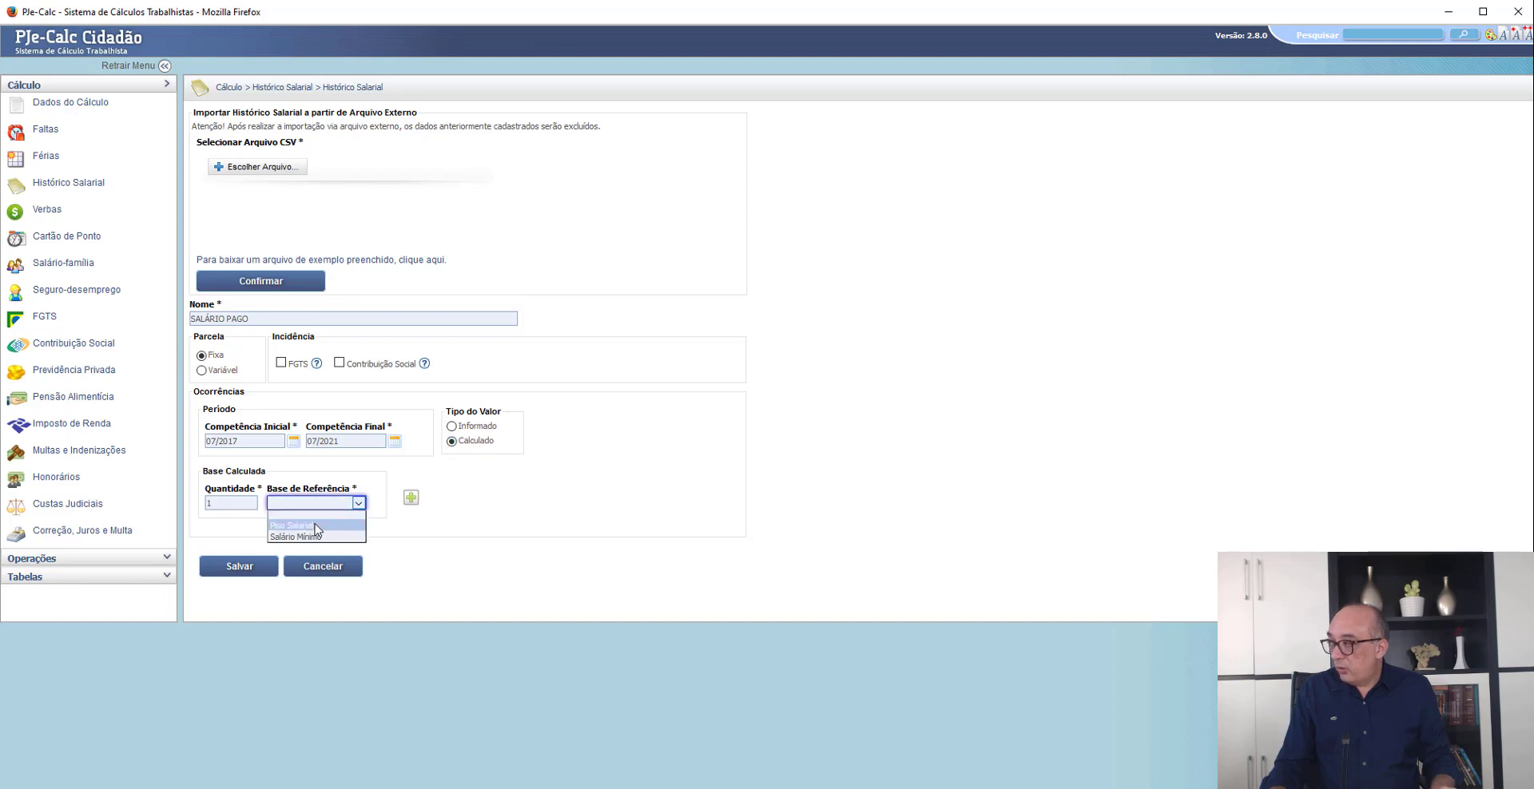
{"action": "left_click", "coordinate": [313, 525]}
{"action": "left_click", "coordinate": [411, 500]}
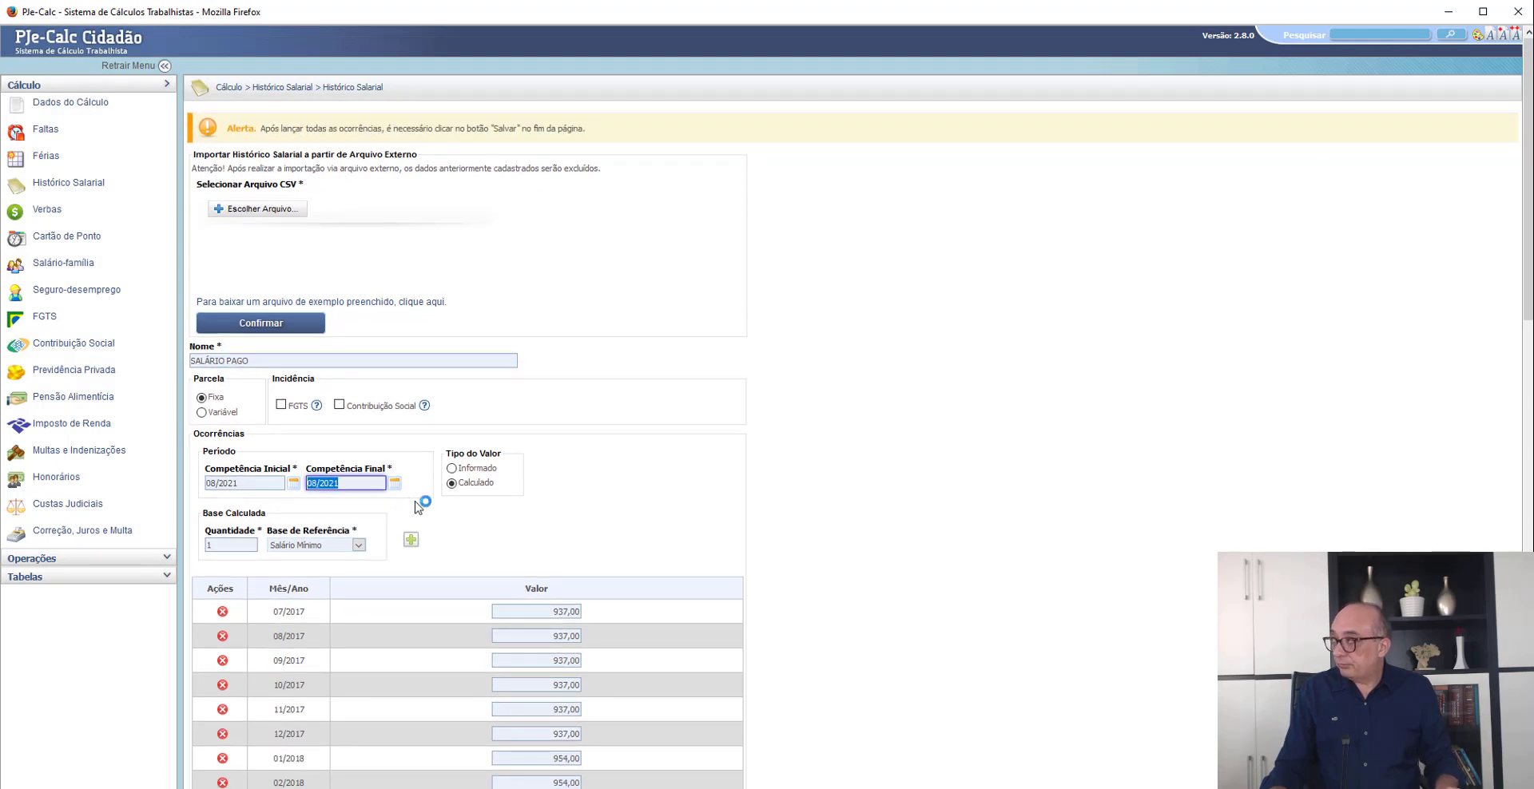
{"action": "scroll", "coordinate": [417, 506], "scroll_direction": "down", "scroll_amount": 2}
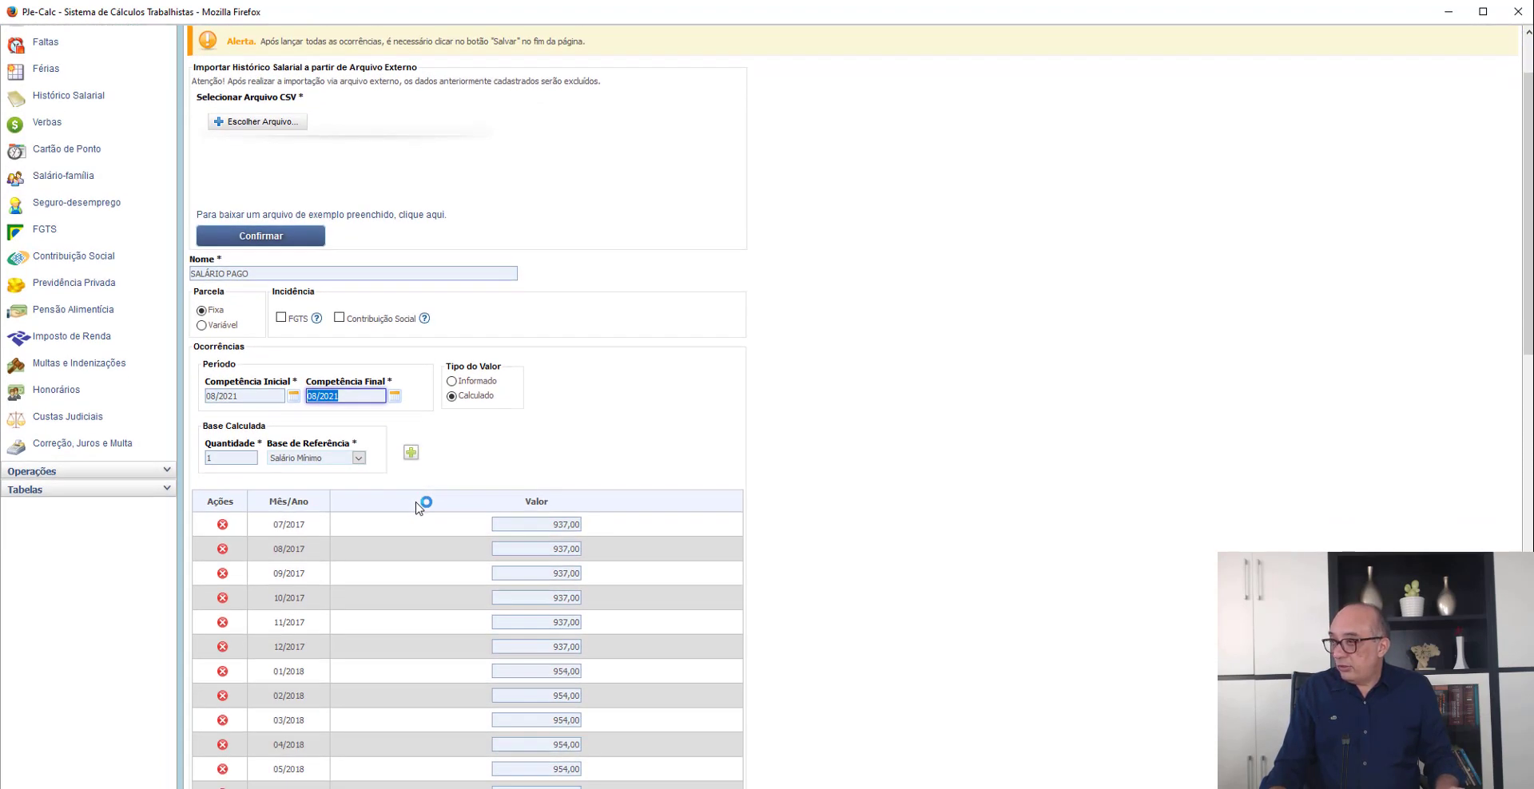
{"action": "scroll", "coordinate": [417, 506], "scroll_direction": "down", "scroll_amount": 2}
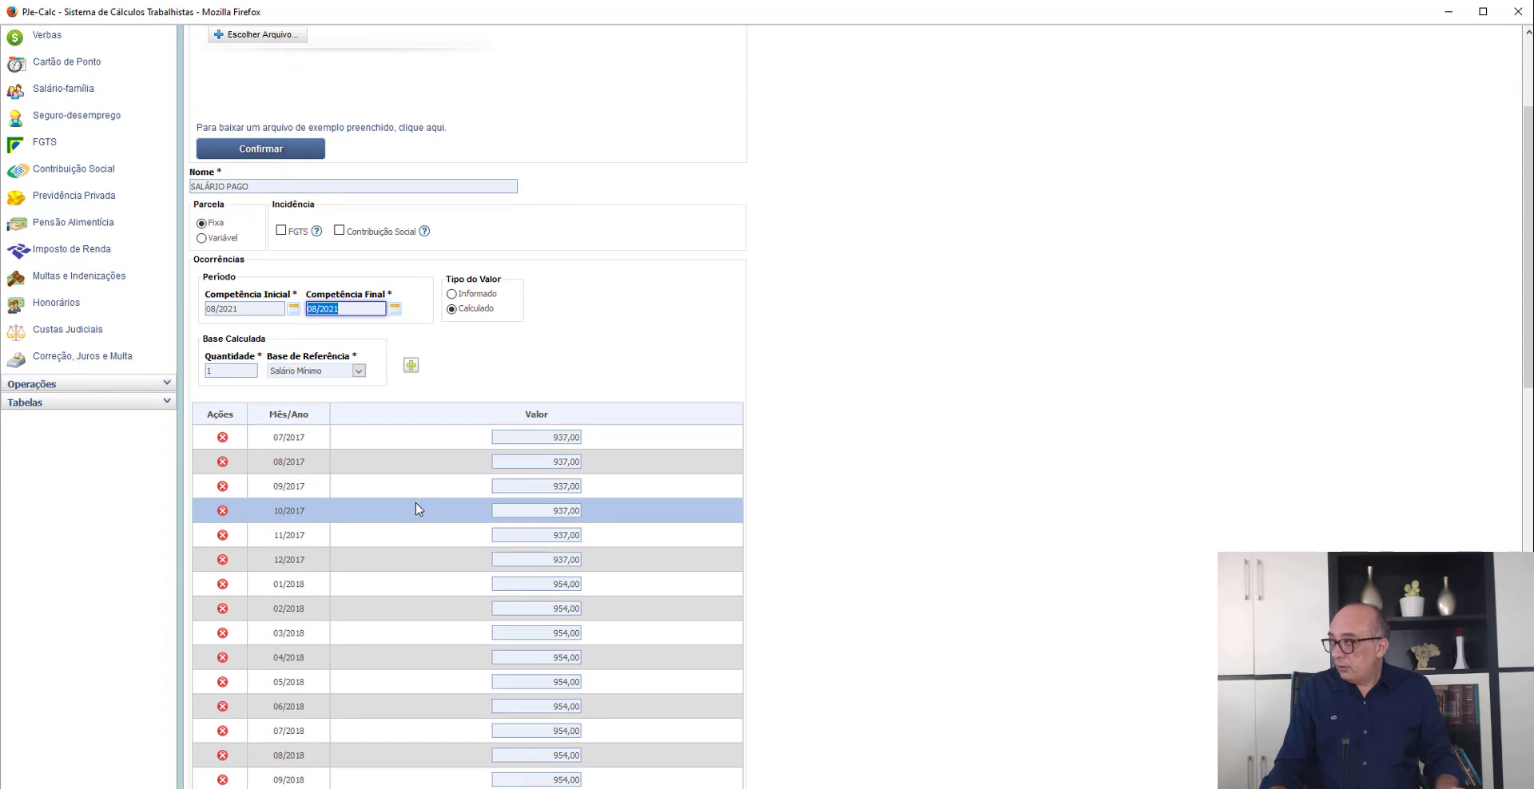
{"action": "scroll", "coordinate": [417, 508], "scroll_direction": "down", "scroll_amount": 7}
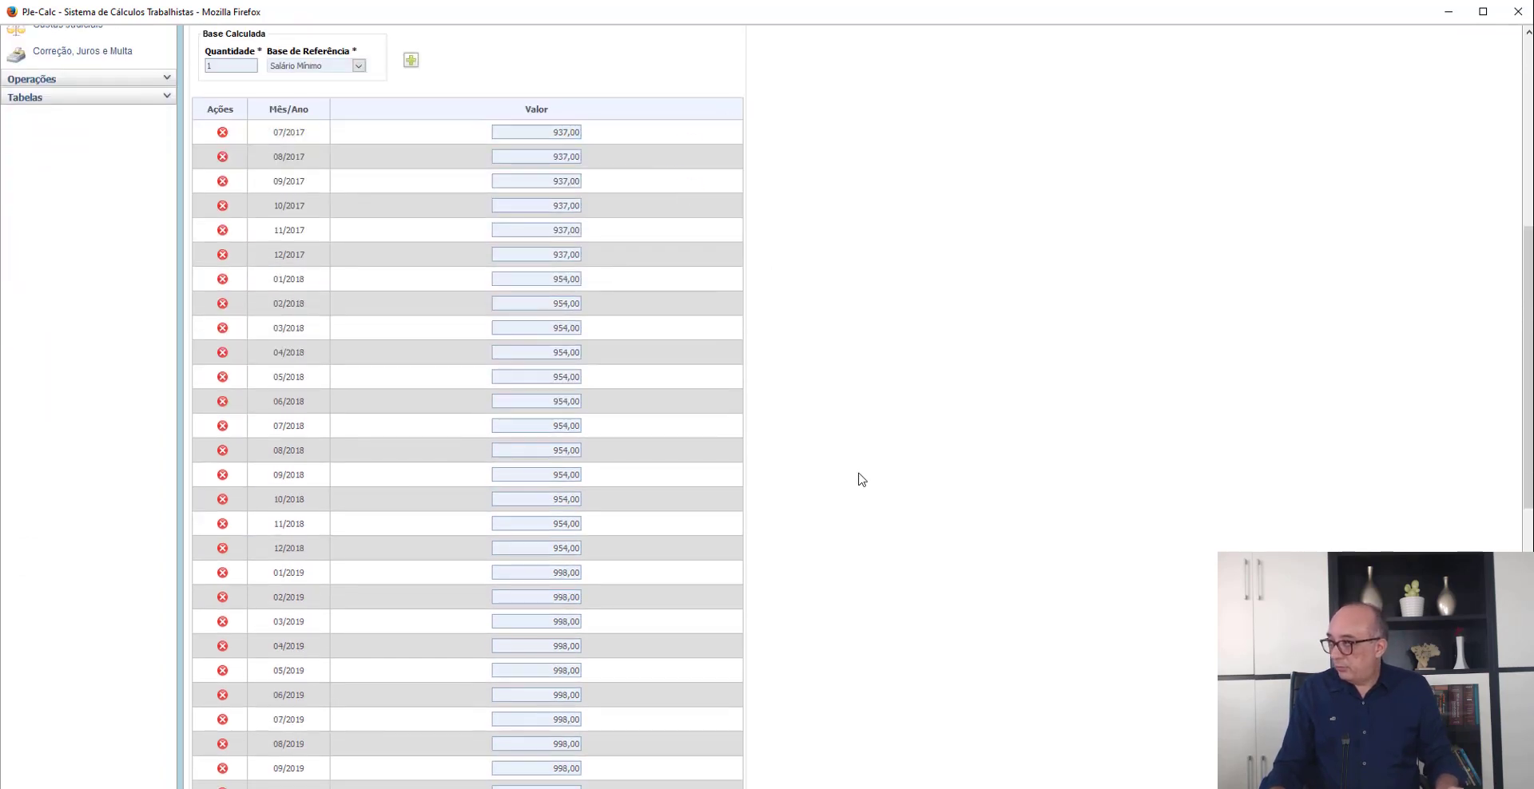
{"action": "scroll", "coordinate": [830, 485], "scroll_direction": "down", "scroll_amount": 15}
{"action": "left_click", "coordinate": [240, 669]}
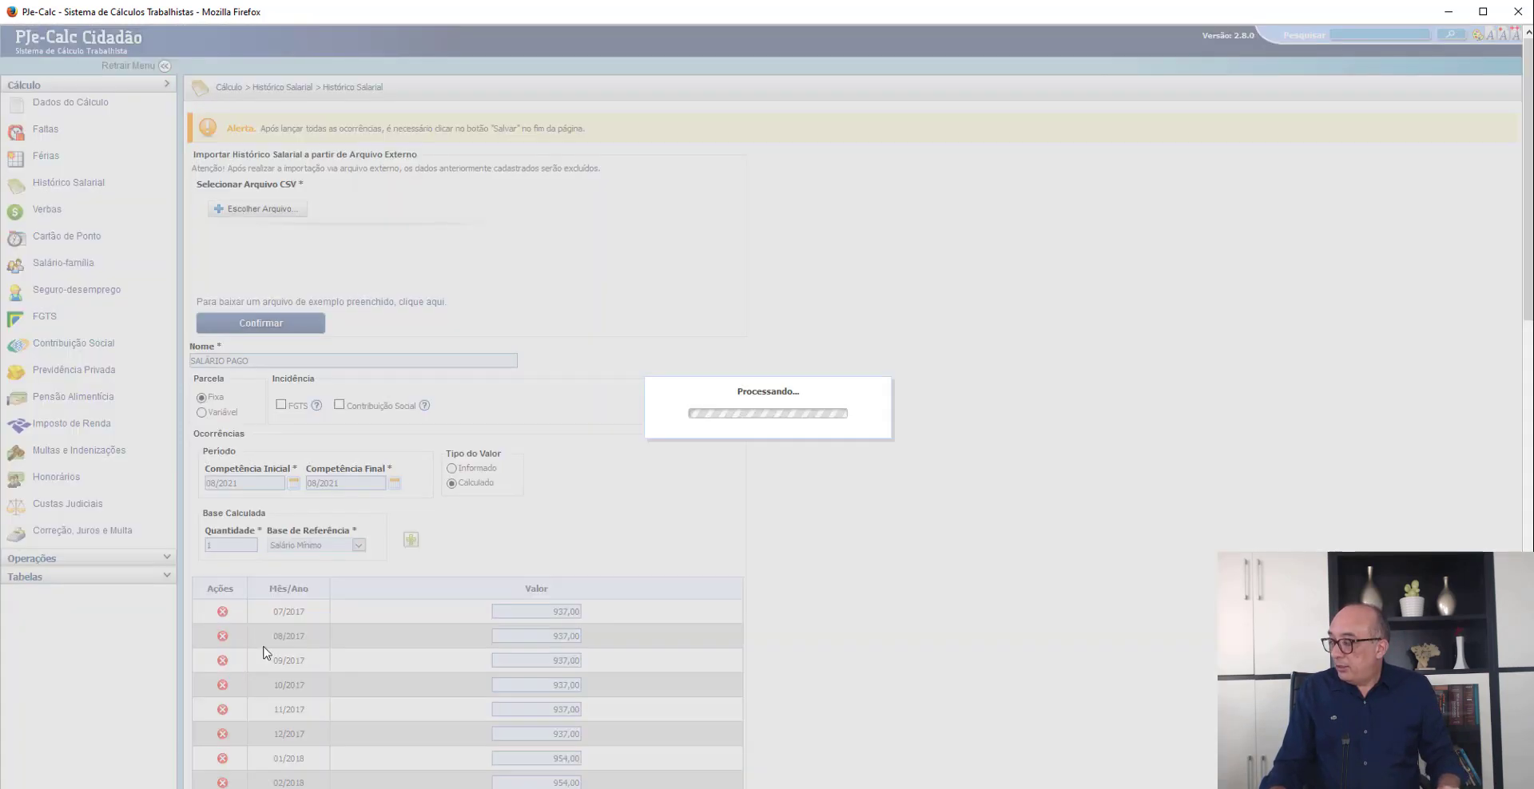
- Start another Histórico Salarial entry named SALÁRIO DEVIDO, with its value type set to Calculado
{"action": "left_click", "coordinate": [257, 232]}
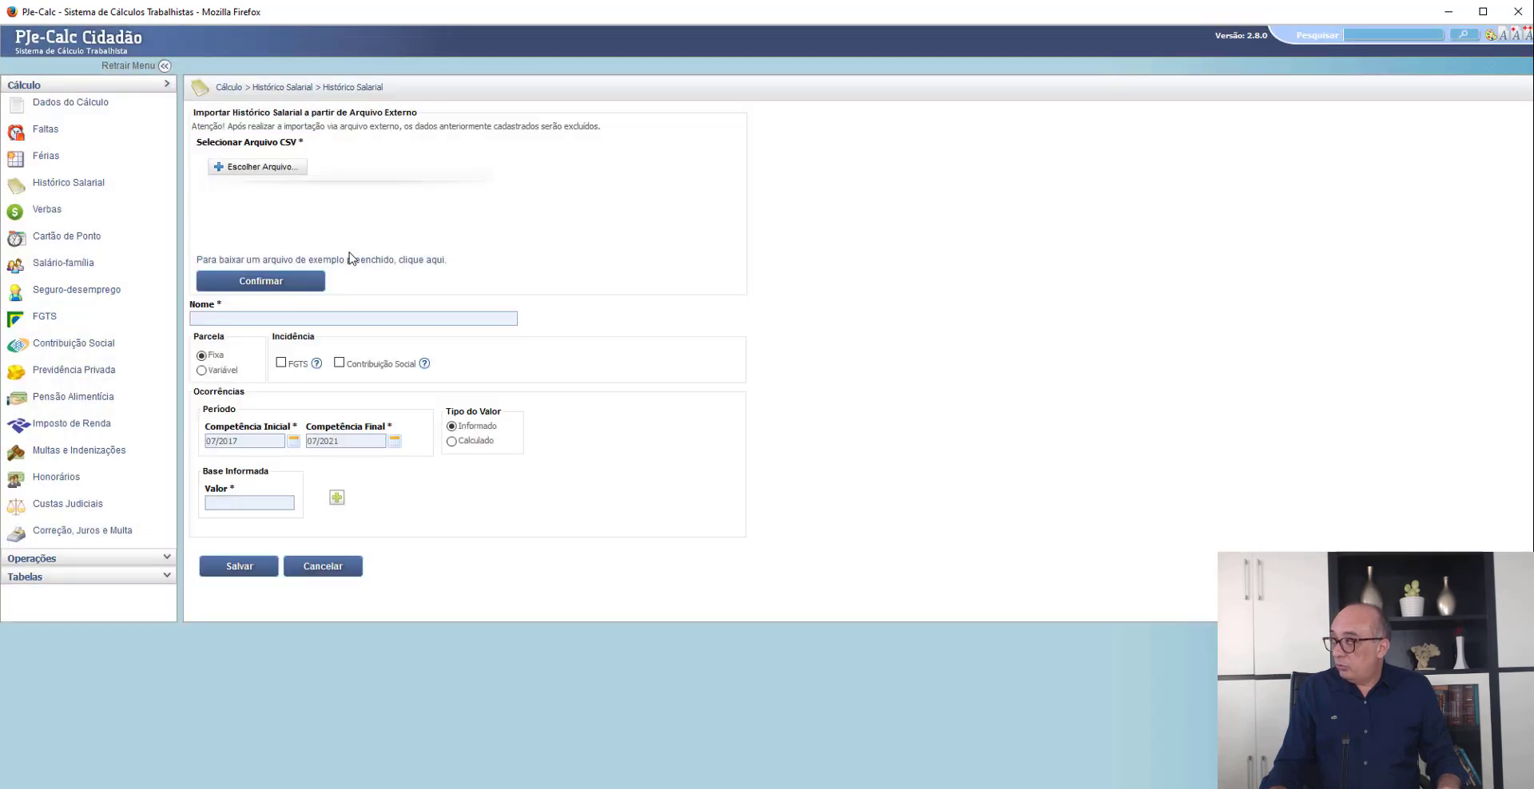
{"action": "left_click", "coordinate": [305, 319]}
{"action": "type", "text": "SAL"}
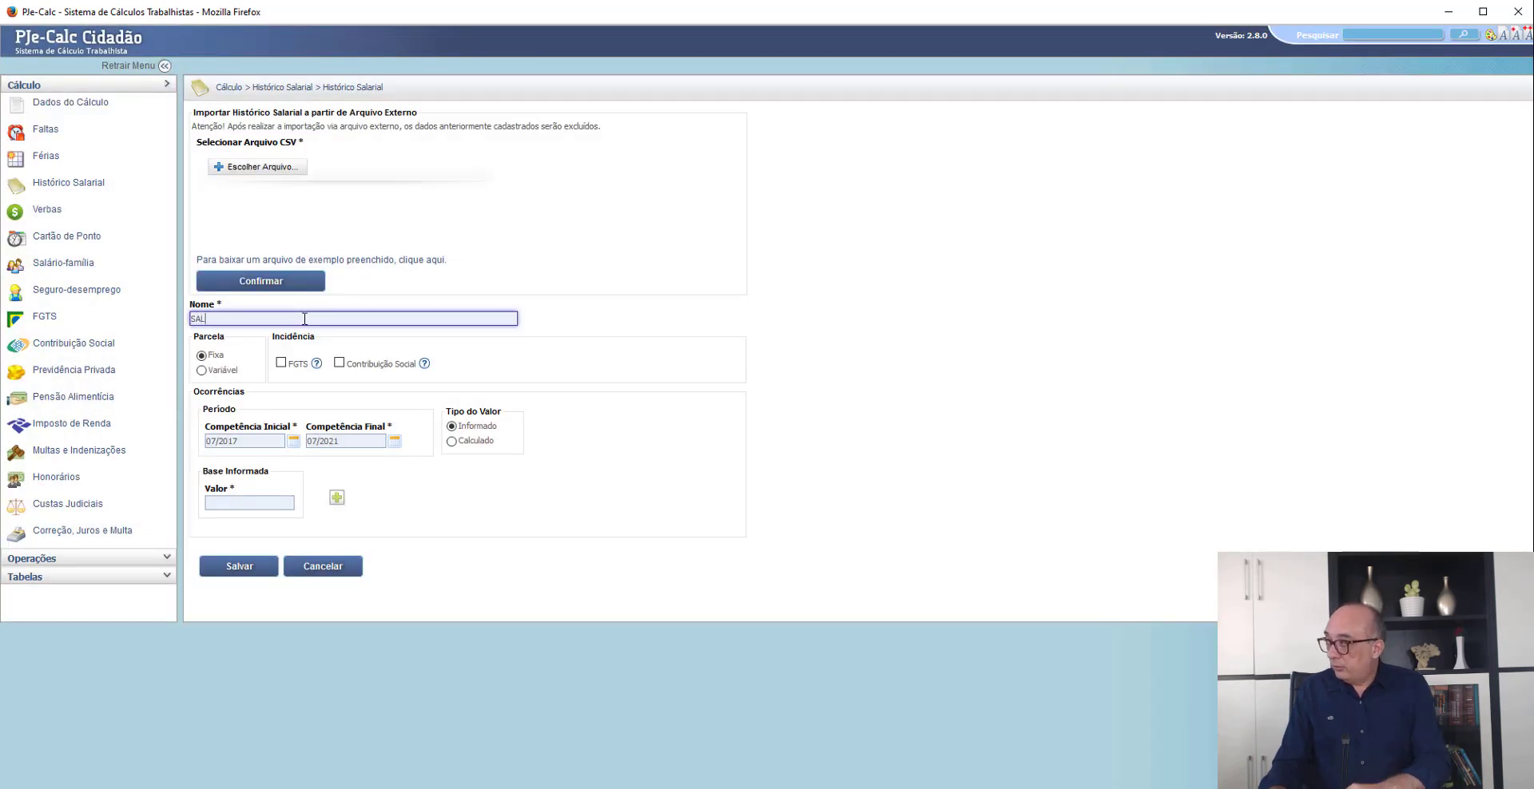
{"action": "left_click", "coordinate": [246, 373]}
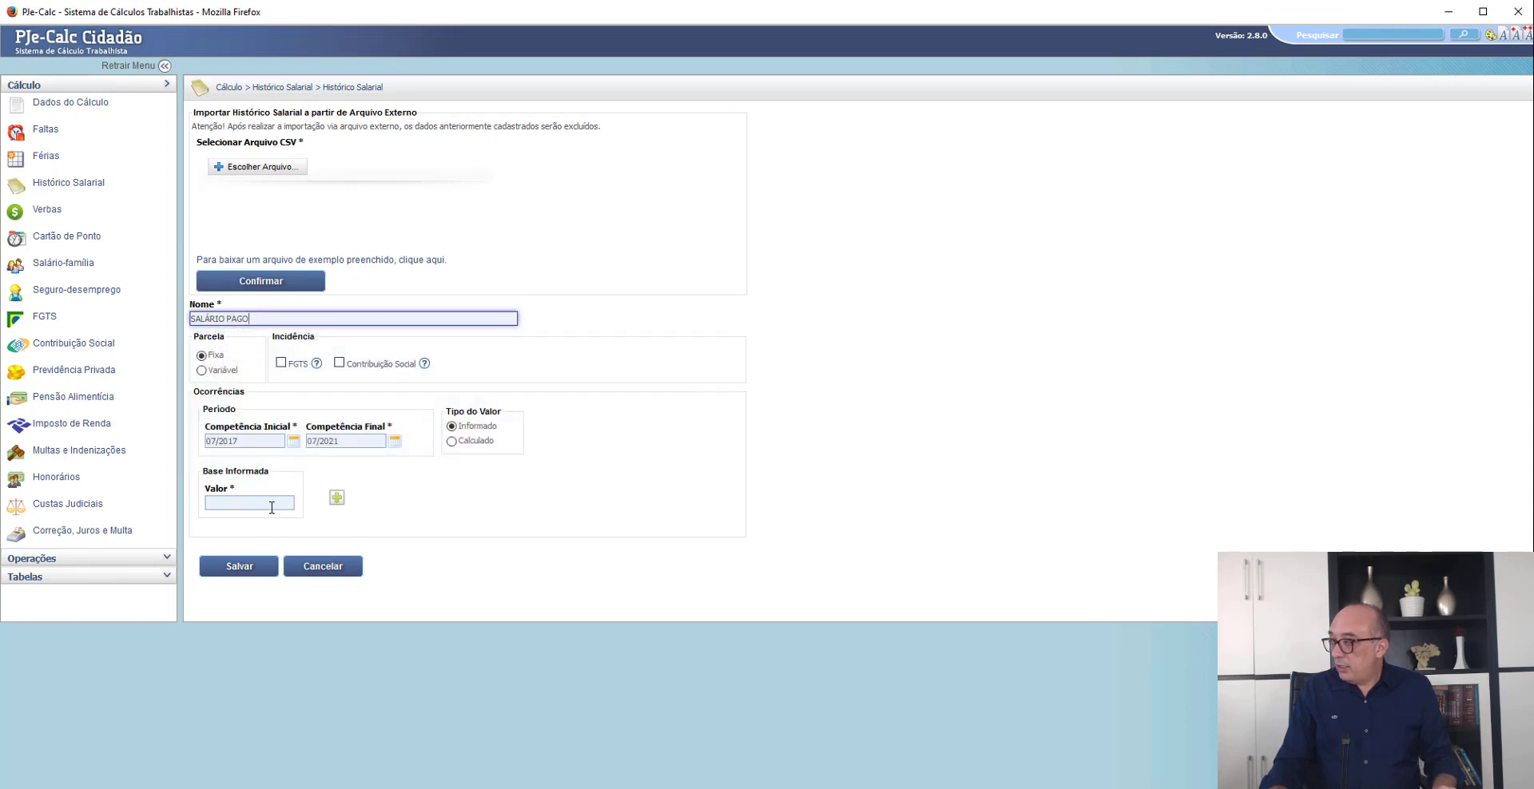
{"action": "left_click", "coordinate": [470, 444]}
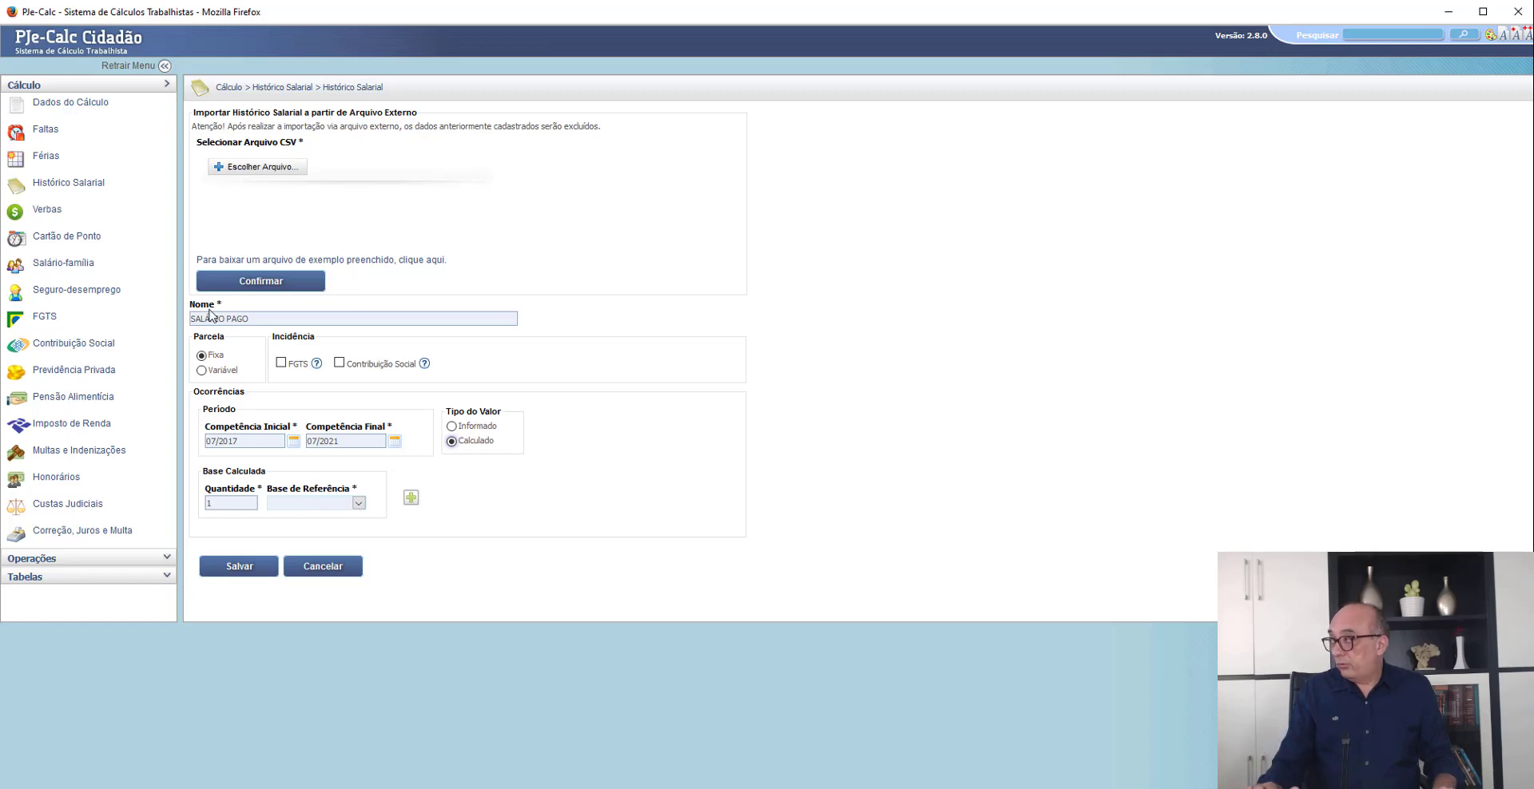
{"action": "left_click_drag", "start_coordinate": [249, 318], "coordinate": [228, 319]}
{"action": "key", "text": "ctrl+a"}
{"action": "type", "text": "D"}
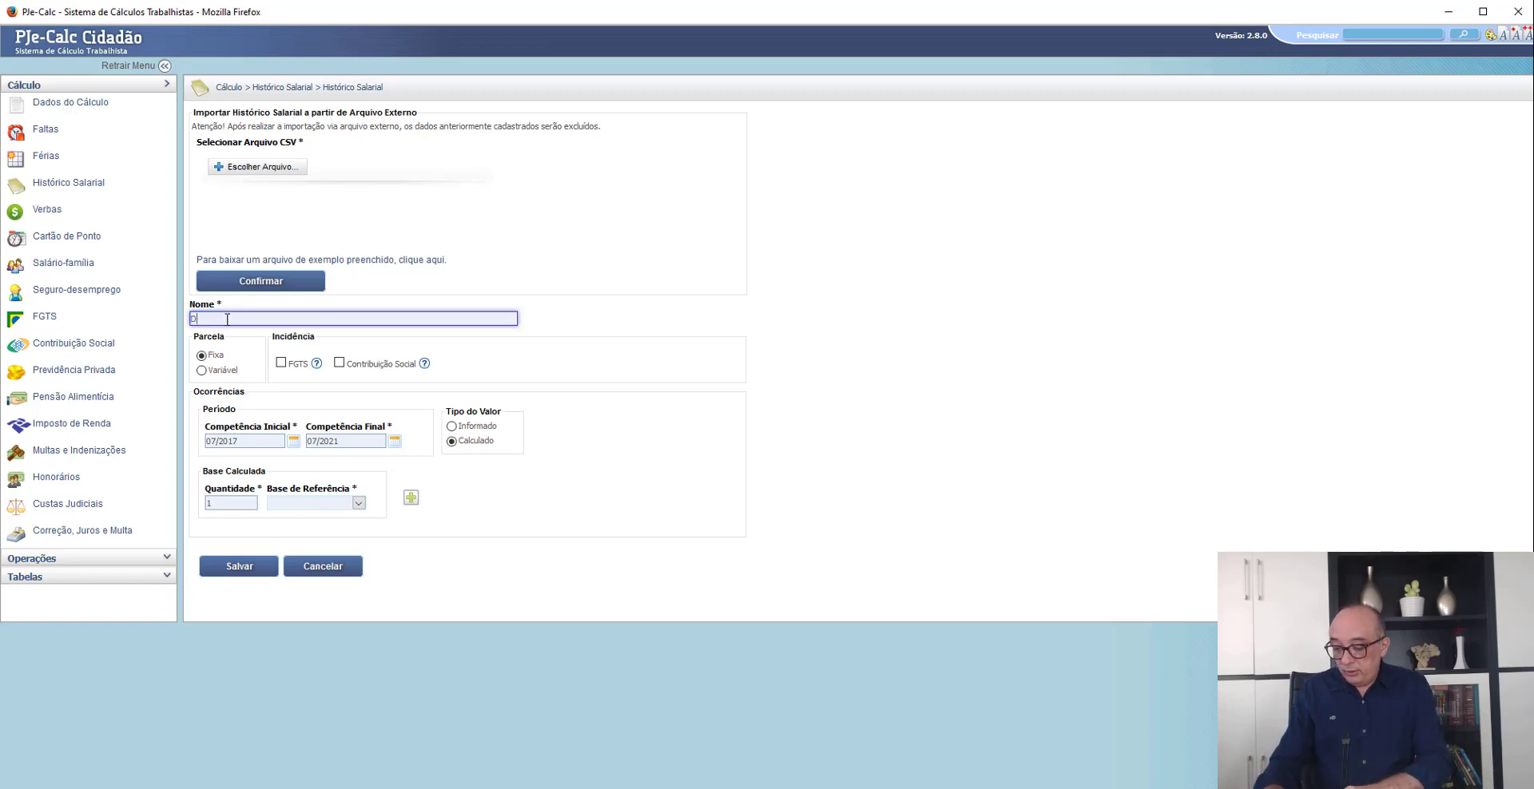
{"action": "type", "text": "EVIDO"}
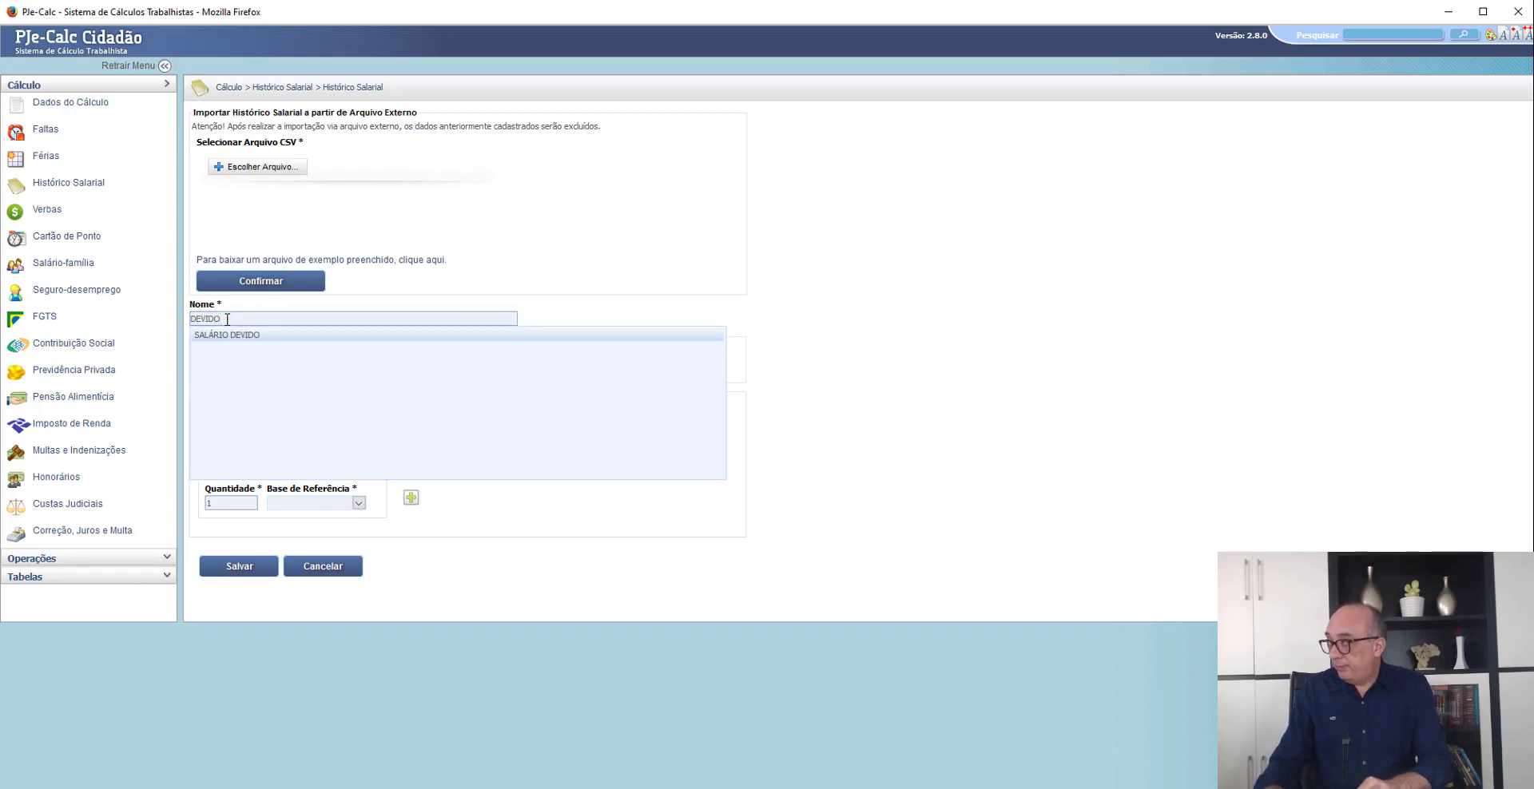
{"action": "left_click", "coordinate": [232, 335]}
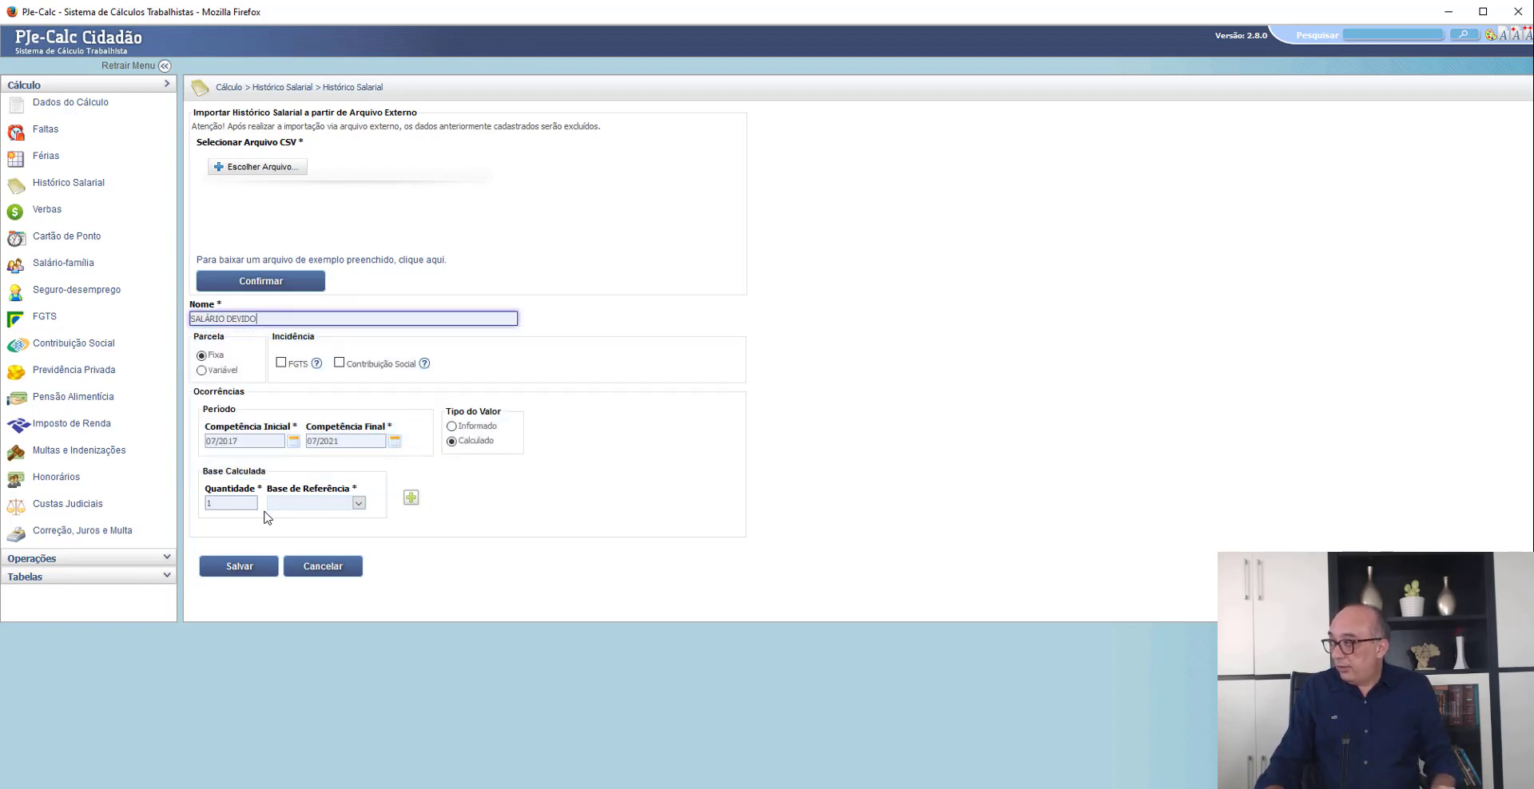
- Generate the SALÁRIO DEVIDO monthly values with quantity 1,3 of Salário Mínimo, and save the entry
{"action": "left_click", "coordinate": [234, 504]}
{"action": "type", "text": ",3"}
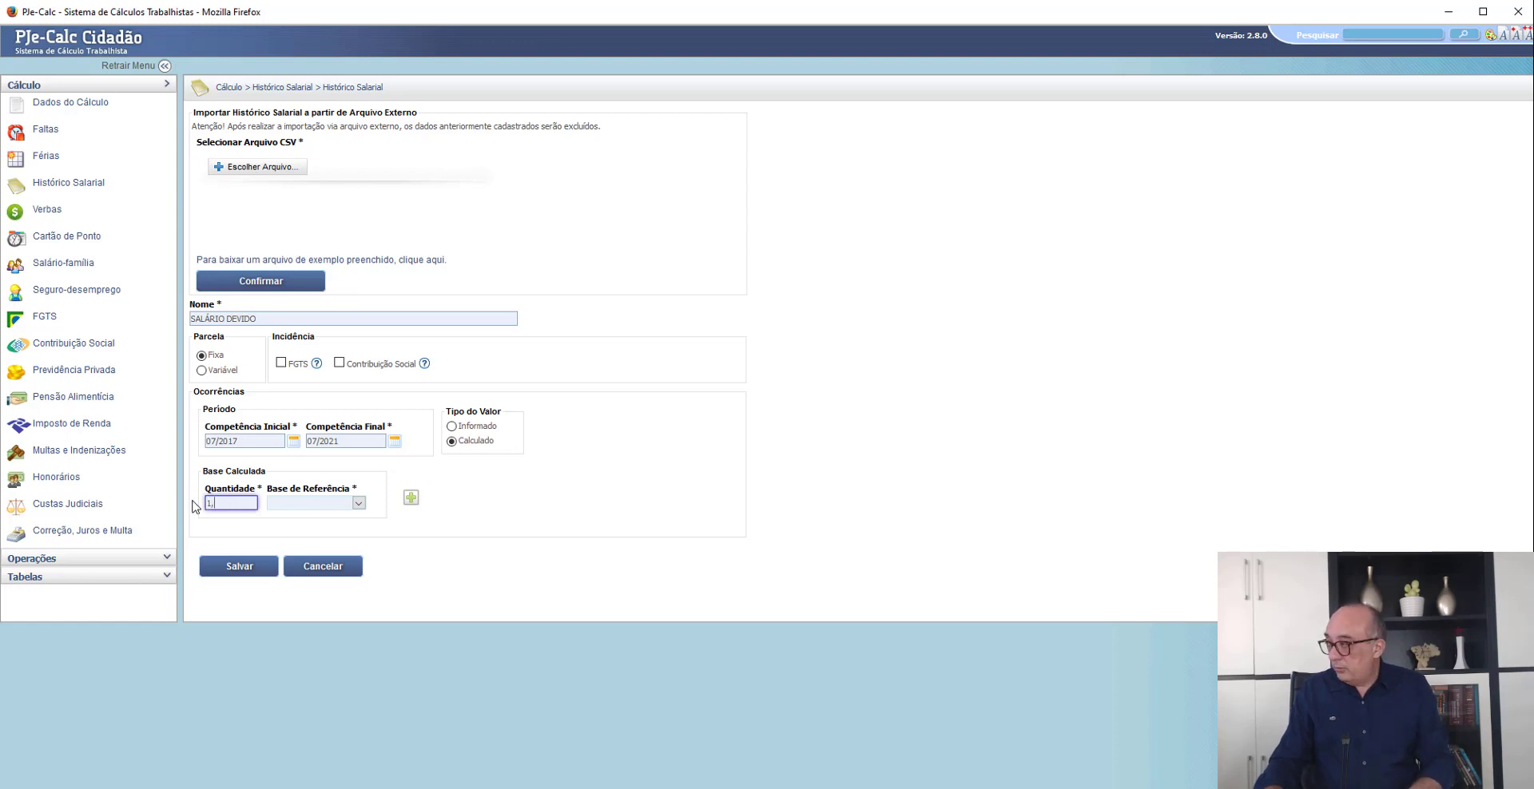
{"action": "left_click", "coordinate": [290, 504]}
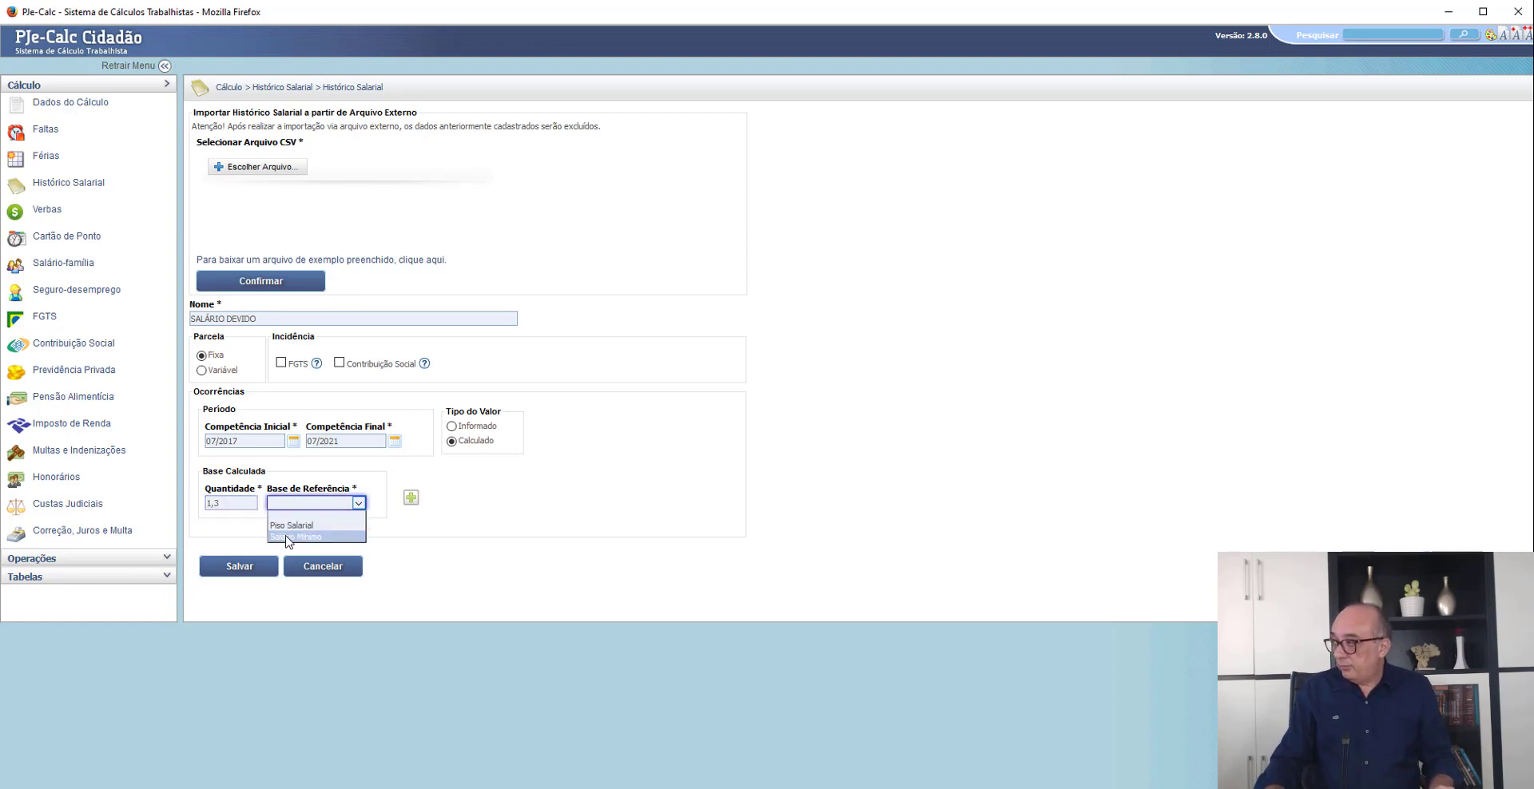
{"action": "left_click", "coordinate": [292, 540]}
{"action": "left_click", "coordinate": [410, 499]}
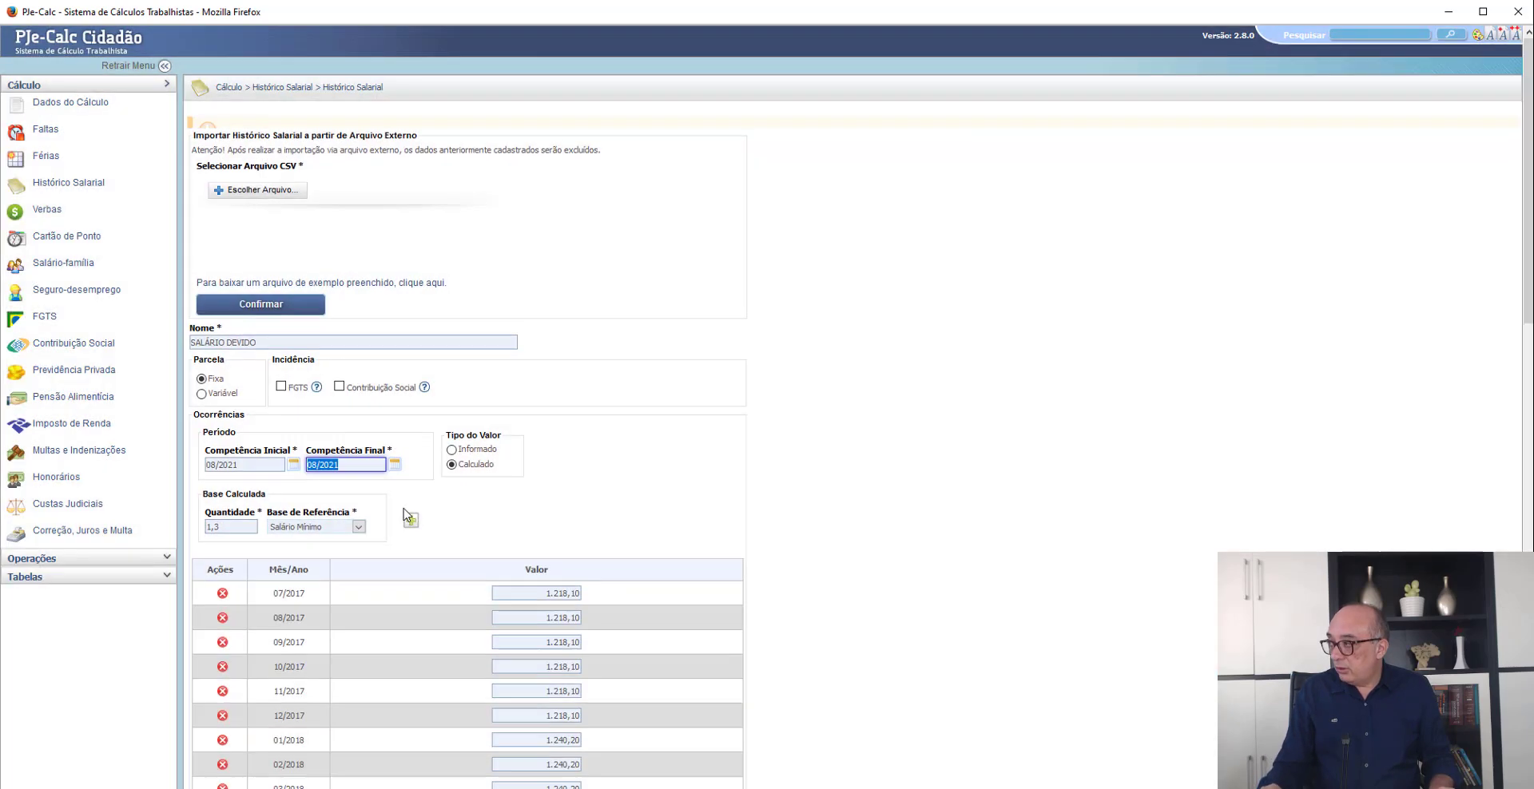
{"action": "scroll", "coordinate": [394, 500], "scroll_direction": "down", "scroll_amount": 10}
{"action": "scroll", "coordinate": [383, 495], "scroll_direction": "down", "scroll_amount": 3}
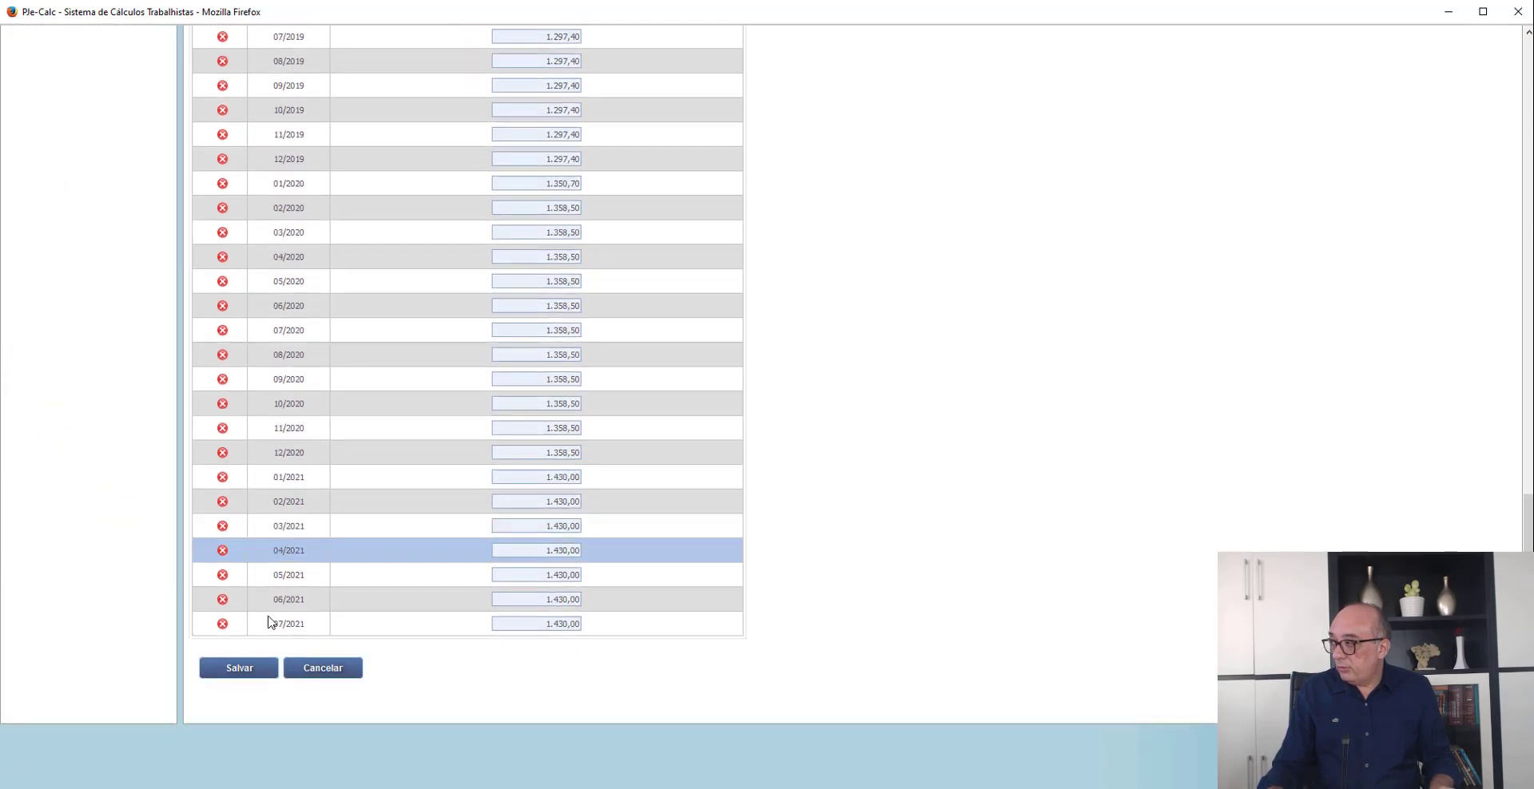
{"action": "left_click", "coordinate": [247, 679]}
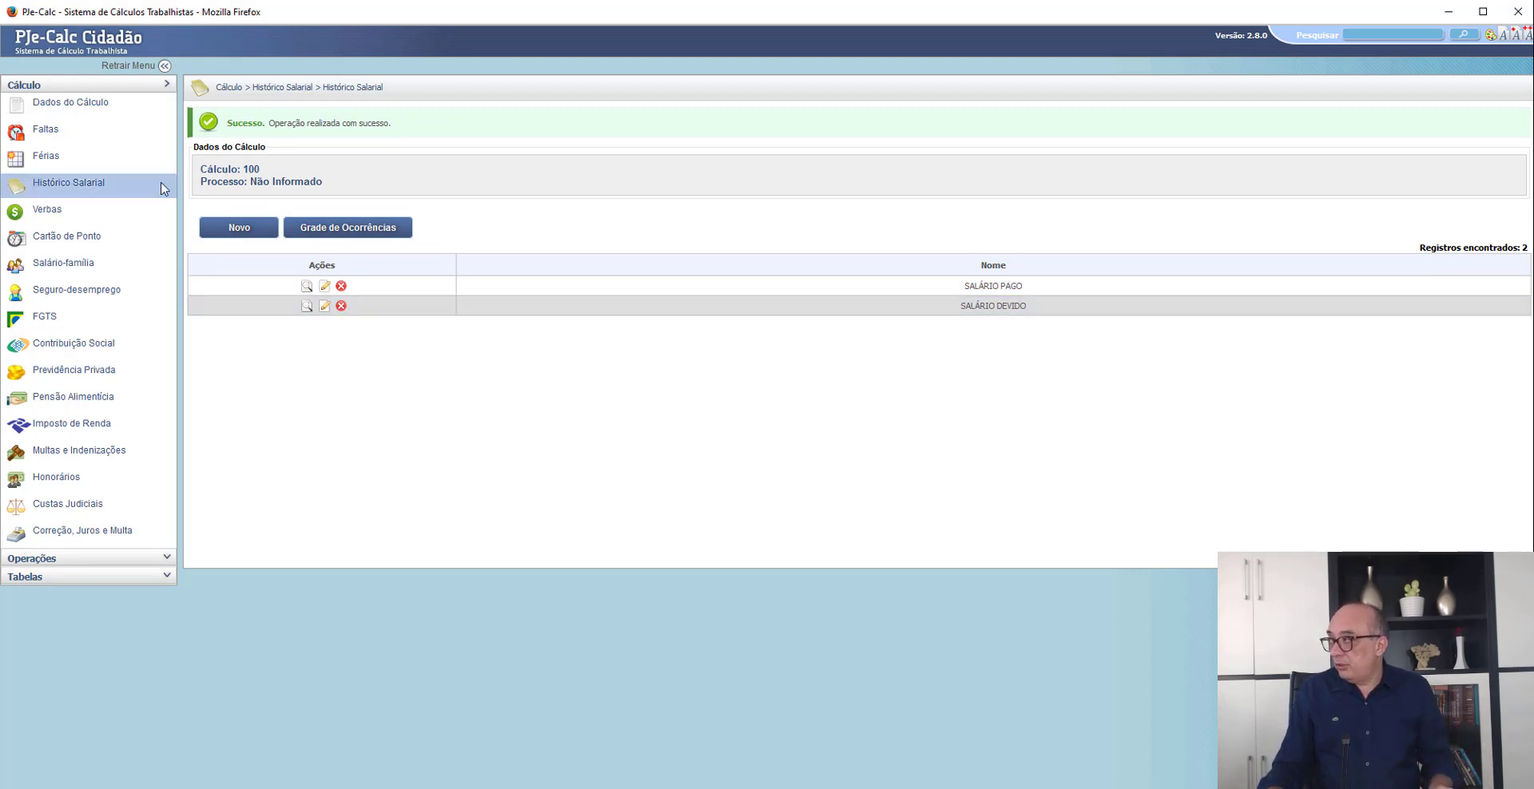
{"action": "left_click", "coordinate": [238, 228]}
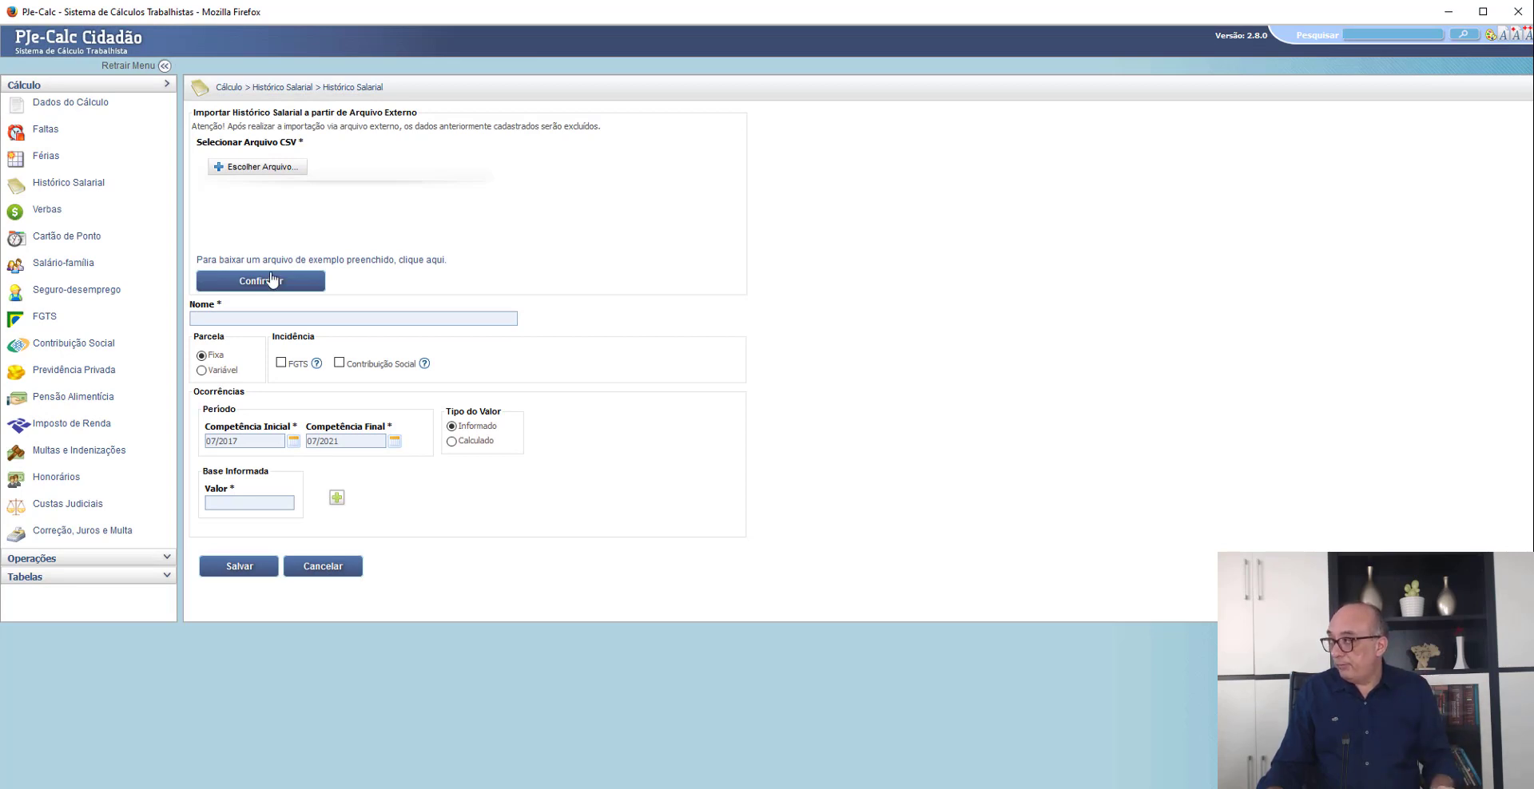
{"action": "left_click", "coordinate": [257, 319]}
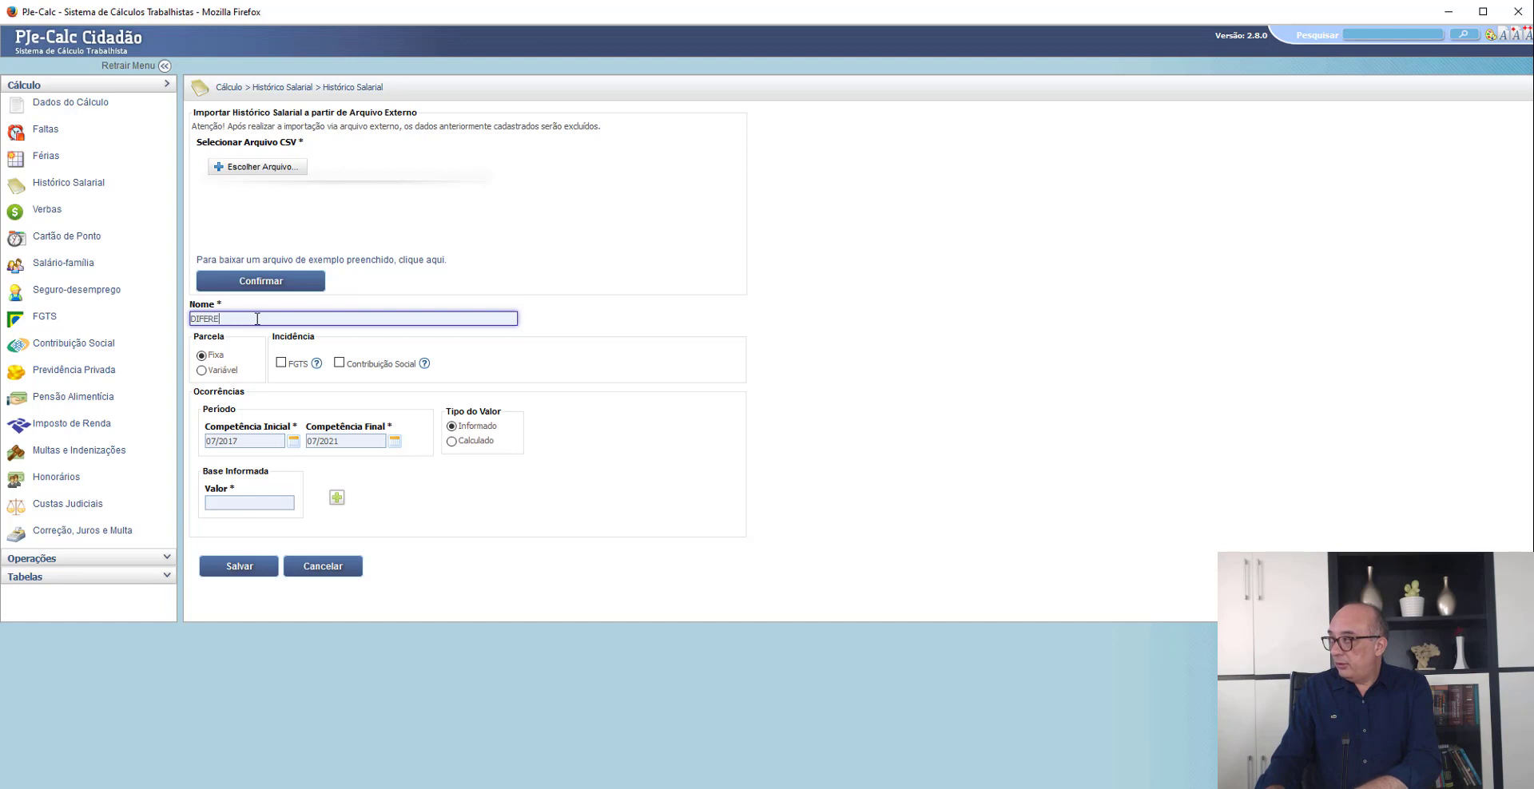
{"action": "type", "text": "DIFERENÇA SALARIAL"}
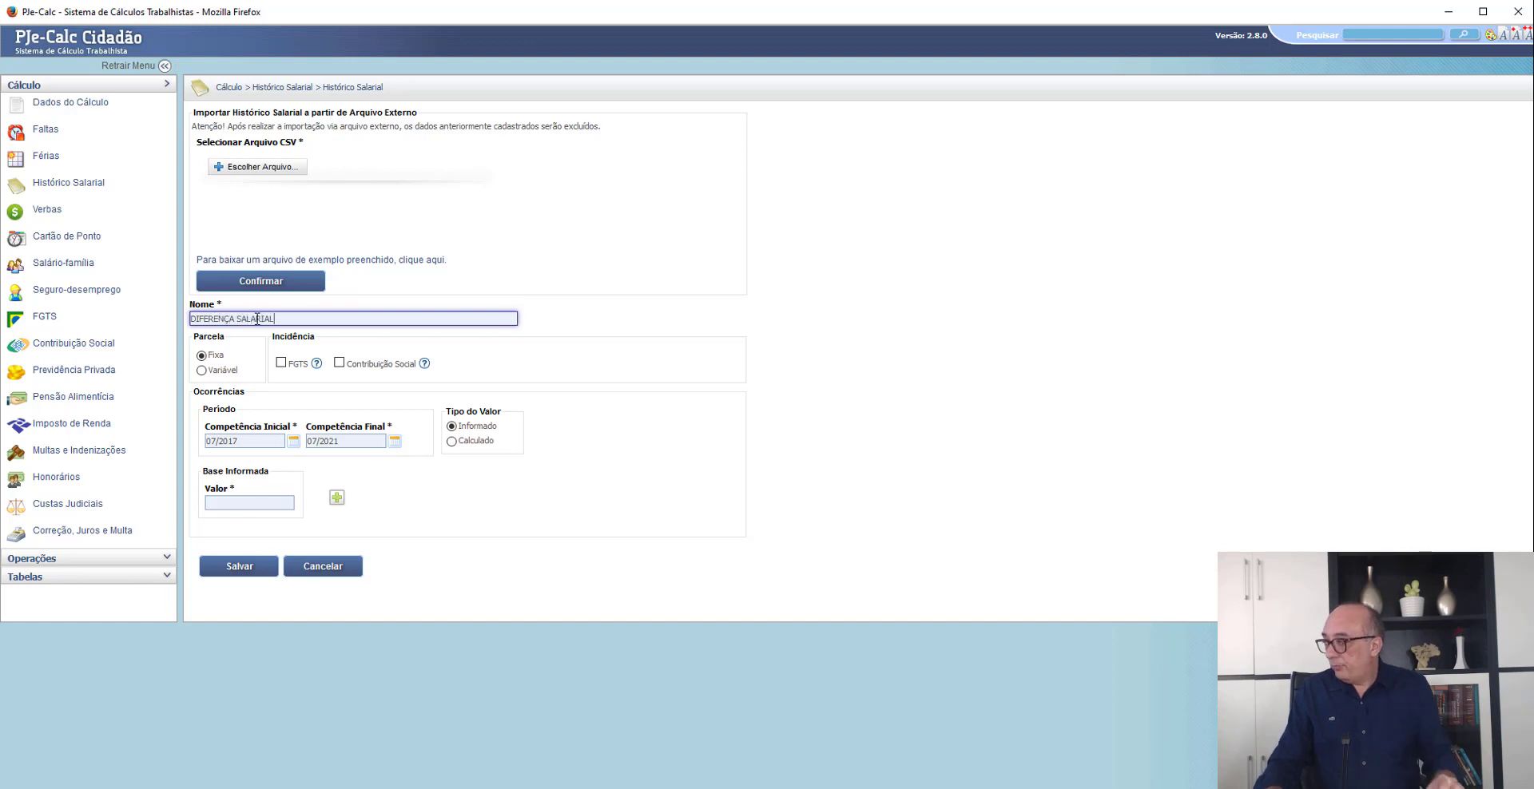
{"action": "left_click", "coordinate": [452, 441]}
{"action": "left_click", "coordinate": [224, 505]}
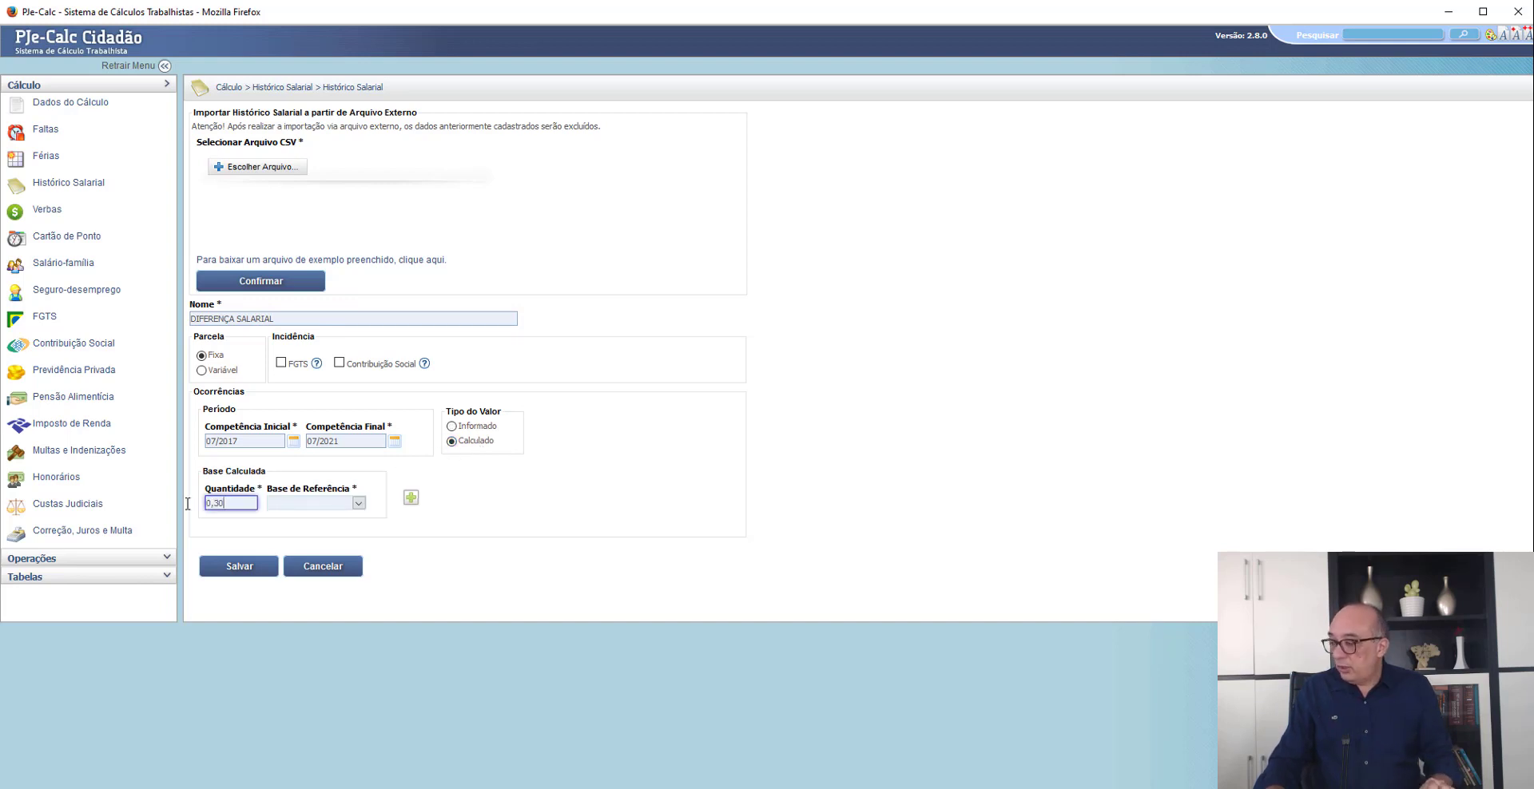
{"action": "key", "text": "BackSpace"}
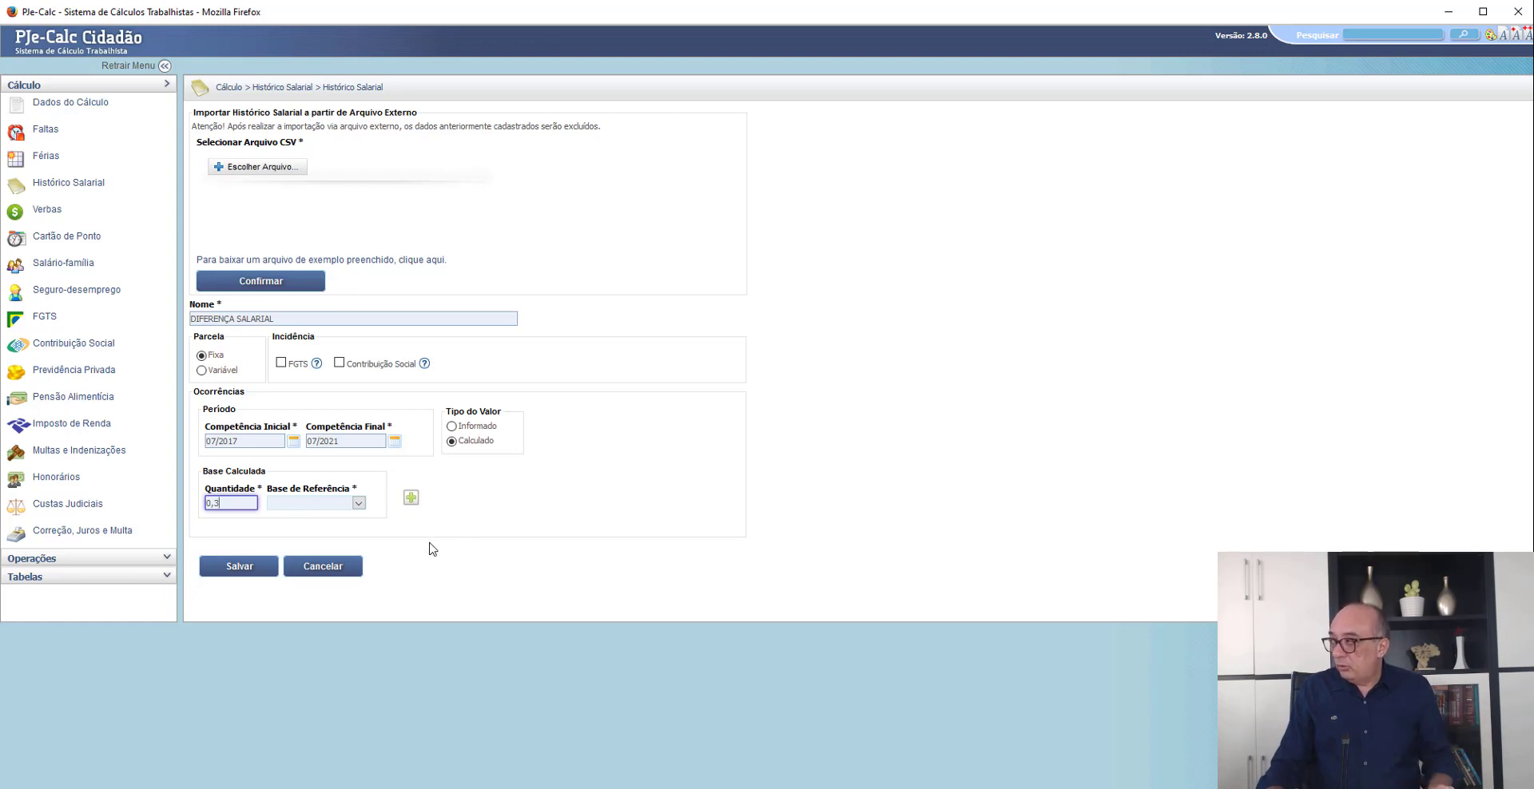
{"action": "left_click", "coordinate": [333, 505]}
{"action": "left_click", "coordinate": [319, 536]}
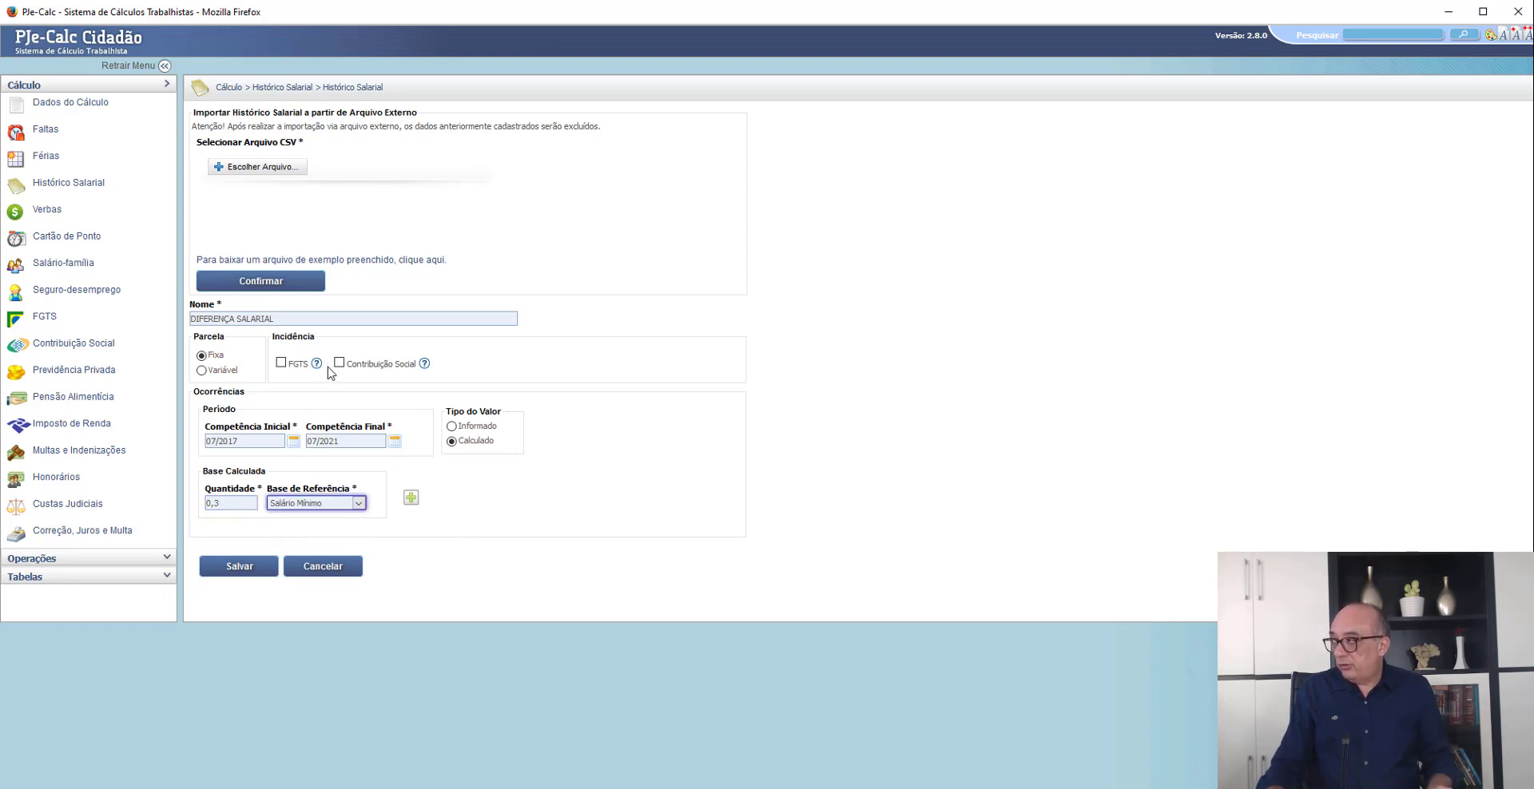
{"action": "left_click", "coordinate": [326, 569]}
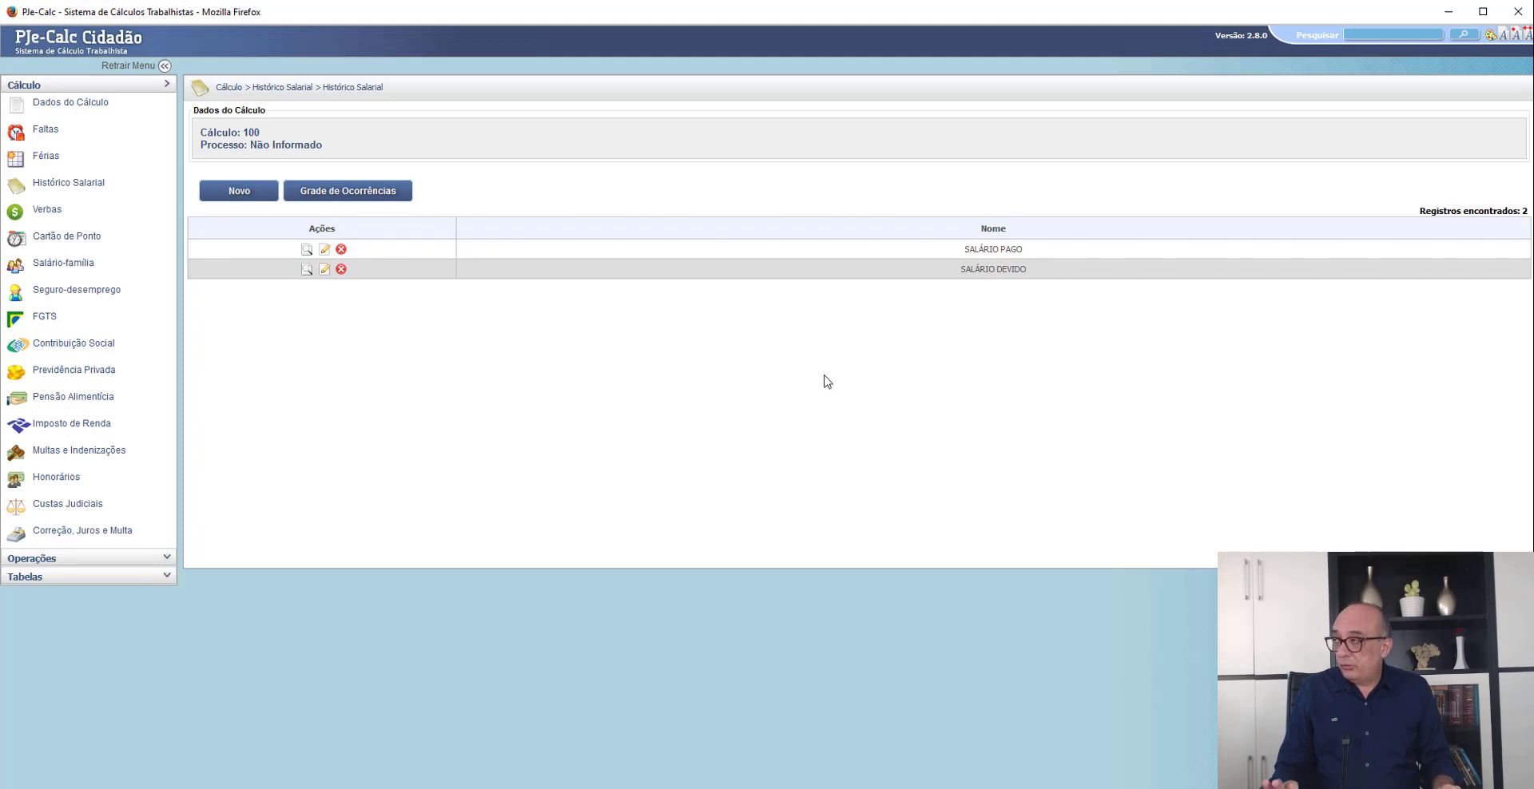
- Add DIFERENÇA SALARIAL as a main Verba through Lançamento Expresso and save it
{"action": "left_click", "coordinate": [46, 211]}
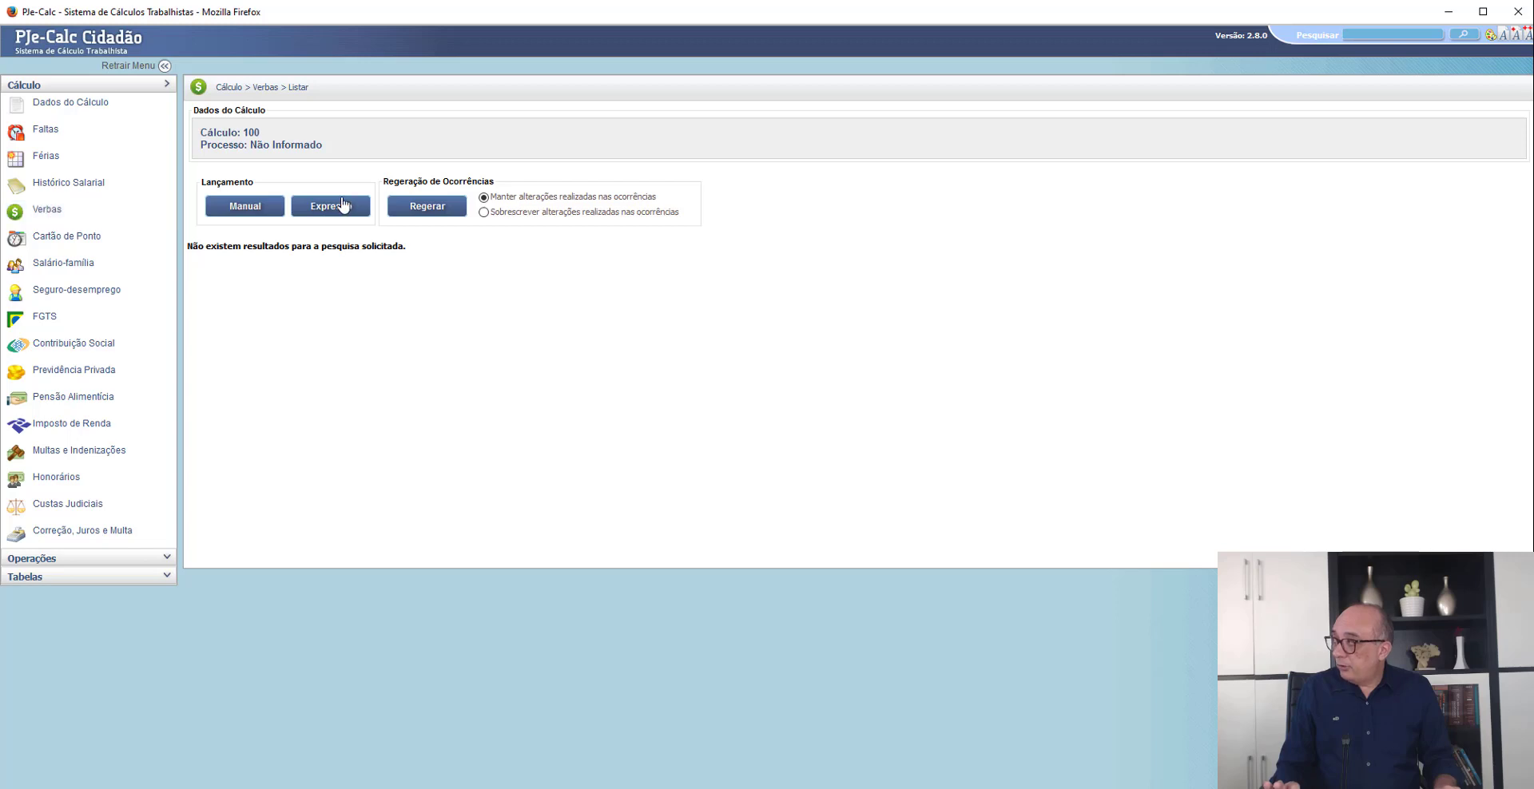
{"action": "left_click", "coordinate": [343, 206]}
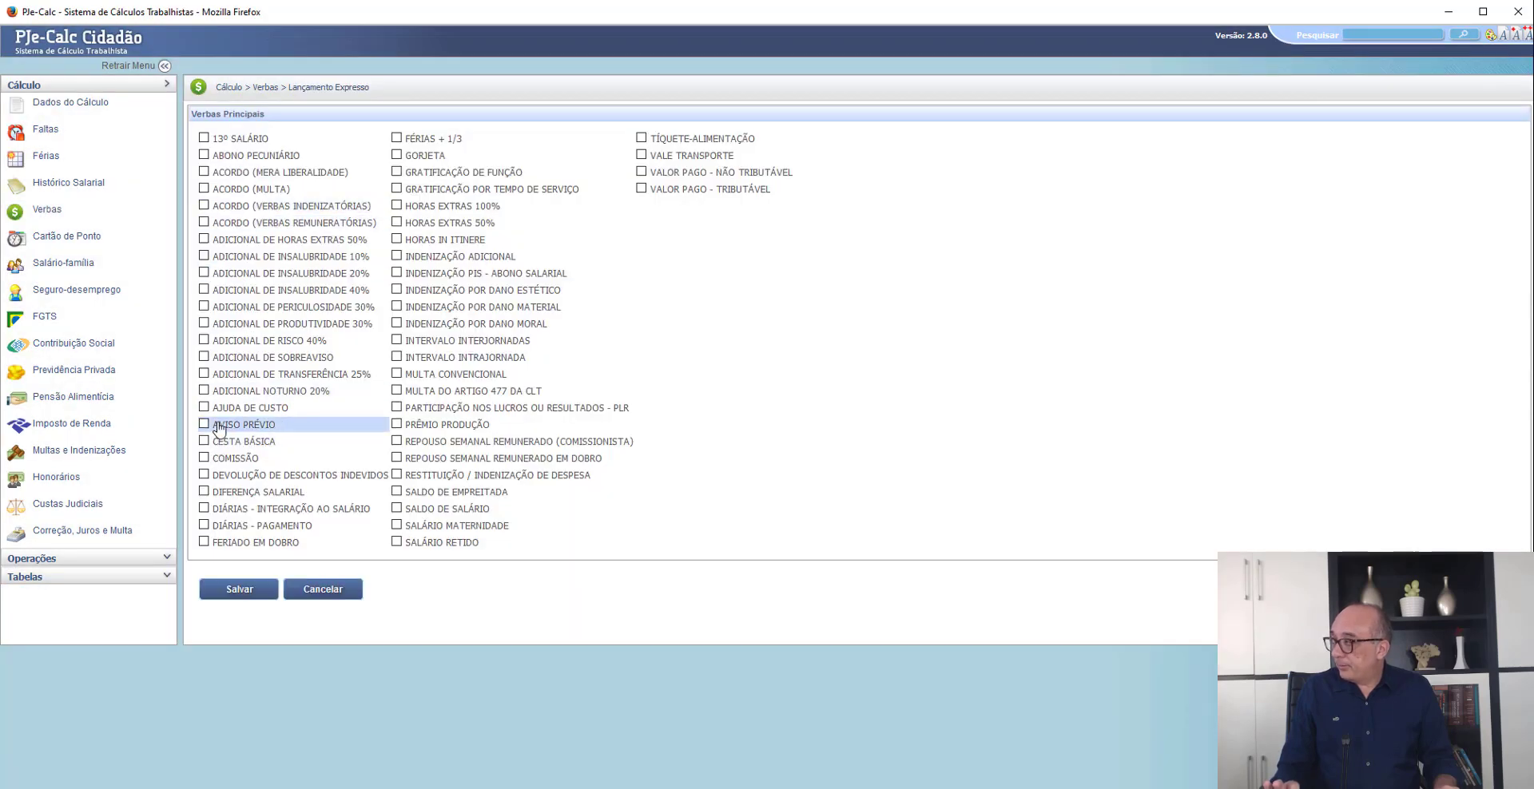
{"action": "left_click", "coordinate": [204, 492]}
{"action": "left_click", "coordinate": [236, 588]}
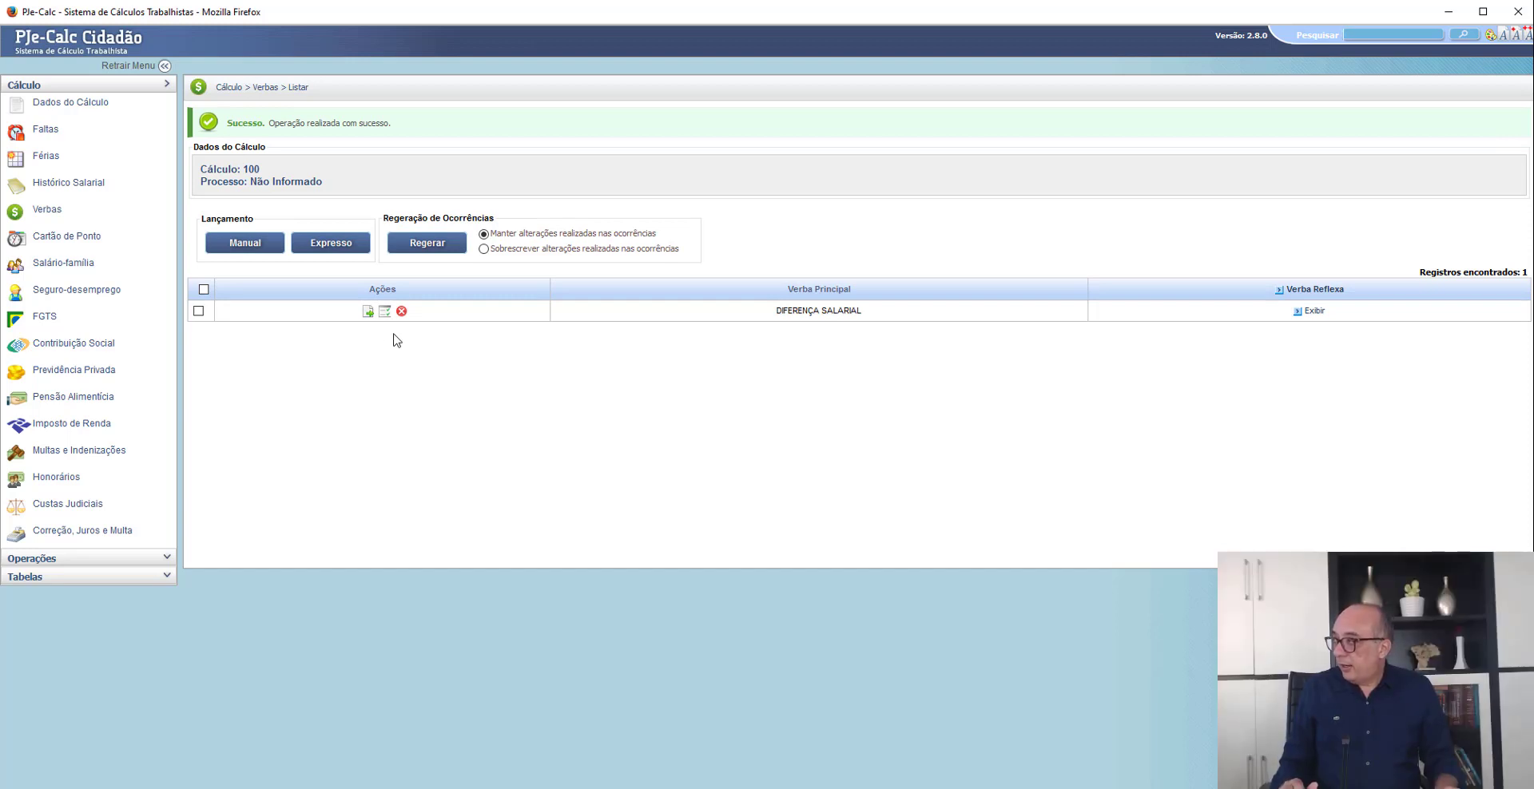
- Open the DIFERENÇA SALARIAL parameters and add SALÁRIO DEVIDO, with Proporcionalizar set to Sim, as the Histórico Salarial calculation base
{"action": "left_click", "coordinate": [368, 313]}
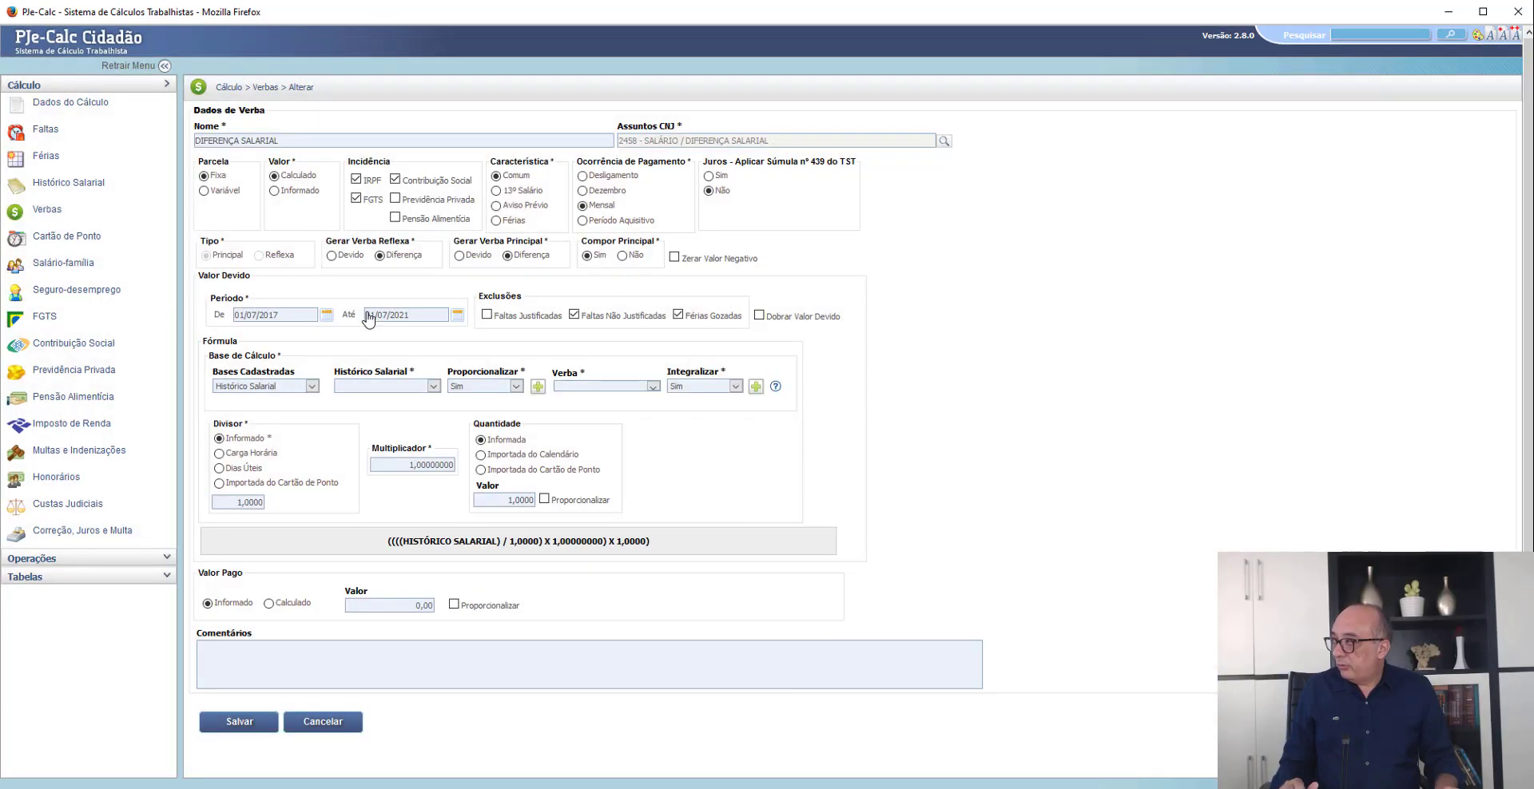
{"action": "scroll", "coordinate": [356, 336], "scroll_direction": "down", "scroll_amount": 2}
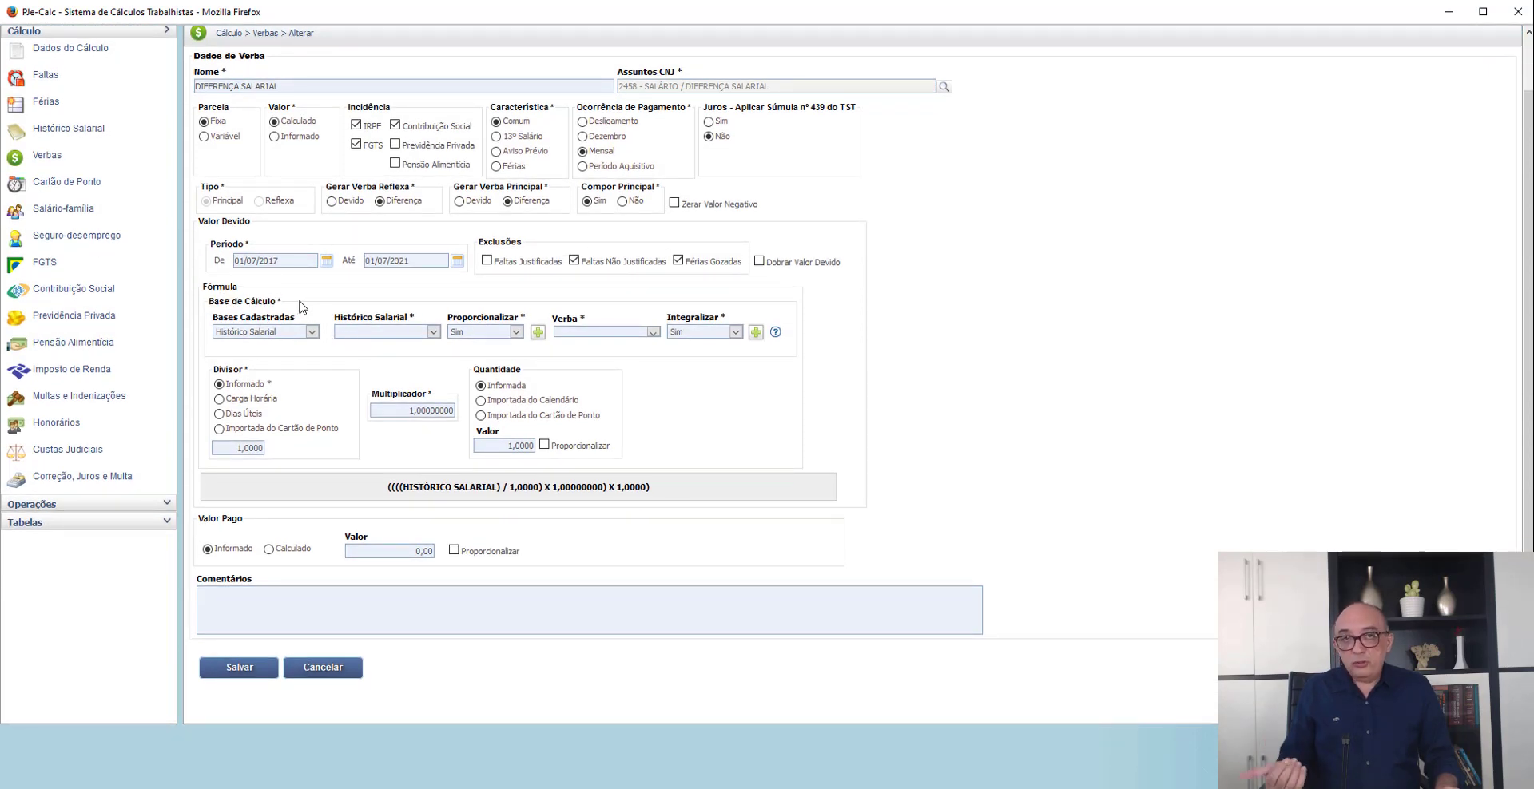
{"action": "left_click", "coordinate": [402, 333]}
{"action": "left_click", "coordinate": [399, 355]}
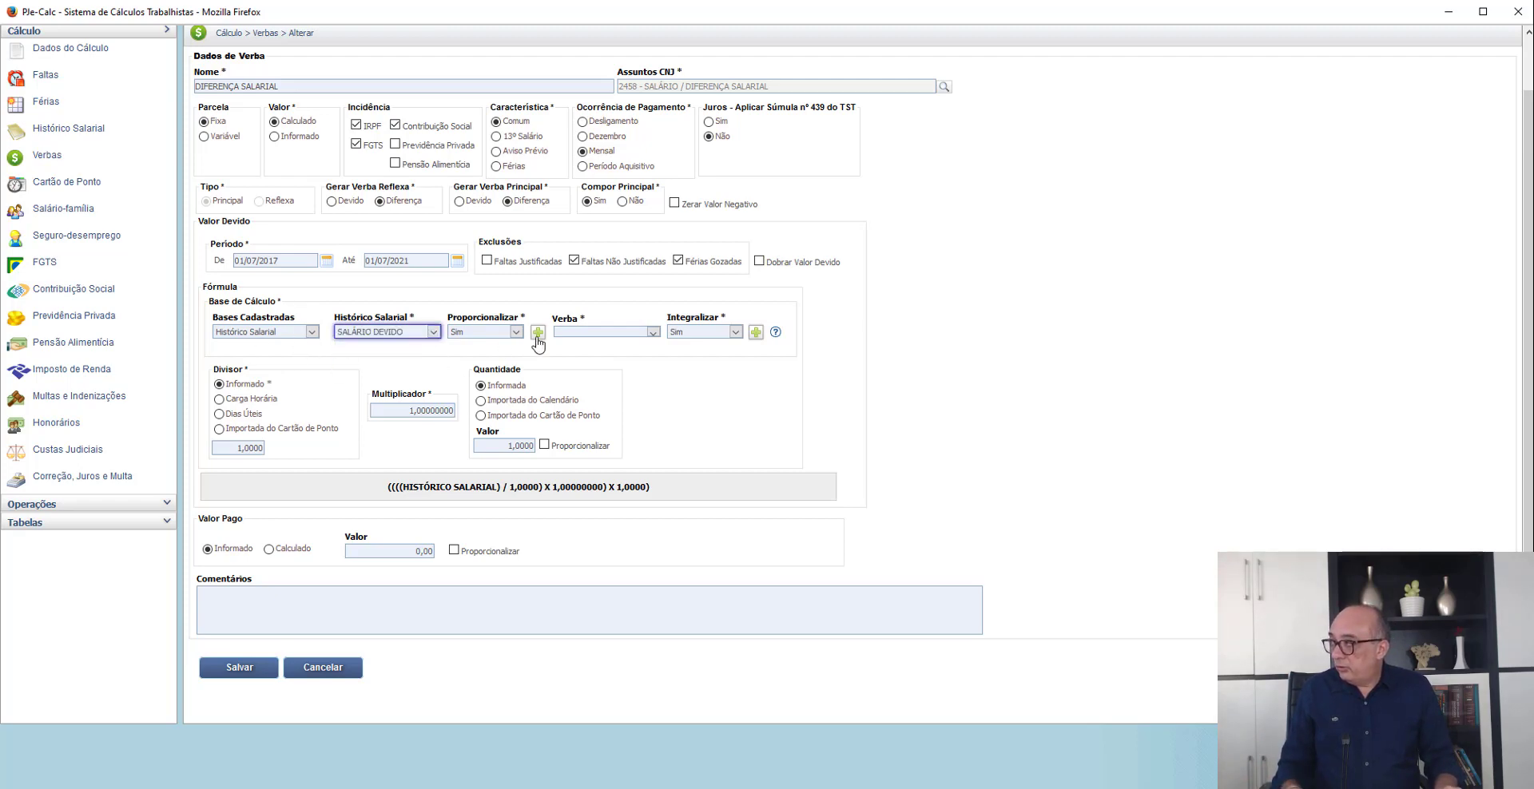
{"action": "left_click", "coordinate": [537, 335]}
{"action": "scroll", "coordinate": [400, 372], "scroll_direction": "down", "scroll_amount": 2}
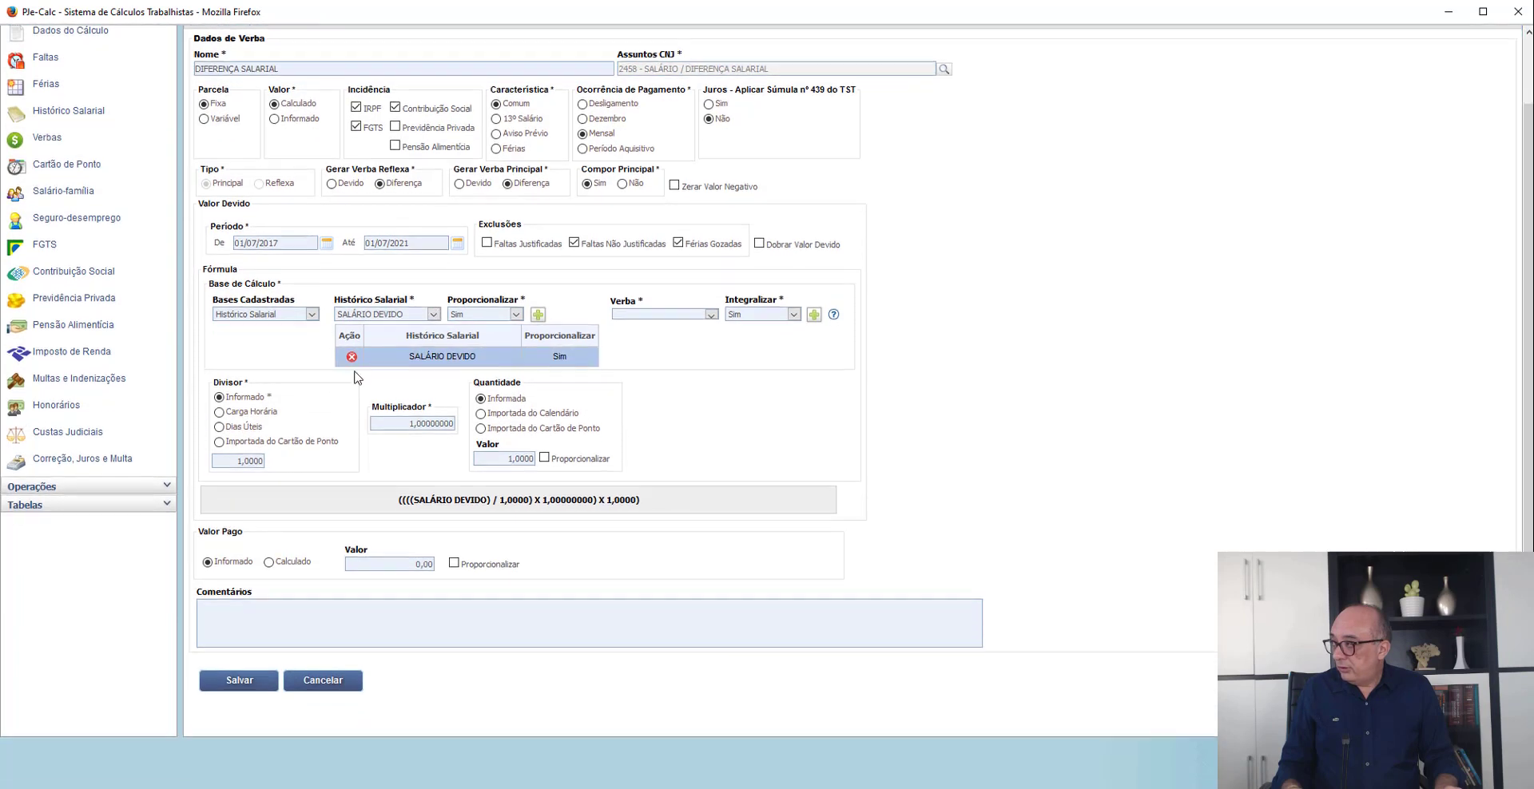
- Set Valor Pago to Calculado on the Histórico Salarial base and add SALÁRIO PAGO with Proporcionalizar set to Sim
{"action": "left_click", "coordinate": [269, 550]}
{"action": "left_click", "coordinate": [389, 551]}
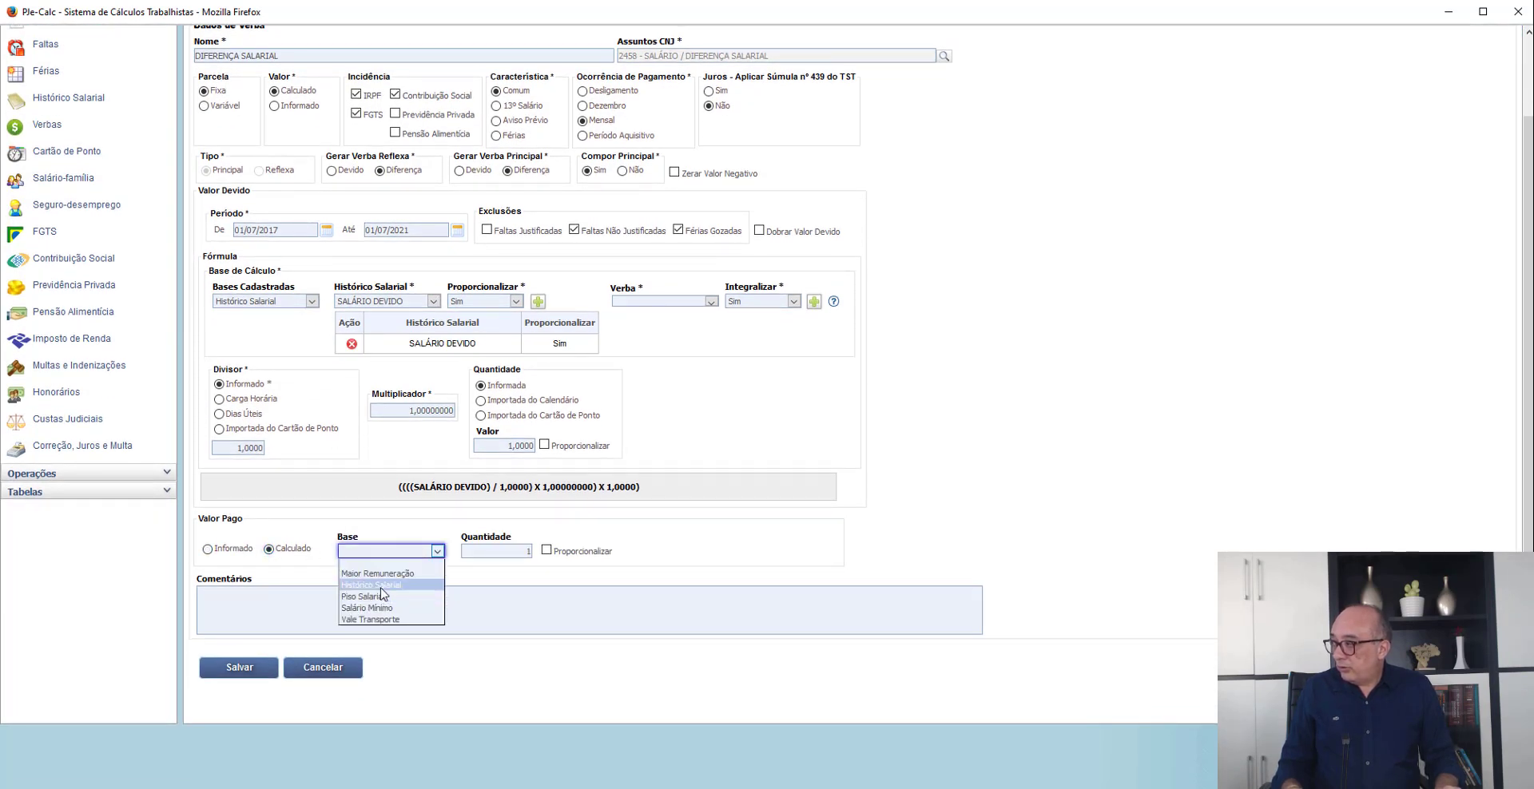
{"action": "left_click", "coordinate": [384, 591]}
{"action": "left_click", "coordinate": [523, 553]}
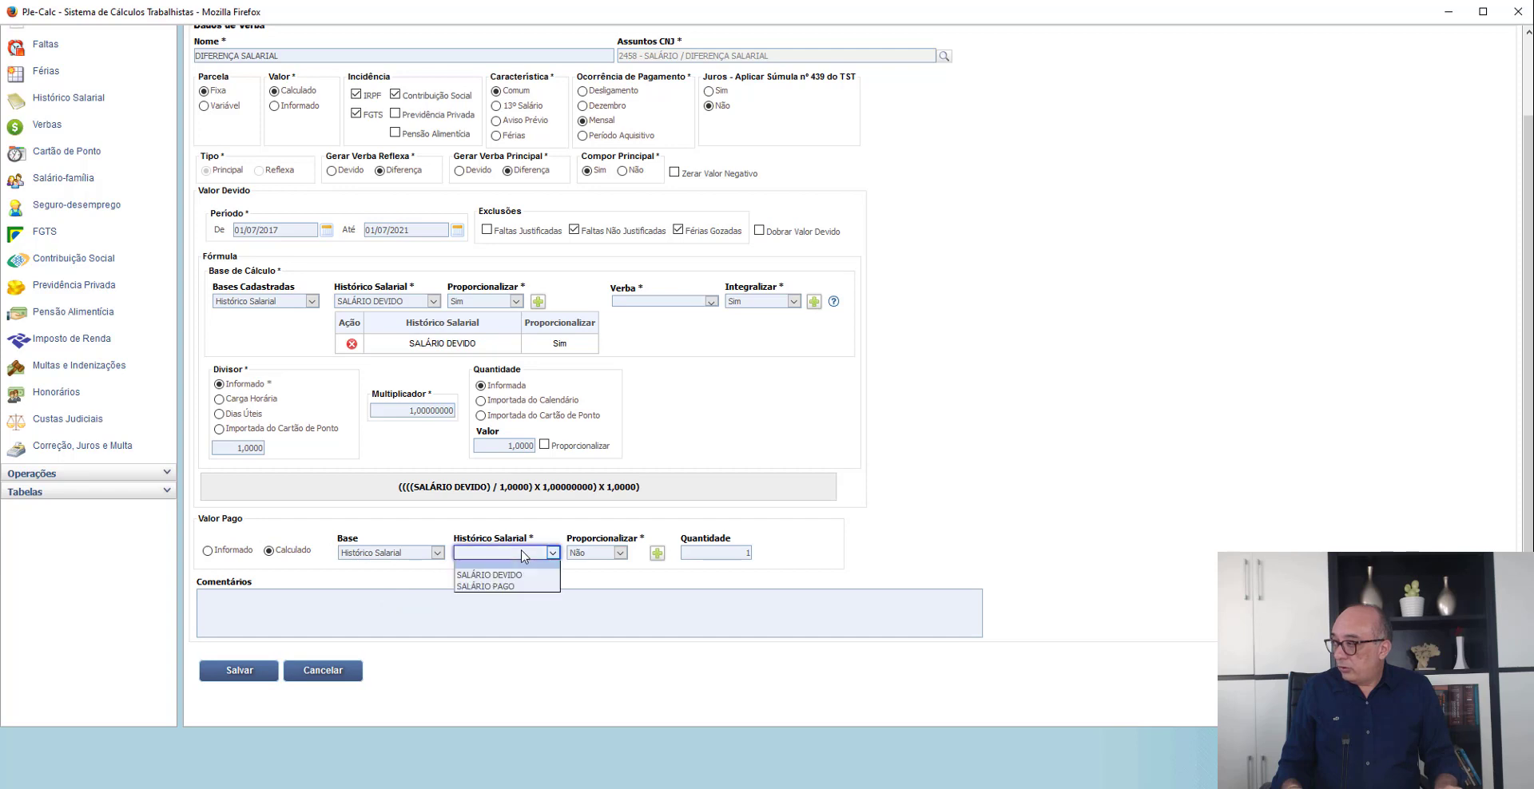
{"action": "left_click", "coordinate": [496, 587]}
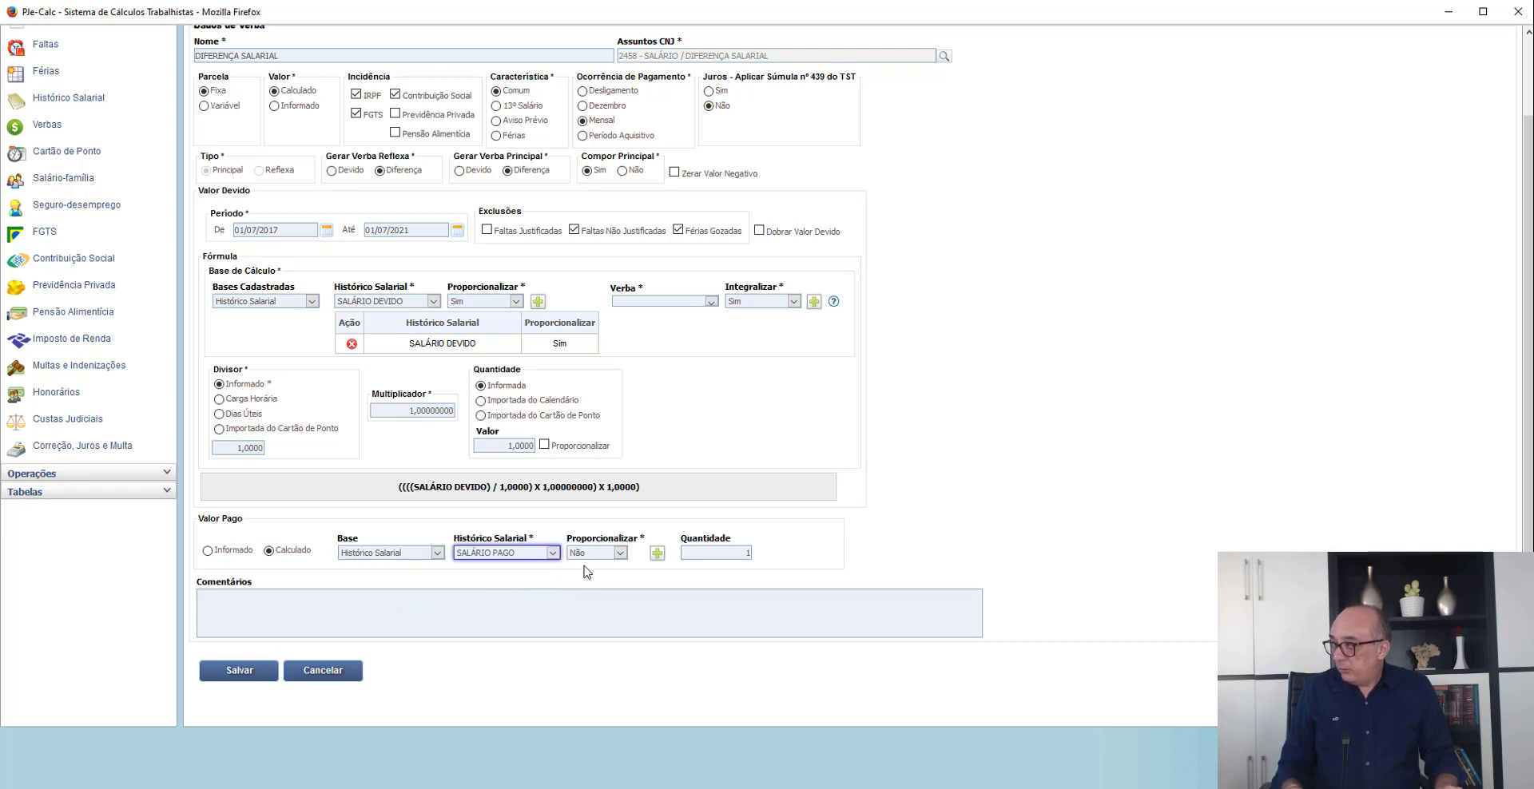
{"action": "left_click", "coordinate": [620, 553]}
{"action": "left_click", "coordinate": [609, 580]}
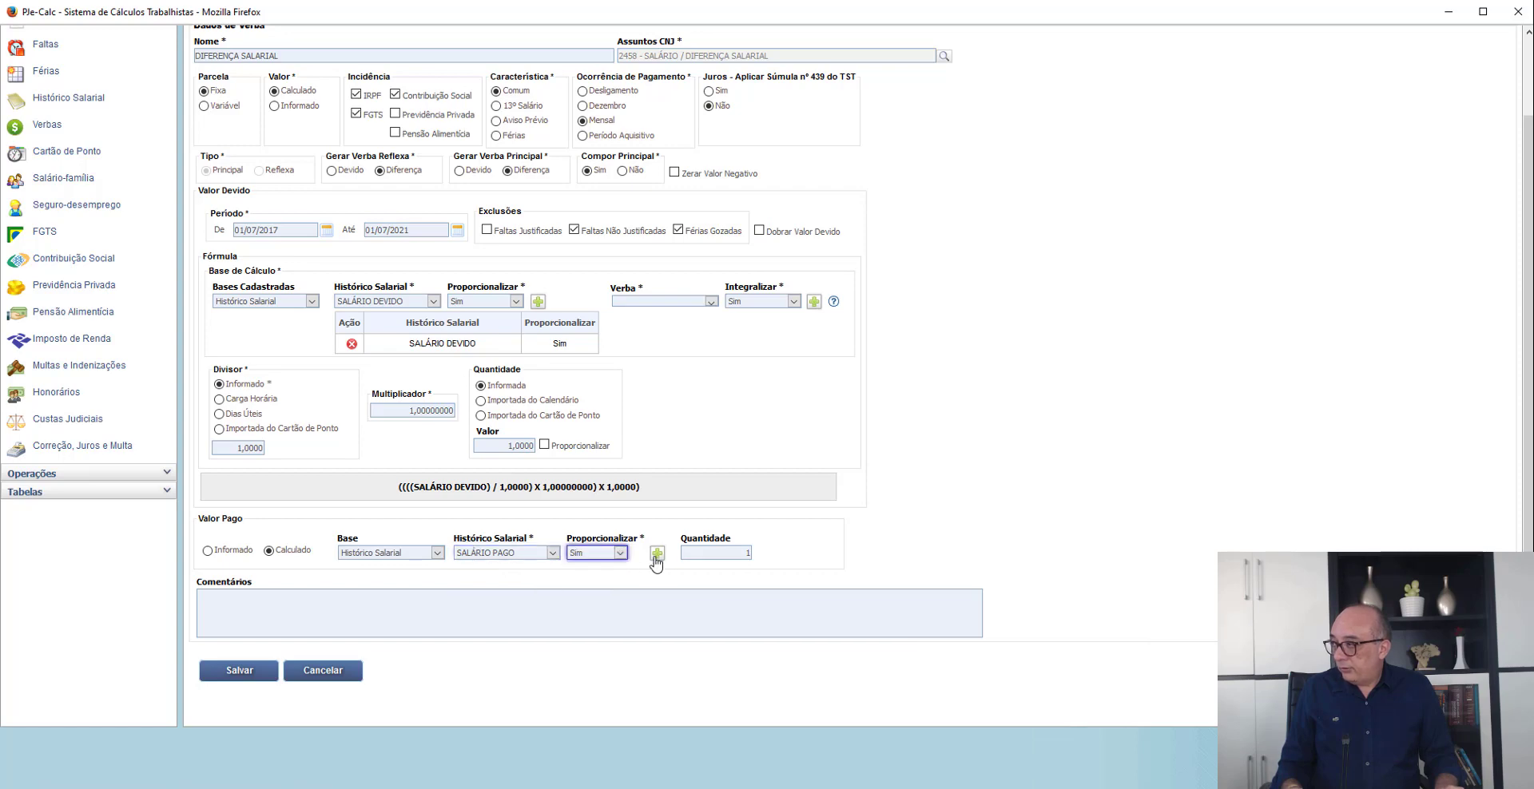
{"action": "left_click", "coordinate": [657, 553]}
- Review and save the DIFERENÇA SALARIAL parameters, and regenerate its occurrences while keeping the changes made to them
{"action": "scroll", "coordinate": [533, 511], "scroll_direction": "down", "scroll_amount": 3}
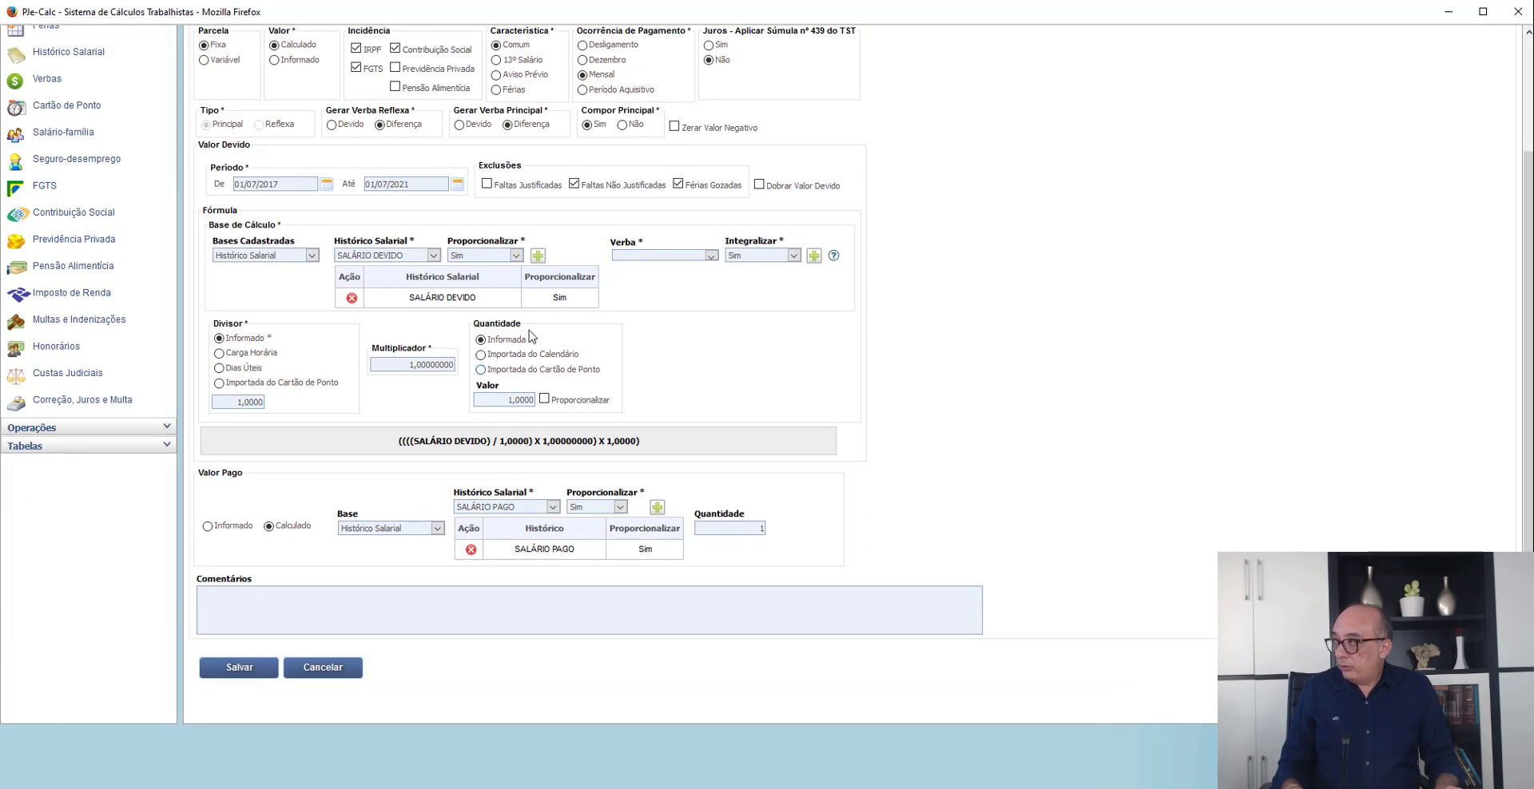
{"action": "double_click", "coordinate": [461, 298]}
{"action": "scroll", "coordinate": [343, 271], "scroll_direction": "up", "scroll_amount": 3}
{"action": "scroll", "coordinate": [323, 276], "scroll_direction": "down", "scroll_amount": 3}
{"action": "scroll", "coordinate": [247, 551], "scroll_direction": "up", "scroll_amount": 3}
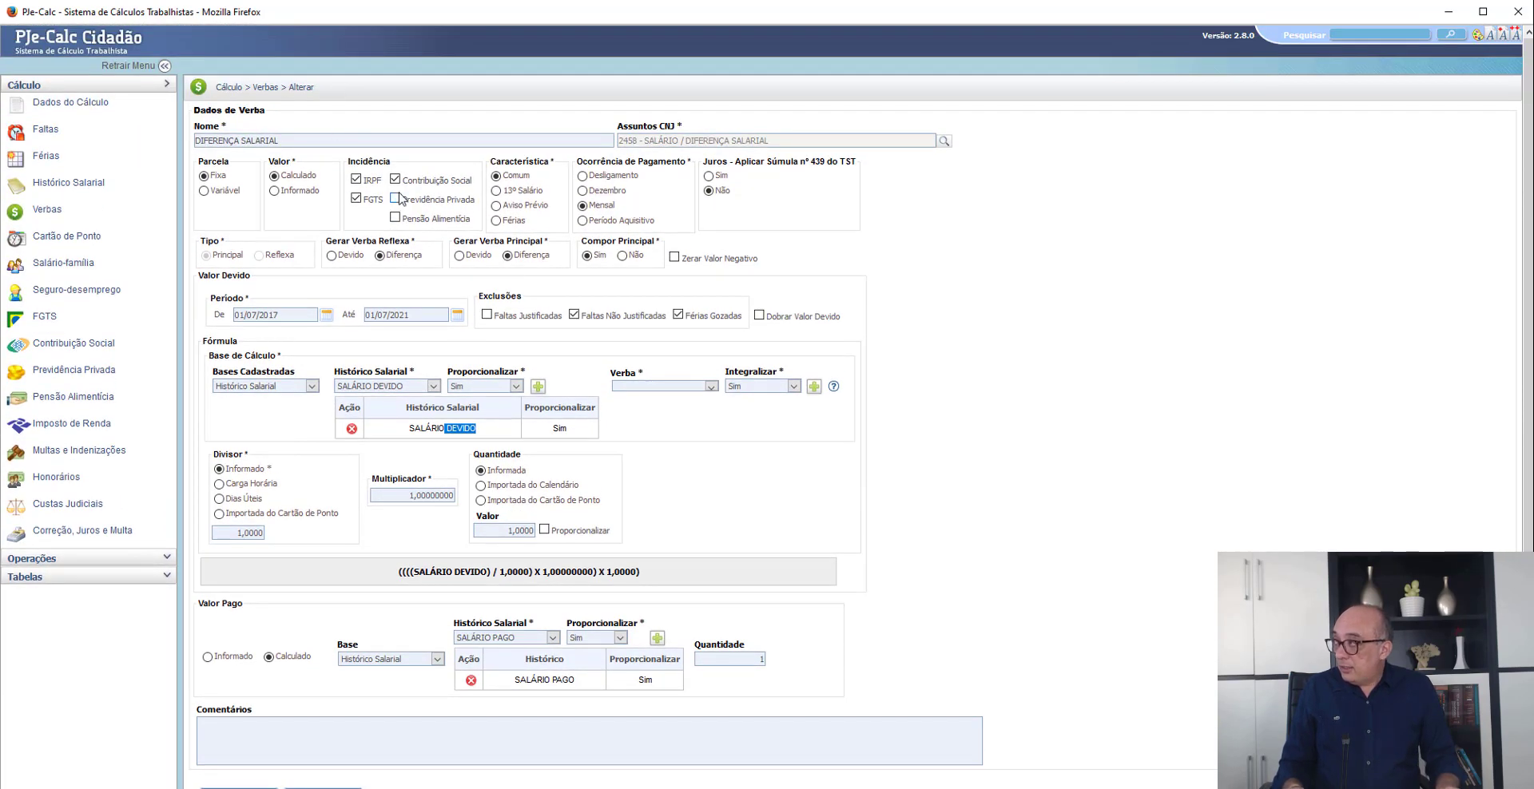
{"action": "left_click_drag", "start_coordinate": [384, 198], "coordinate": [377, 200]}
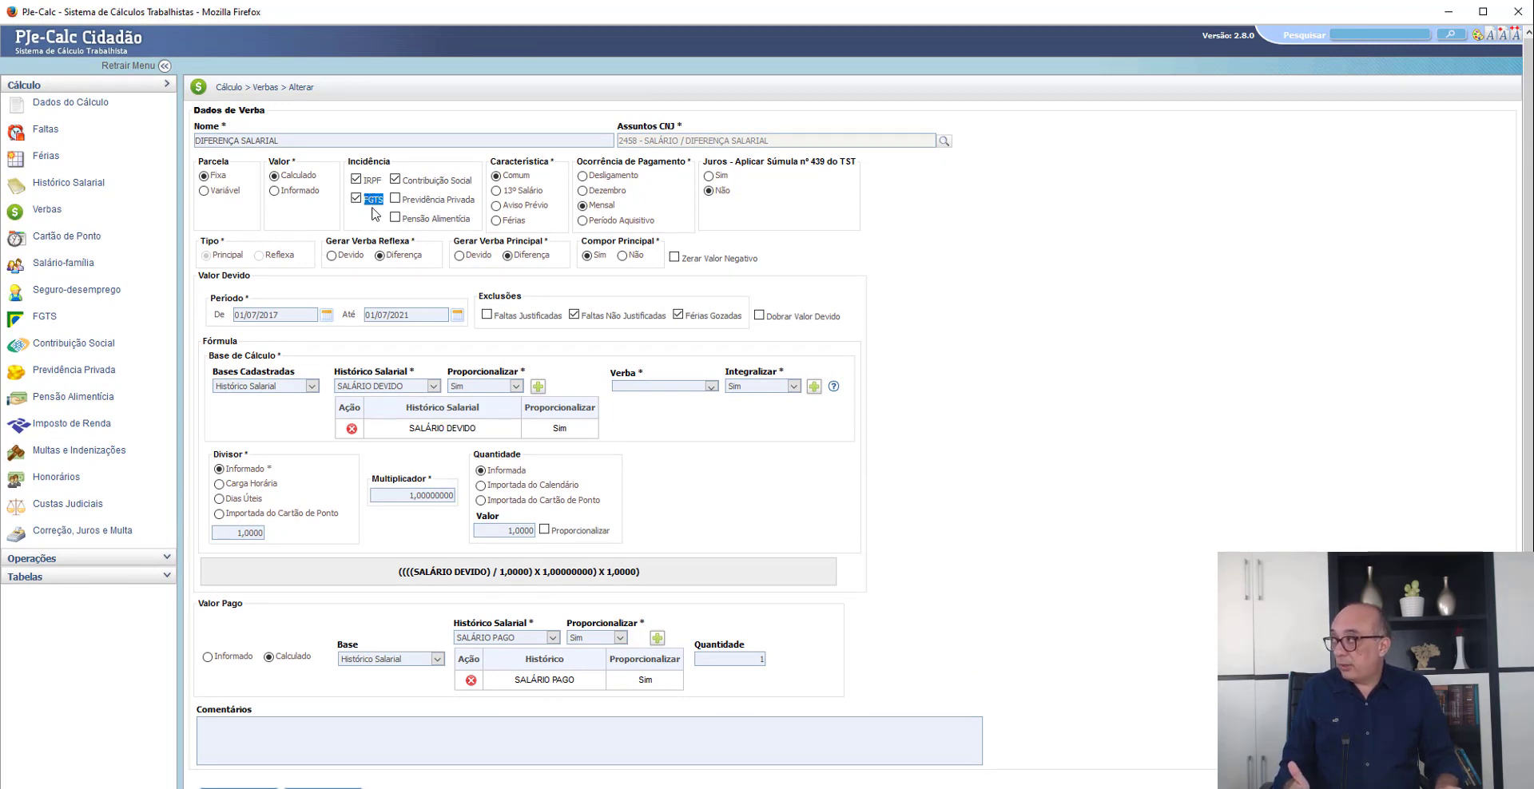
{"action": "scroll", "coordinate": [240, 583], "scroll_direction": "down", "scroll_amount": 3}
{"action": "left_click", "coordinate": [236, 668]}
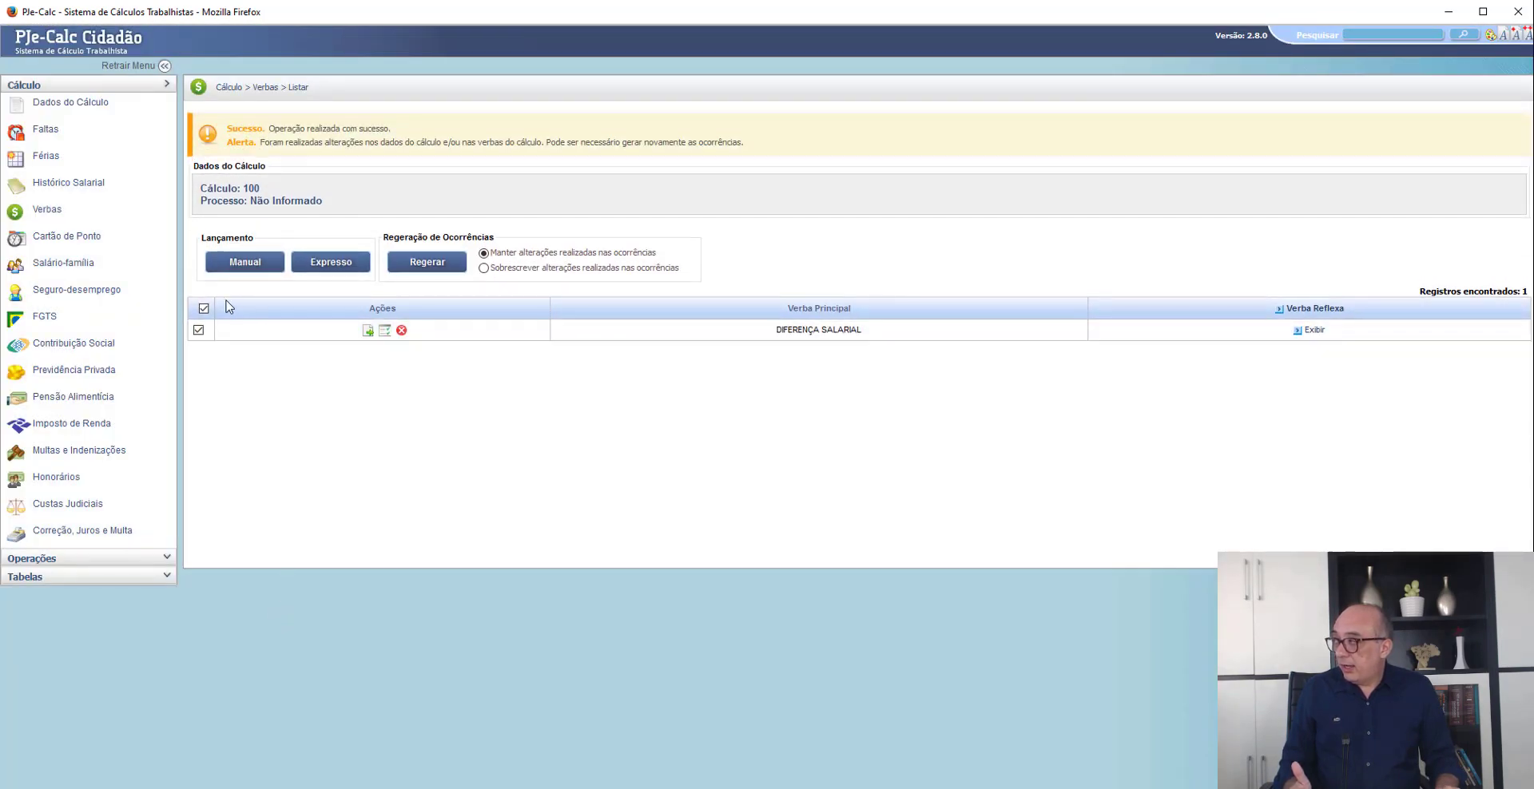
{"action": "left_click", "coordinate": [428, 262]}
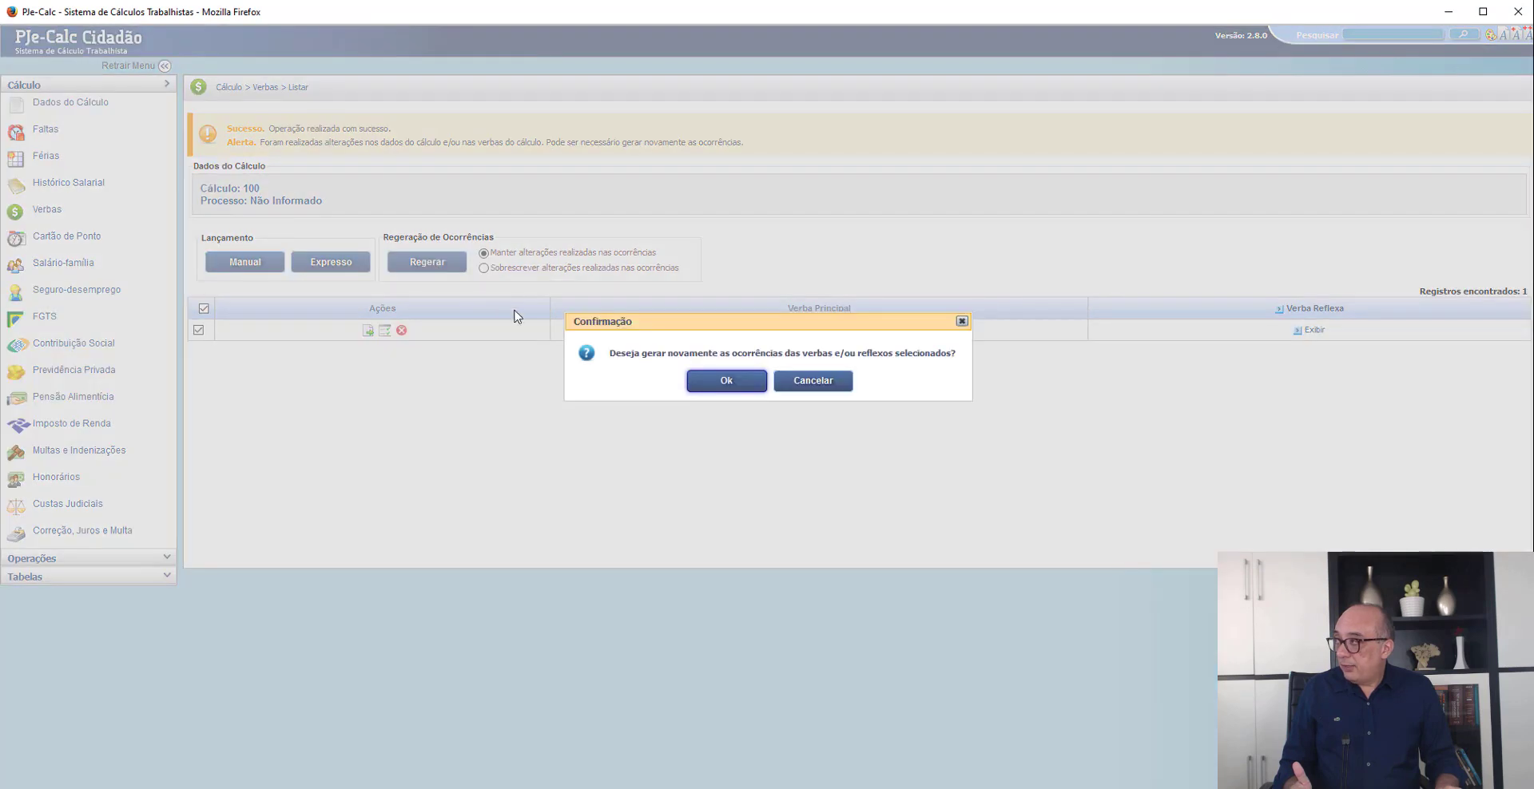
{"action": "left_click", "coordinate": [727, 380]}
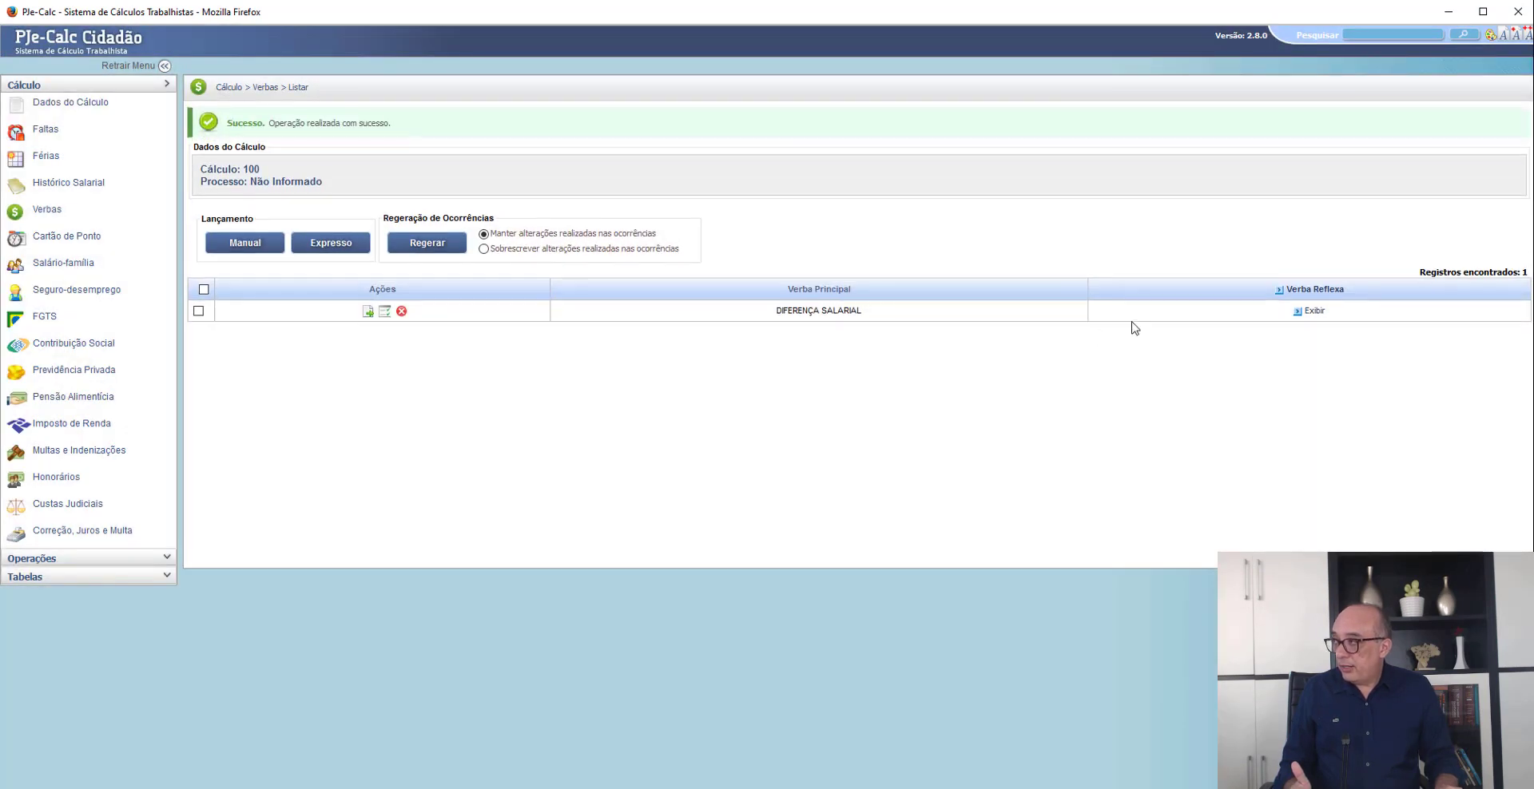
- Display the Verba Reflexa options available for DIFERENÇA SALARIAL
{"action": "left_click", "coordinate": [1315, 311]}
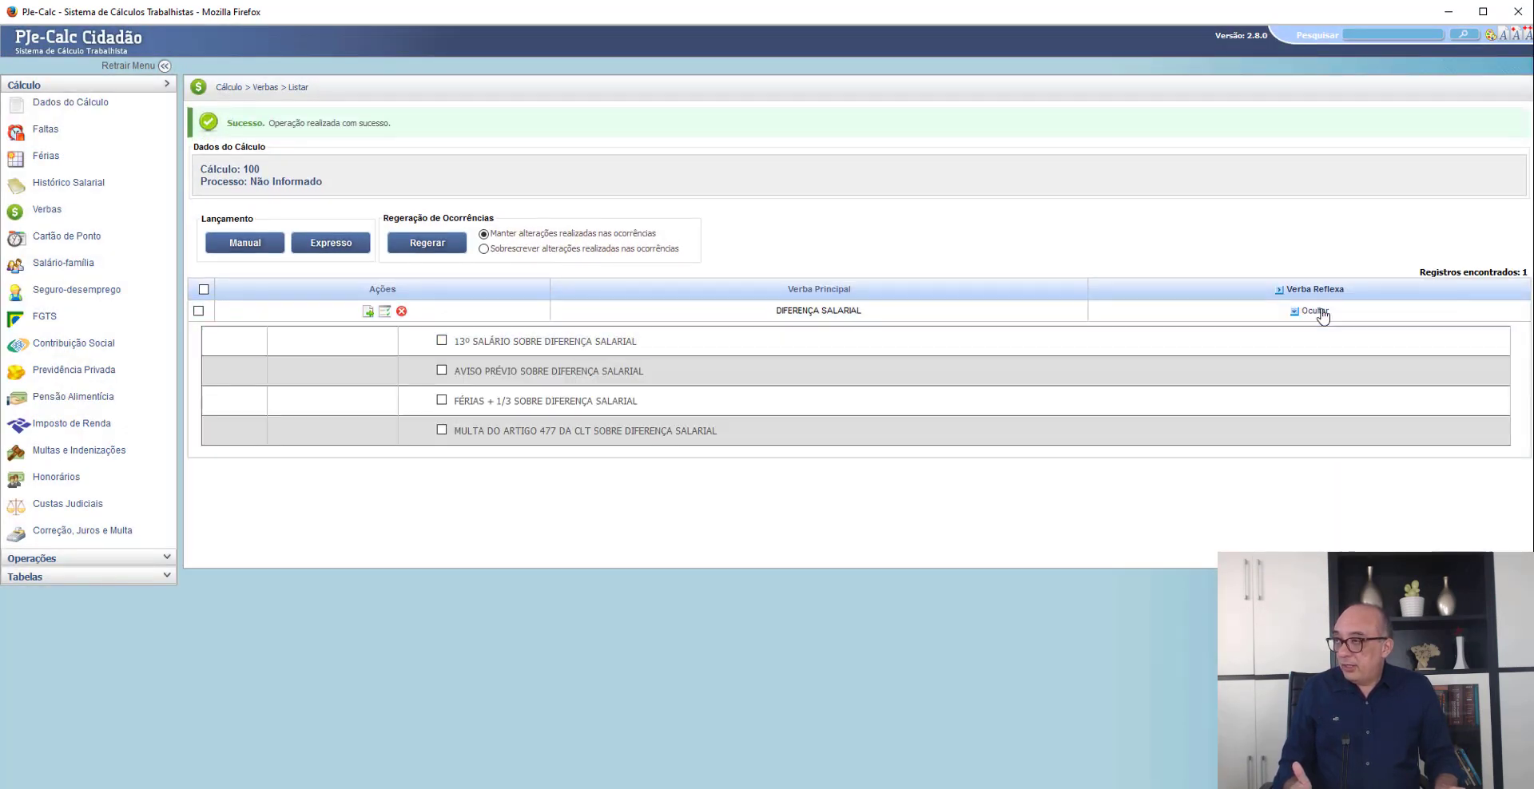
{"action": "left_click", "coordinate": [1315, 312]}
{"action": "left_click", "coordinate": [1315, 311]}
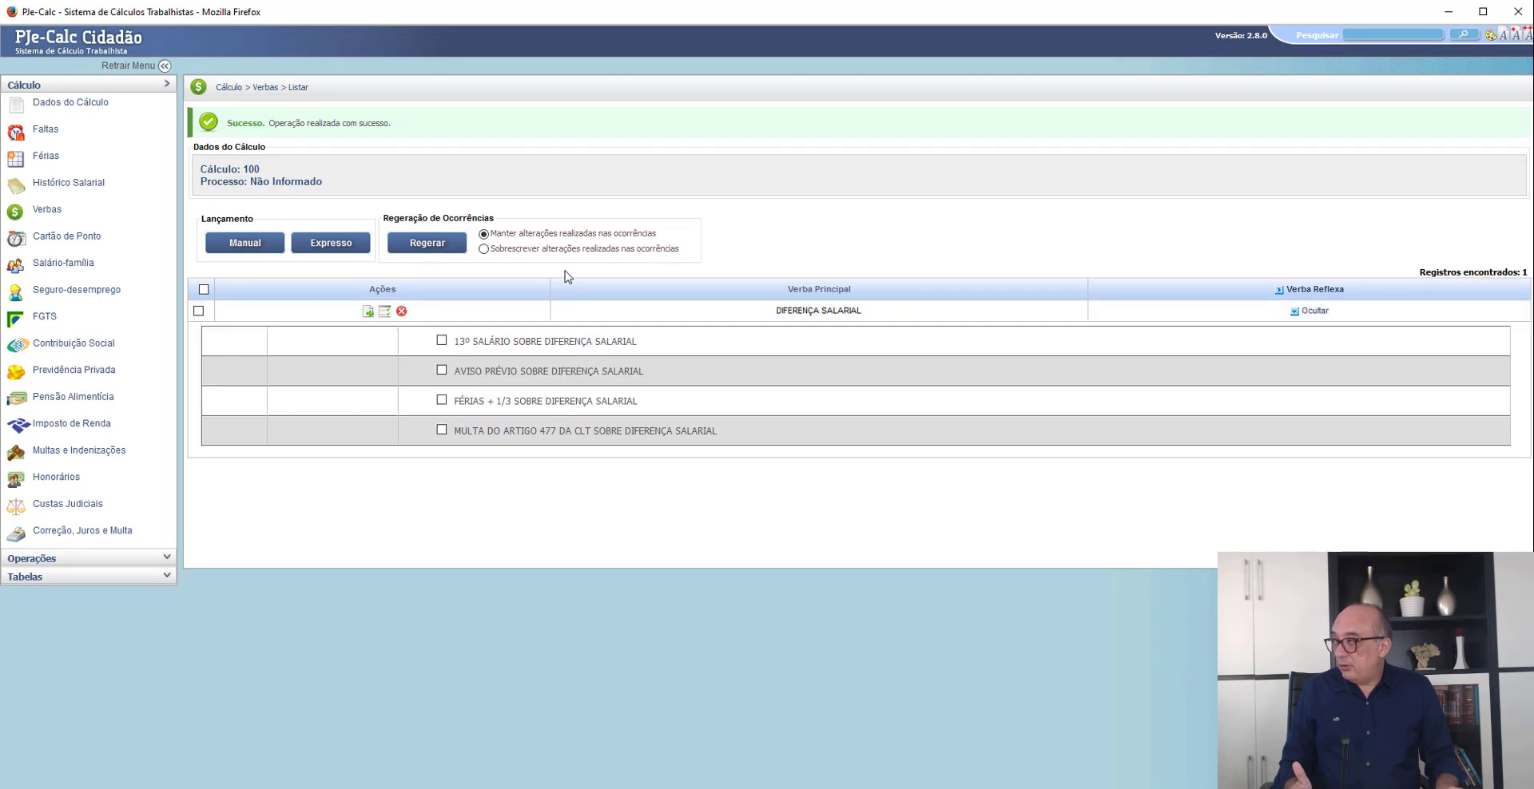
- Switch to the Petição inicial PDF in Chrome and highlight "13º salários" among the reflexes claimed under Diferença Salarial
{"action": "key", "text": "alt+Tab"}
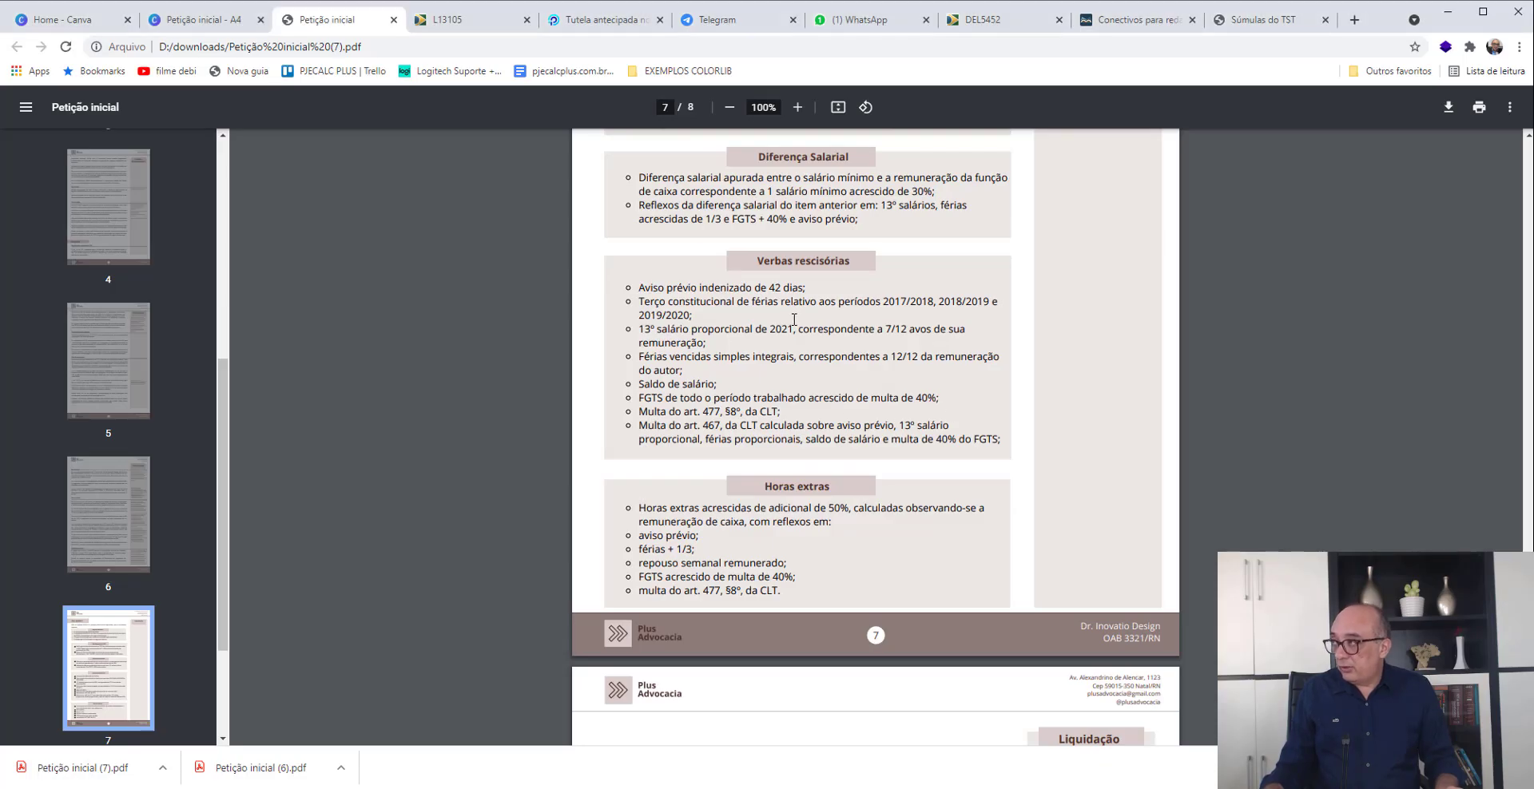
{"action": "scroll", "coordinate": [794, 319], "scroll_direction": "up", "scroll_amount": 2}
{"action": "scroll", "coordinate": [781, 336], "scroll_direction": "down", "scroll_amount": 2}
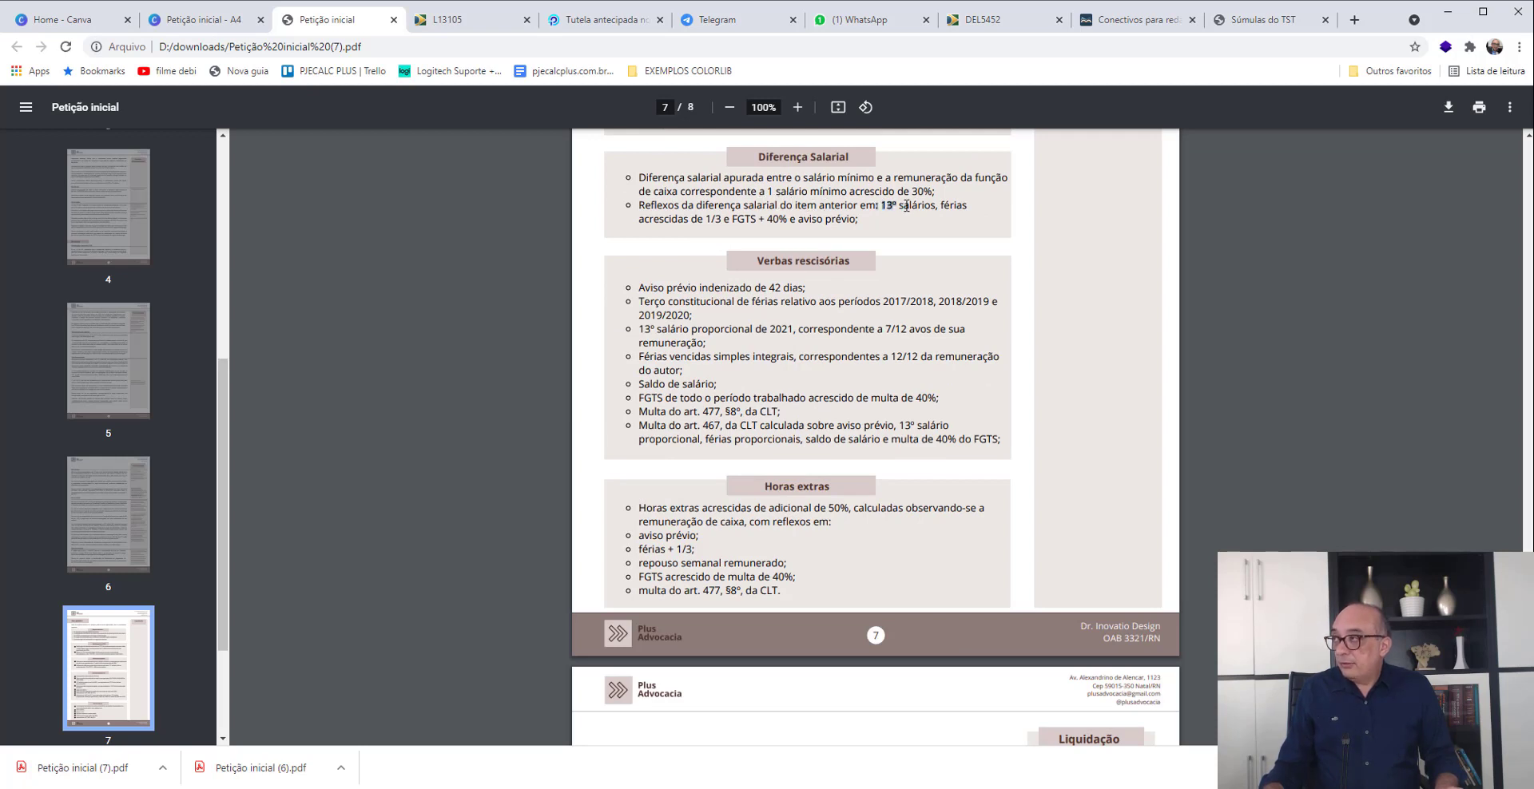
{"action": "left_click_drag", "start_coordinate": [879, 206], "coordinate": [940, 211]}
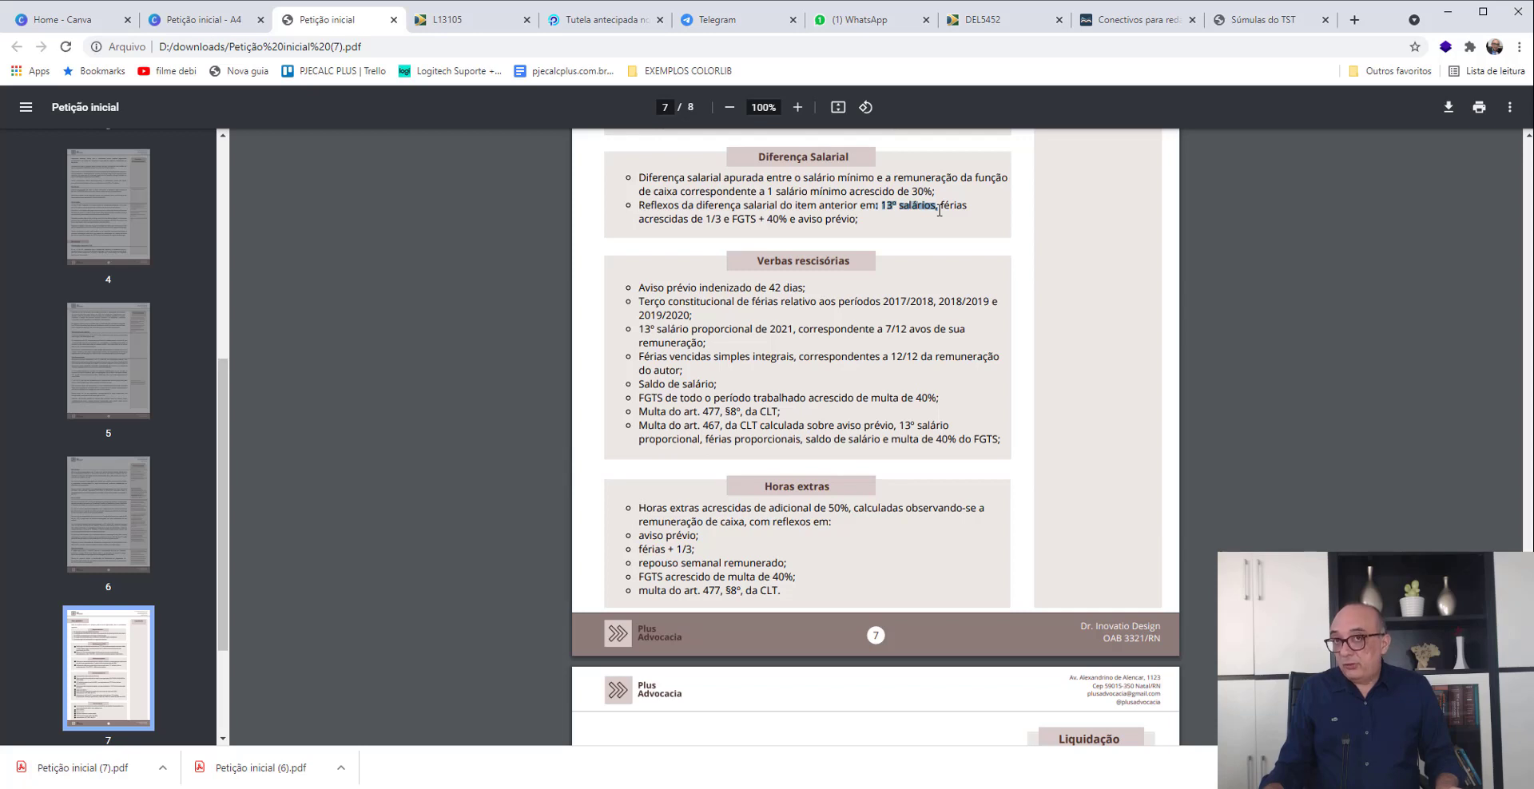
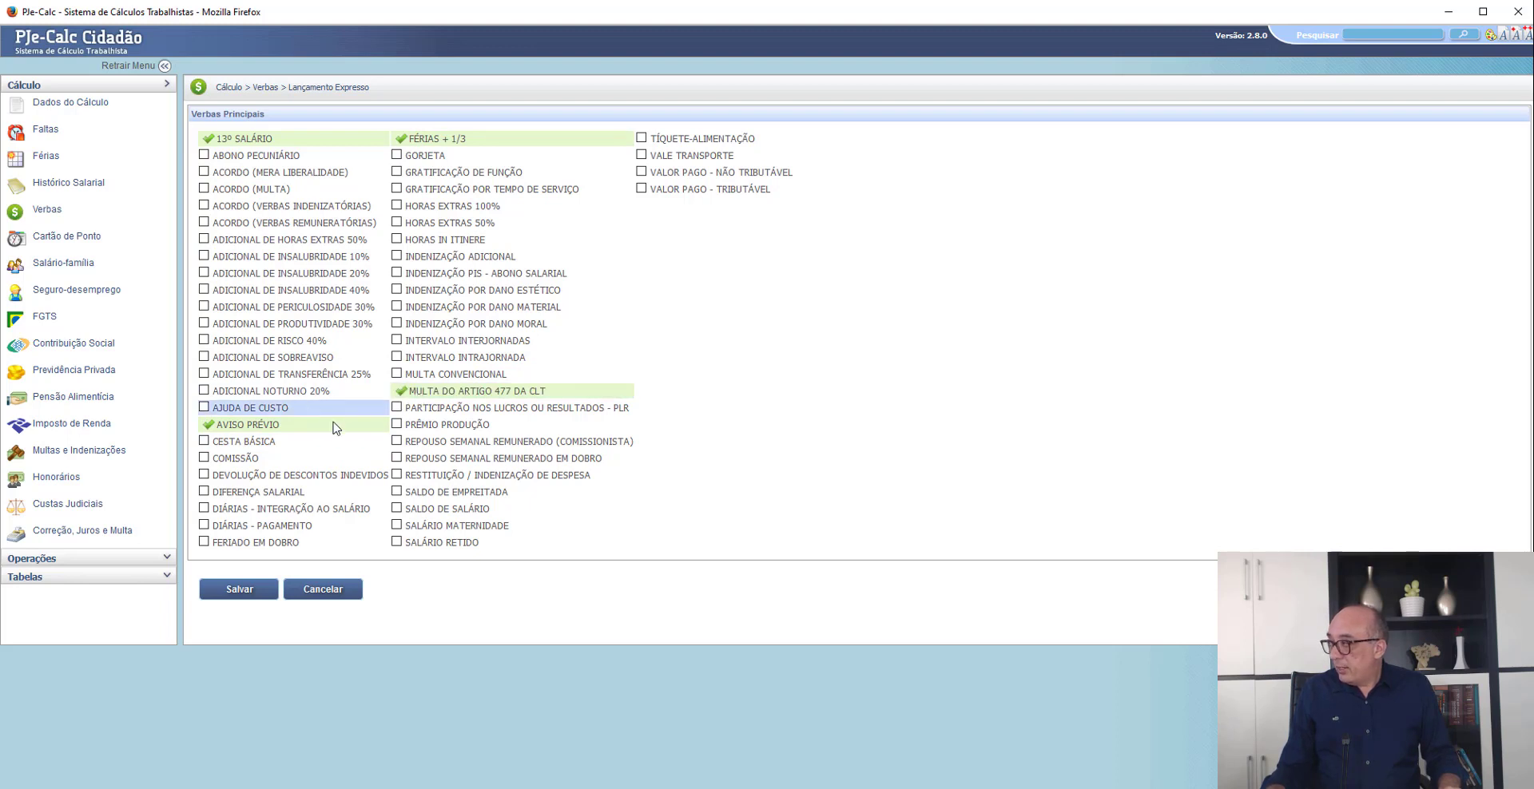
- Include SALDO DE SALÁRIO in the express Verbas selection and save the selected Verbas
{"action": "left_click", "coordinate": [397, 510]}
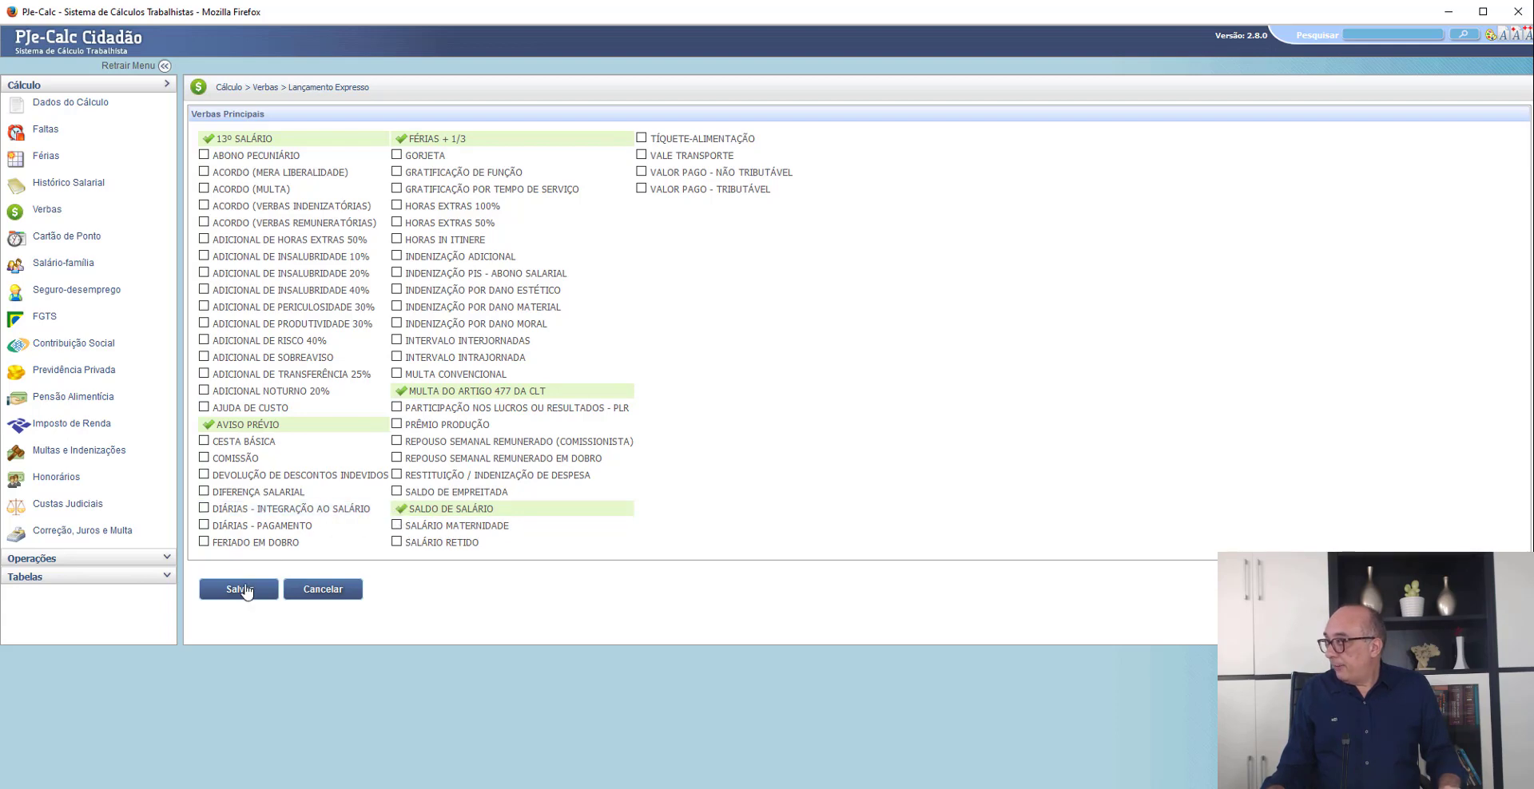
{"action": "left_click", "coordinate": [245, 591]}
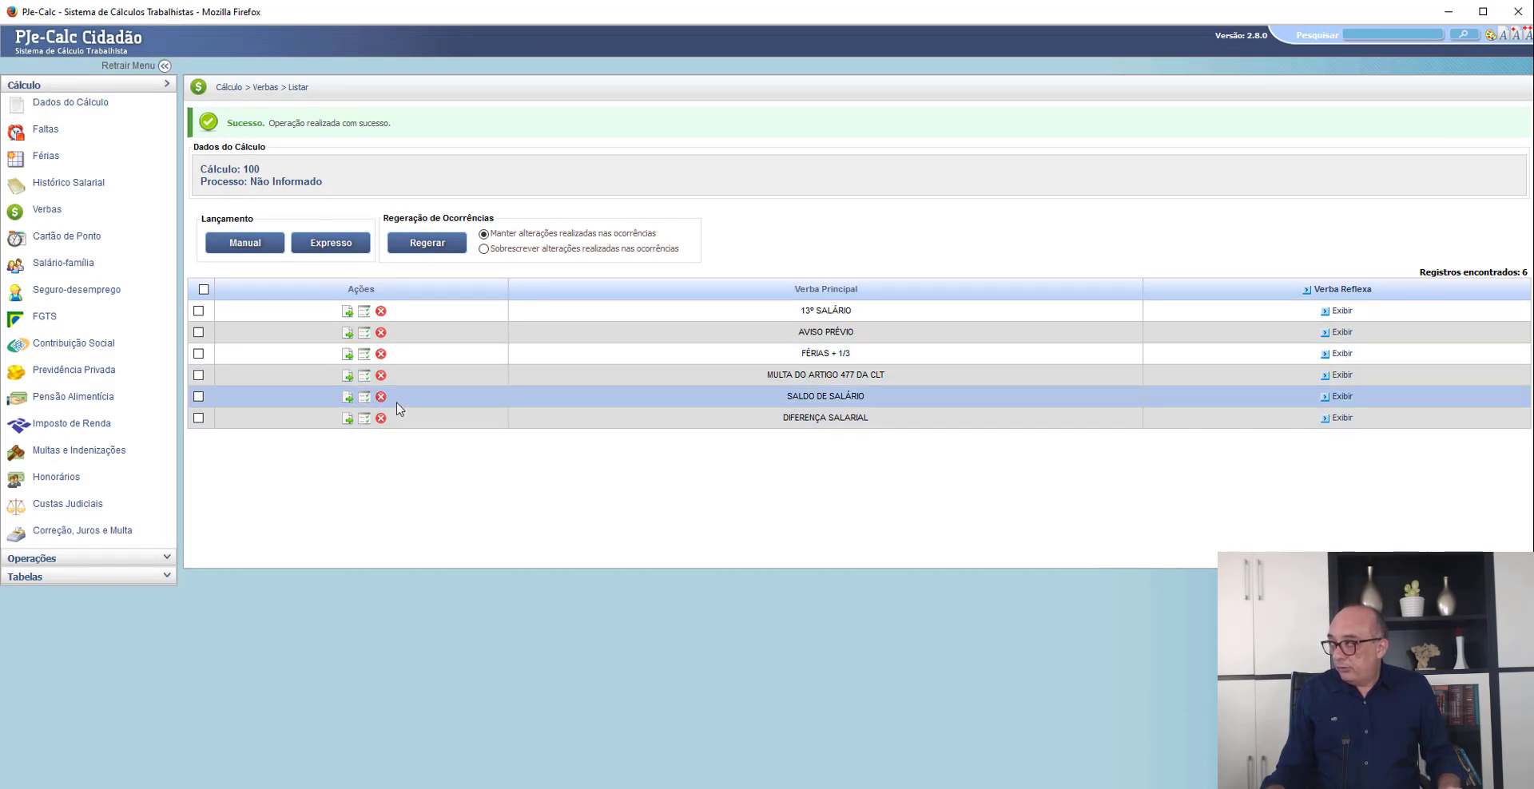
- Add SALÁRIO PAGO as the Histórico Salarial base of 13º SALÁRIO with Proporcionalizar set to Não, save it, and recheck its parameters
{"action": "left_click", "coordinate": [348, 313]}
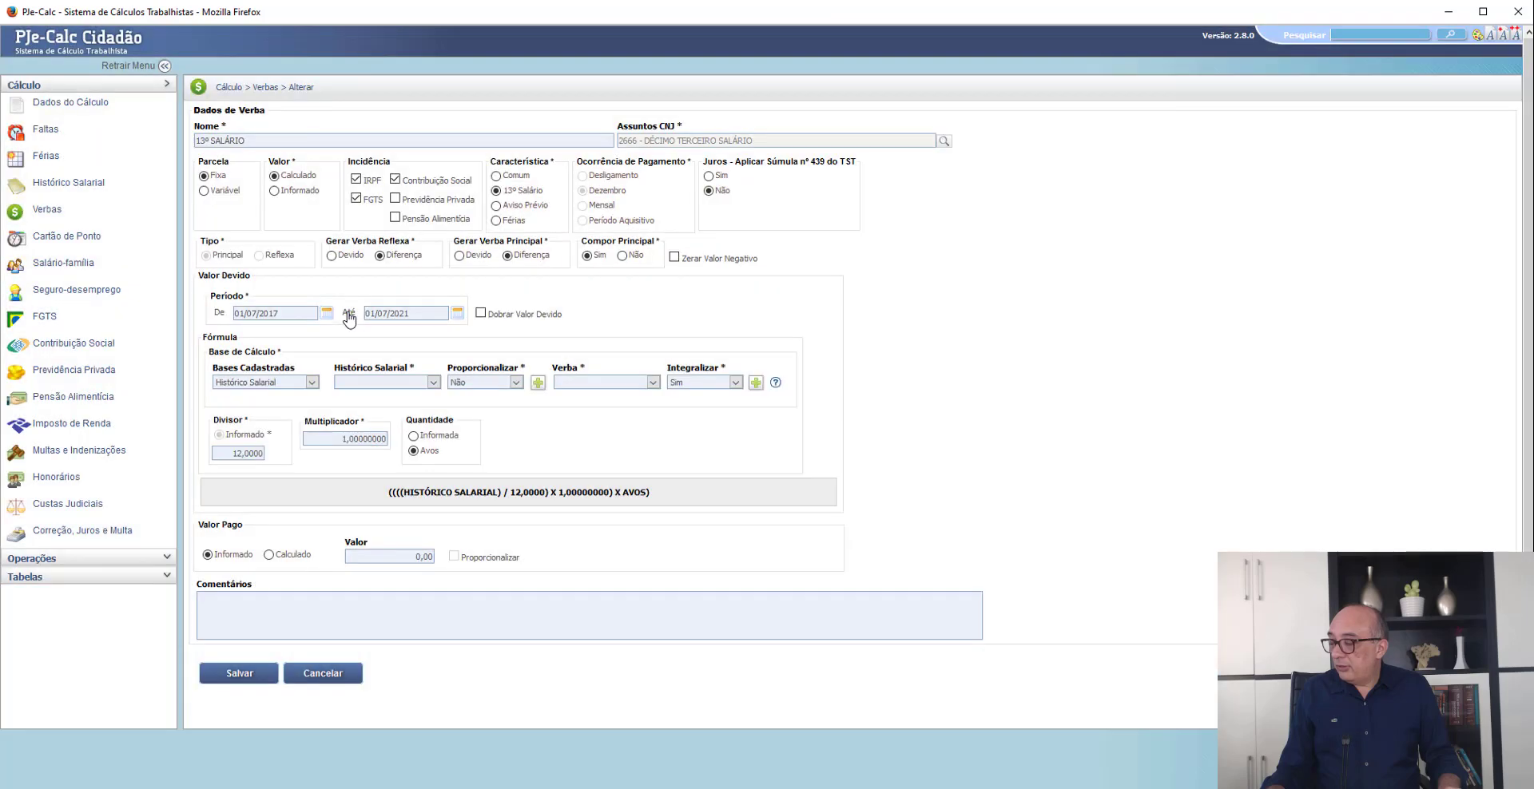
{"action": "left_click", "coordinate": [364, 383]}
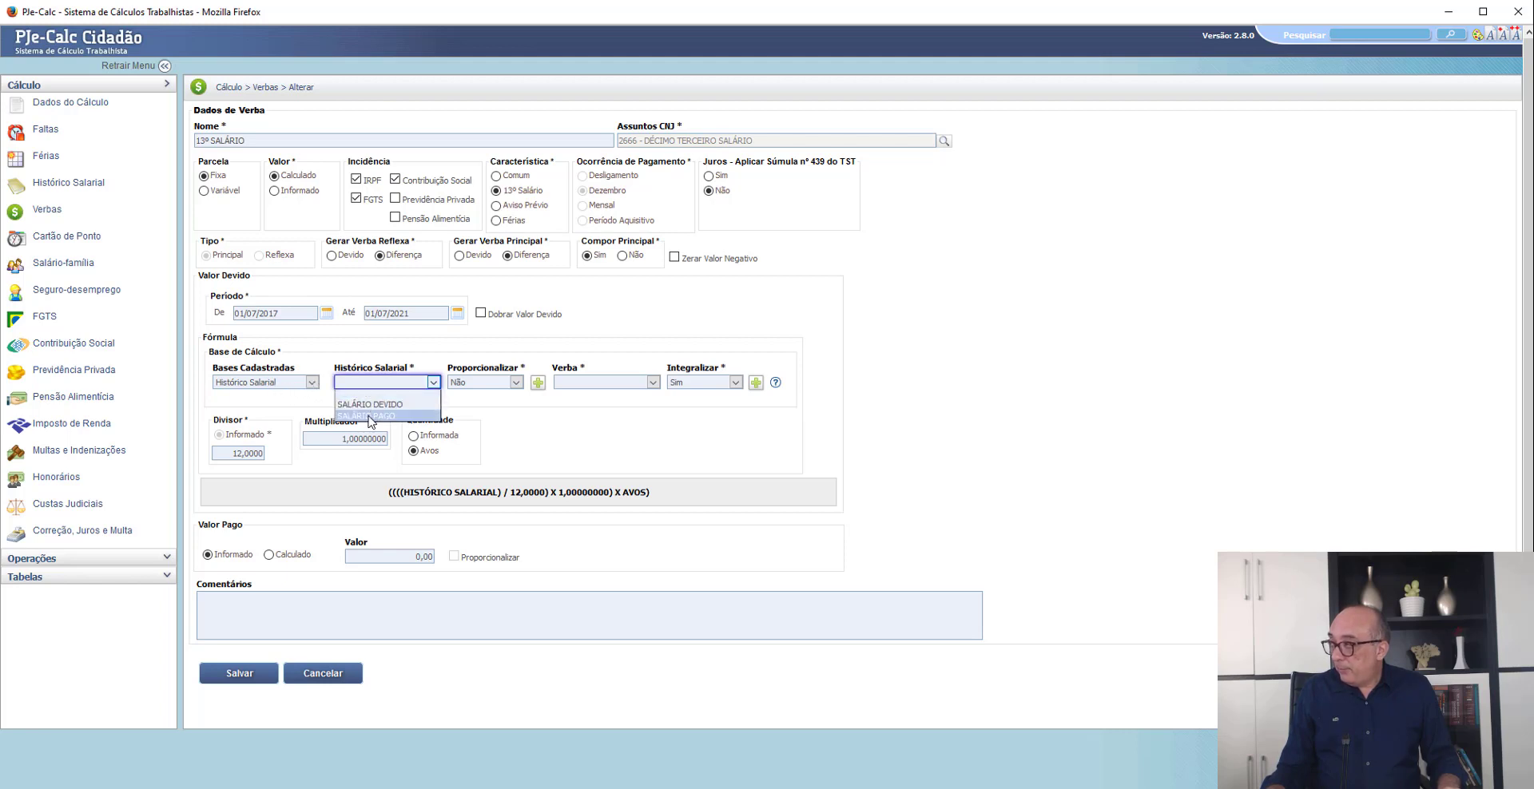
{"action": "left_click", "coordinate": [370, 416]}
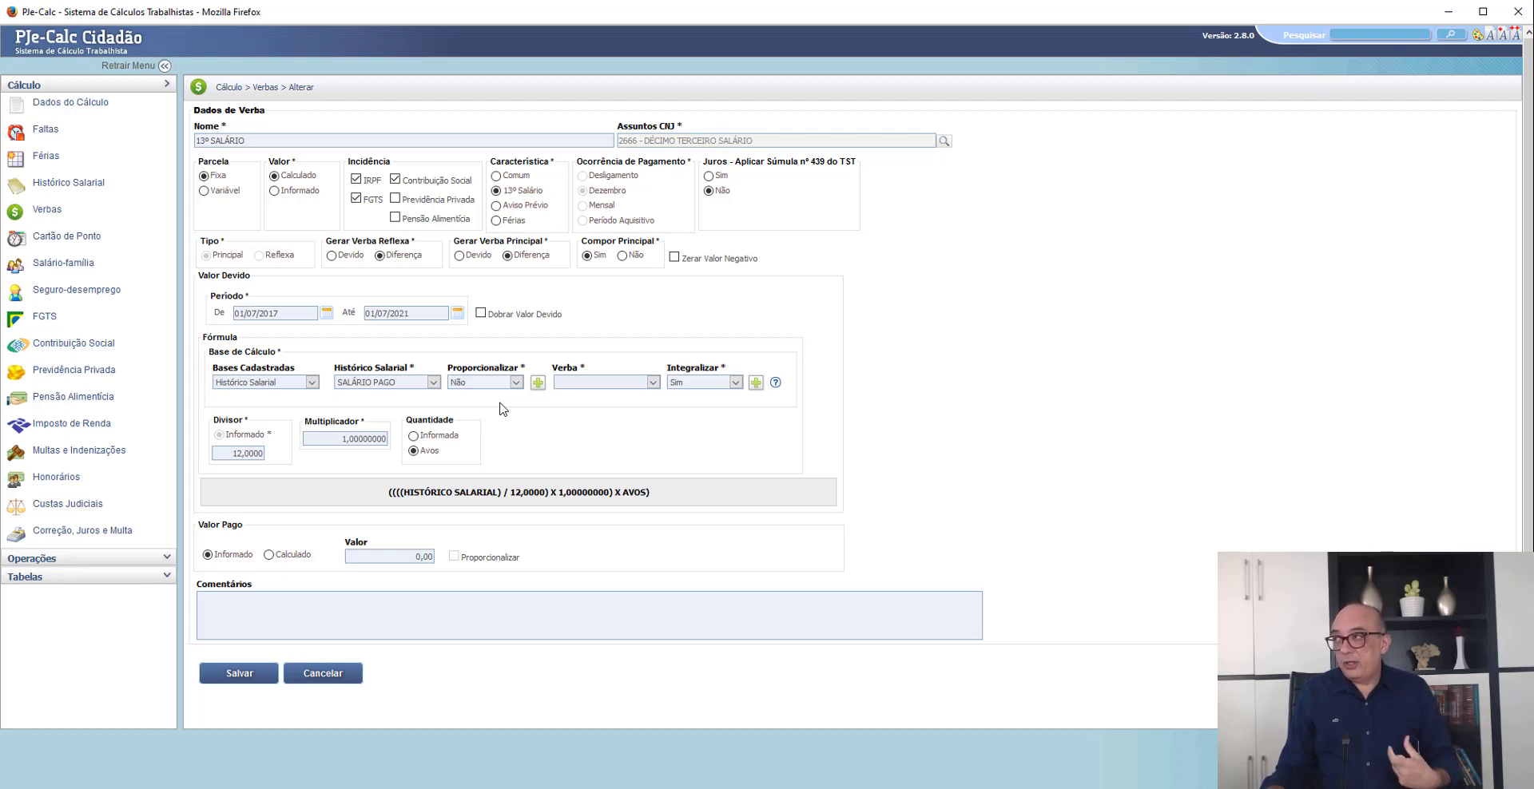
{"action": "left_click", "coordinate": [538, 383]}
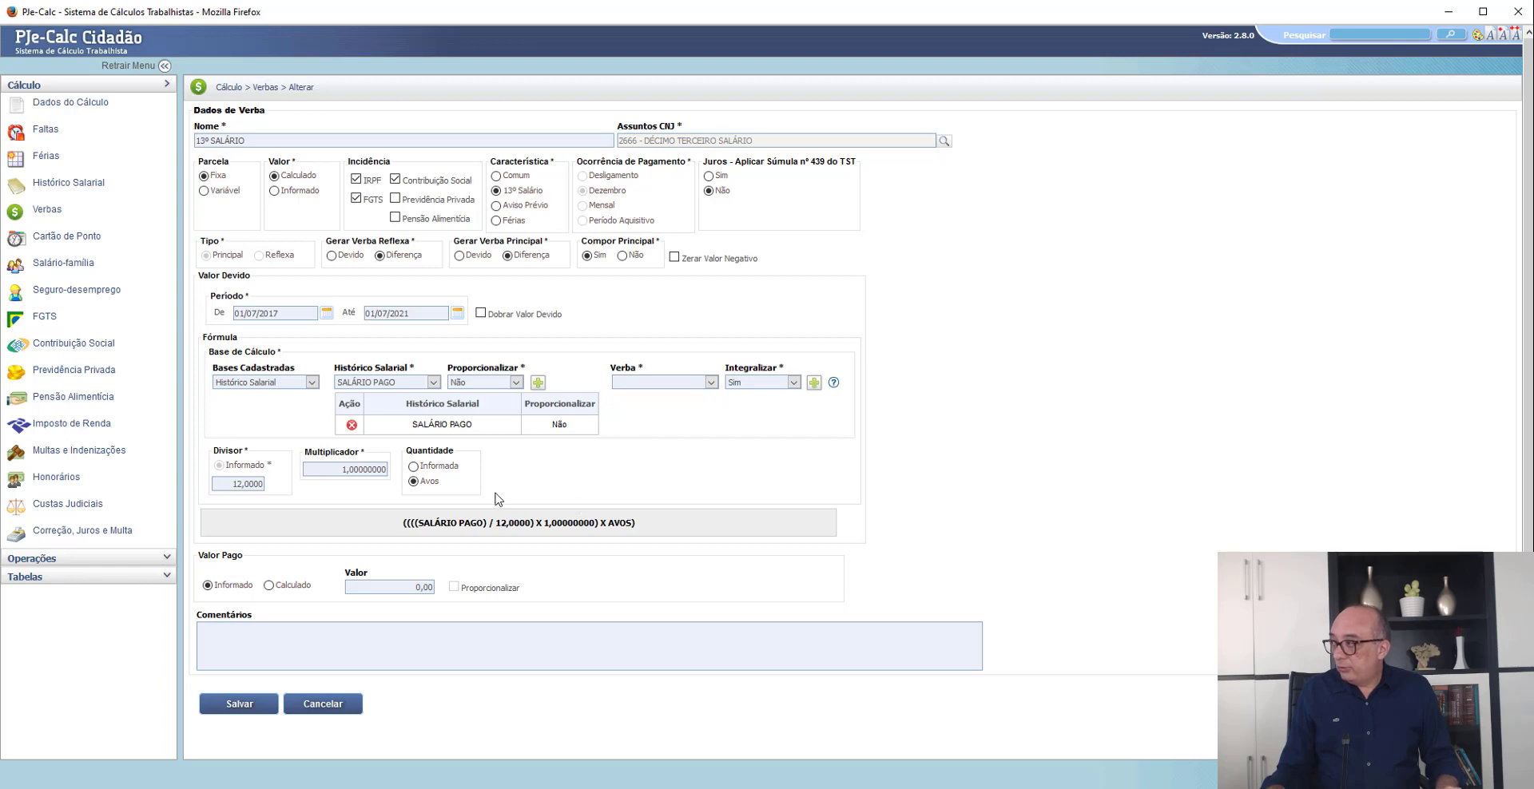
{"action": "left_click", "coordinate": [240, 705]}
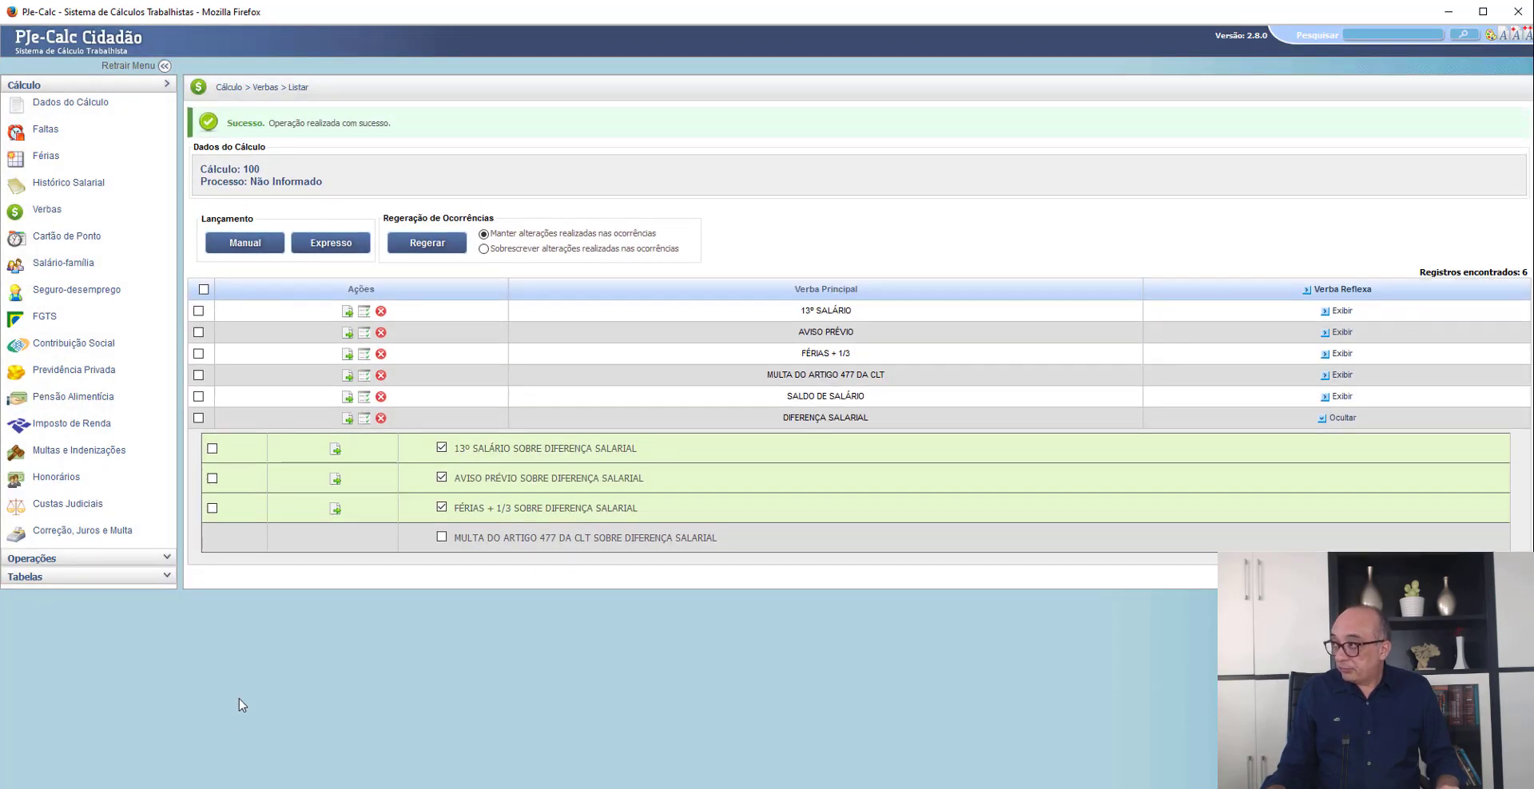
{"action": "left_click", "coordinate": [348, 311]}
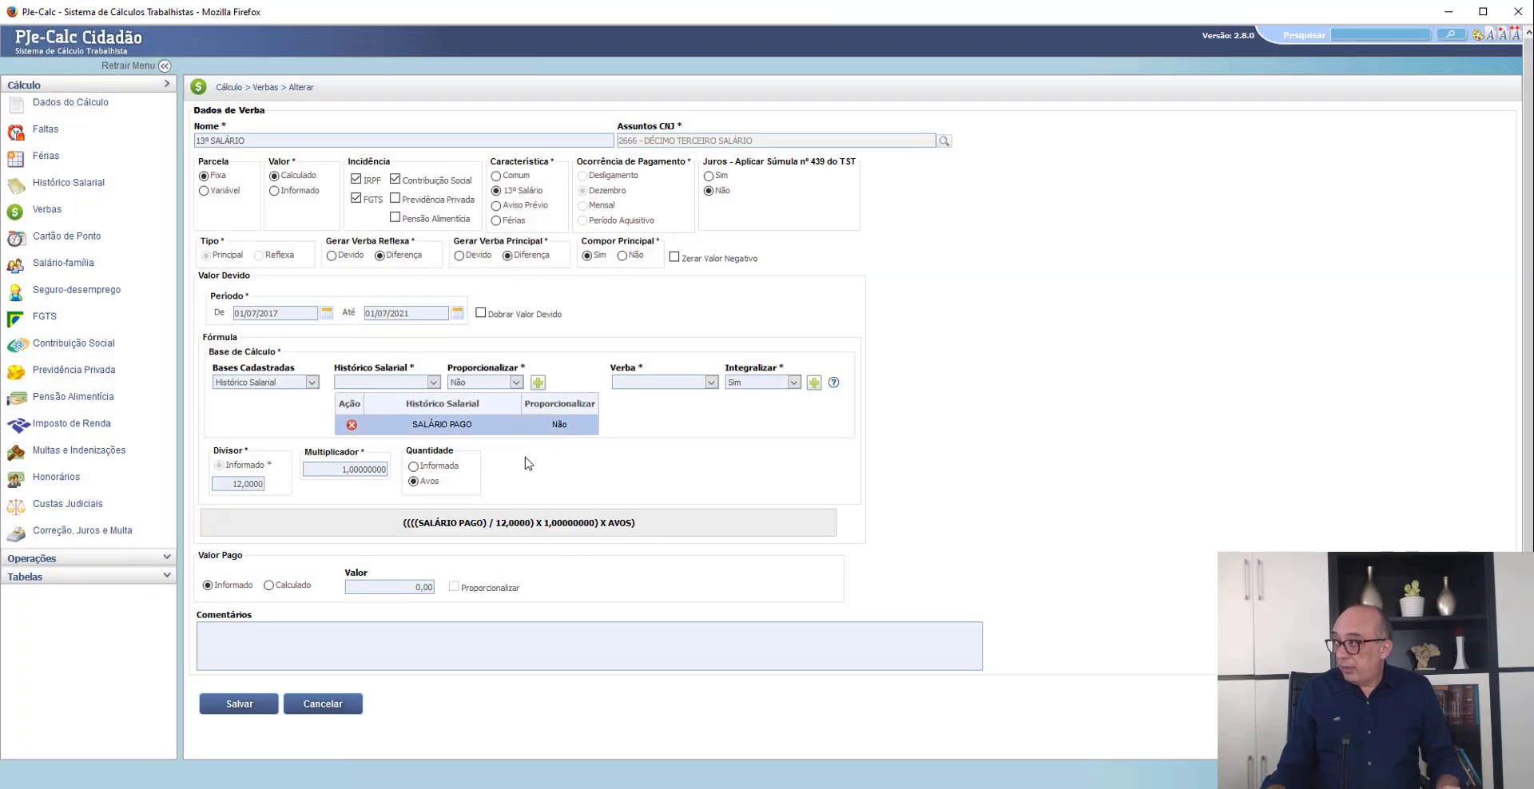
{"action": "left_click", "coordinate": [323, 705]}
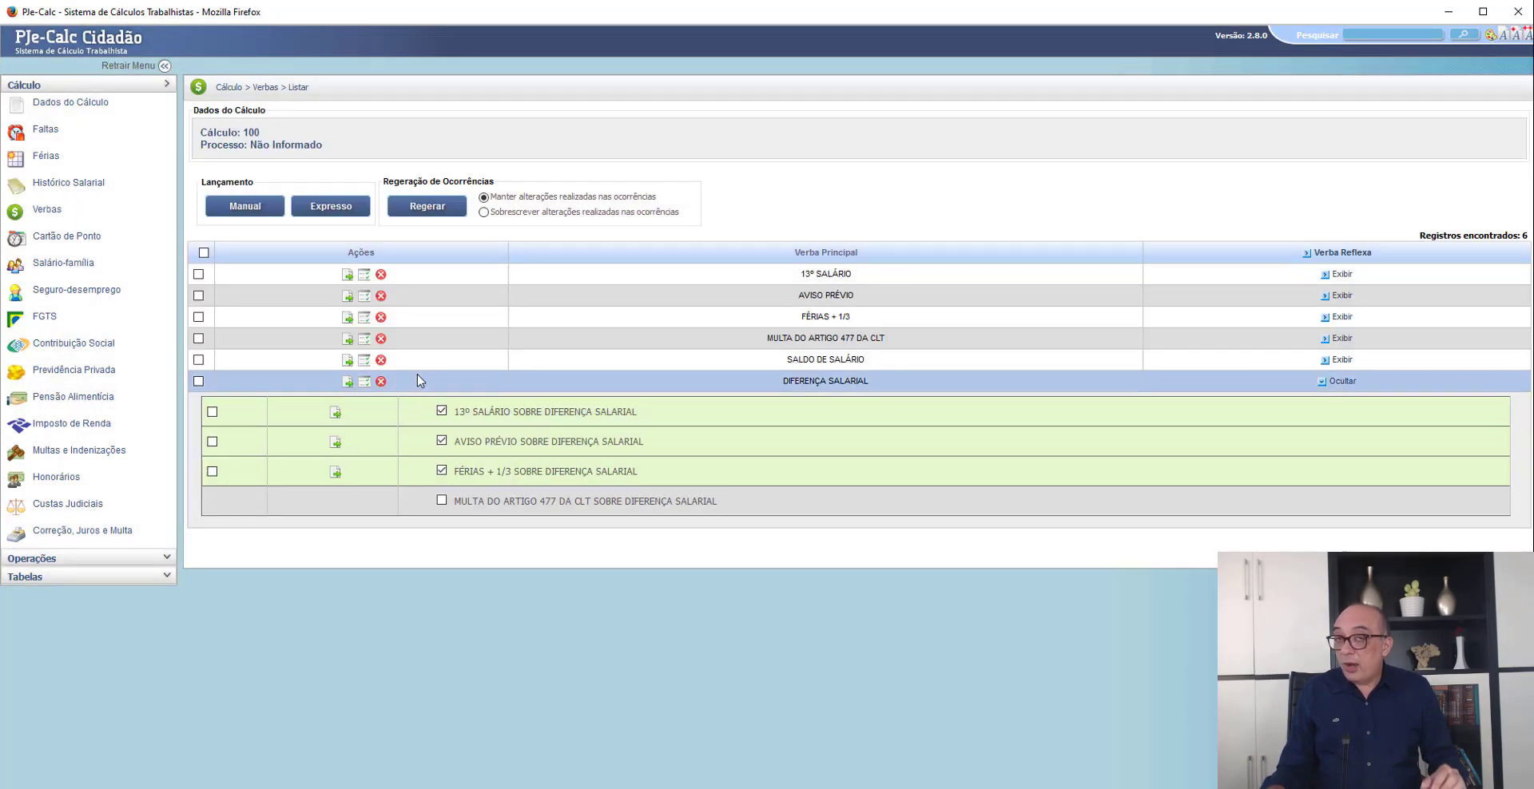
- Switch to the Petição inicial PDF in Chrome and highlight the proportional 13º salário claim for 2021 under Verbas rescisórias
{"action": "key", "text": "alt+Tab"}
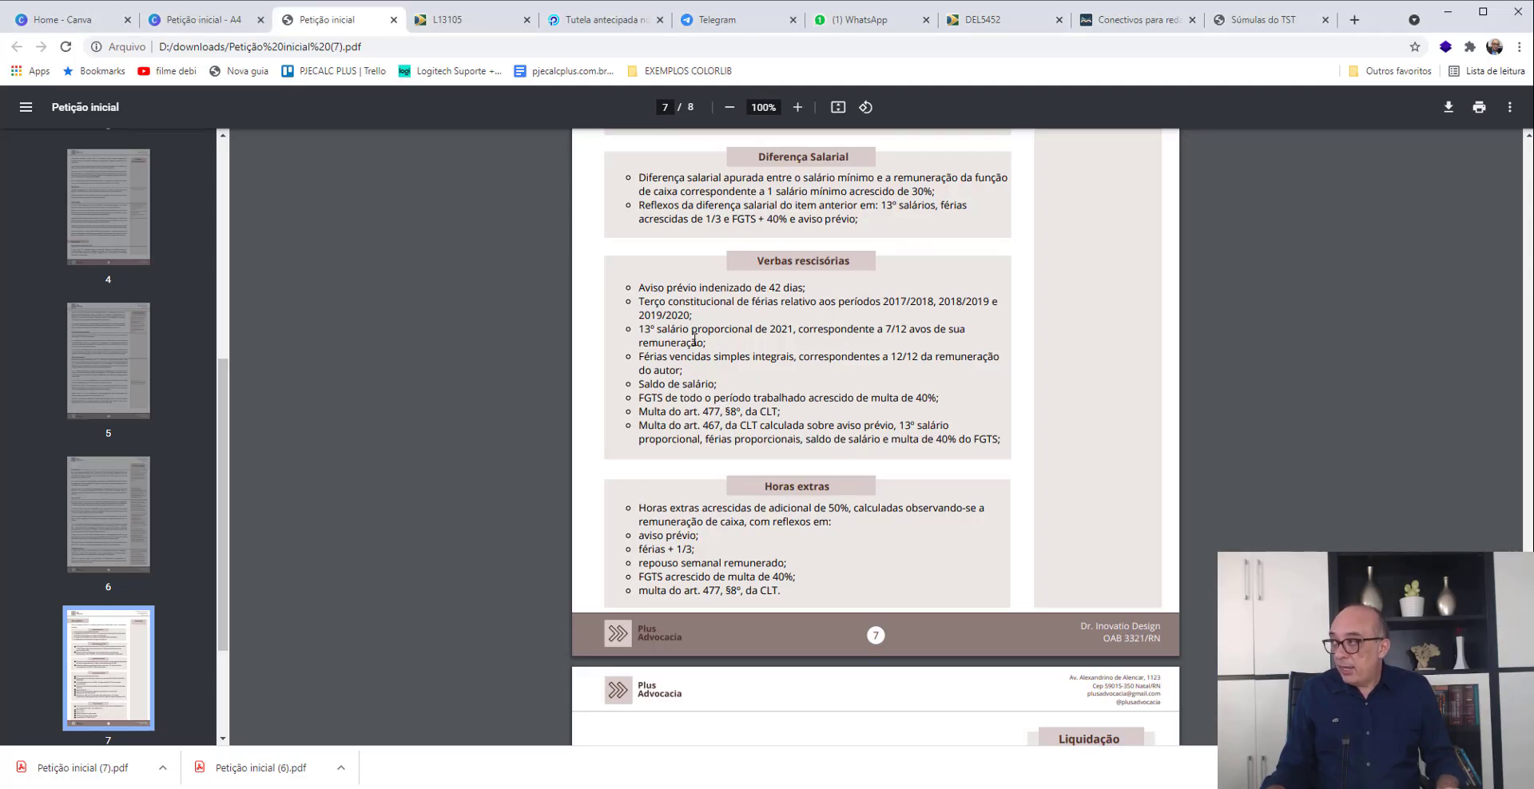
{"action": "left_click_drag", "start_coordinate": [644, 329], "coordinate": [957, 330]}
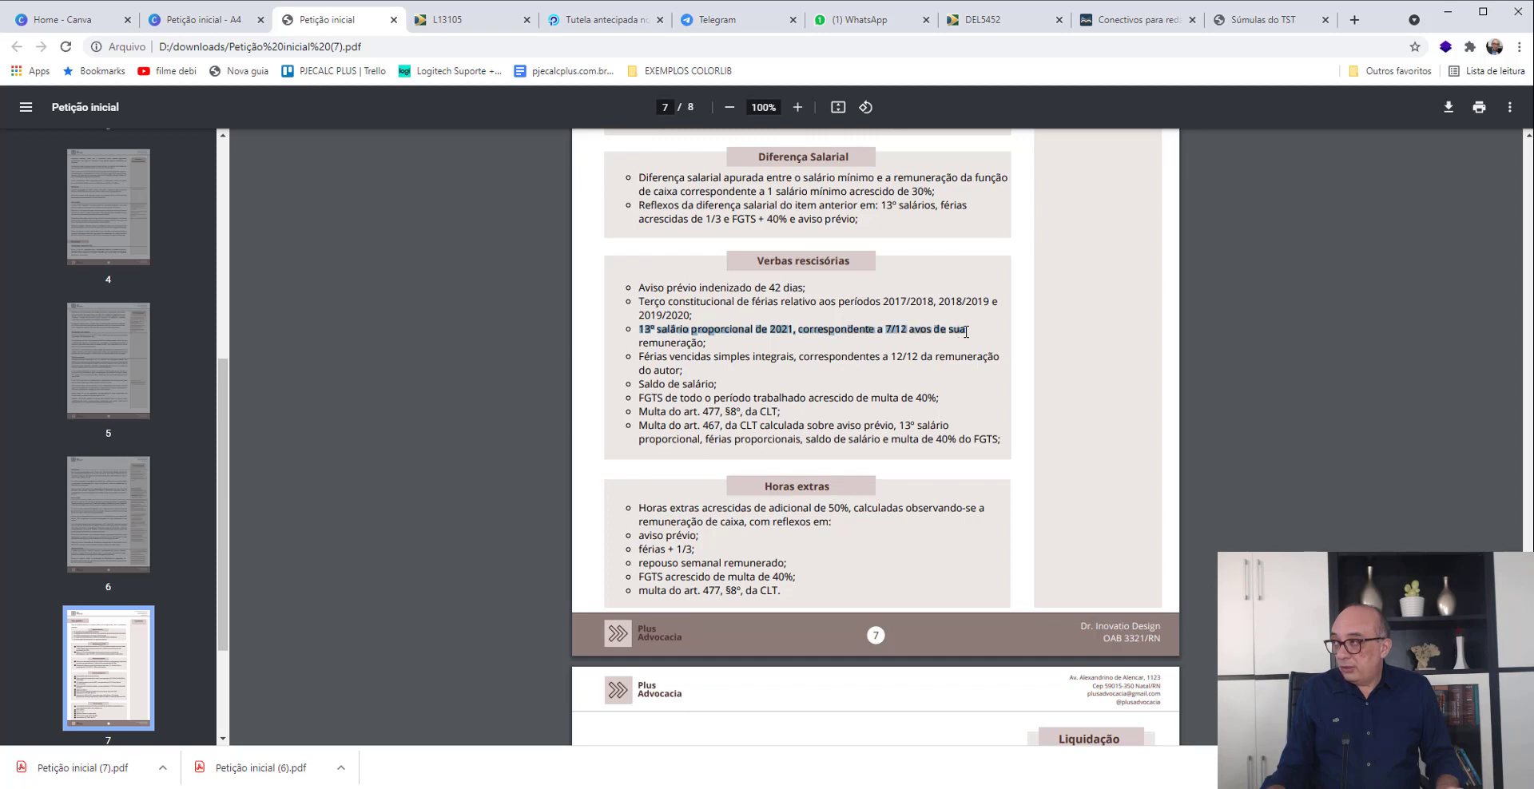
{"action": "key", "text": "alt+Tab"}
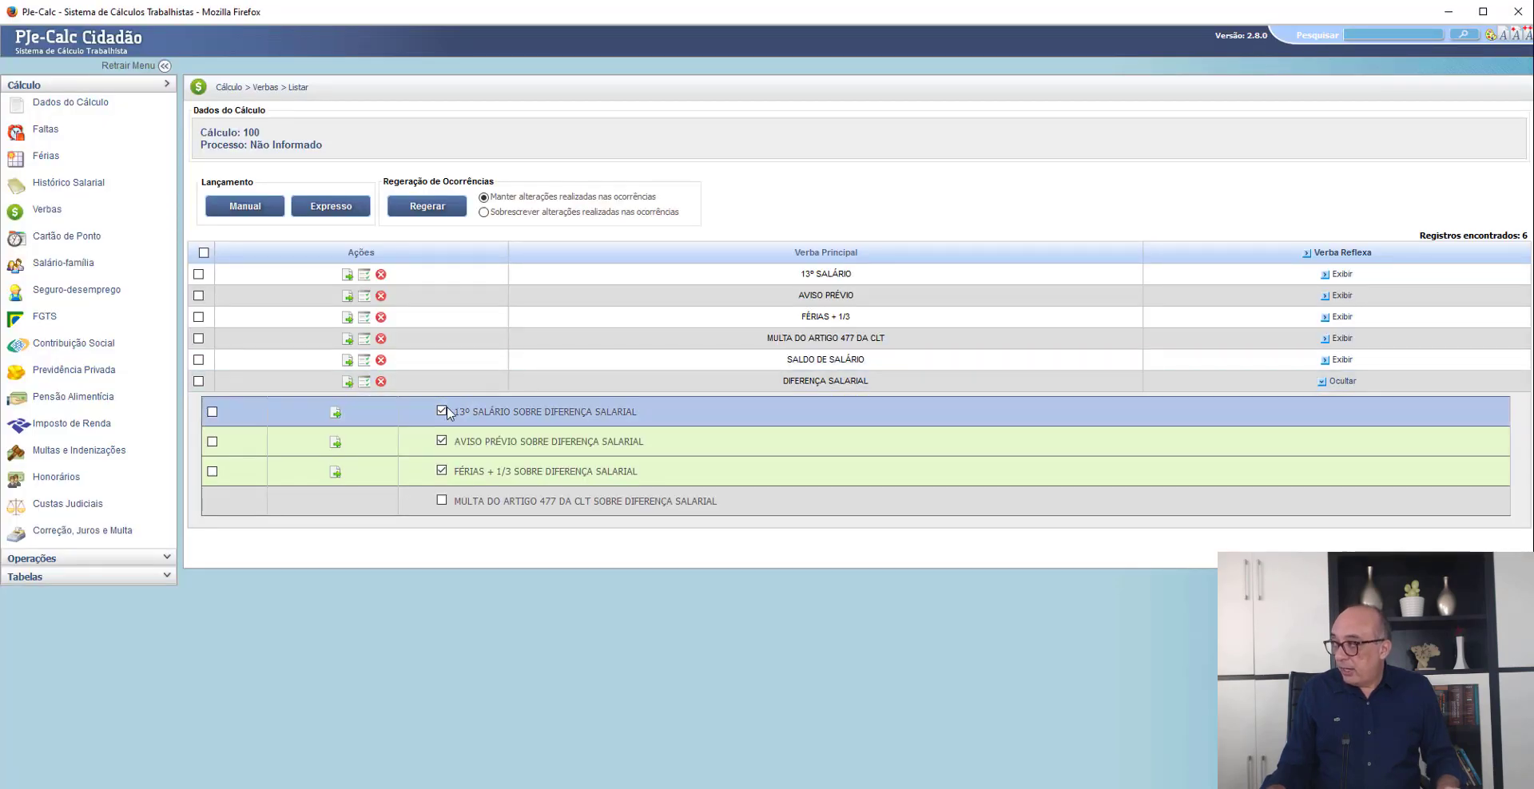
- Deactivate the 13º SALÁRIO occurrences for 2017, 2018, 2019 and 2020, leaving only 01/07/2021 active, and save
{"action": "left_click", "coordinate": [364, 276]}
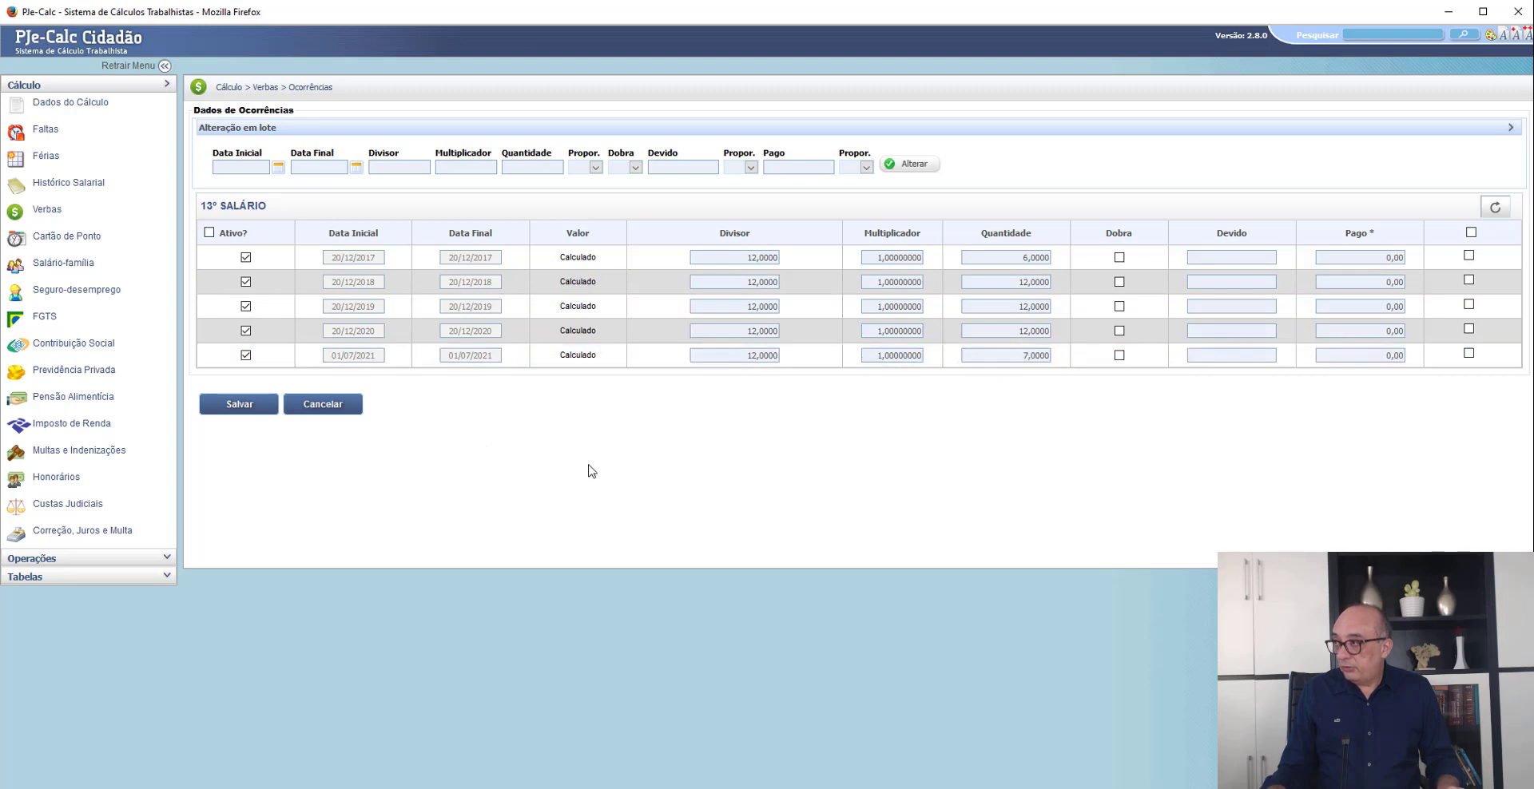
{"action": "left_click", "coordinate": [246, 257]}
{"action": "left_click", "coordinate": [246, 282]}
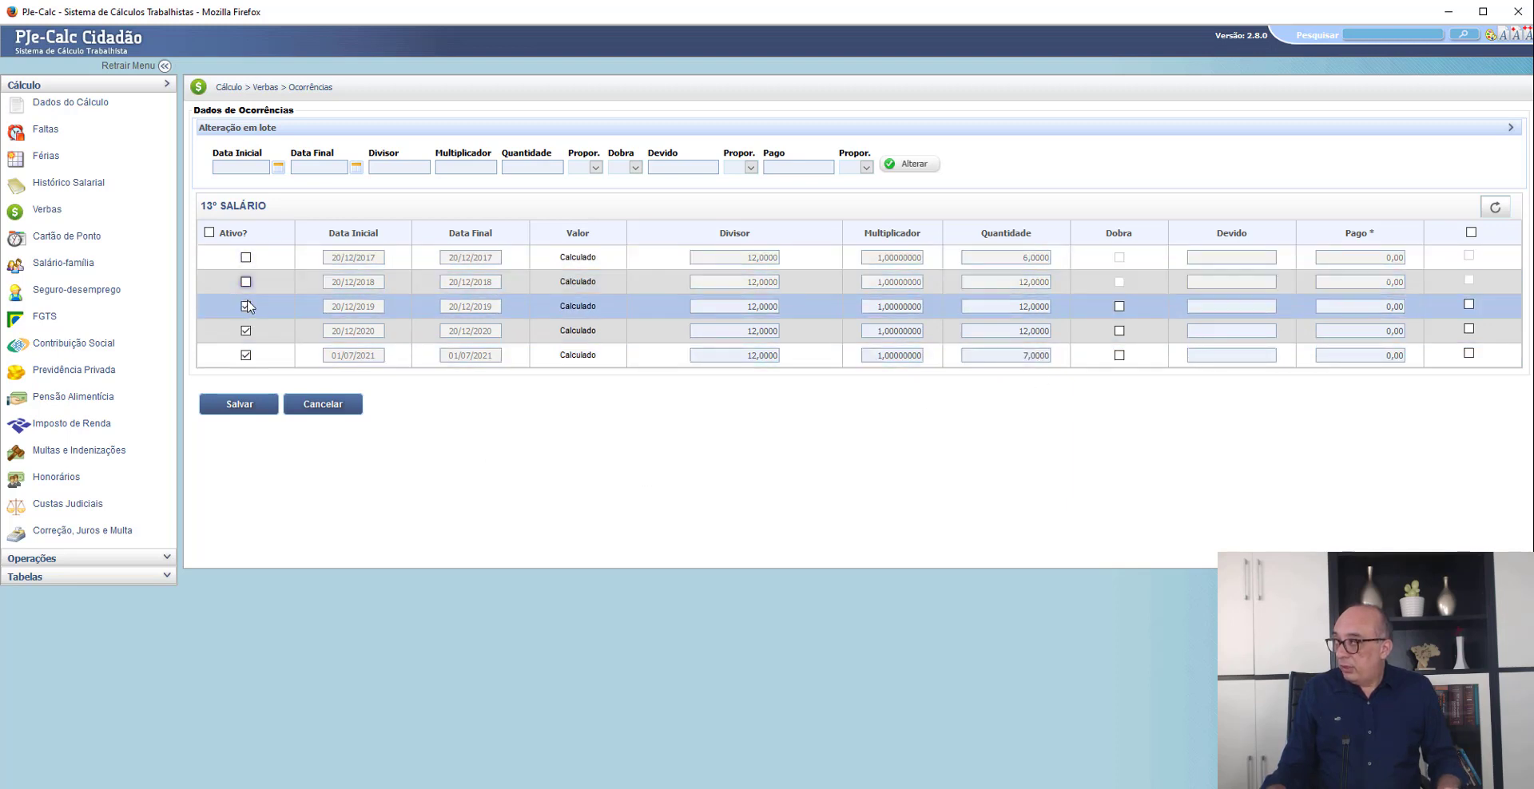
{"action": "left_click", "coordinate": [246, 306]}
{"action": "left_click", "coordinate": [247, 331]}
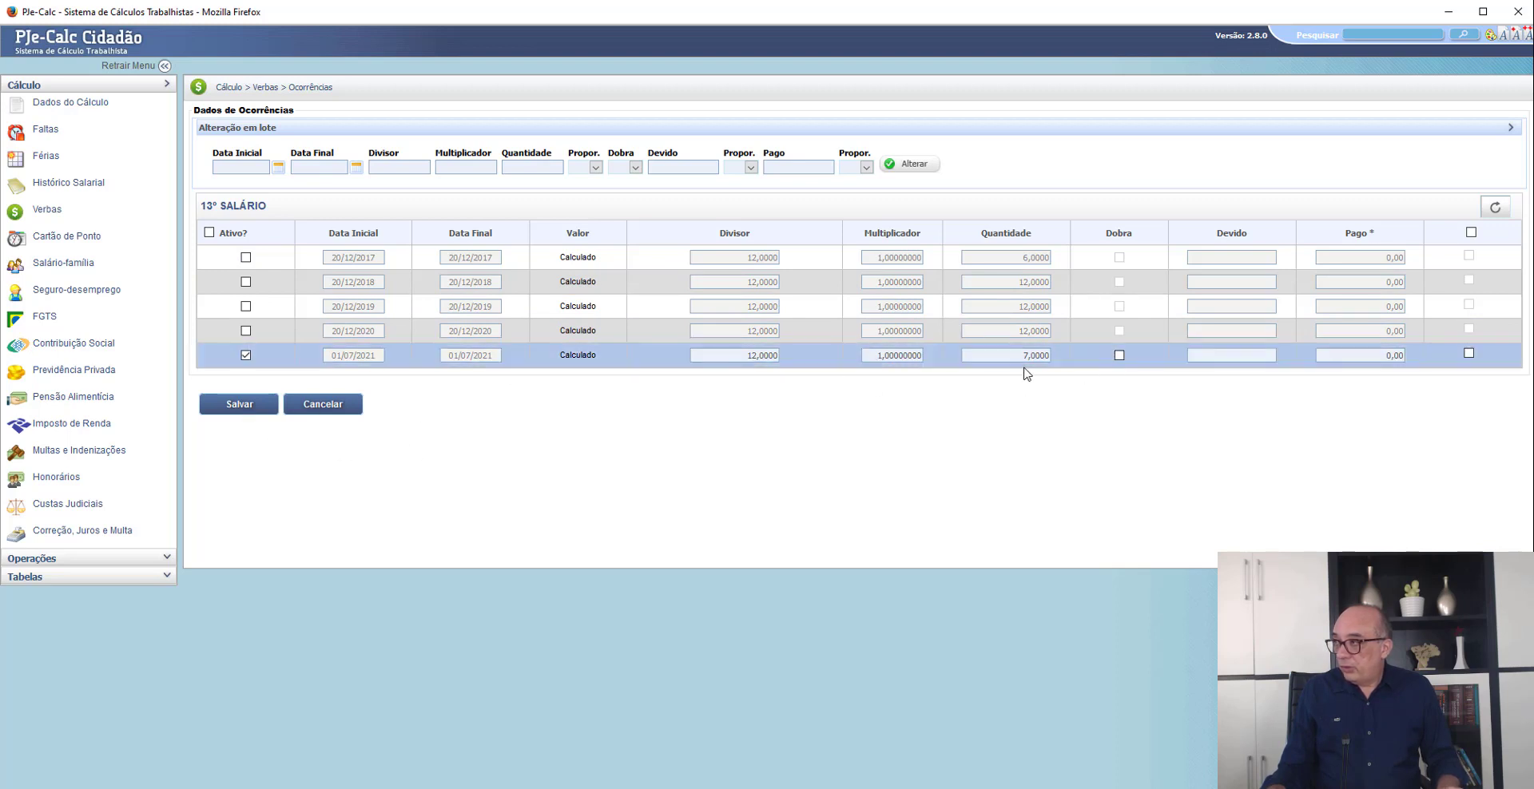
{"action": "left_click", "coordinate": [256, 414]}
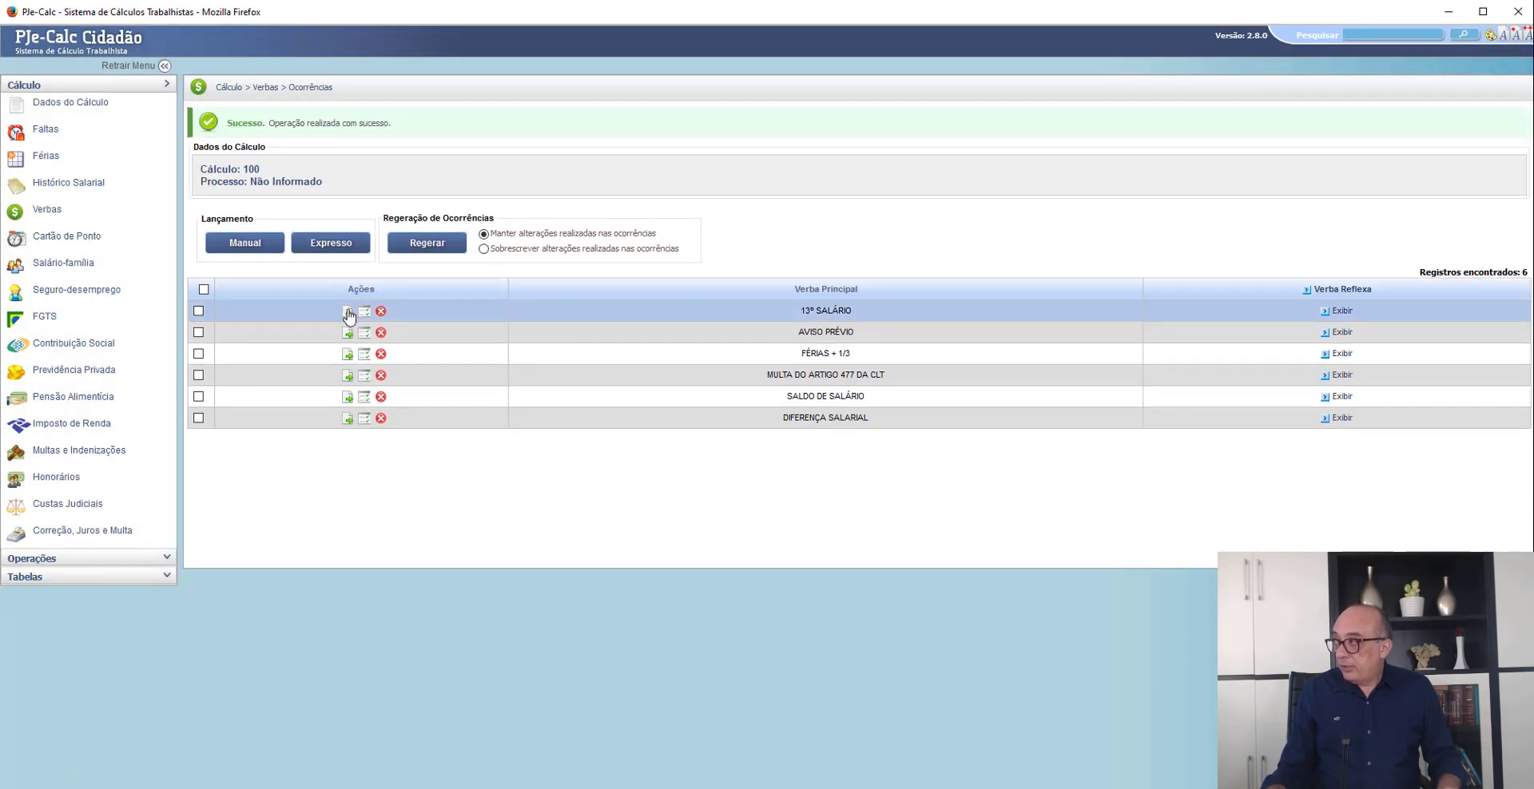
- Review the FGTS incidence in the 13º SALÁRIO parameters and save the verba
{"action": "left_click", "coordinate": [348, 308]}
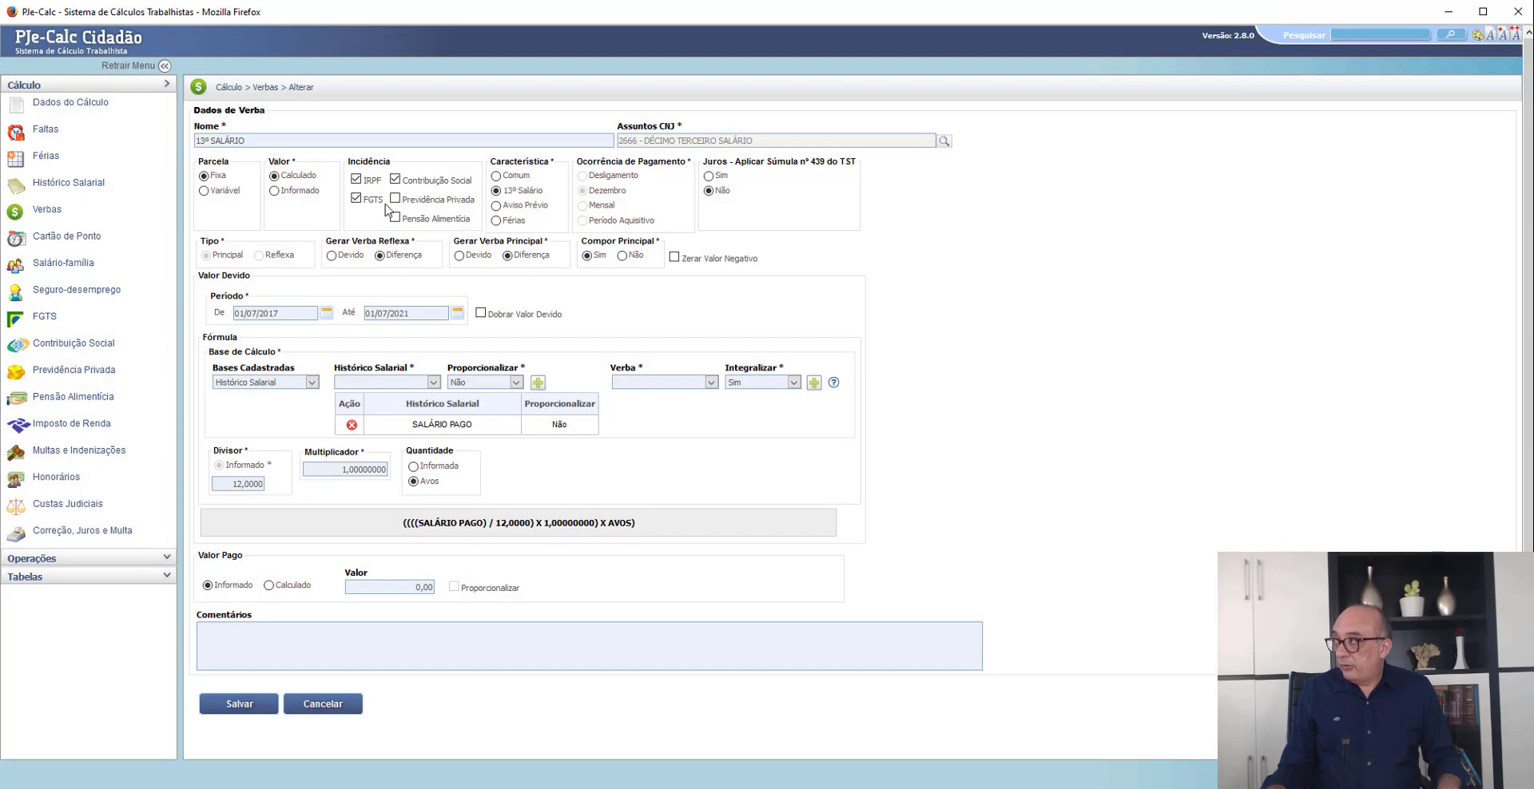
{"action": "left_click_drag", "start_coordinate": [385, 205], "coordinate": [364, 204]}
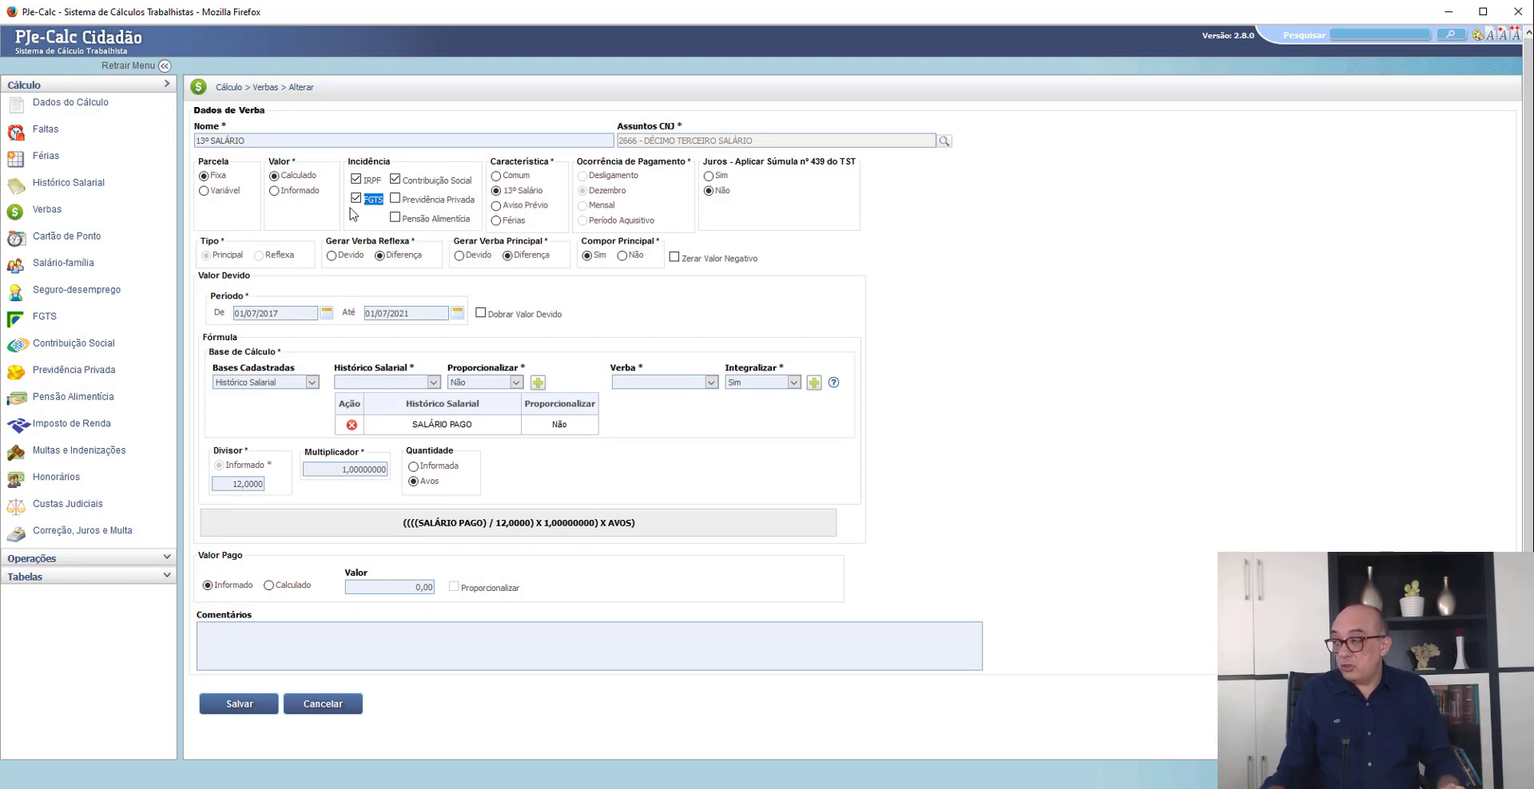
{"action": "left_click", "coordinate": [238, 706]}
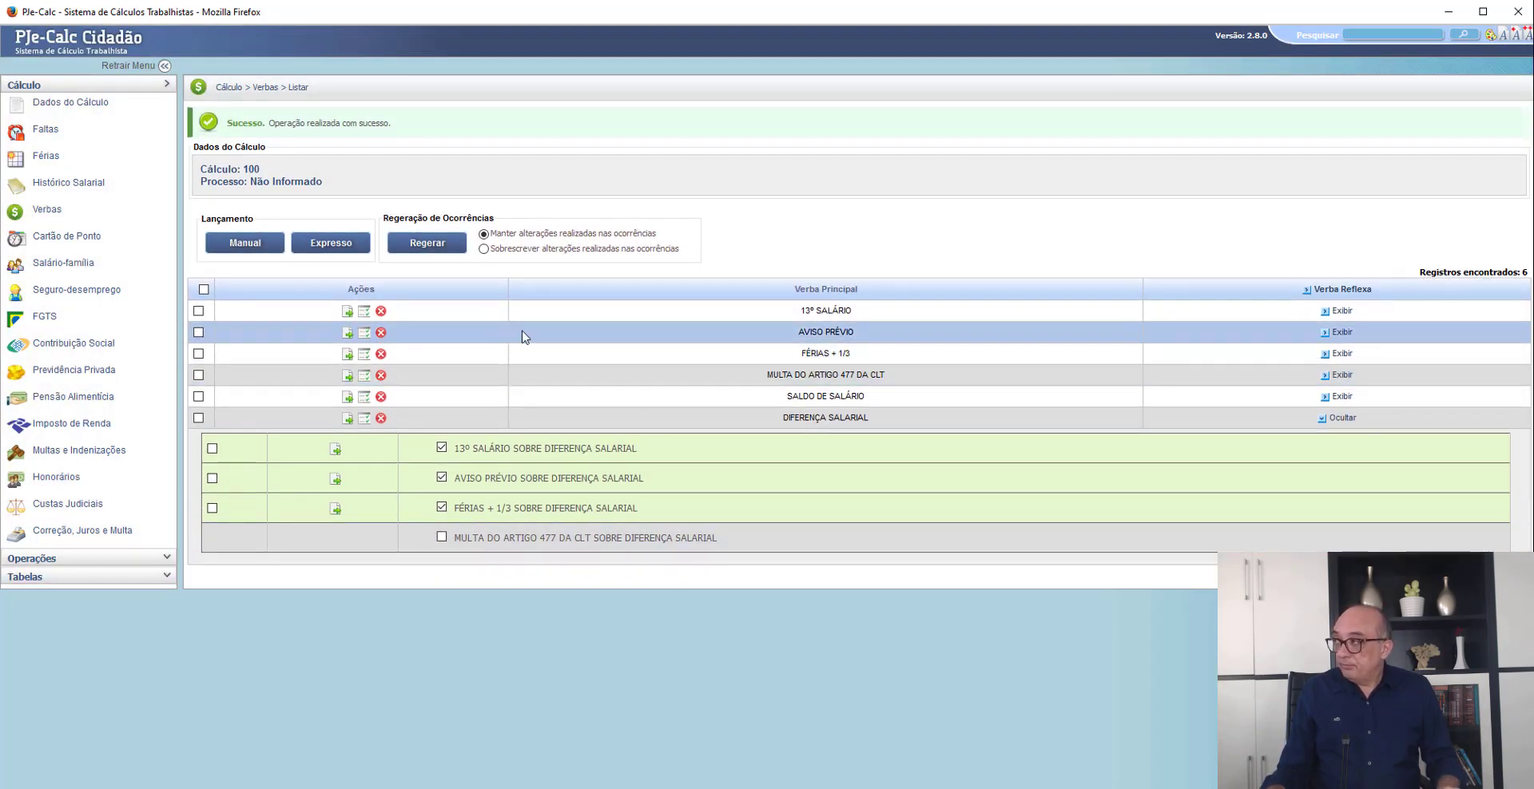
- Check the calculation base of AVISO PRÉVIO against the Maior Remuneração entered in the Parâmetros do Cálculo
{"action": "left_click", "coordinate": [345, 336]}
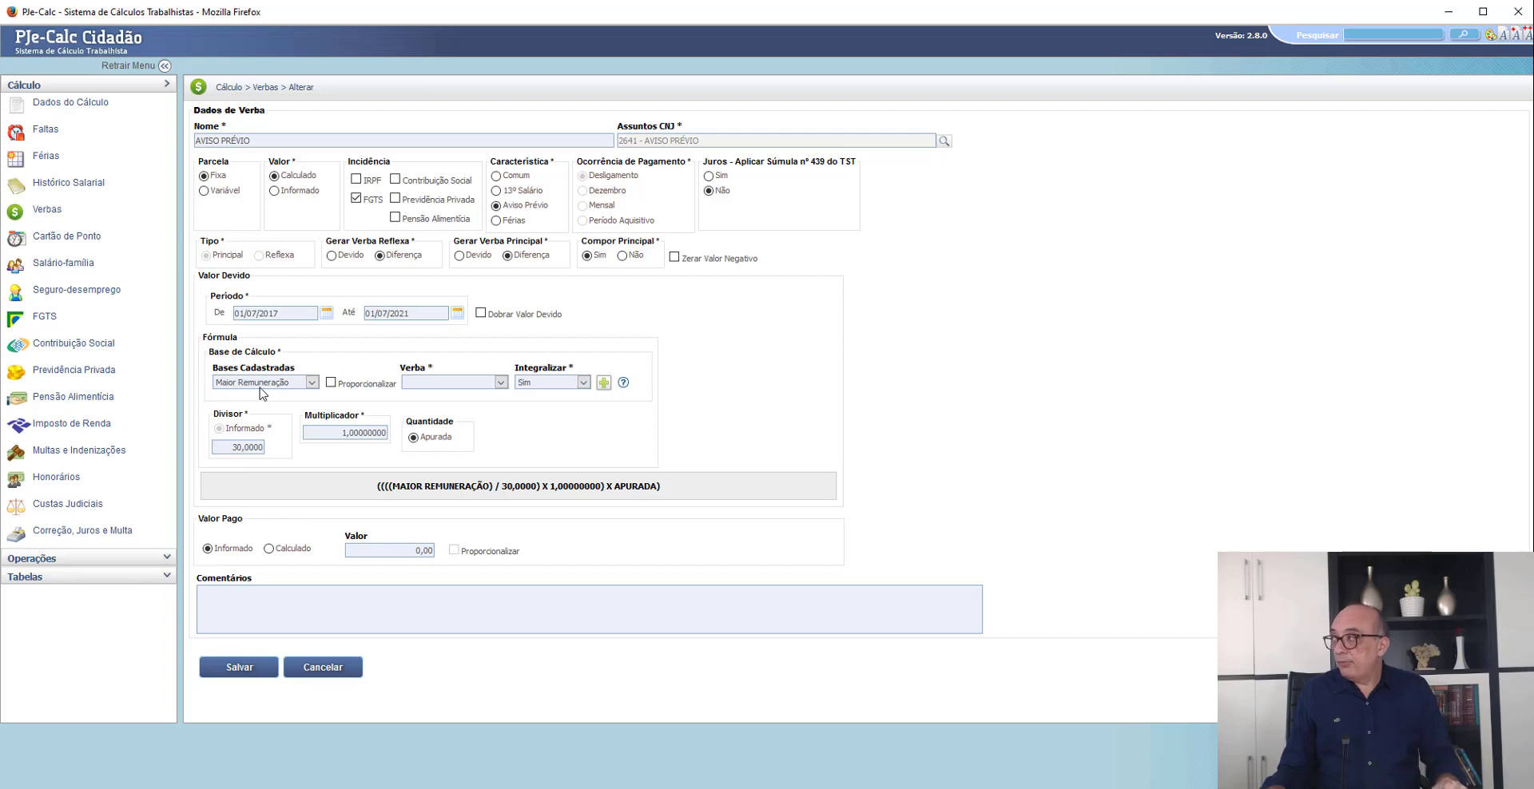
{"action": "left_click", "coordinate": [68, 102]}
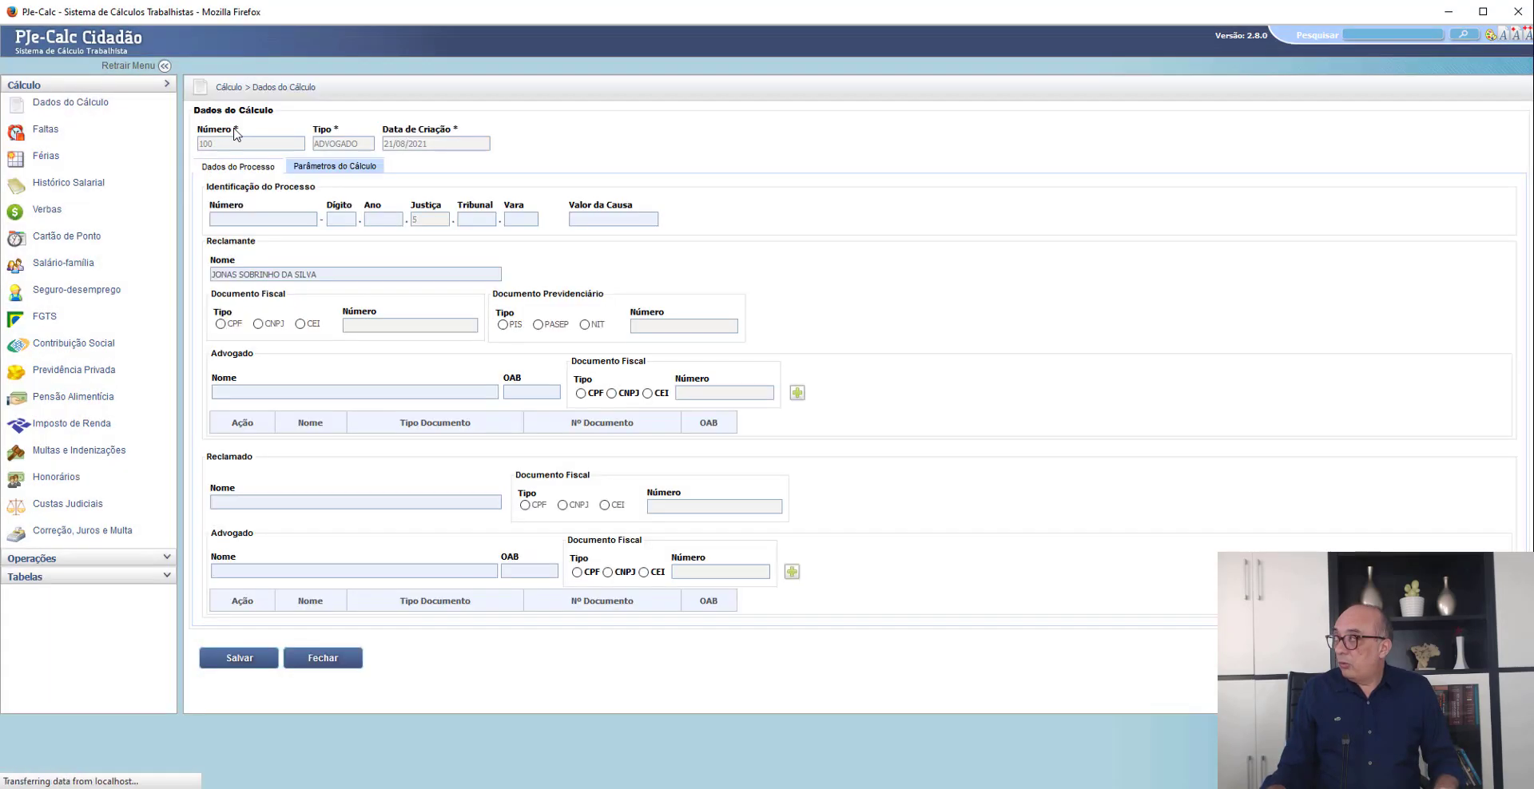
{"action": "left_click", "coordinate": [313, 170]}
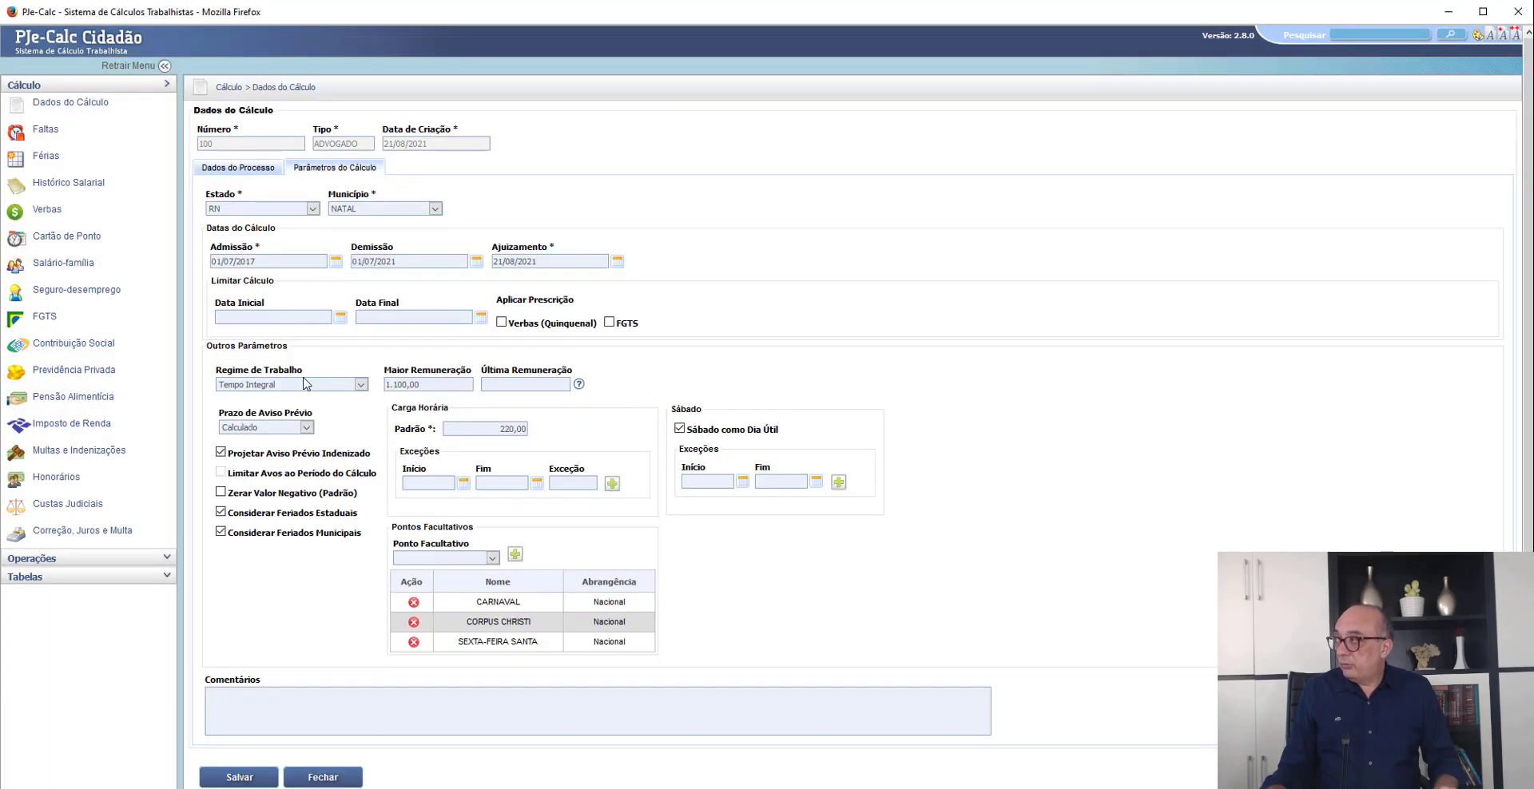
{"action": "left_click", "coordinate": [391, 385]}
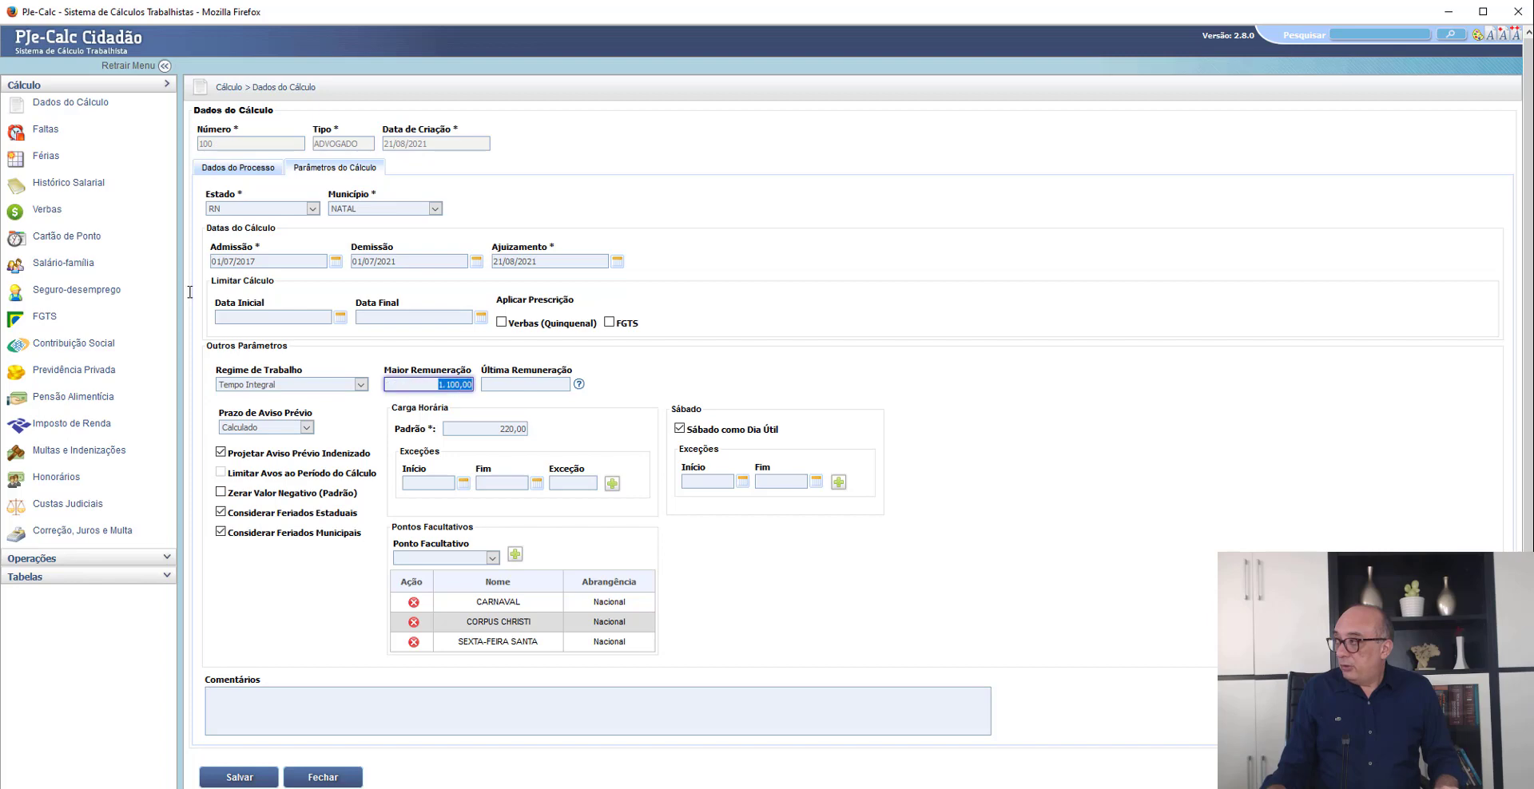
{"action": "left_click", "coordinate": [54, 106]}
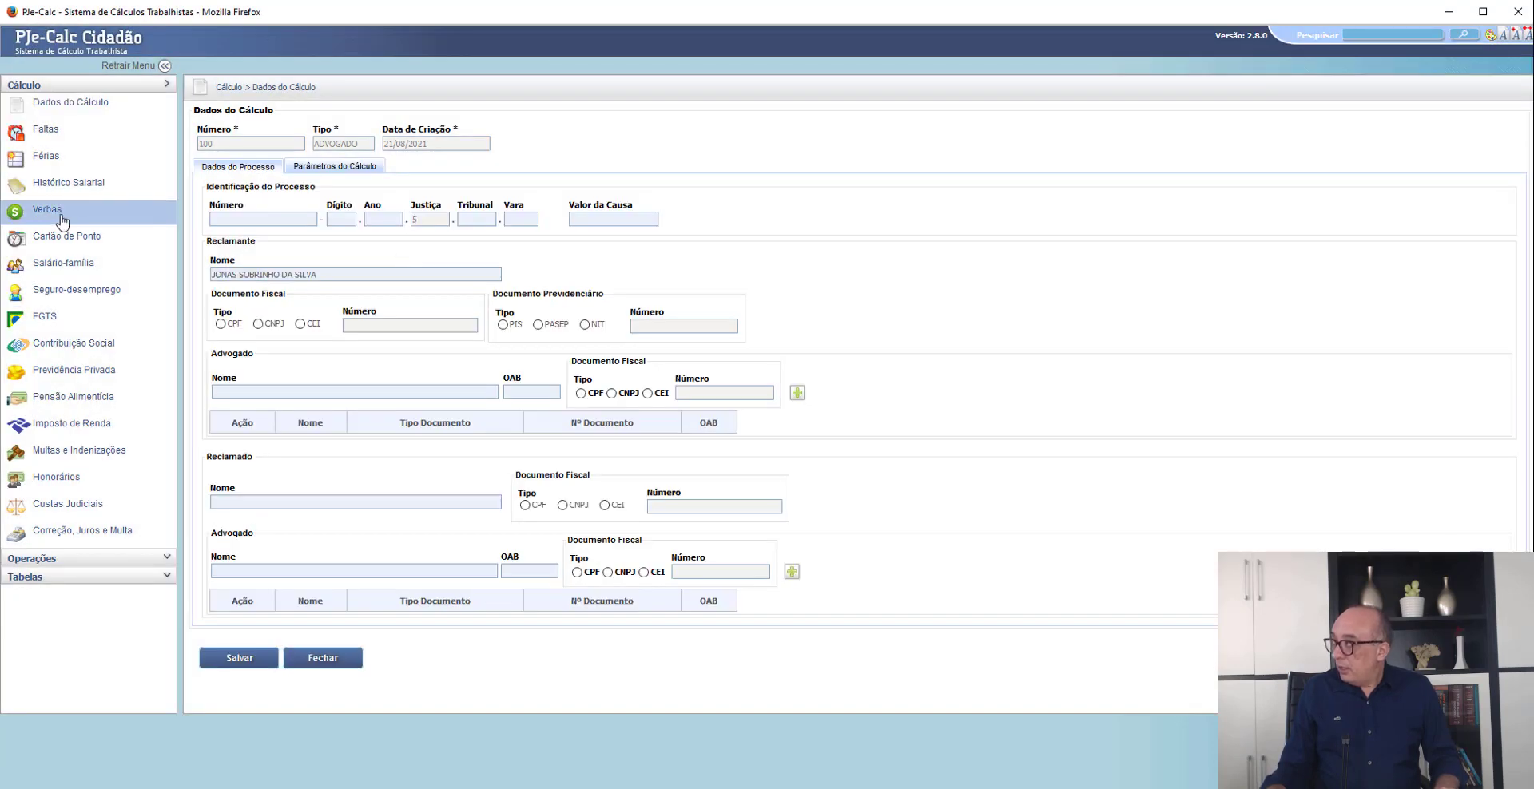
- Save the AVISO PRÉVIO parameters with Maior Remuneração as the calculation base
{"action": "left_click", "coordinate": [62, 222]}
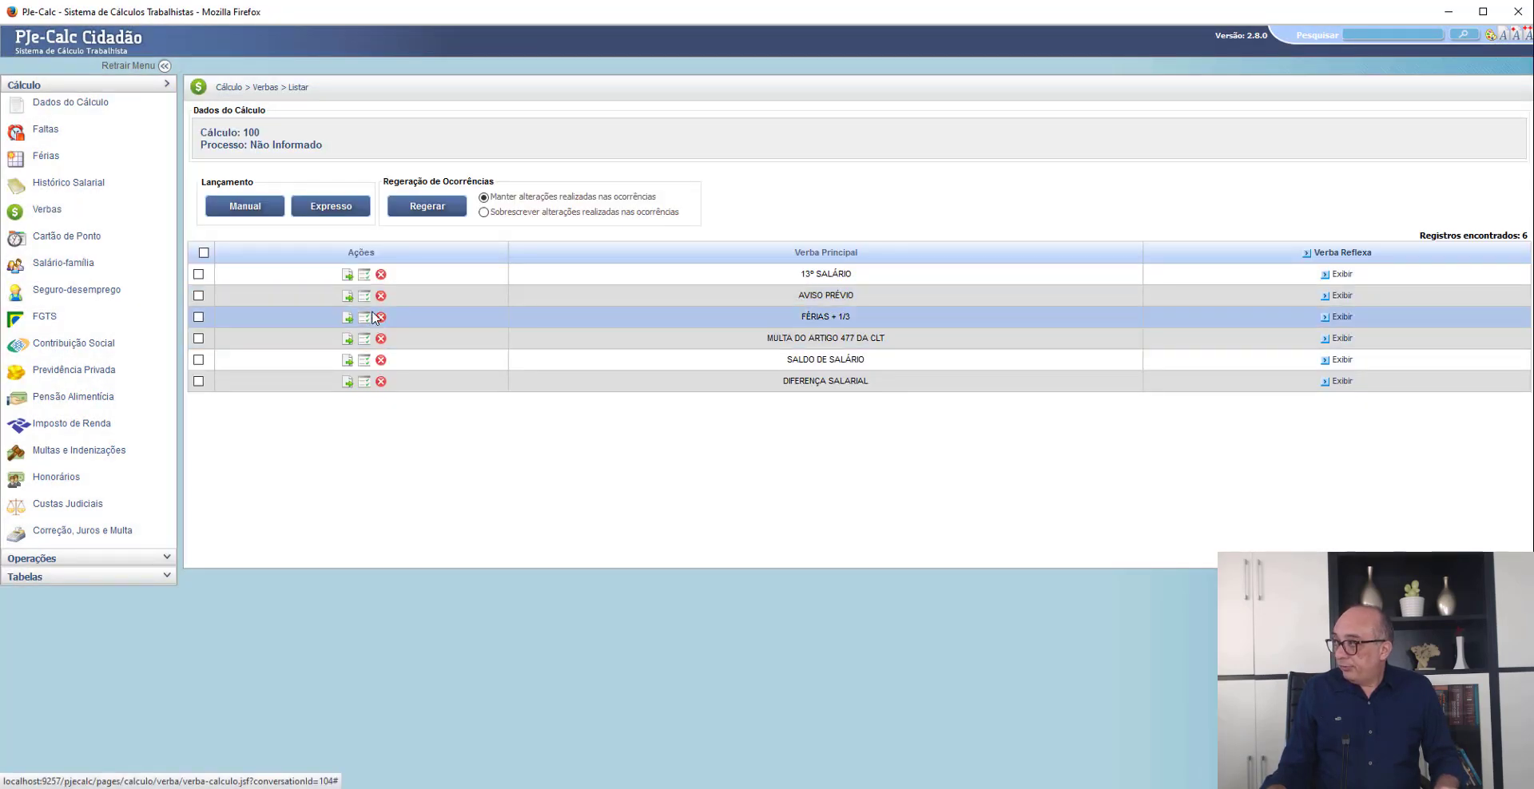
{"action": "left_click", "coordinate": [347, 296]}
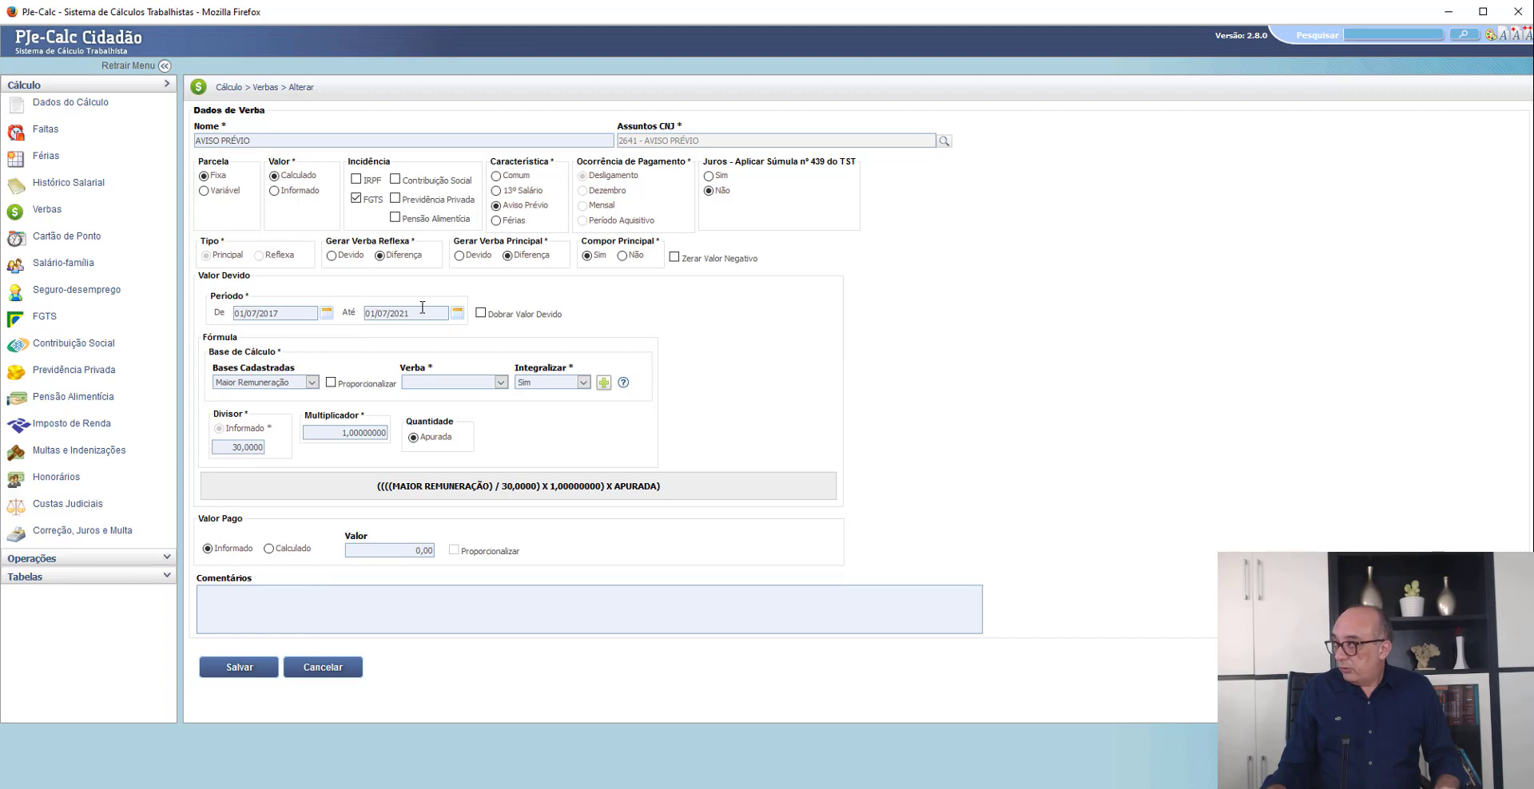
{"action": "left_click", "coordinate": [267, 674]}
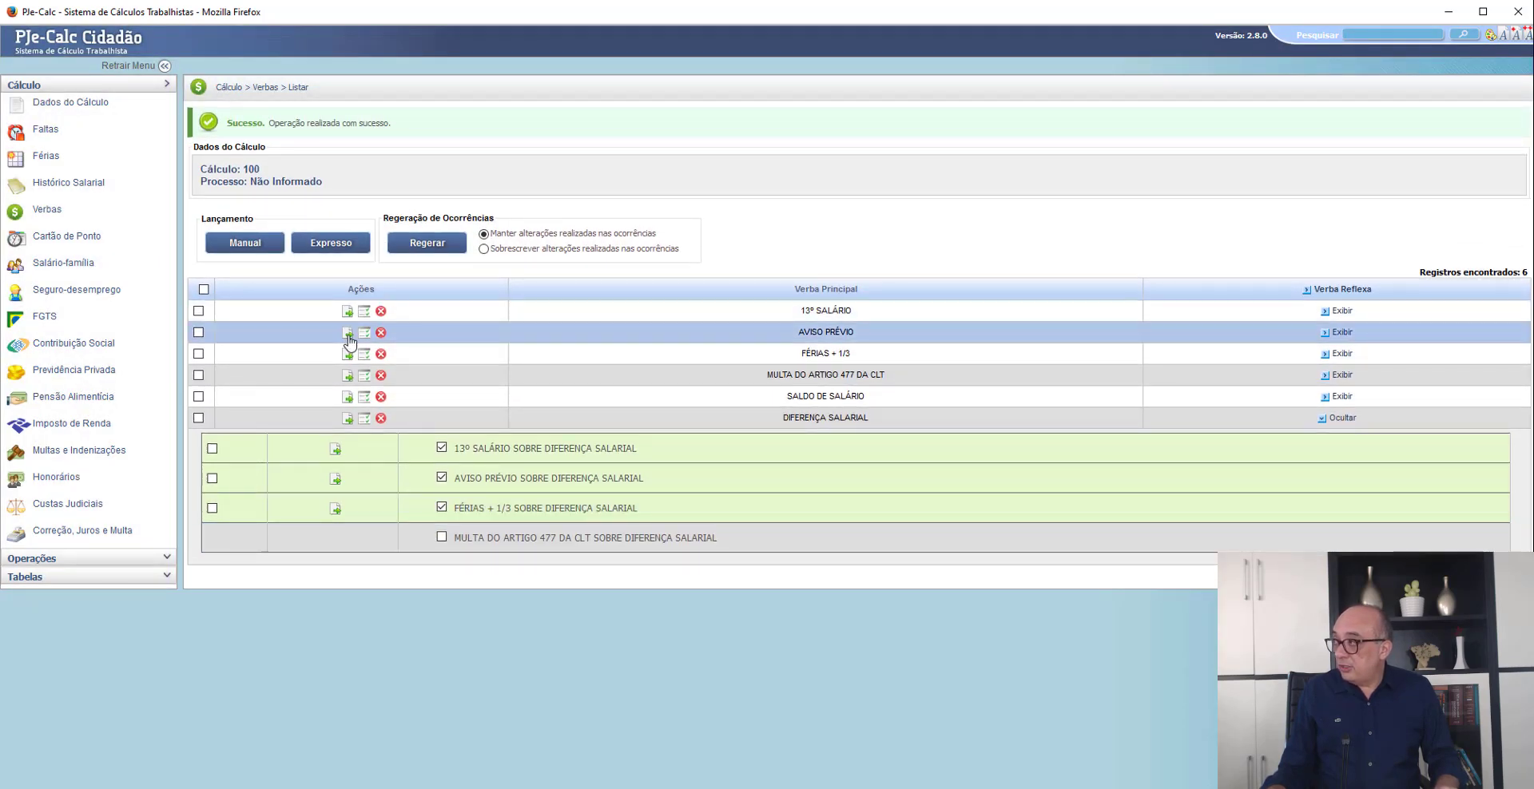
- Compare the quantity in the AVISO PRÉVIO occurrence with the notice period claimed in the Petição inicial PDF, and return to the Verbas list
{"action": "left_click", "coordinate": [365, 336]}
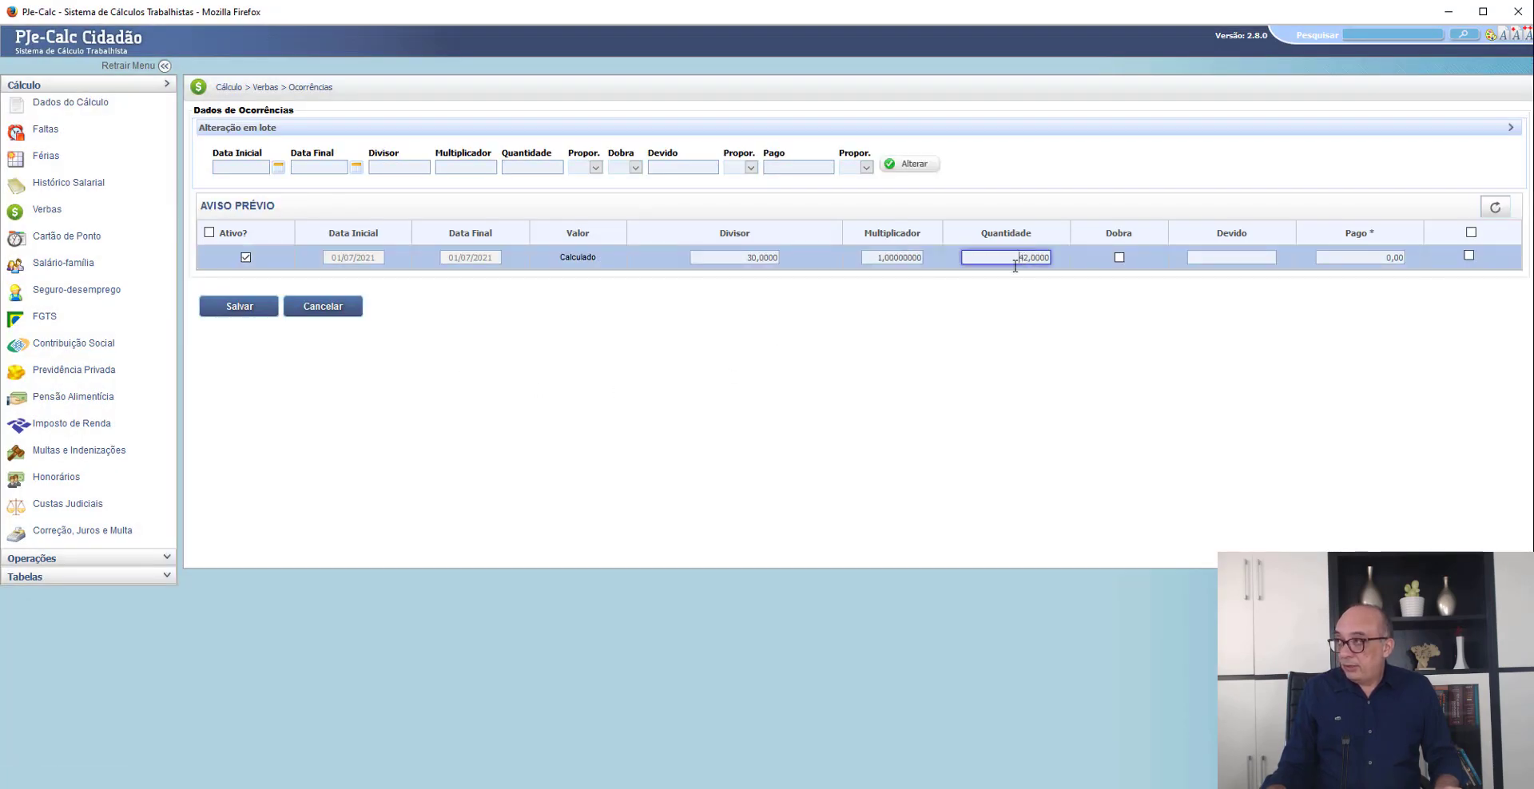
{"action": "key", "text": "alt+Tab"}
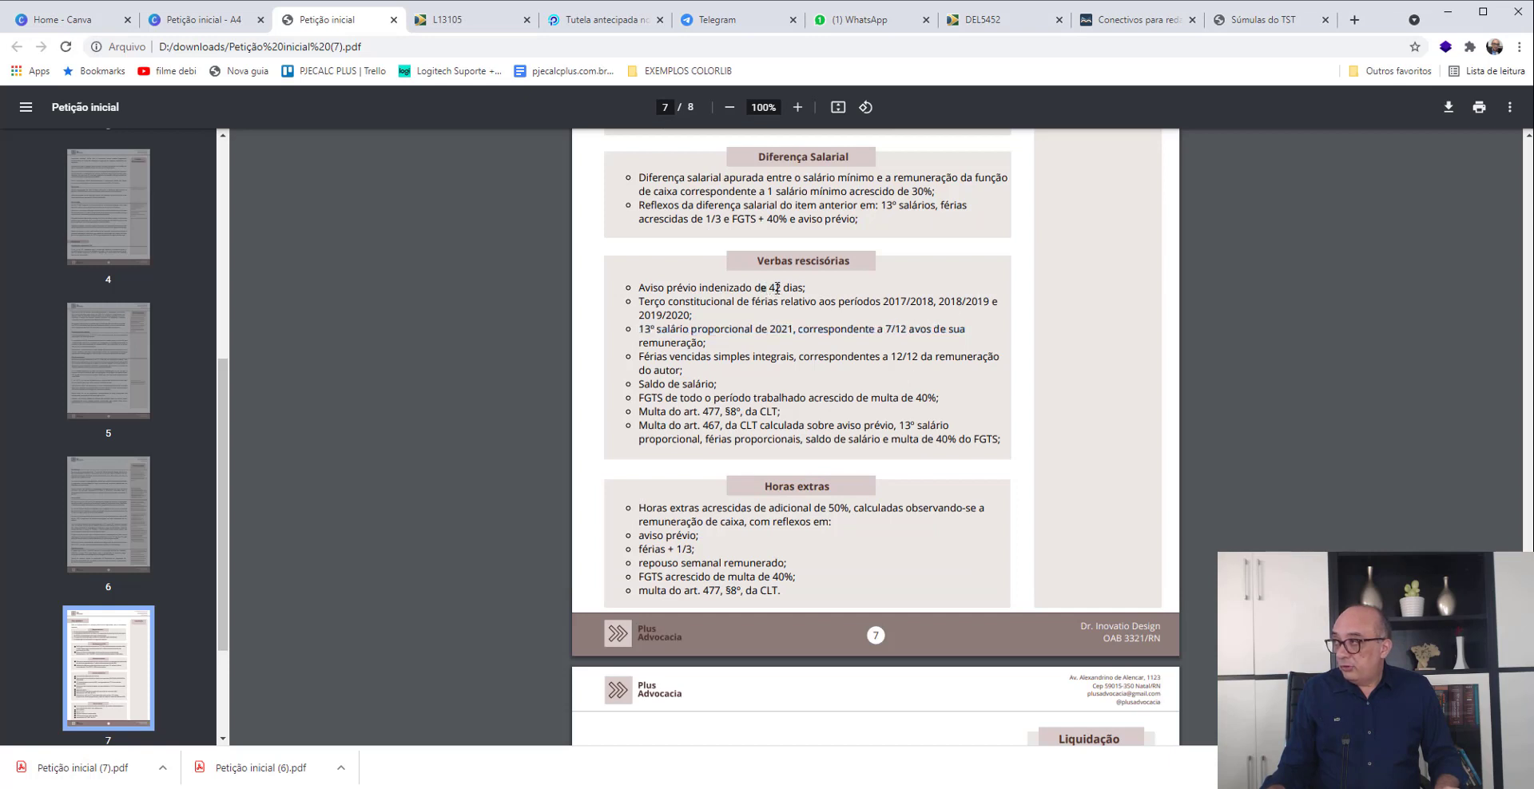
{"action": "left_click_drag", "start_coordinate": [774, 287], "coordinate": [805, 288]}
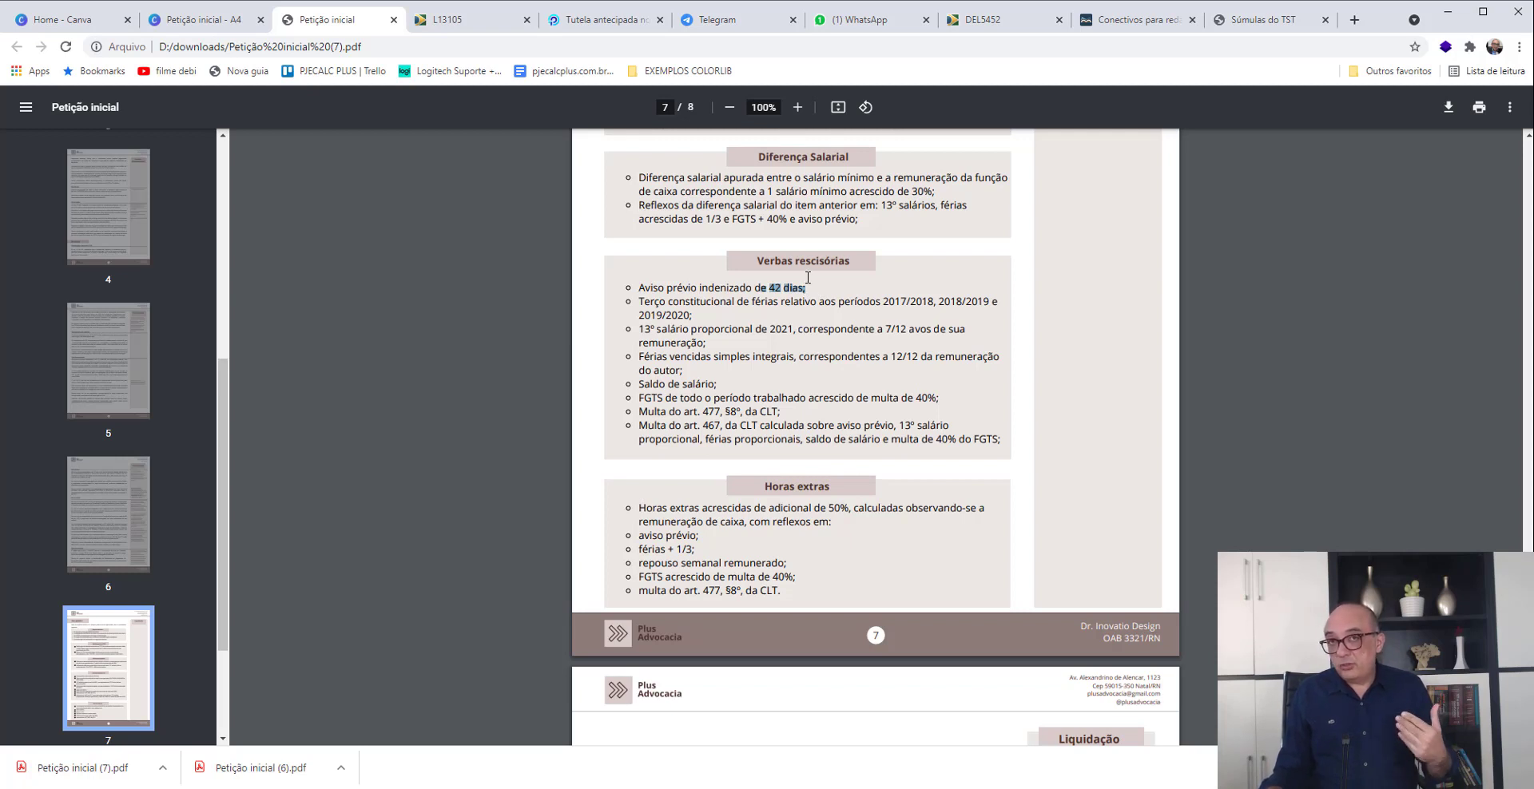
{"action": "left_click", "coordinate": [826, 290]}
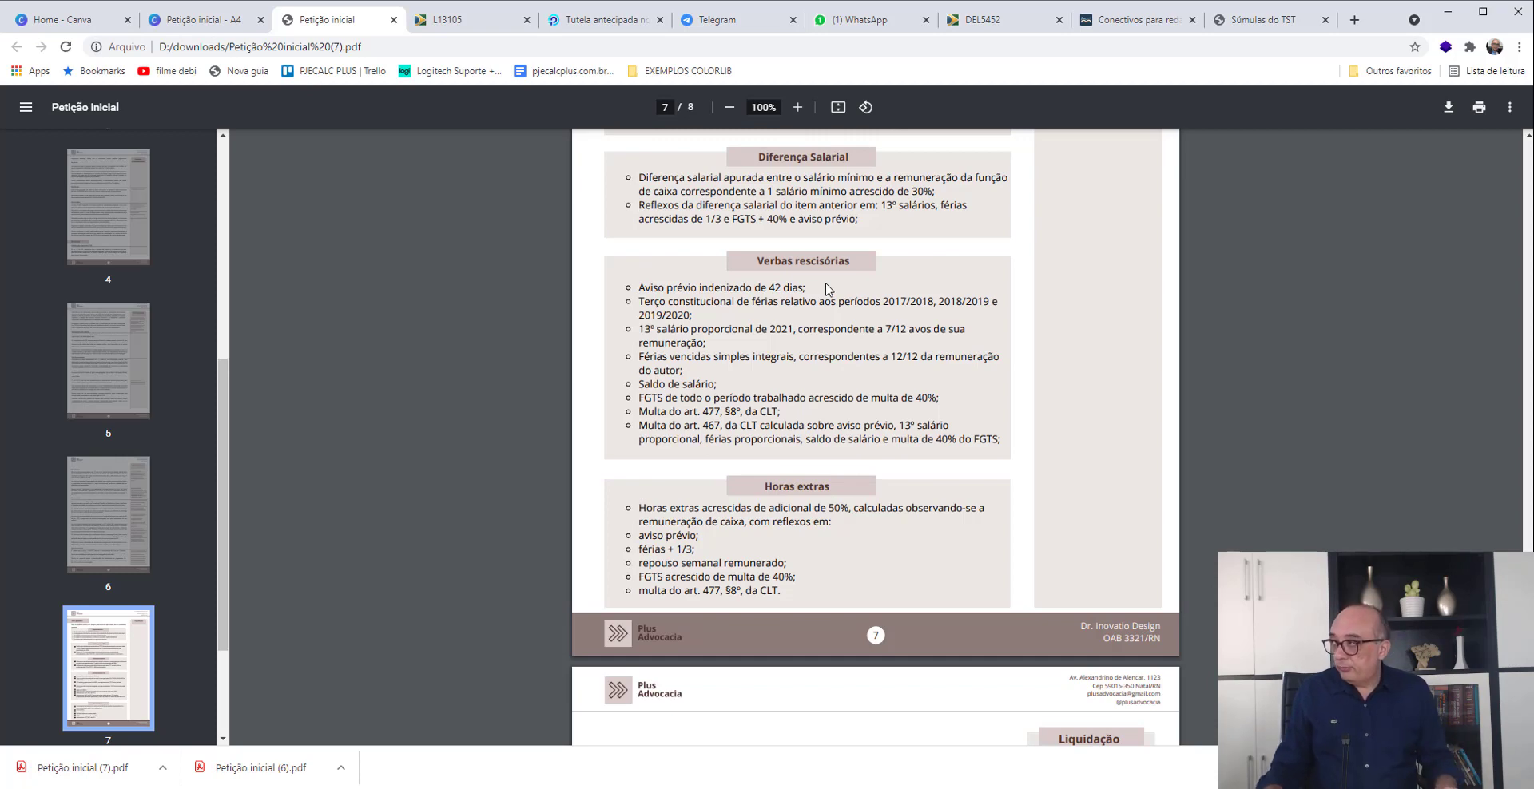
{"action": "key", "text": "alt+Tab"}
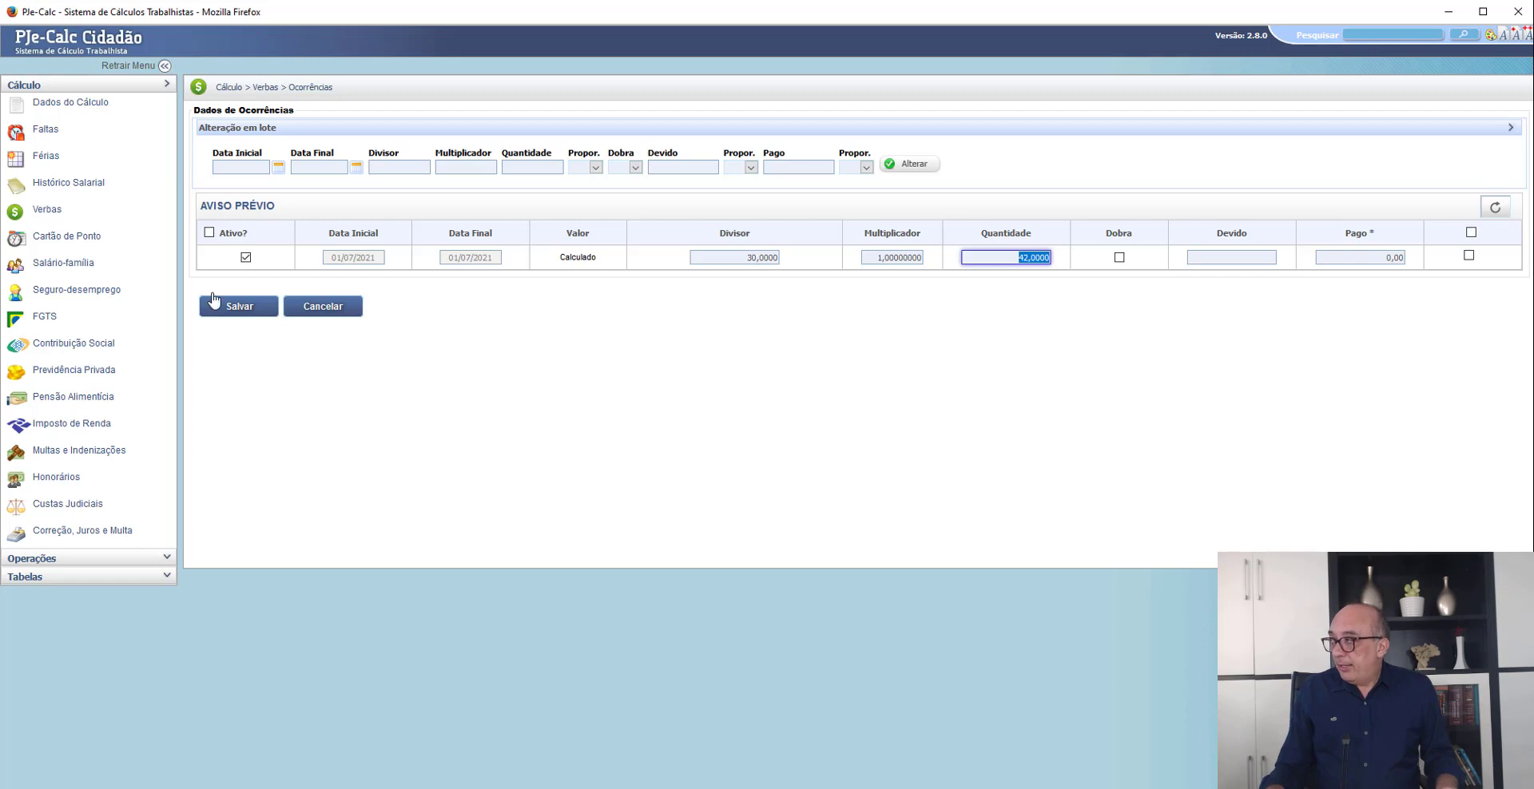
{"action": "left_click", "coordinate": [69, 212]}
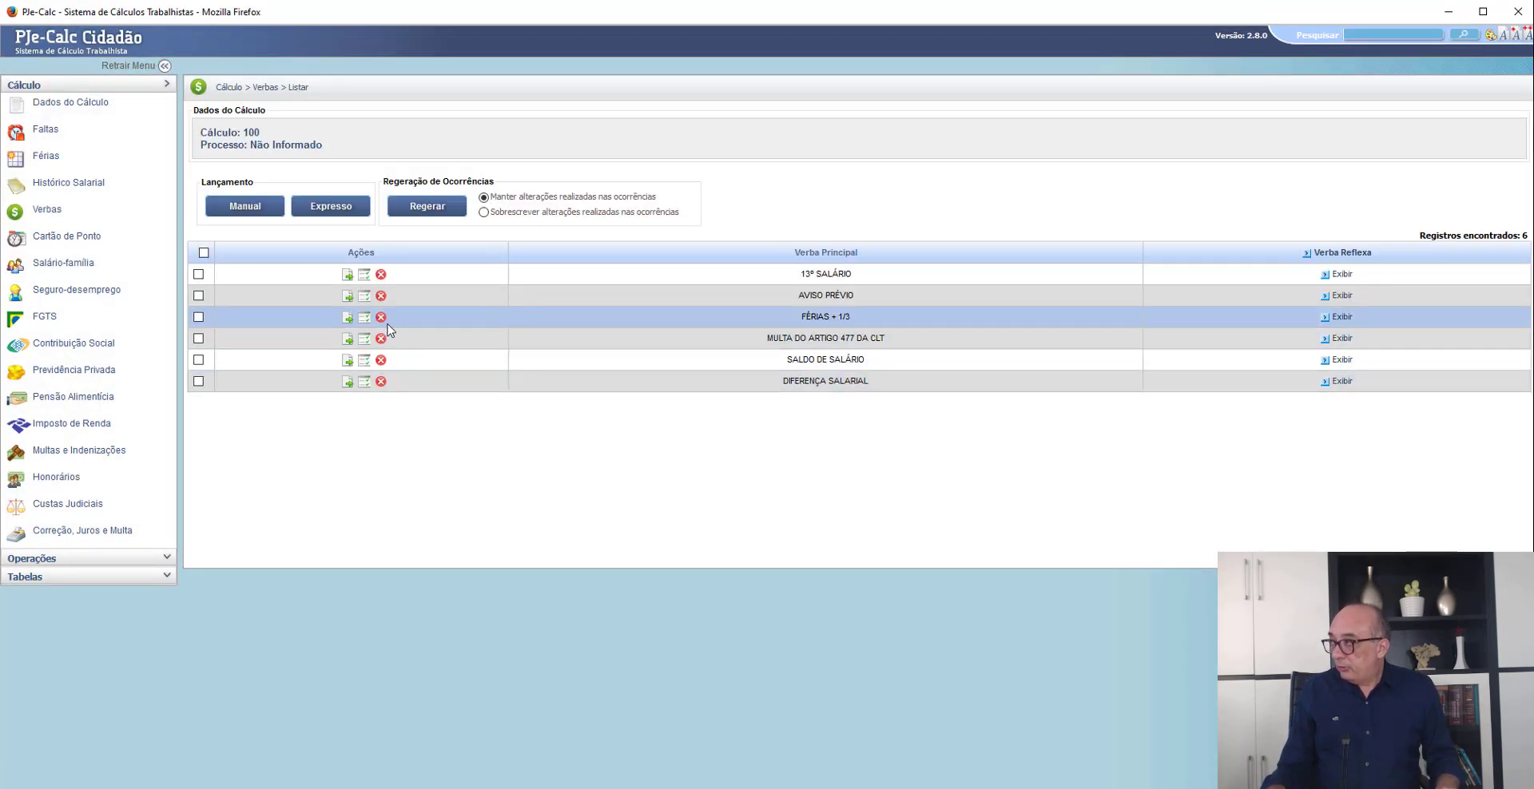
- Review the FÉRIAS + 1/3 parameters and close them without saving
{"action": "left_click", "coordinate": [347, 319]}
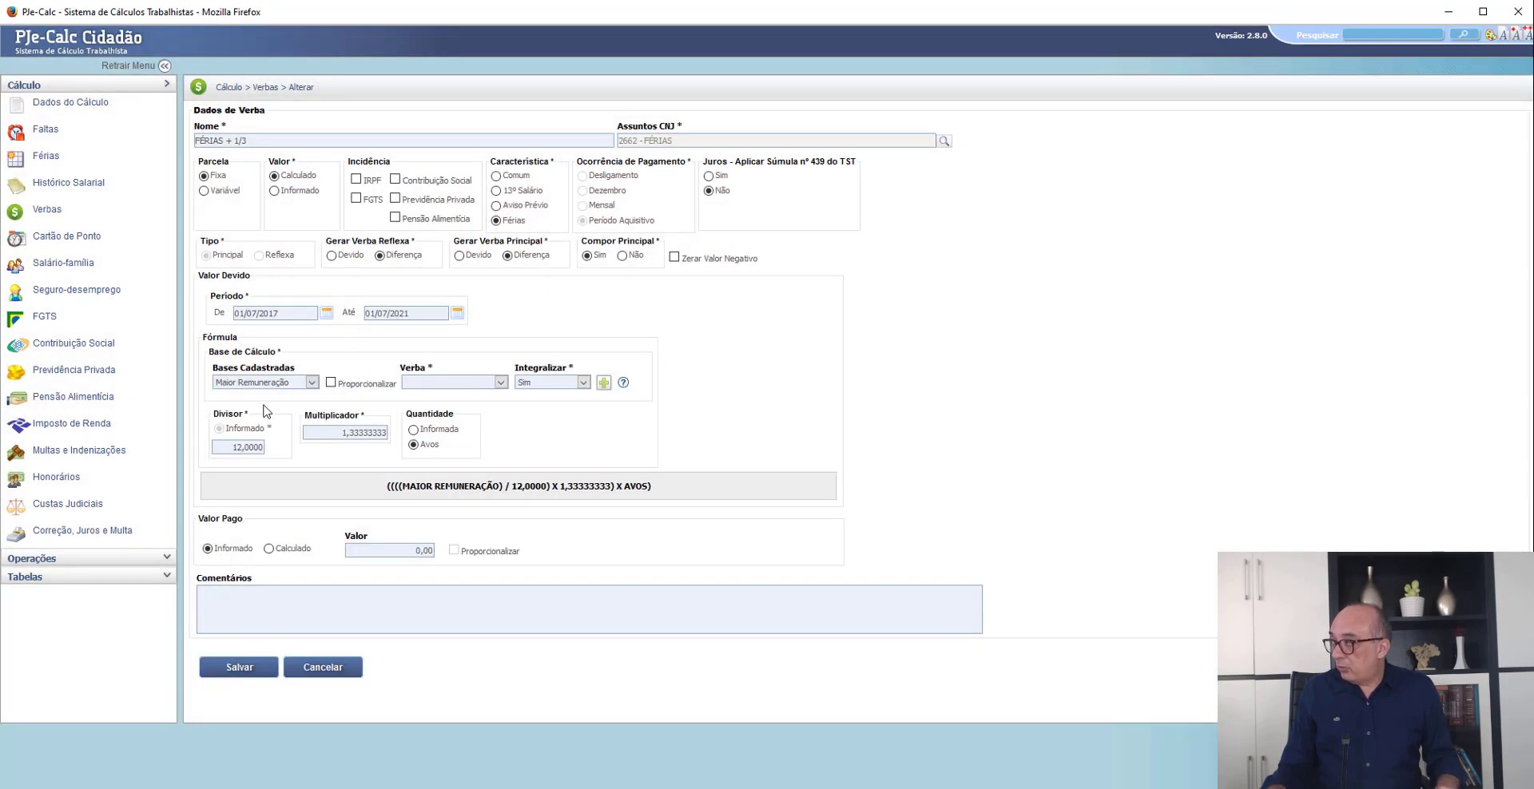
{"action": "left_click", "coordinate": [334, 670]}
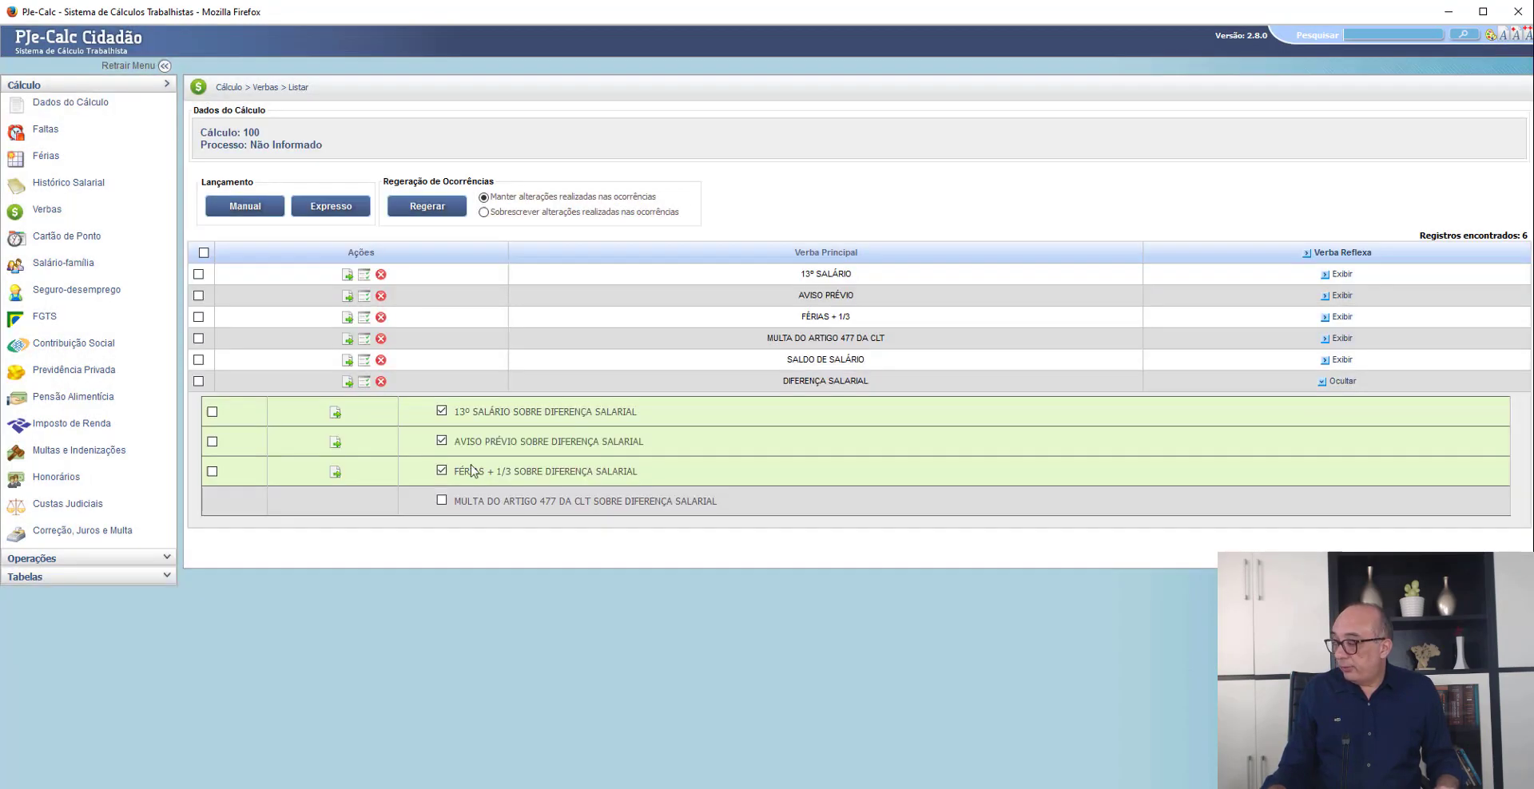
- Set the multiplier to 0,33333333 in the first three FÉRIAS + 1/3 occurrences, dated June 2019, June 2020 and June 2021
{"action": "left_click", "coordinate": [363, 318]}
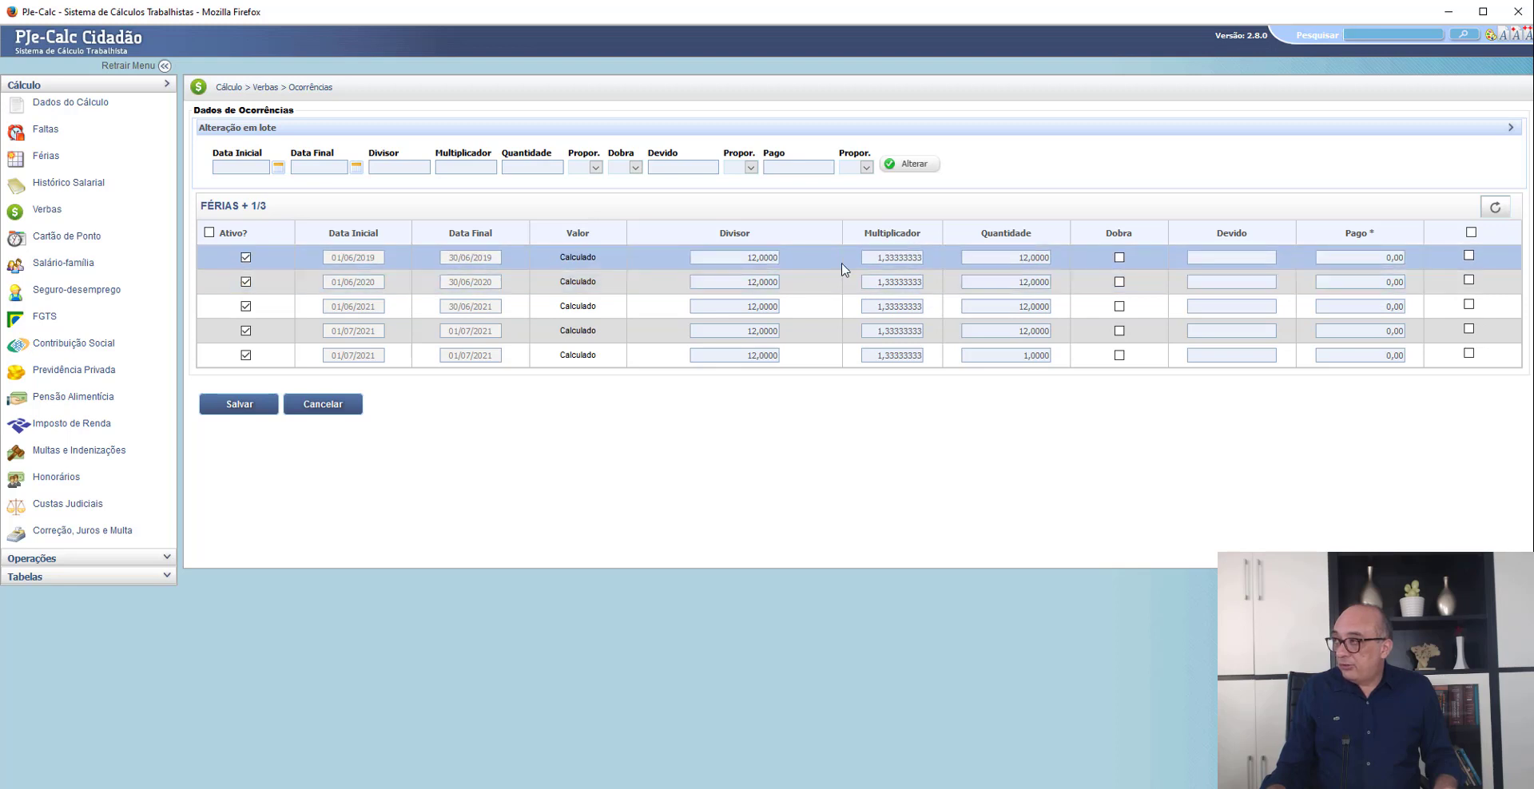
{"action": "left_click", "coordinate": [880, 256]}
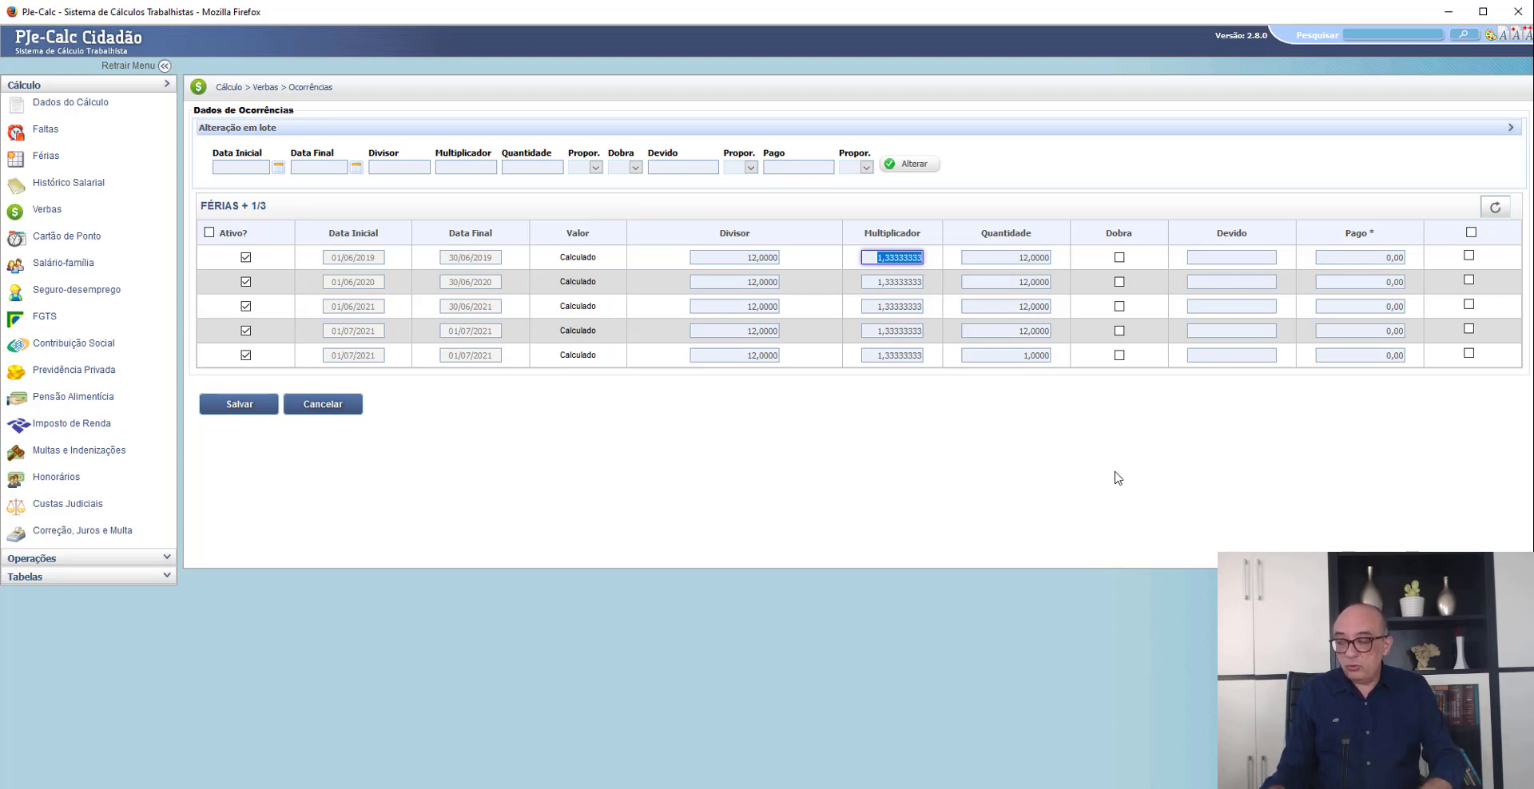
{"action": "type", "text": "0"}
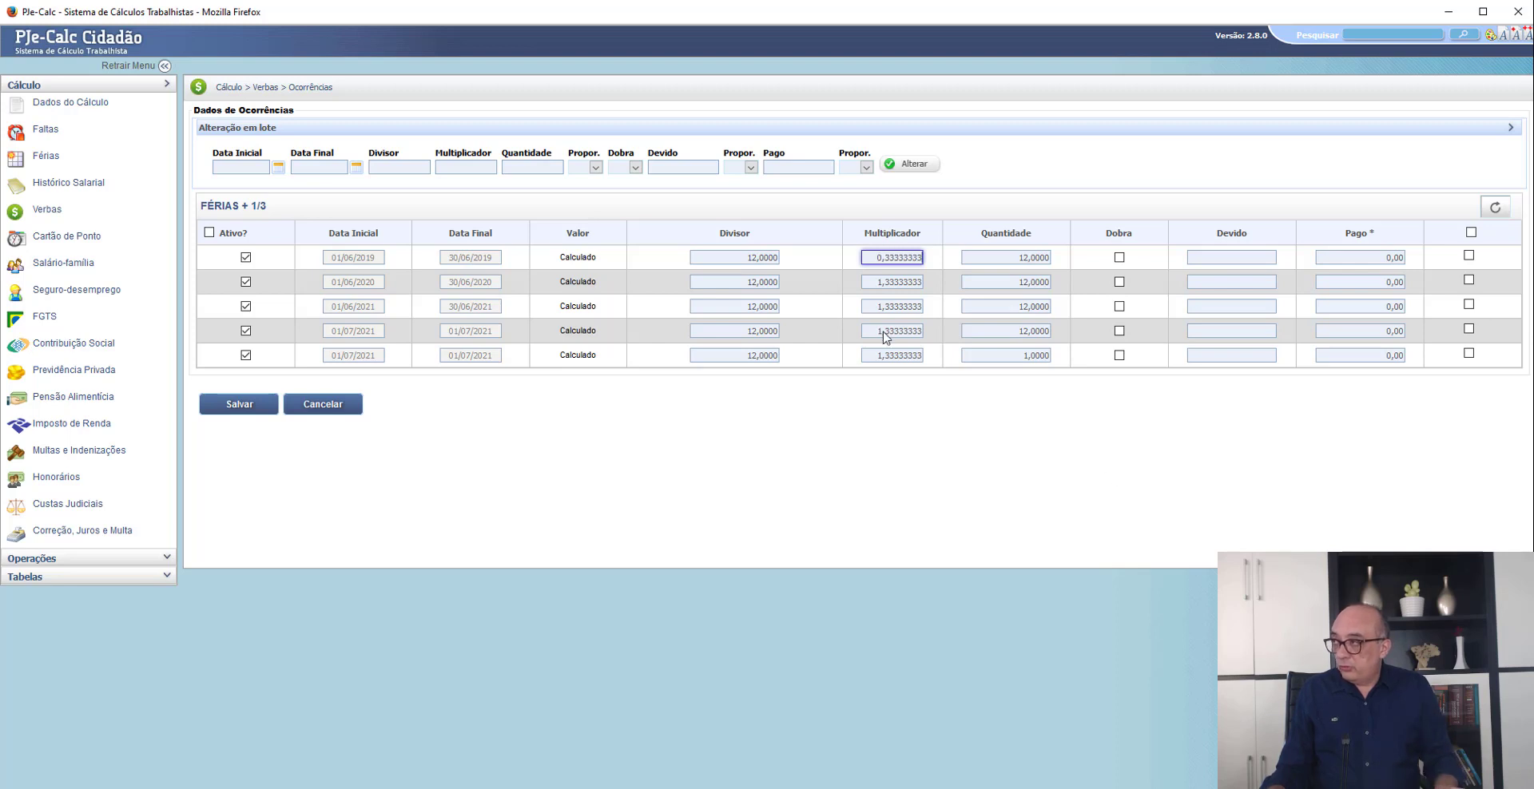
{"action": "left_click", "coordinate": [907, 282]}
{"action": "left_click", "coordinate": [907, 260]}
{"action": "key", "text": "ctrl+c"}
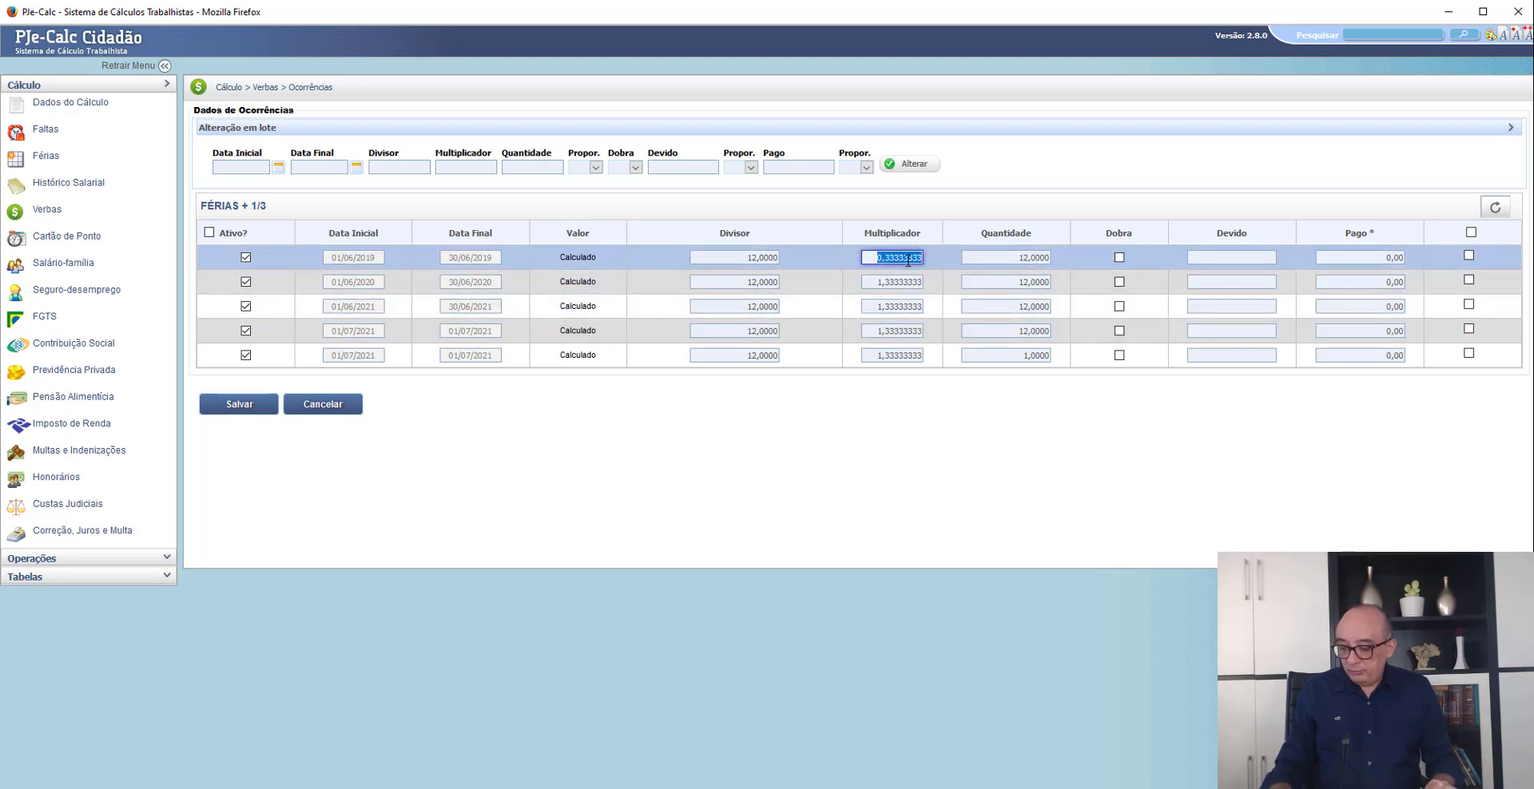
{"action": "key", "text": "Tab"}
{"action": "key", "text": "ctrl+v"}
{"action": "key", "text": "Tab"}
{"action": "key", "text": "ctrl+v"}
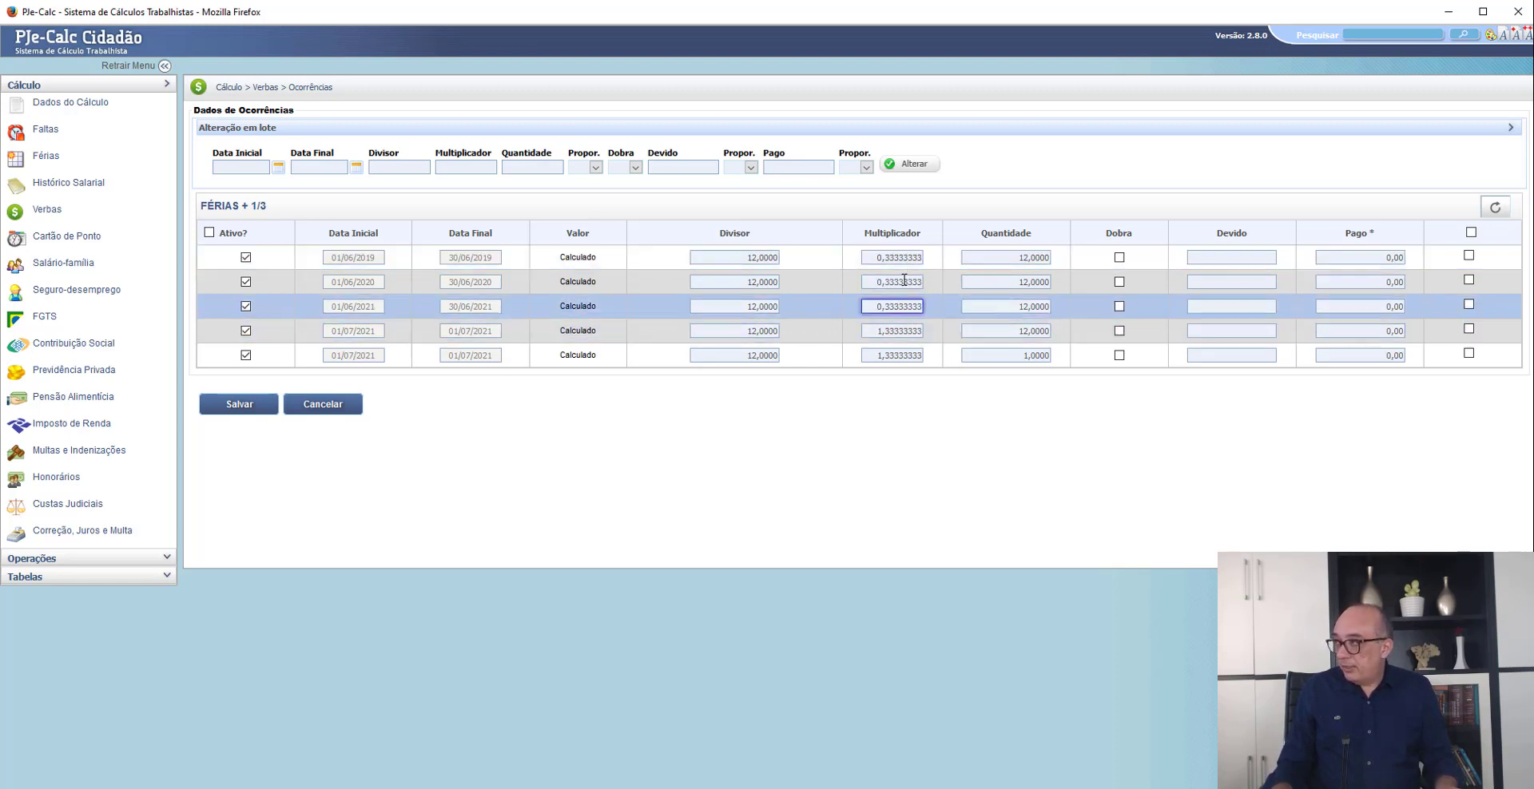
- Check the multiplier and quantity of the two 01/07/2021 vacation occurrences and save the FÉRIAS + 1/3 occurrences
{"action": "double_click", "coordinate": [903, 331]}
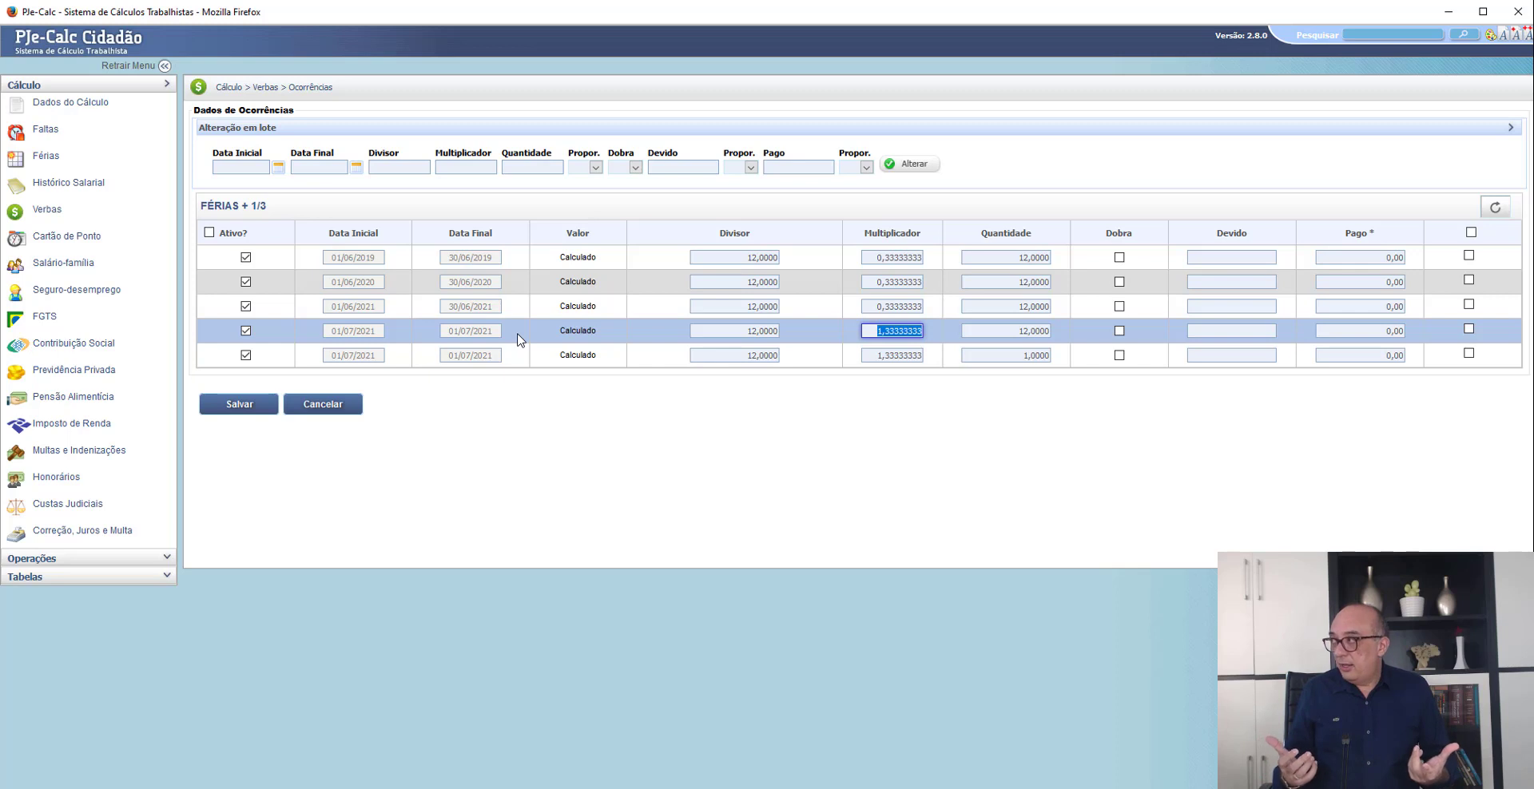
{"action": "double_click", "coordinate": [899, 356]}
{"action": "left_click", "coordinate": [946, 415]}
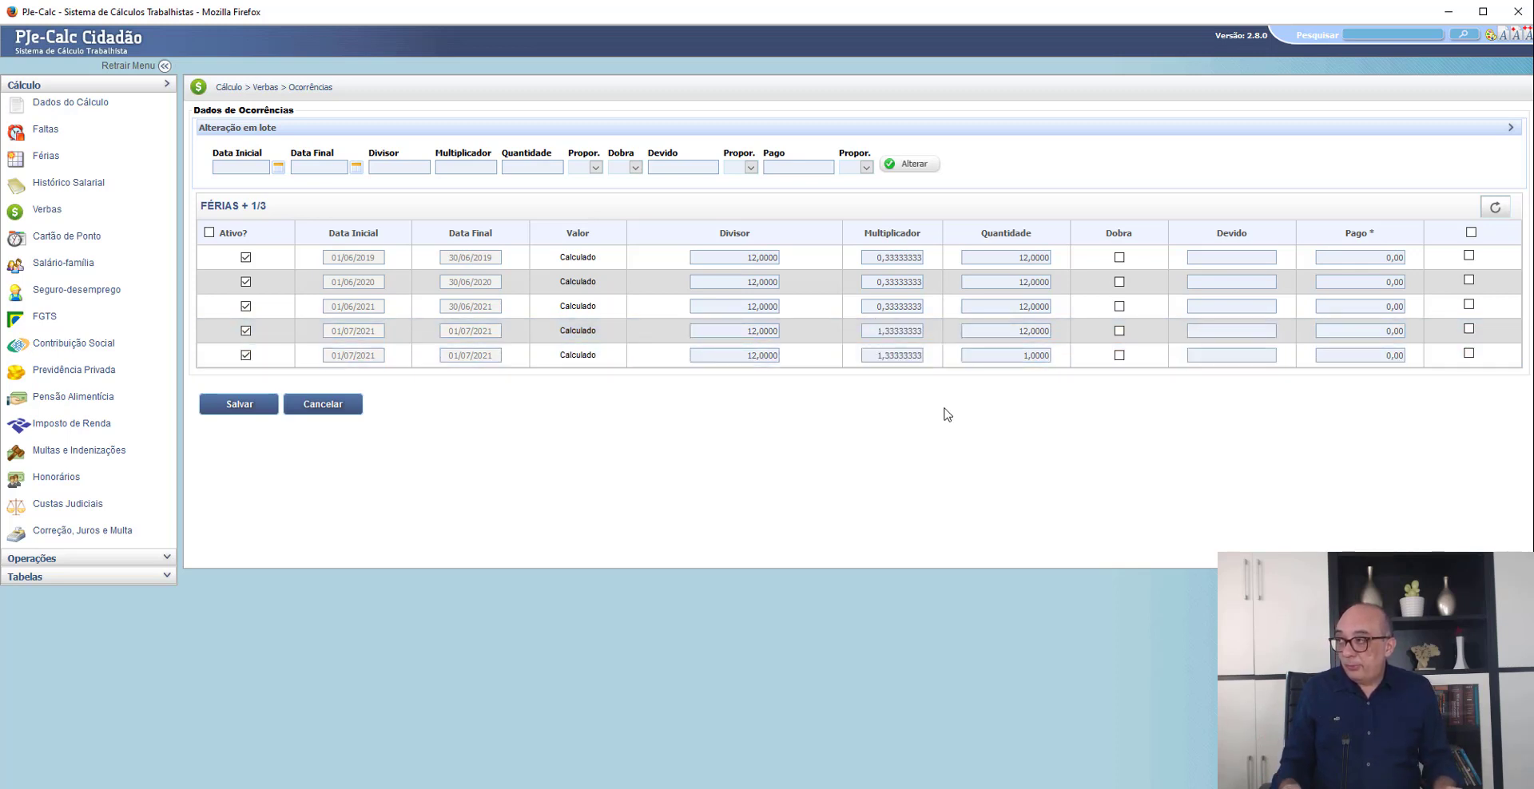
{"action": "double_click", "coordinate": [1014, 357]}
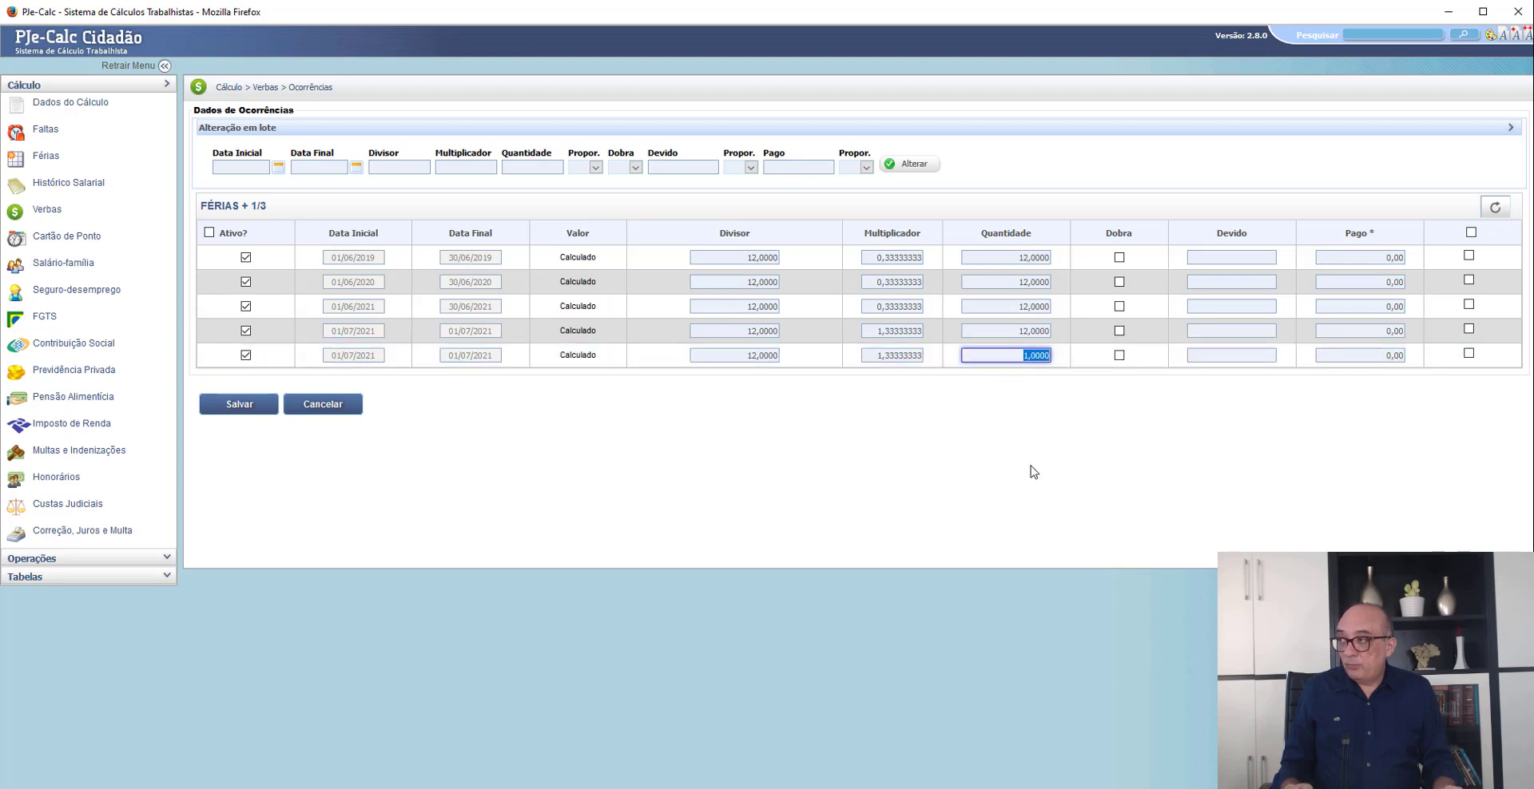
{"action": "left_click", "coordinate": [668, 508]}
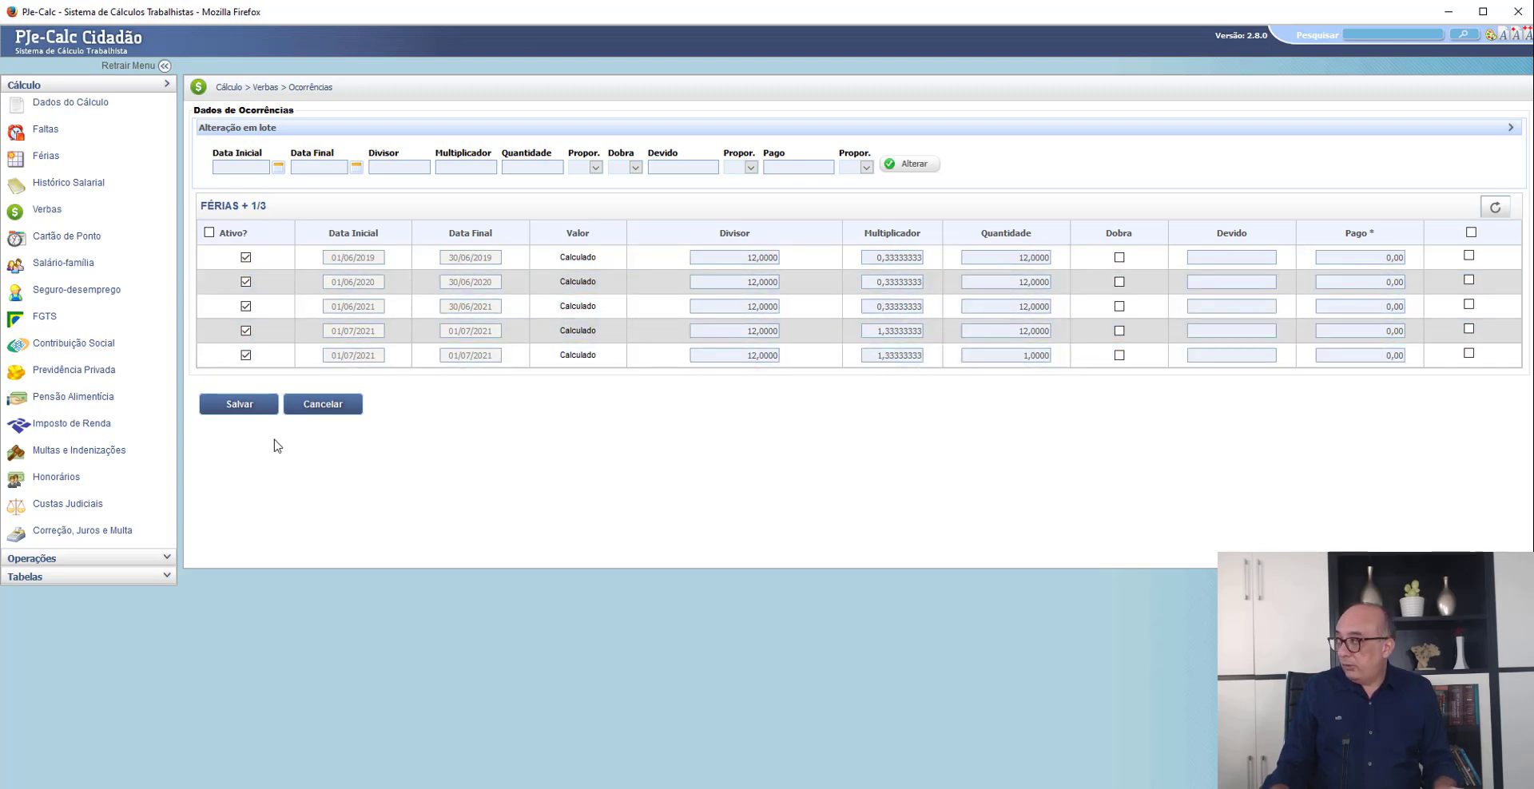
{"action": "left_click", "coordinate": [240, 405]}
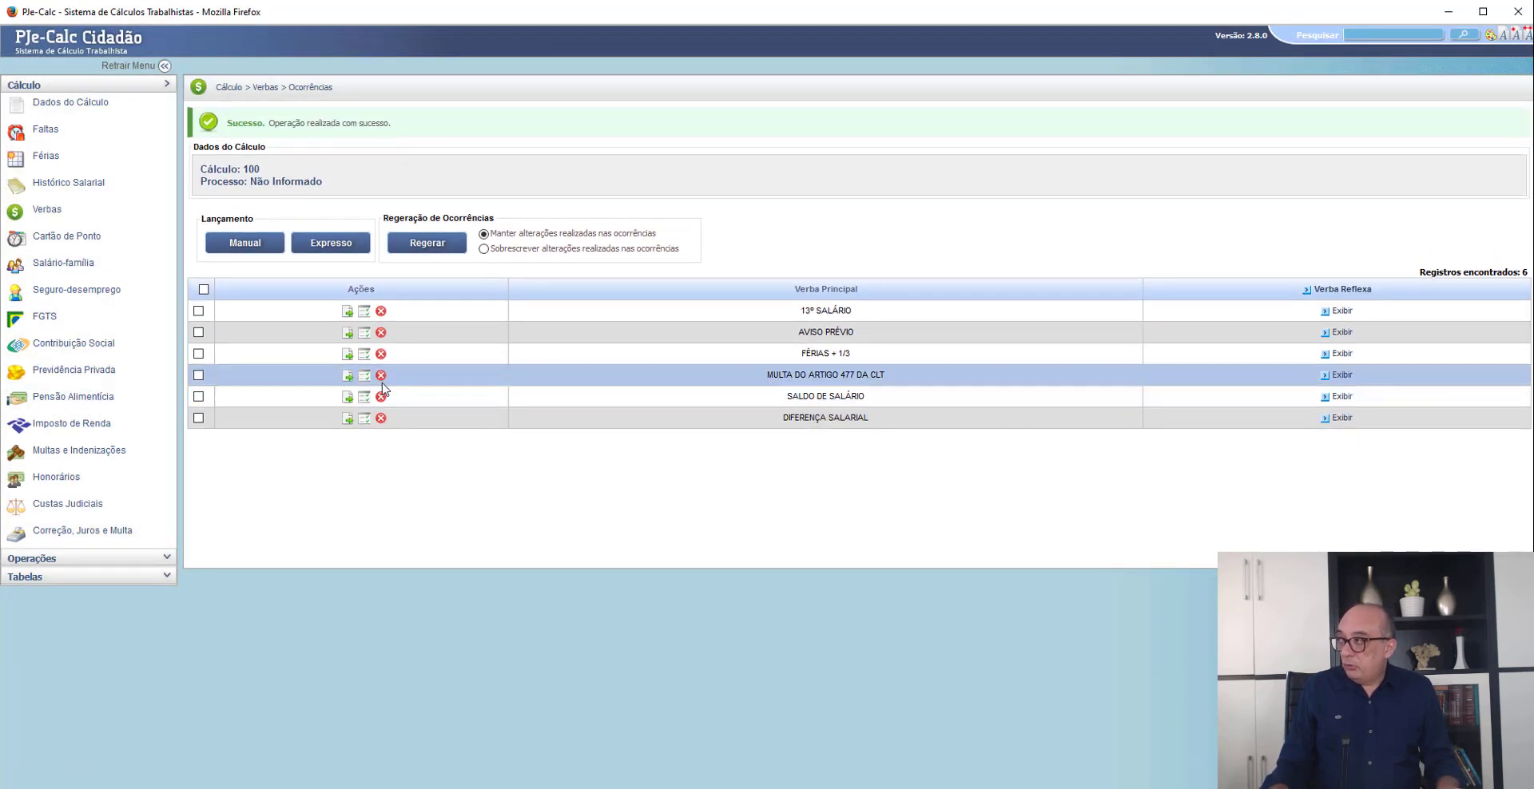
- Save the MULTA DO ARTIGO 477 DA CLT parameters with Maior Remuneração as base and enable its reflex on DIFERENÇA SALARIAL
{"action": "left_click", "coordinate": [347, 376]}
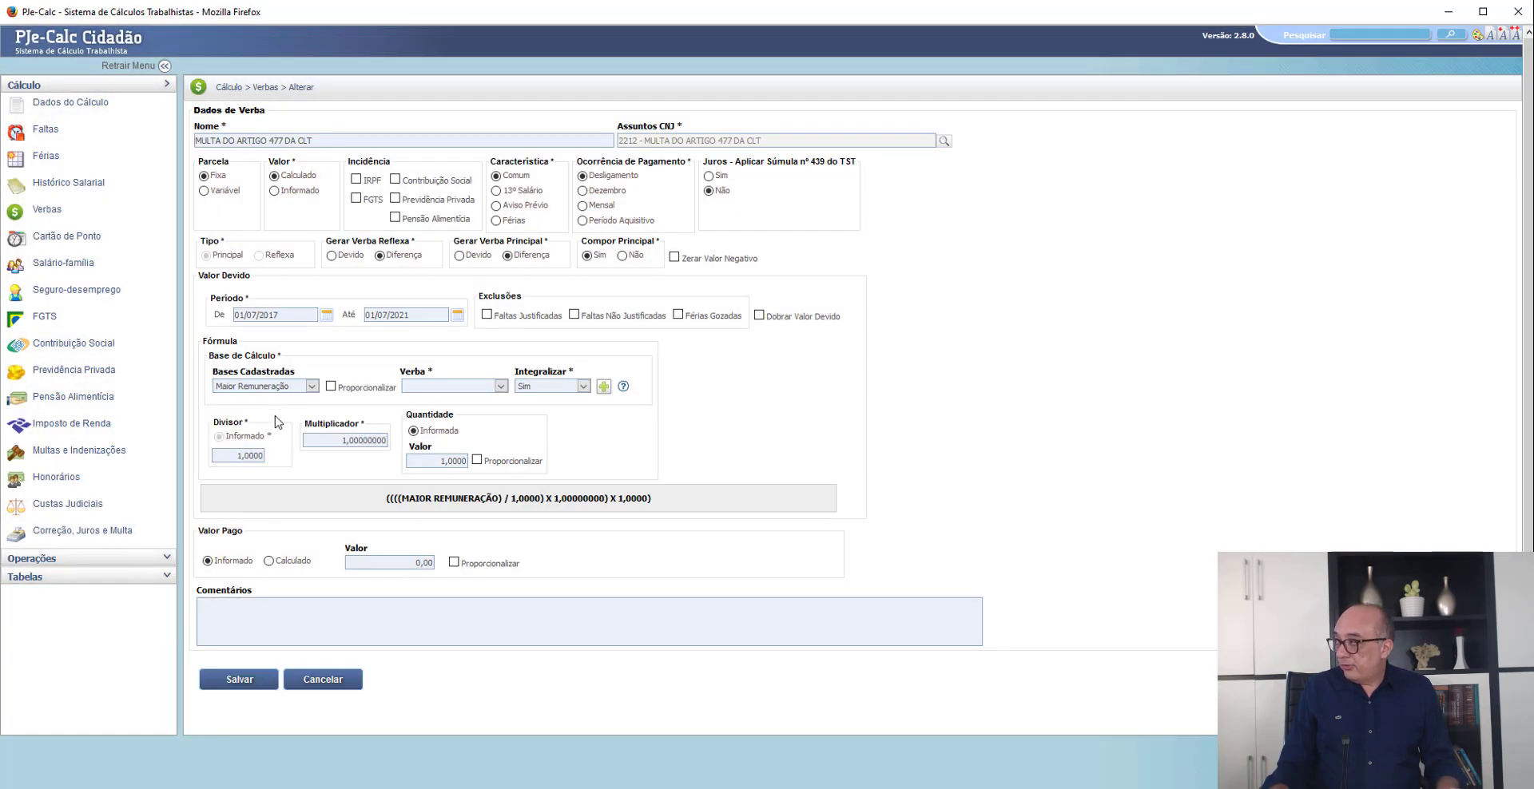
{"action": "left_click", "coordinate": [240, 681]}
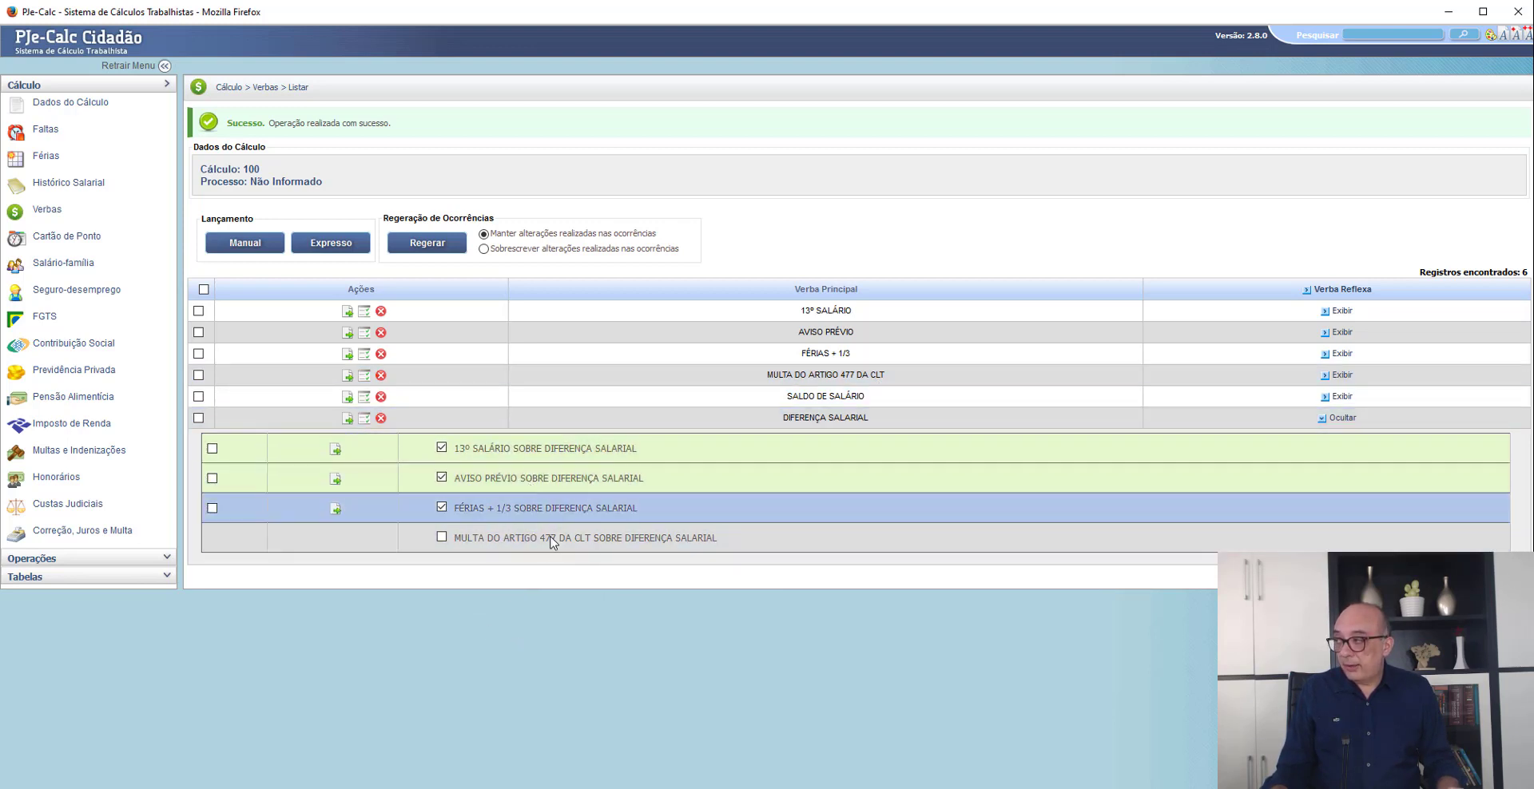
{"action": "left_click", "coordinate": [441, 538]}
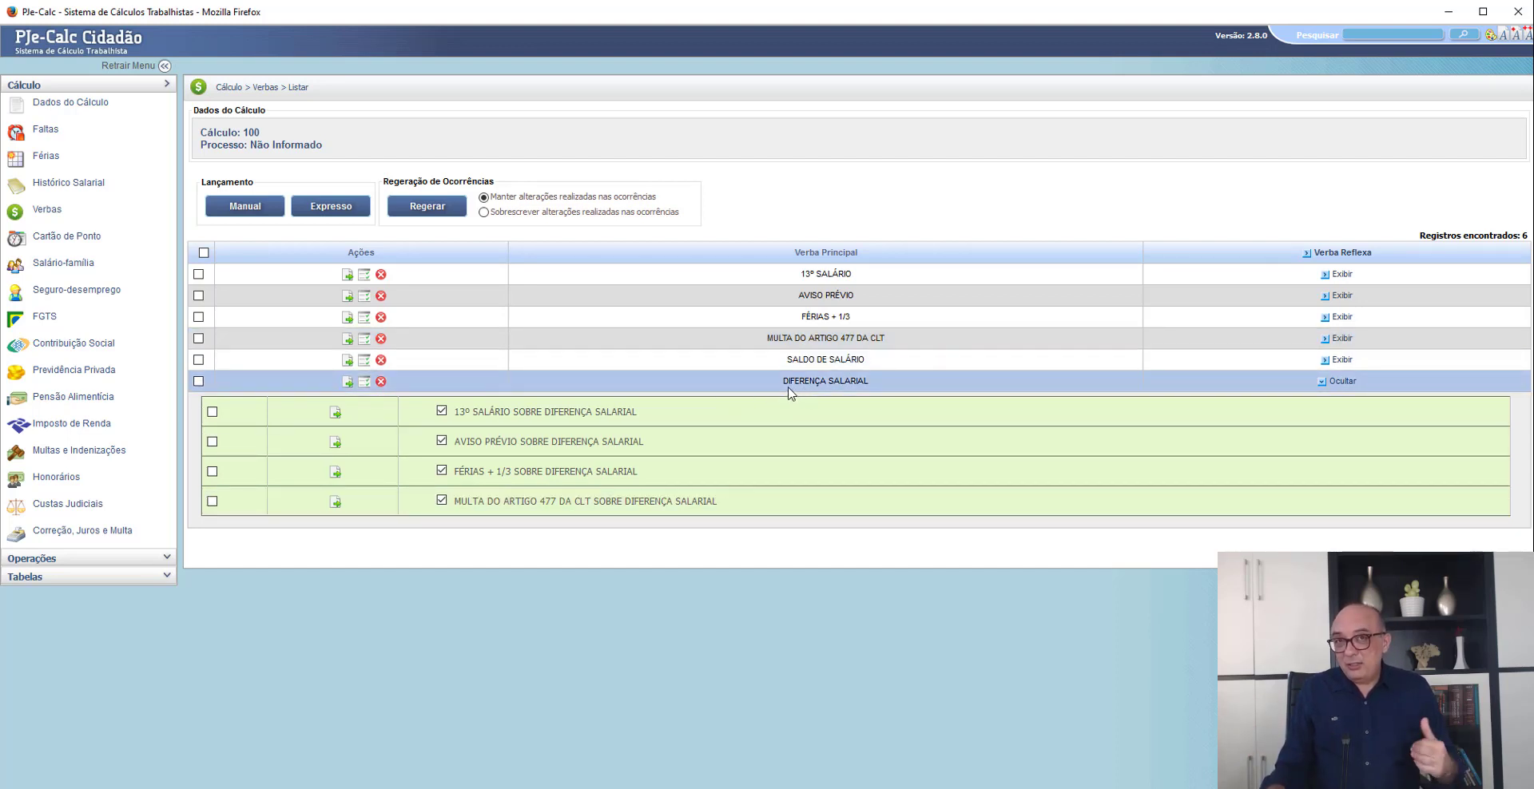
- Compare the Diferença Salarial reflexes claimed in the Petição inicial PDF with the Artigo 477 verba and reflex in the PJe-Calc list
{"action": "key", "text": "alt+Tab"}
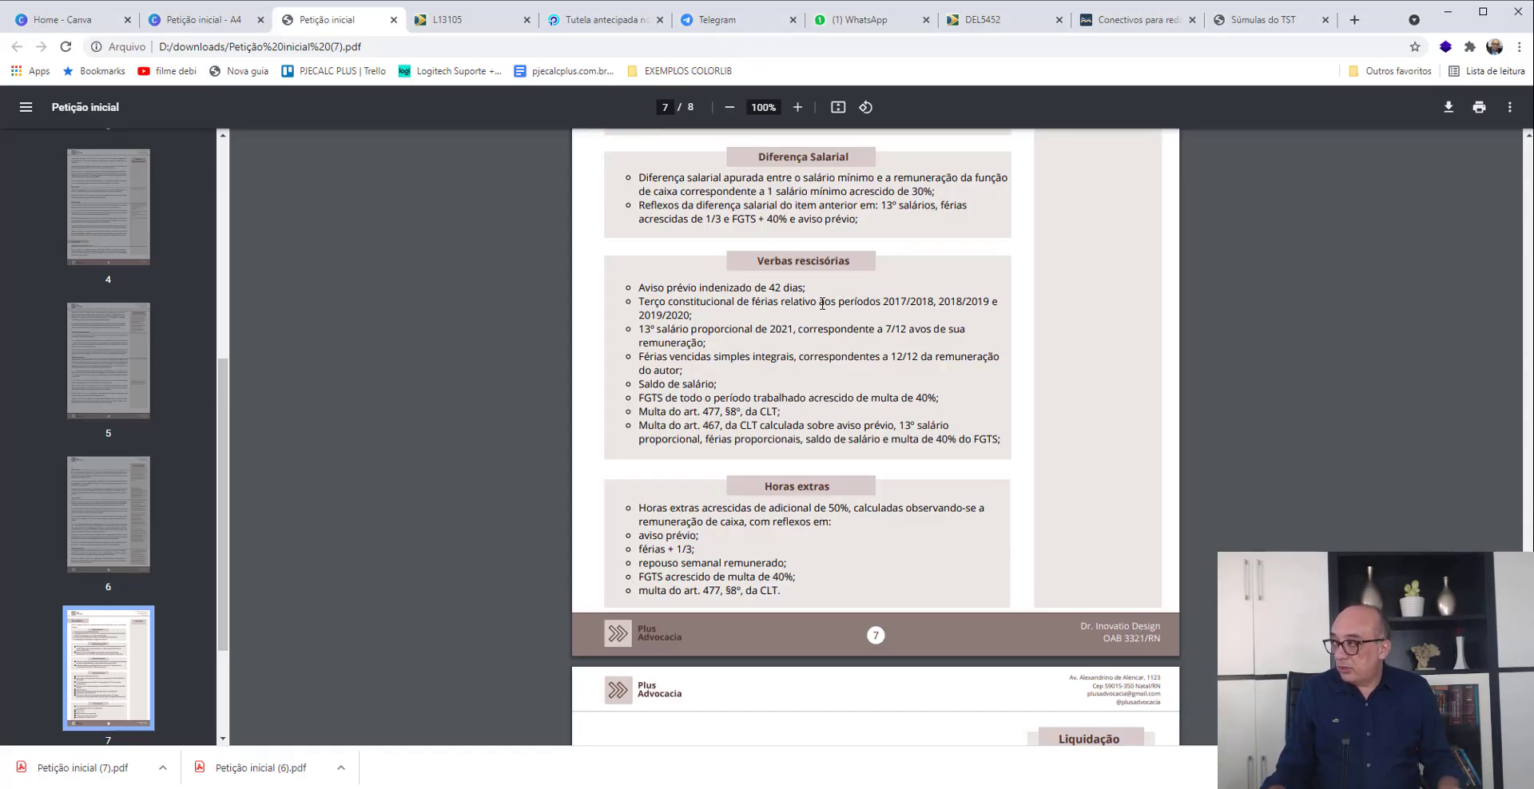
{"action": "left_click_drag", "start_coordinate": [868, 218], "coordinate": [869, 219]}
{"action": "left_click", "coordinate": [860, 220]}
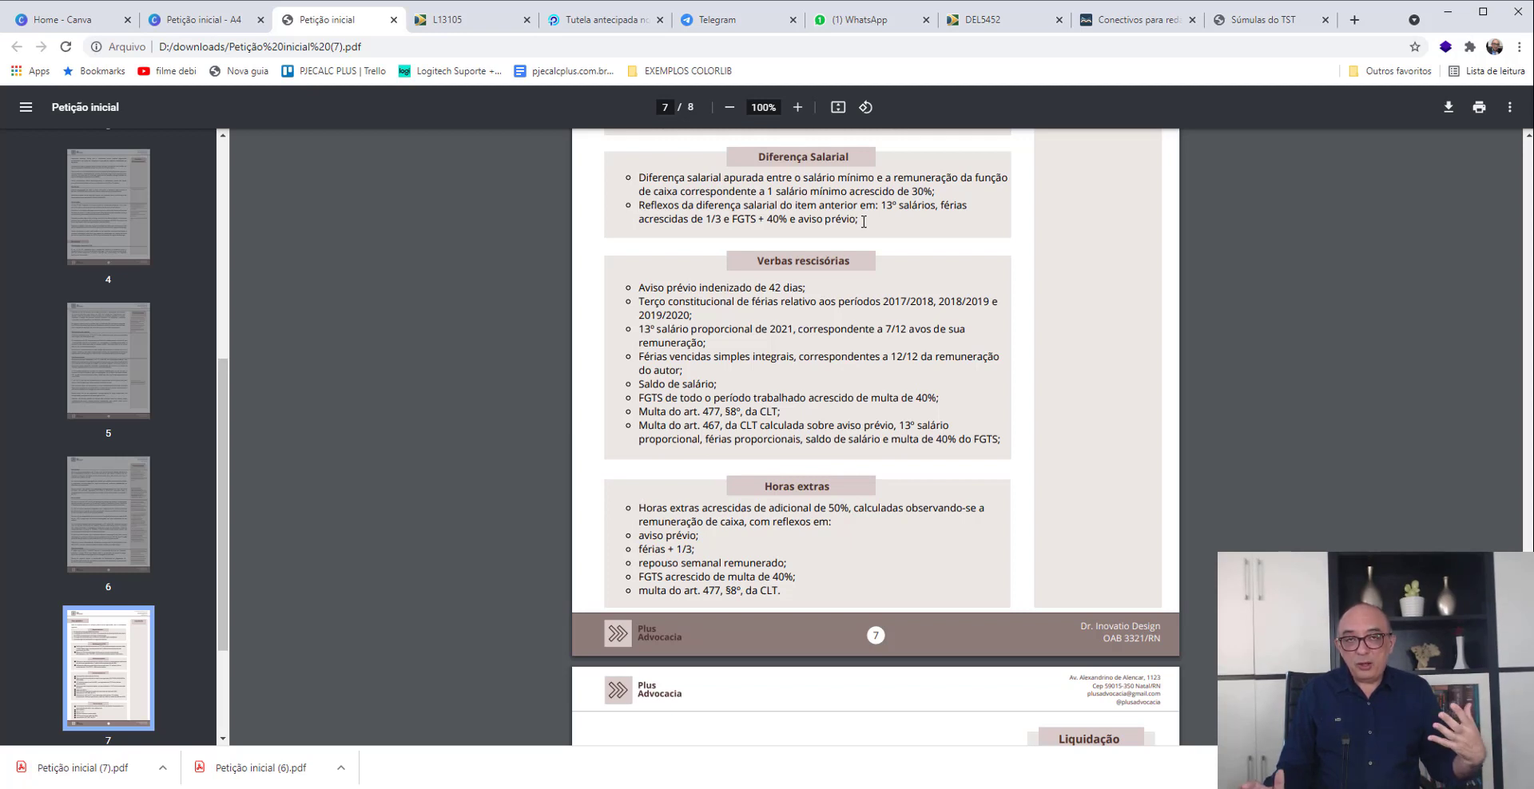
{"action": "left_click_drag", "start_coordinate": [865, 221], "coordinate": [650, 210]}
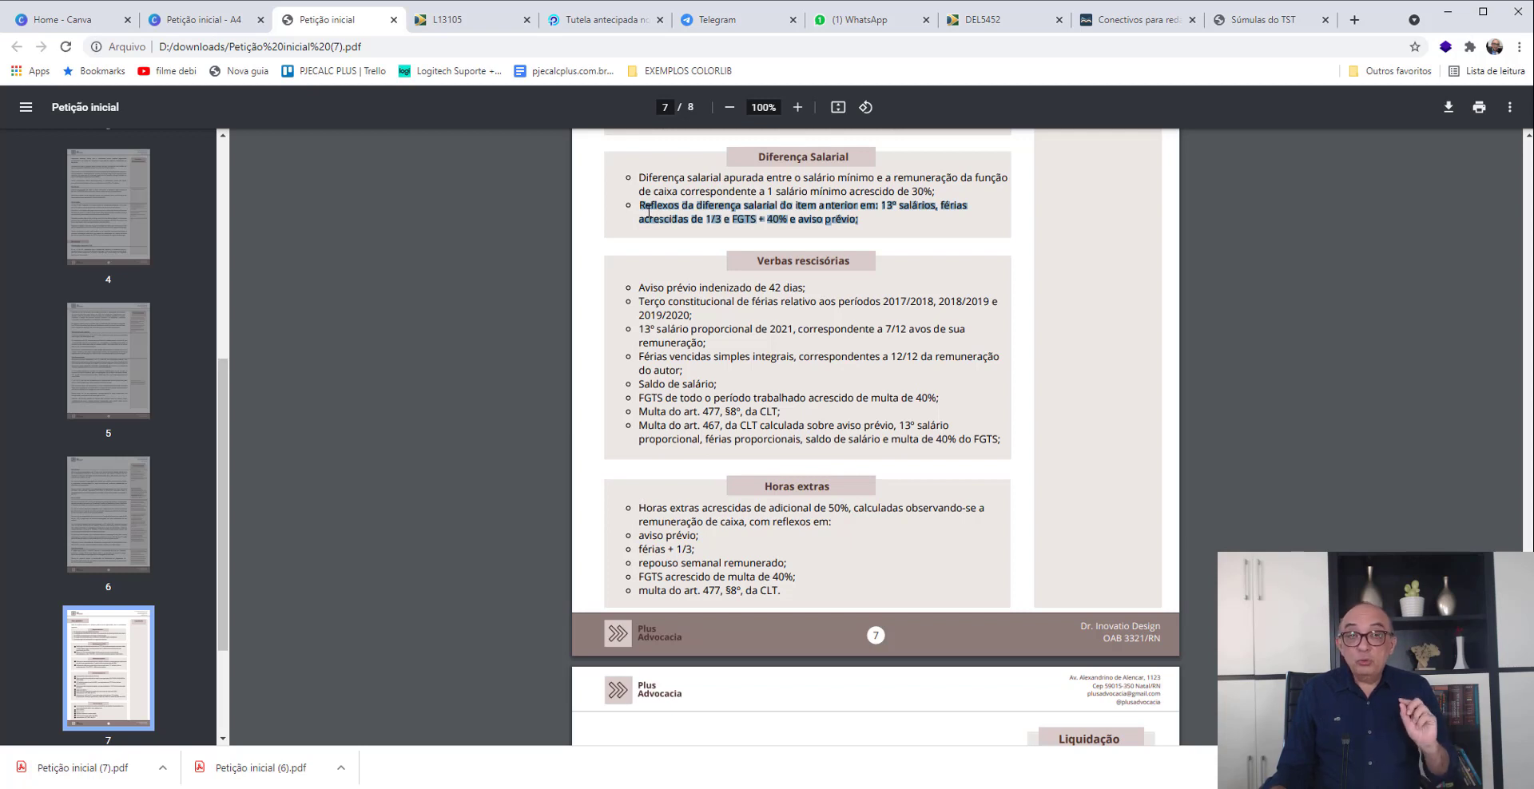
{"action": "left_click", "coordinate": [865, 220]}
{"action": "key", "text": "alt+Tab"}
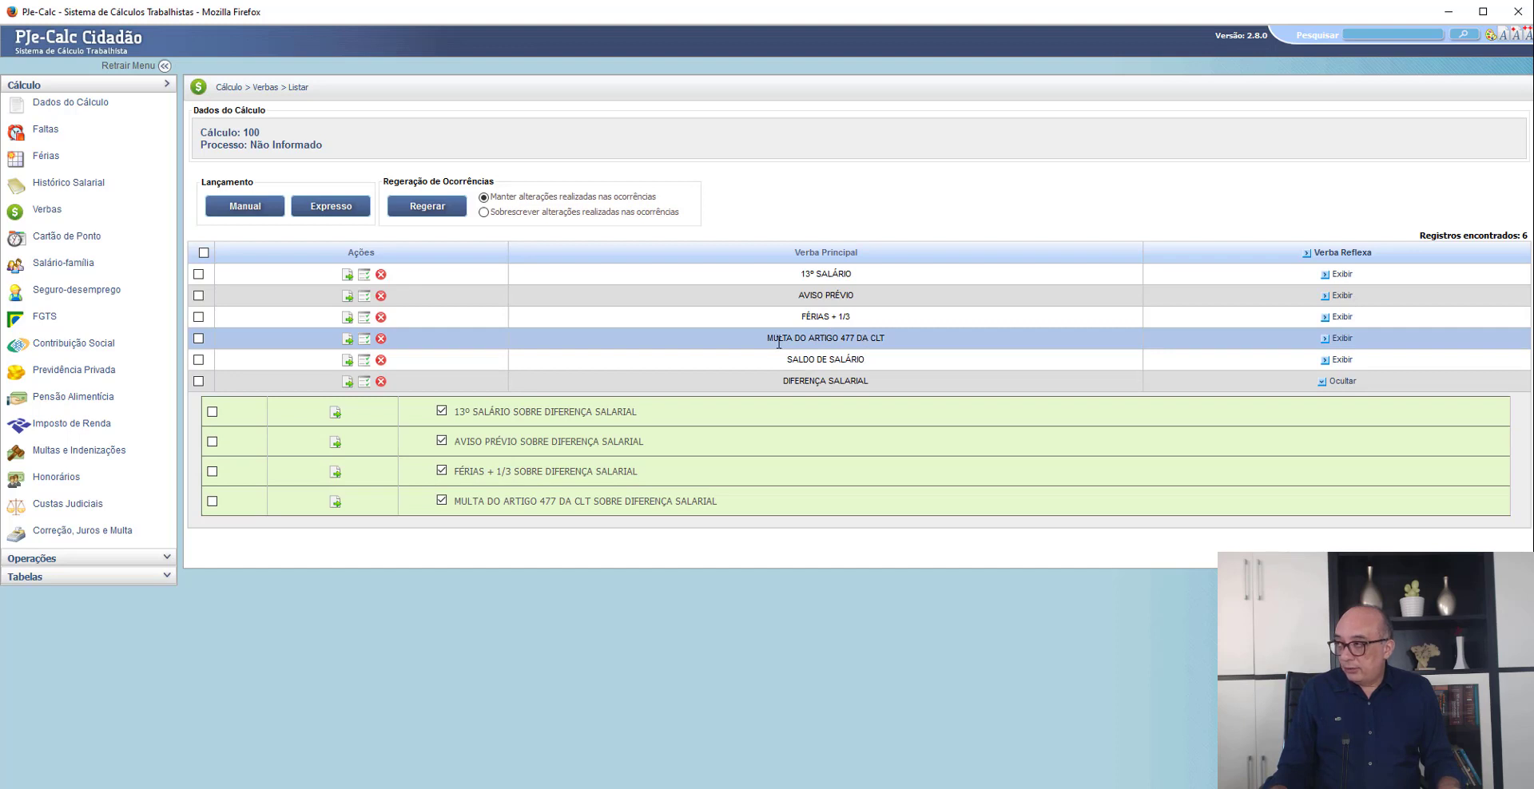
{"action": "left_click_drag", "start_coordinate": [768, 339], "coordinate": [883, 335]}
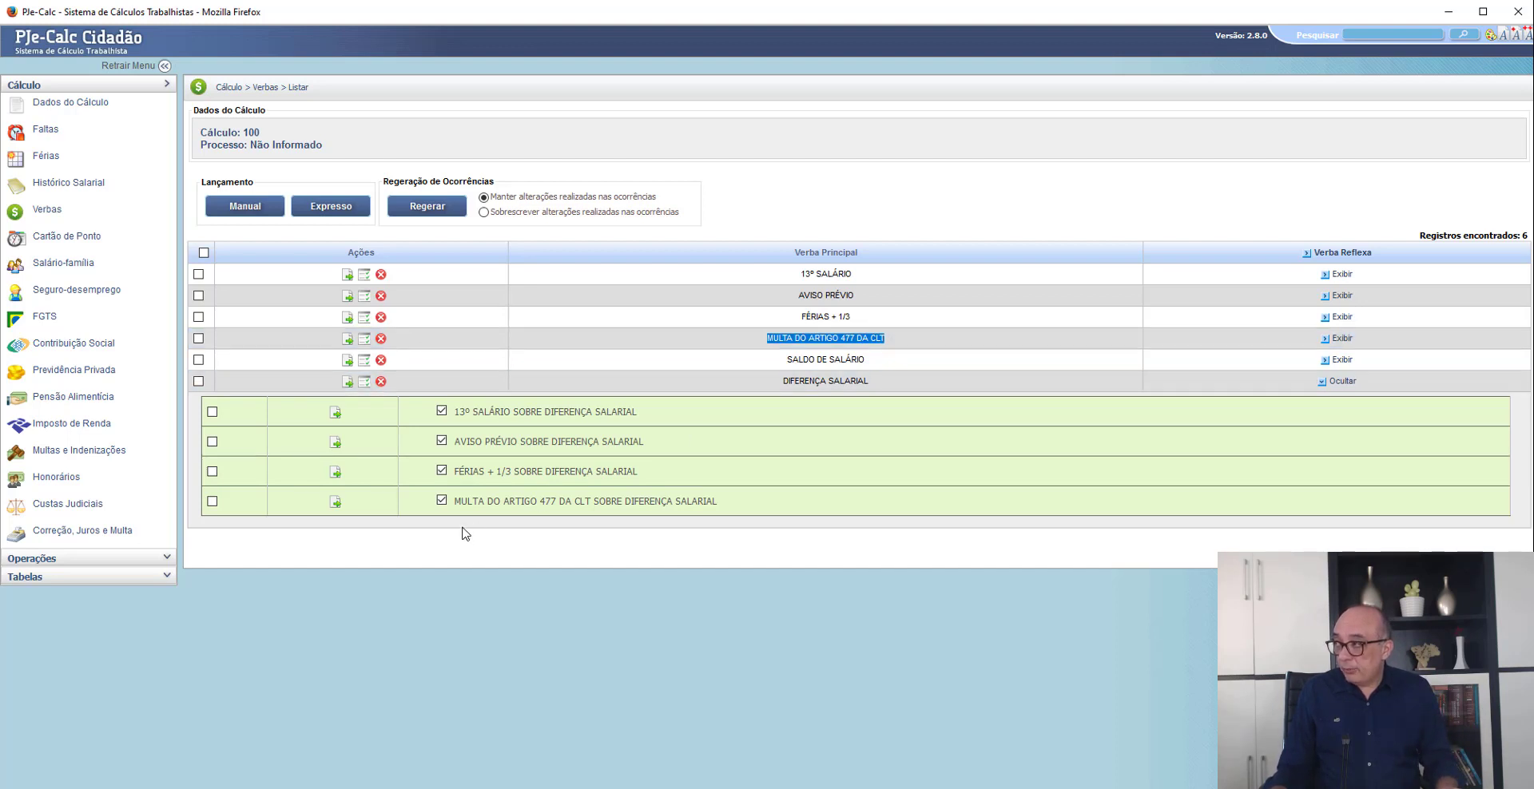
{"action": "left_click_drag", "start_coordinate": [469, 508], "coordinate": [676, 503]}
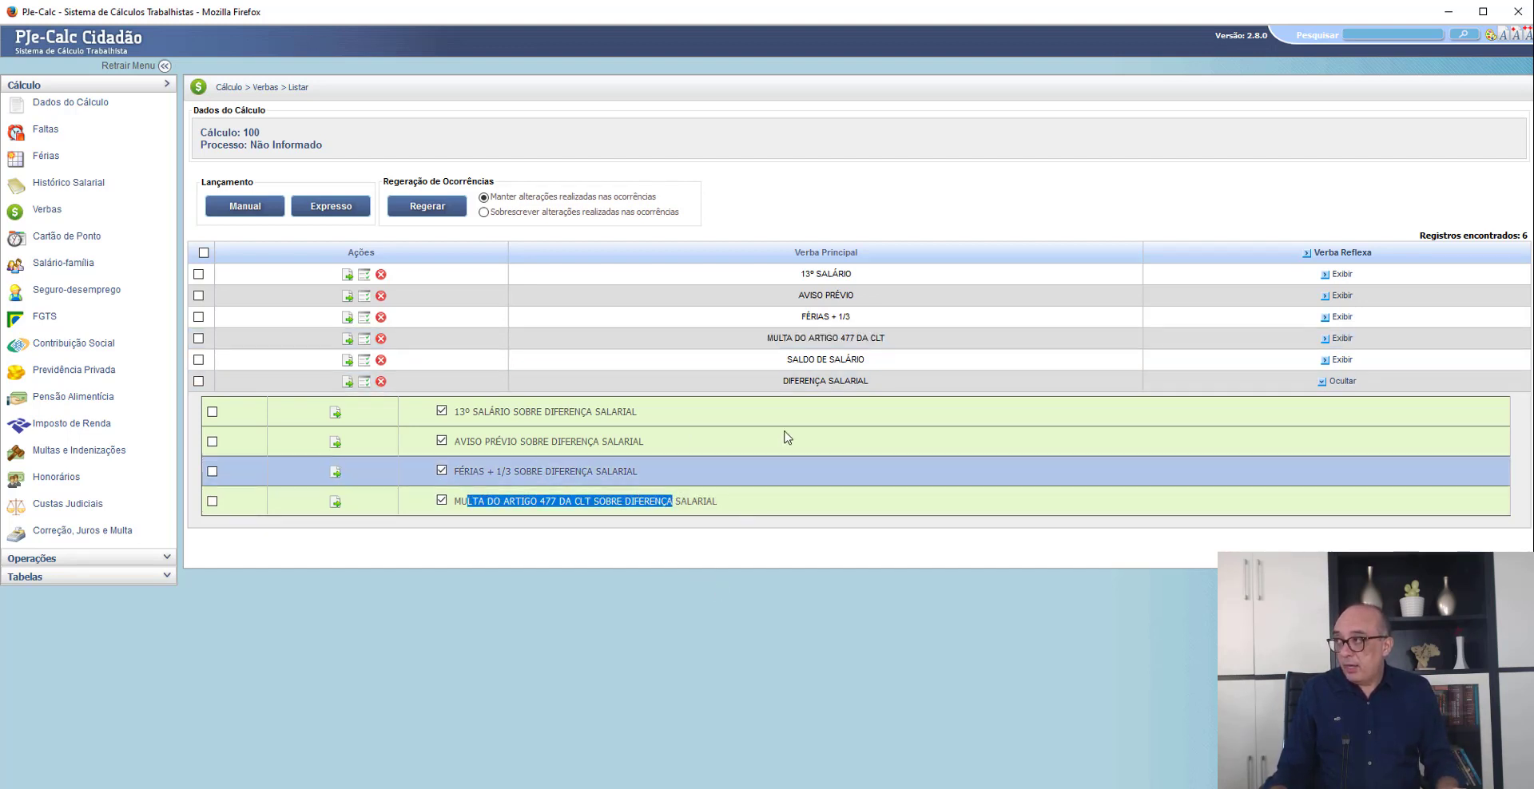
- Add SALÁRIO PAGO, with Proporcionalizar set to Sim, as the calculation base of SALDO DE SALÁRIO and save the verba
{"action": "left_click", "coordinate": [348, 362]}
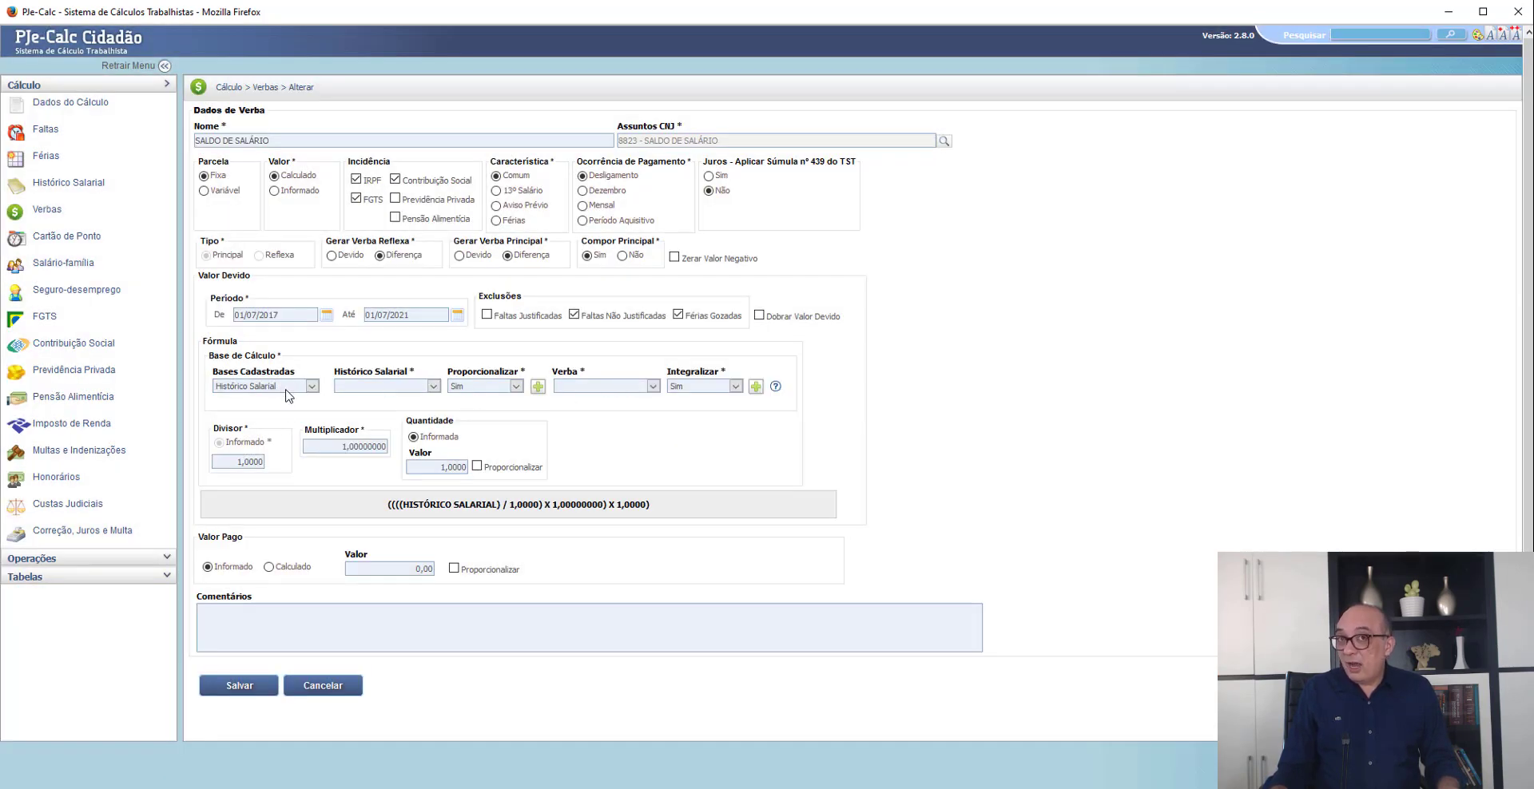
{"action": "left_click", "coordinate": [365, 387]}
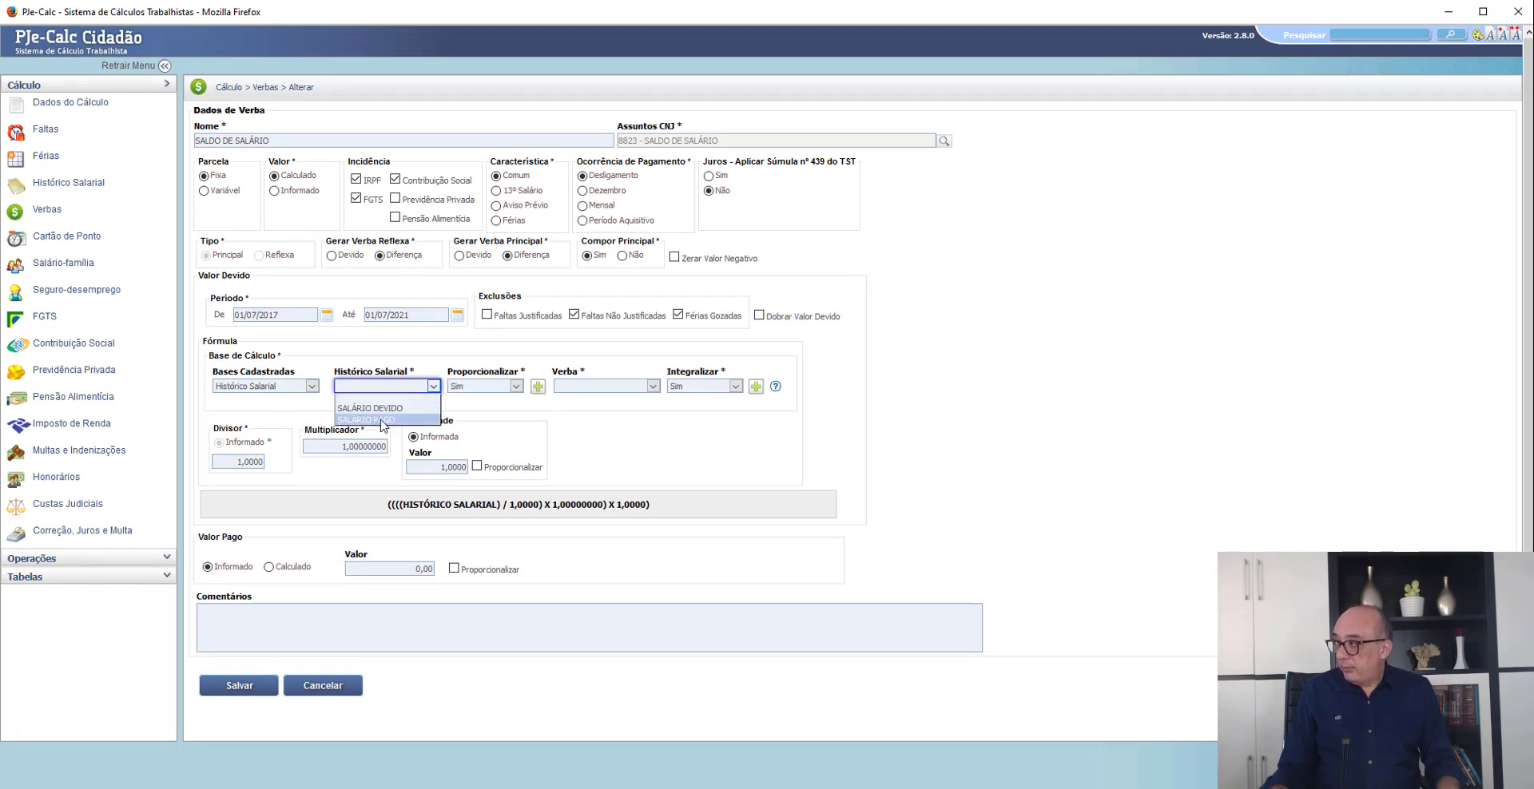
{"action": "left_click", "coordinate": [382, 421]}
{"action": "left_click", "coordinate": [538, 387]}
{"action": "scroll", "coordinate": [266, 675], "scroll_direction": "down", "scroll_amount": 1}
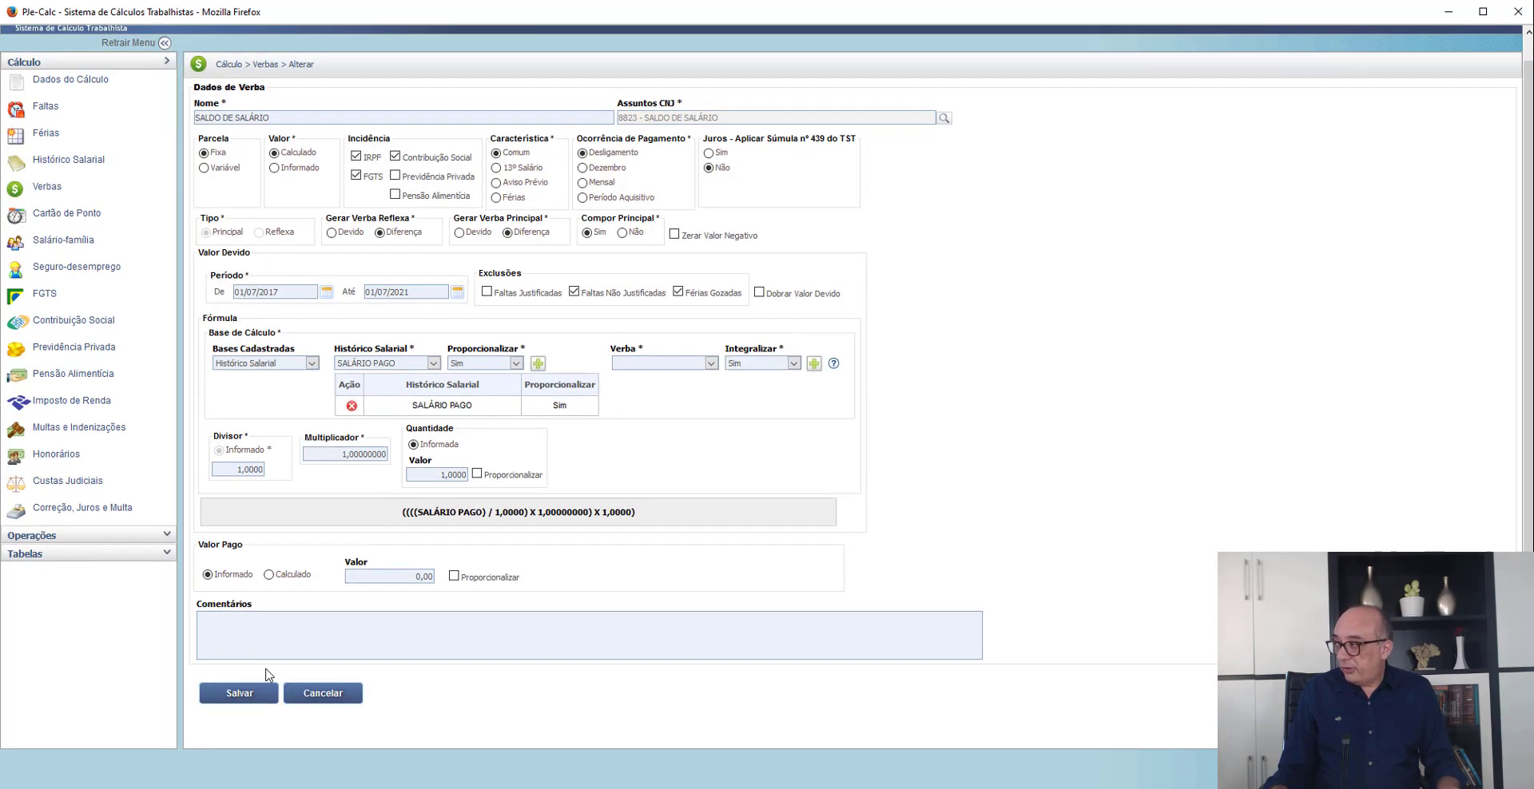
{"action": "left_click", "coordinate": [245, 687]}
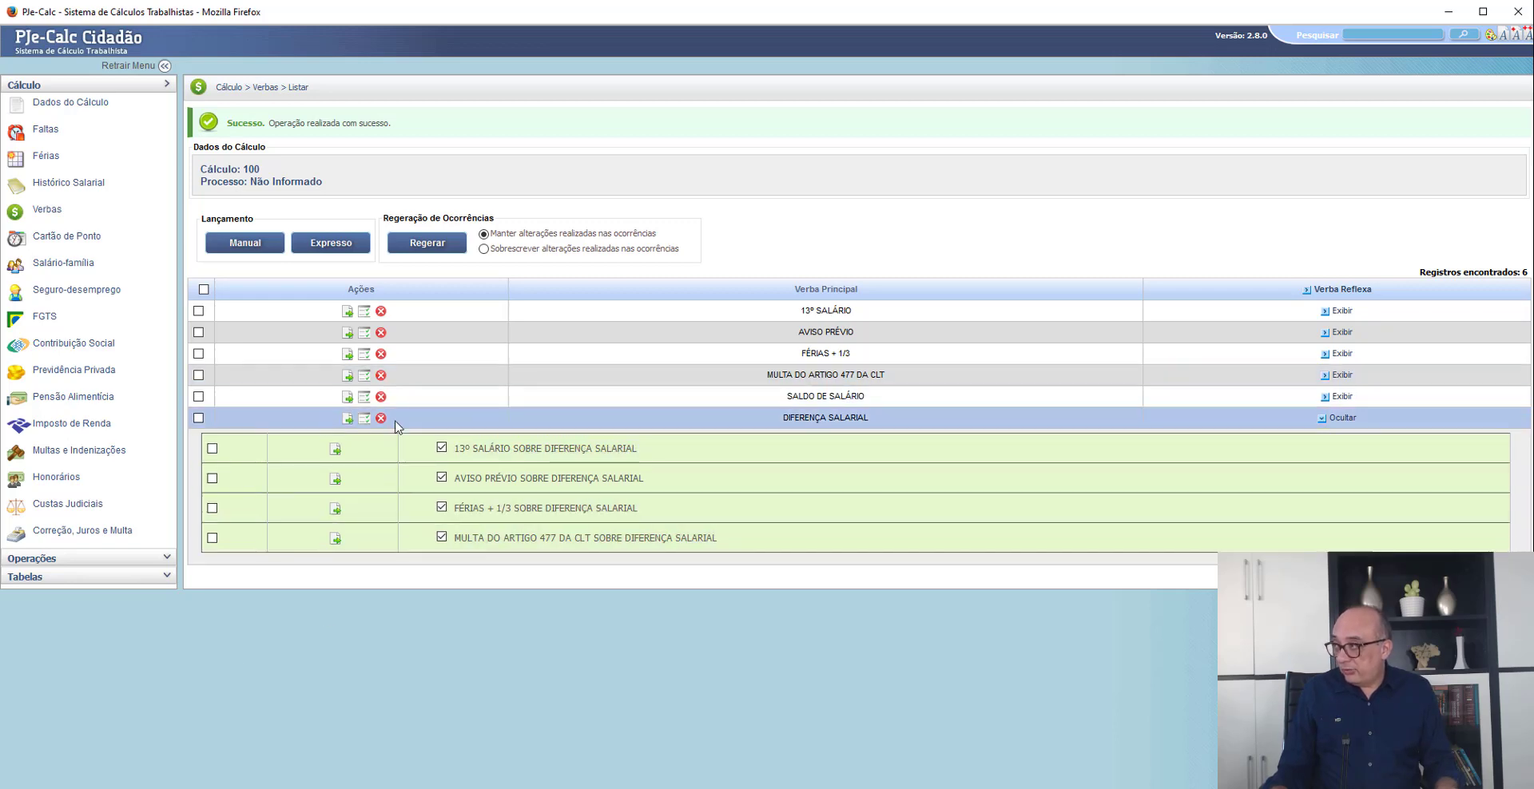
- Check the period and bases of the DIFERENÇA SALARIAL verba and save its parameters
{"action": "left_click", "coordinate": [347, 419]}
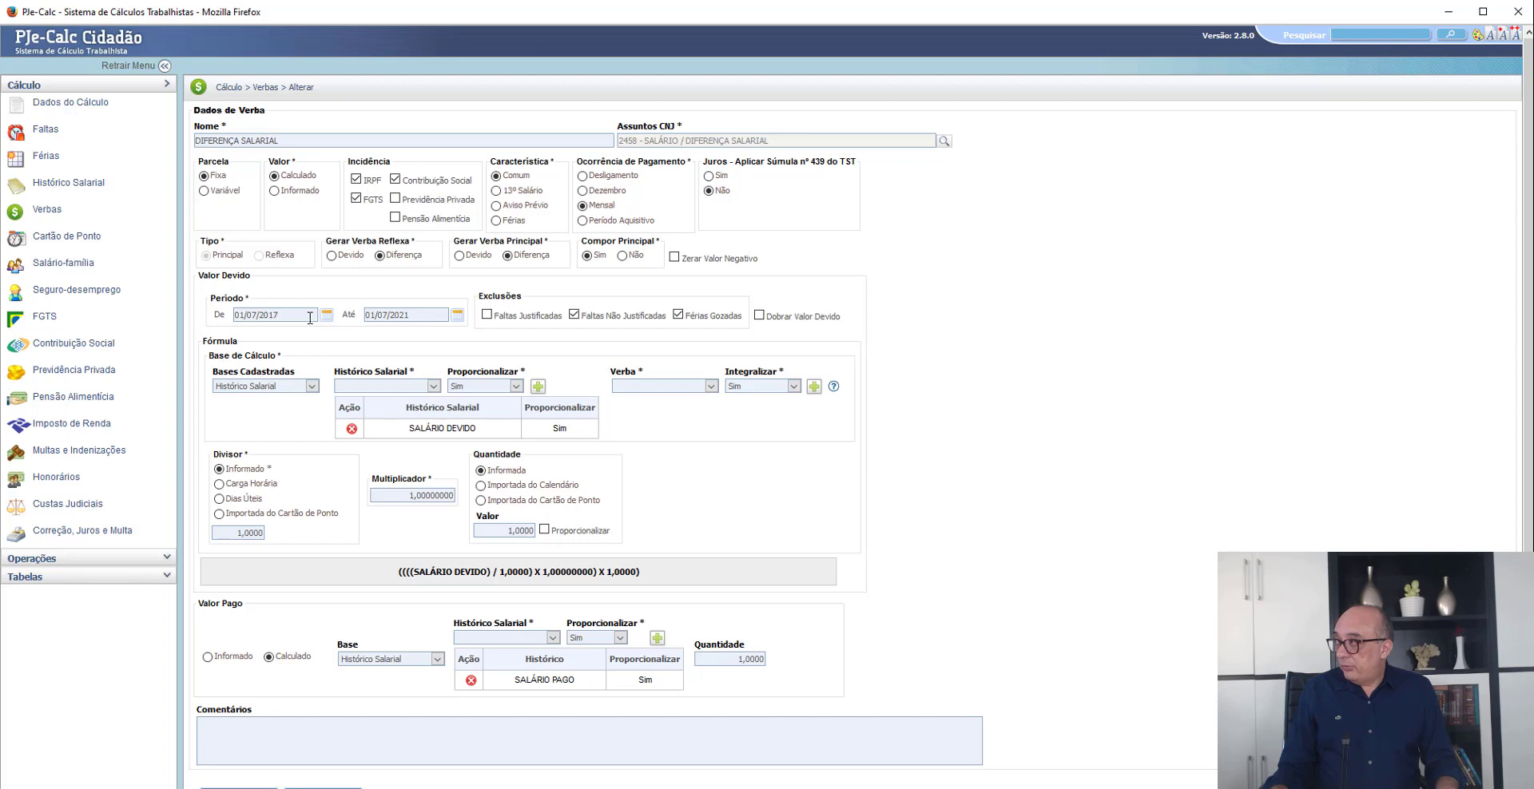
{"action": "left_click", "coordinate": [310, 318]}
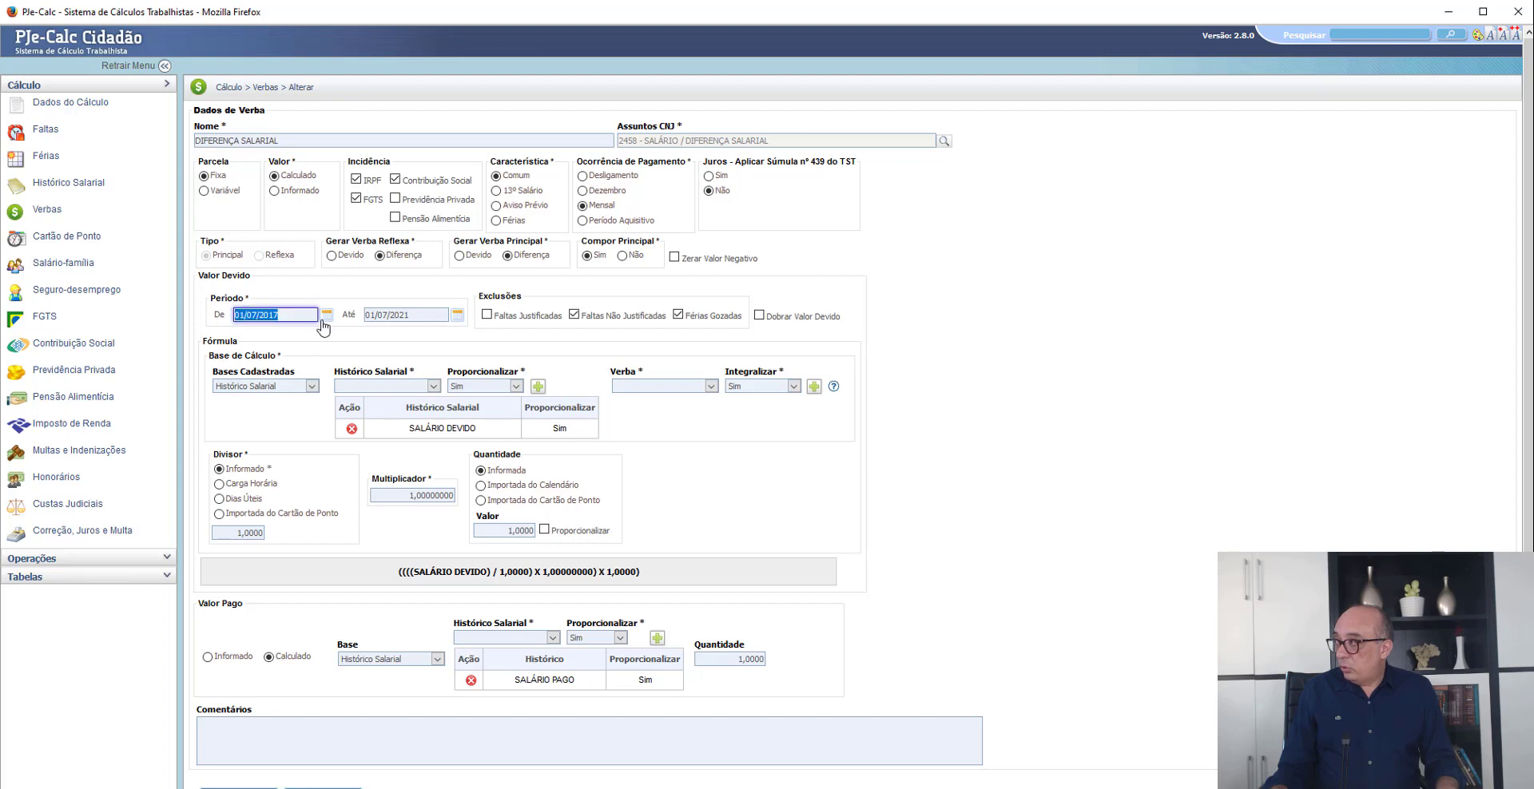
{"action": "left_click", "coordinate": [424, 314]}
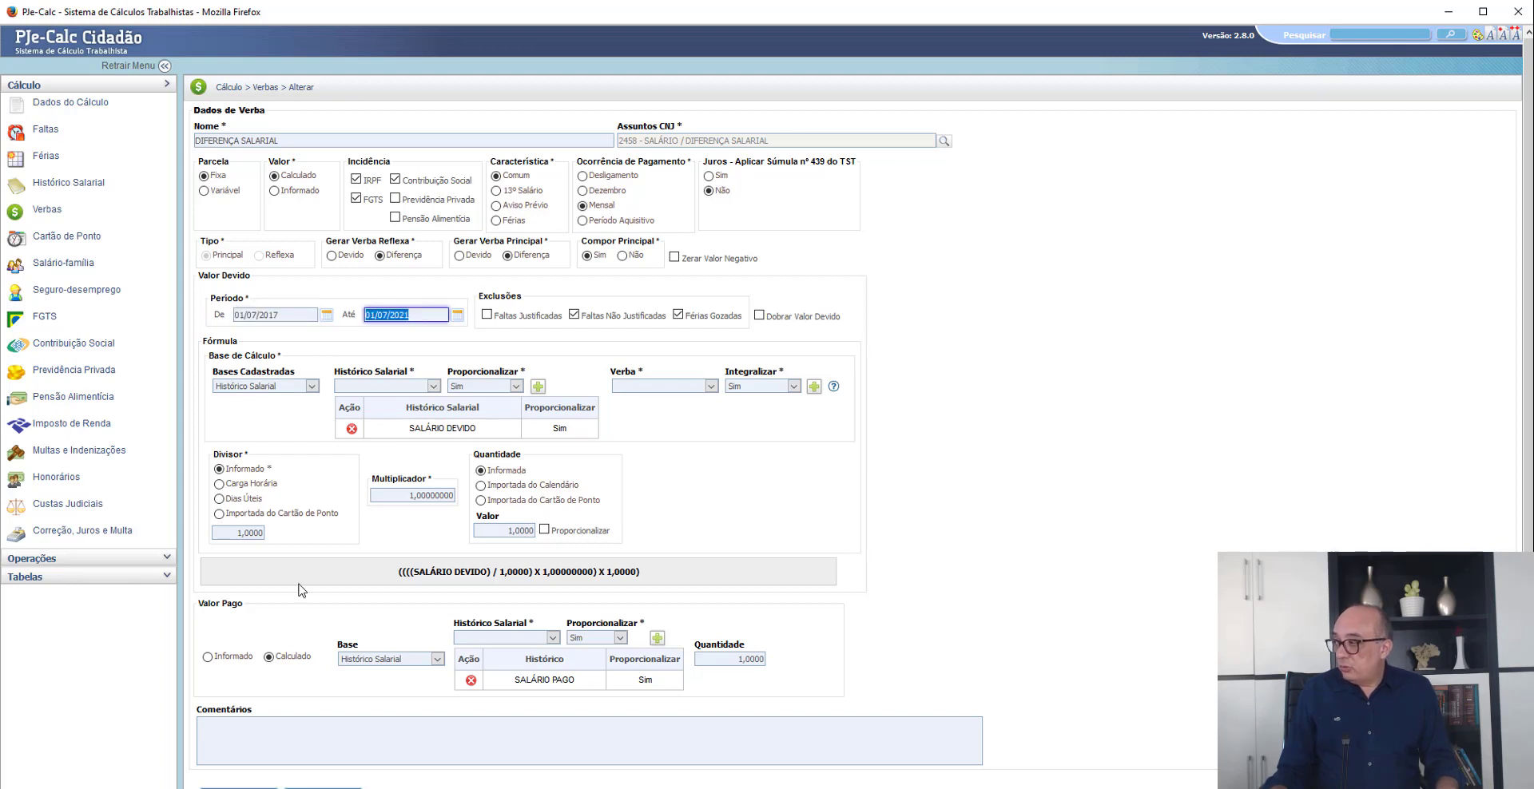
{"action": "scroll", "coordinate": [308, 596], "scroll_direction": "down", "scroll_amount": 3}
{"action": "left_click", "coordinate": [250, 674]}
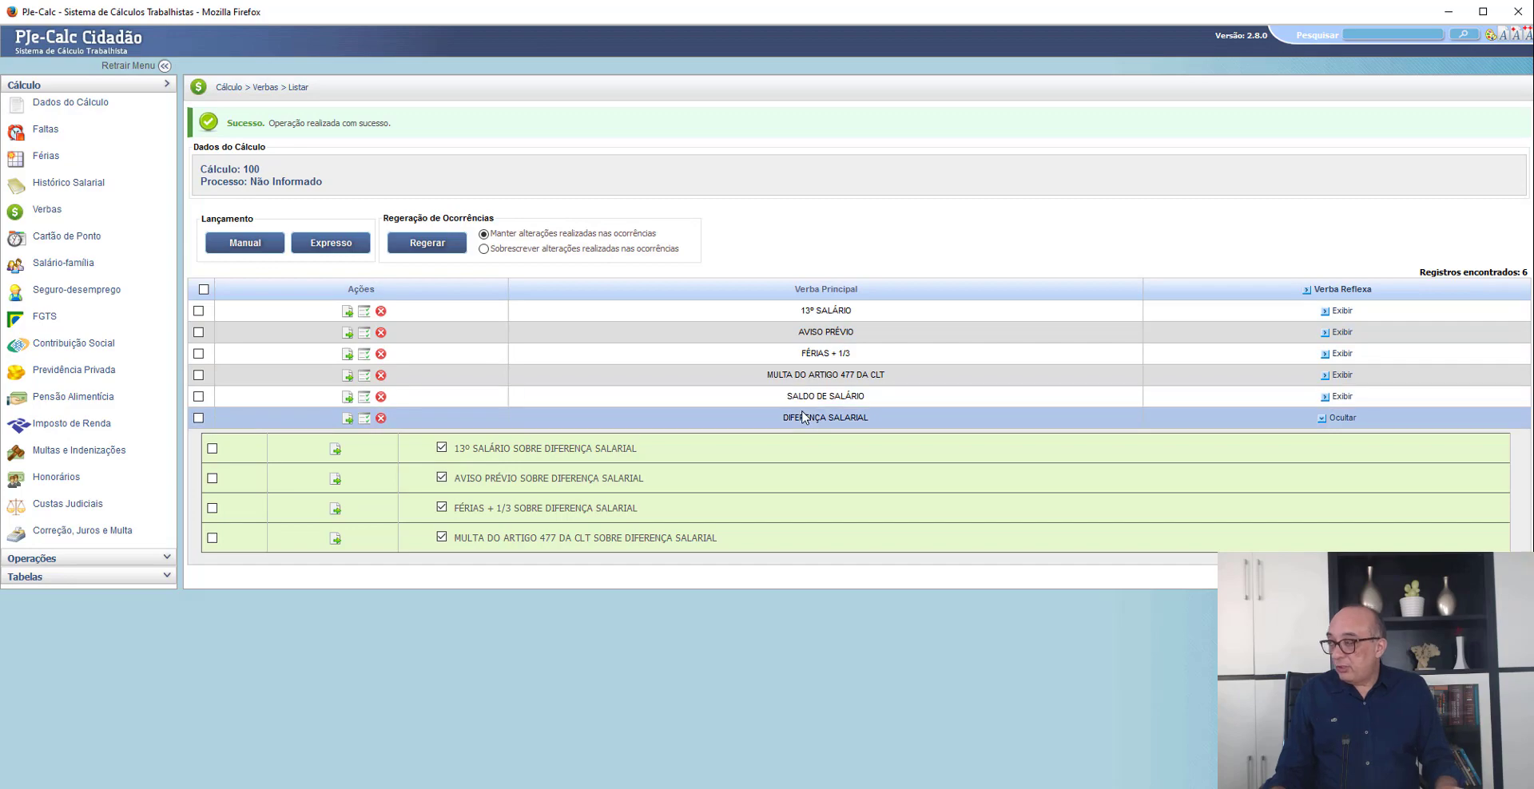
- Consult the Horas extras and Intervalos claims in the Petição inicial PDF and return to PJe-Calc
{"action": "key", "text": "alt+Tab"}
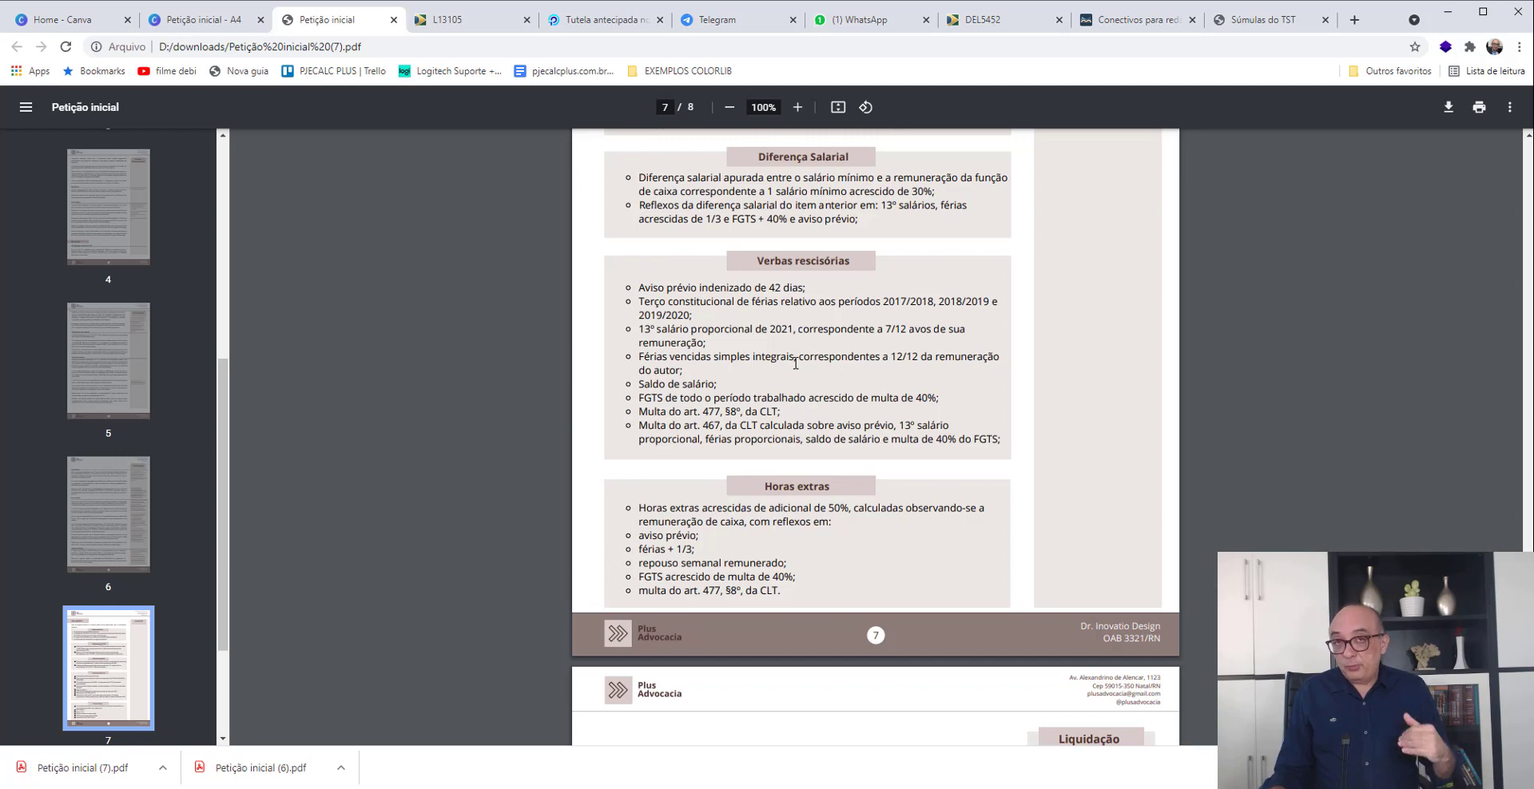
{"action": "scroll", "coordinate": [800, 383], "scroll_direction": "down", "scroll_amount": 3}
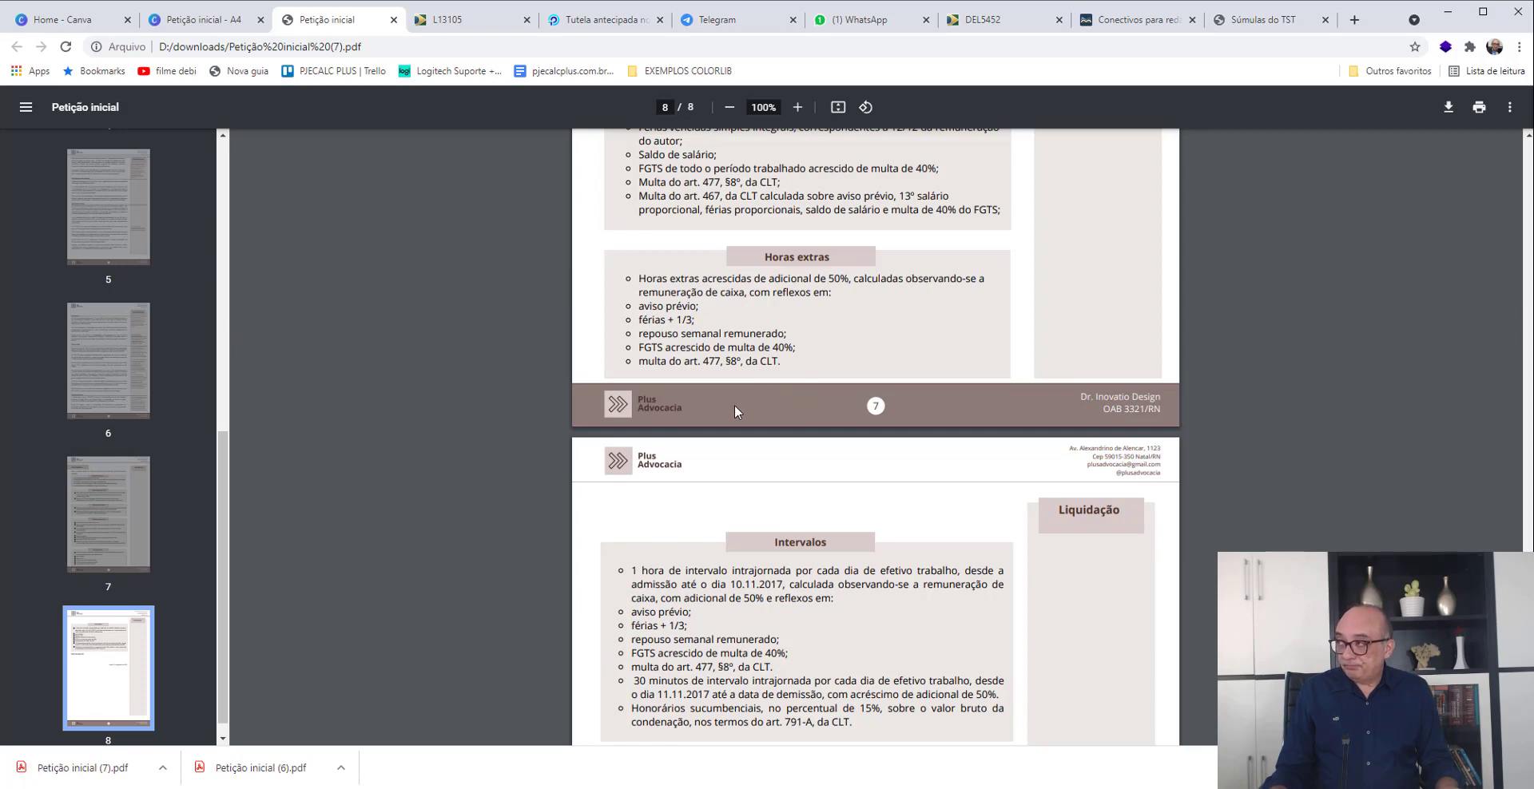
{"action": "key", "text": "alt+Tab"}
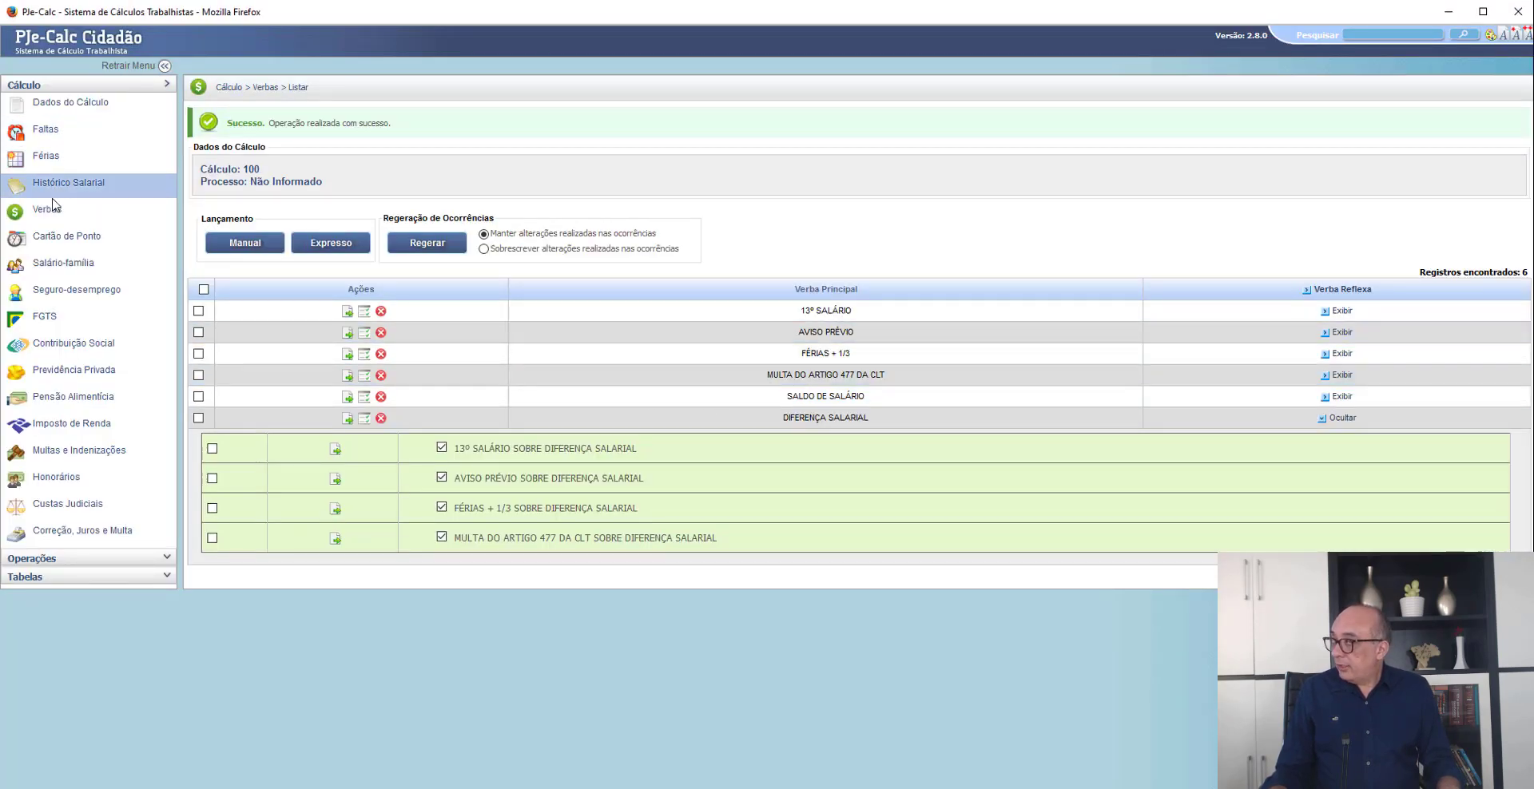
- Start a new Cartão de Ponto record and choose Programação Semanal for Preenchimento de Jornadas
{"action": "left_click", "coordinate": [46, 241]}
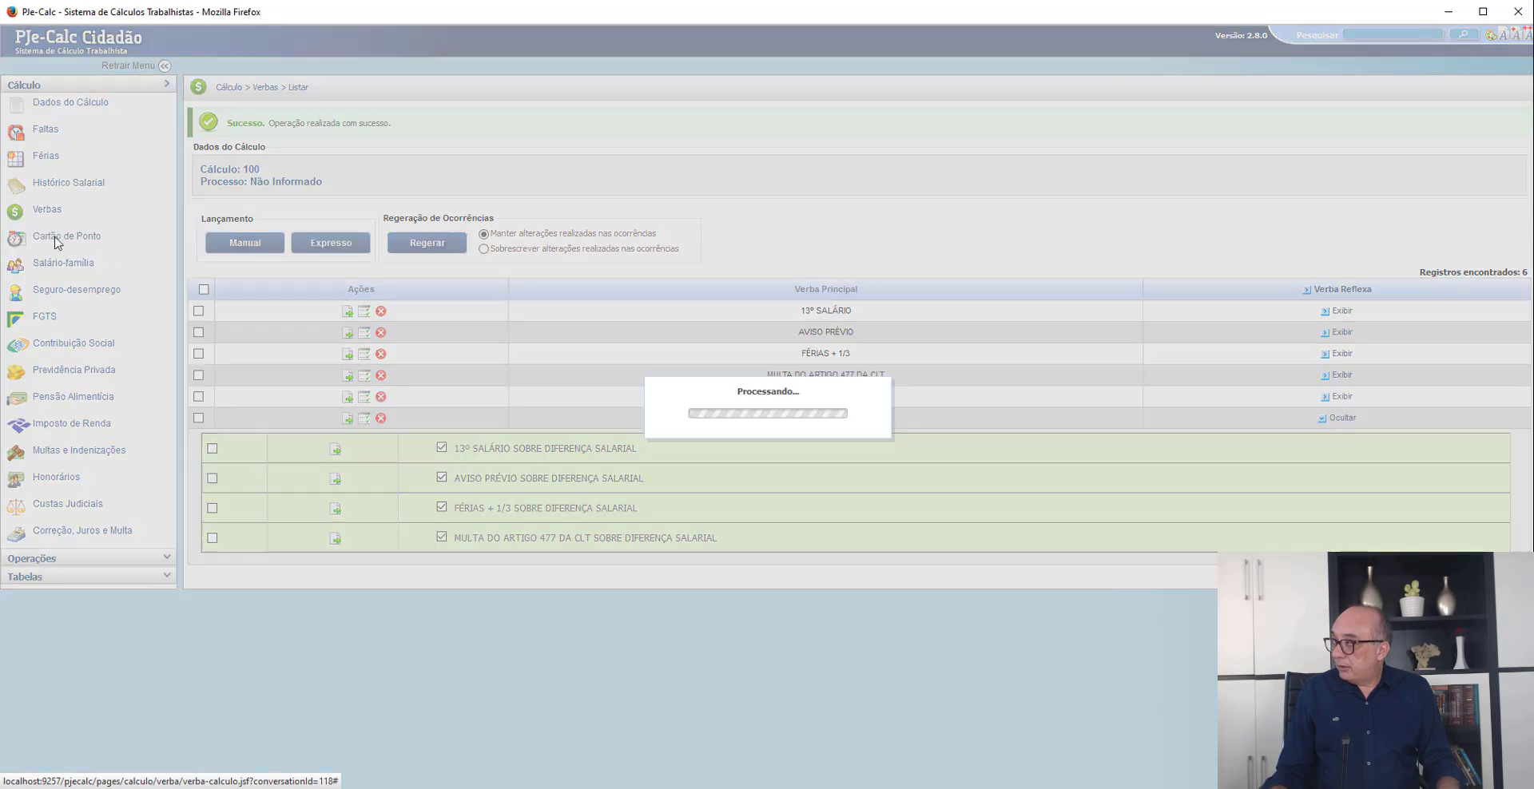
{"action": "left_click", "coordinate": [258, 206]}
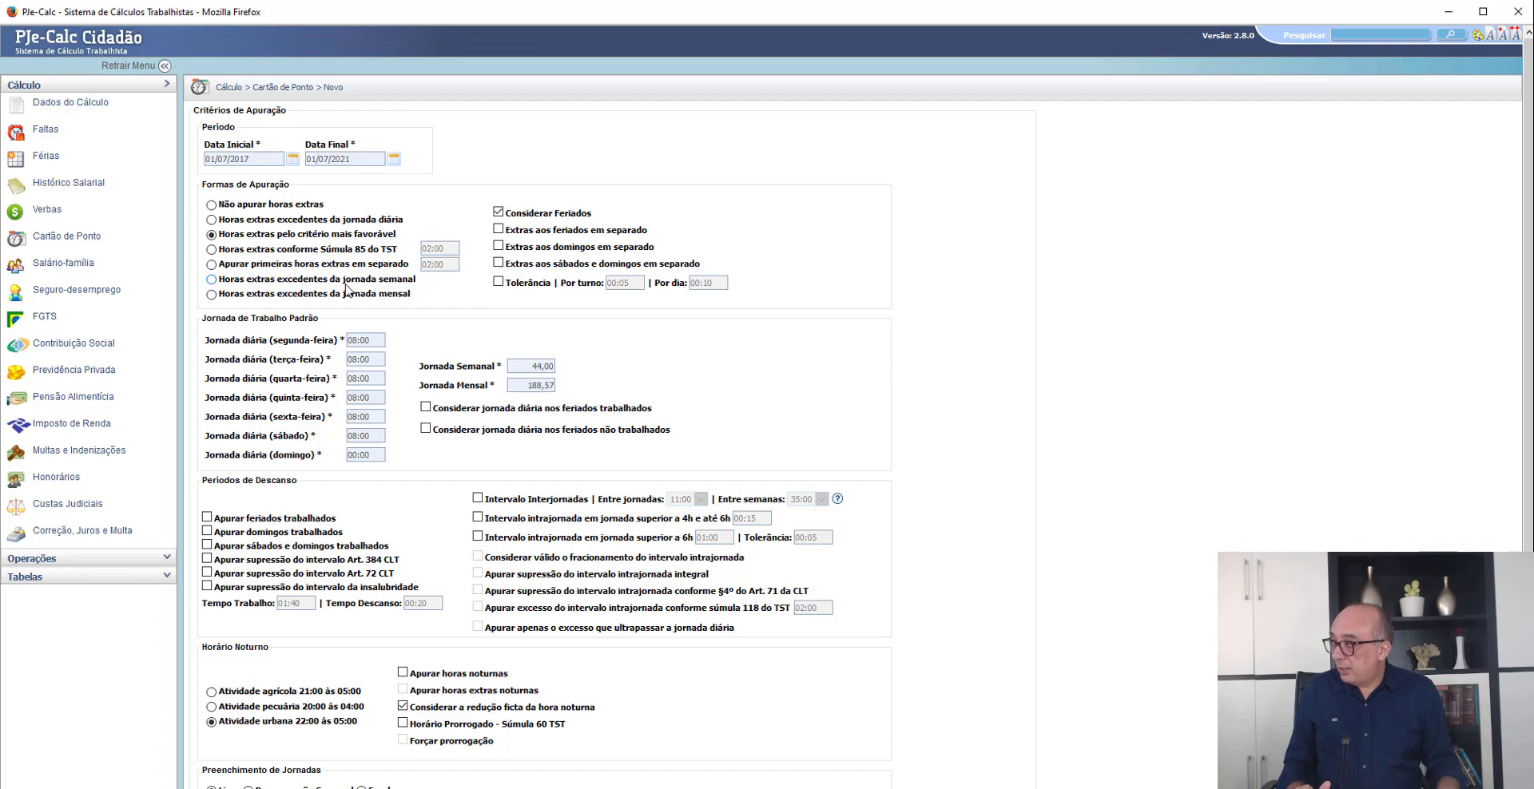
{"action": "scroll", "coordinate": [384, 345], "scroll_direction": "down", "scroll_amount": 3}
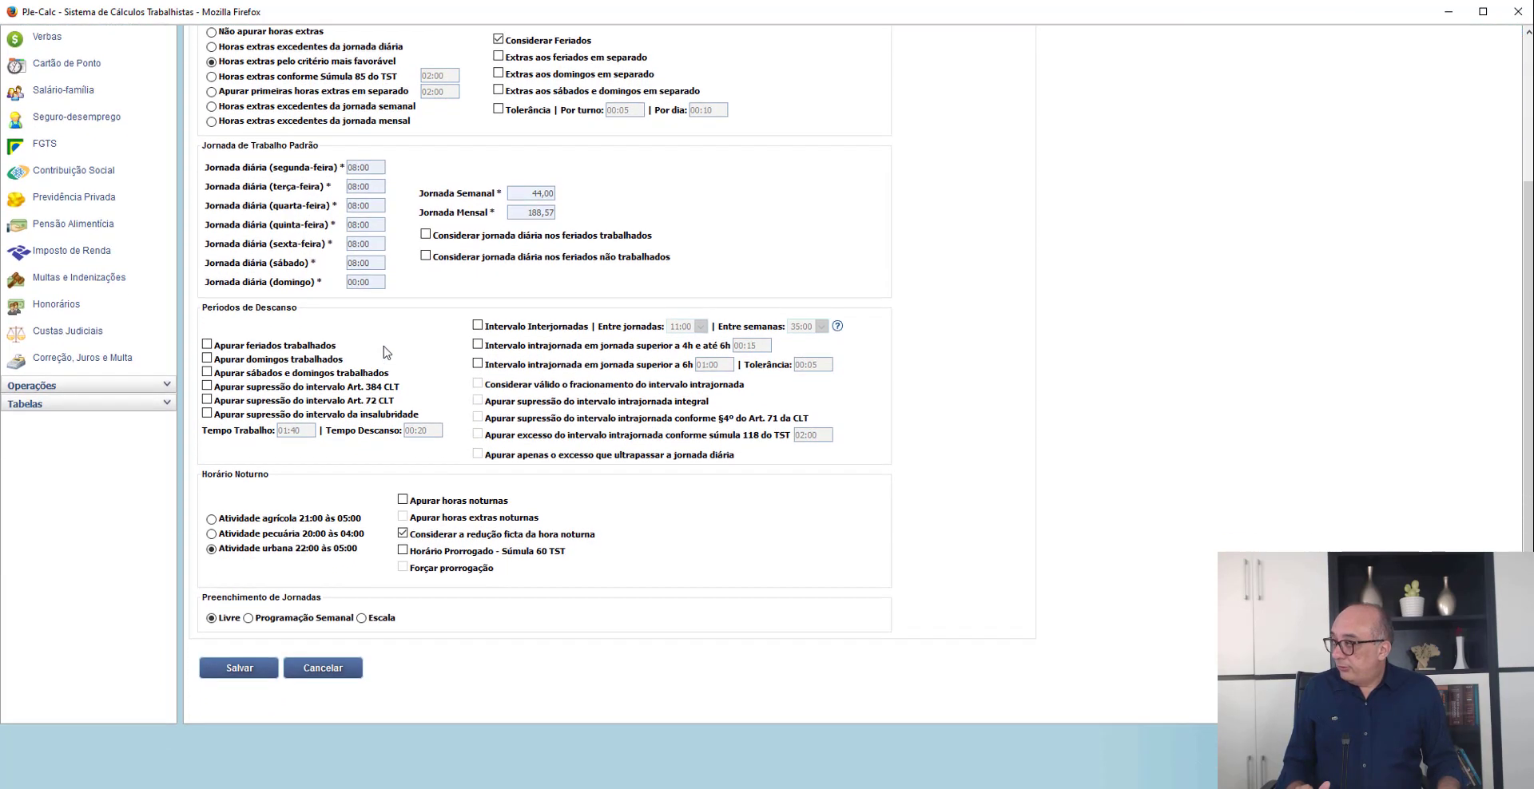
{"action": "left_click", "coordinate": [249, 618]}
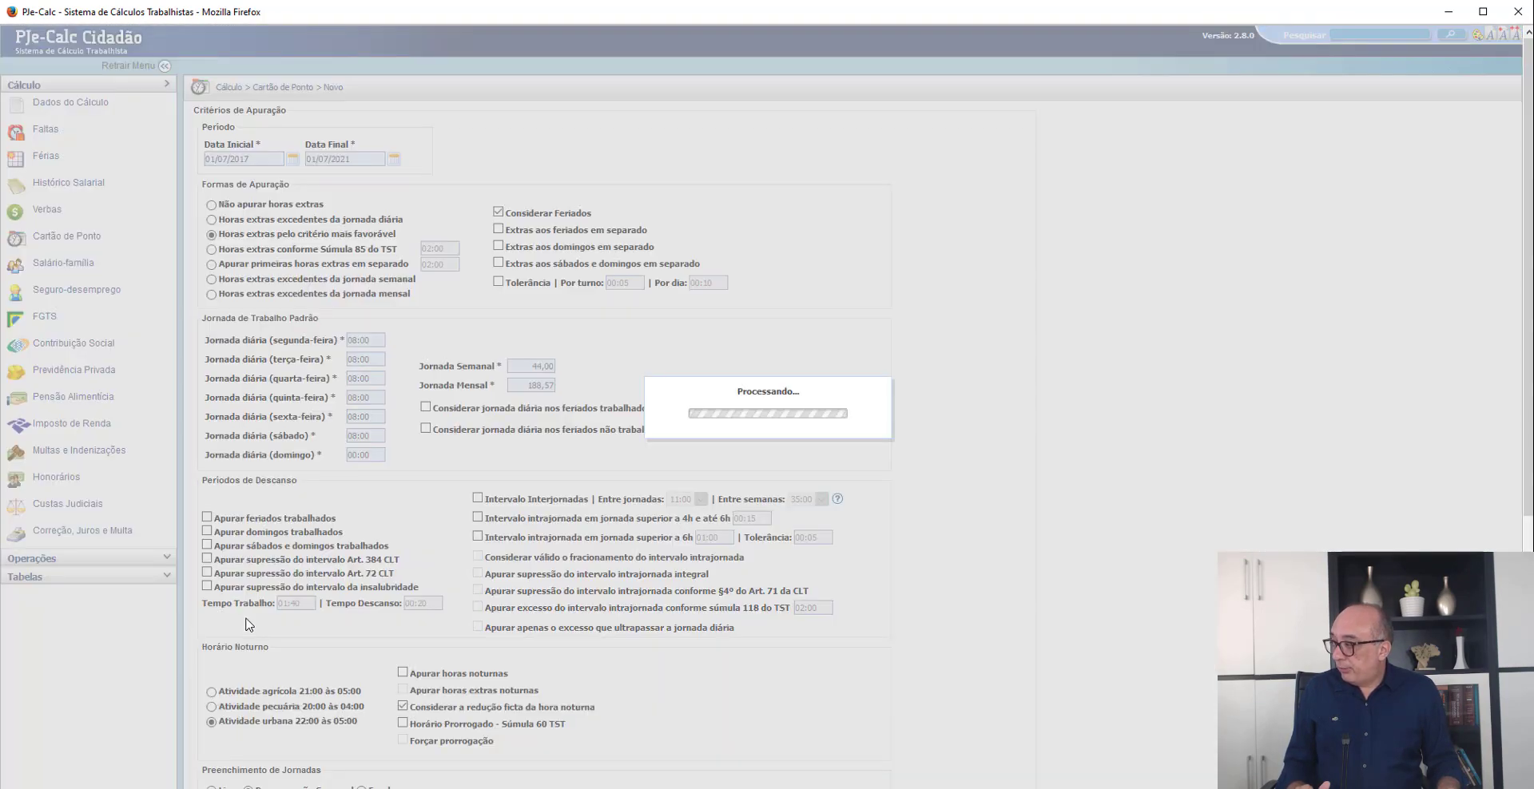
{"action": "scroll", "coordinate": [278, 449], "scroll_direction": "down", "scroll_amount": 5}
- Fill in the Segunda journey with 06:00, 11:30, 12:00 and 18:00 for Entrada 1, Saída 1, Entrada 2 and Saída 2
{"action": "left_click", "coordinate": [279, 448]}
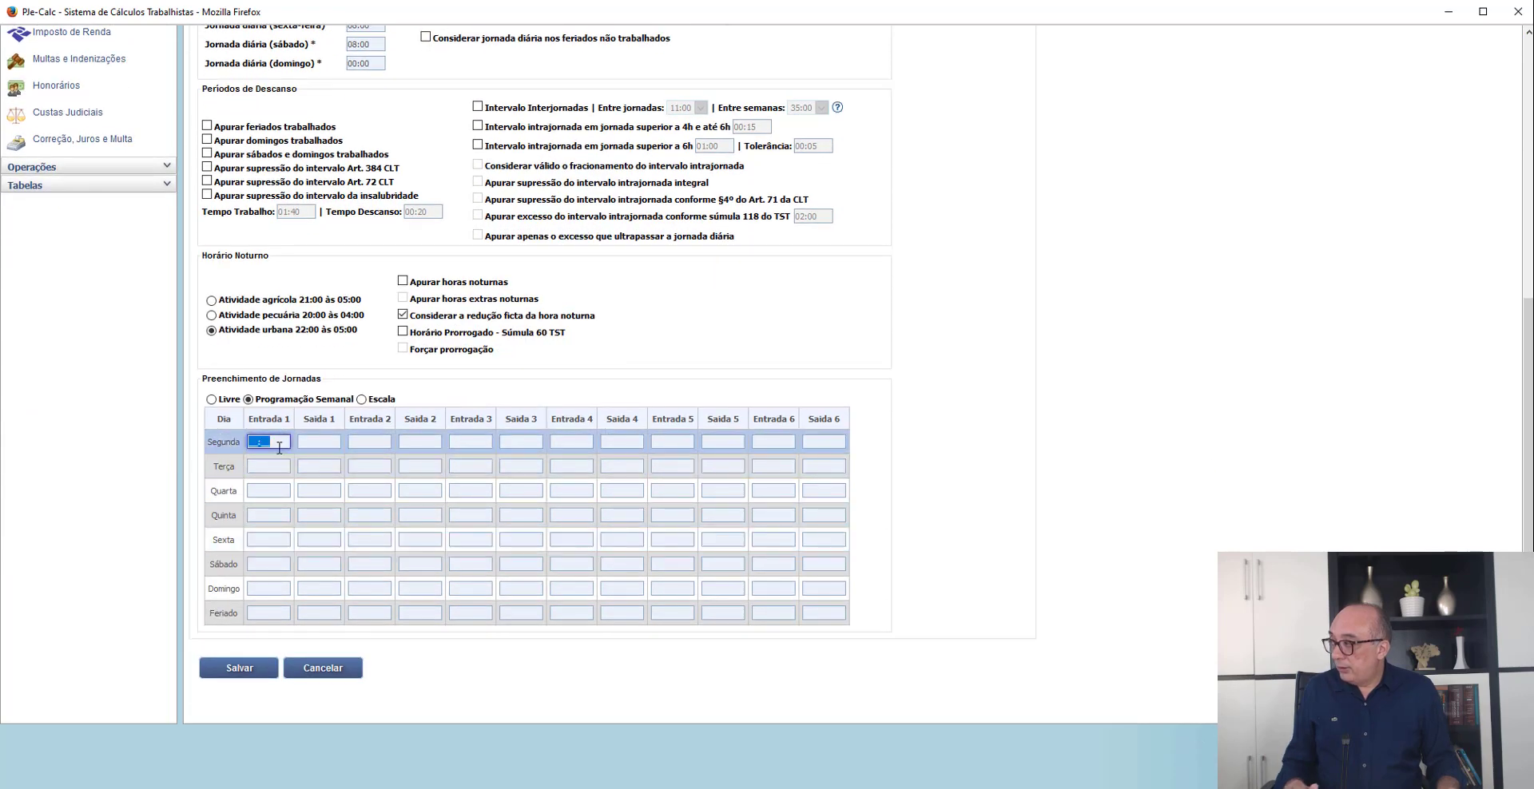
{"action": "type", "text": "06:"}
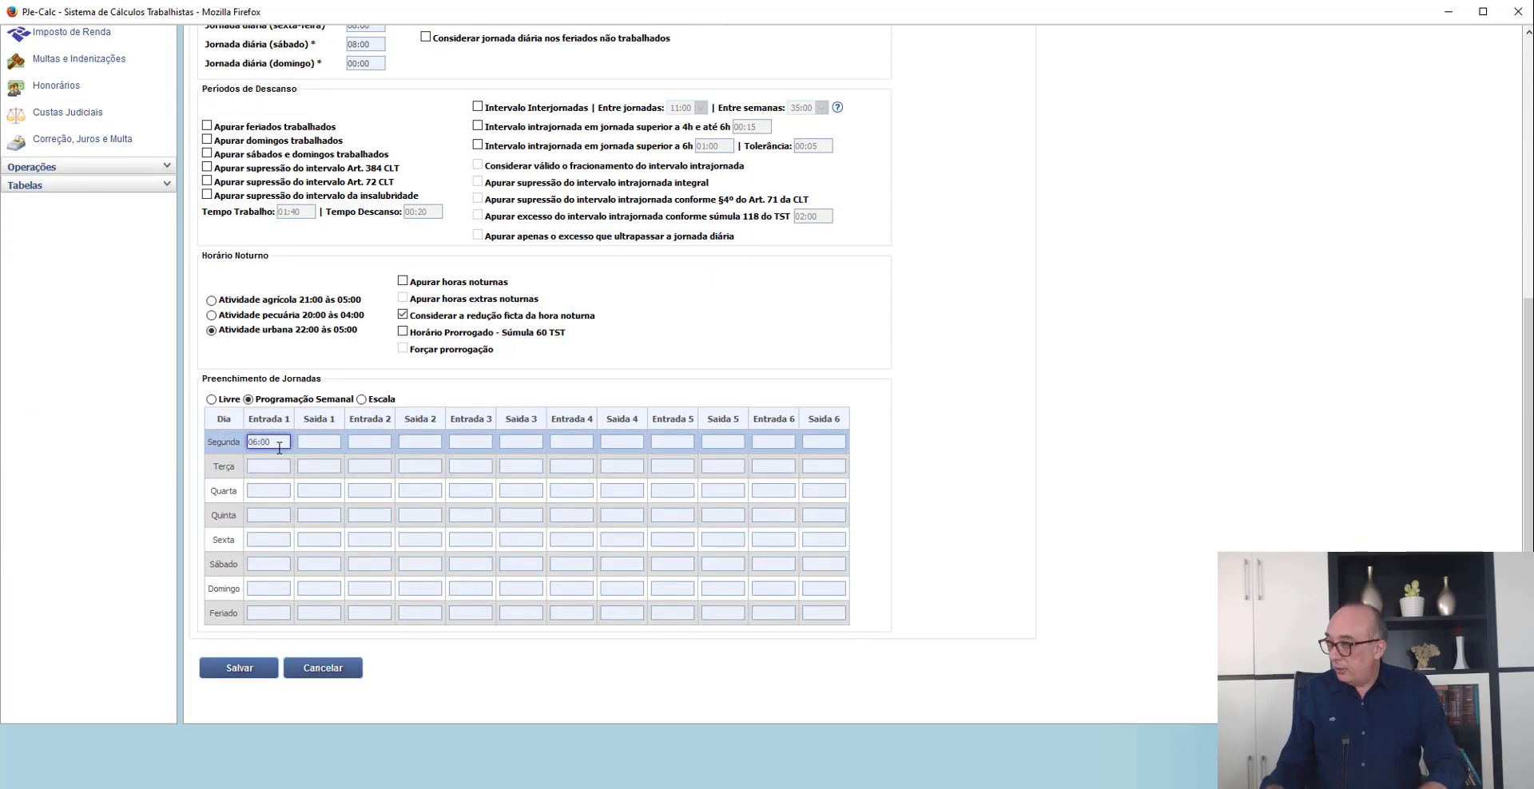
{"action": "type", "text": "00"}
{"action": "key", "text": "Tab"}
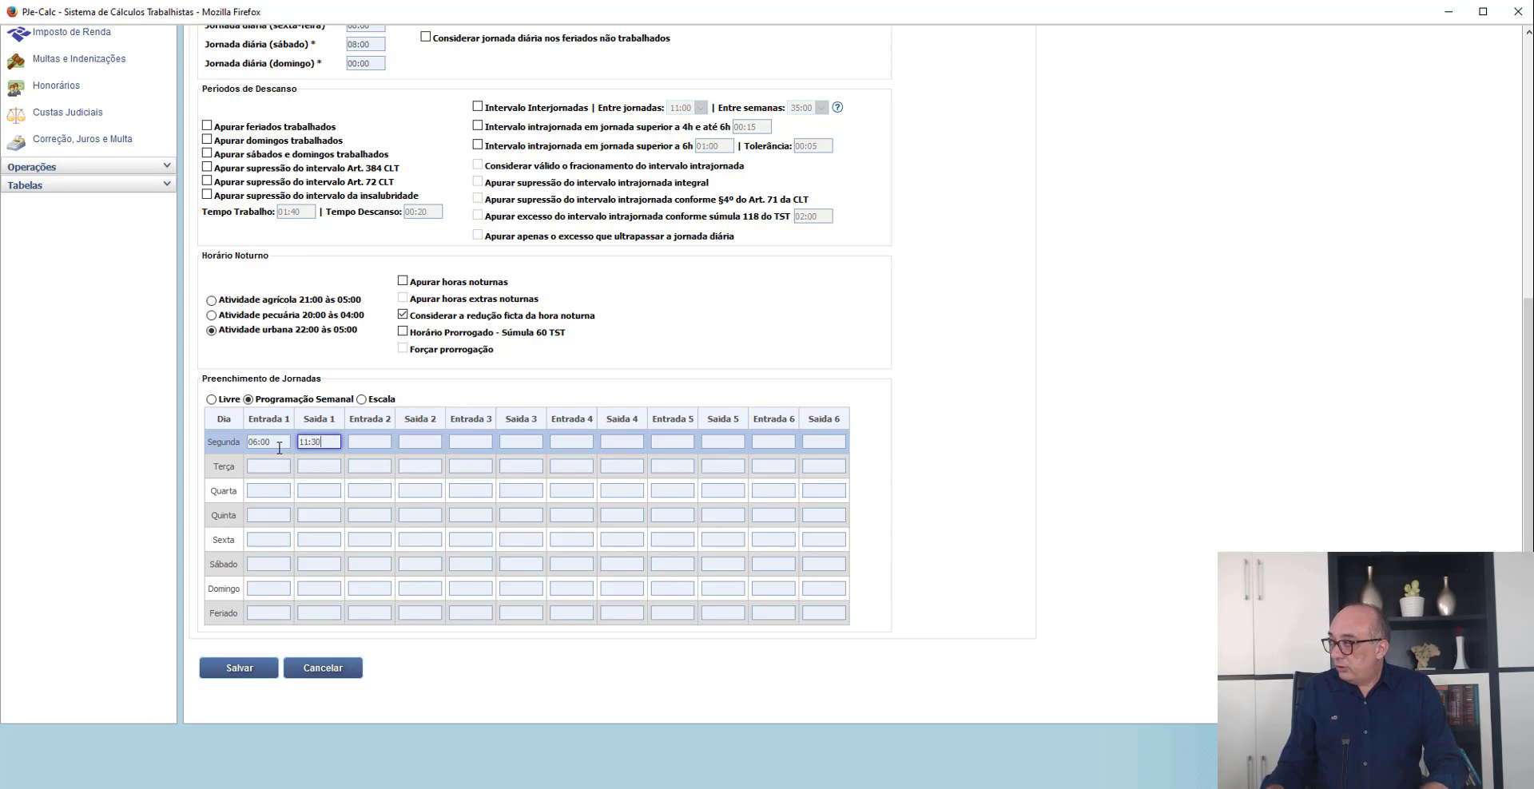
{"action": "key", "text": "Tab"}
{"action": "type", "text": "12"}
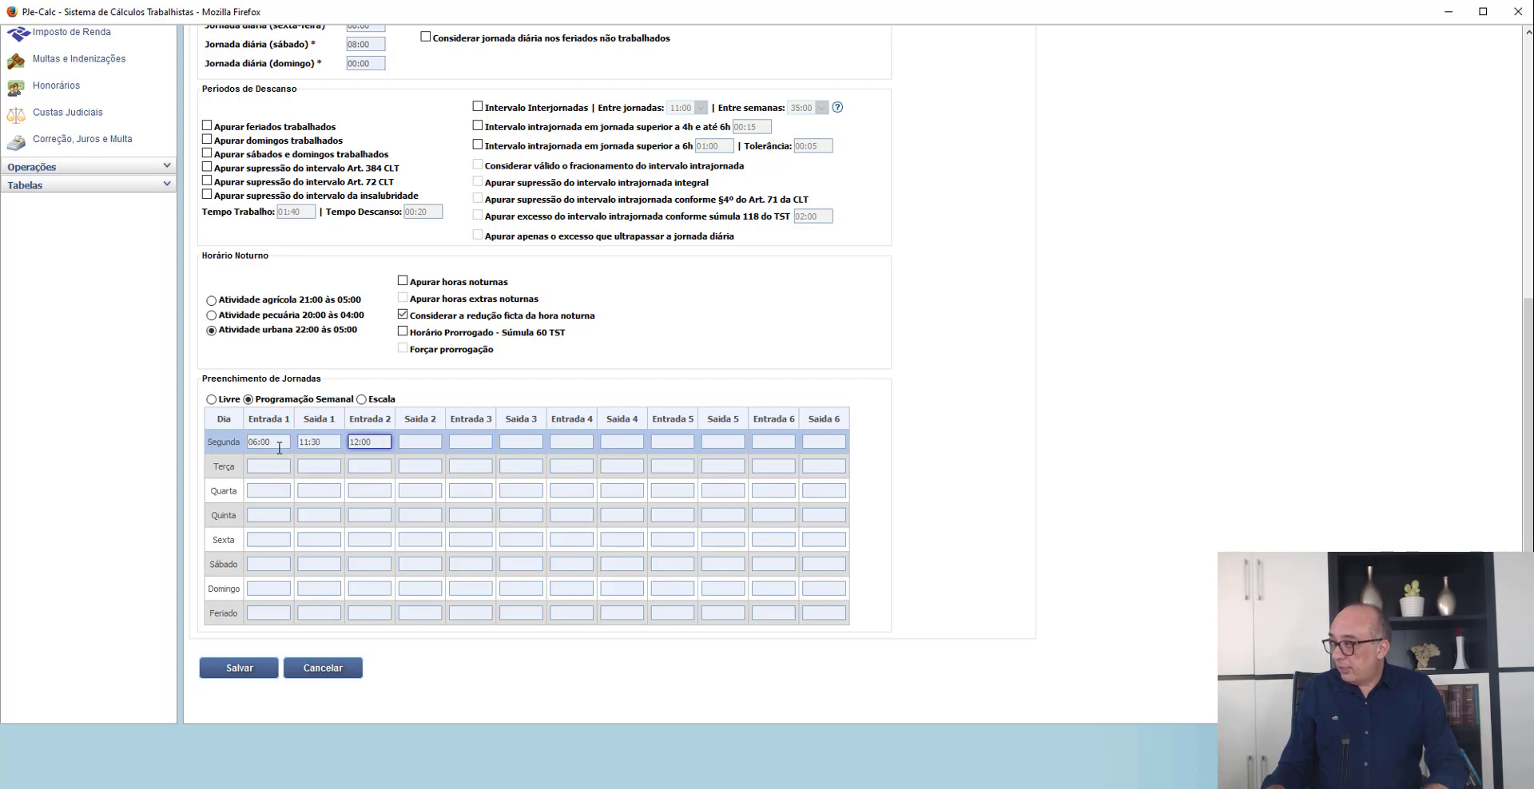
{"action": "key", "text": "Tab"}
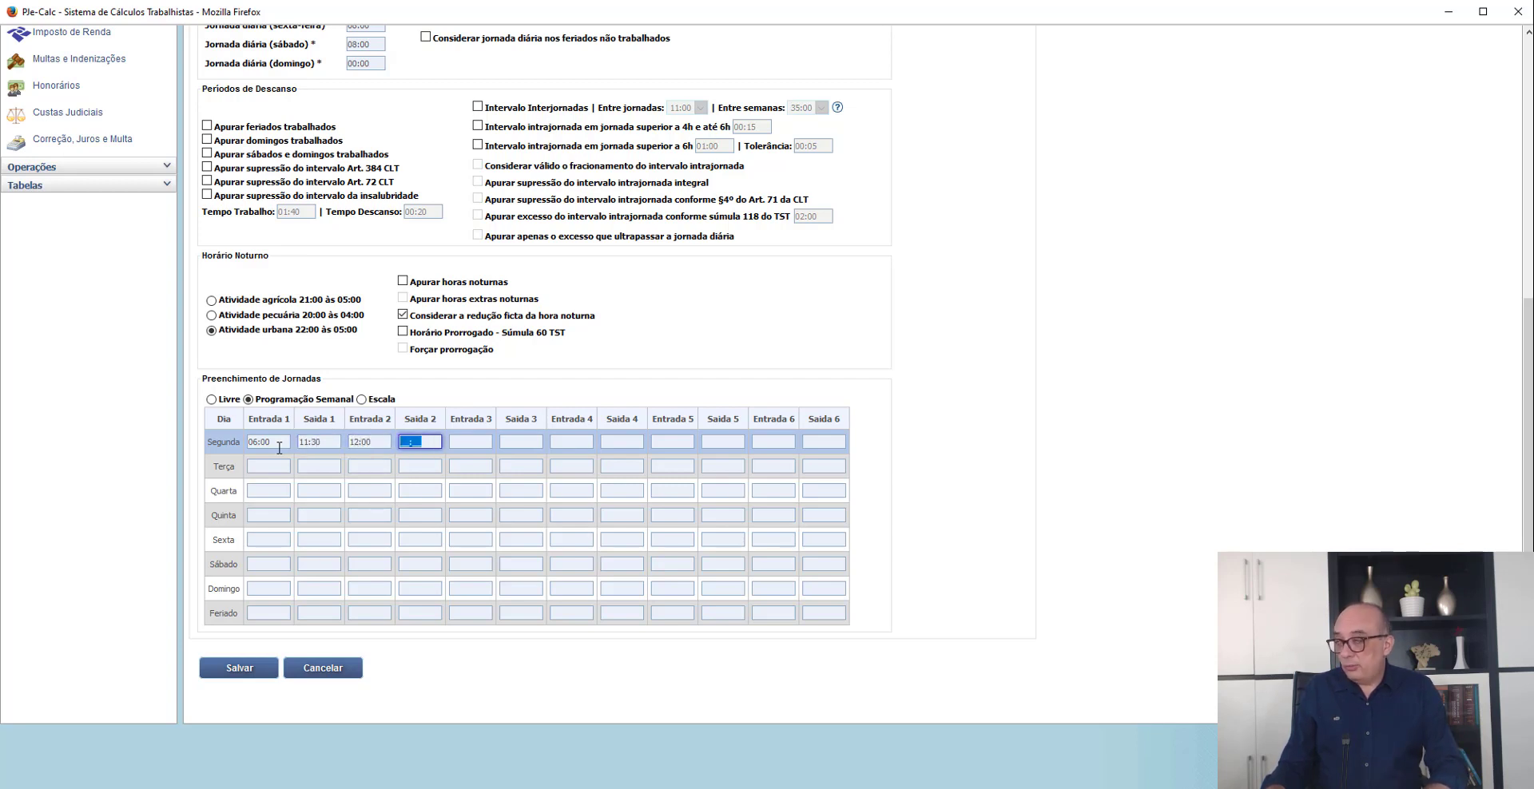
{"action": "type", "text": "1800"}
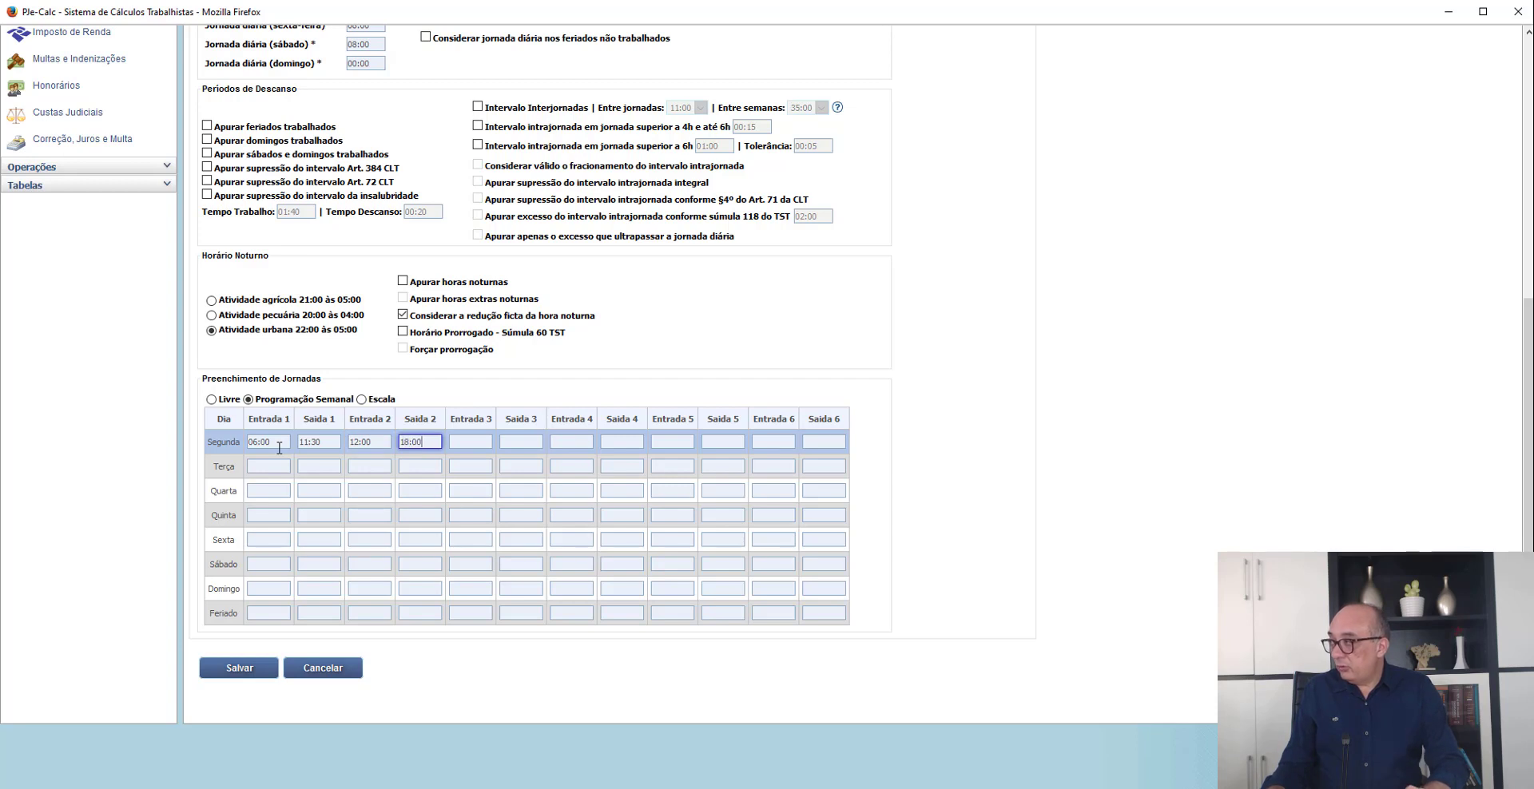
{"action": "key", "text": "Return"}
- Copy the 06:00 Entrada 1 time from Segunda to the days from Terça to Sexta
{"action": "key", "text": "Left"}
{"action": "key", "text": "Up"}
{"action": "key", "text": "Left"}
{"action": "key", "text": "Left"}
{"action": "key", "text": "ctrl+c"}
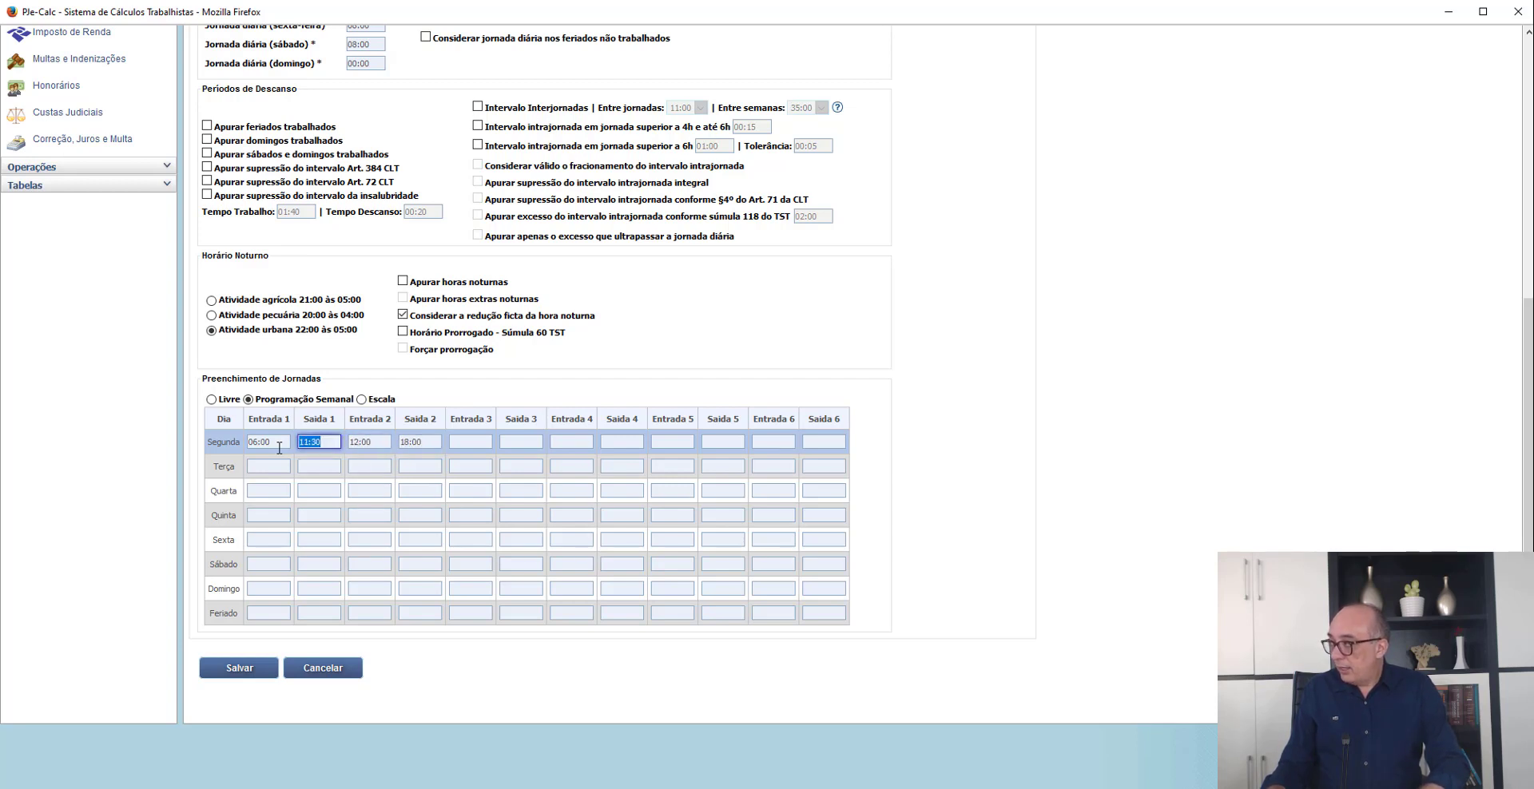
{"action": "key", "text": "Down"}
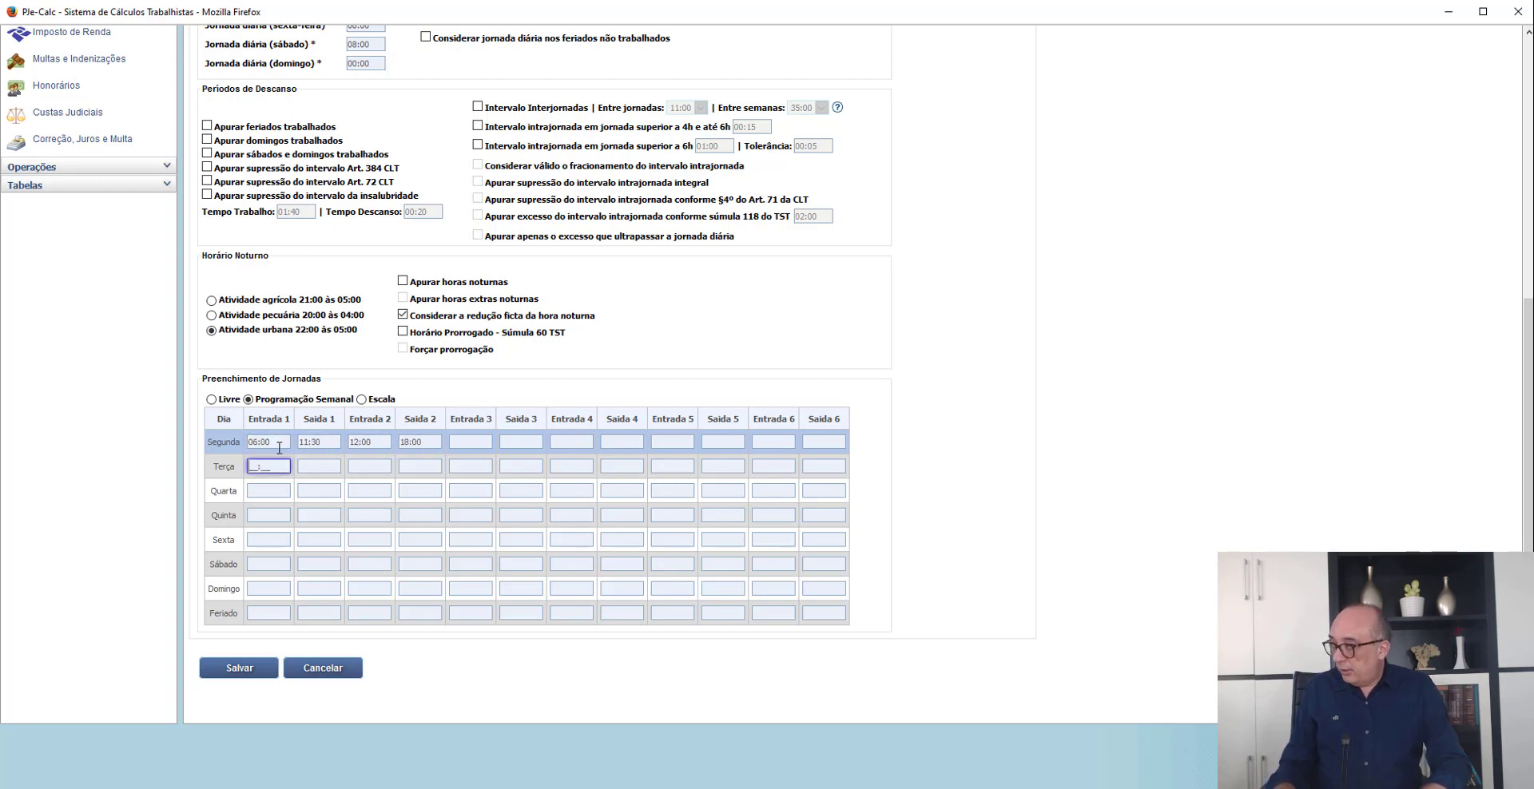
{"action": "key", "text": "ctrl+v"}
{"action": "key", "text": "Down"}
{"action": "key", "text": "ctrl+v"}
{"action": "key", "text": "Down"}
{"action": "key", "text": "ctrl+v"}
- Consult the Da jornada section of the Petição inicial PDF and enter 07:00 to 14:00 as the Sábado journey
{"action": "key", "text": "Down"}
{"action": "key", "text": "ctrl+v"}
{"action": "key", "text": "Down"}
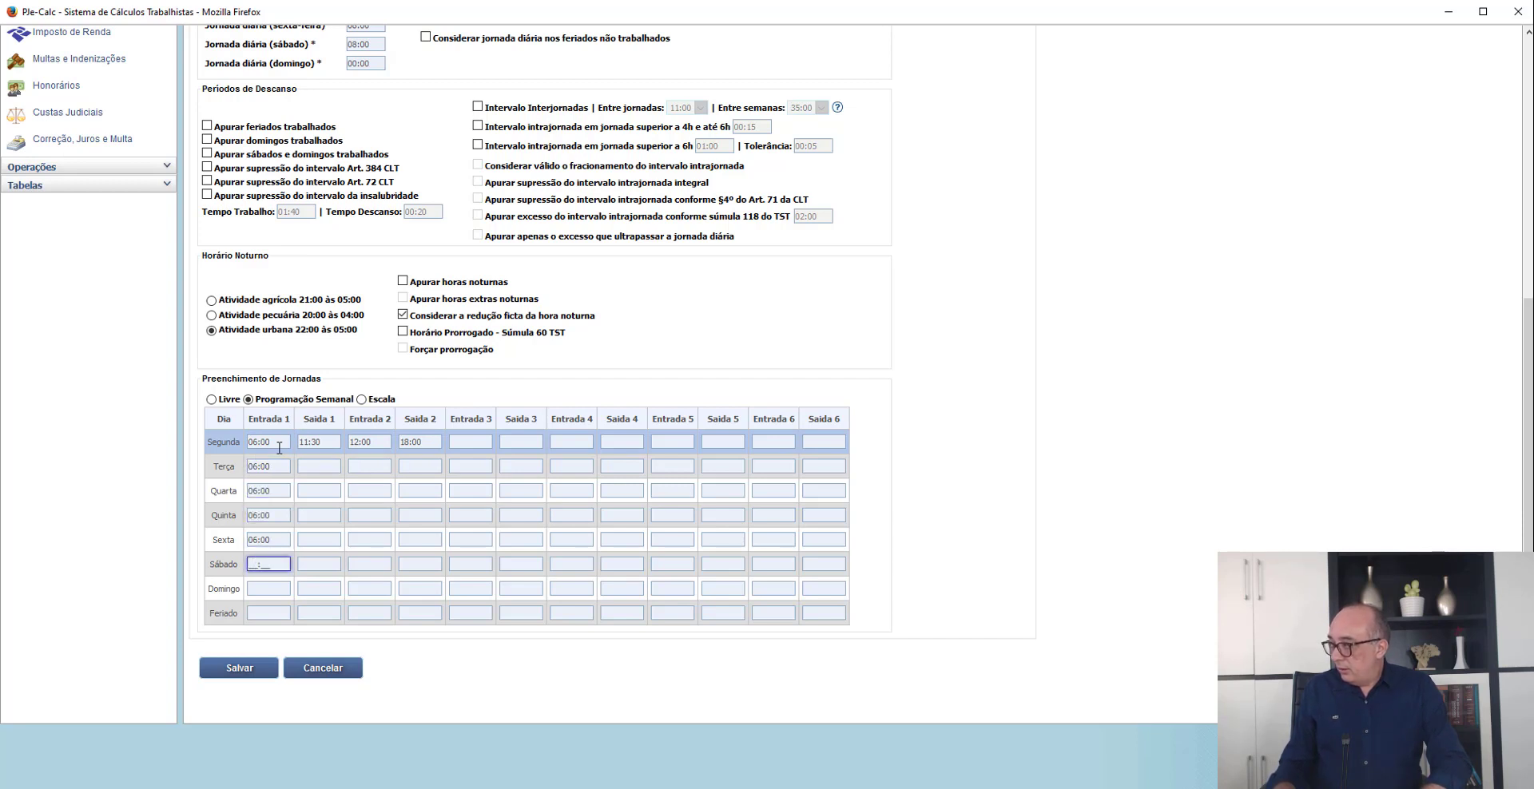
{"action": "key", "text": "alt+Tab"}
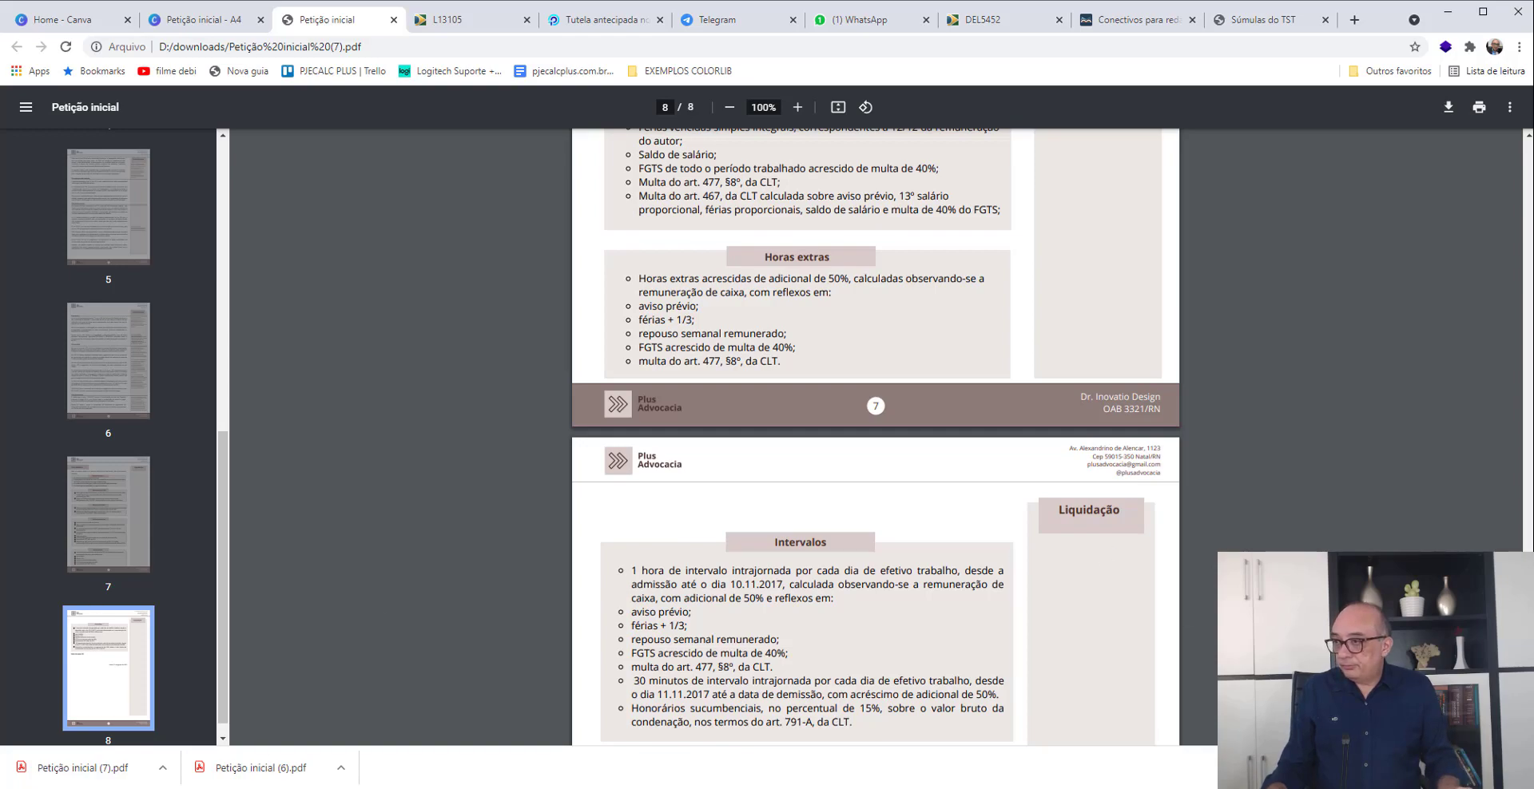
{"action": "left_click_drag", "start_coordinate": [1530, 520], "coordinate": [1531, 372]}
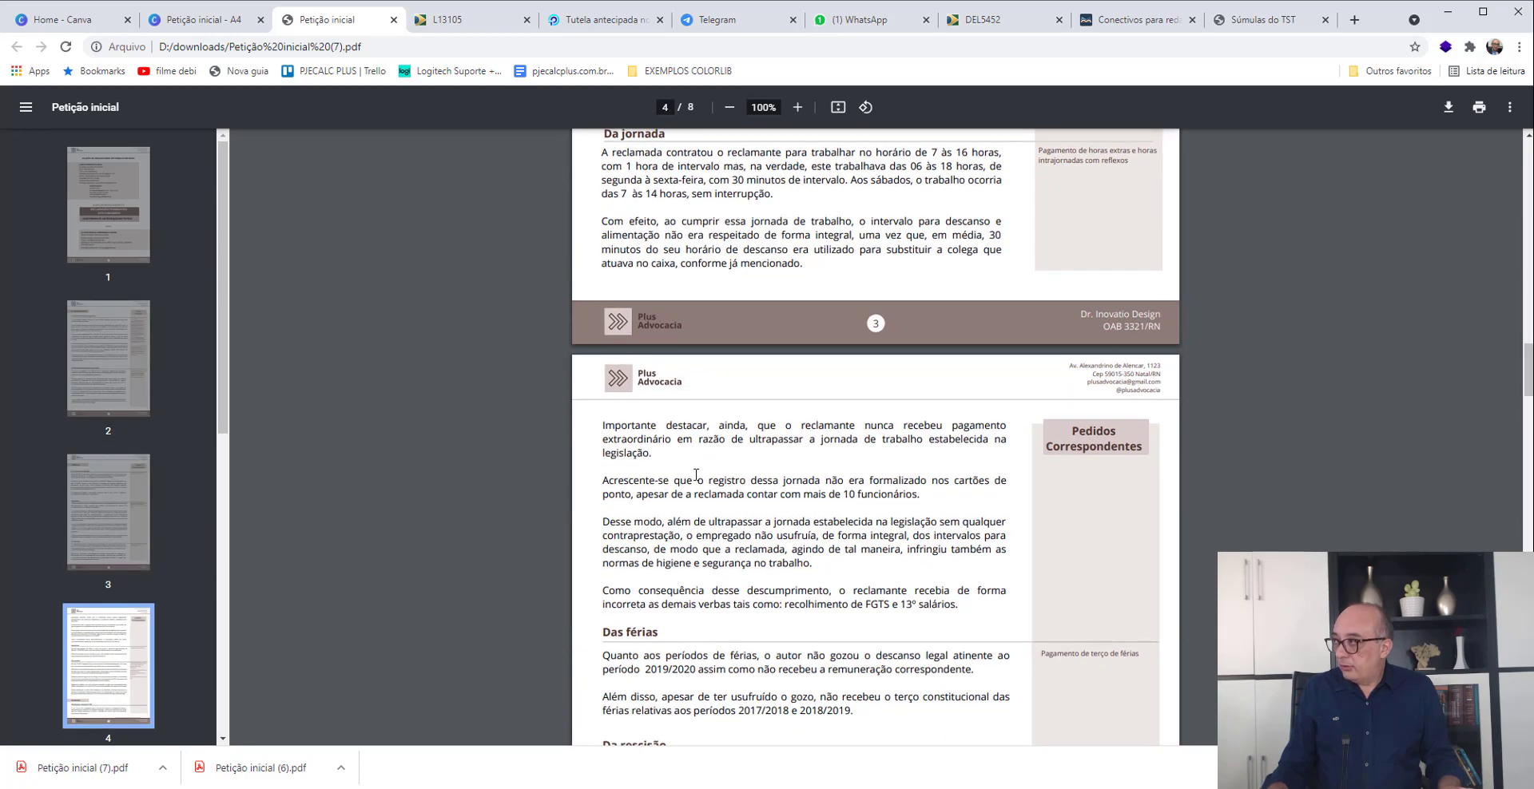
{"action": "scroll", "coordinate": [766, 328], "scroll_direction": "up", "scroll_amount": 1}
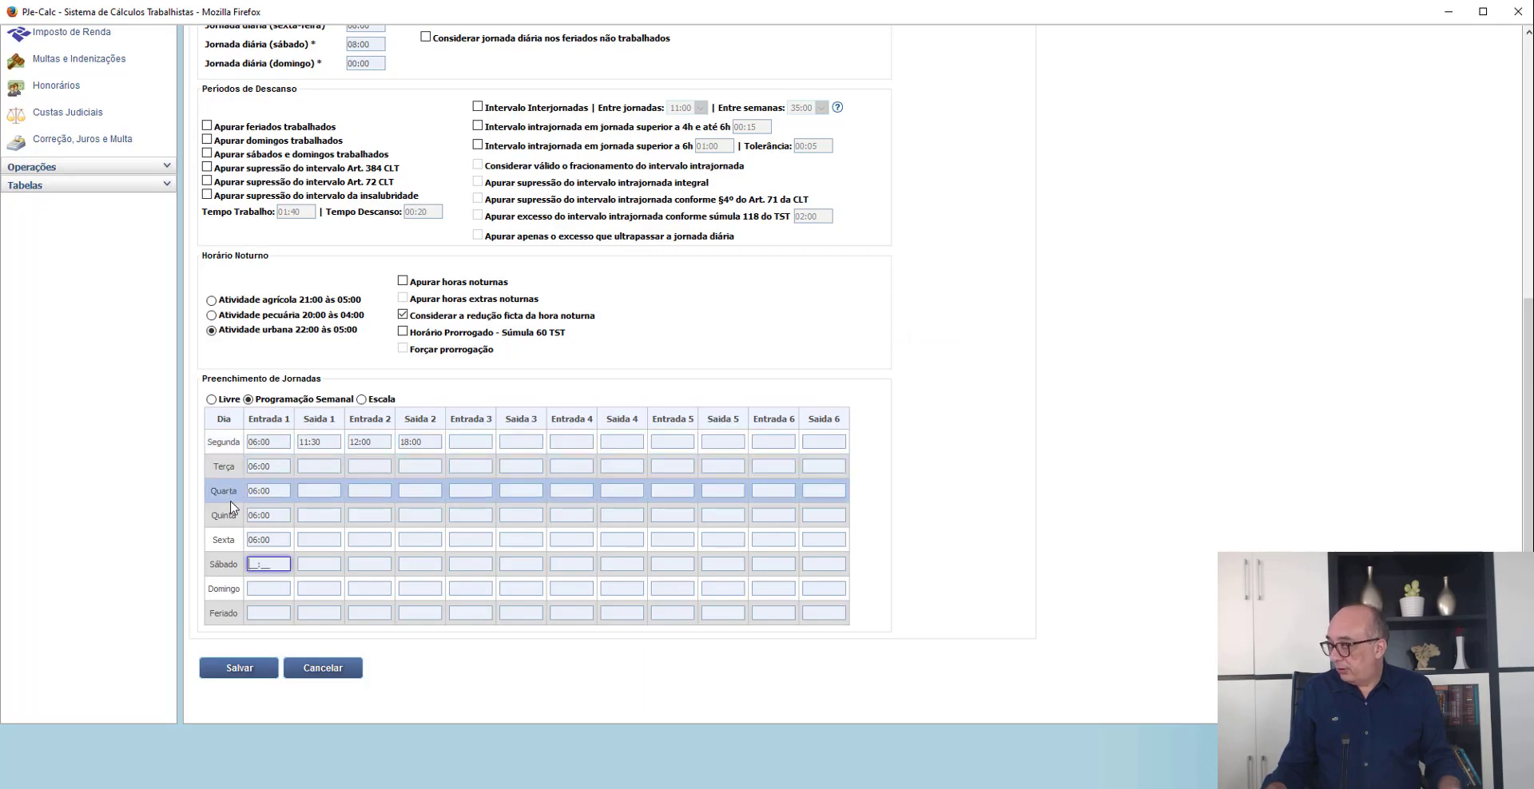
{"action": "type", "text": "07:00"}
{"action": "key", "text": "Tab"}
{"action": "type", "text": "14:00"}
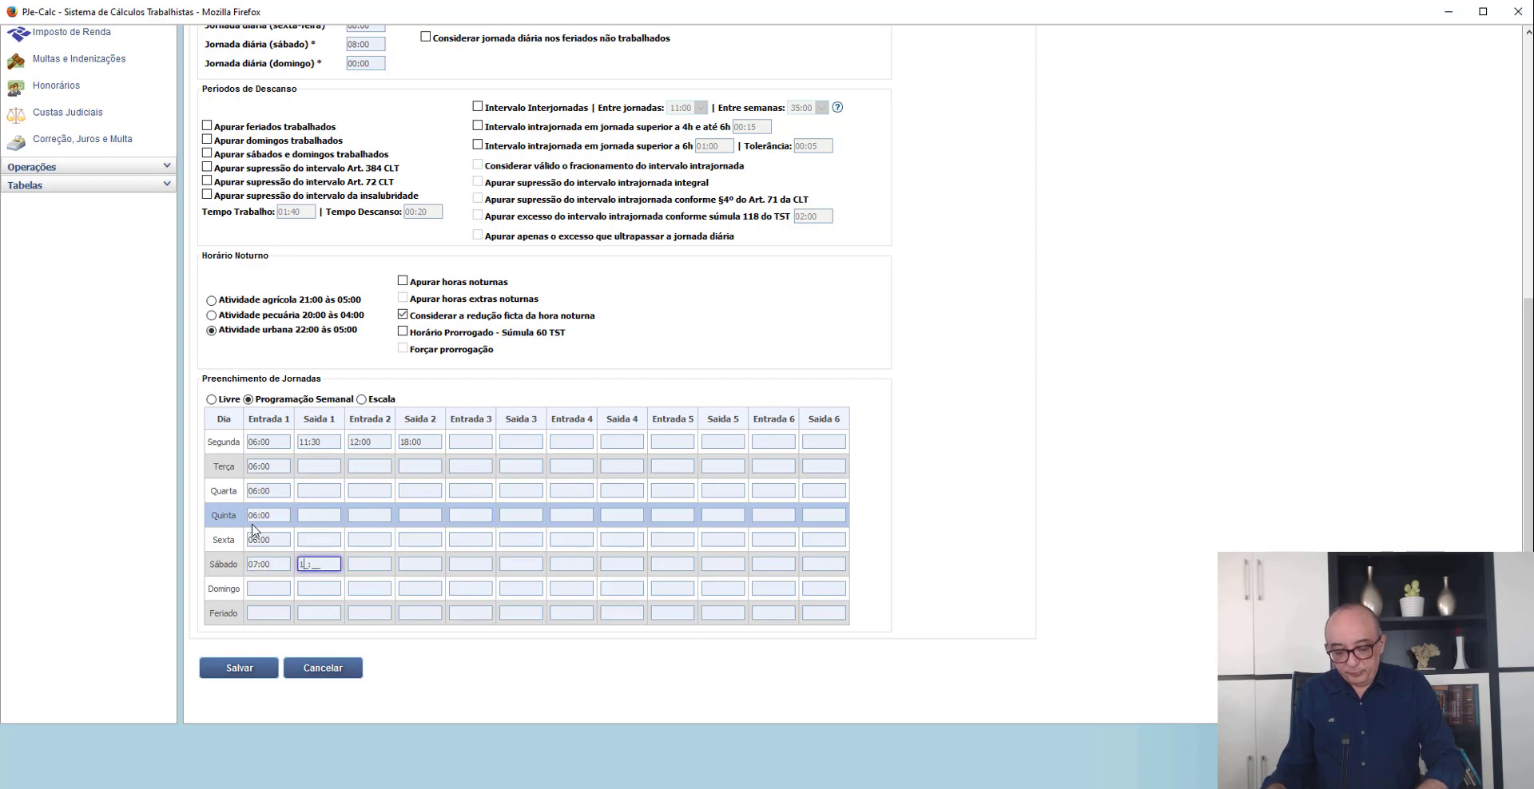
- Copy the 11:30 Saída 1 time from Segunda to the days from Terça to Sexta
{"action": "left_click", "coordinate": [336, 445]}
{"action": "key", "text": "ctrl+c"}
{"action": "key", "text": "Down"}
{"action": "key", "text": "ctrl+v"}
{"action": "key", "text": "Down"}
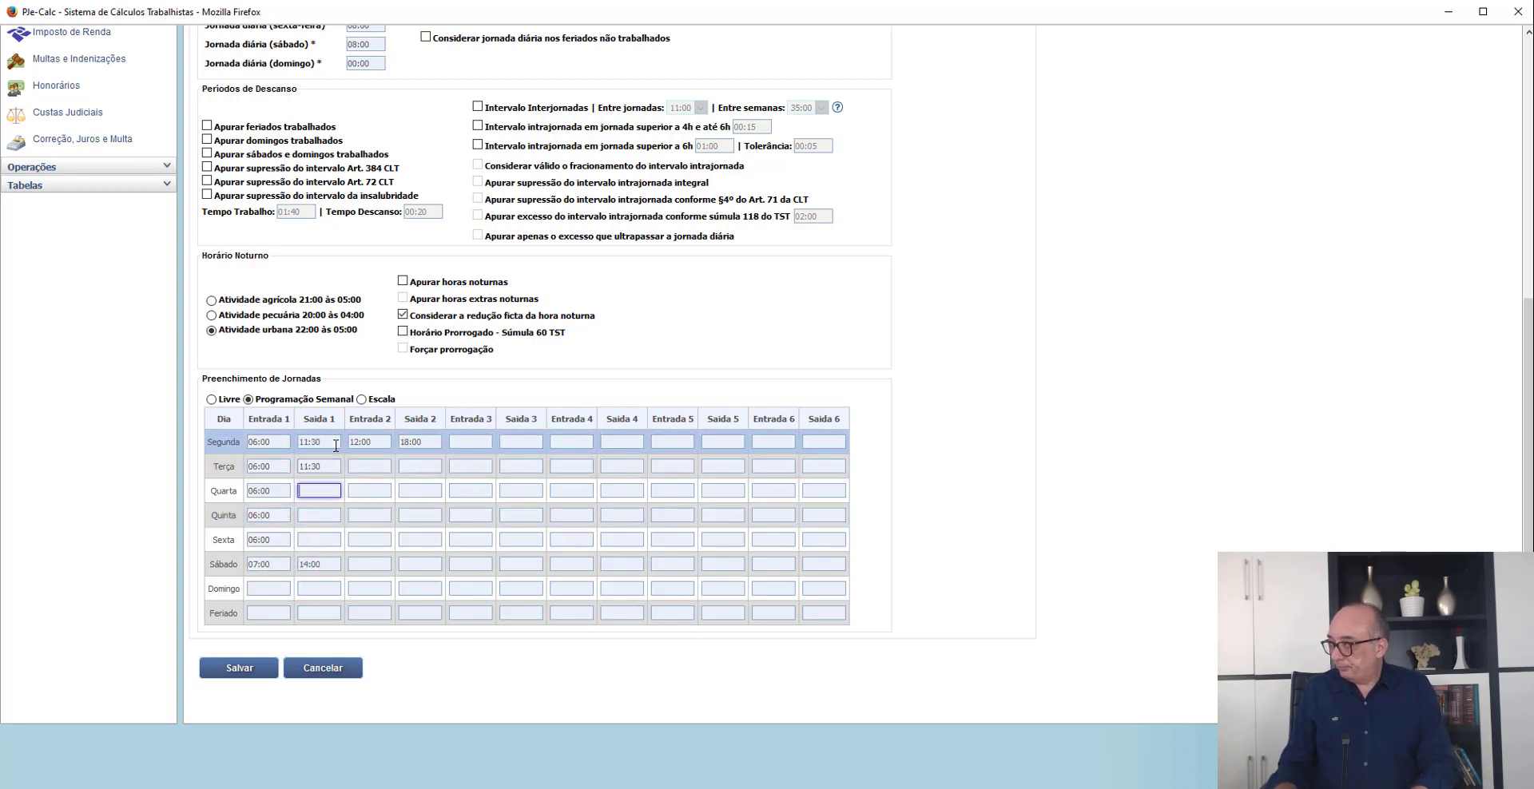
{"action": "key", "text": "ctrl+v"}
{"action": "key", "text": "Down"}
{"action": "key", "text": "ctrl+v"}
{"action": "key", "text": "Down"}
{"action": "key", "text": "ctrl+v"}
- Copy the 12:00 Entrada 2 time from Segunda to the days from Terça to Sexta
{"action": "key", "text": "Tab"}
{"action": "key", "text": "Up"}
{"action": "key", "text": "Up"}
{"action": "key", "text": "Up"}
{"action": "key", "text": "Up"}
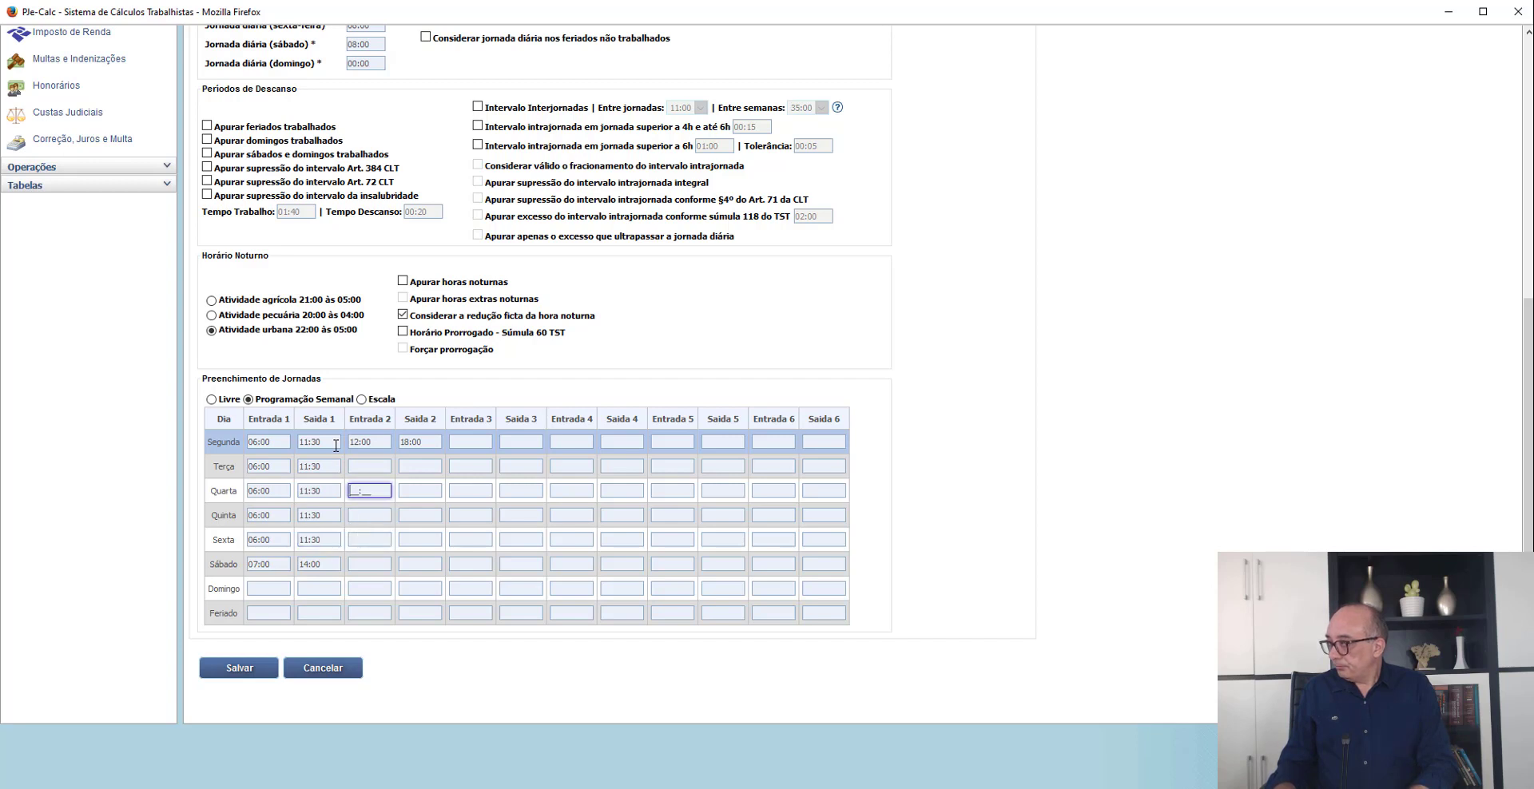
{"action": "key", "text": "ctrl+c"}
{"action": "key", "text": "Down"}
{"action": "key", "text": "ctrl+v"}
{"action": "key", "text": "Down"}
{"action": "key", "text": "ctrl+v"}
{"action": "key", "text": "Down"}
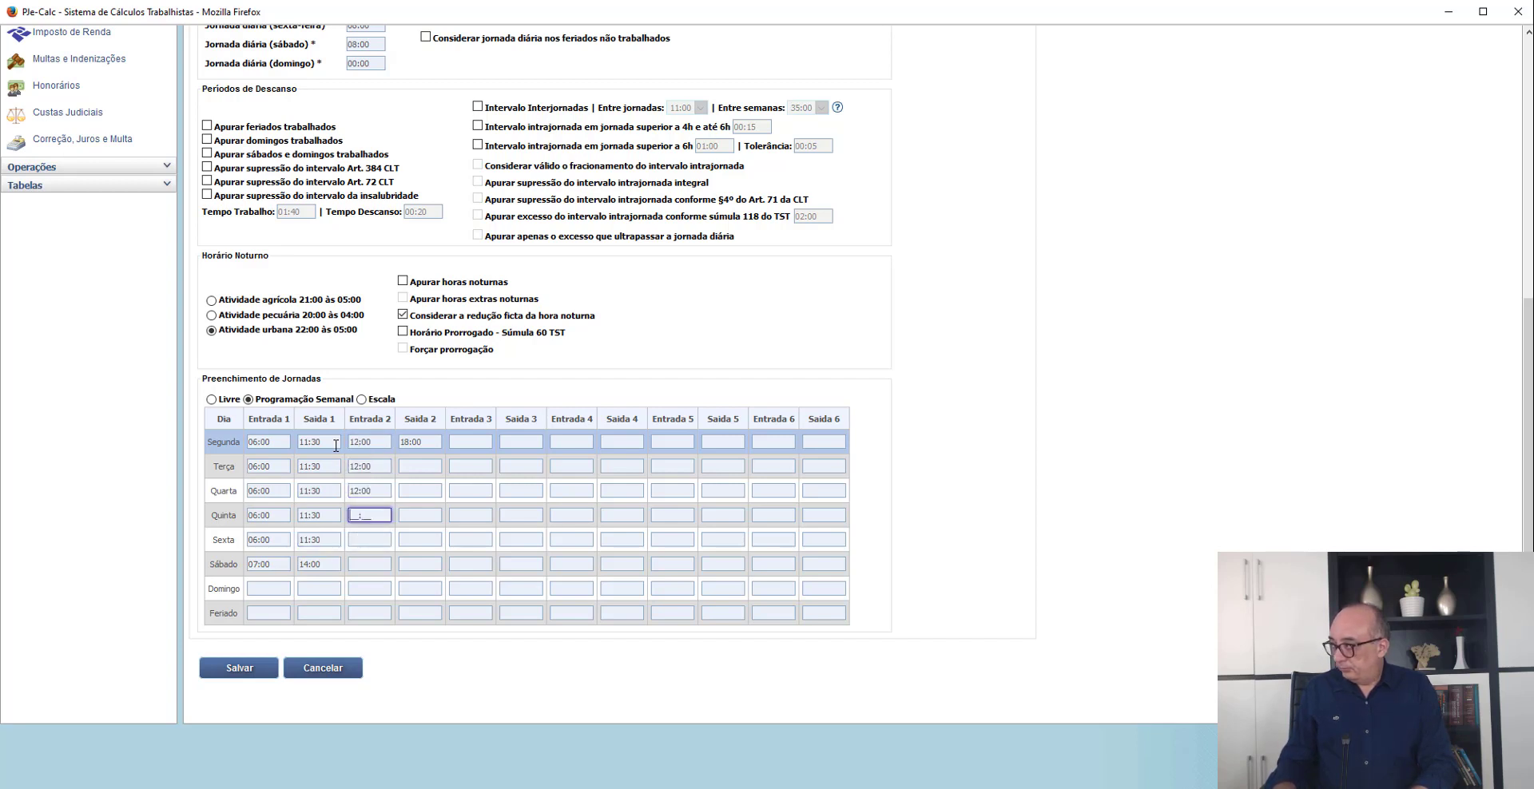
{"action": "key", "text": "ctrl+v"}
{"action": "key", "text": "Down"}
{"action": "key", "text": "ctrl+v"}
- Copy the 18:00 Saída 2 time from Segunda to the days from Terça to Sexta and save the Cartão de Ponto
{"action": "key", "text": "Tab"}
{"action": "key", "text": "Up"}
{"action": "key", "text": "Up"}
{"action": "key", "text": "Up"}
{"action": "key", "text": "Up"}
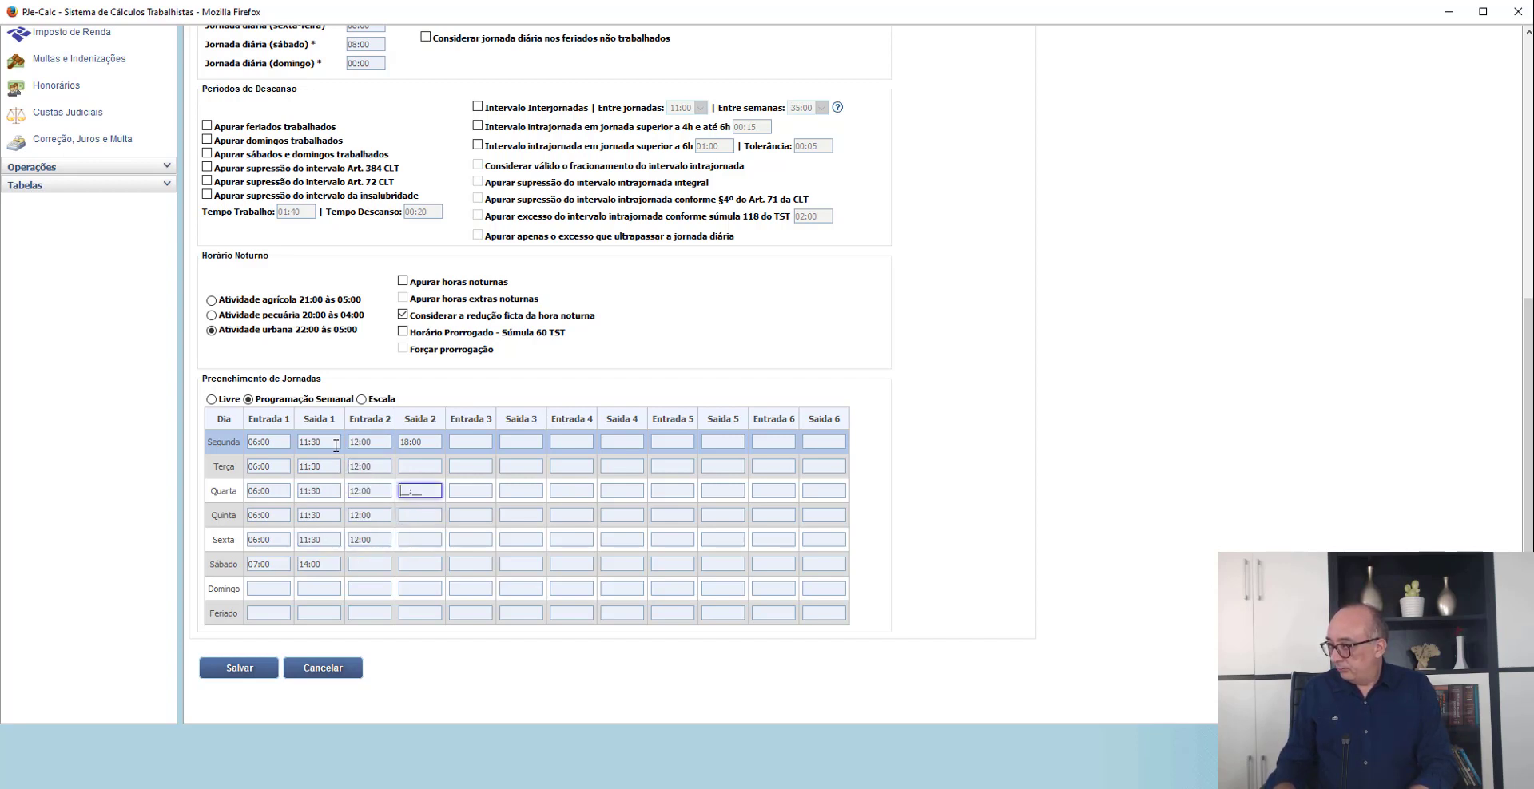
{"action": "key", "text": "ctrl+c"}
{"action": "key", "text": "Down"}
{"action": "key", "text": "ctrl+v"}
{"action": "key", "text": "Down"}
{"action": "key", "text": "ctrl+v"}
{"action": "key", "text": "Down"}
{"action": "key", "text": "ctrl+v"}
{"action": "key", "text": "Down"}
{"action": "key", "text": "ctrl+v"}
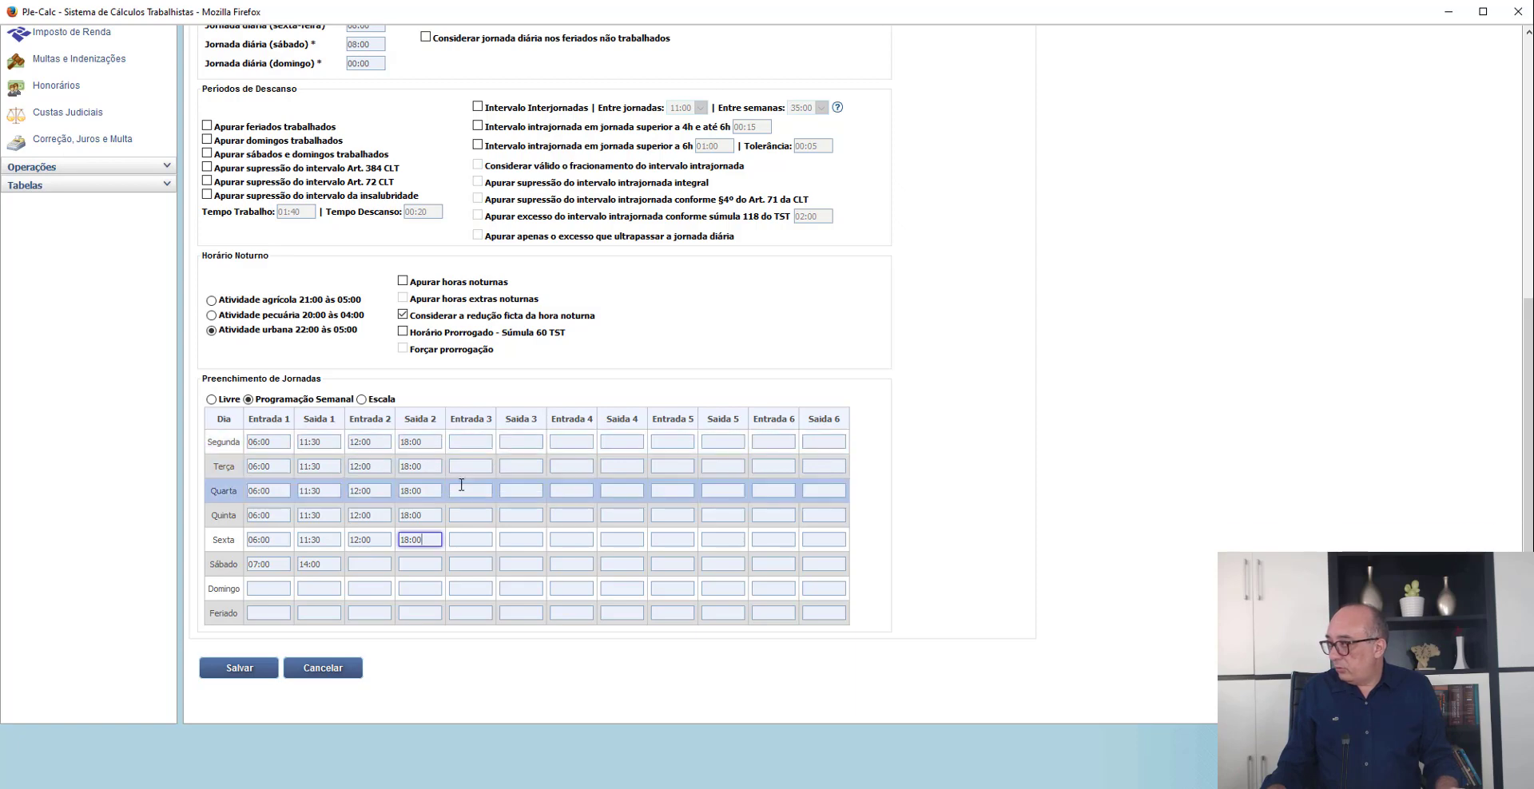
{"action": "left_click", "coordinate": [499, 676]}
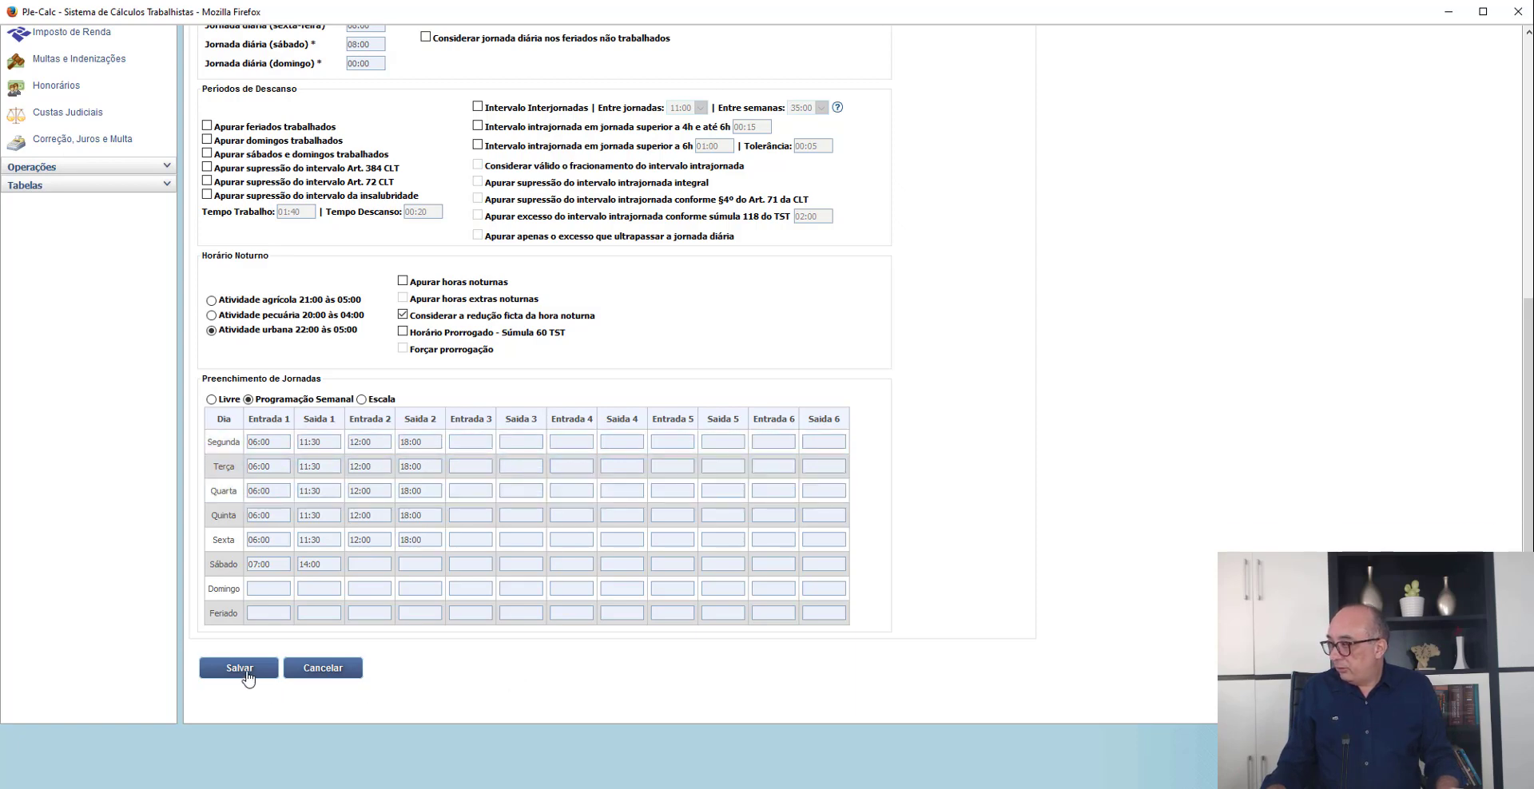
{"action": "left_click", "coordinate": [249, 673]}
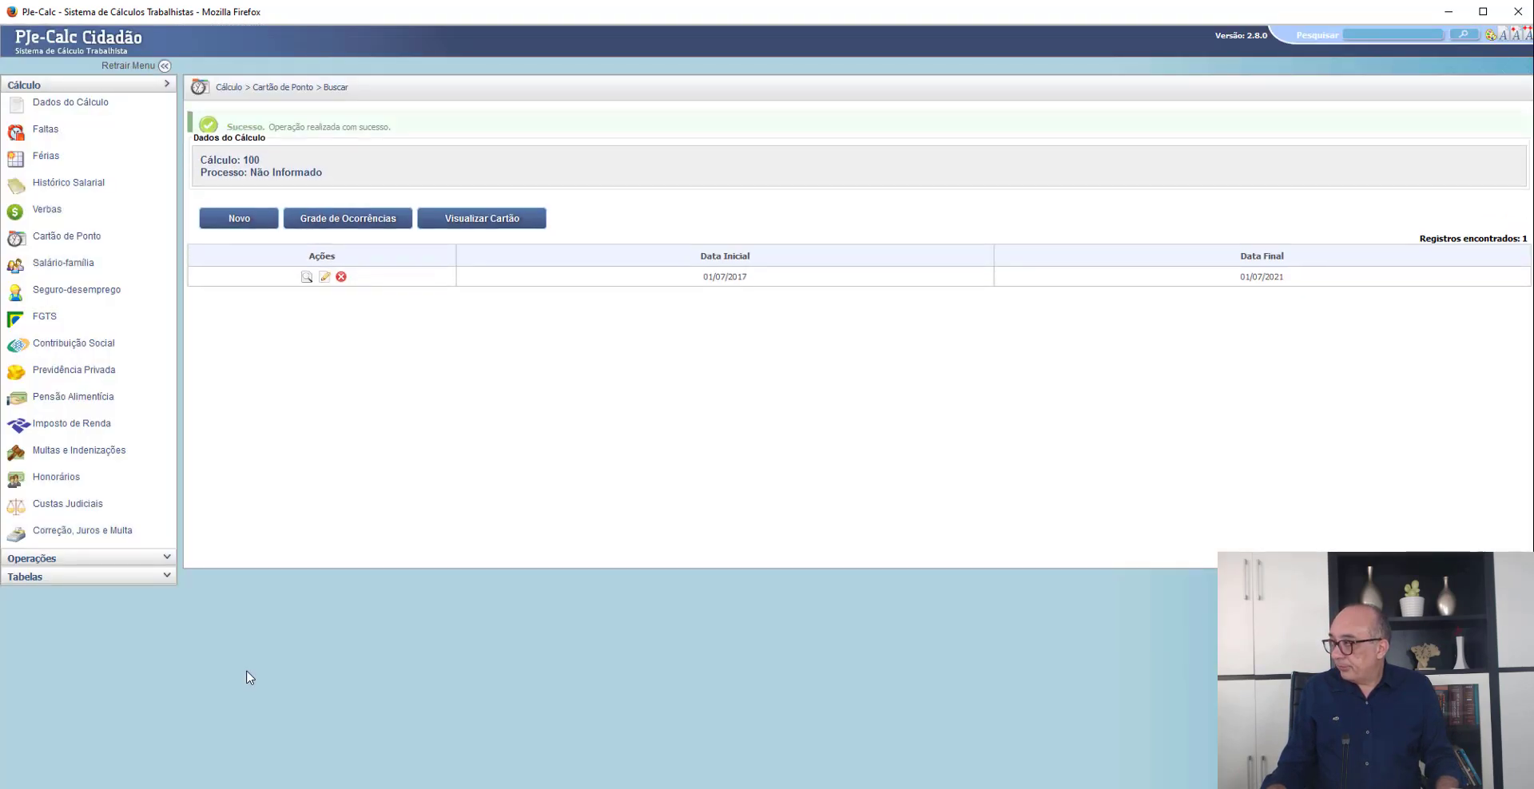
- Edit the saved Cartão de Ponto to enable Intervalo intrajornada em jornada superior a 6h with supressão conforme §4º do Art. 71 da CLT, and save
{"action": "left_click", "coordinate": [324, 286]}
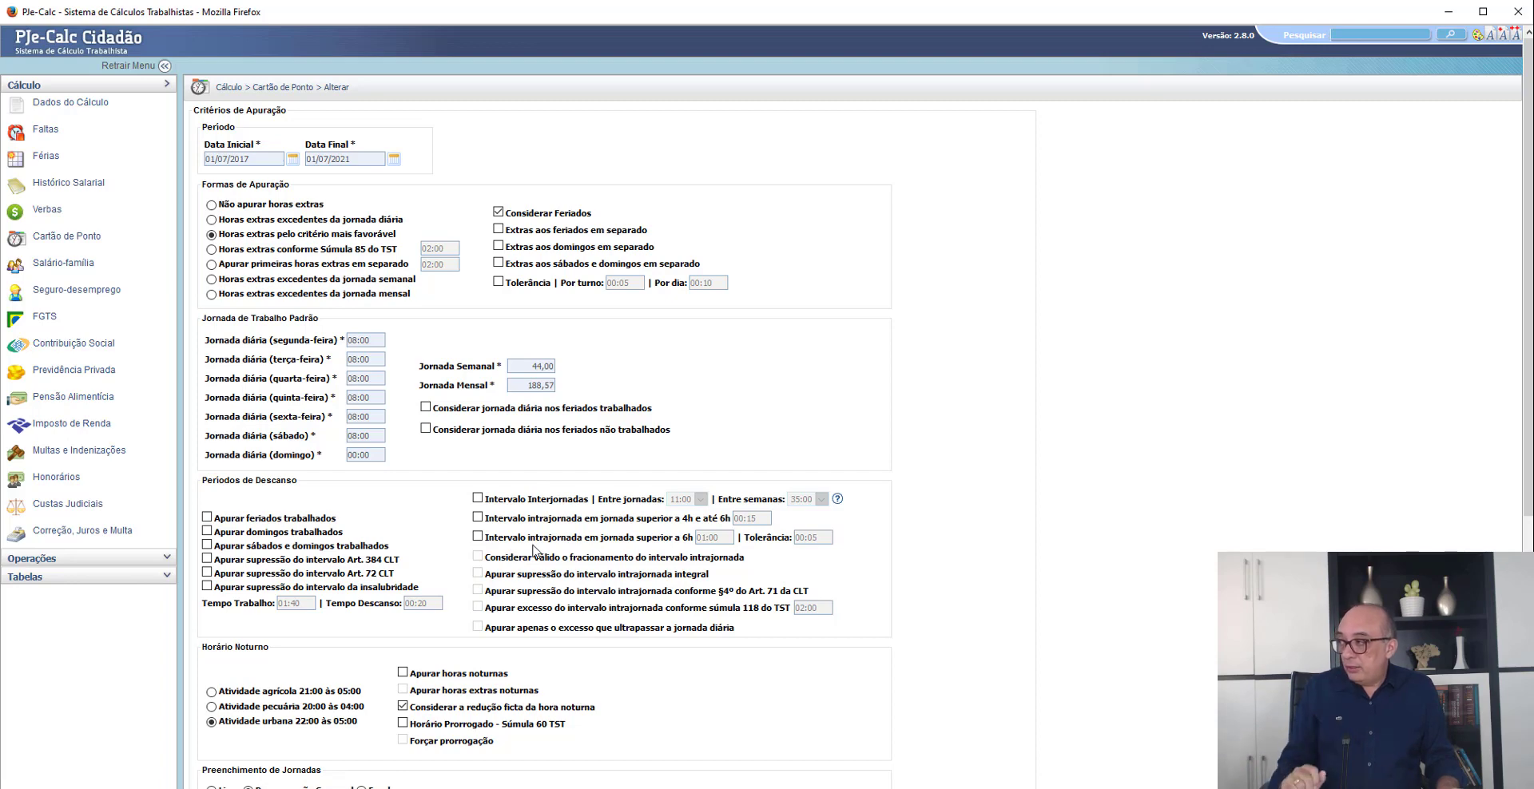
{"action": "left_click", "coordinate": [479, 537]}
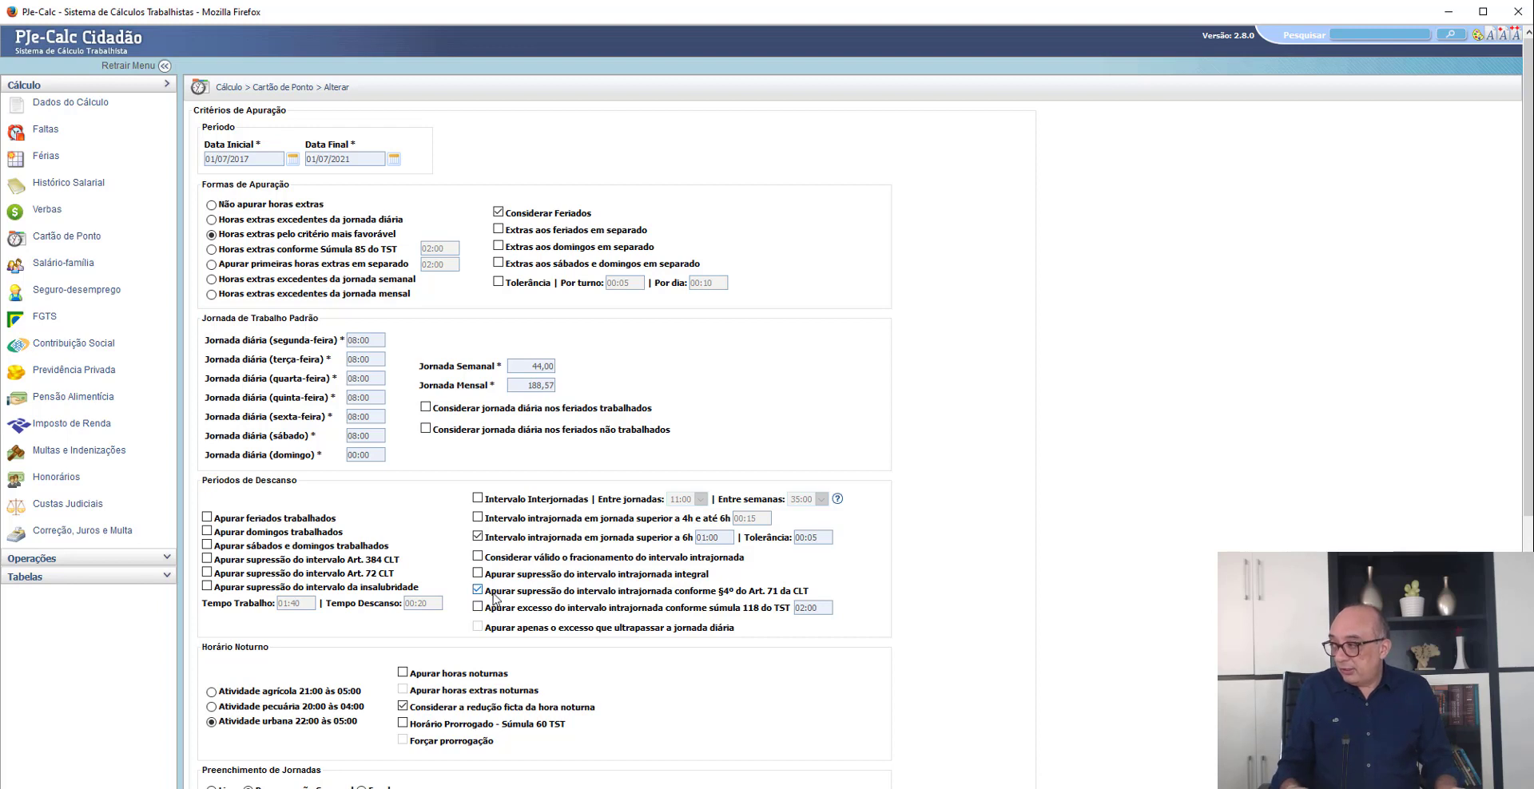
{"action": "left_click_drag", "start_coordinate": [484, 592], "coordinate": [819, 597]}
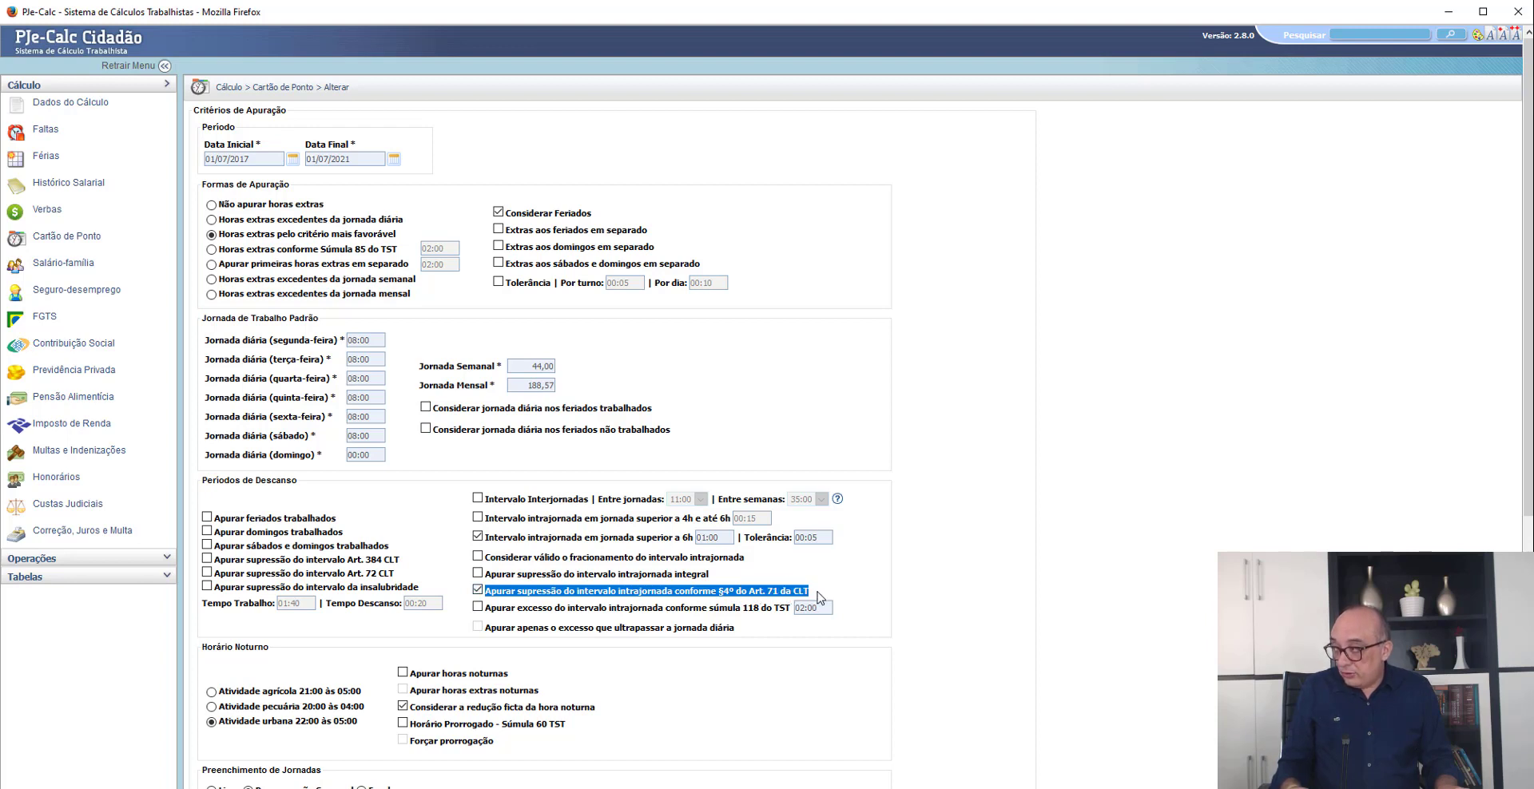
{"action": "left_click", "coordinate": [896, 592]}
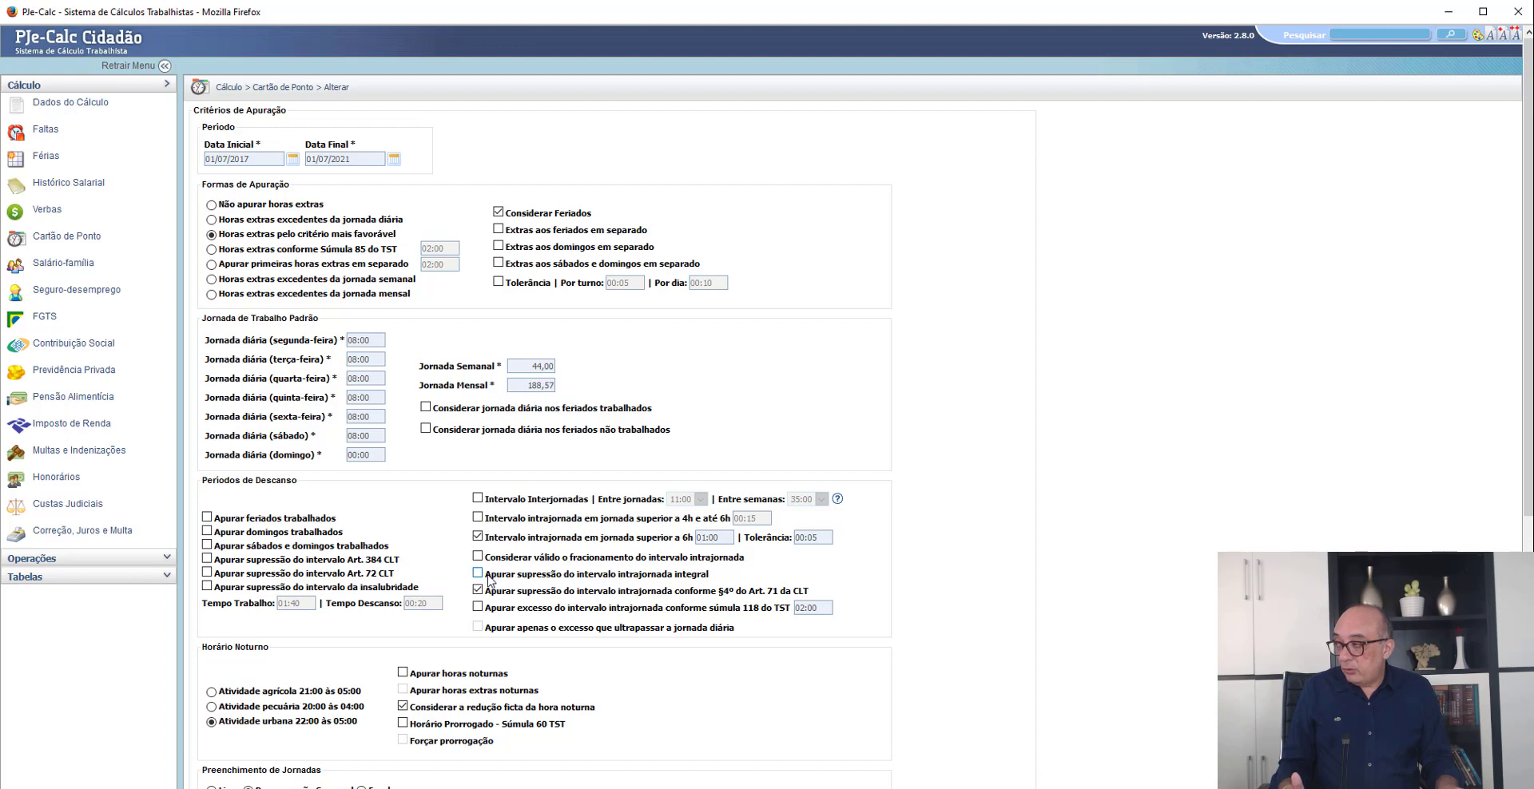
{"action": "left_click_drag", "start_coordinate": [490, 582], "coordinate": [721, 587]}
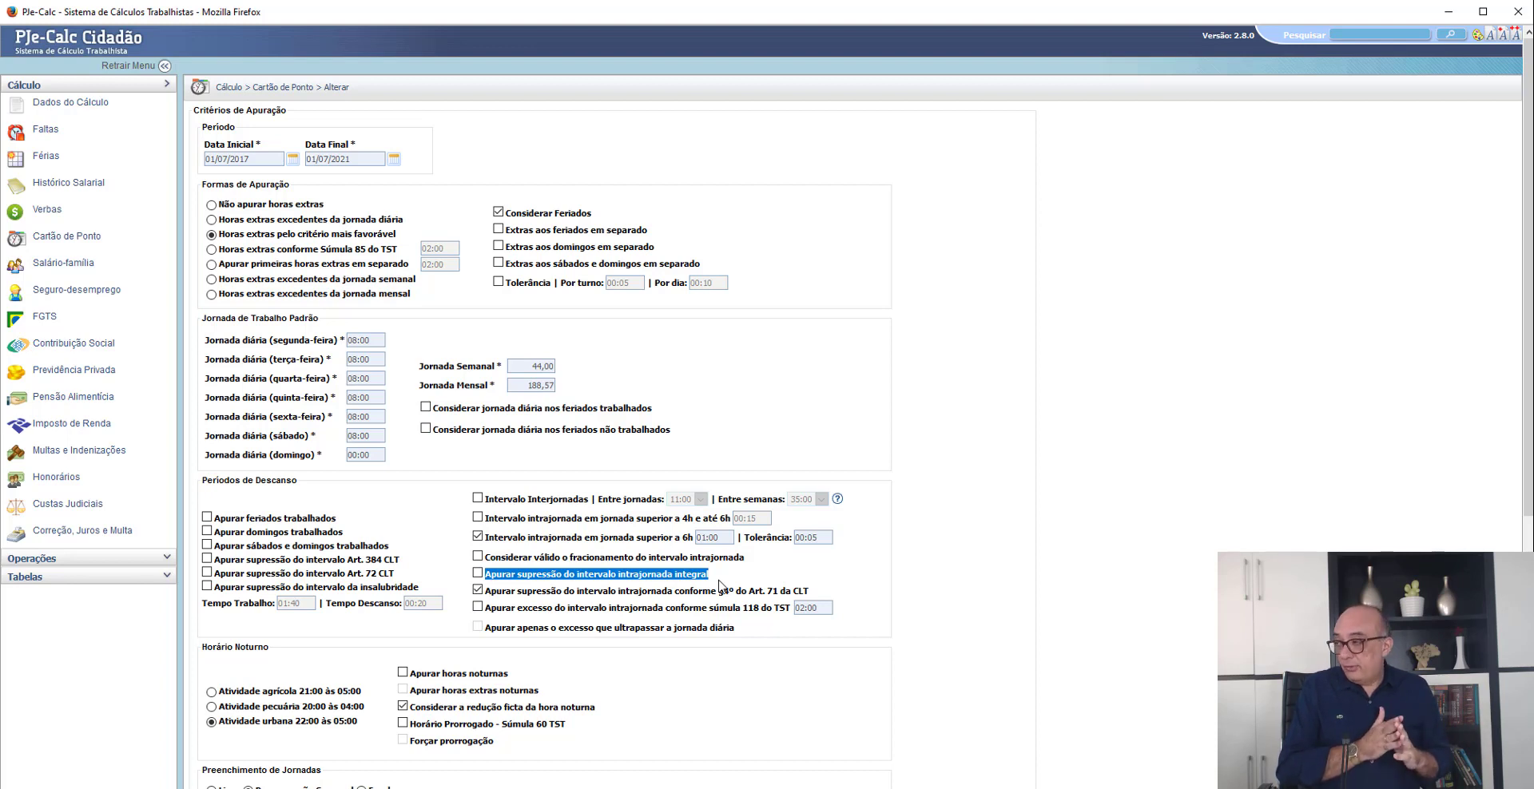
{"action": "left_click", "coordinate": [860, 580]}
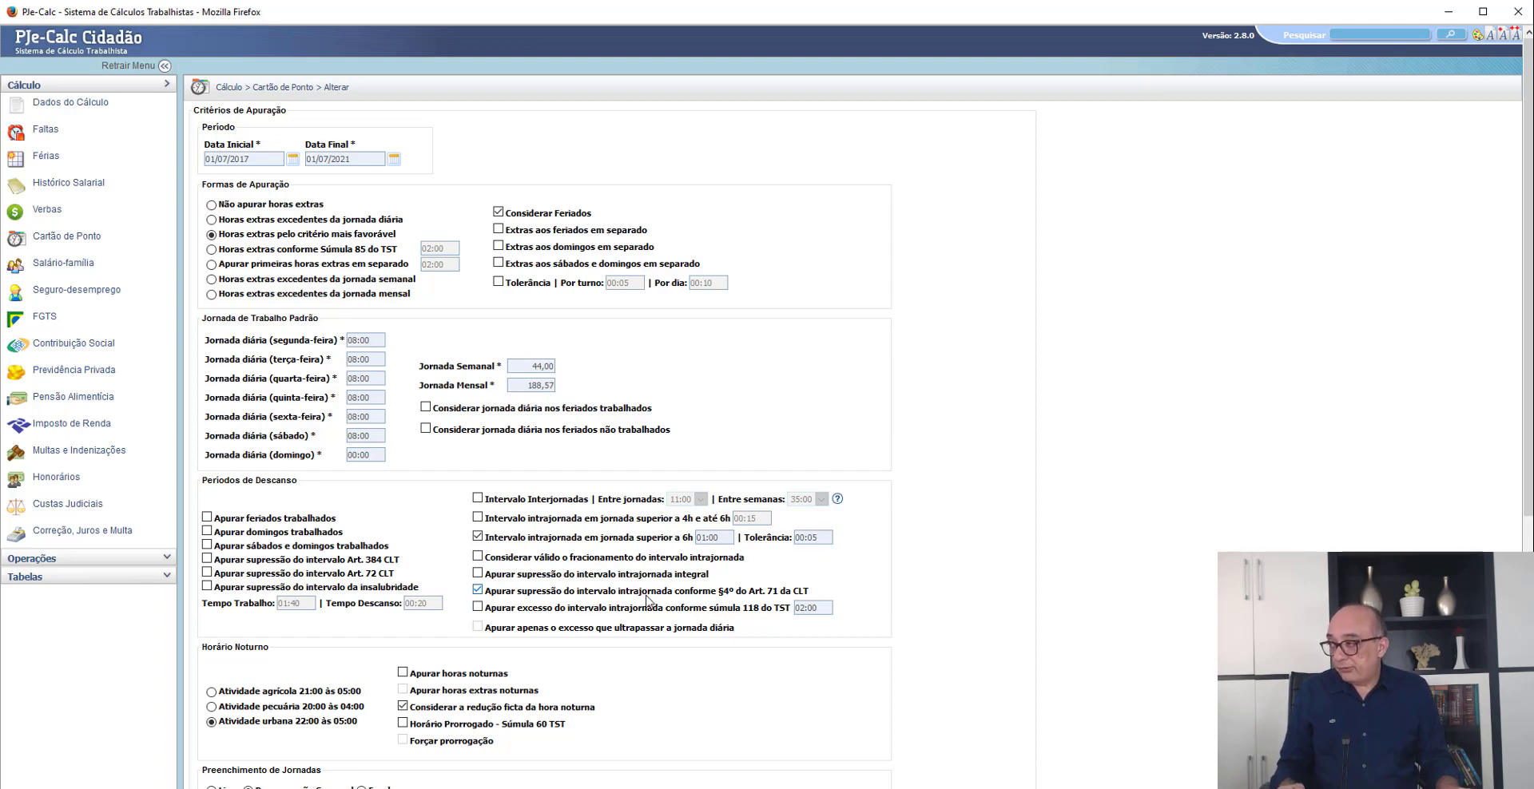
{"action": "scroll", "coordinate": [616, 610], "scroll_direction": "down", "scroll_amount": 4}
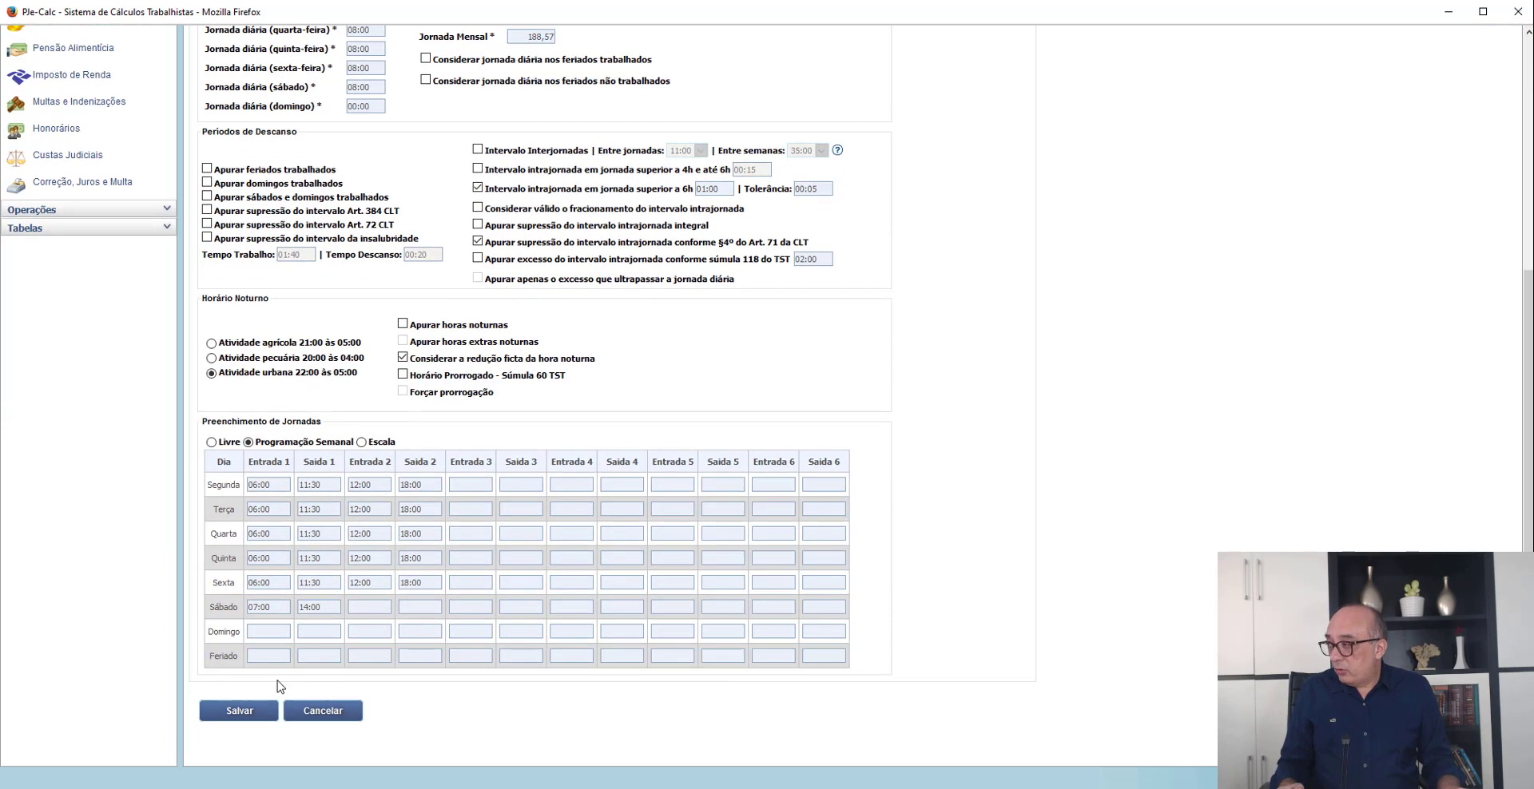
{"action": "left_click", "coordinate": [238, 711]}
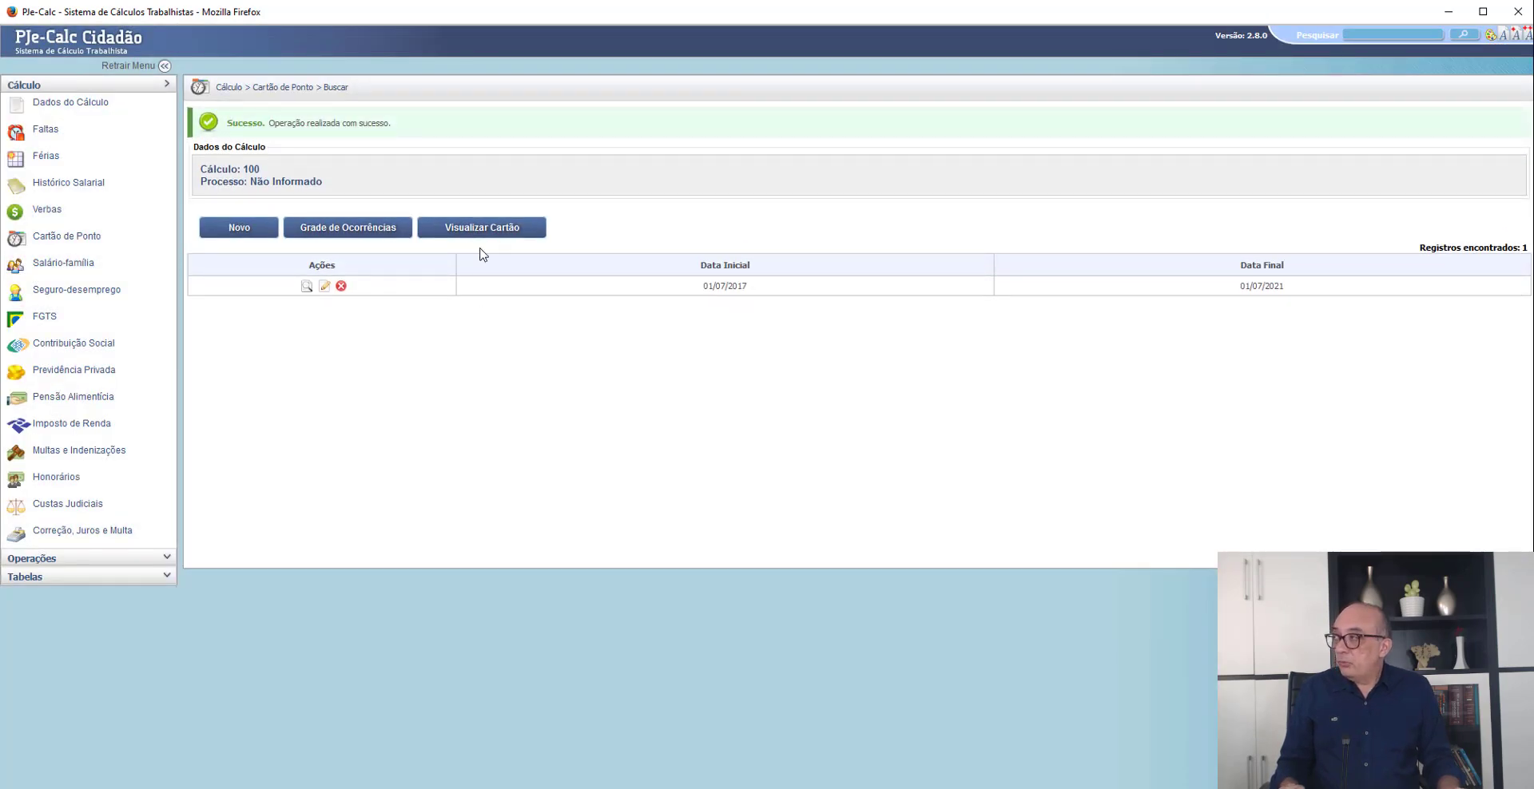
- View the Cartão de Ponto's monthly occurrences and examine the Hs Trabalhadas column
{"action": "left_click", "coordinate": [454, 233]}
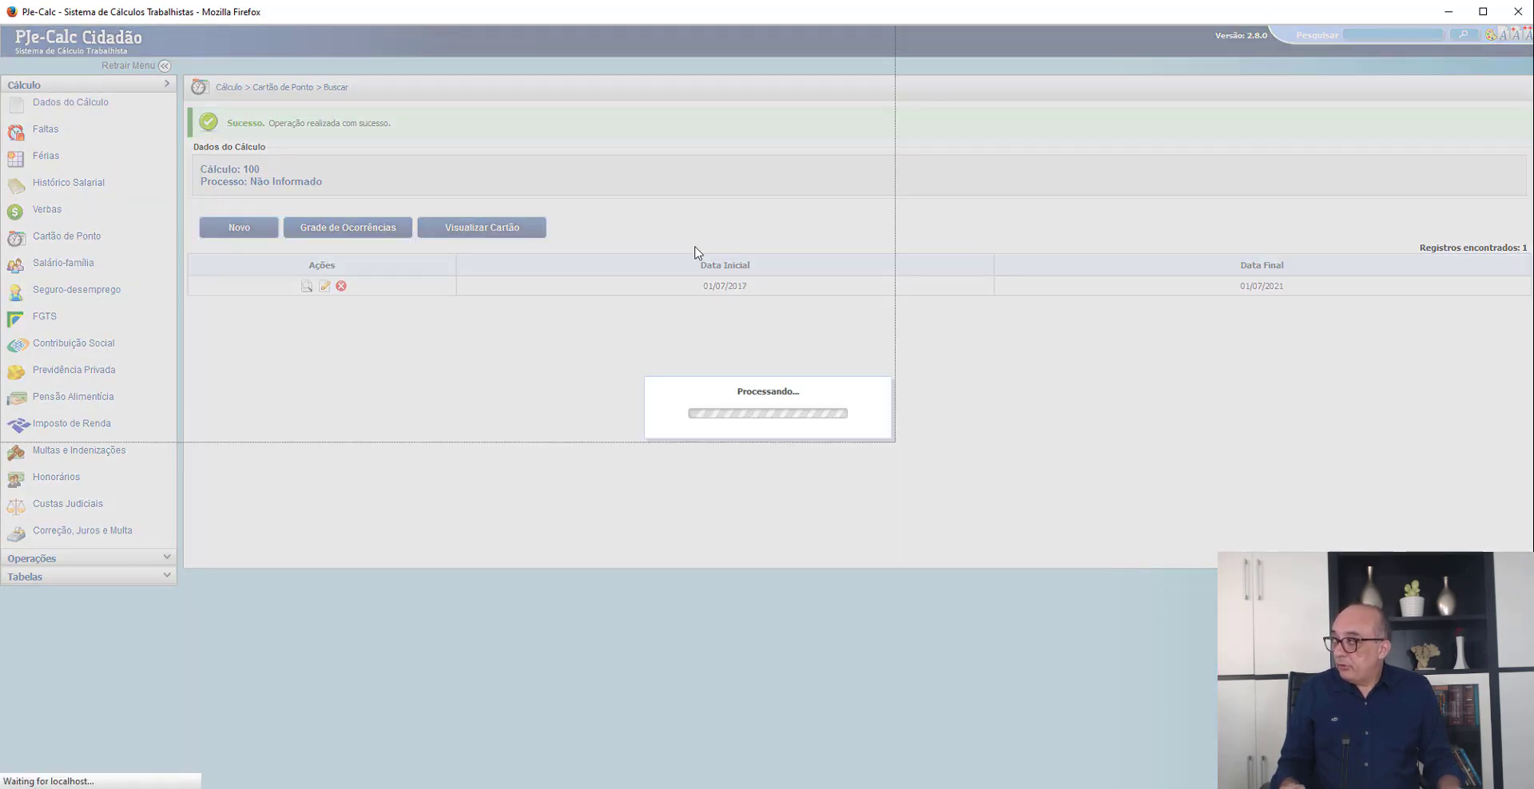
{"action": "left_click", "coordinate": [307, 310]}
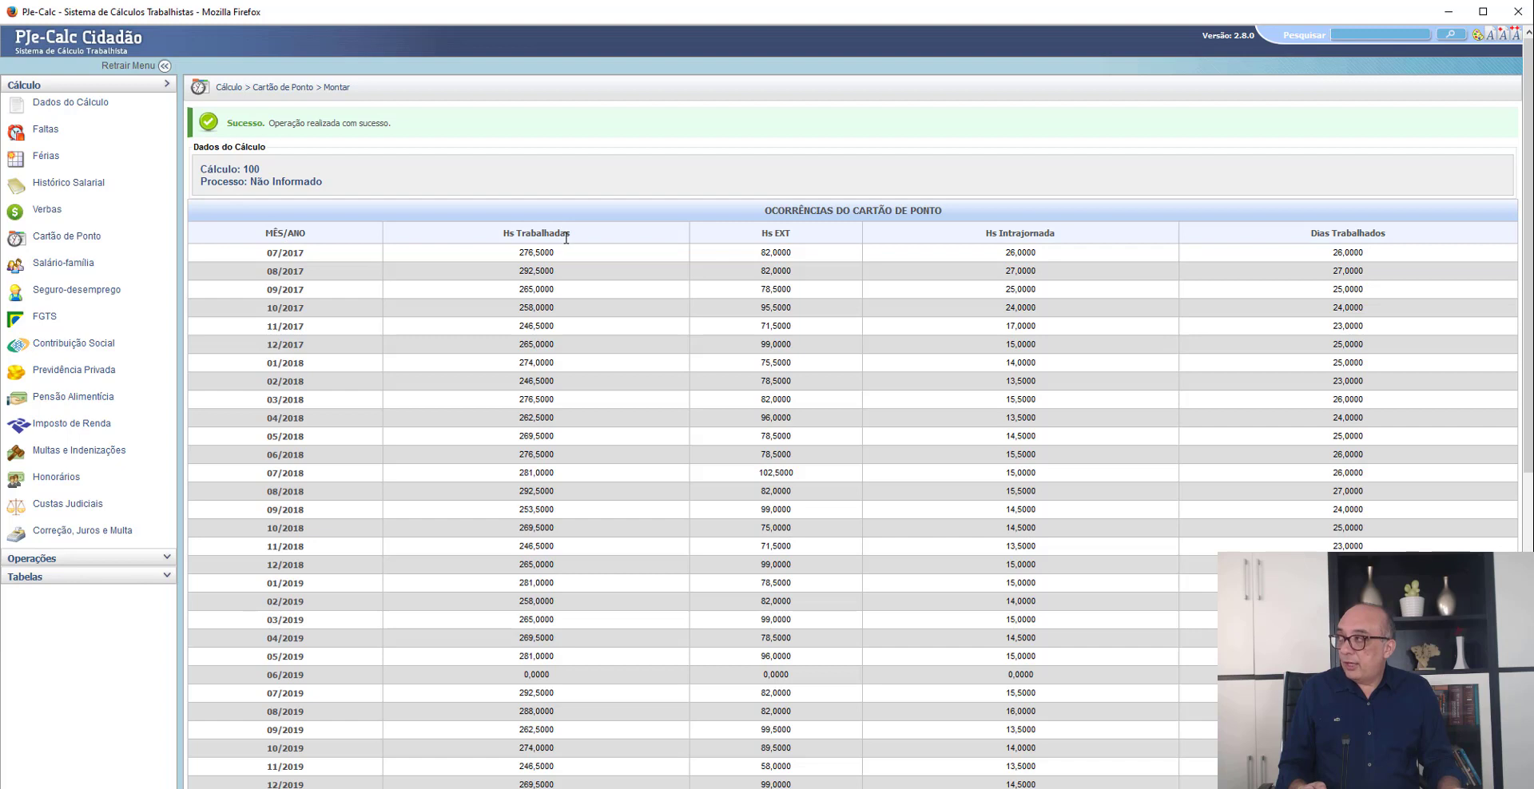
{"action": "left_click_drag", "start_coordinate": [580, 233], "coordinate": [504, 235]}
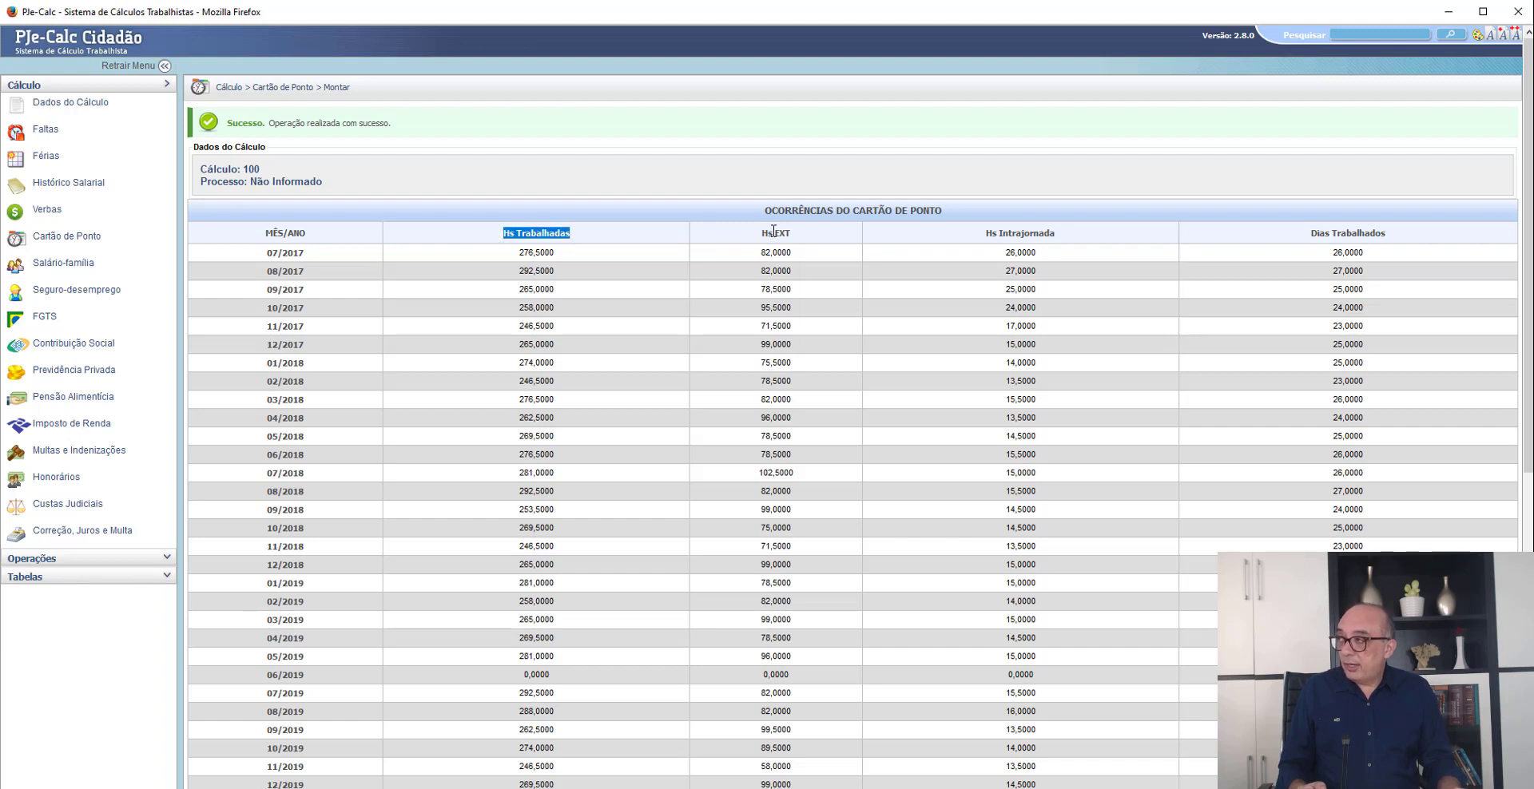
- Examine the Hs EXT, Hs Intrajornada and Dias Trabalhados columns of the monthly Cartão de Ponto occurrences
{"action": "left_click_drag", "start_coordinate": [785, 234], "coordinate": [761, 234]}
{"action": "left_click_drag", "start_coordinate": [1056, 234], "coordinate": [988, 239]}
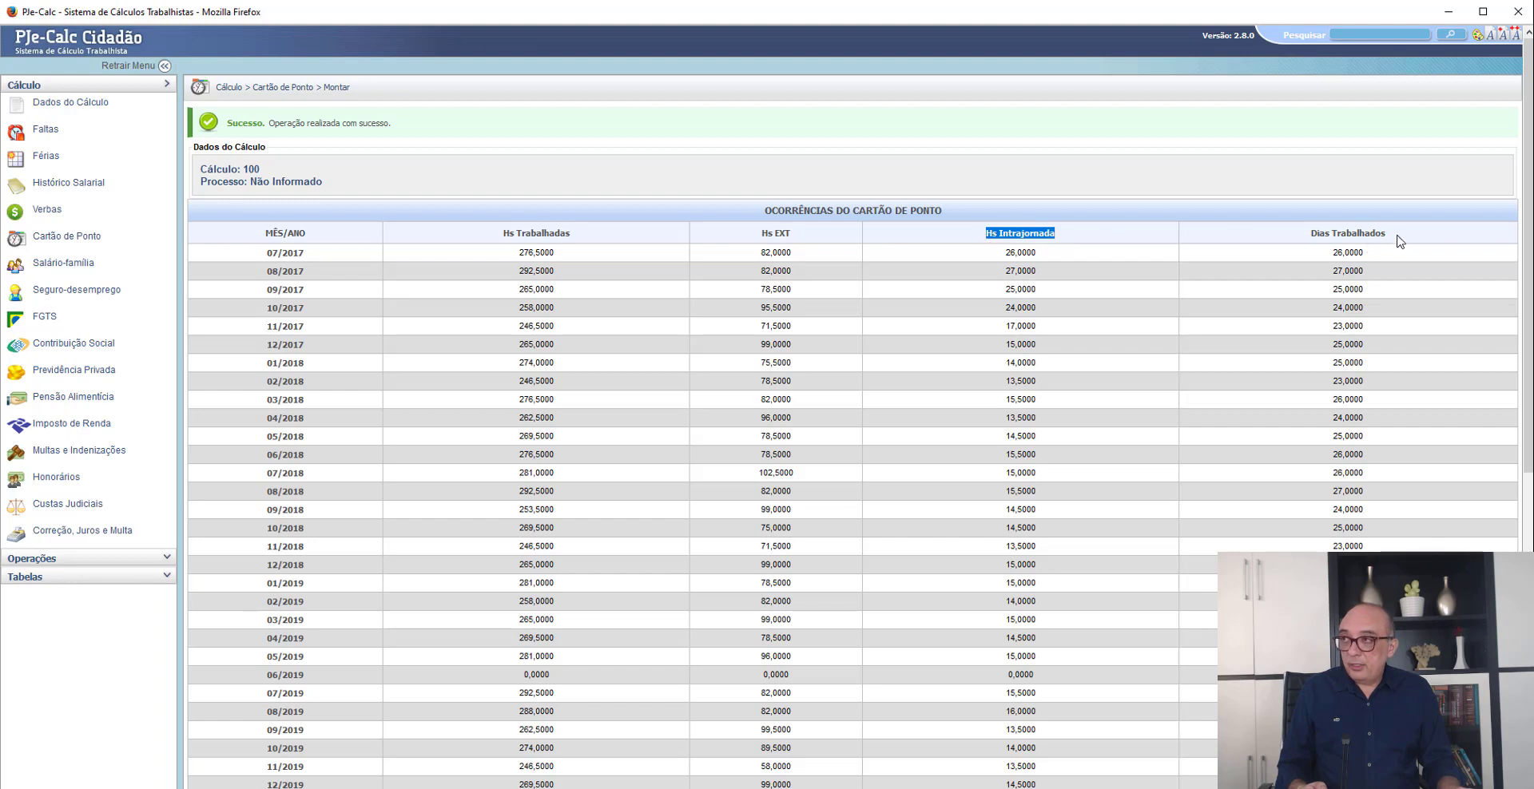
{"action": "left_click_drag", "start_coordinate": [1391, 235], "coordinate": [1304, 236]}
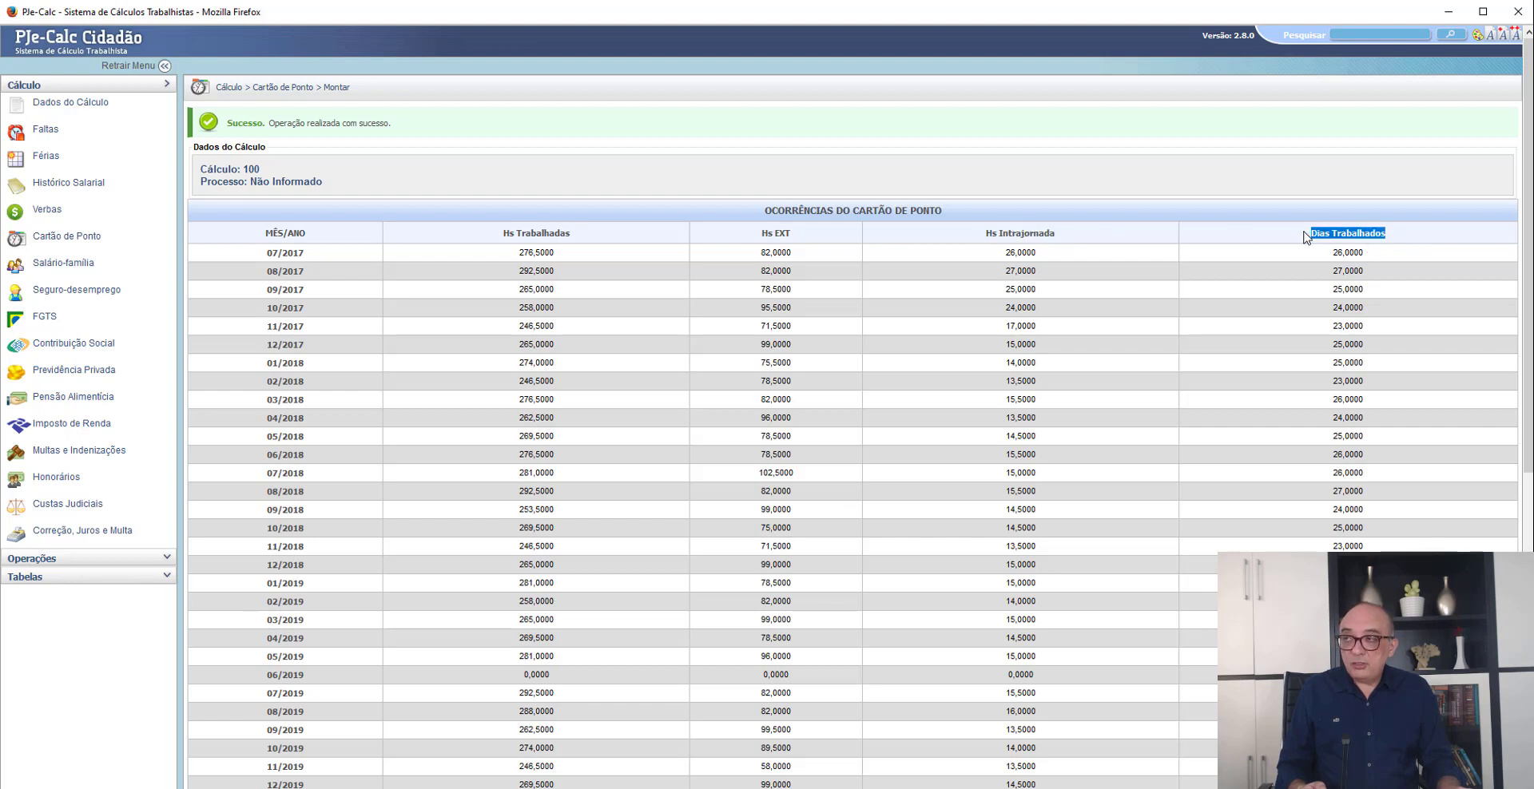
{"action": "left_click", "coordinate": [1348, 217]}
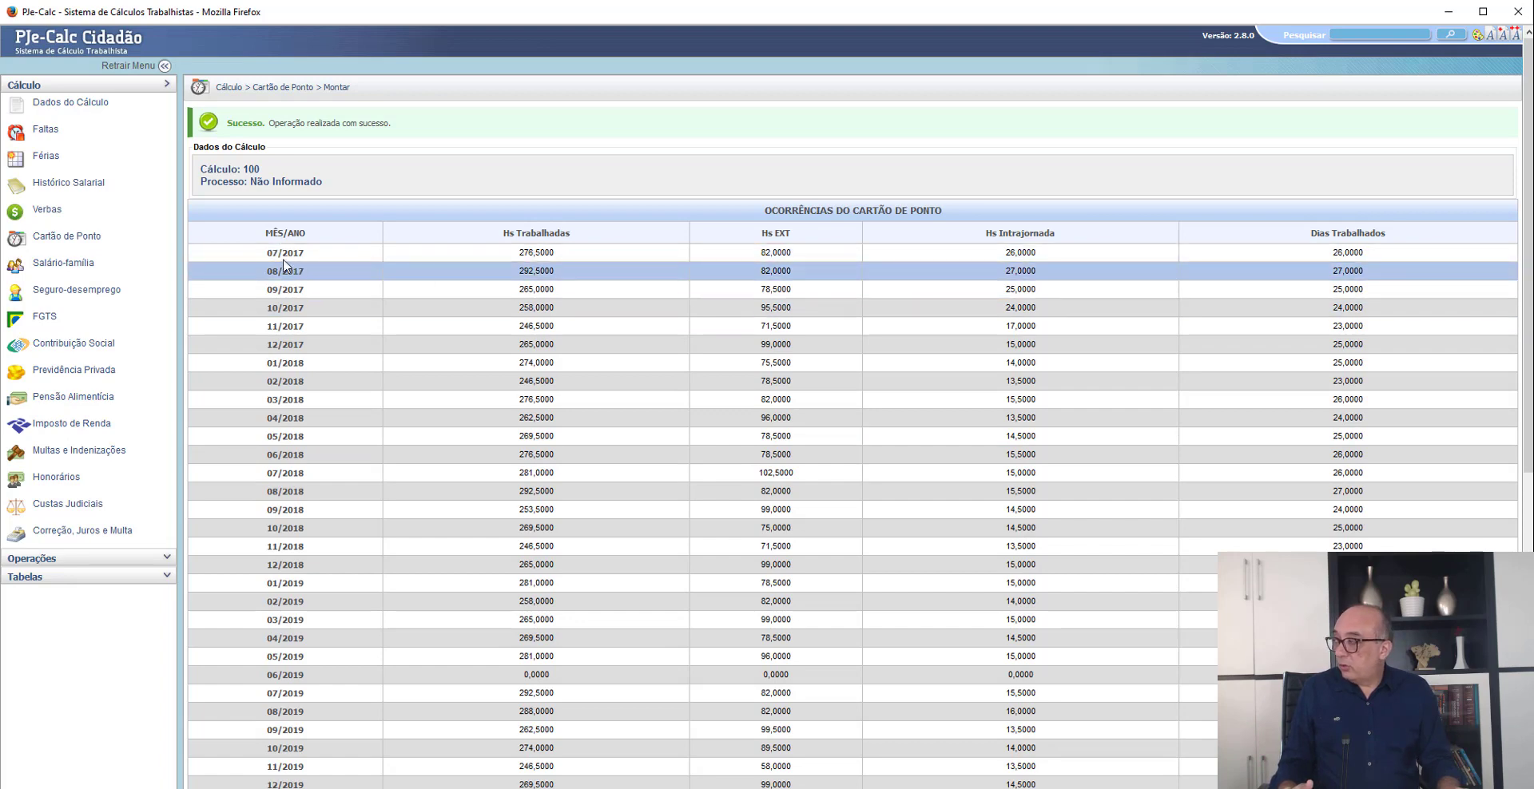
- Add the HORAS EXTRAS 50% verba to the calculation through Lançamento Expresso and save
{"action": "left_click", "coordinate": [45, 212]}
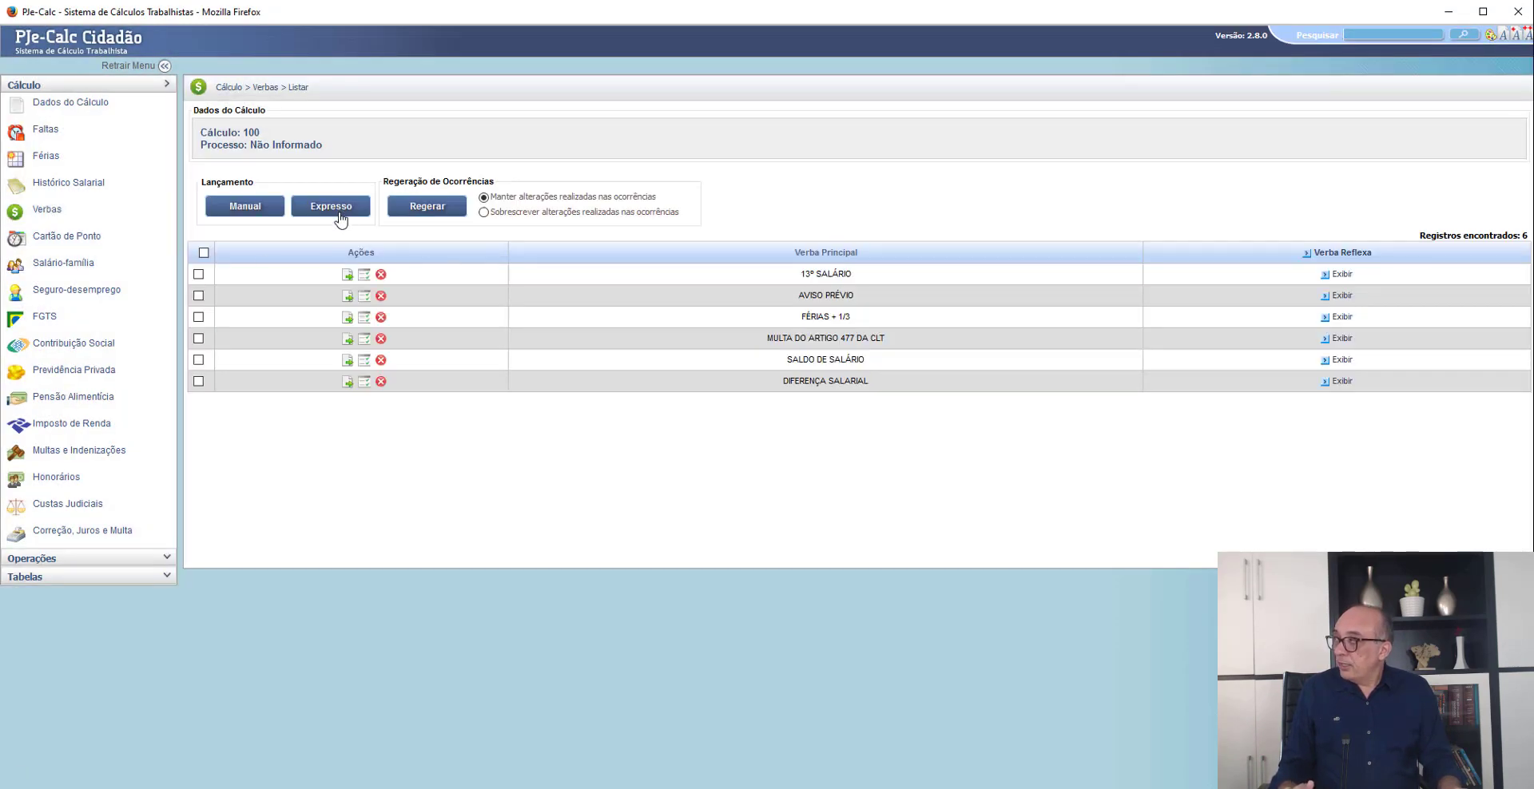
{"action": "left_click", "coordinate": [338, 212]}
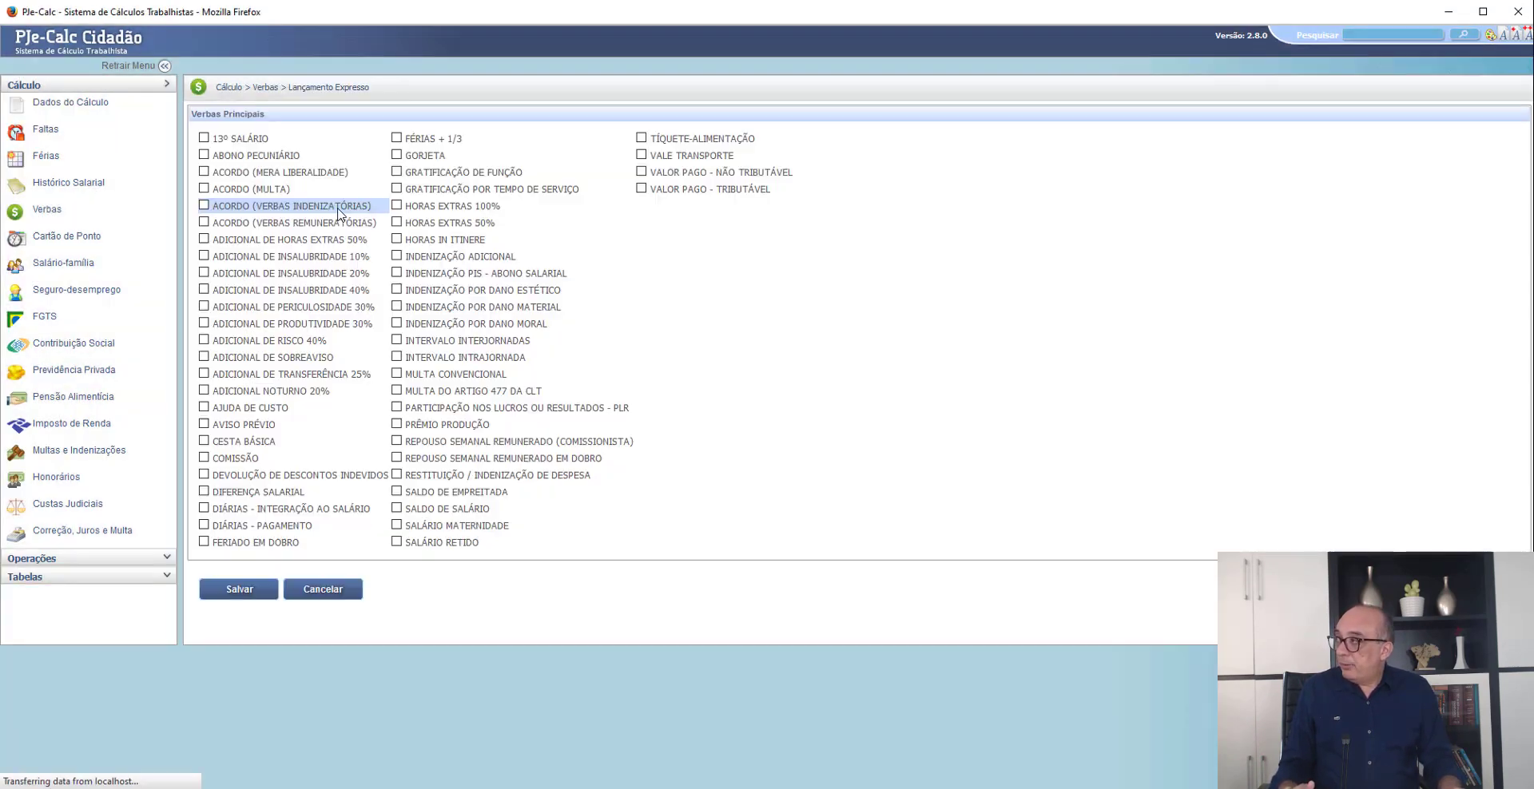
{"action": "left_click", "coordinate": [398, 226]}
{"action": "left_click", "coordinate": [248, 591]}
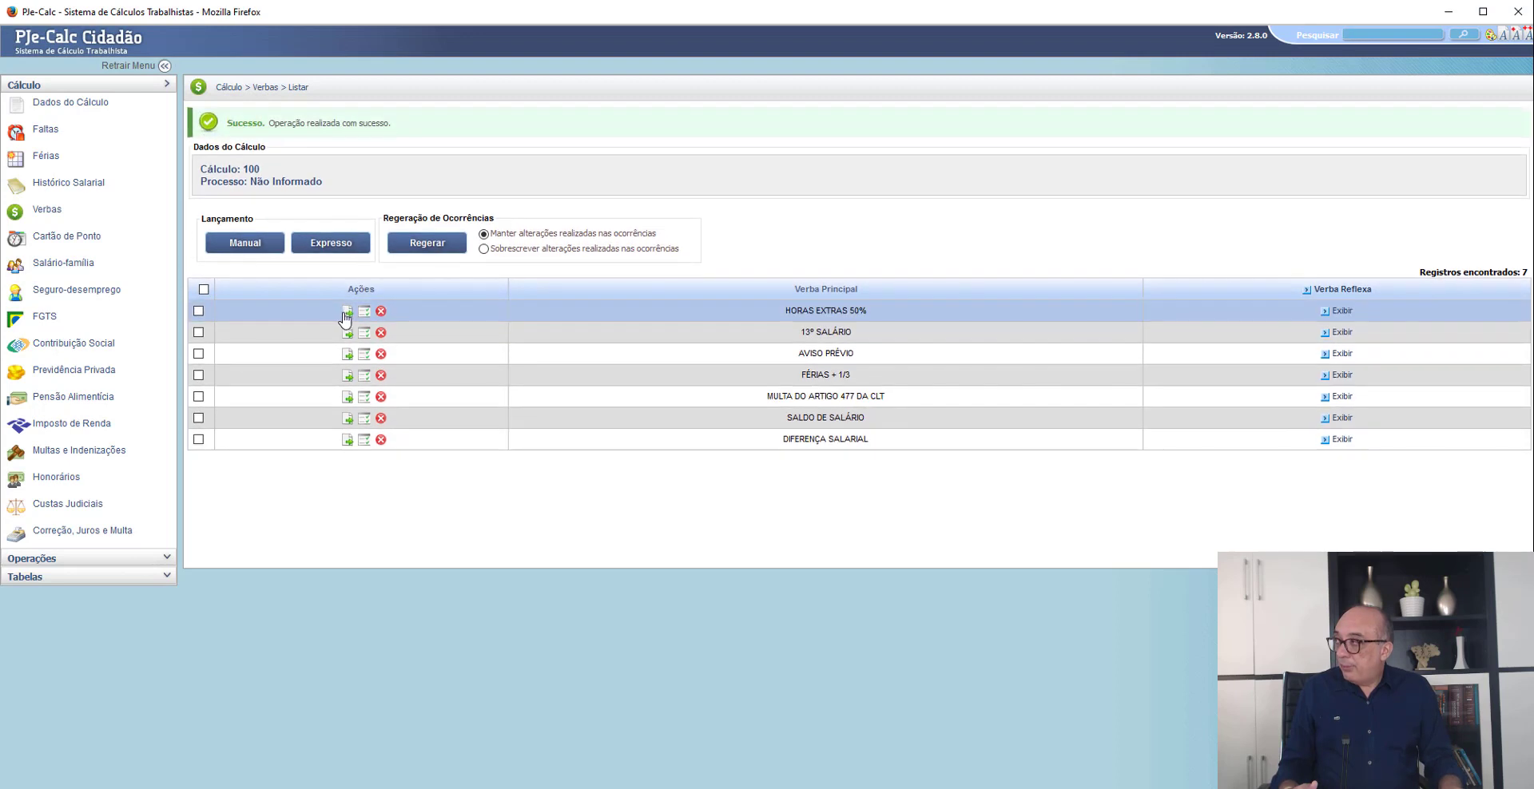
- Edit the HORAS EXTRAS 50% verba and add SALÁRIO DEVIDO, with Proporcionalizar Não, as its Histórico Salarial calculation base
{"action": "left_click", "coordinate": [347, 312]}
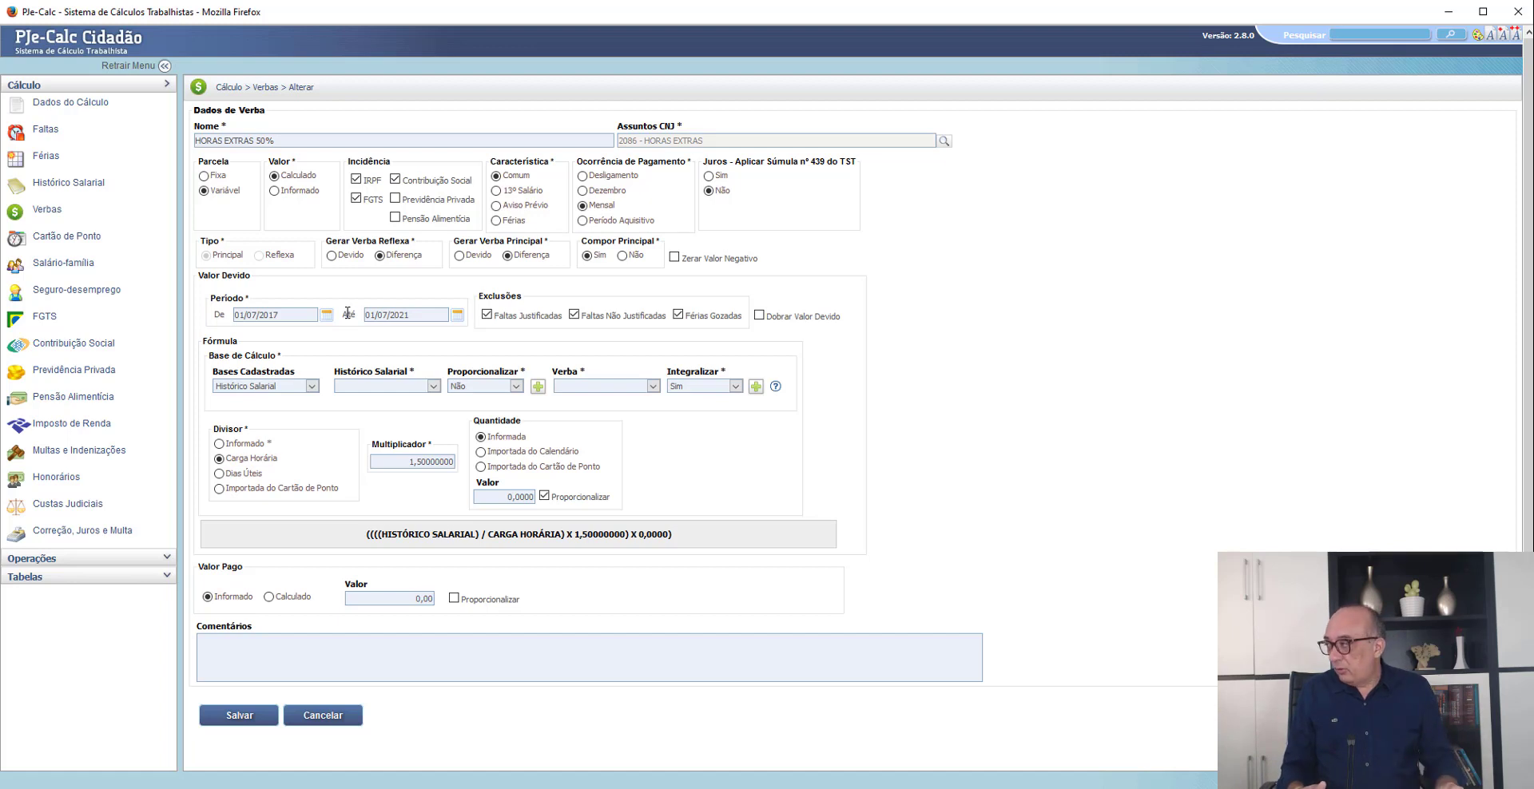
{"action": "left_click", "coordinate": [361, 388]}
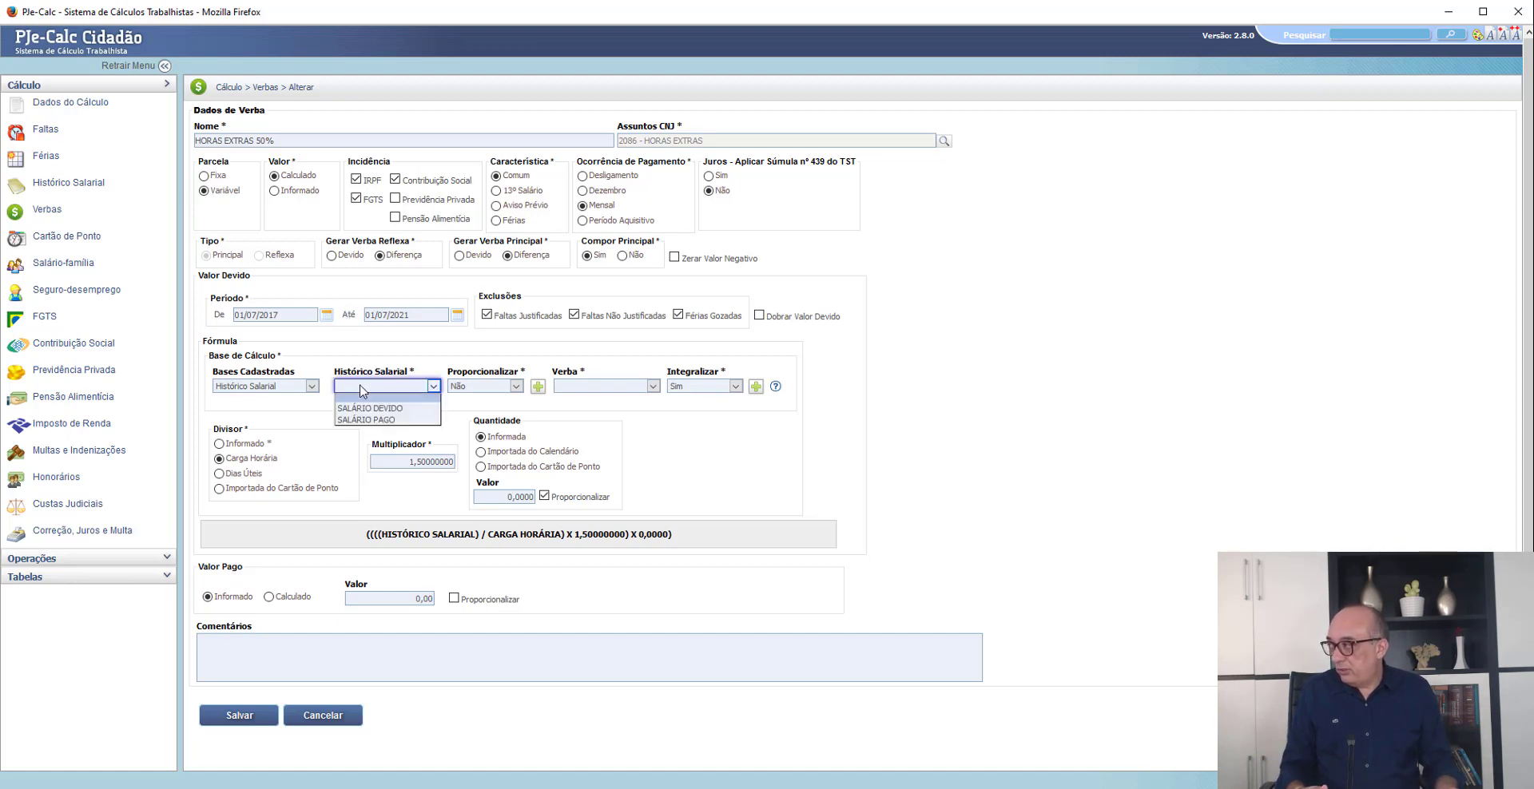
{"action": "left_click", "coordinate": [369, 408]}
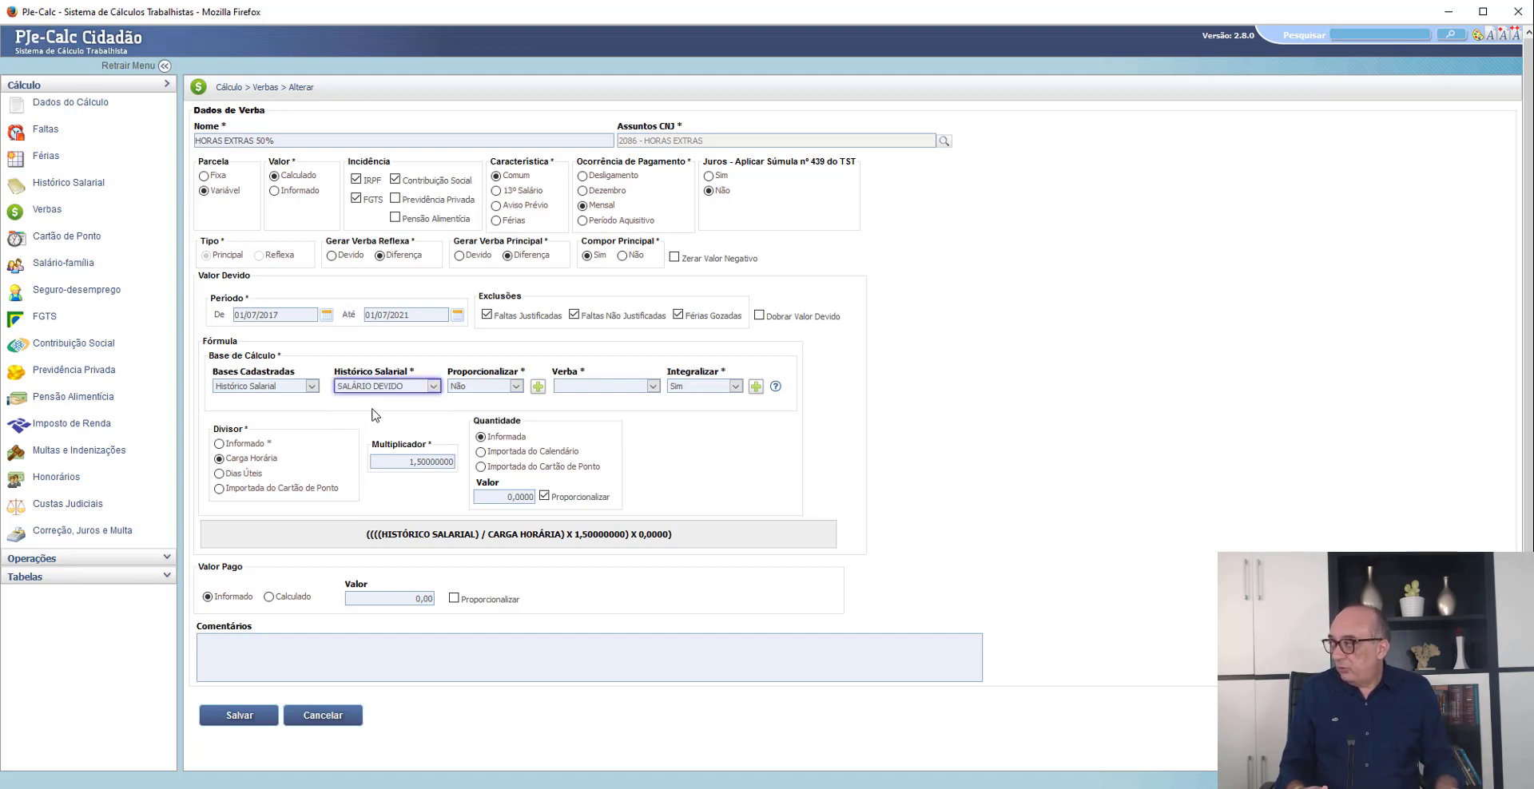
{"action": "left_click", "coordinate": [538, 387]}
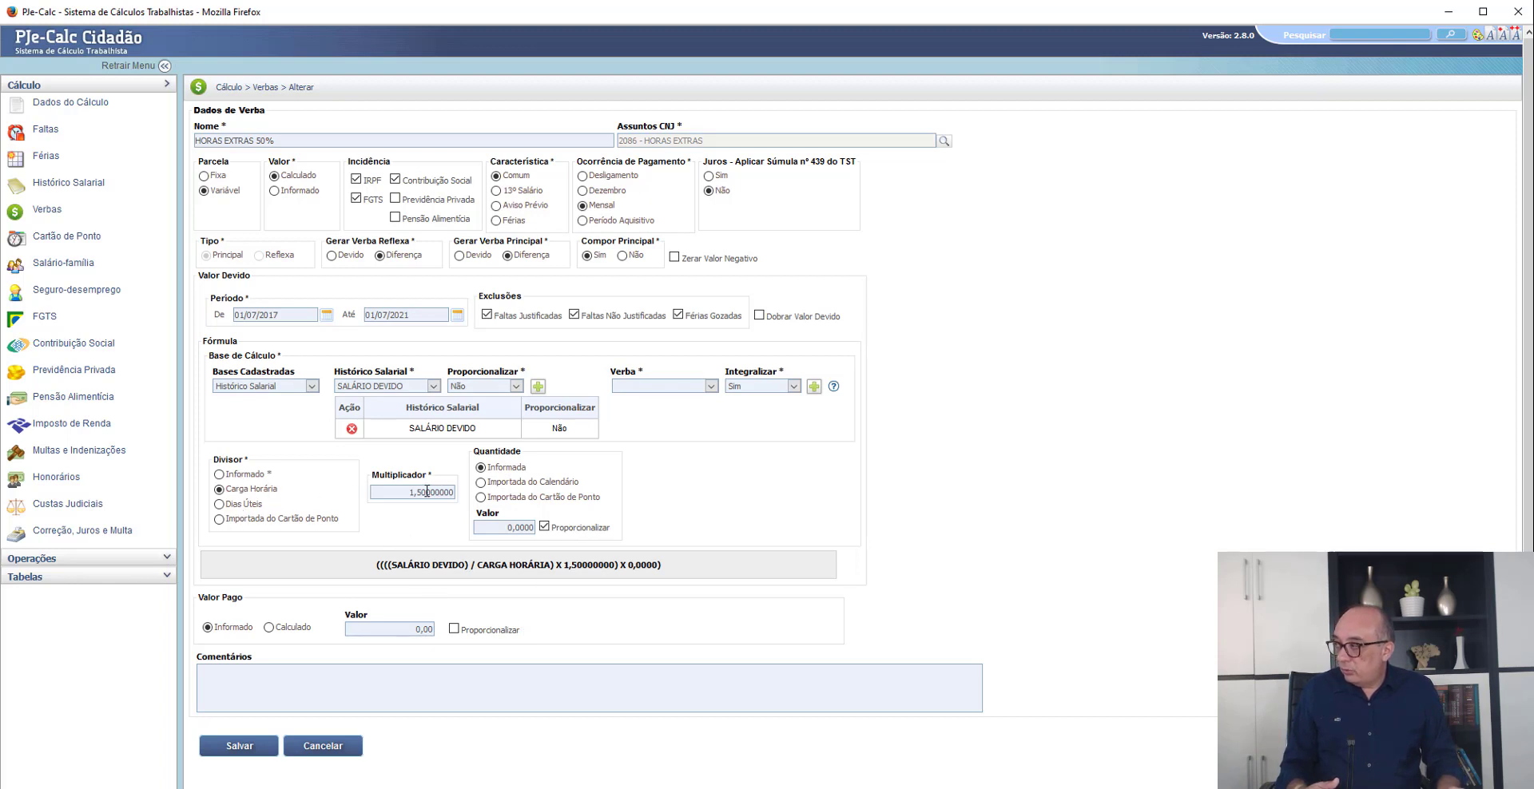
- Set the overtime Quantidade to Importada do Cartão de Ponto, add the Hs EXT column, and save the verba
{"action": "left_click", "coordinate": [481, 498]}
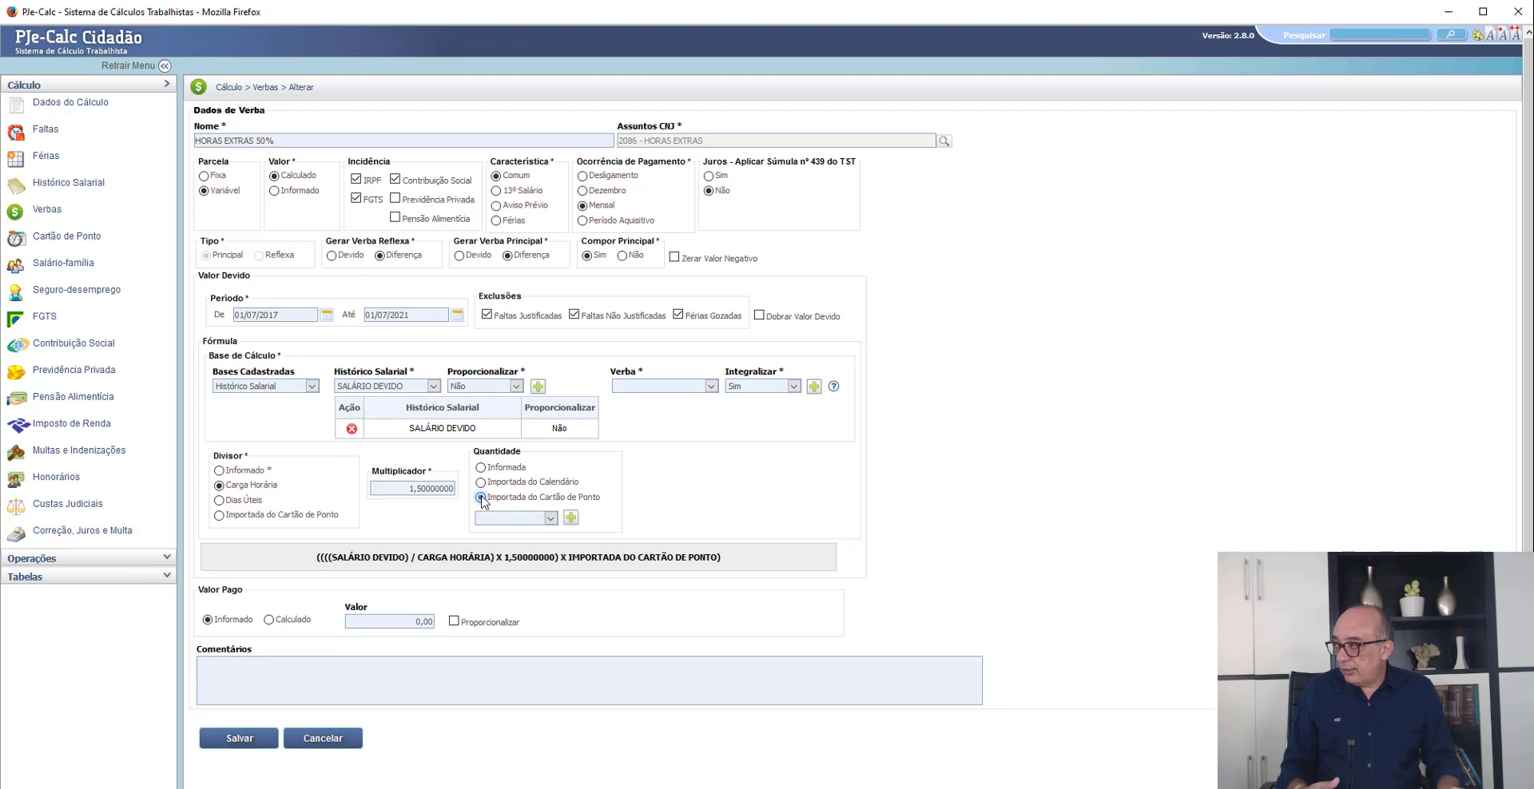
{"action": "left_click", "coordinate": [497, 519]}
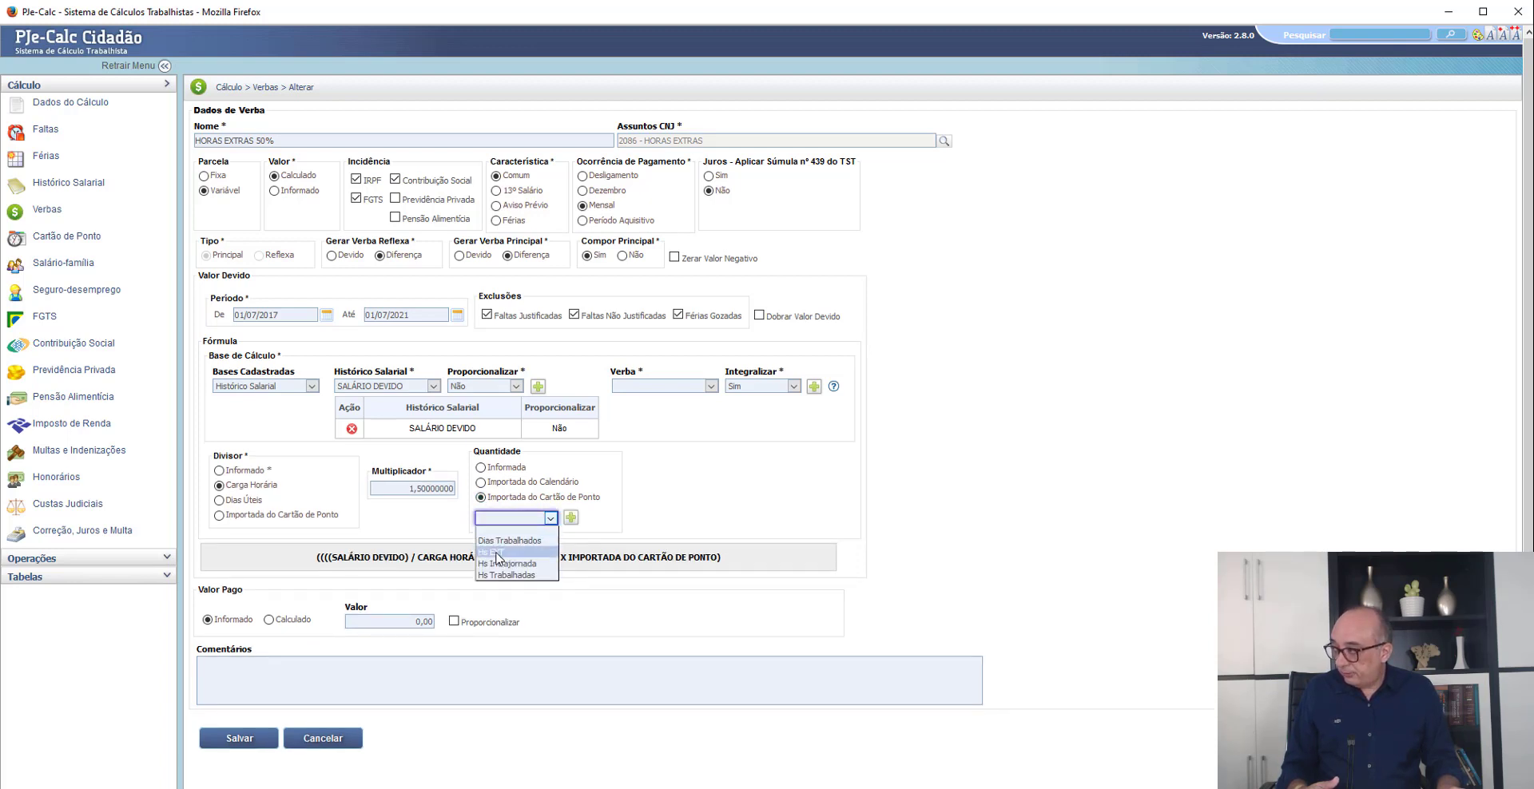
{"action": "left_click", "coordinate": [497, 552]}
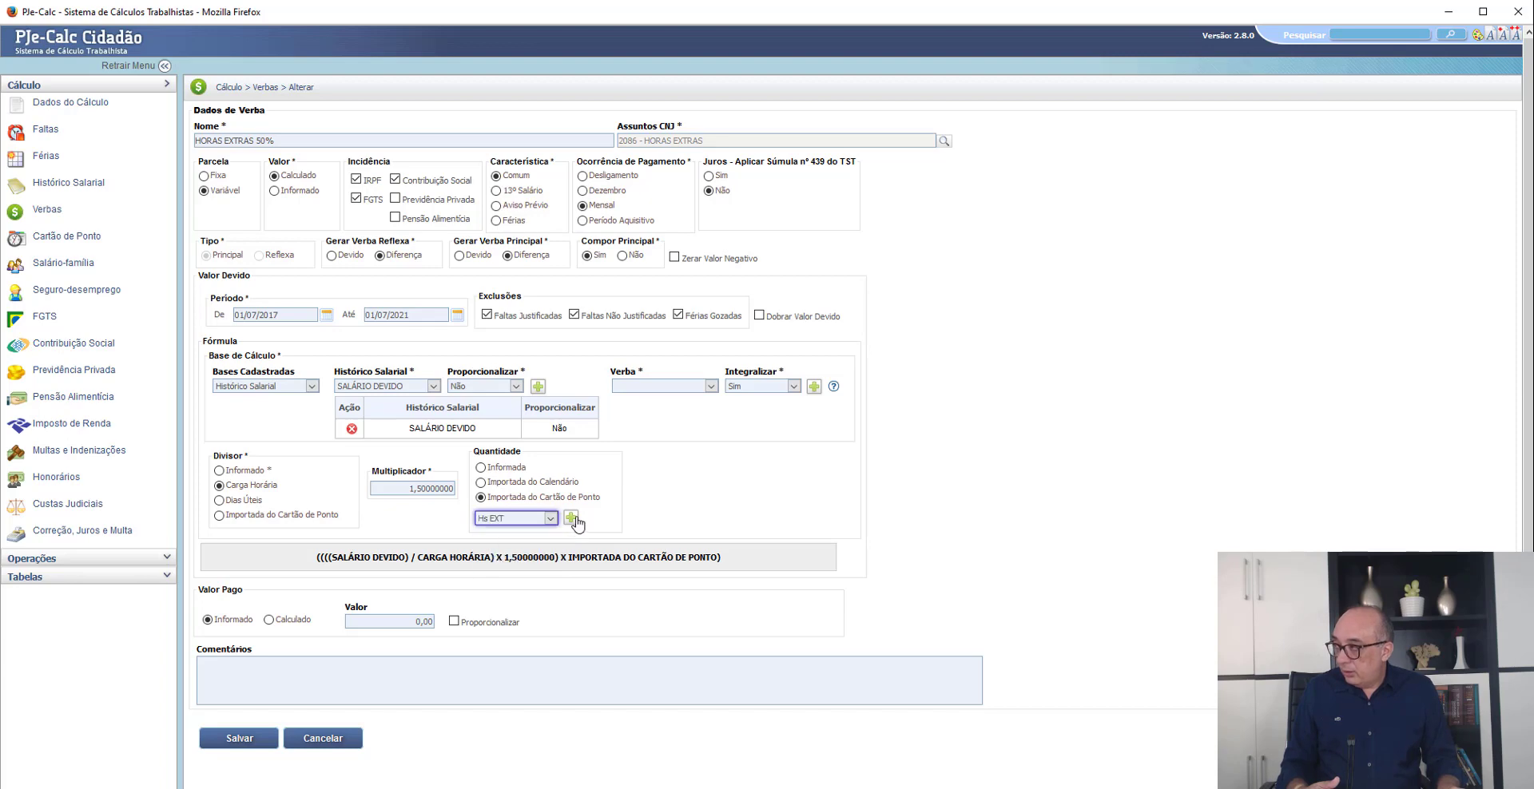
{"action": "left_click", "coordinate": [570, 518]}
{"action": "scroll", "coordinate": [343, 604], "scroll_direction": "down", "scroll_amount": 2}
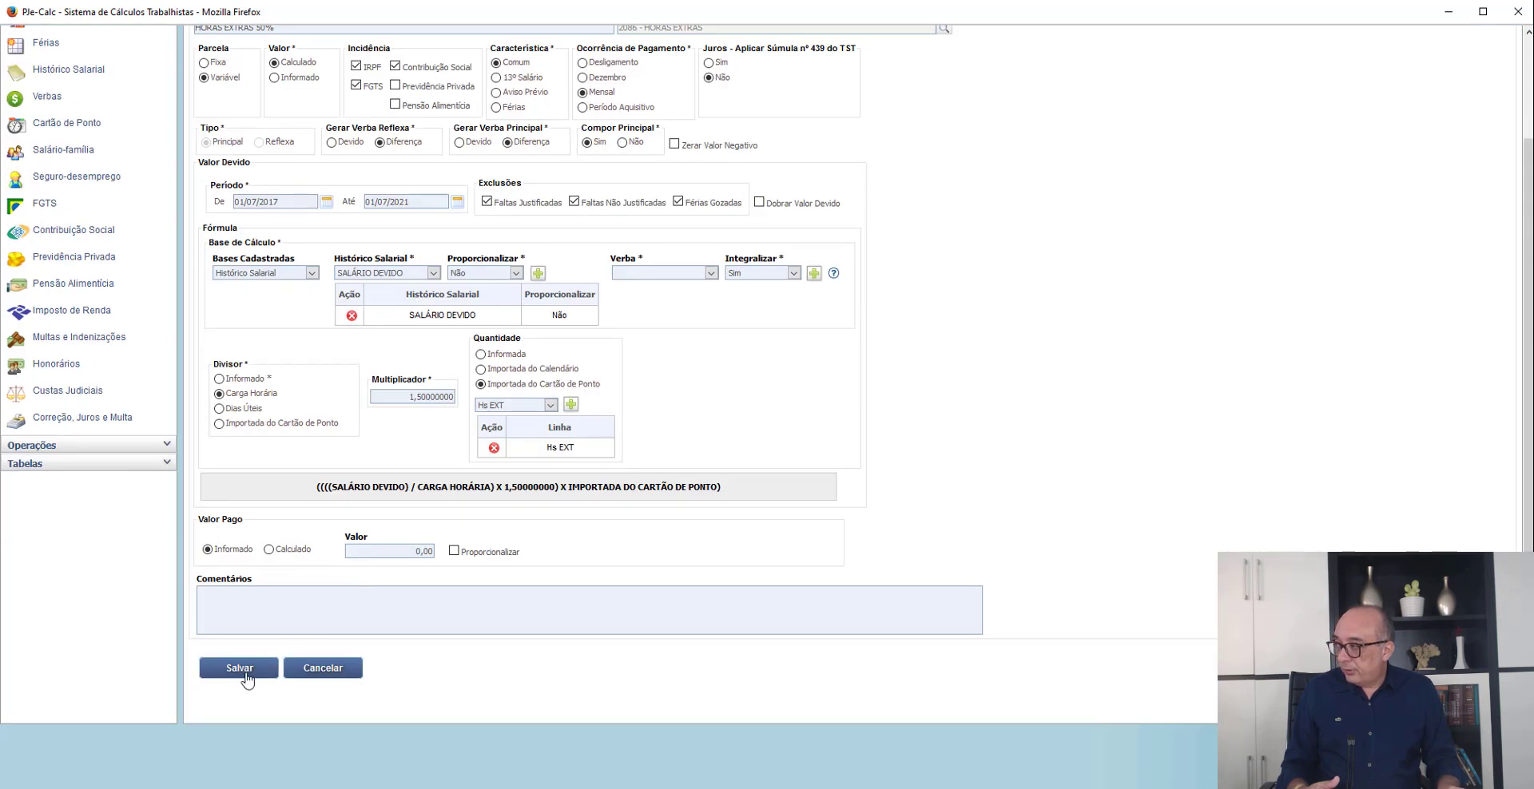
{"action": "left_click", "coordinate": [238, 670]}
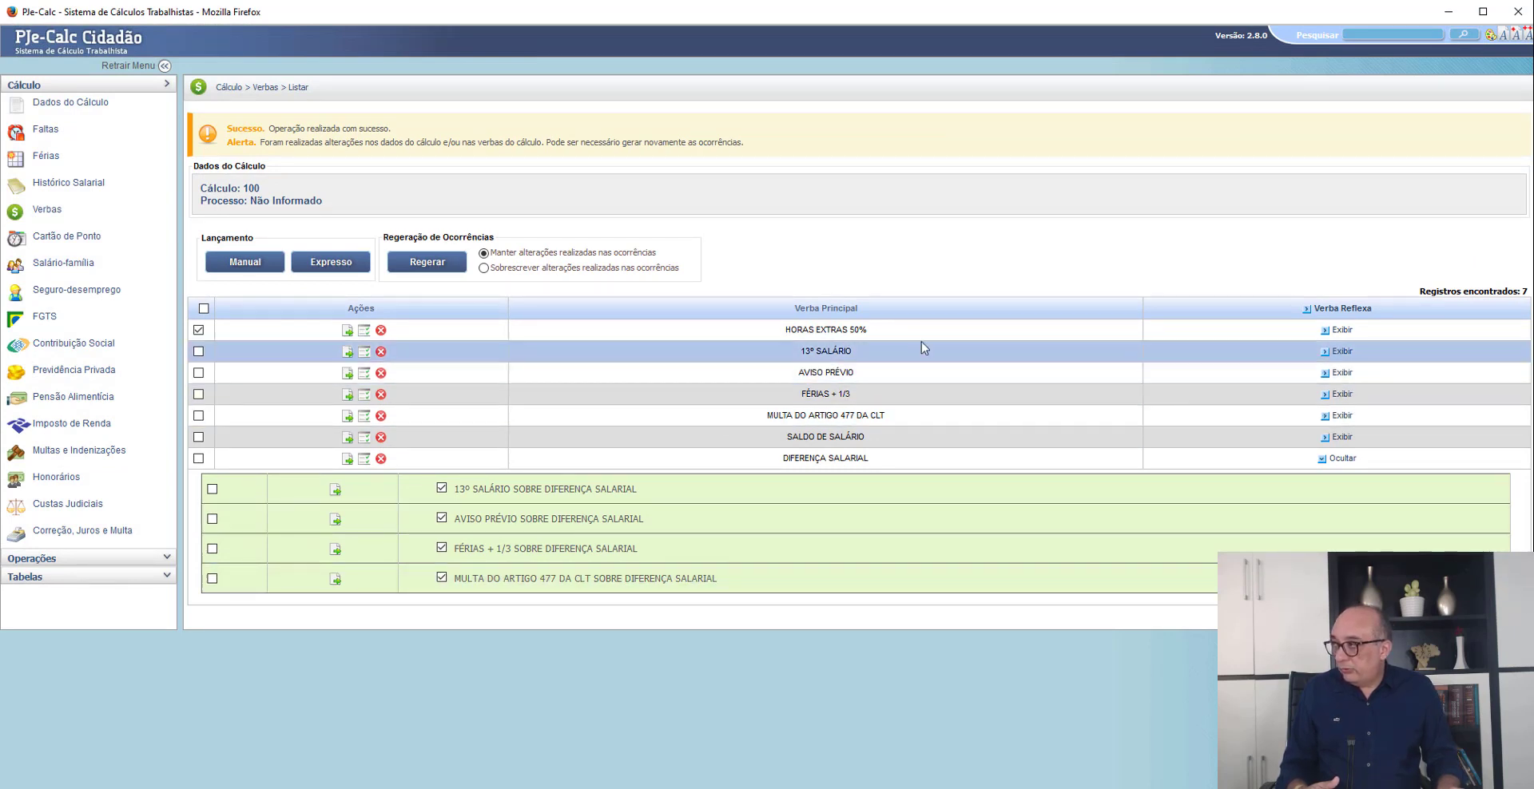
- Enable the 13º salário, aviso prévio, férias + 1/3 and repouso semanal remunerado e feriado reflexes on HORAS EXTRAS 50%
{"action": "left_click", "coordinate": [1341, 330]}
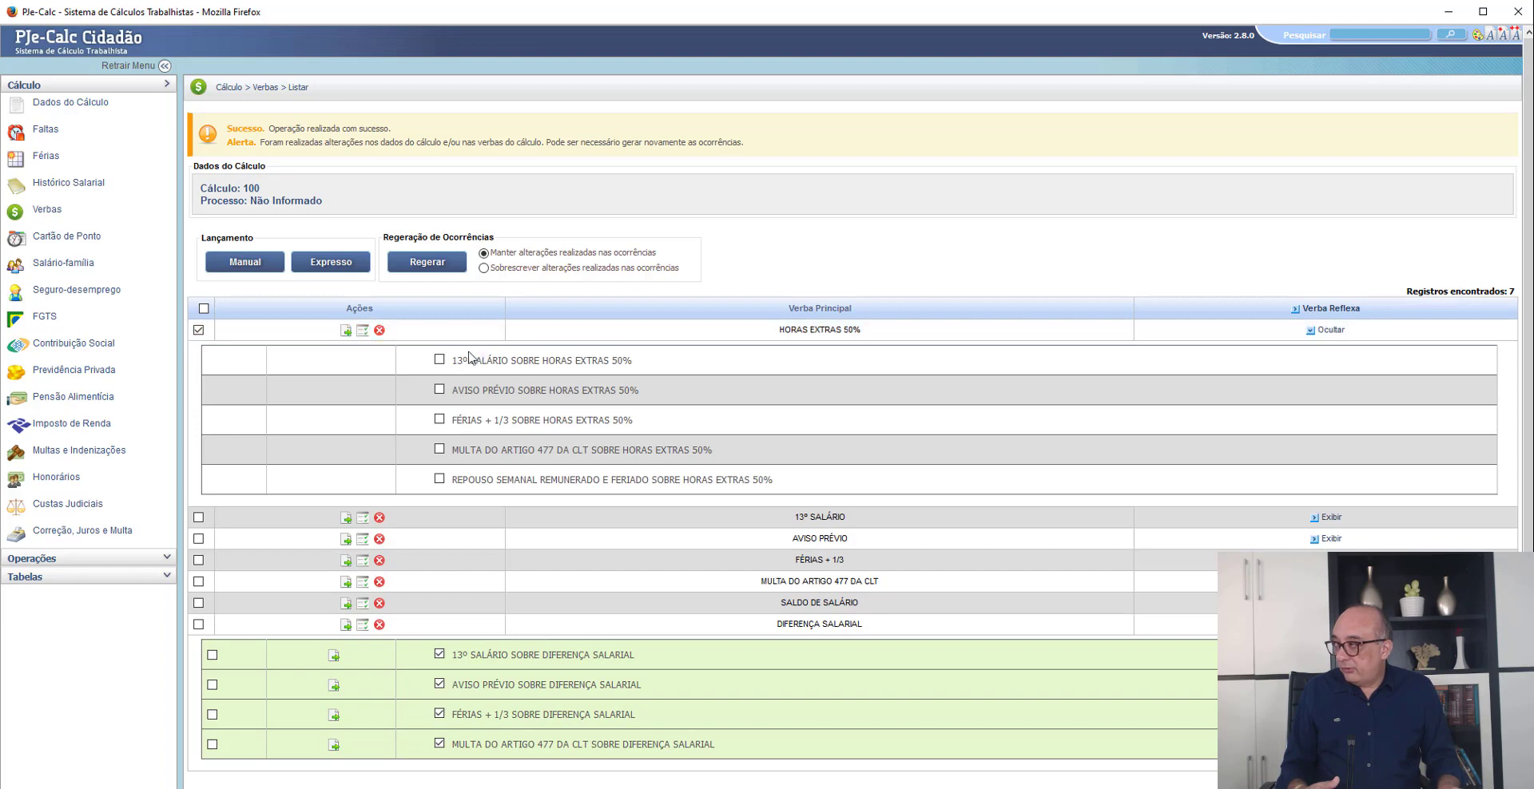
{"action": "left_click", "coordinate": [440, 360]}
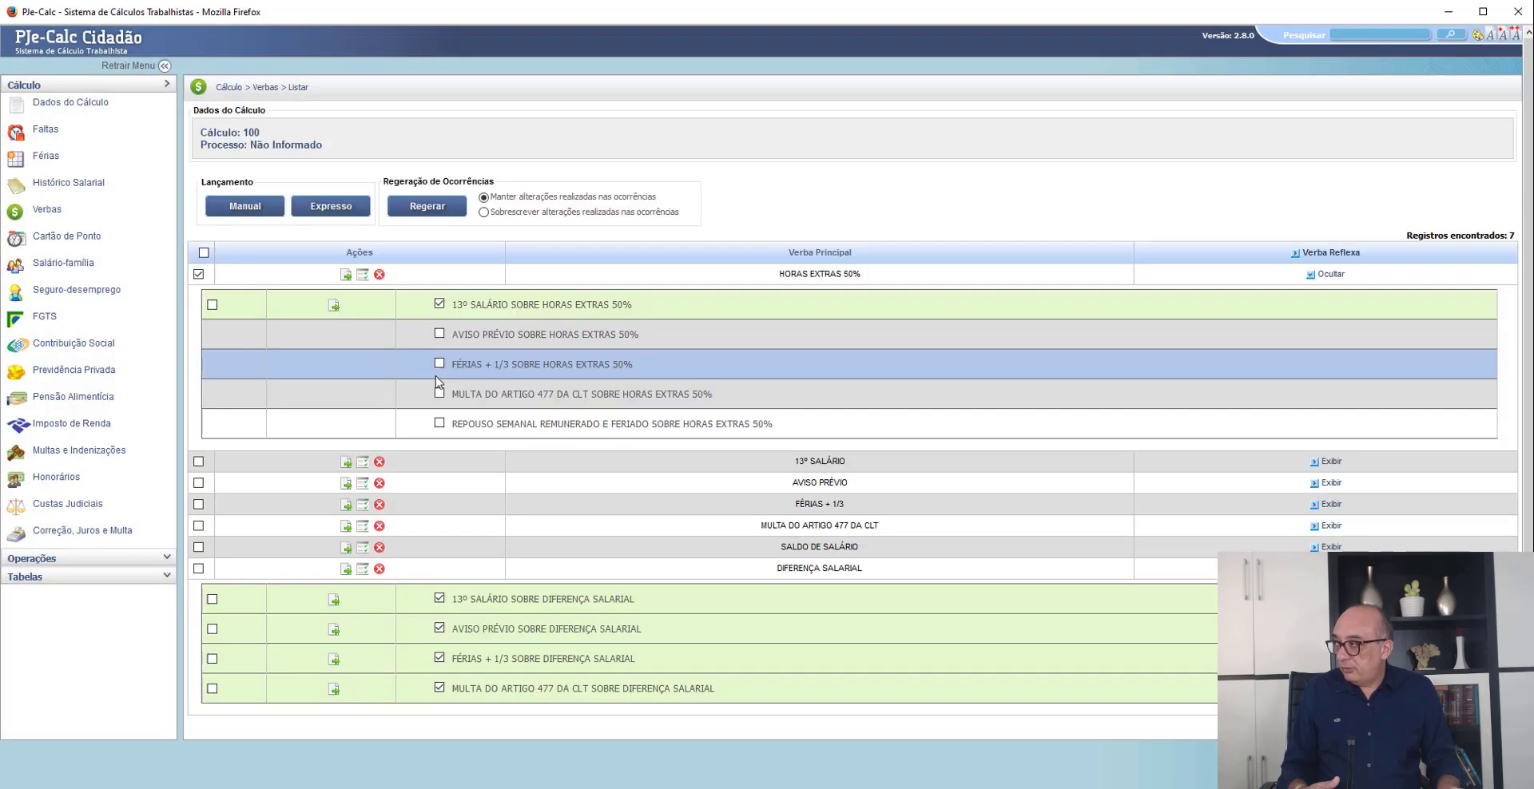
{"action": "left_click", "coordinate": [440, 334]}
{"action": "left_click", "coordinate": [439, 364]}
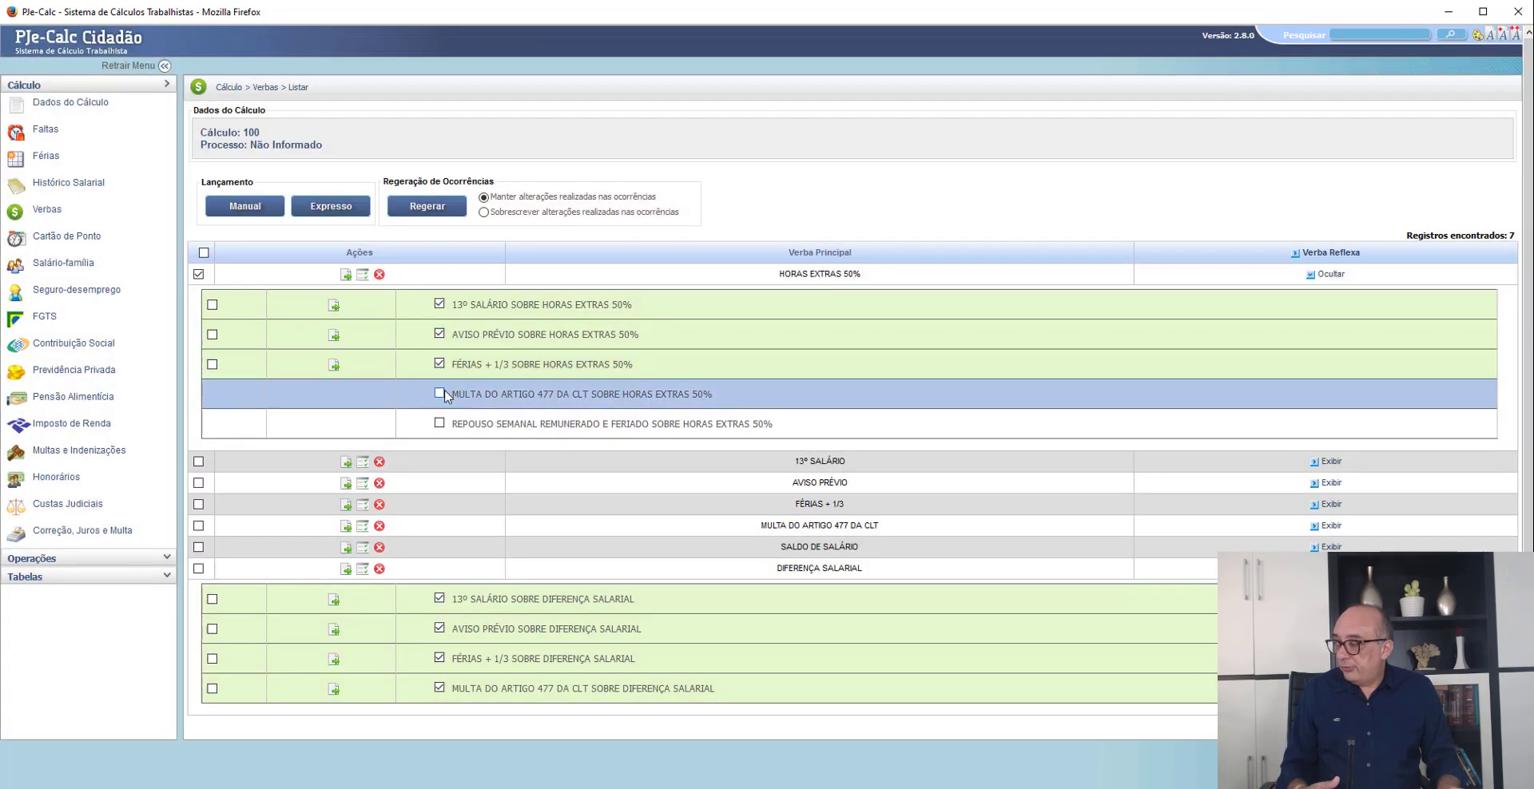
{"action": "left_click", "coordinate": [439, 394]}
{"action": "left_click", "coordinate": [439, 393]}
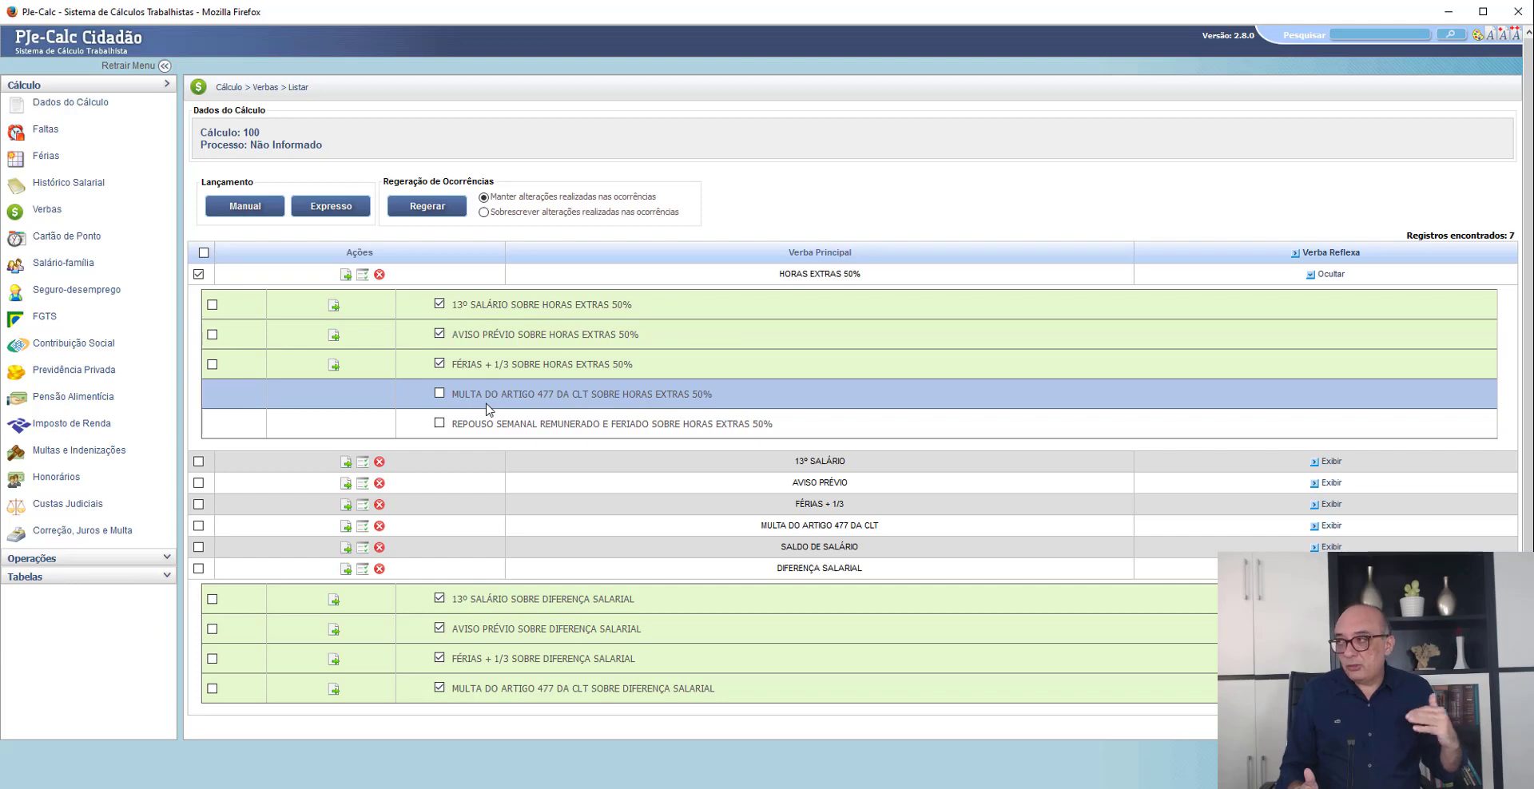
{"action": "left_click", "coordinate": [439, 424]}
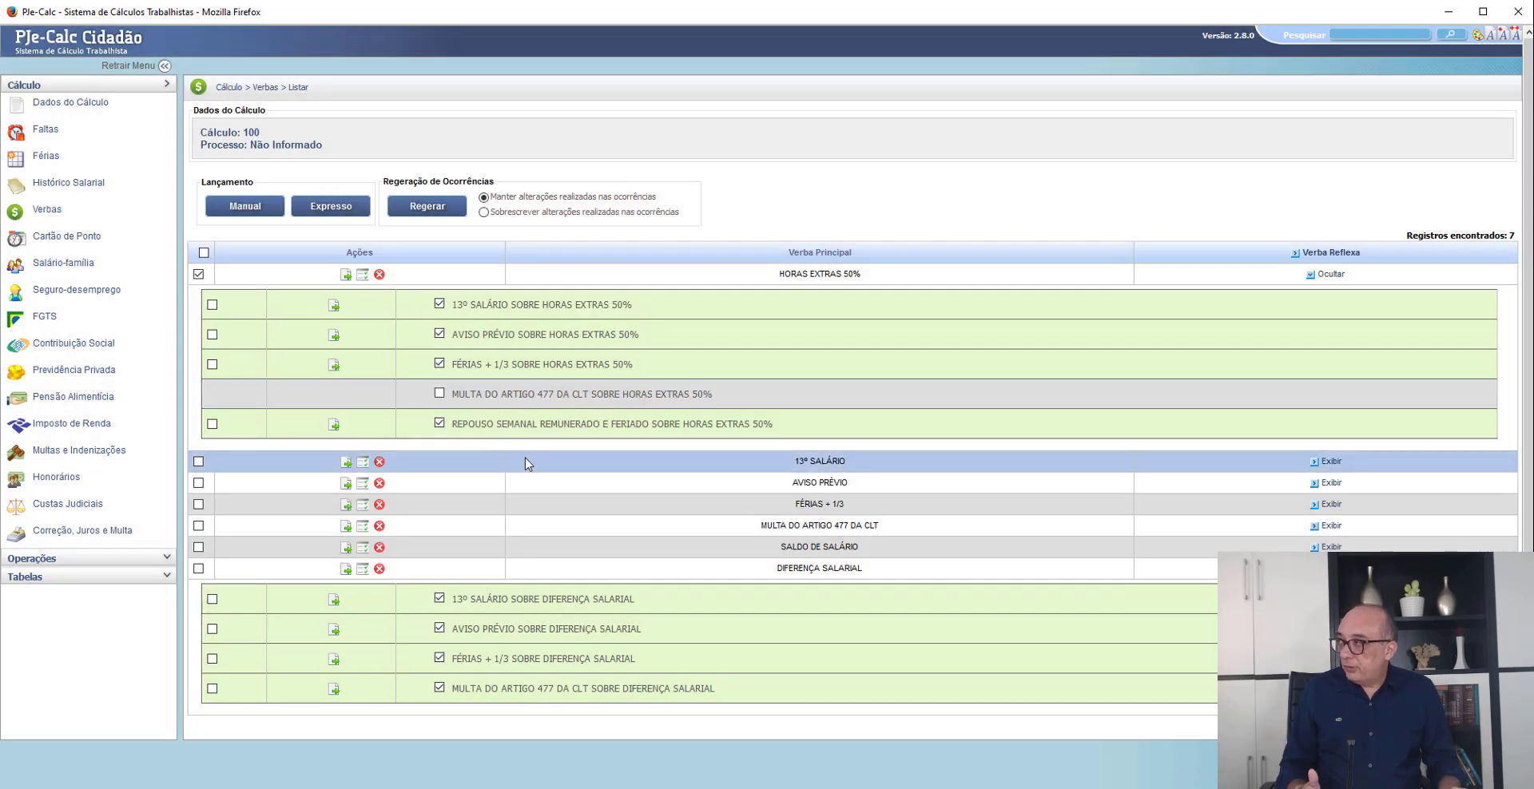
- Check the Horas extras claims in the petition in Chrome, and enable the Multa do Artigo 477 da CLT reflex on HORAS EXTRAS 50% in PJe-Calc
{"action": "key", "text": "alt+Tab"}
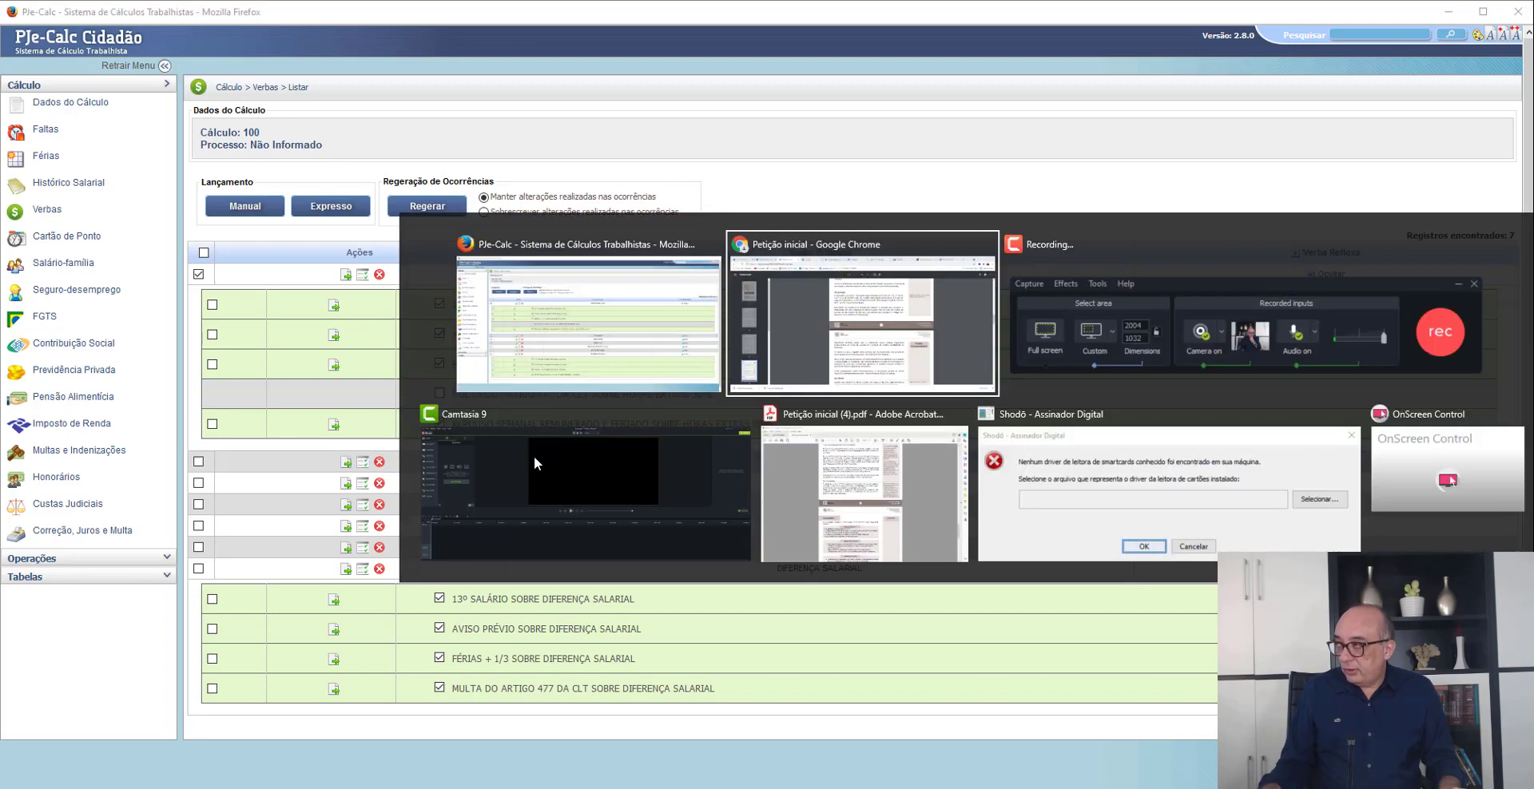
{"action": "scroll", "coordinate": [713, 445], "scroll_direction": "down", "scroll_amount": 20}
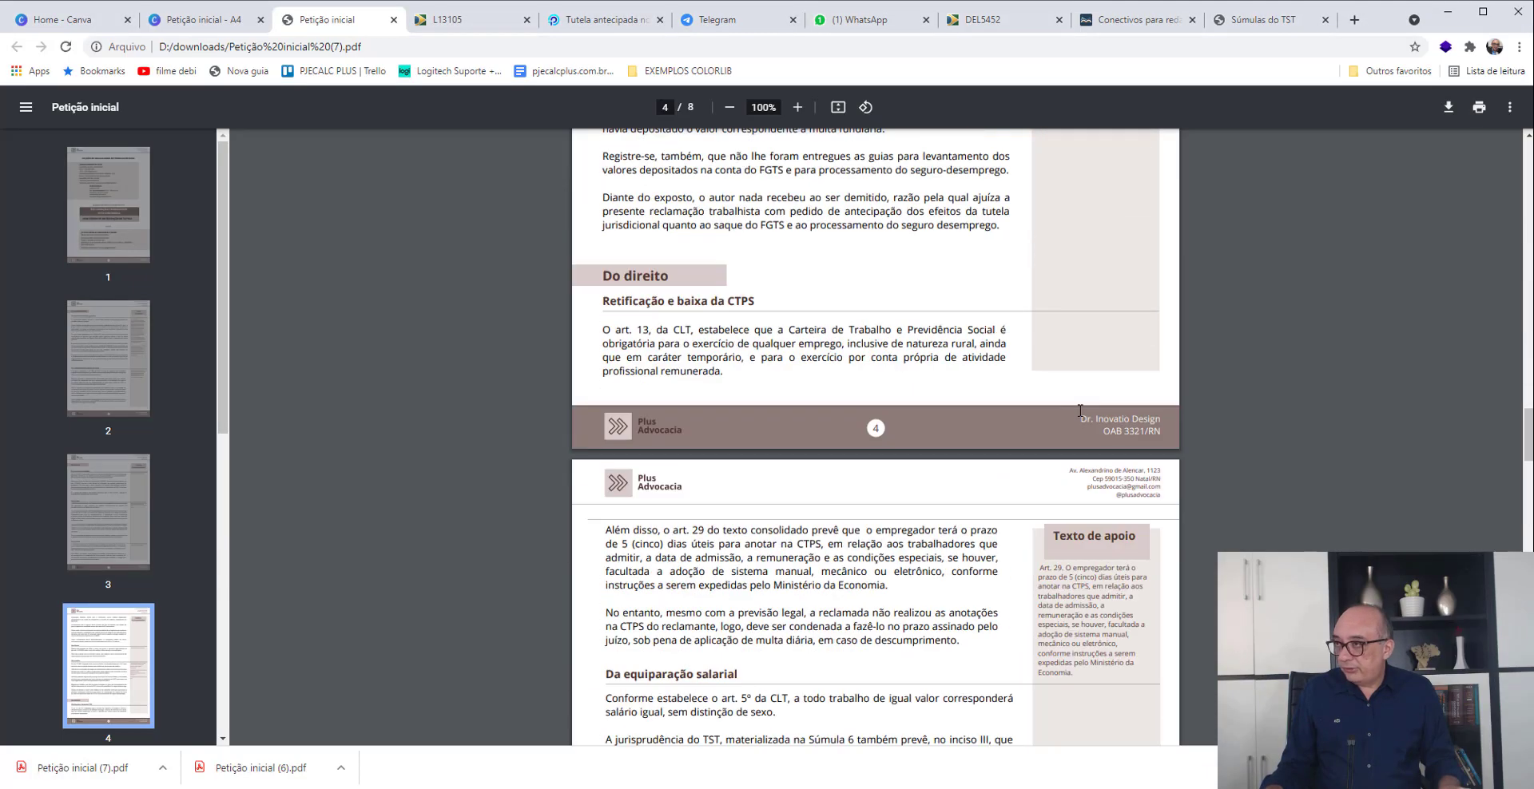
{"action": "scroll", "coordinate": [760, 435], "scroll_direction": "down", "scroll_amount": 7}
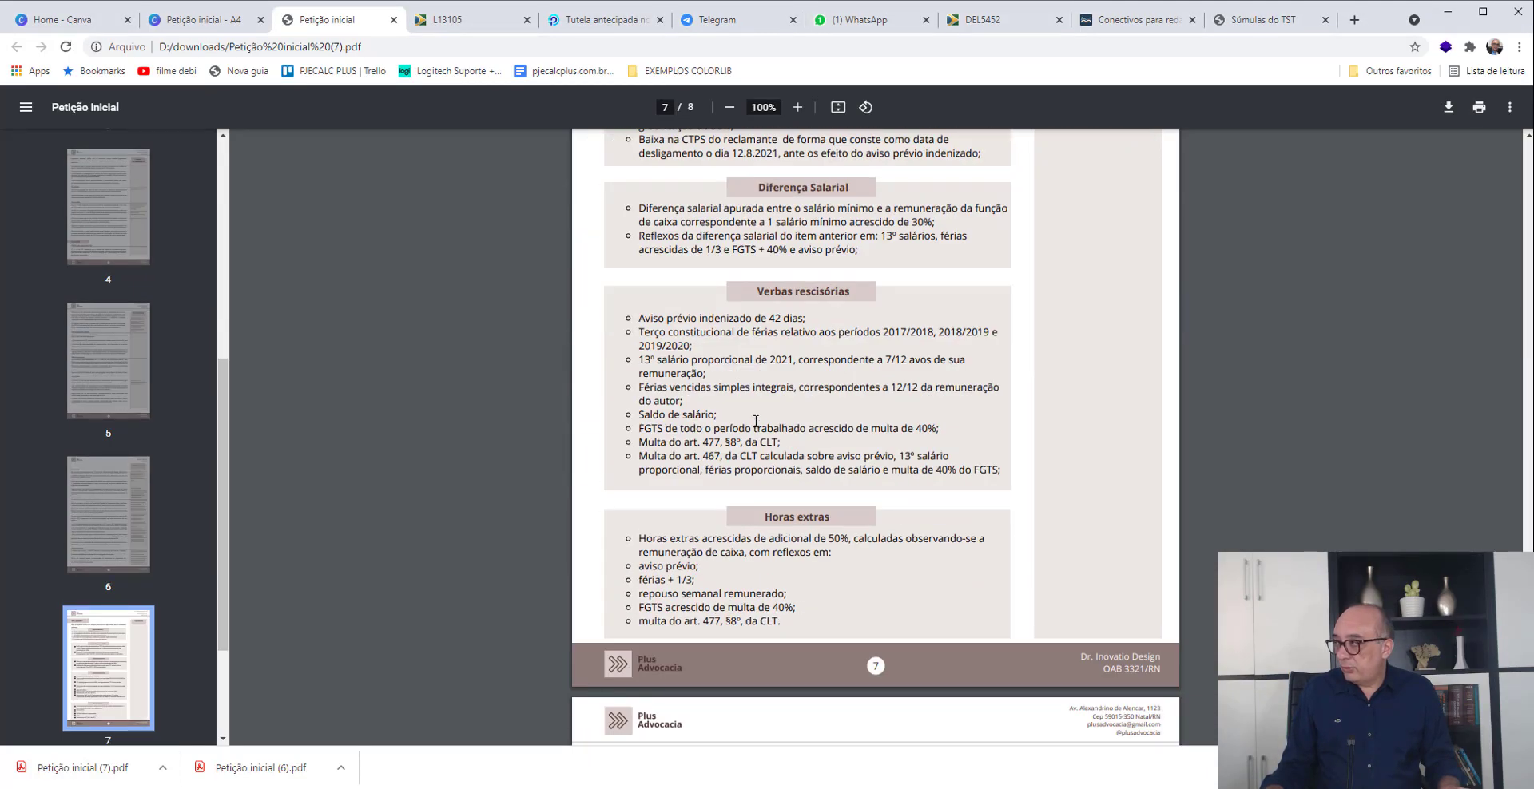
{"action": "scroll", "coordinate": [755, 421], "scroll_direction": "down", "scroll_amount": 3}
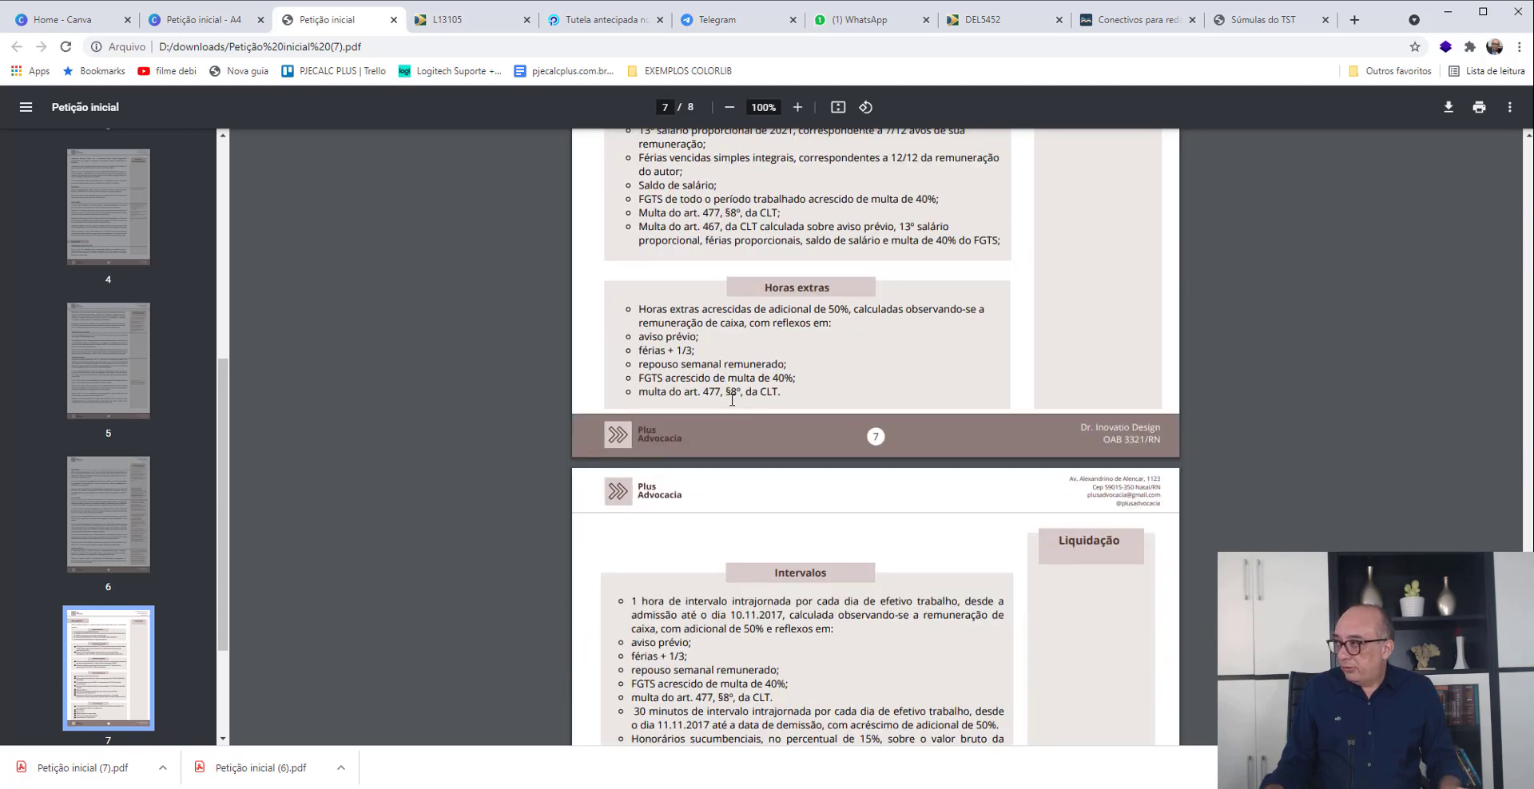
{"action": "left_click_drag", "start_coordinate": [639, 392], "coordinate": [762, 395]}
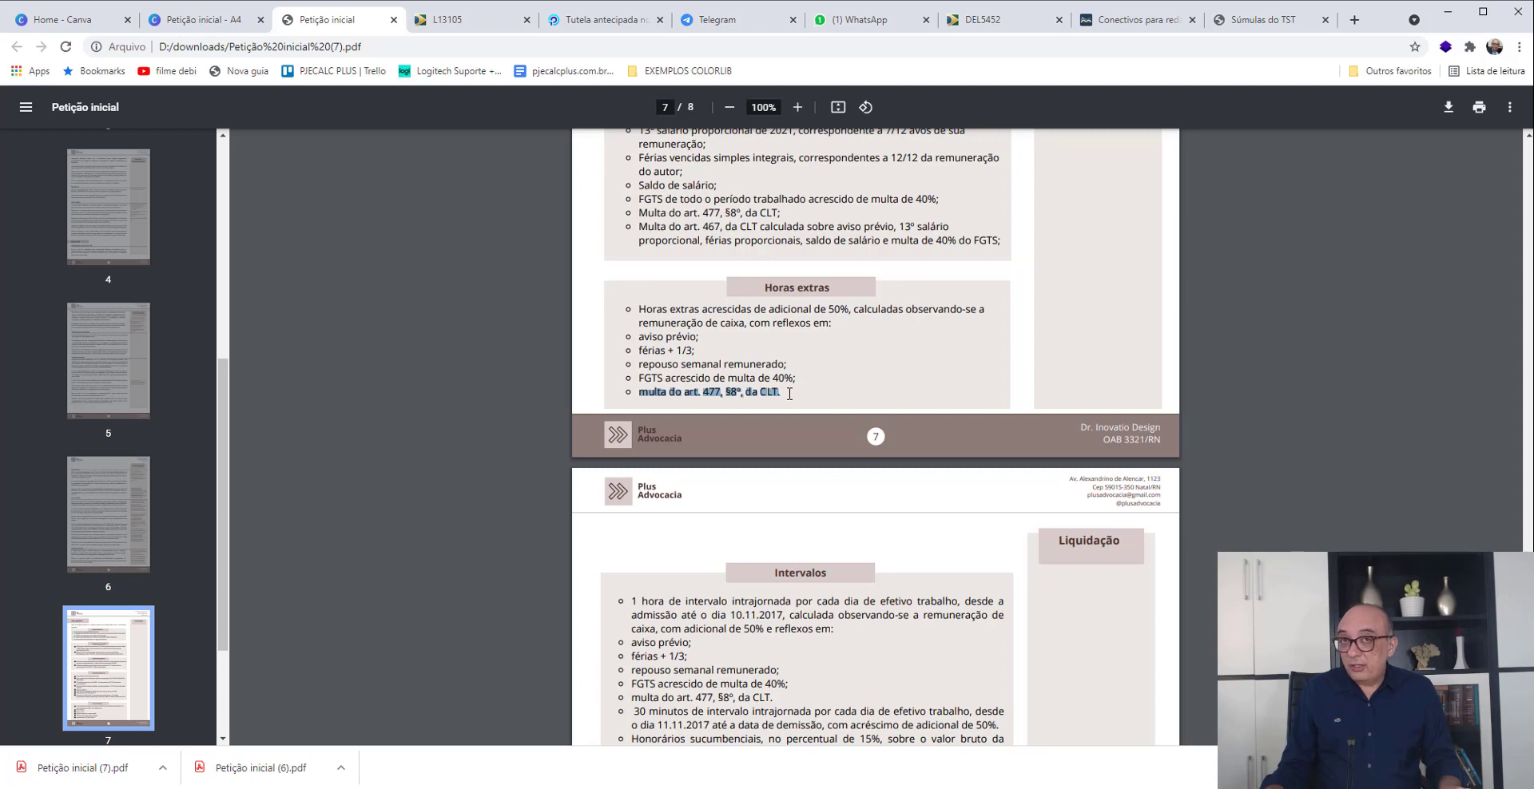
{"action": "key", "text": "alt+Tab"}
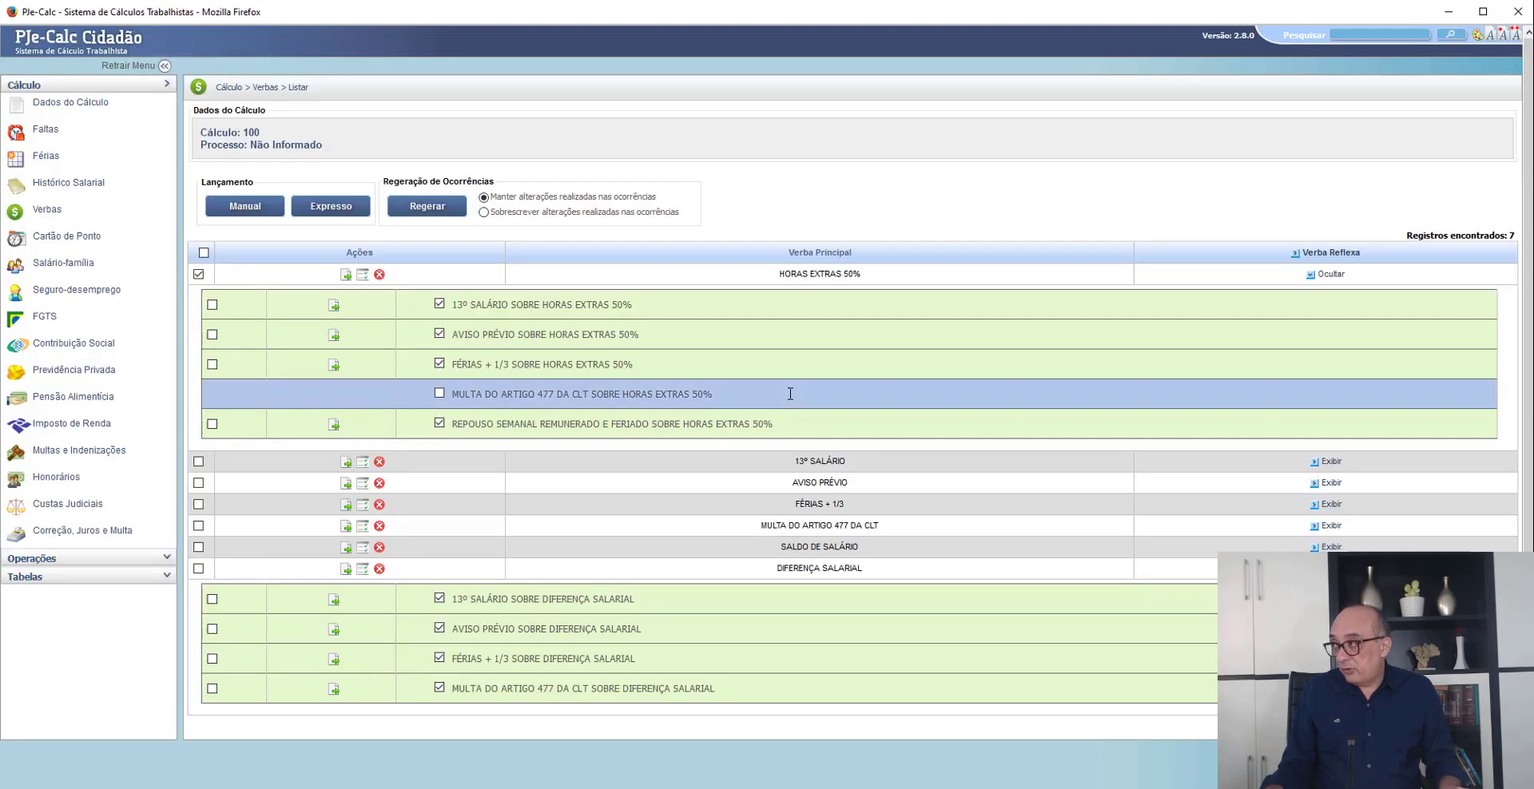
{"action": "left_click", "coordinate": [493, 389]}
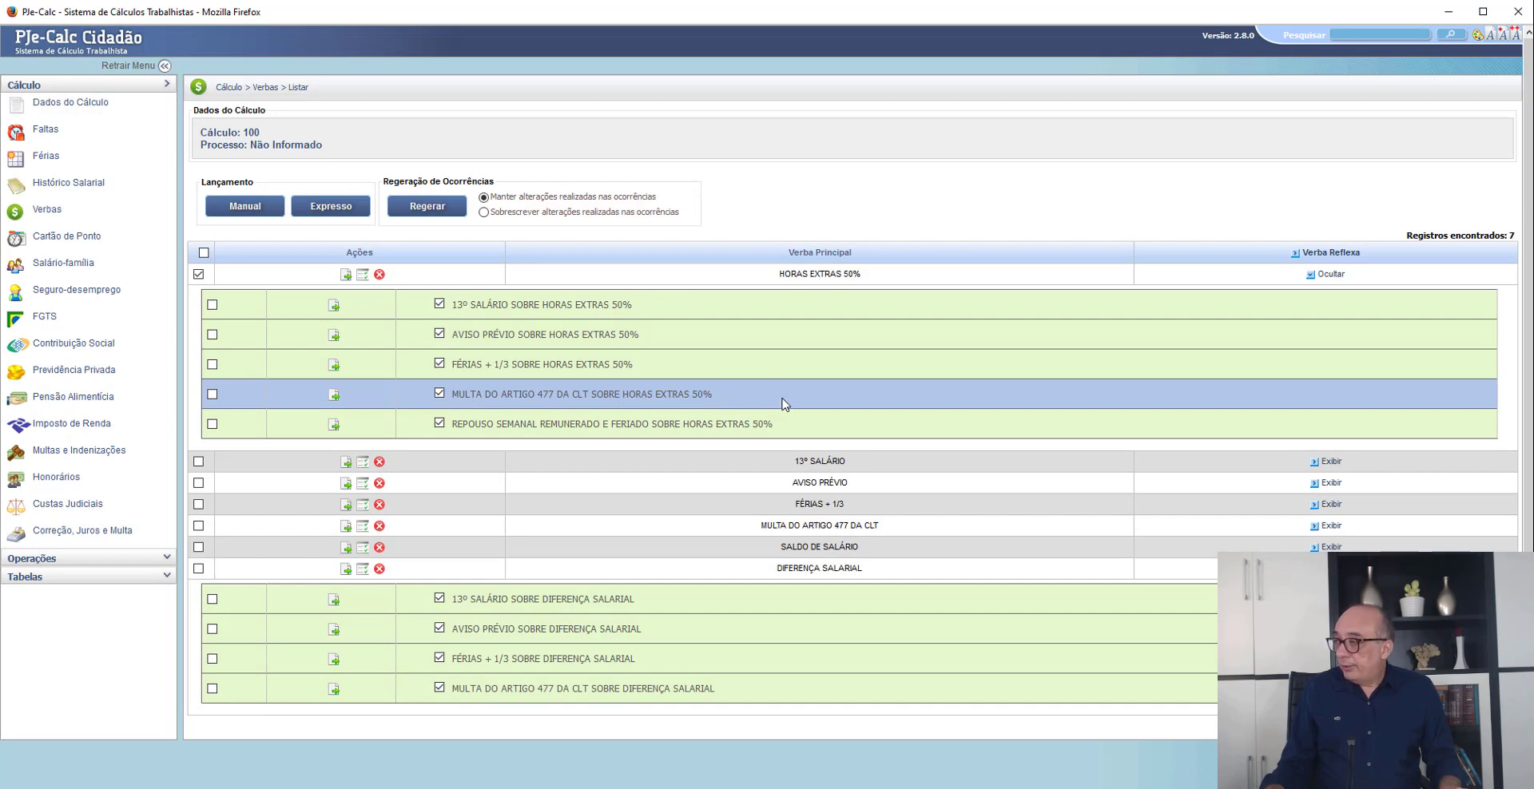
- Regenerate the occurrences of the selected HORAS EXTRAS 50% verba, keeping the changes already made to occurrences
{"action": "scroll", "coordinate": [782, 403], "scroll_direction": "down", "scroll_amount": 1}
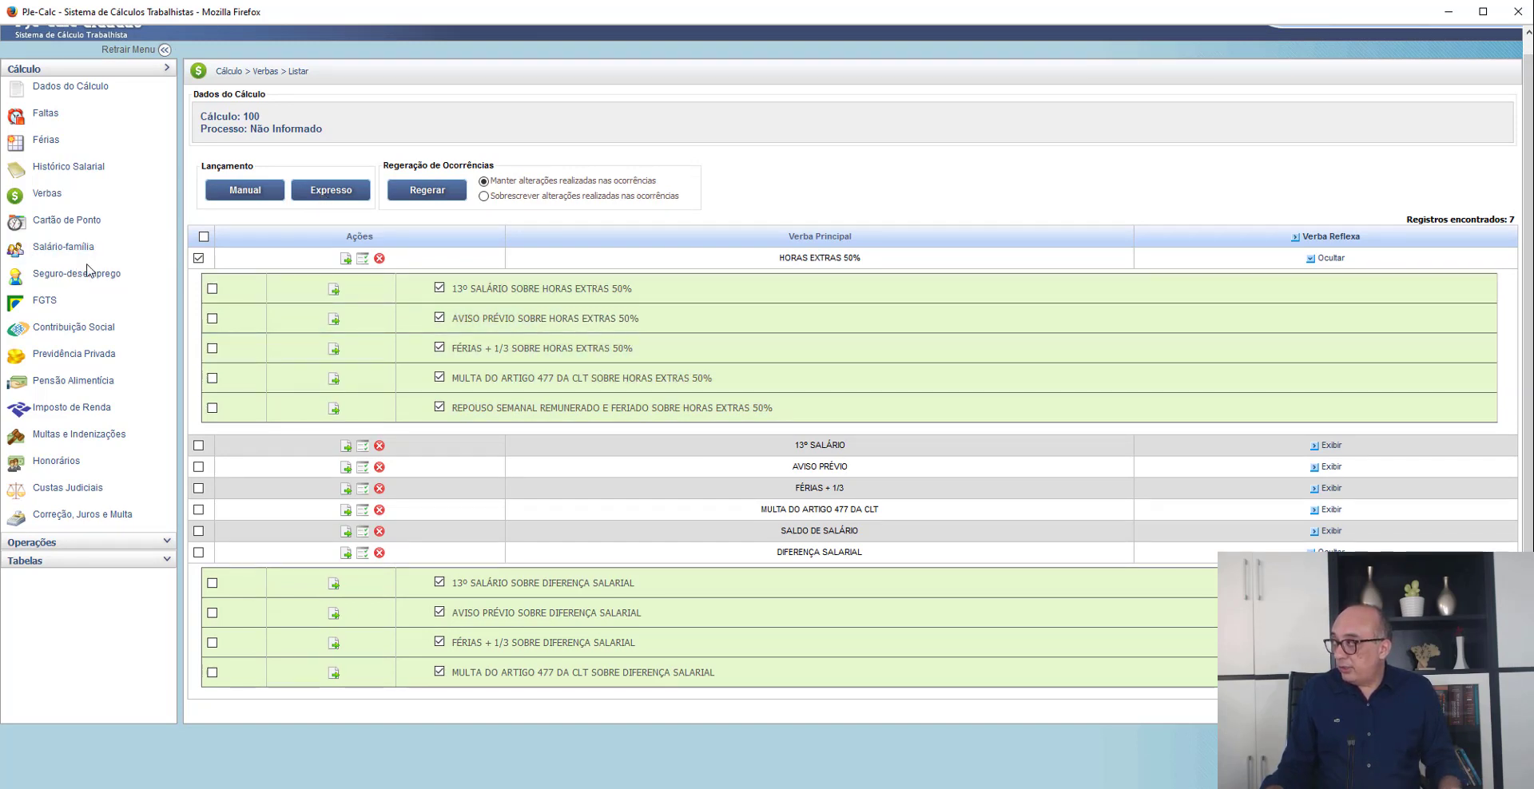
{"action": "left_click", "coordinate": [429, 192]}
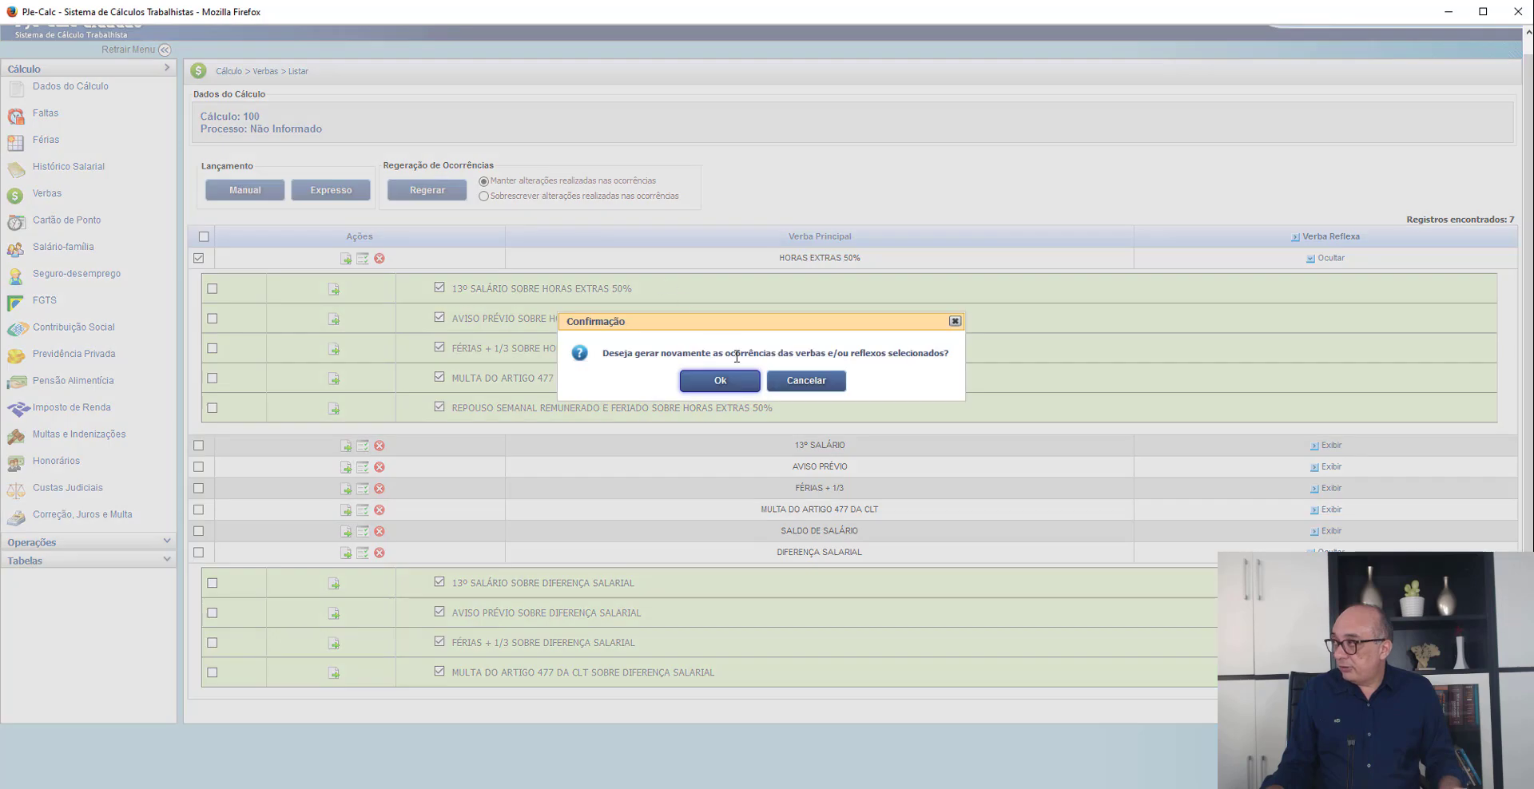
{"action": "left_click", "coordinate": [711, 381]}
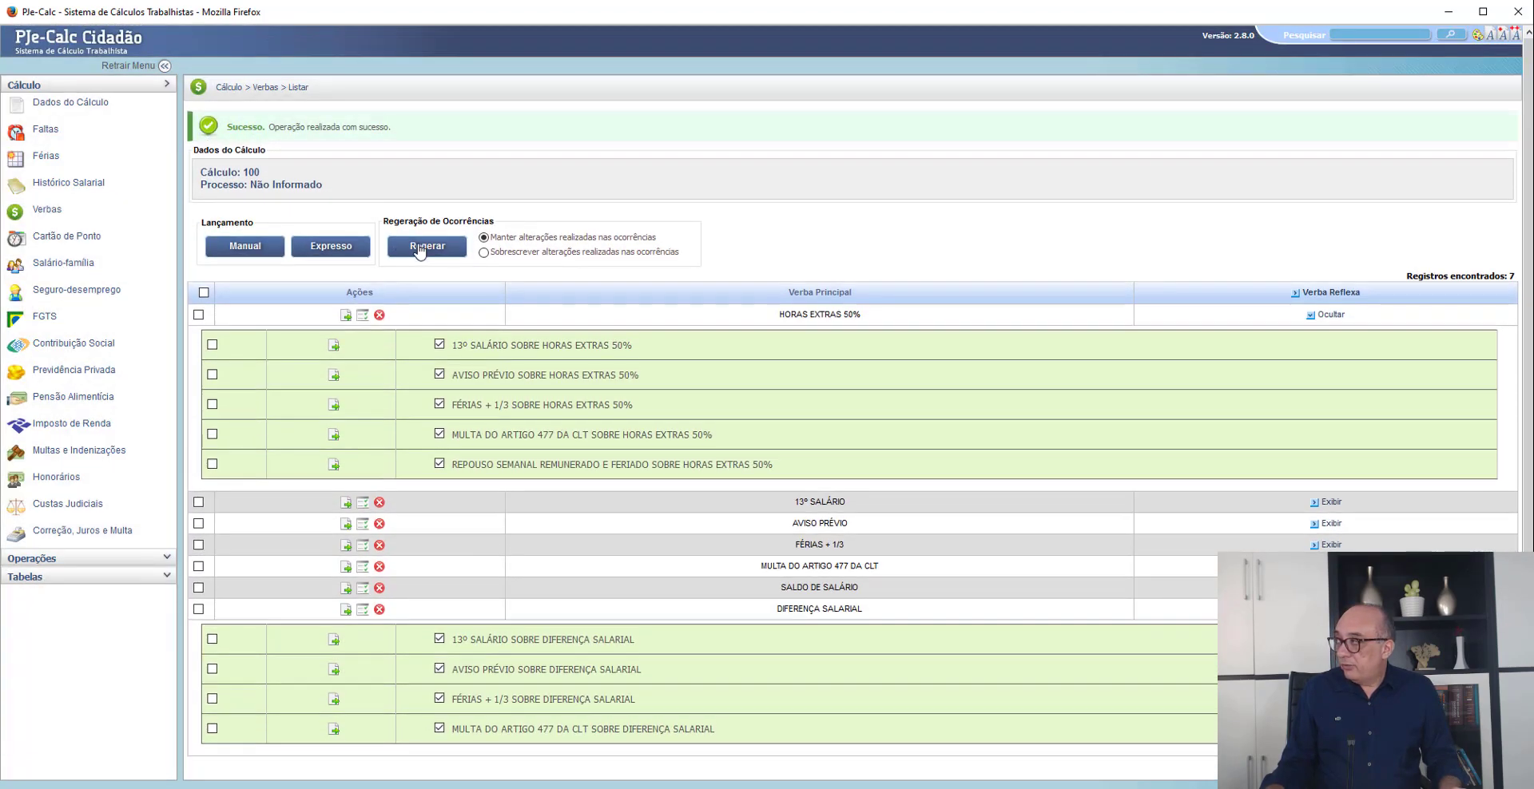
{"action": "left_click", "coordinate": [425, 245]}
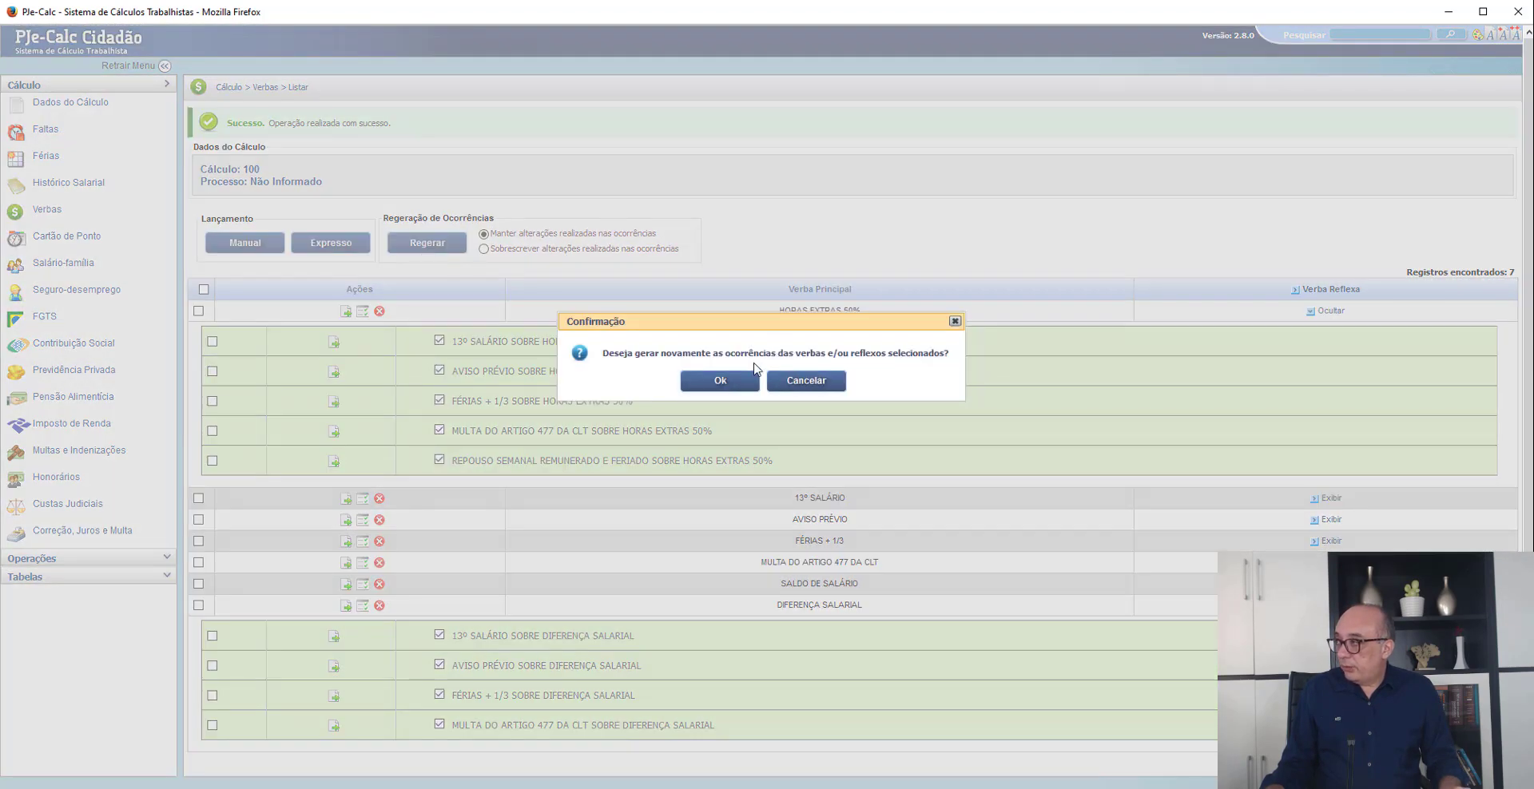
{"action": "left_click", "coordinate": [803, 381]}
- Add the INTERVALO INTRAJORNADA verba through Lançamento Expresso, save, and open it for editing
{"action": "left_click", "coordinate": [344, 244]}
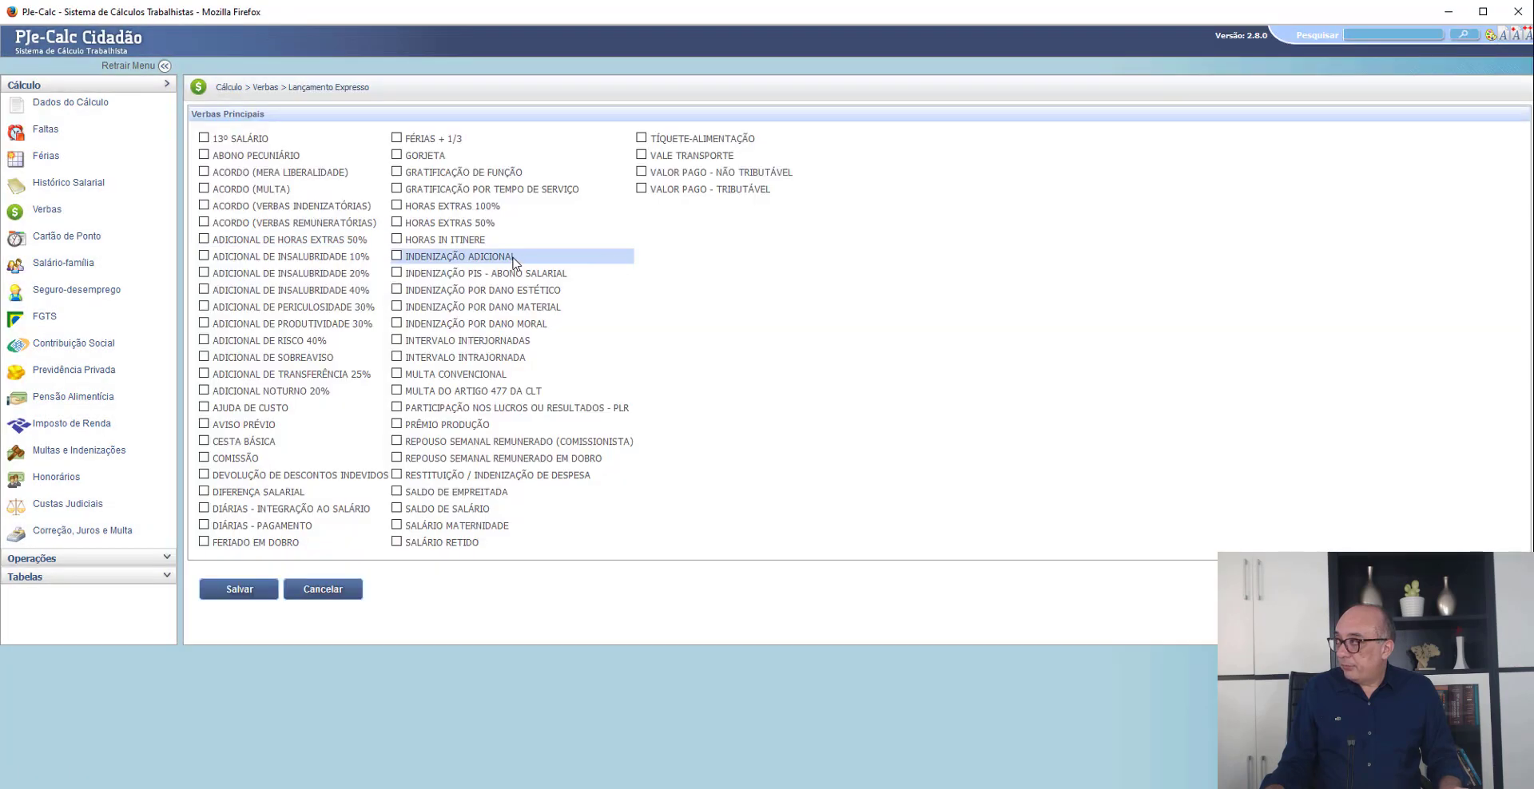
{"action": "left_click", "coordinate": [399, 360]}
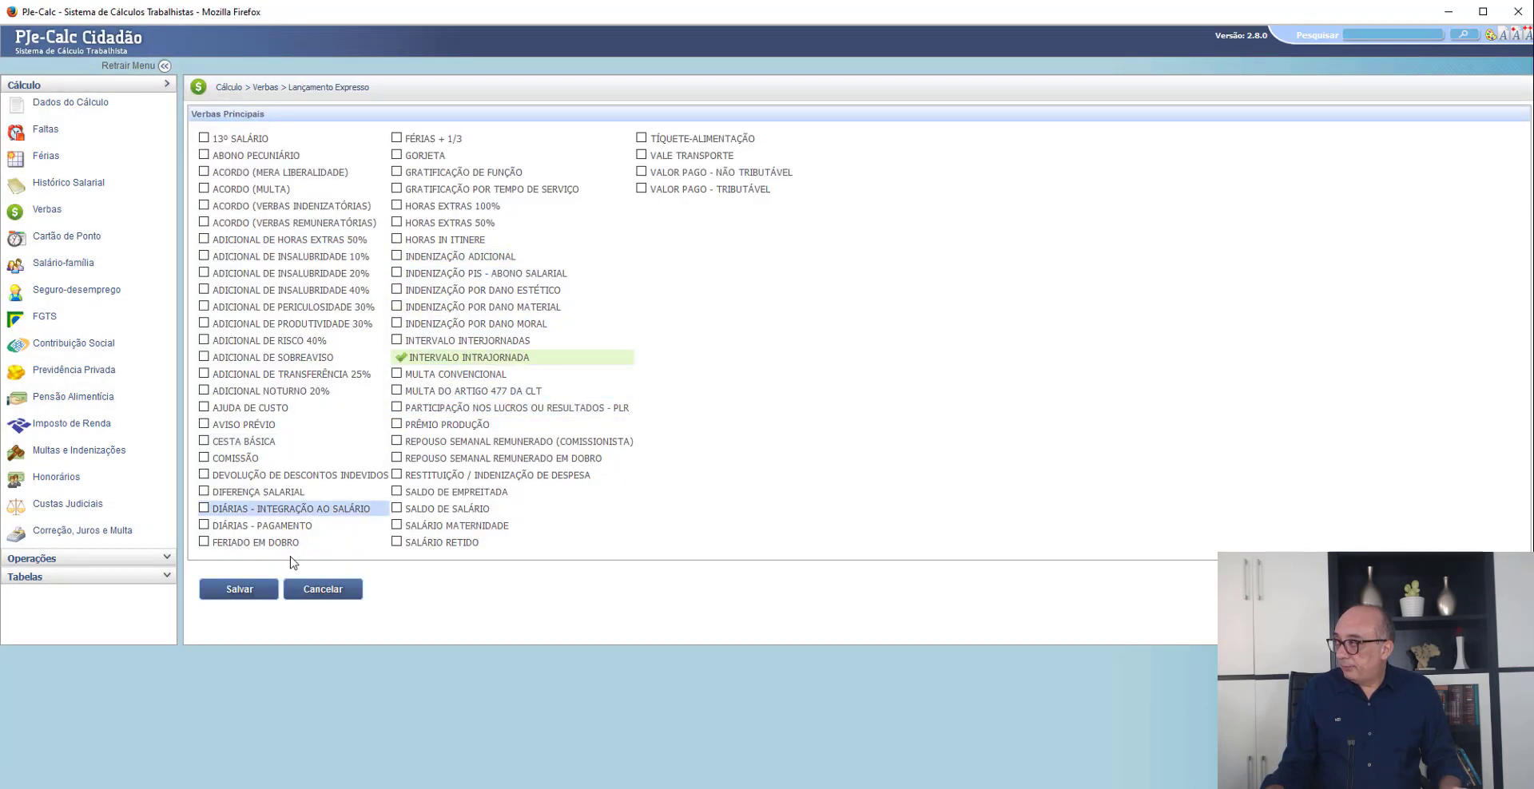
{"action": "left_click", "coordinate": [240, 588]}
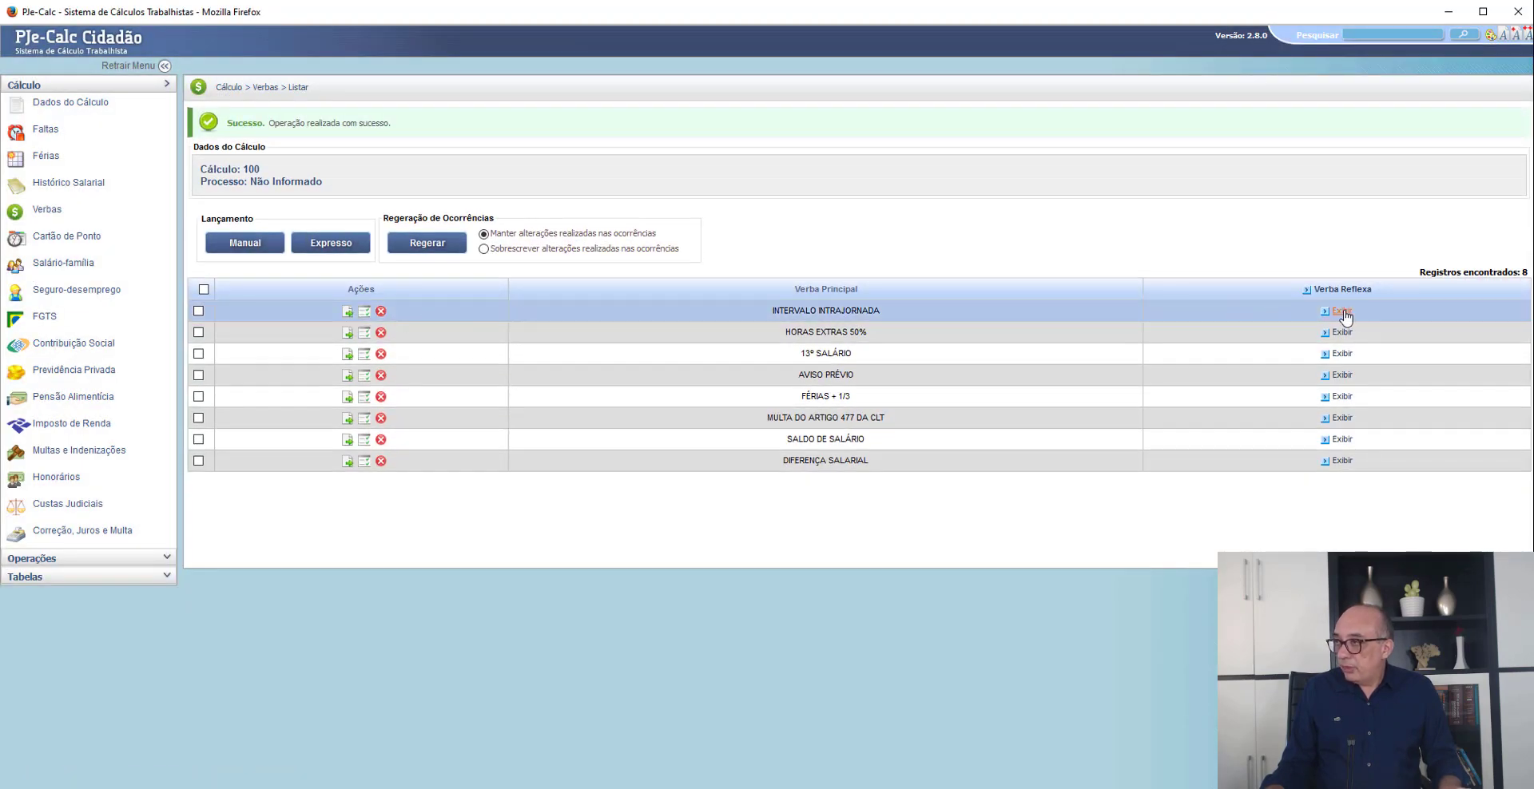
{"action": "left_click", "coordinate": [346, 313]}
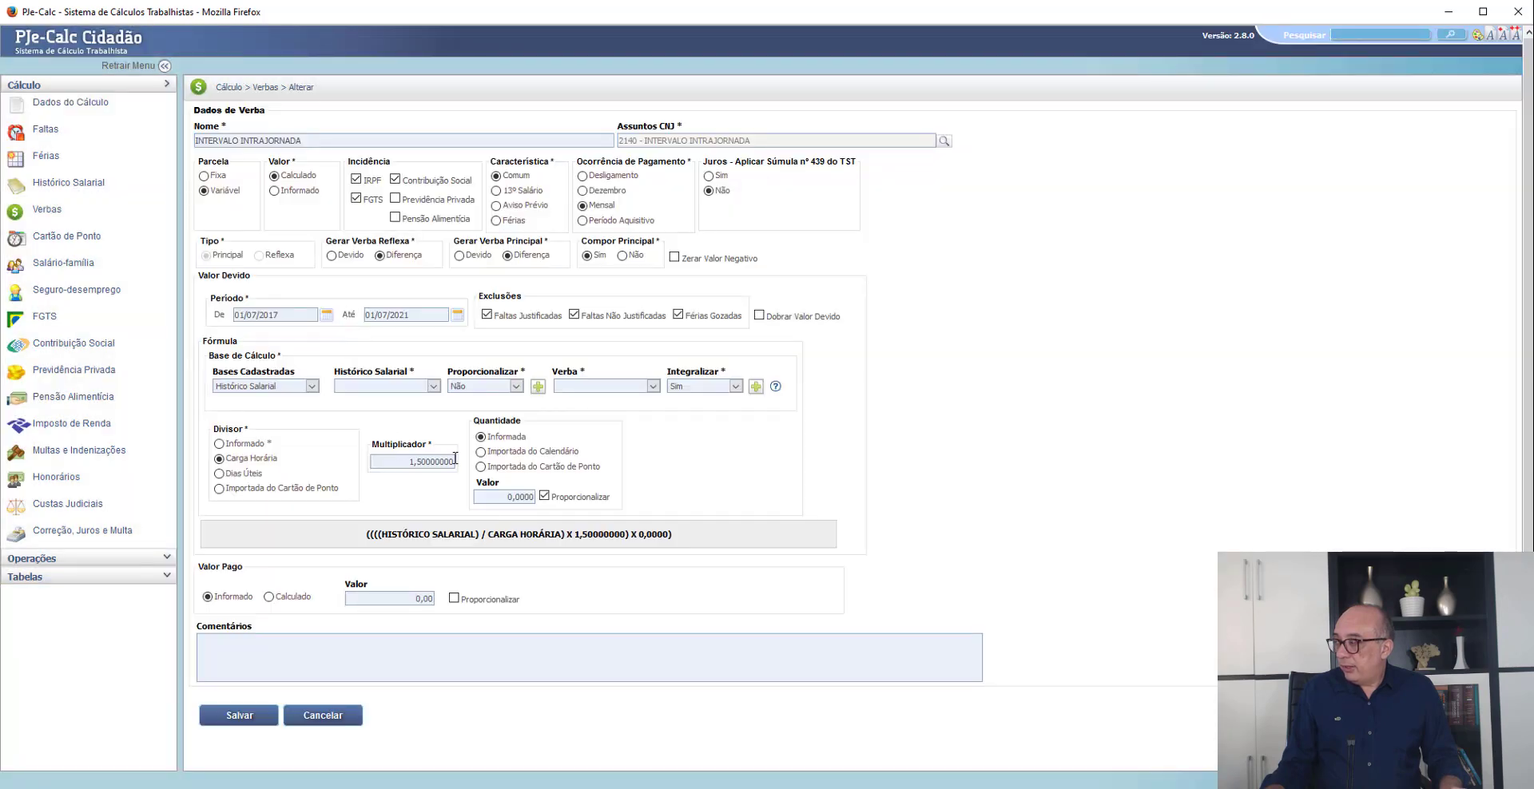
- Set the INTERVALO INTRAJORNADA quantity to Importada do Cartão de Ponto and add SALÁRIO DEVIDO, with Proporcionalizar set to Não, as its calculation base
{"action": "left_click", "coordinate": [480, 467]}
{"action": "left_click", "coordinate": [530, 489]}
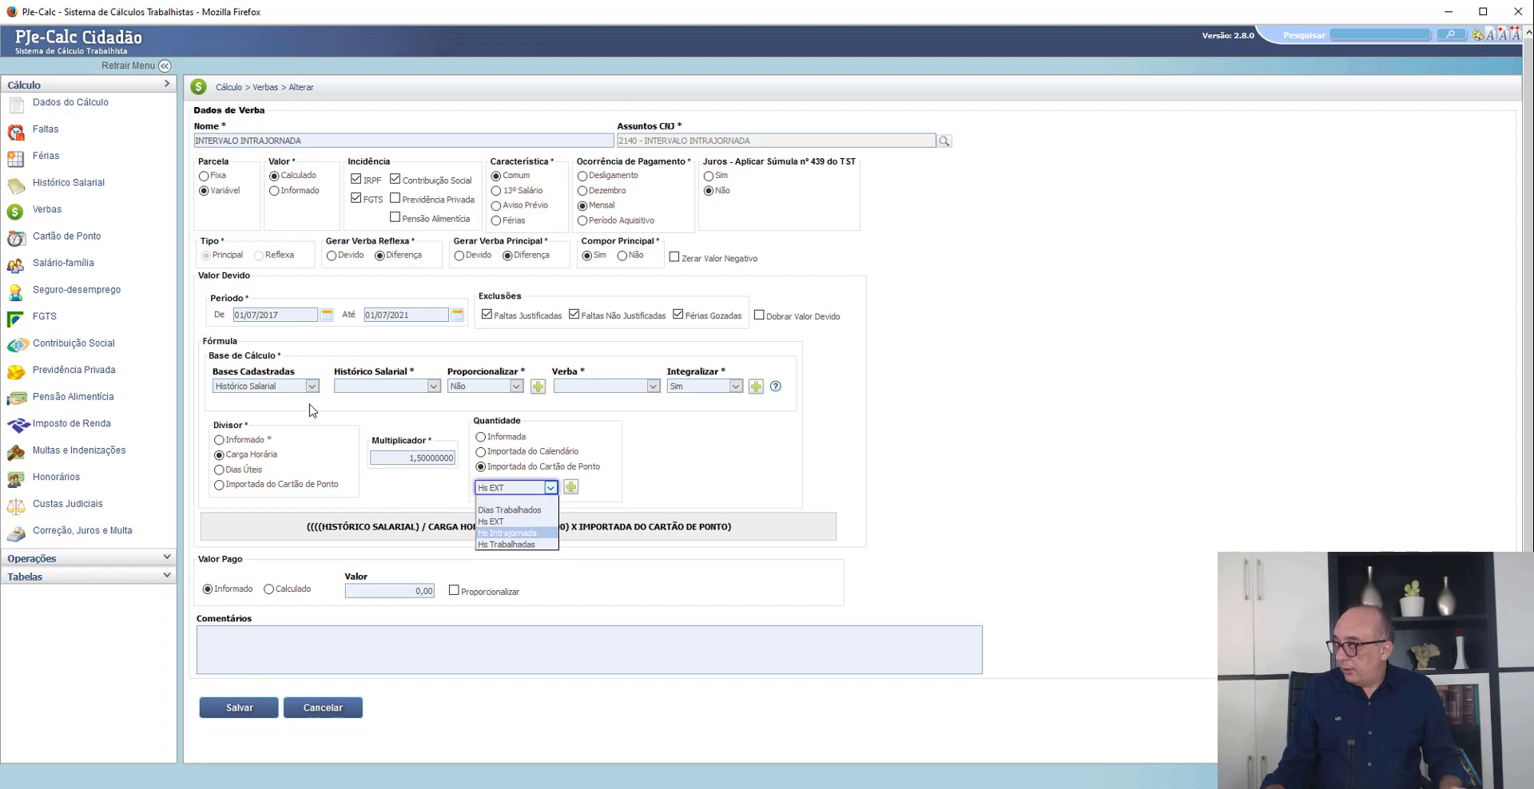
{"action": "left_click", "coordinate": [379, 386]}
{"action": "key", "text": "Return"}
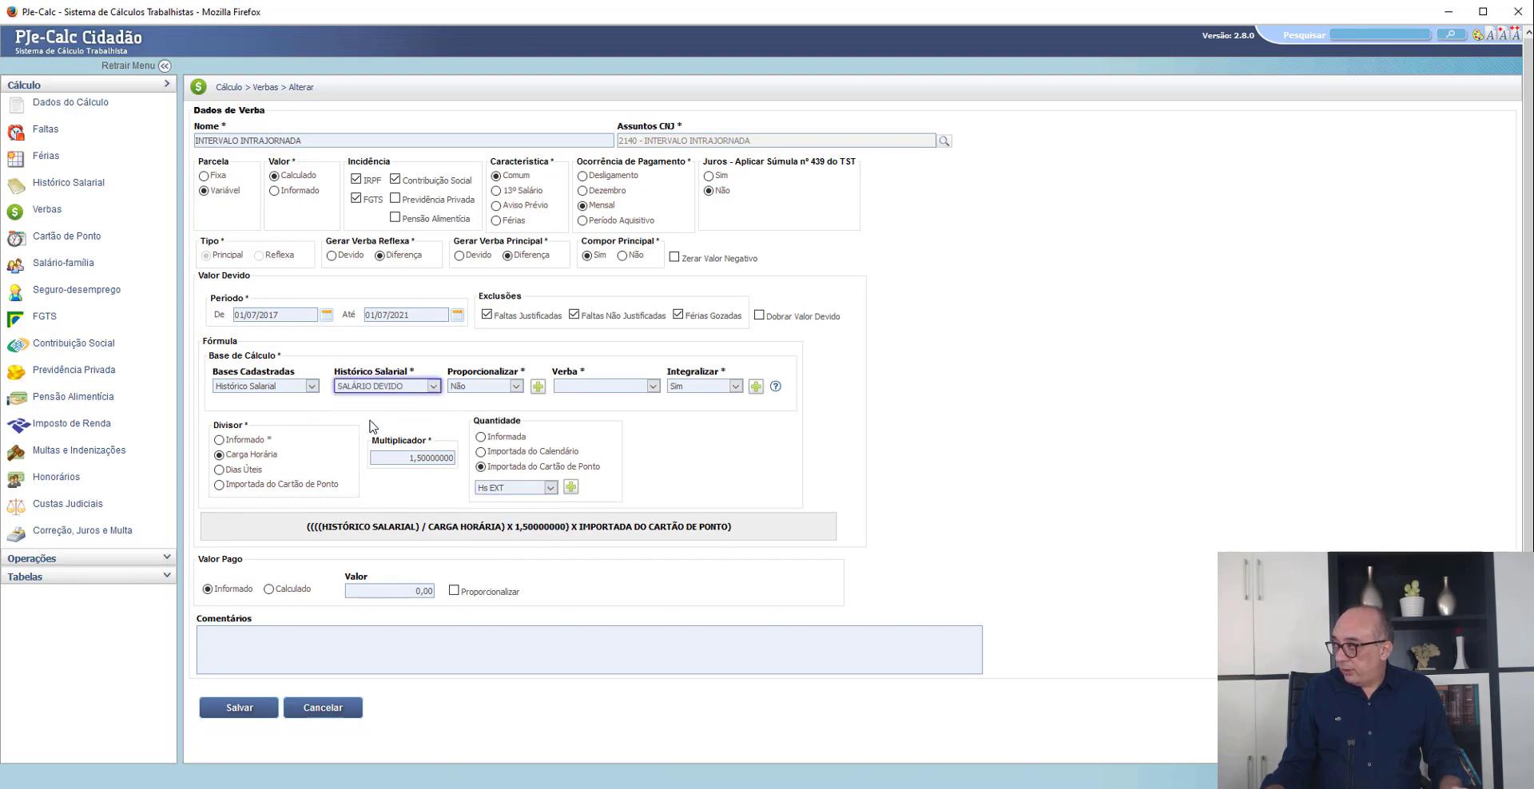
{"action": "key", "text": "Tab"}
{"action": "key", "text": "Tab"}
{"action": "key", "text": "Return"}
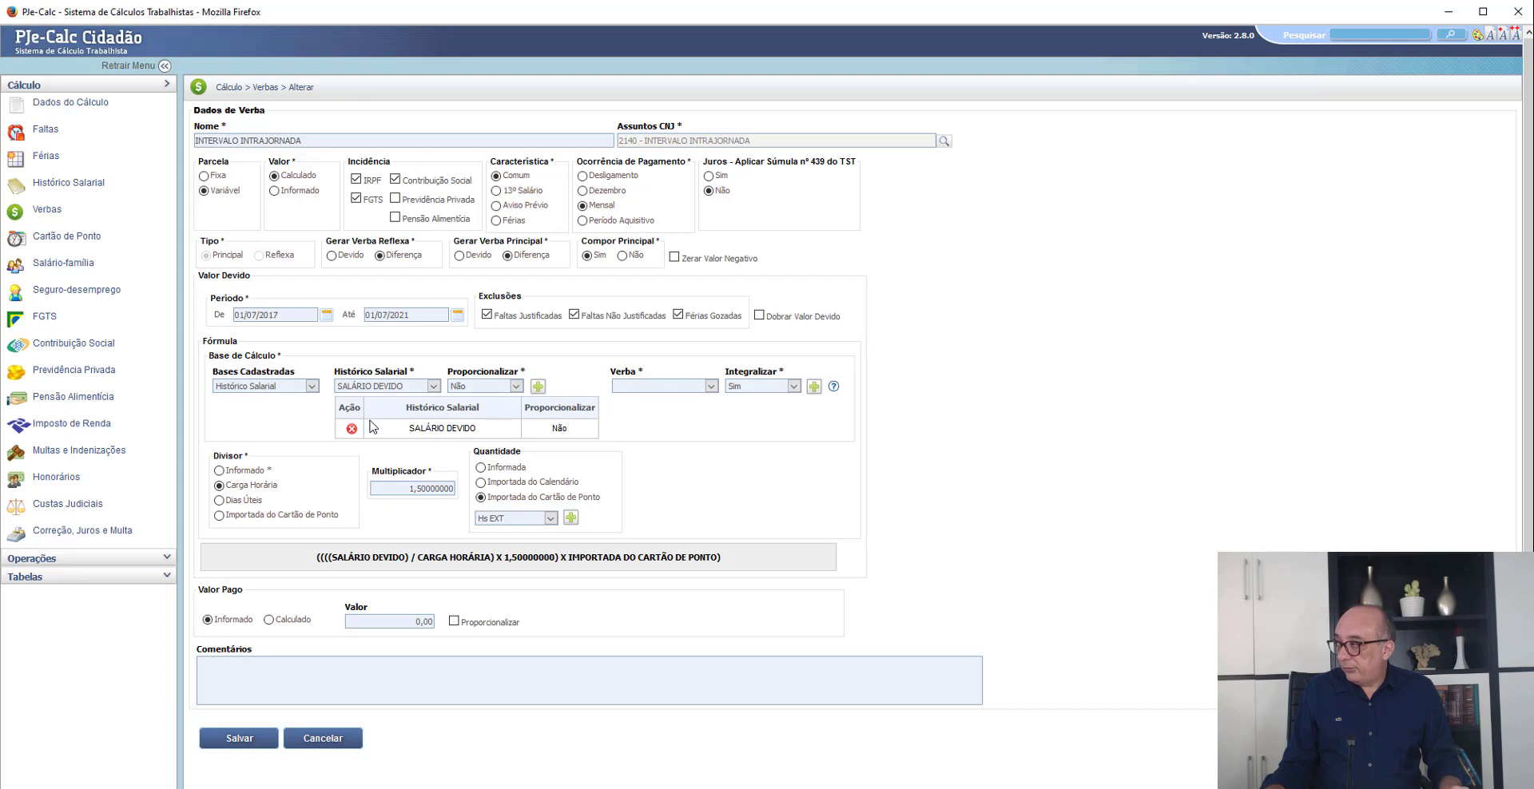
- Add Hs Intrajornada as the line imported from the Cartão de Ponto and save the INTERVALO INTRAJORNADA verba
{"action": "key", "text": "alt+Down"}
{"action": "key", "text": "Down"}
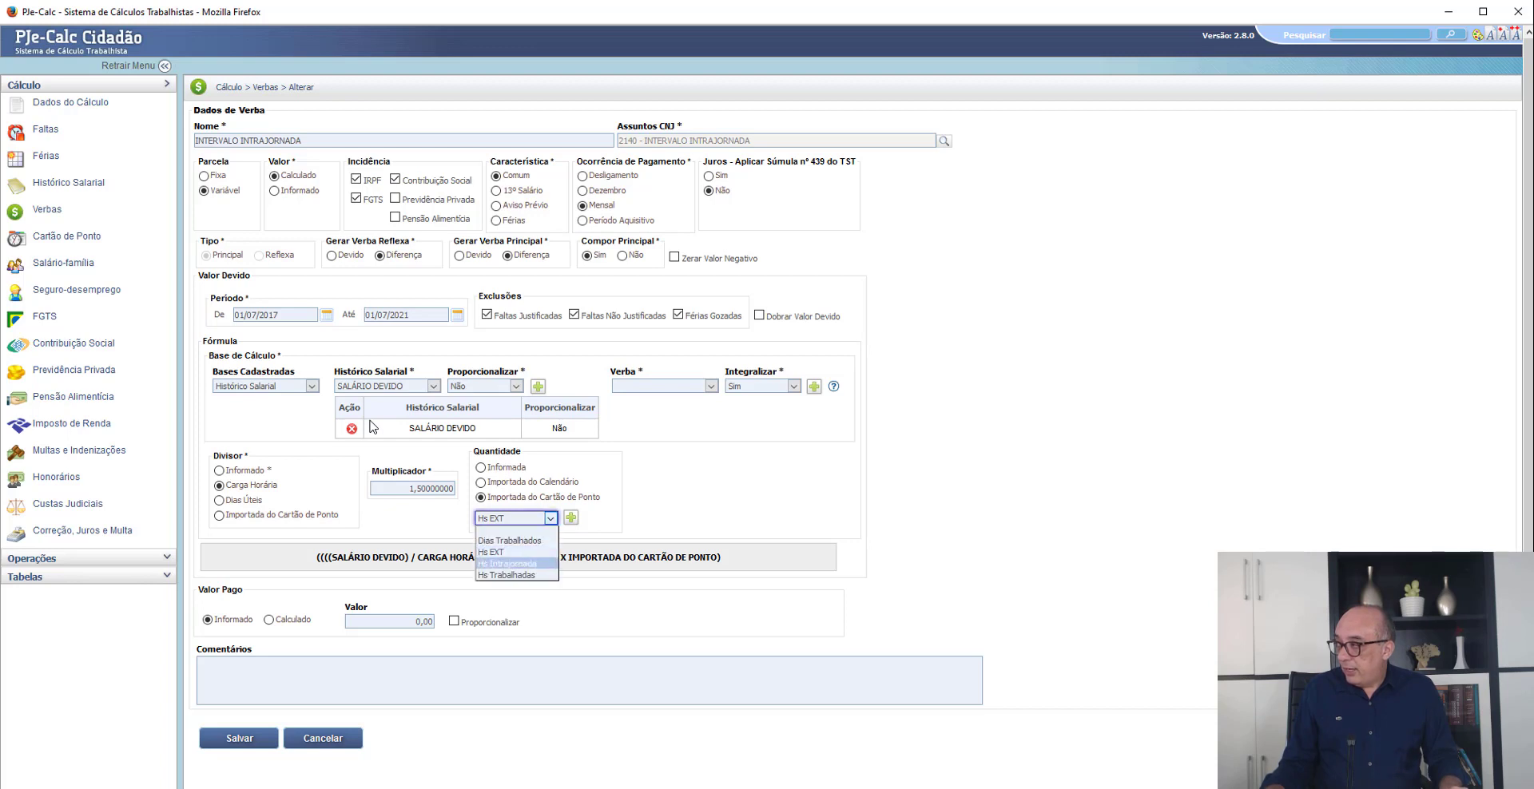
{"action": "key", "text": "Return"}
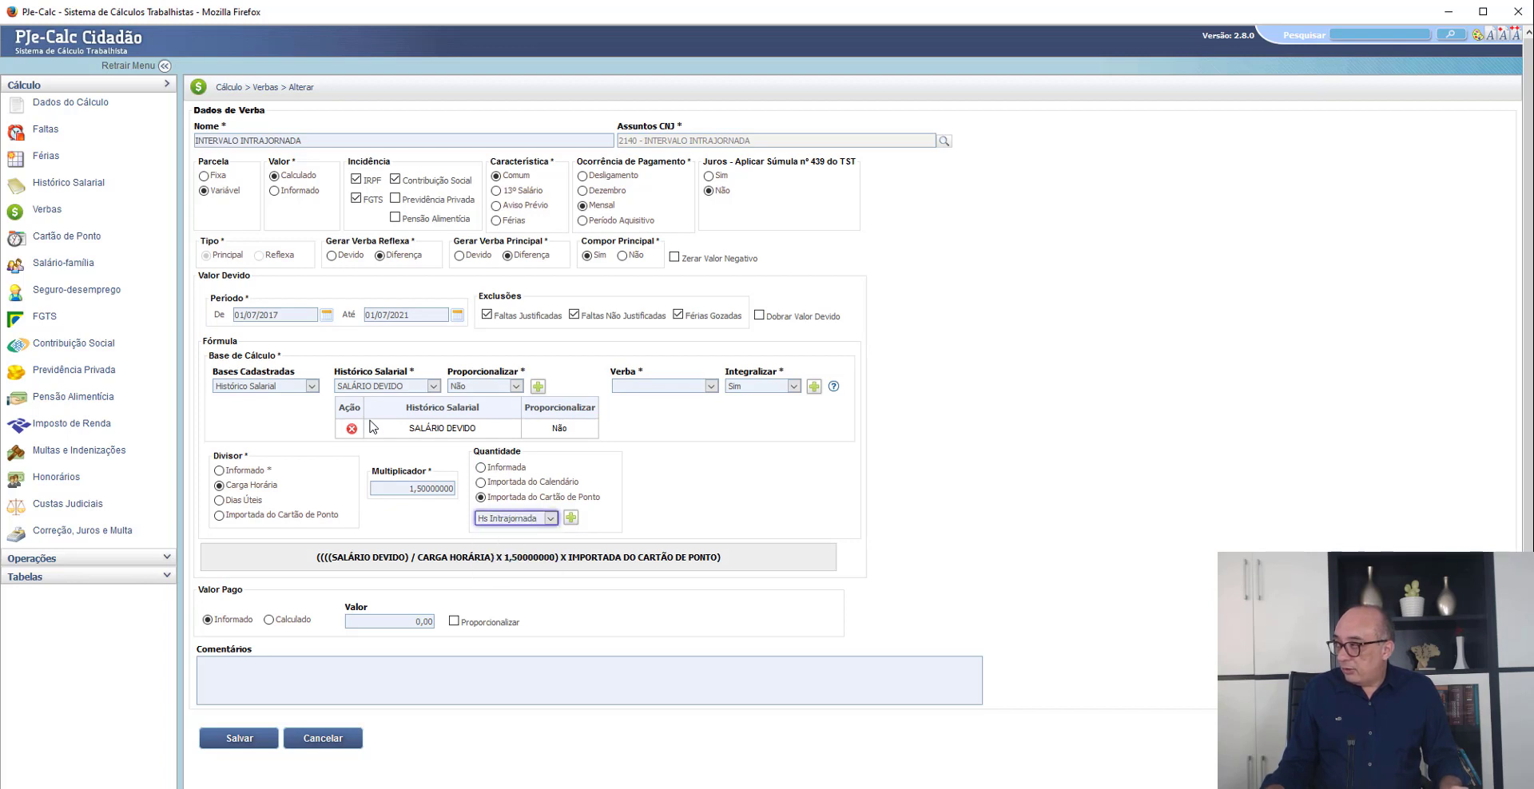
{"action": "key", "text": "Tab"}
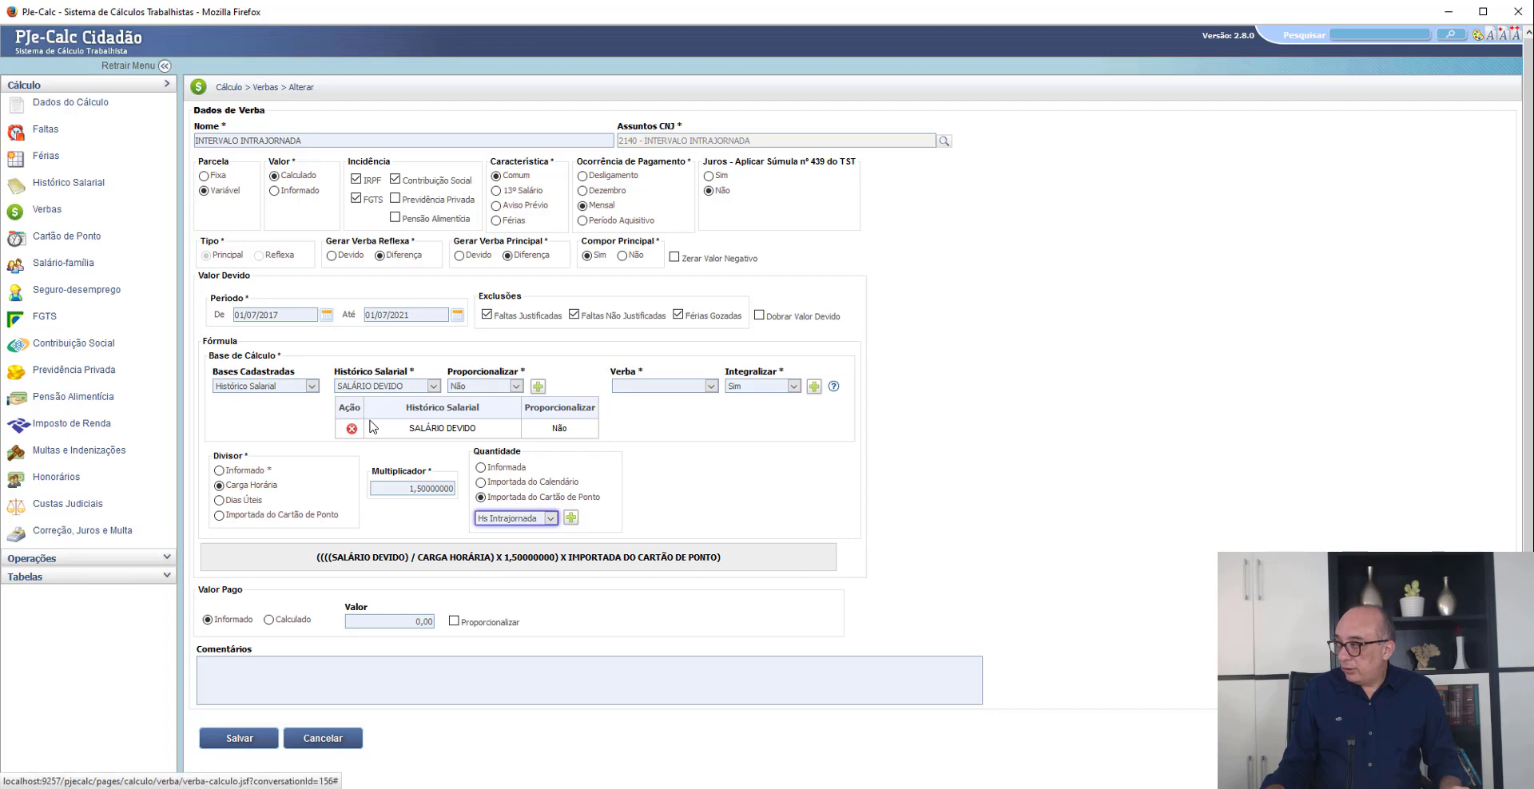
{"action": "key", "text": "Return"}
{"action": "scroll", "coordinate": [369, 428], "scroll_direction": "down", "scroll_amount": 3}
{"action": "key", "text": "Return"}
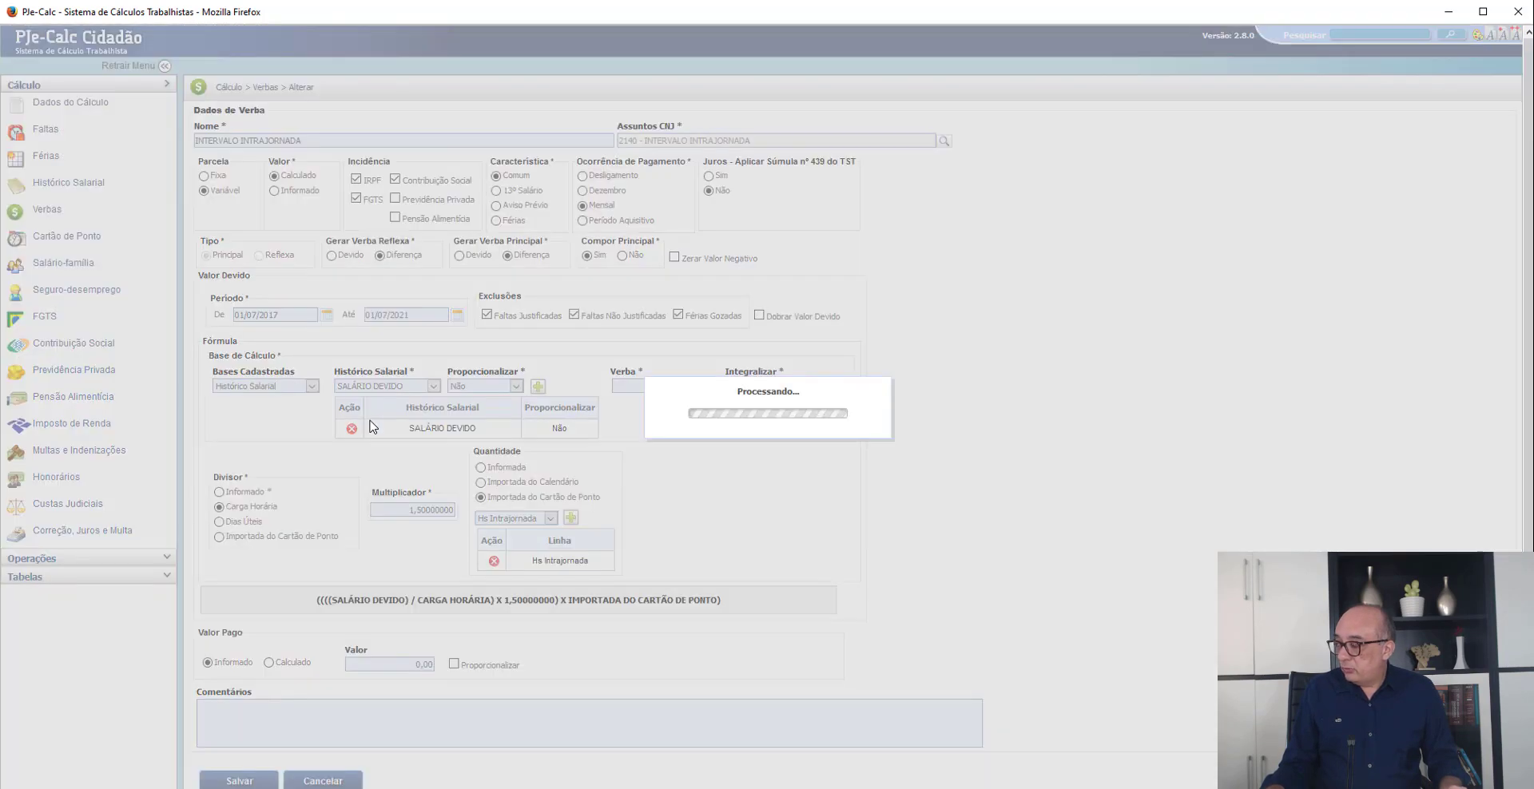
- Regenerate the INTERVALO INTRAJORNADA occurrences, keeping changes, and enable its 13º salário, aviso prévio, férias + 1/3 and Multa do Artigo 477 da CLT reflexes
{"action": "key", "text": "Return"}
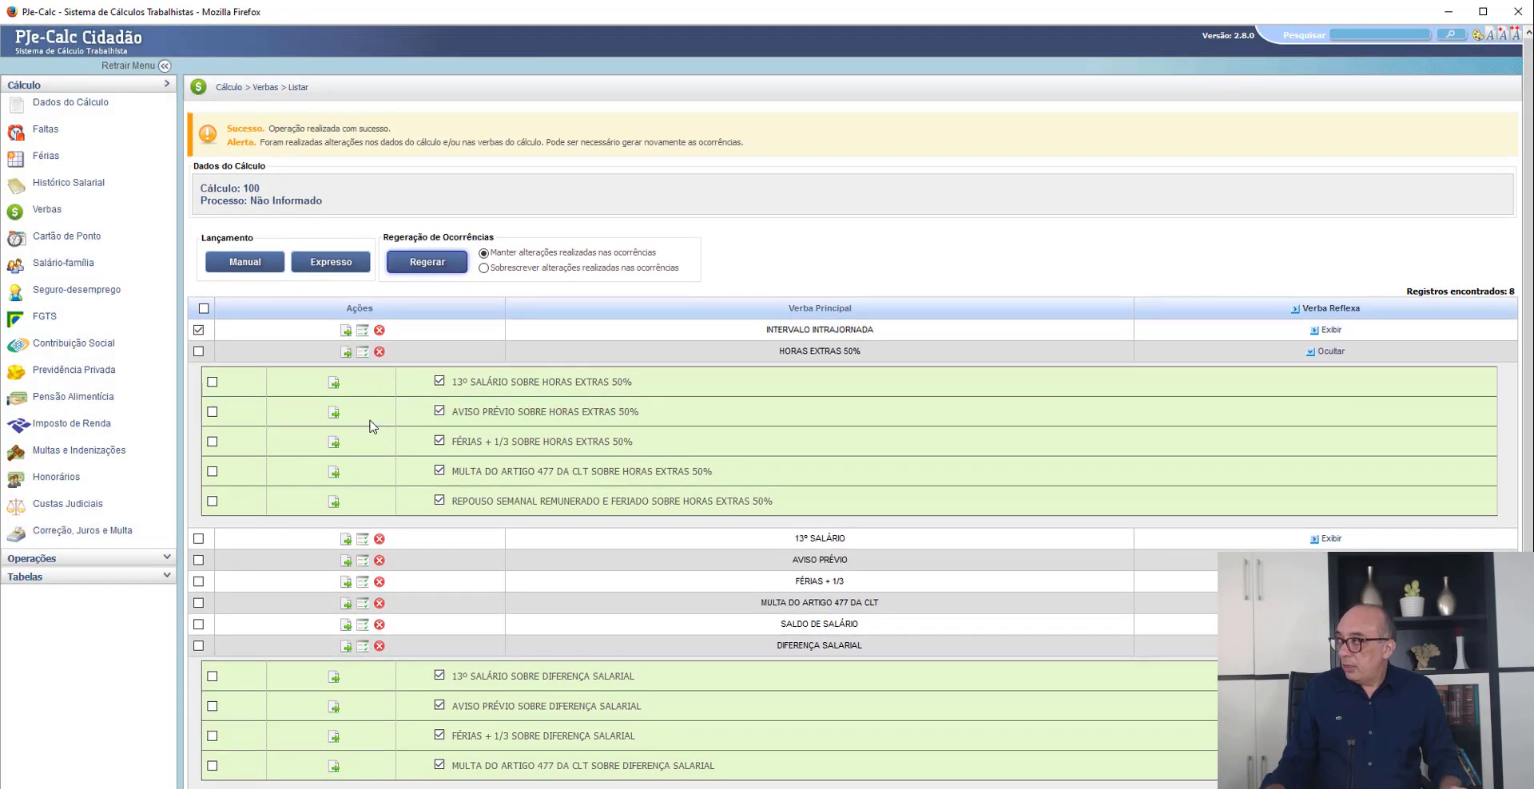
{"action": "key", "text": "Return"}
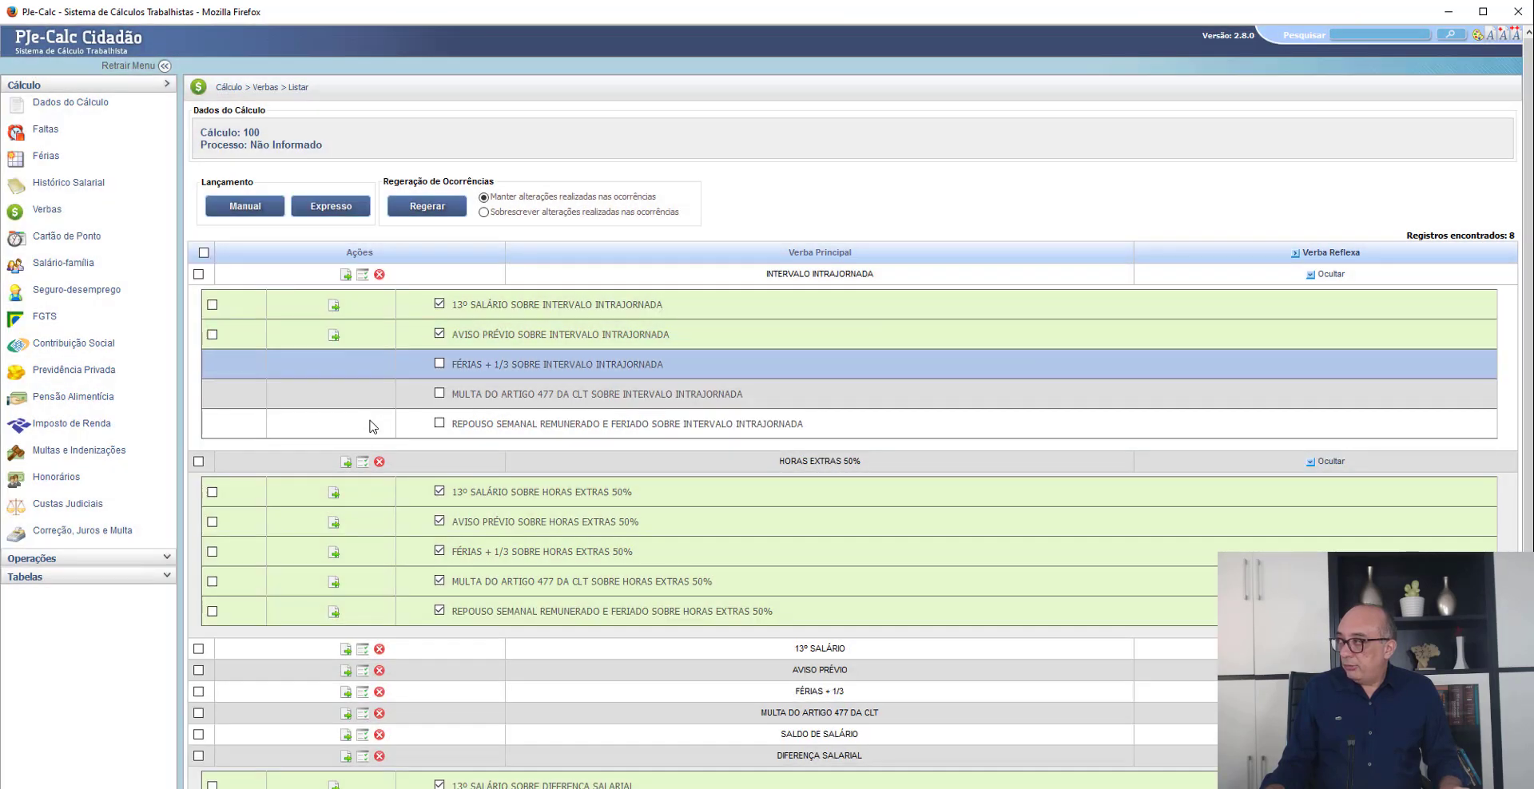
{"action": "key", "text": "space"}
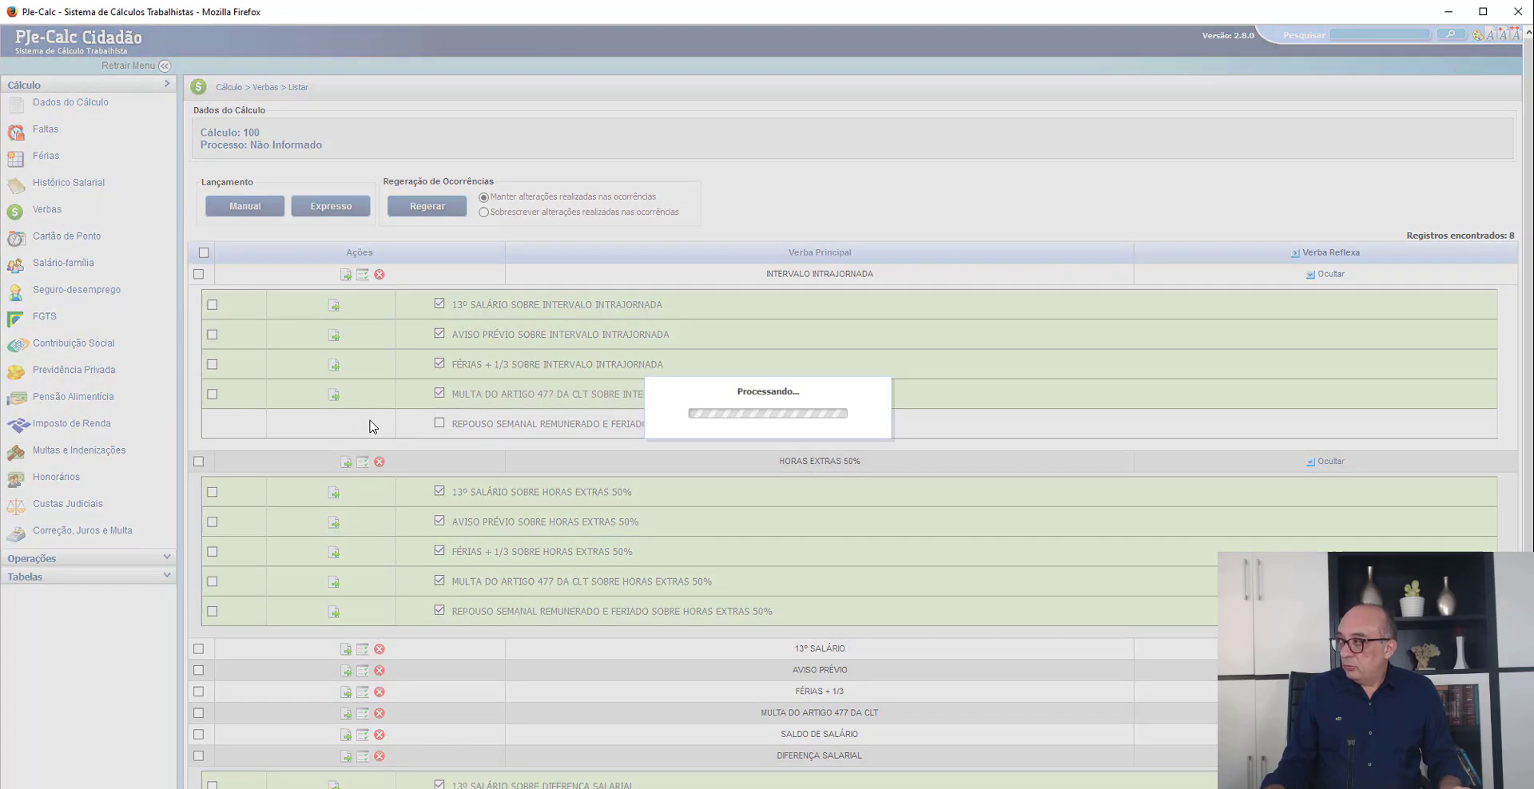
- Check the Intervalos claims in the petition in Chrome, and enable the repouso semanal remunerado e feriado reflex on INTERVALO INTRAJORNADA in PJe-Calc
{"action": "key", "text": "alt+Tab"}
{"action": "scroll", "coordinate": [369, 426], "scroll_direction": "down", "scroll_amount": 4}
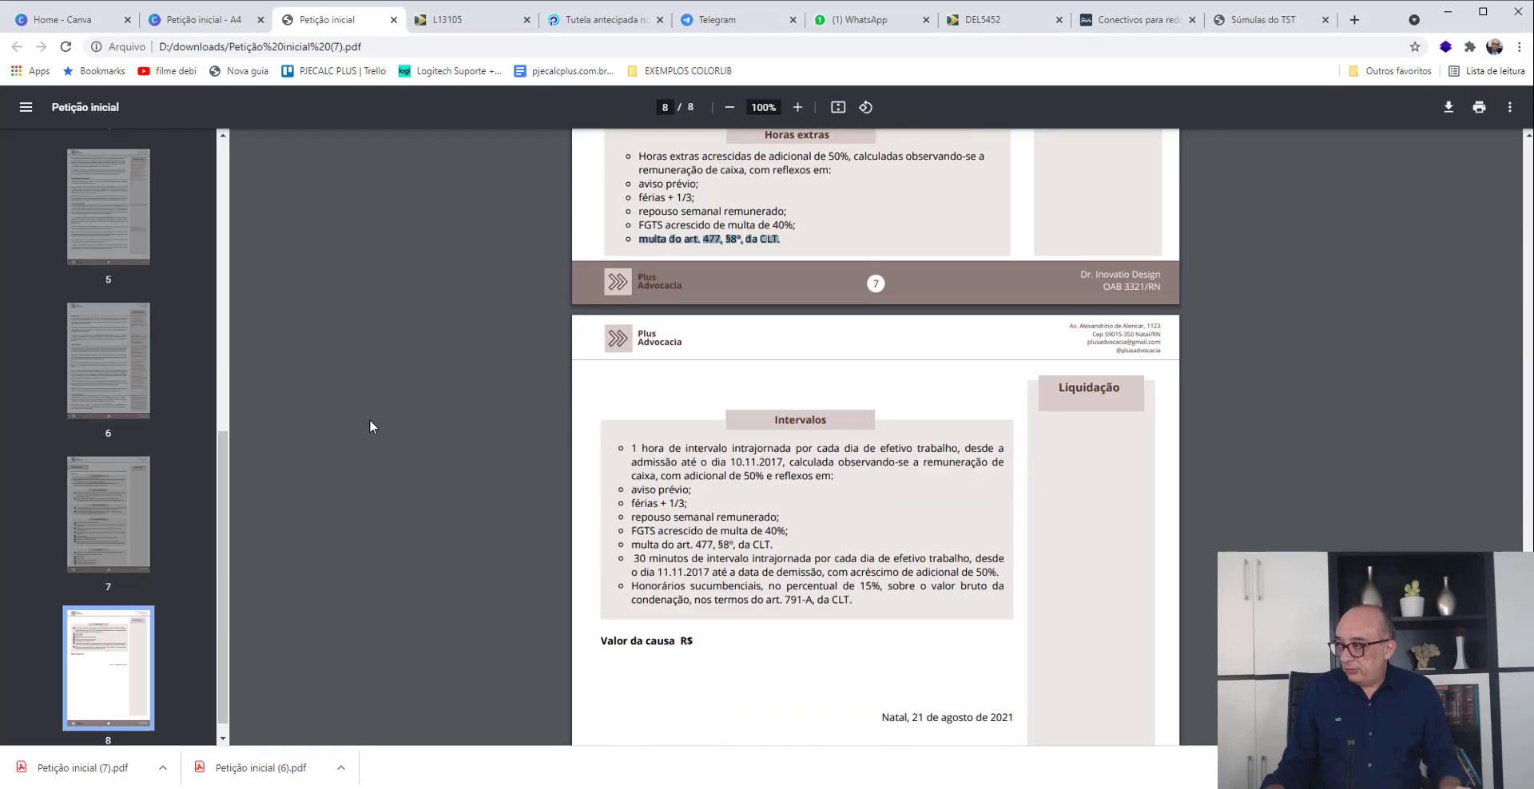
{"action": "scroll", "coordinate": [369, 426], "scroll_direction": "up", "scroll_amount": 3}
{"action": "scroll", "coordinate": [370, 427], "scroll_direction": "up", "scroll_amount": 2}
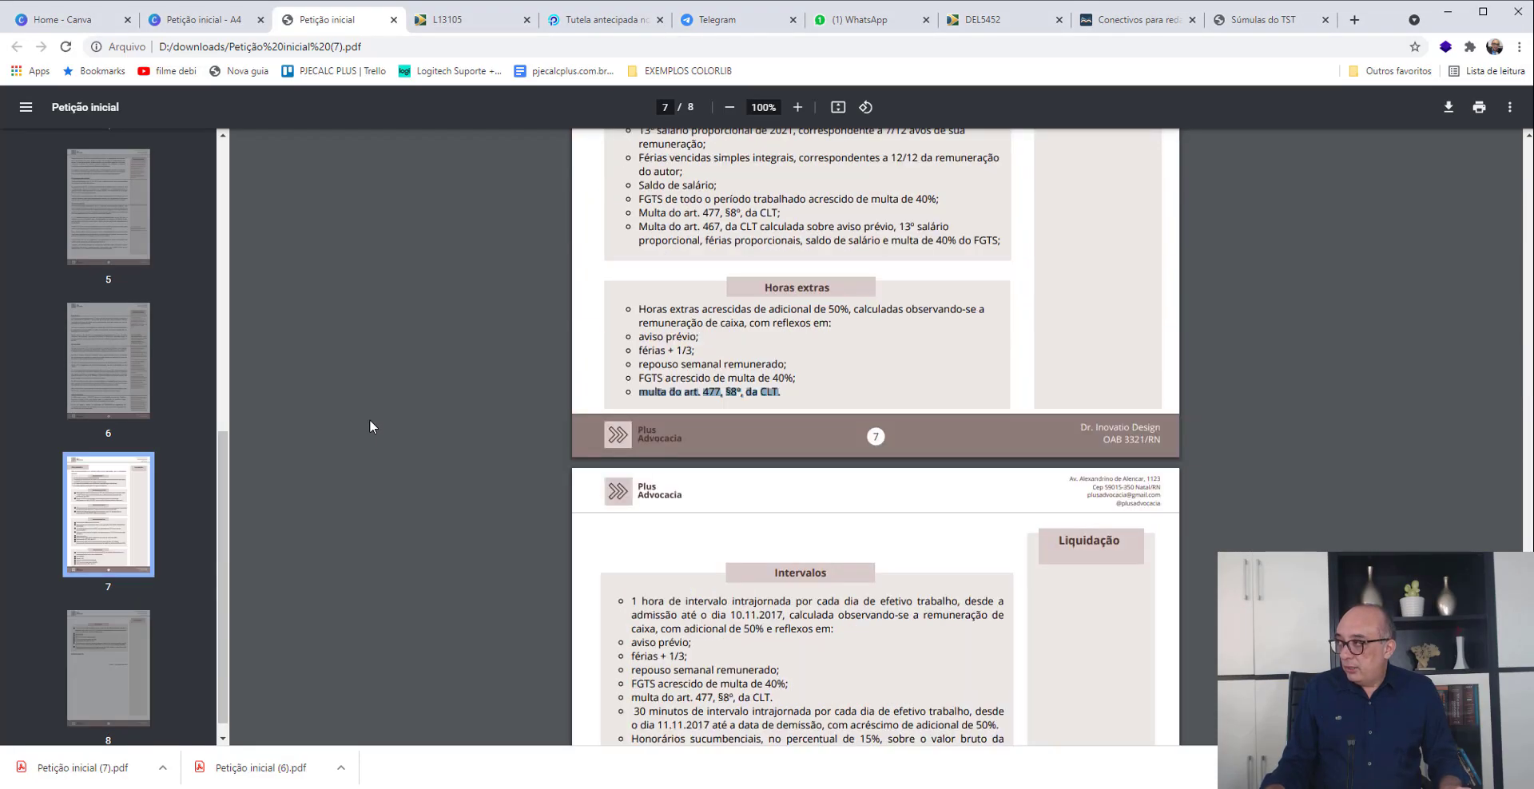
{"action": "scroll", "coordinate": [369, 427], "scroll_direction": "down", "scroll_amount": 2}
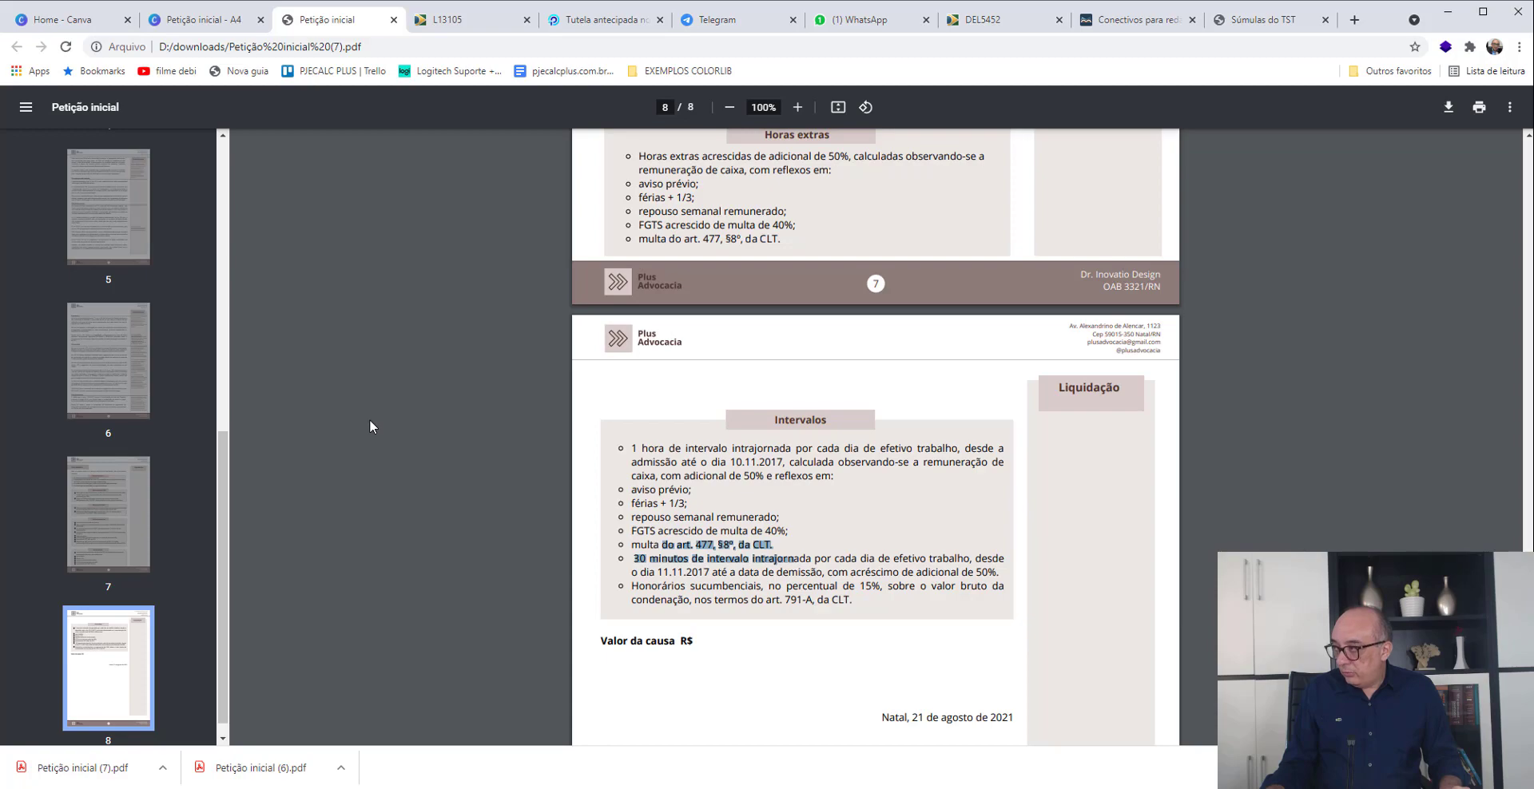
{"action": "key", "text": "alt+Tab"}
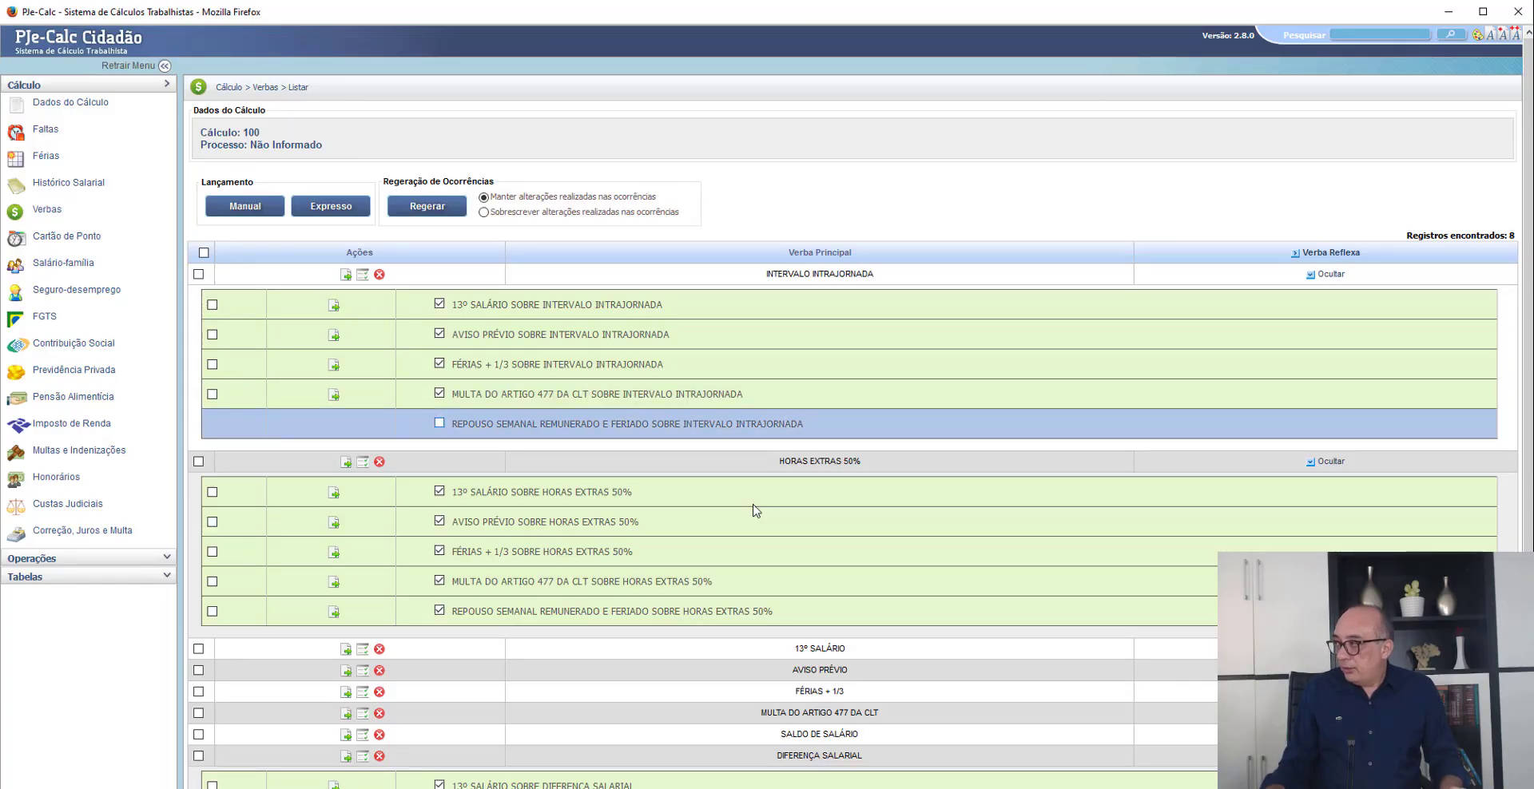
{"action": "left_click", "coordinate": [439, 424]}
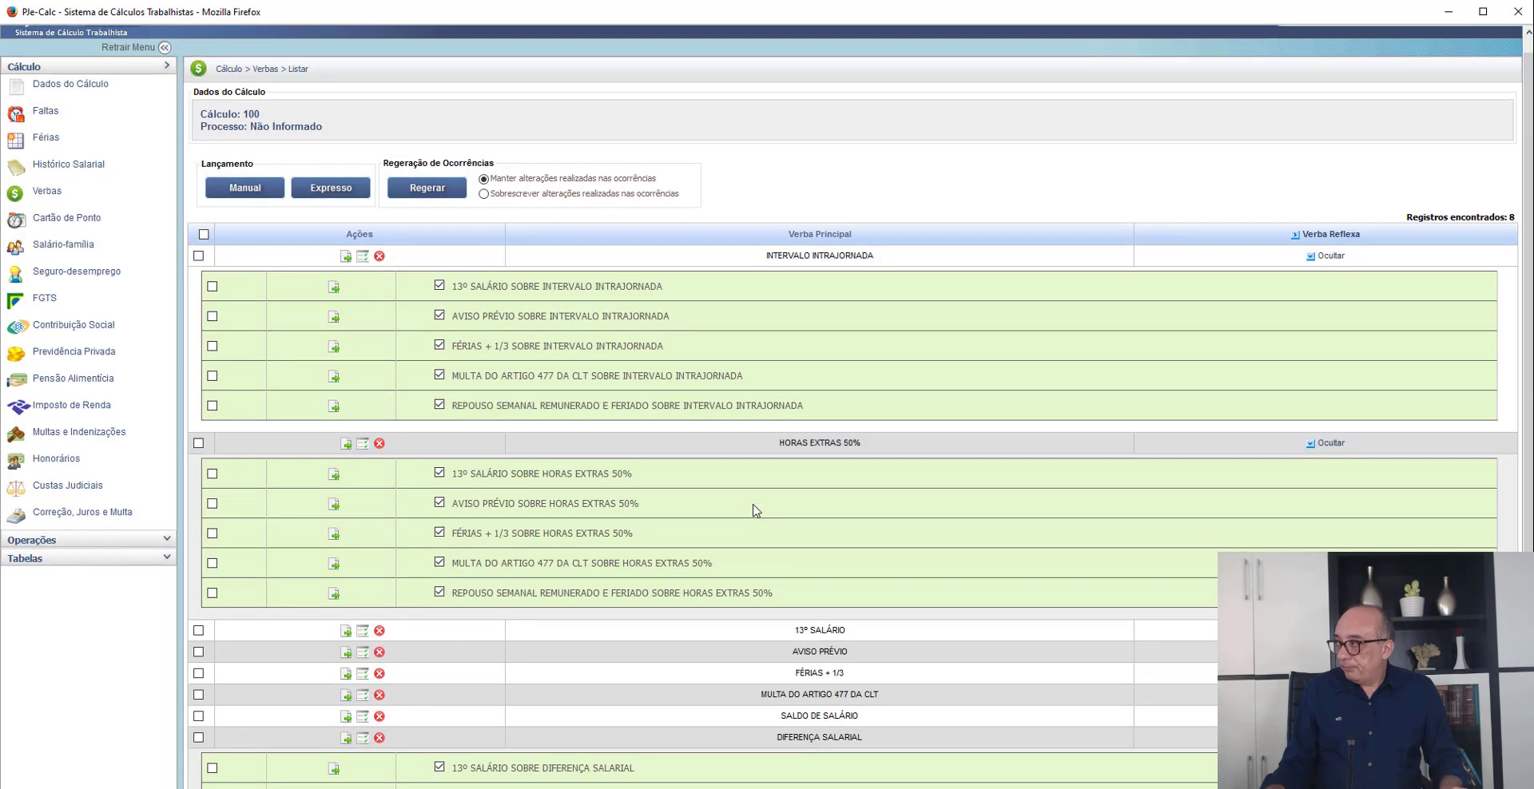
{"action": "scroll", "coordinate": [756, 510], "scroll_direction": "down", "scroll_amount": 2}
{"action": "scroll", "coordinate": [755, 511], "scroll_direction": "up", "scroll_amount": 2}
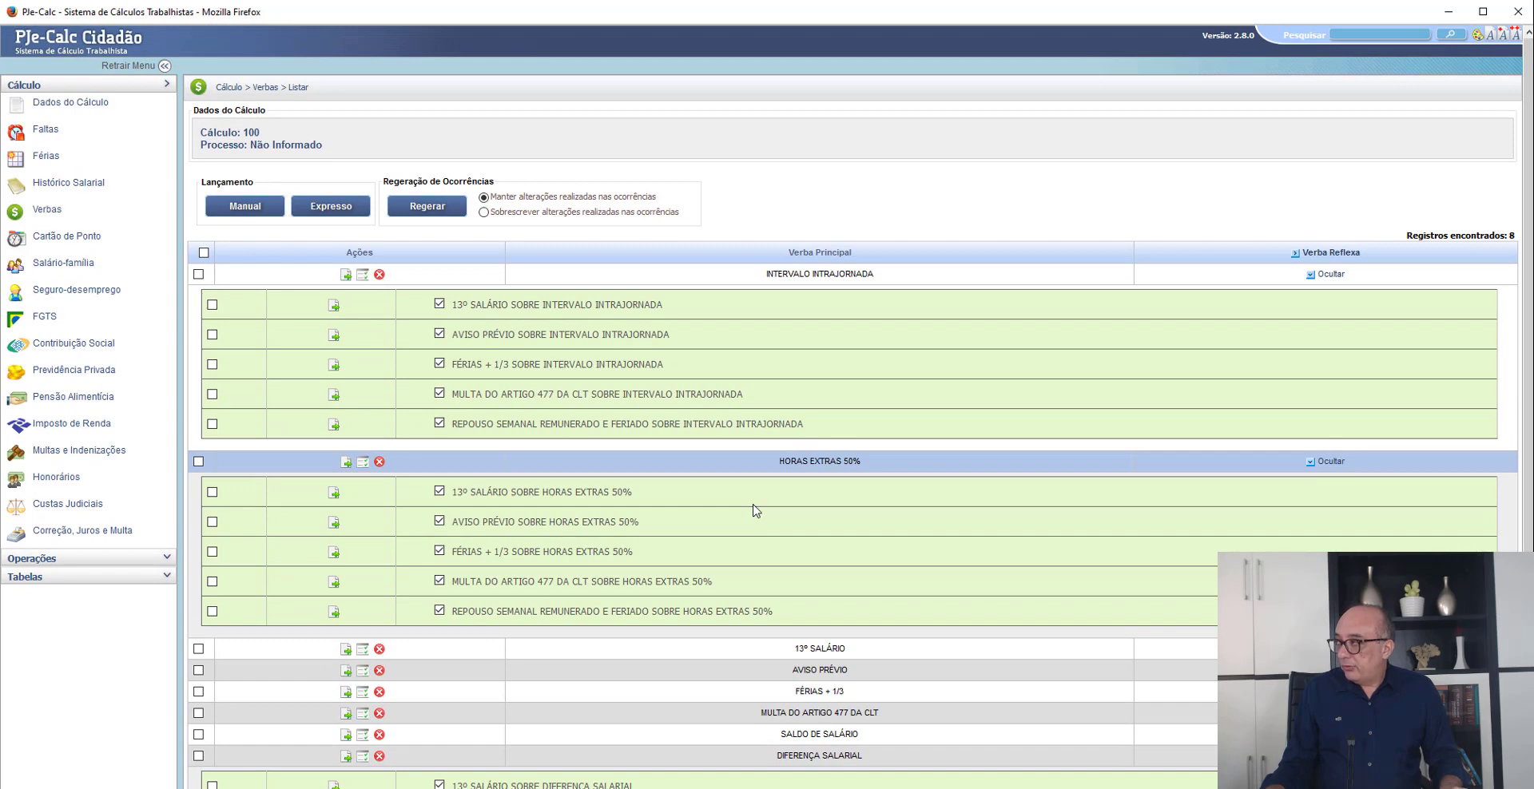
- Review the petition's claims in Chrome, and start an Honorários Advocatícios entry in PJe-Calc with a 15% rate on the Bruto base
{"action": "key", "text": "alt+Tab"}
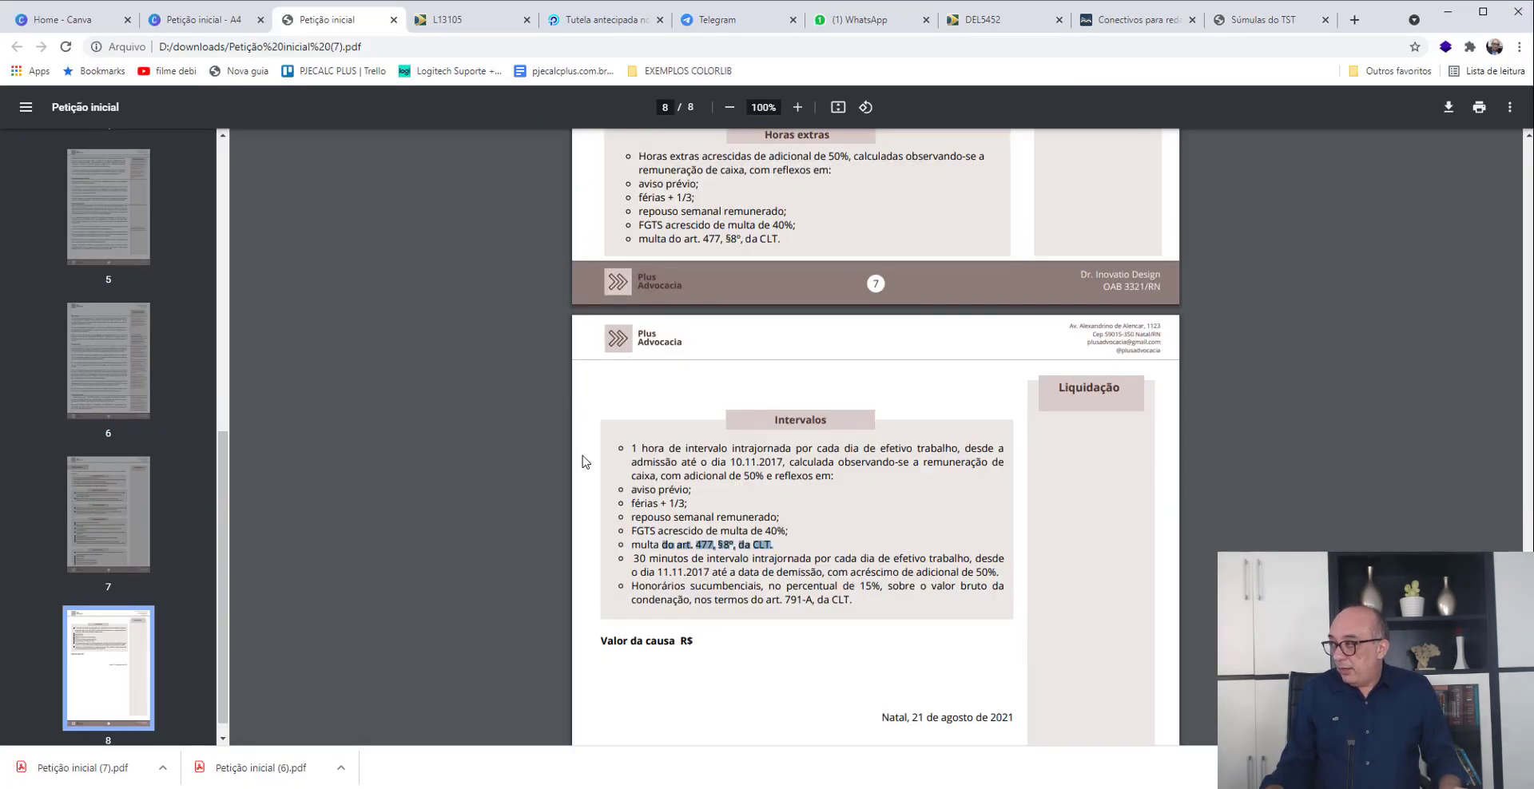
{"action": "scroll", "coordinate": [582, 461], "scroll_direction": "up", "scroll_amount": 5}
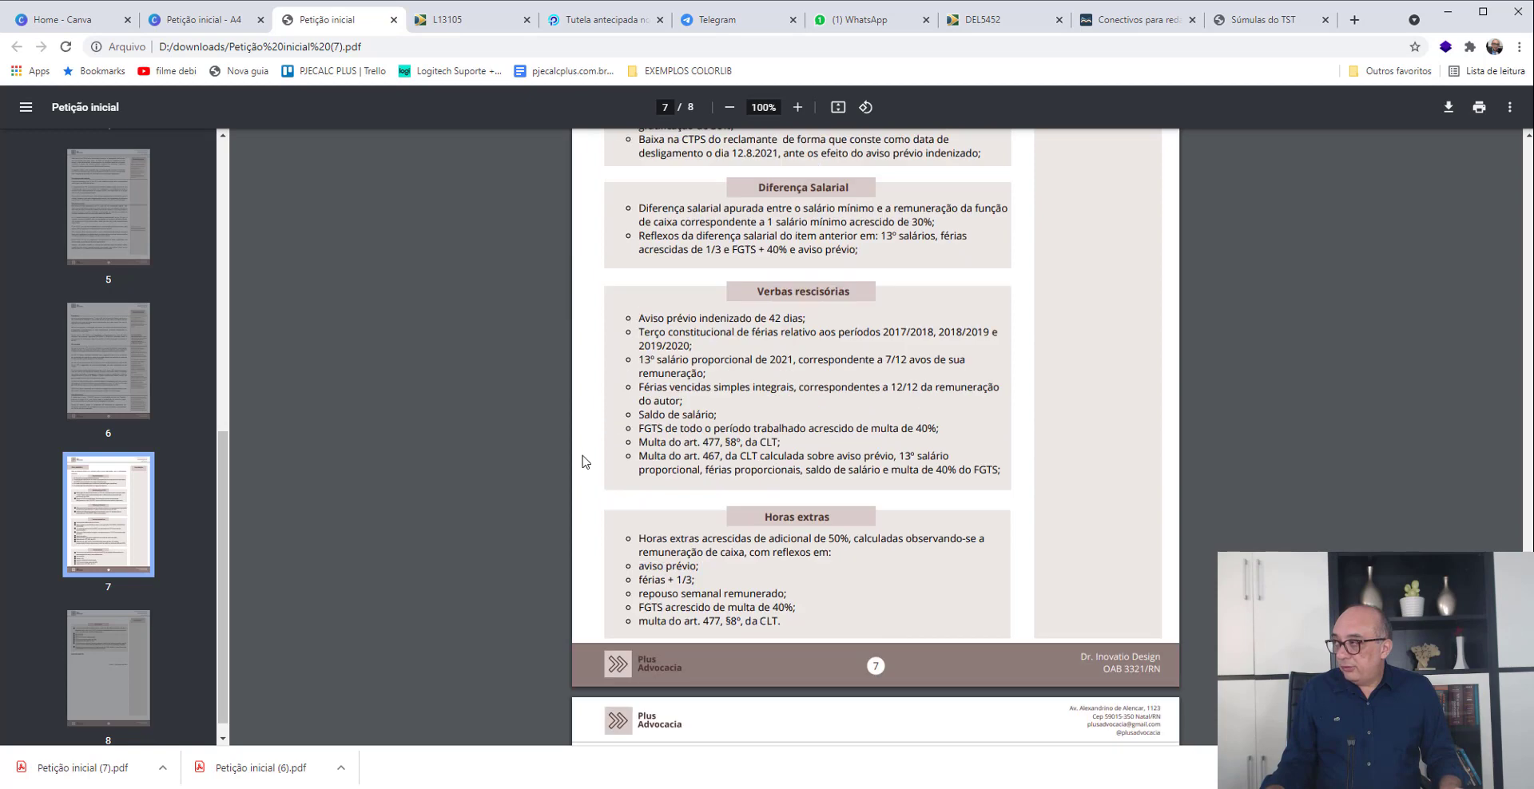
{"action": "key", "text": "alt+Tab"}
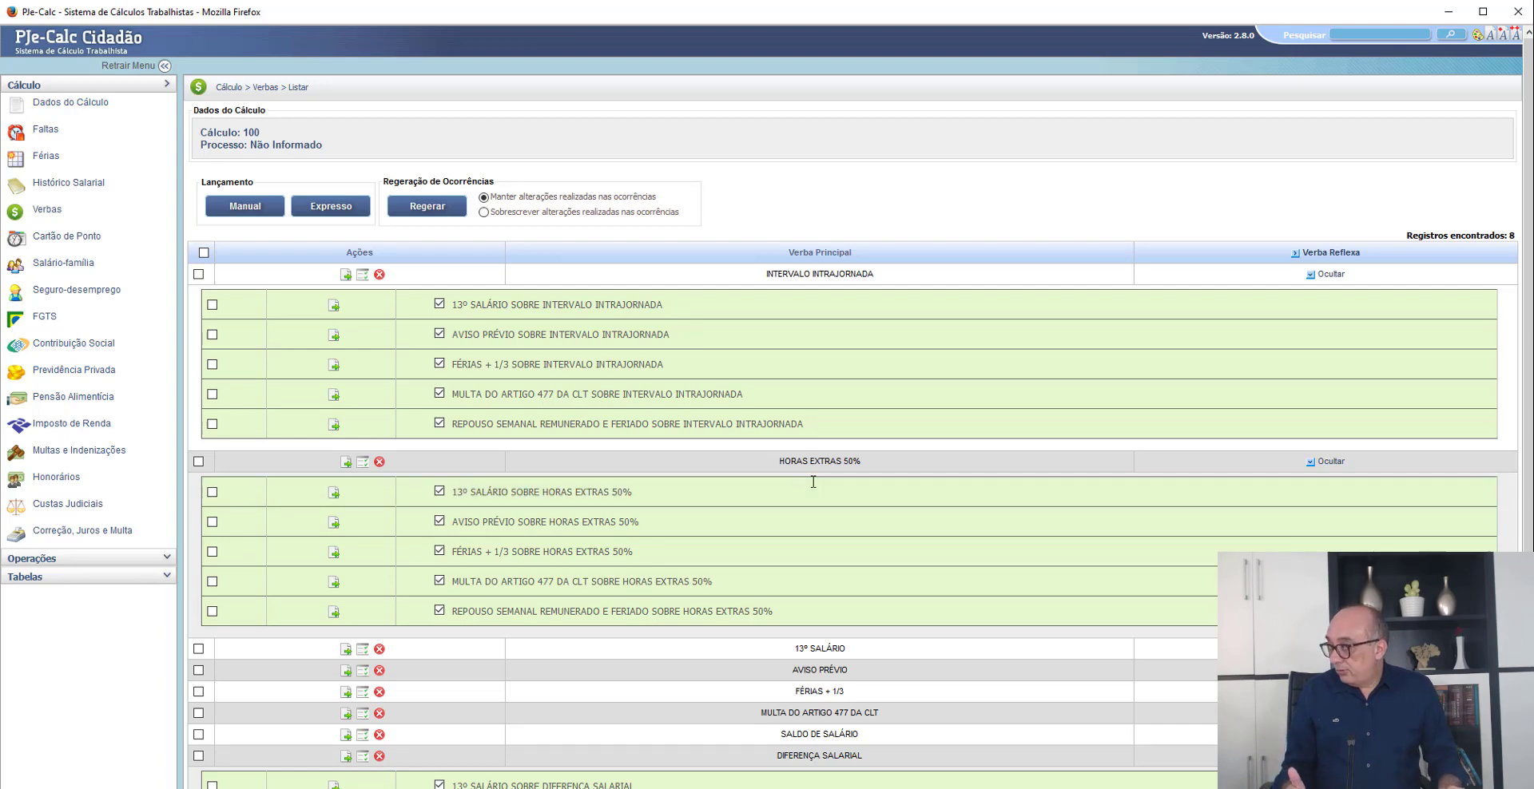
{"action": "left_click", "coordinate": [56, 477]}
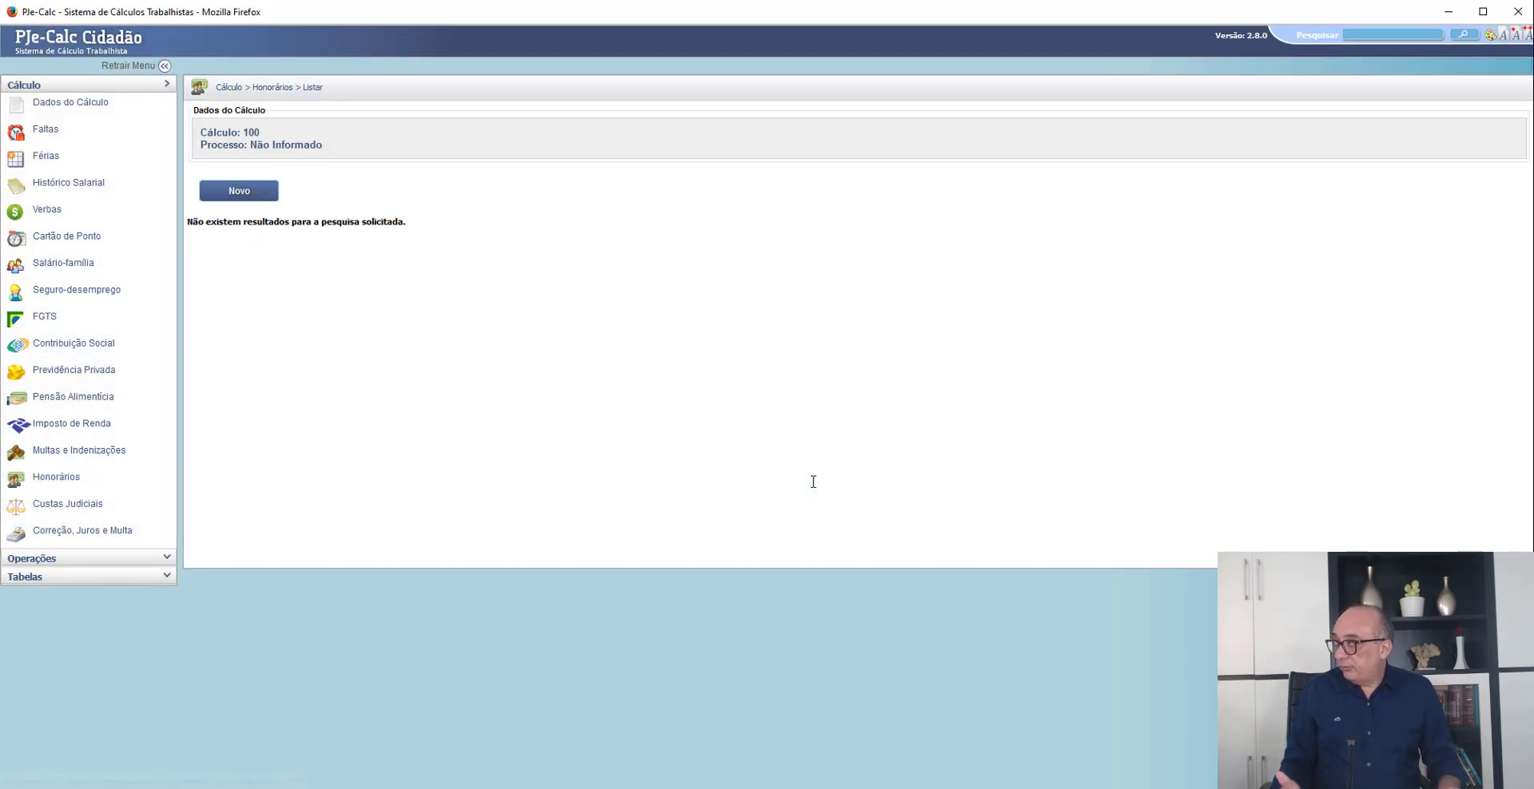
{"action": "left_click", "coordinate": [239, 192]}
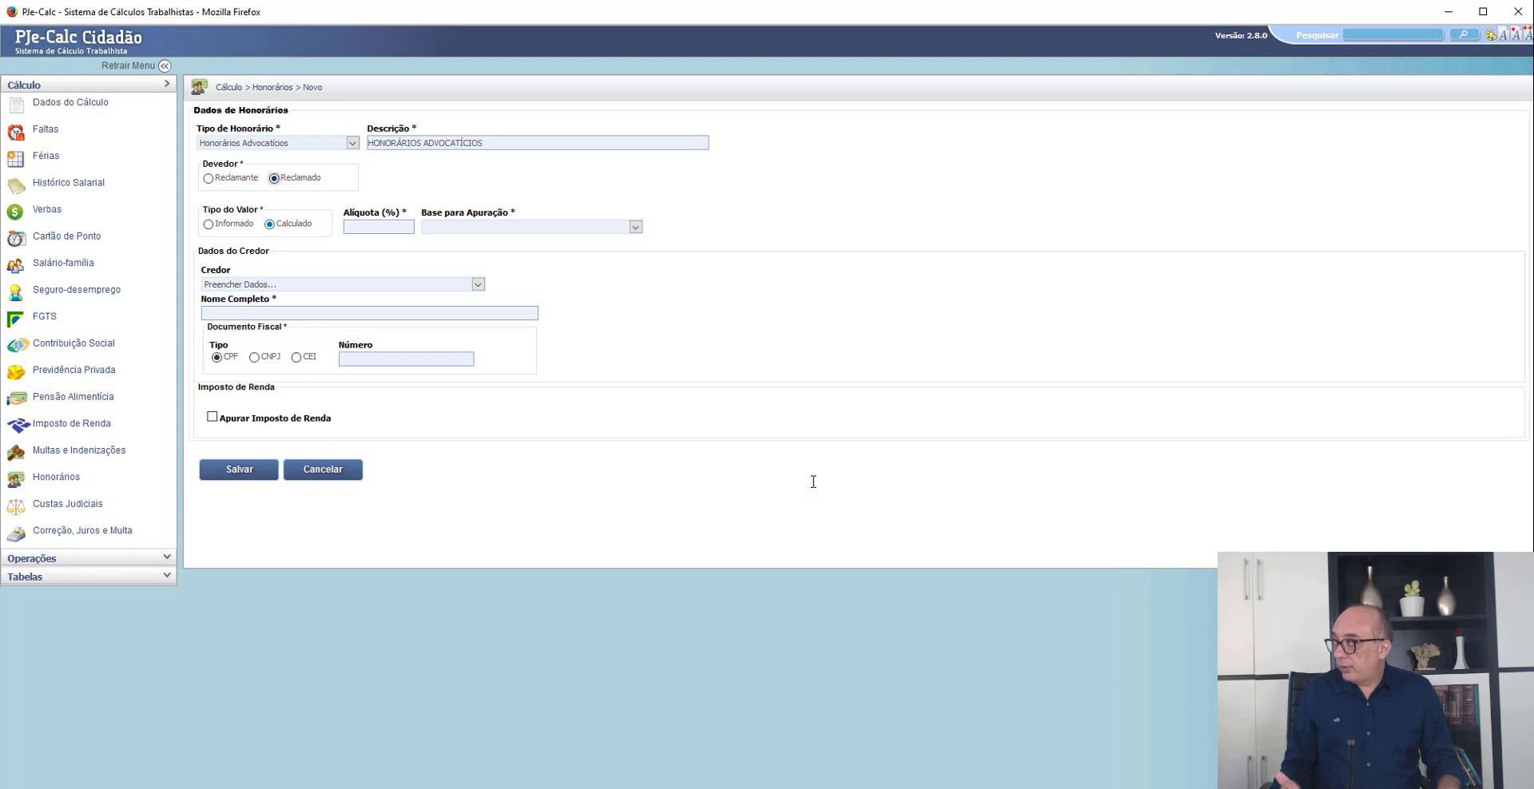
{"action": "left_click", "coordinate": [378, 227]}
{"action": "type", "text": "15,00"}
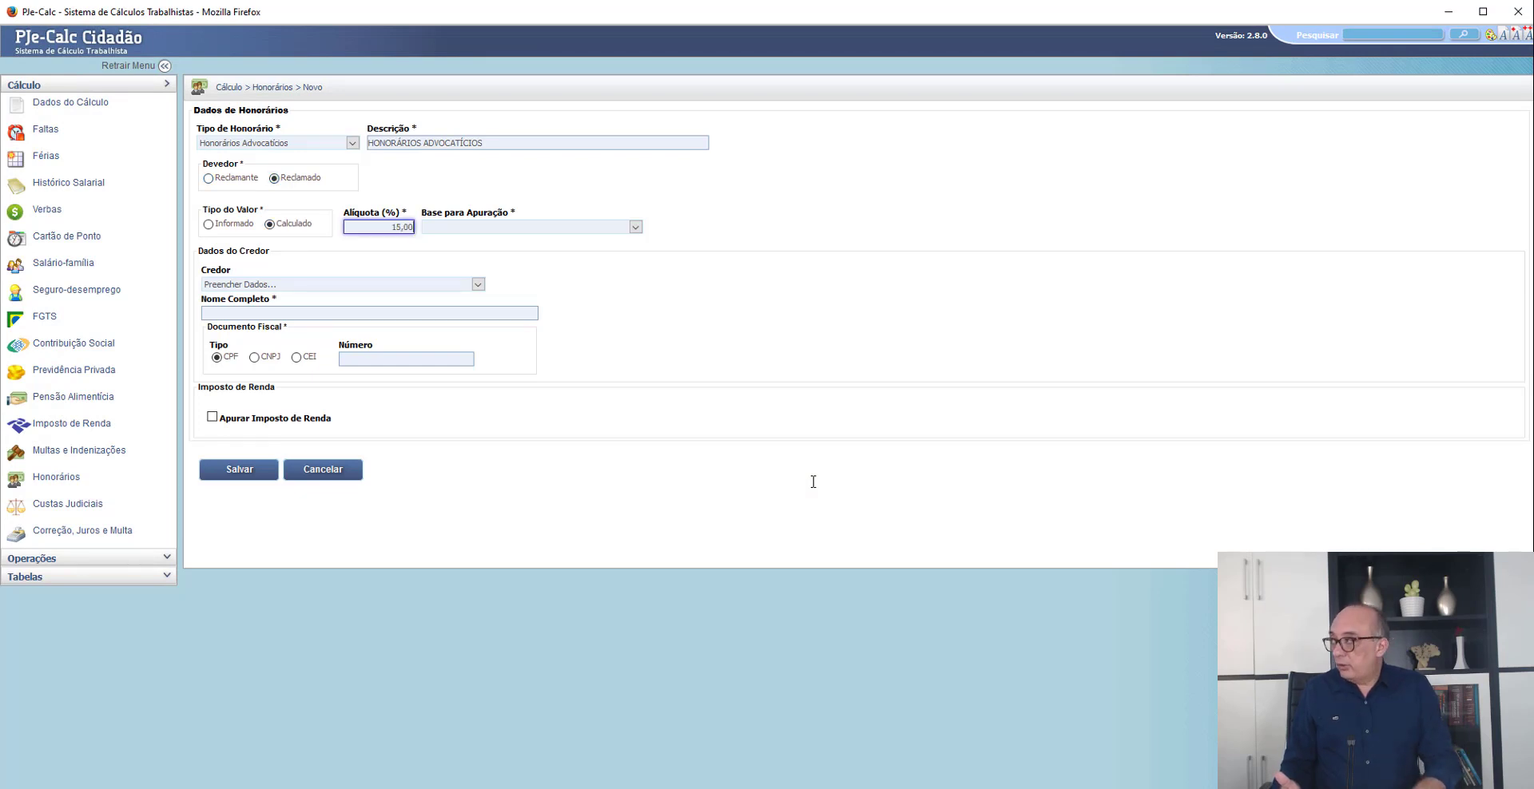
{"action": "left_click", "coordinate": [531, 226]}
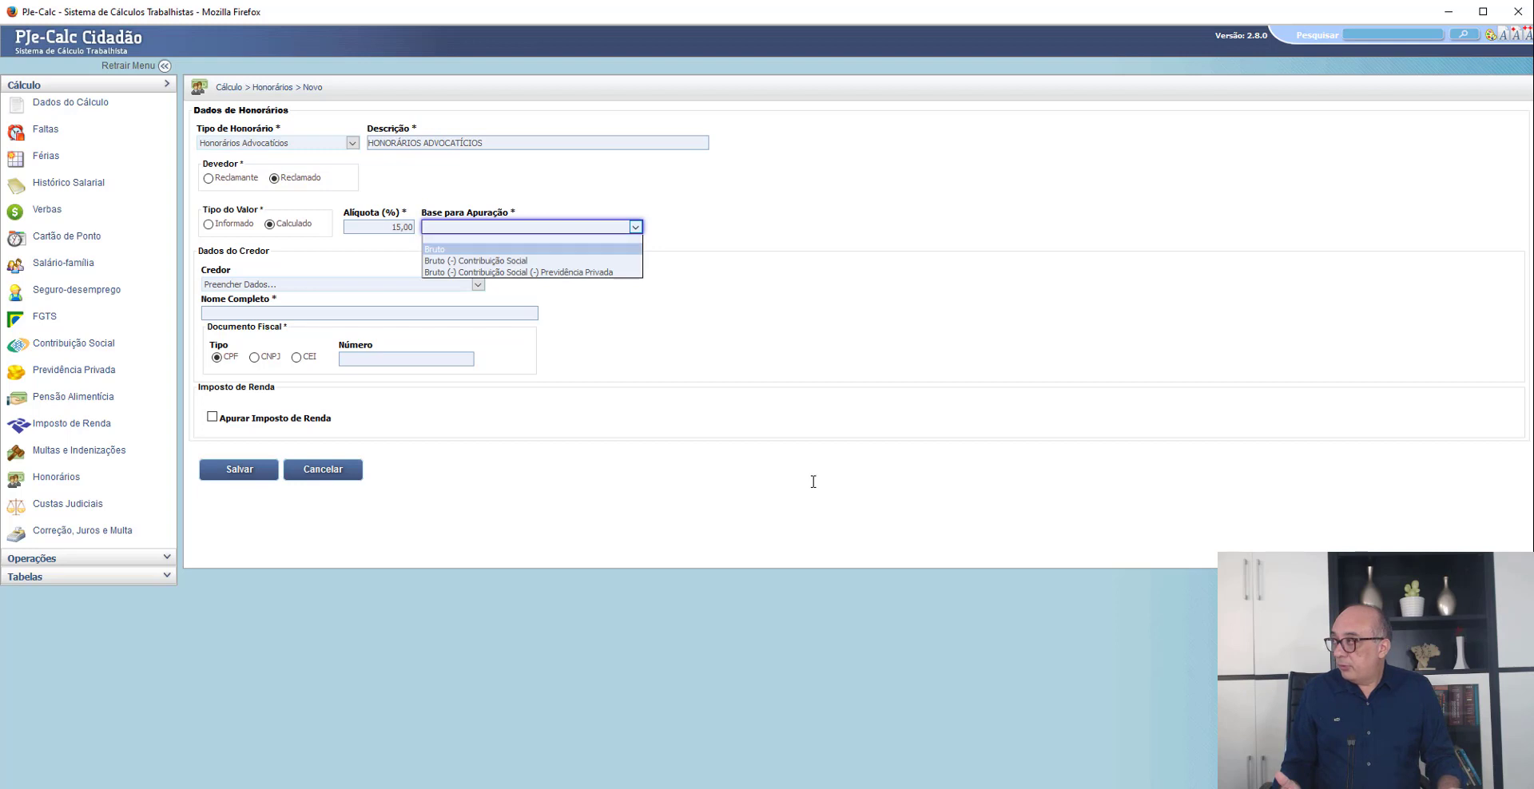
{"action": "left_click", "coordinate": [434, 249]}
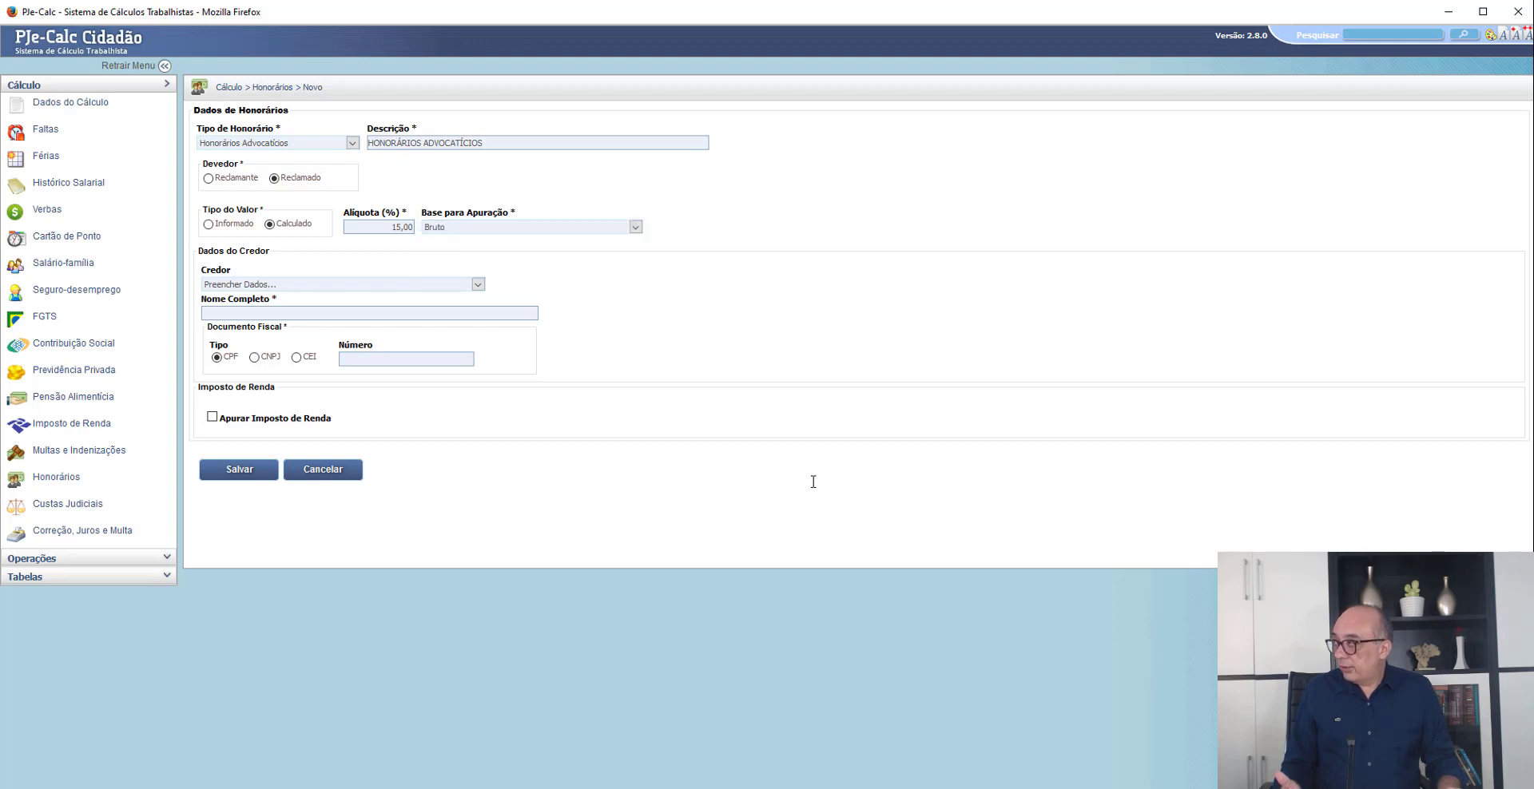
- Enter ADVOGADO DO RECLAMANTE as the fee creditor's full name and save the honorários entry
{"action": "left_click", "coordinate": [344, 284]}
{"action": "left_click", "coordinate": [344, 284]}
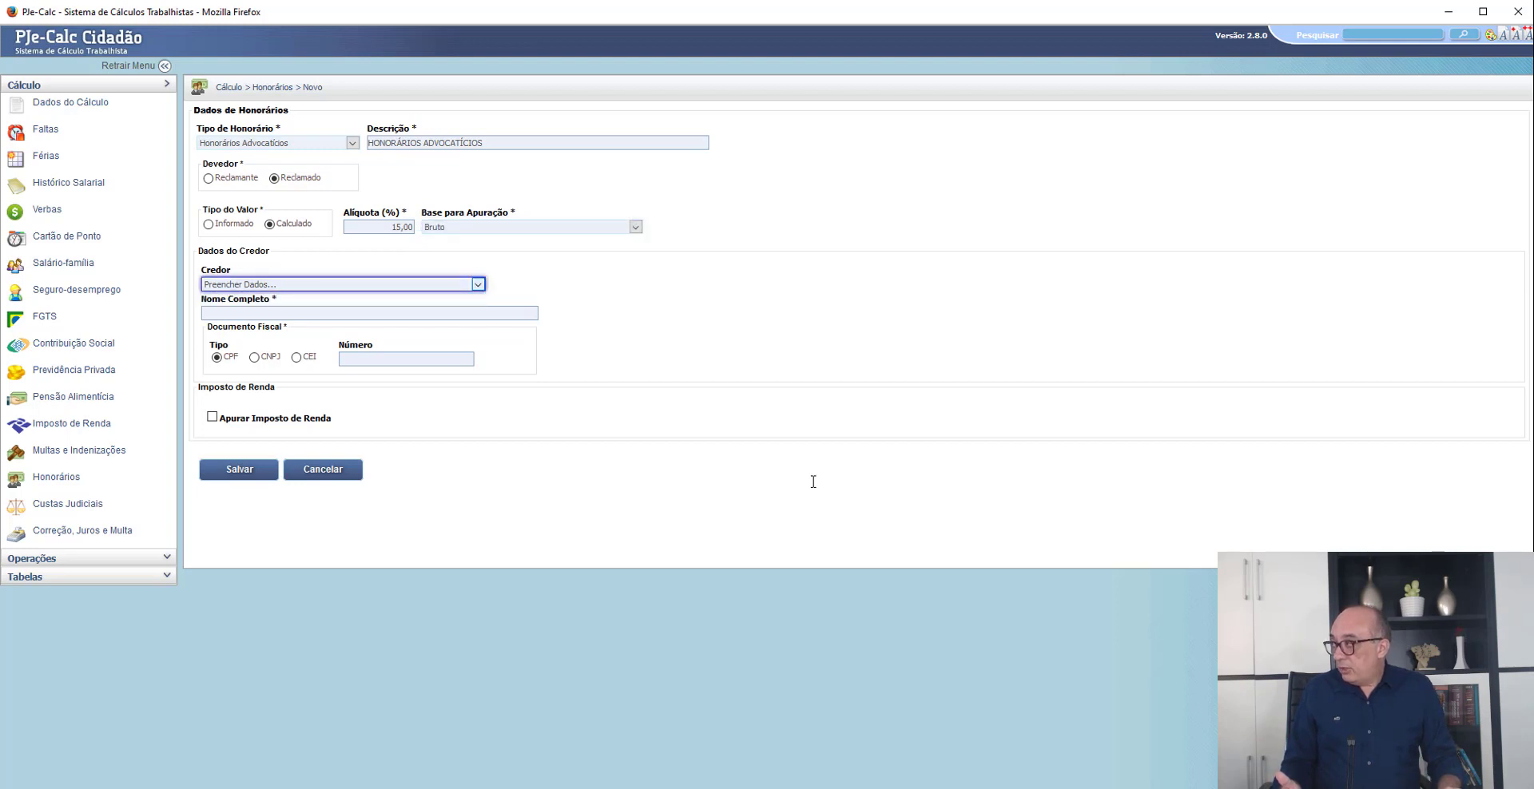
{"action": "key", "text": "Tab"}
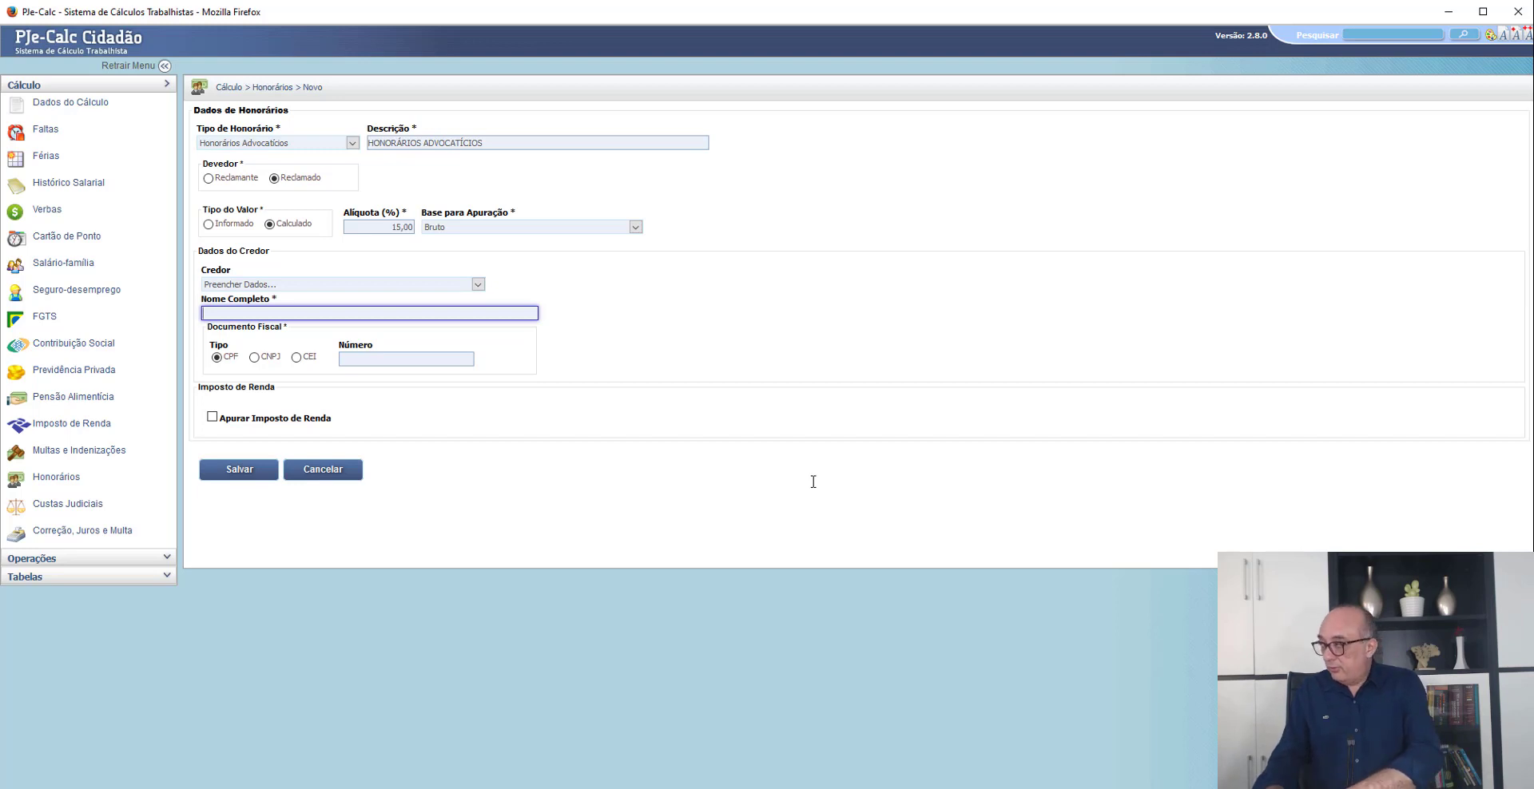
{"action": "type", "text": "ADVO "}
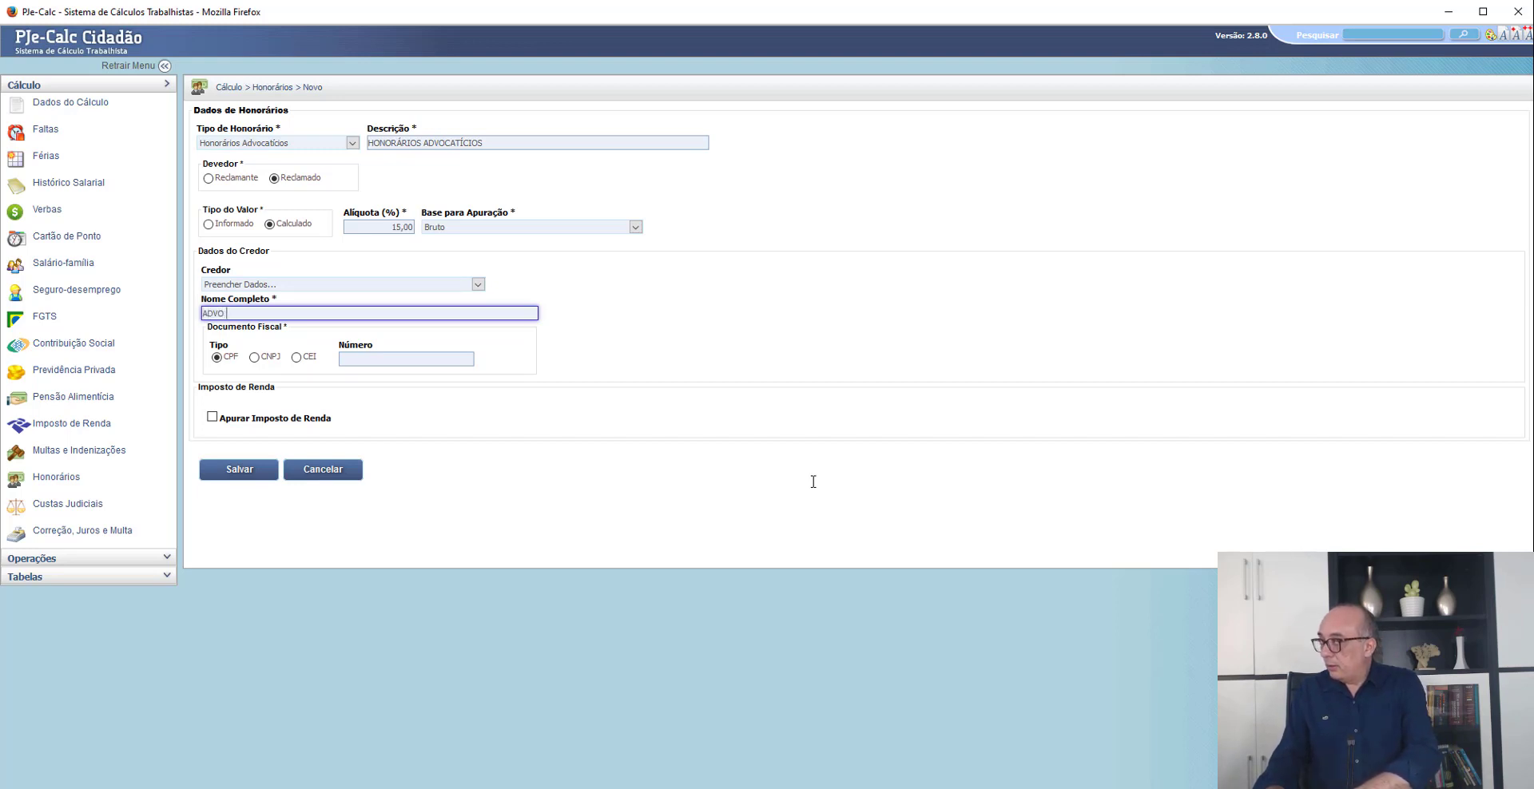
{"action": "type", "text": "GADO DO R"}
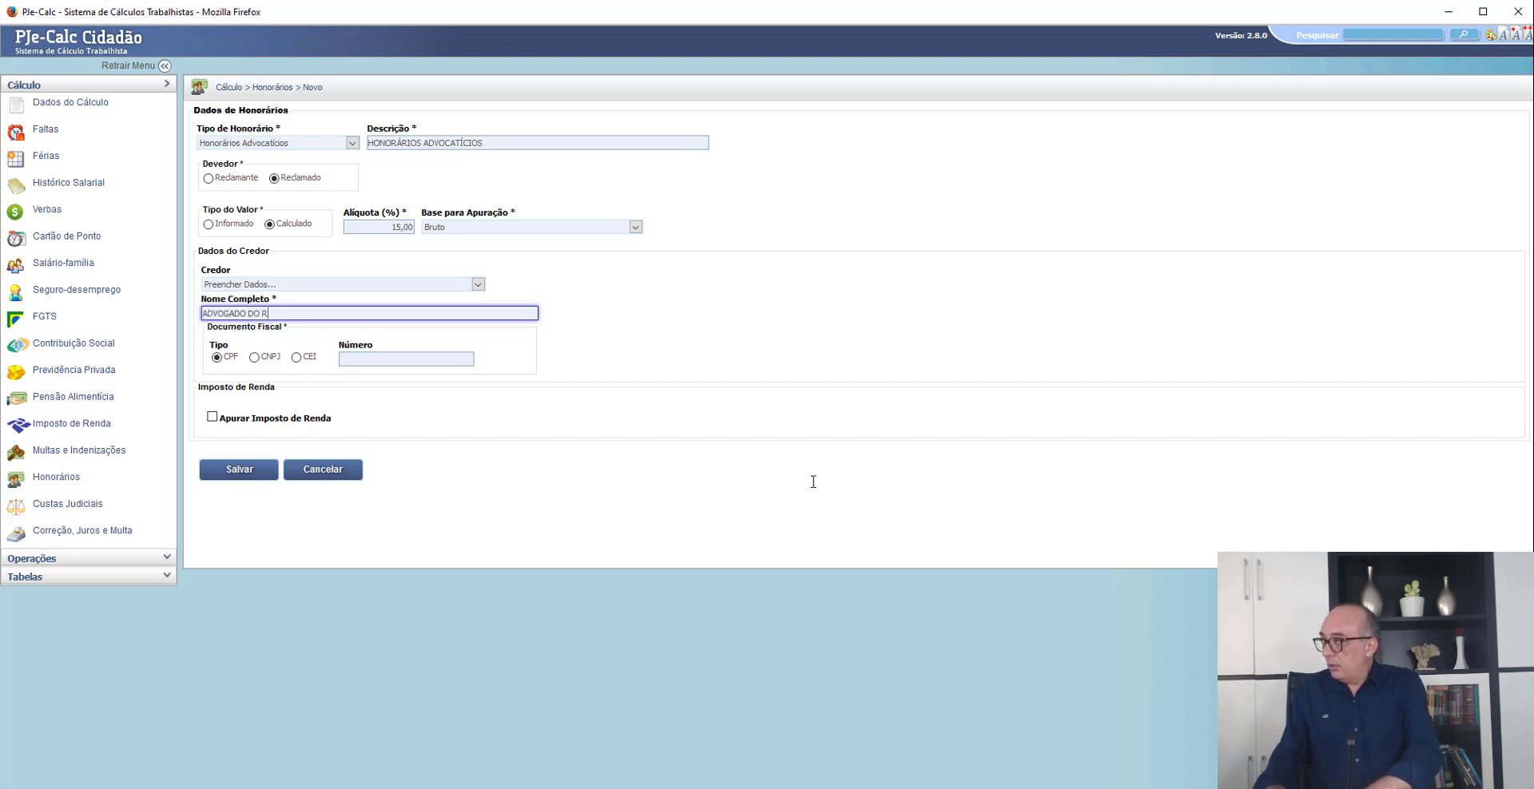
{"action": "type", "text": "ECLAMANTE"}
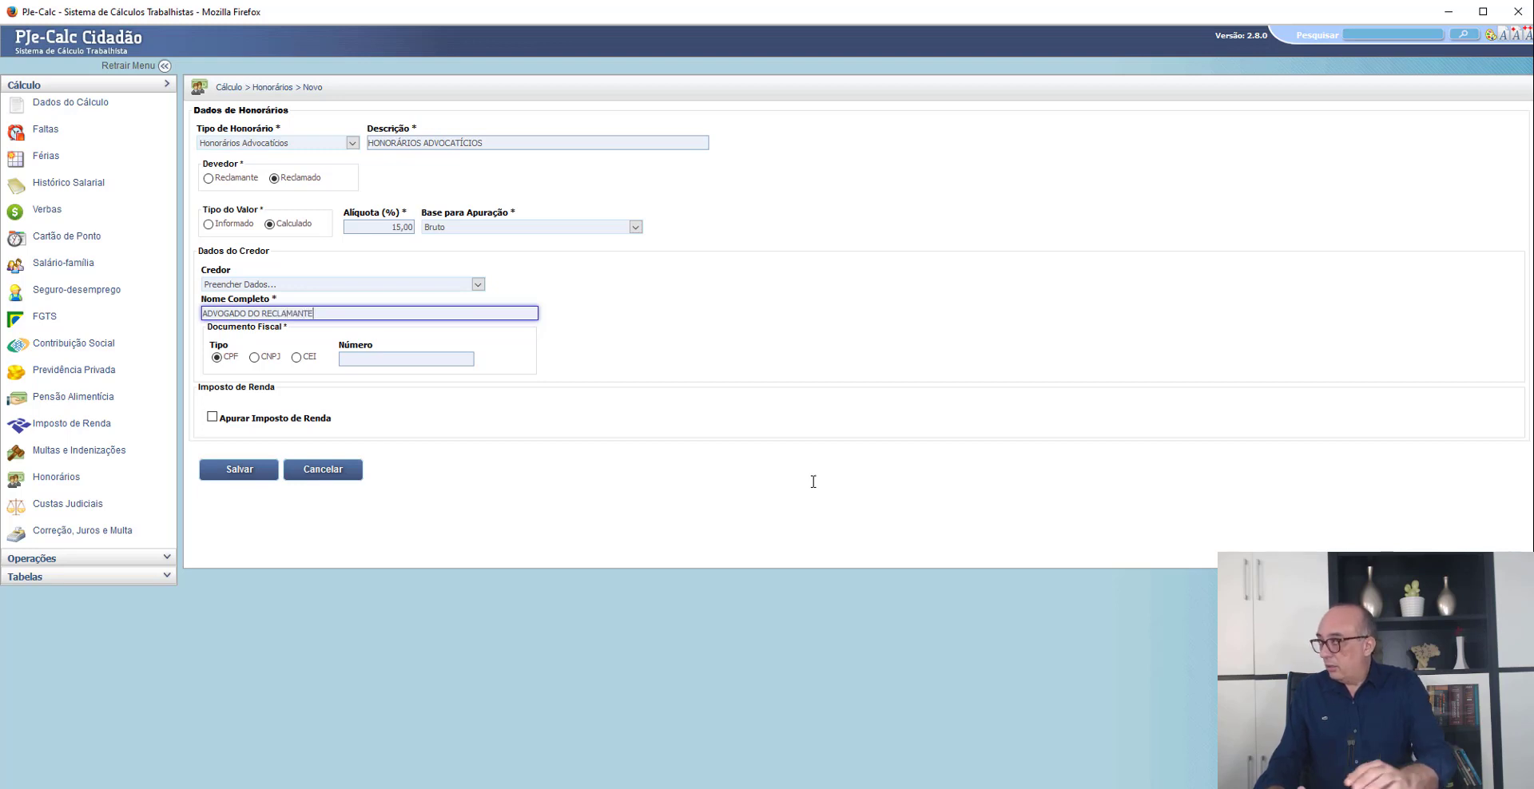
{"action": "key", "text": "Return"}
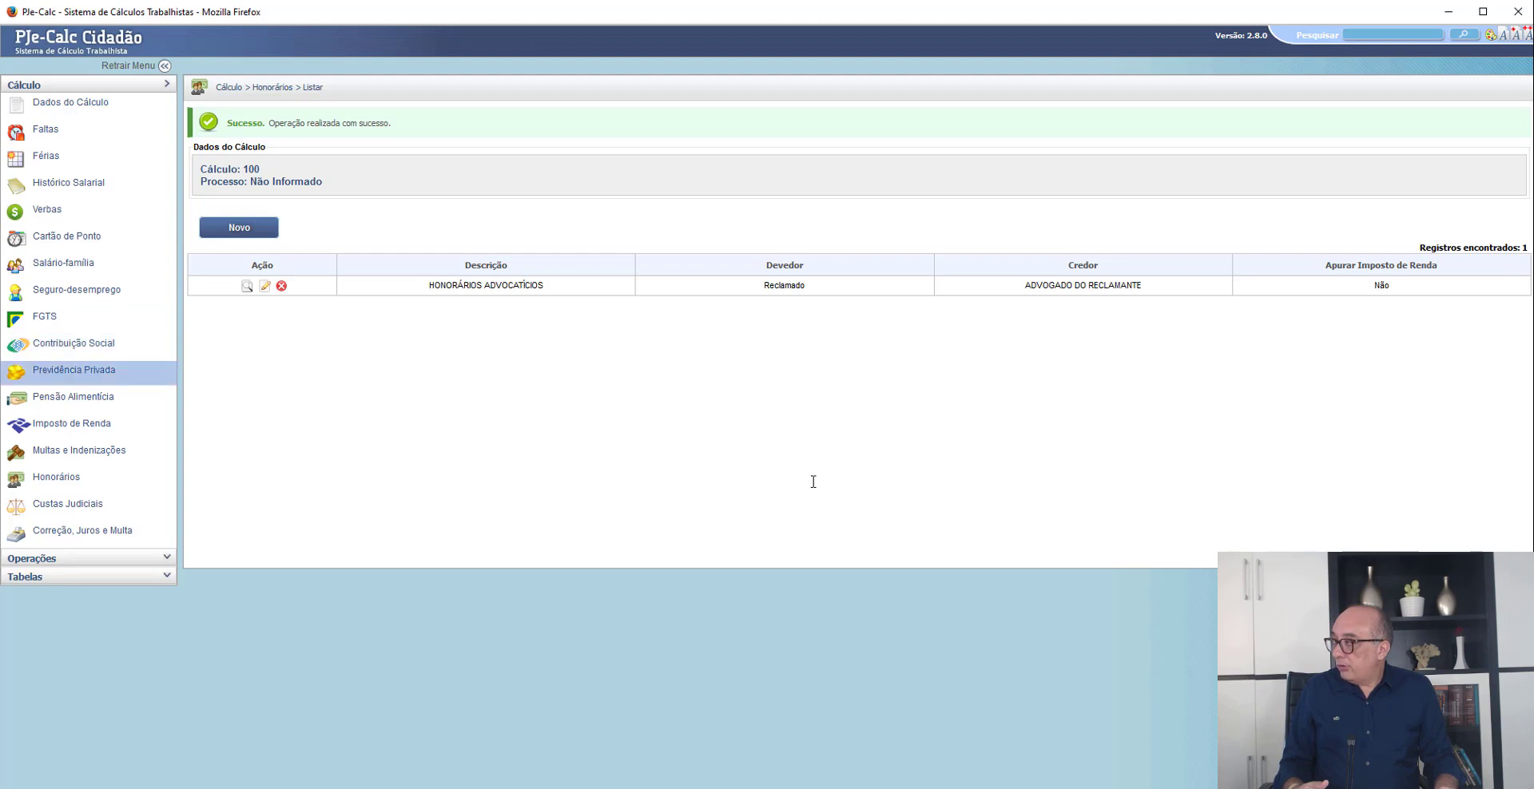
- Open the Contribuição Social occurrences and start regenerating them
{"action": "left_click", "coordinate": [73, 370]}
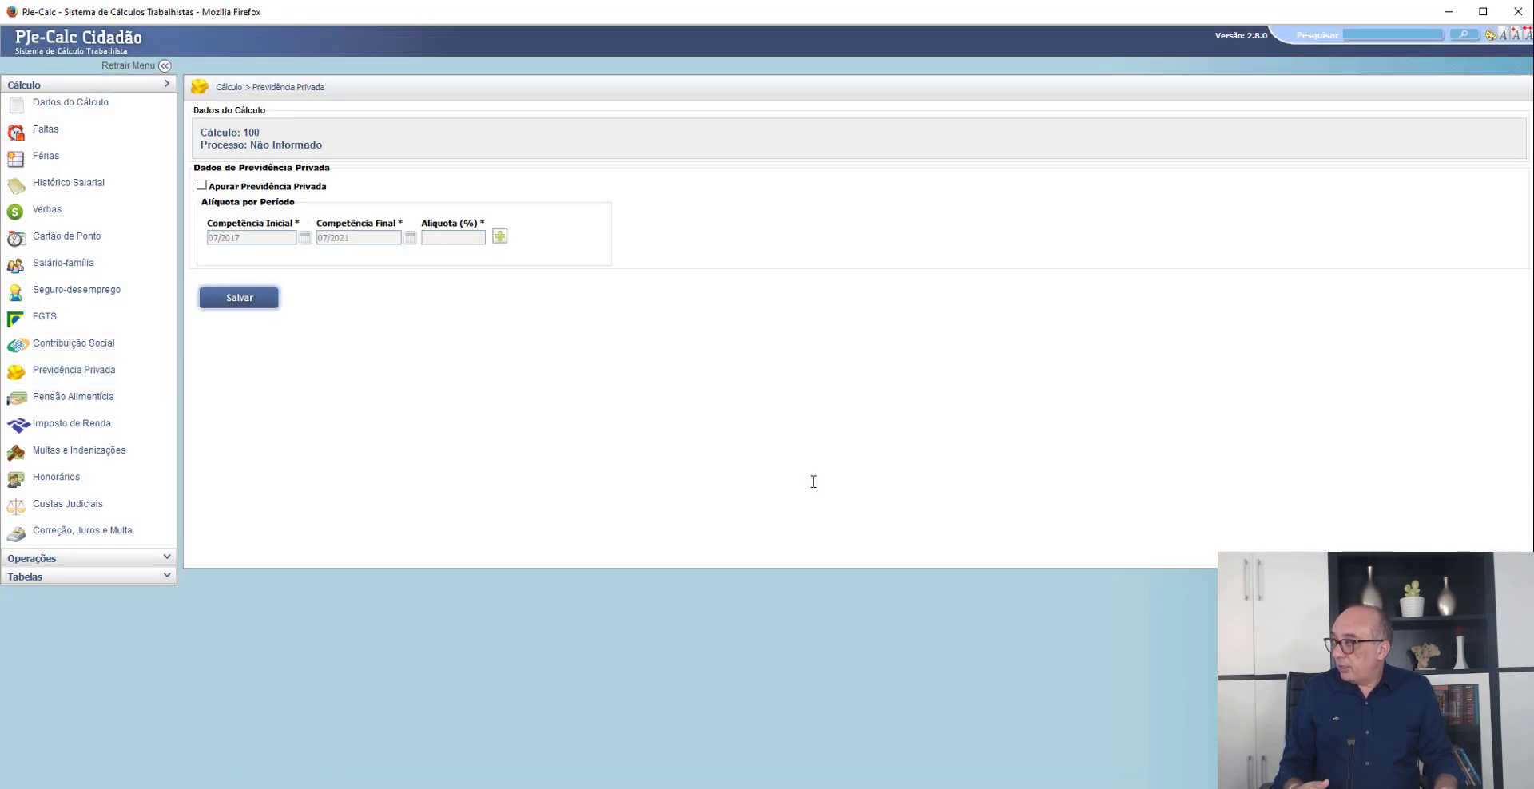
{"action": "left_click", "coordinate": [74, 343]}
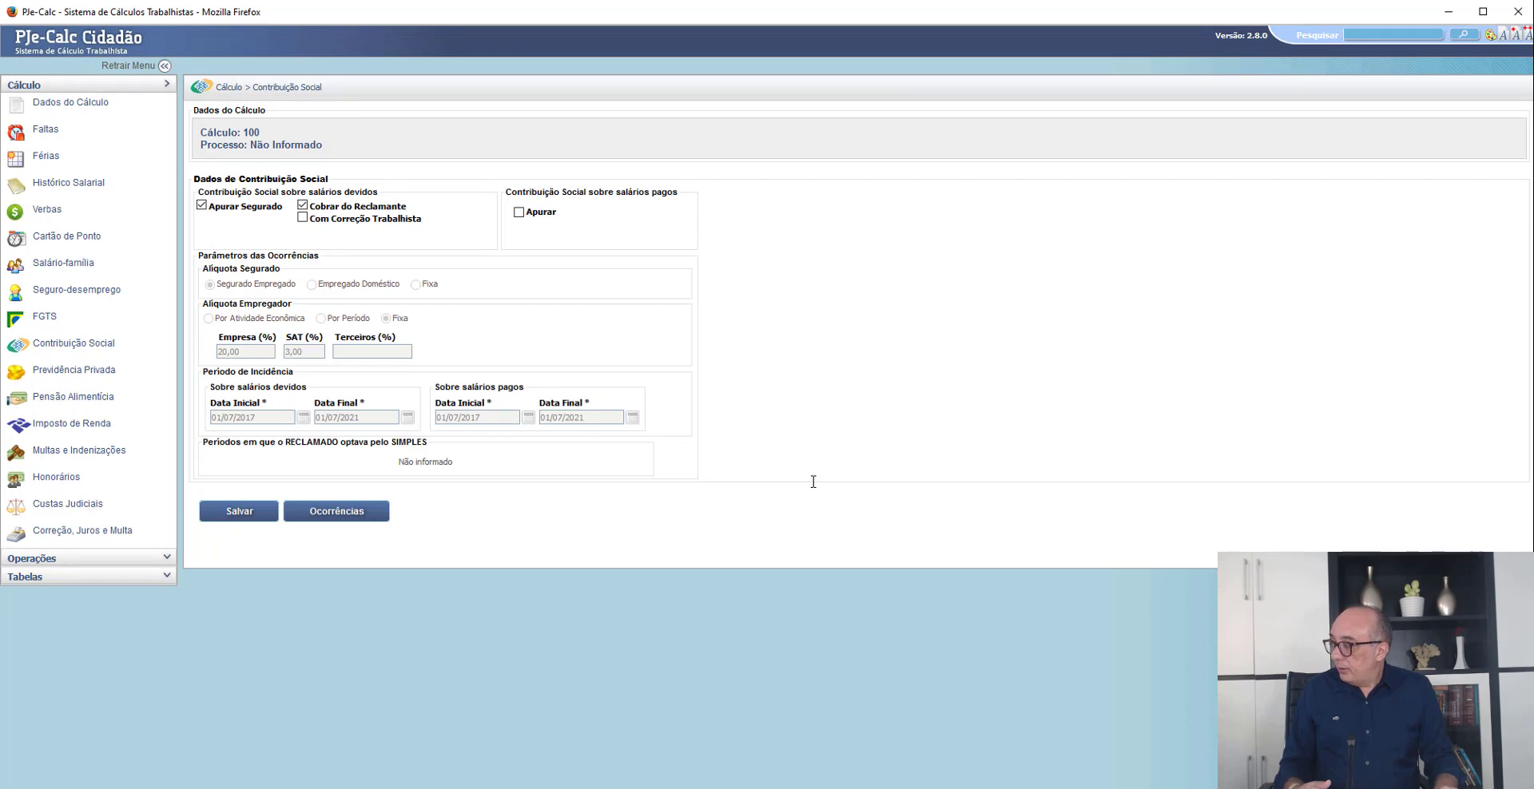
{"action": "left_click", "coordinate": [336, 511]}
{"action": "scroll", "coordinate": [813, 482], "scroll_direction": "down", "scroll_amount": 7}
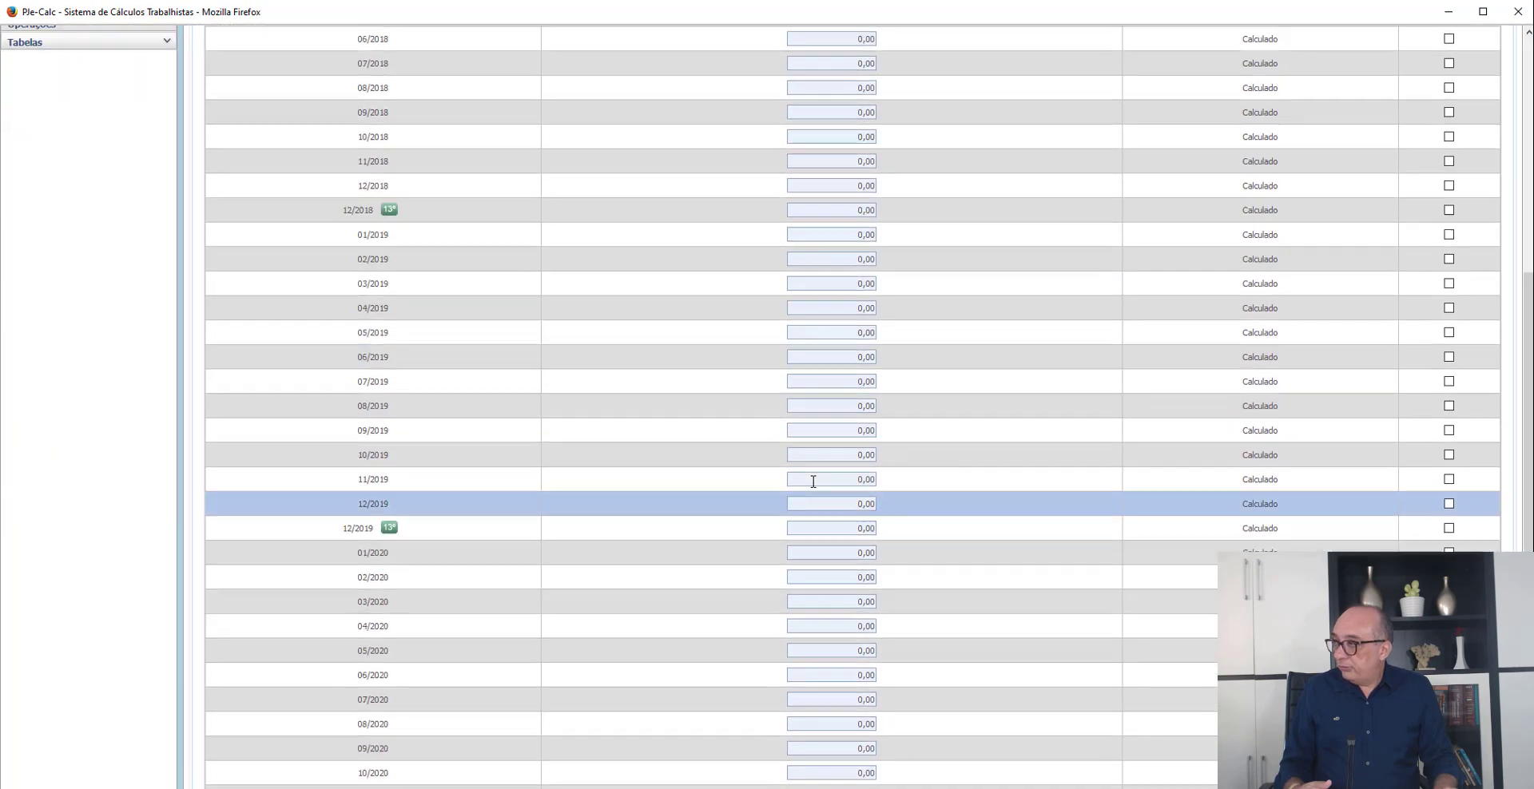
{"action": "scroll", "coordinate": [814, 482], "scroll_direction": "down", "scroll_amount": 5}
{"action": "left_click", "coordinate": [238, 667]}
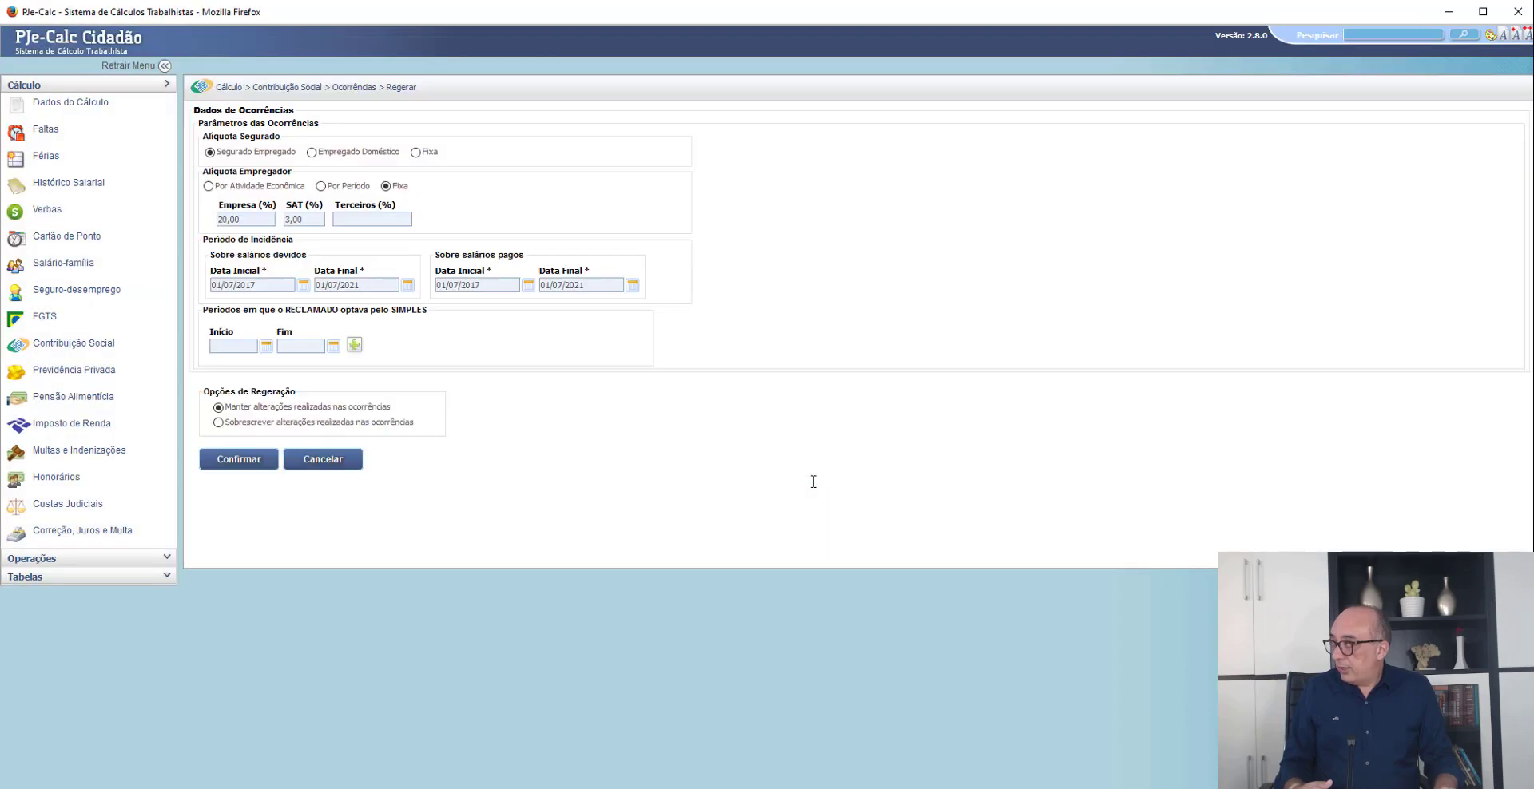
- Regenerate the occurrences with the employer rate by economic activity, Padaria e confeitaria com predominância de revenda, and save them
{"action": "left_click", "coordinate": [208, 186]}
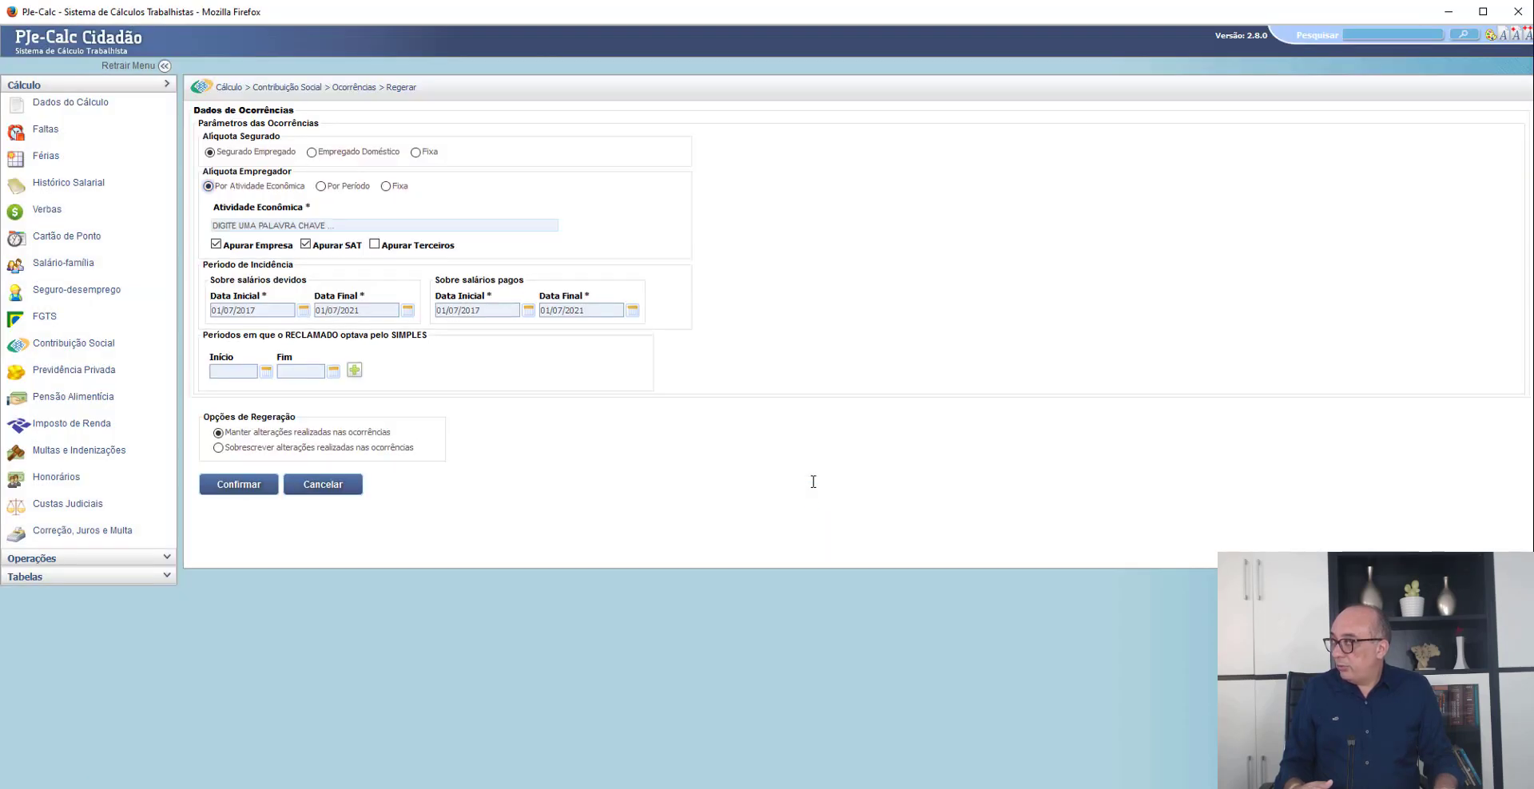
{"action": "left_click", "coordinate": [320, 225]}
{"action": "type", "text": "PA"}
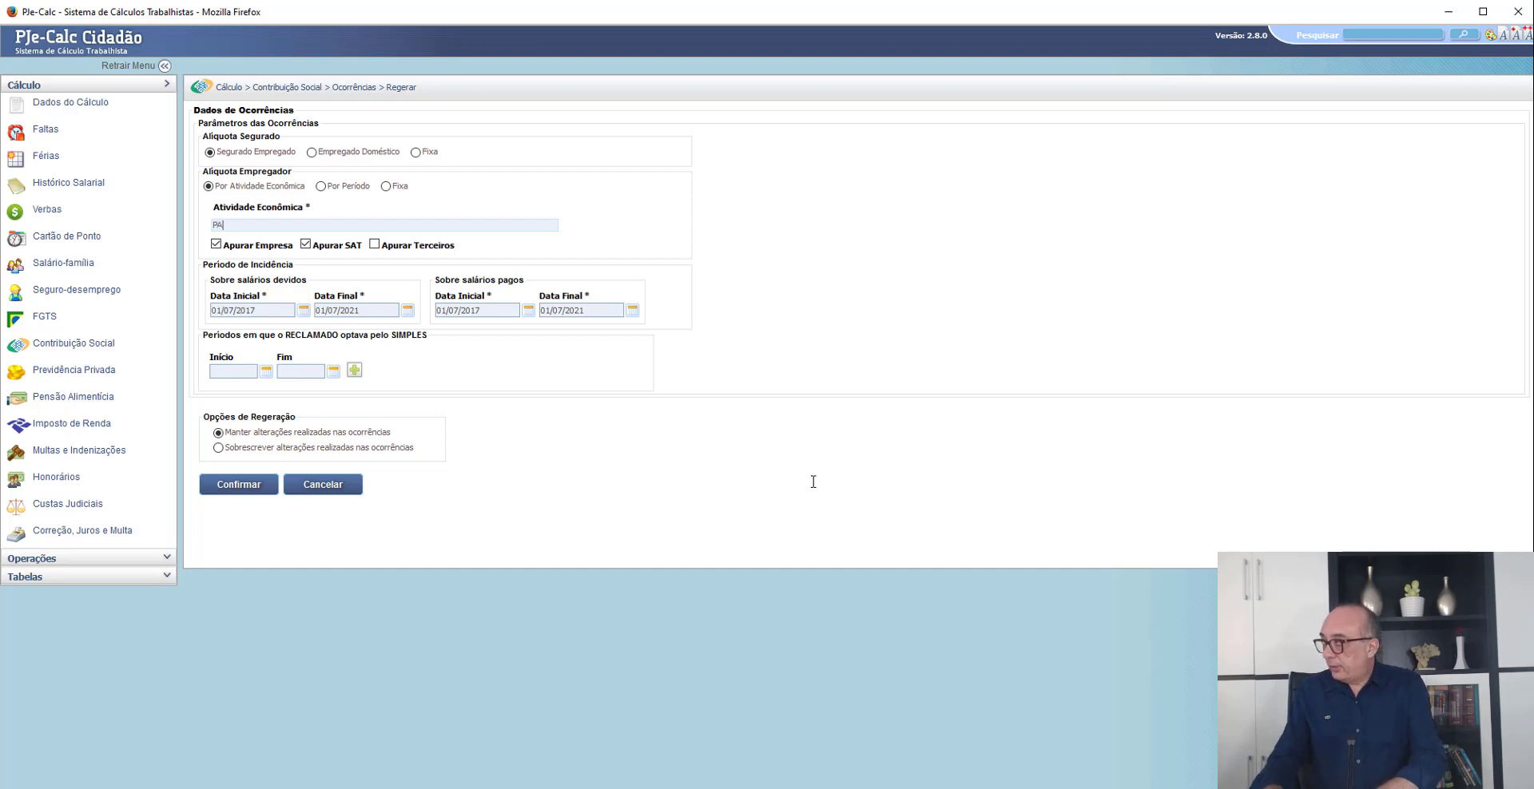
{"action": "type", "text": "DARIA"}
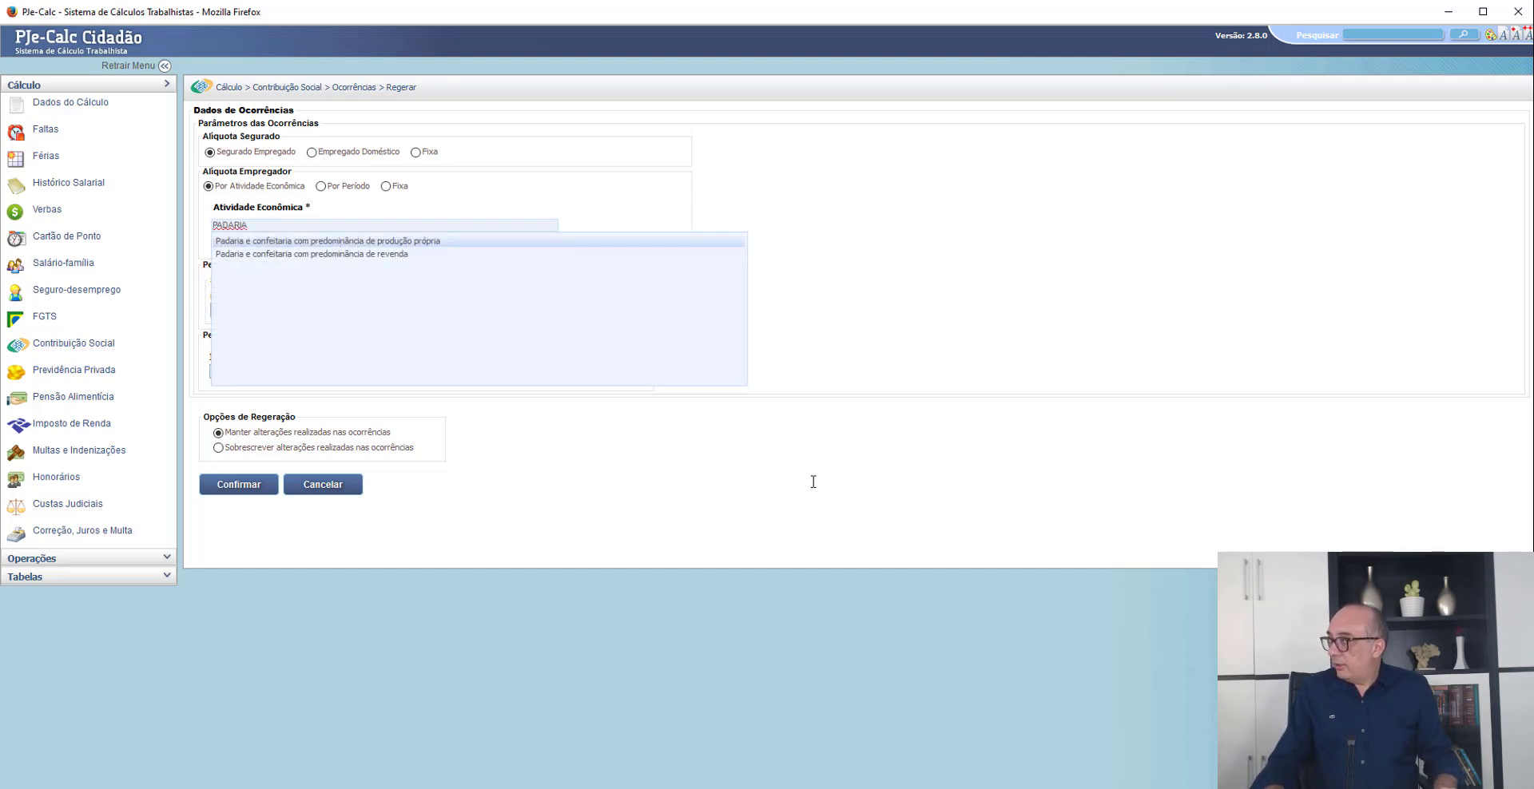
{"action": "key", "text": "Down"}
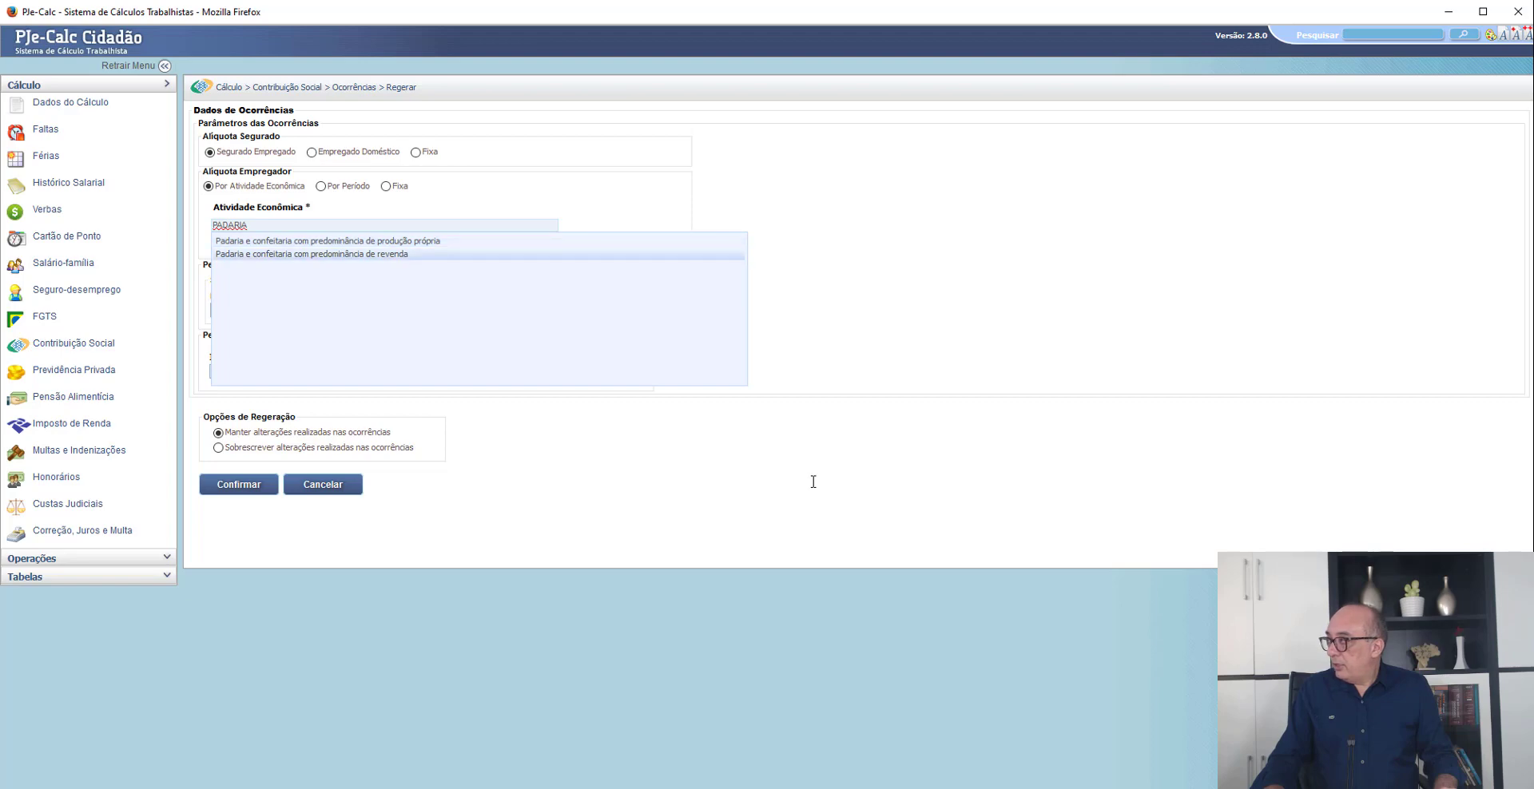
{"action": "key", "text": "Return"}
{"action": "key", "text": "Return"}
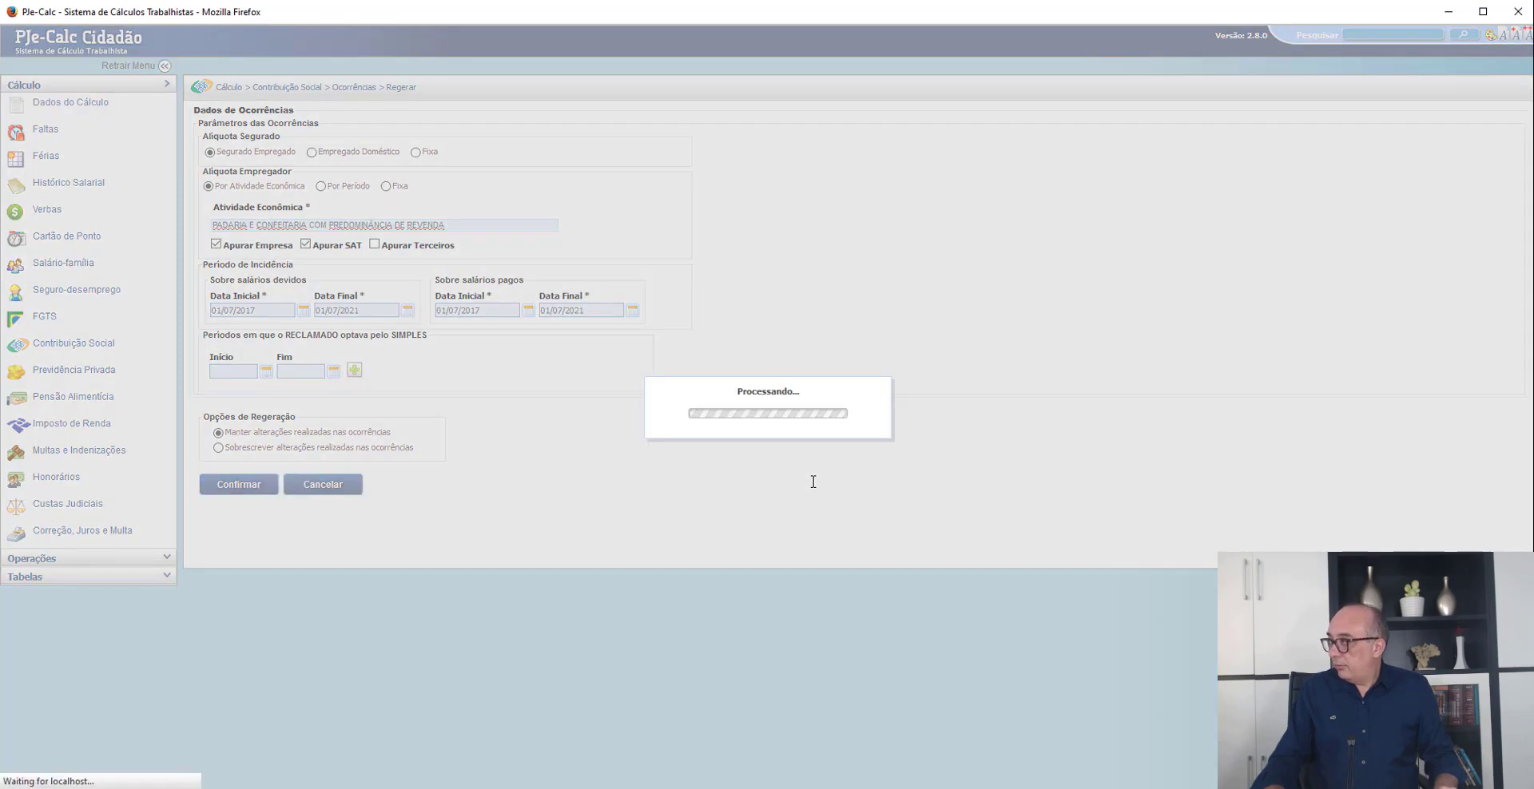
{"action": "scroll", "coordinate": [813, 482], "scroll_direction": "down", "scroll_amount": 12}
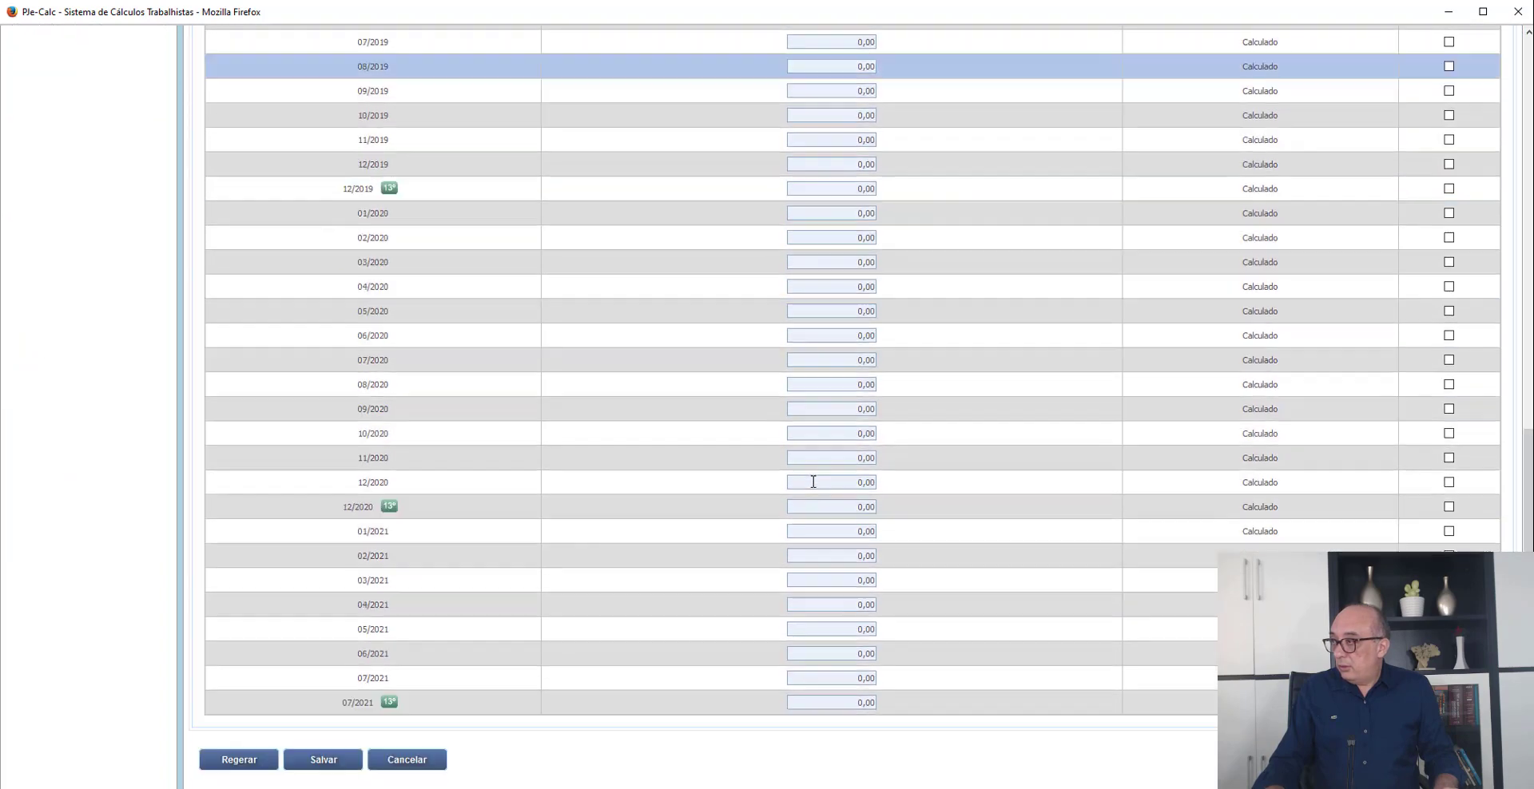
{"action": "key", "text": "Return"}
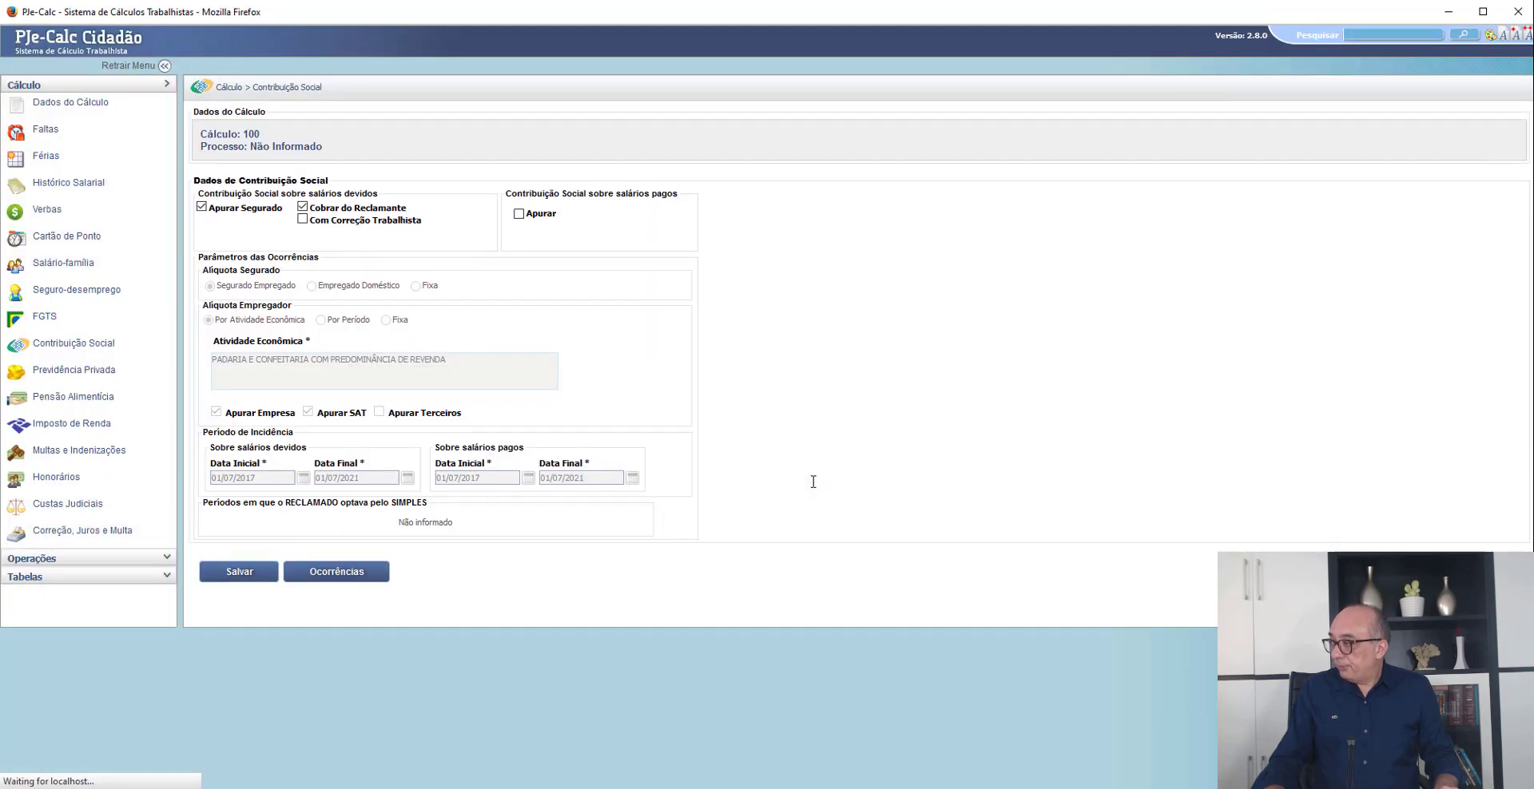
- Open the FGTS parameters and review the Multa option
{"action": "key", "text": "Return"}
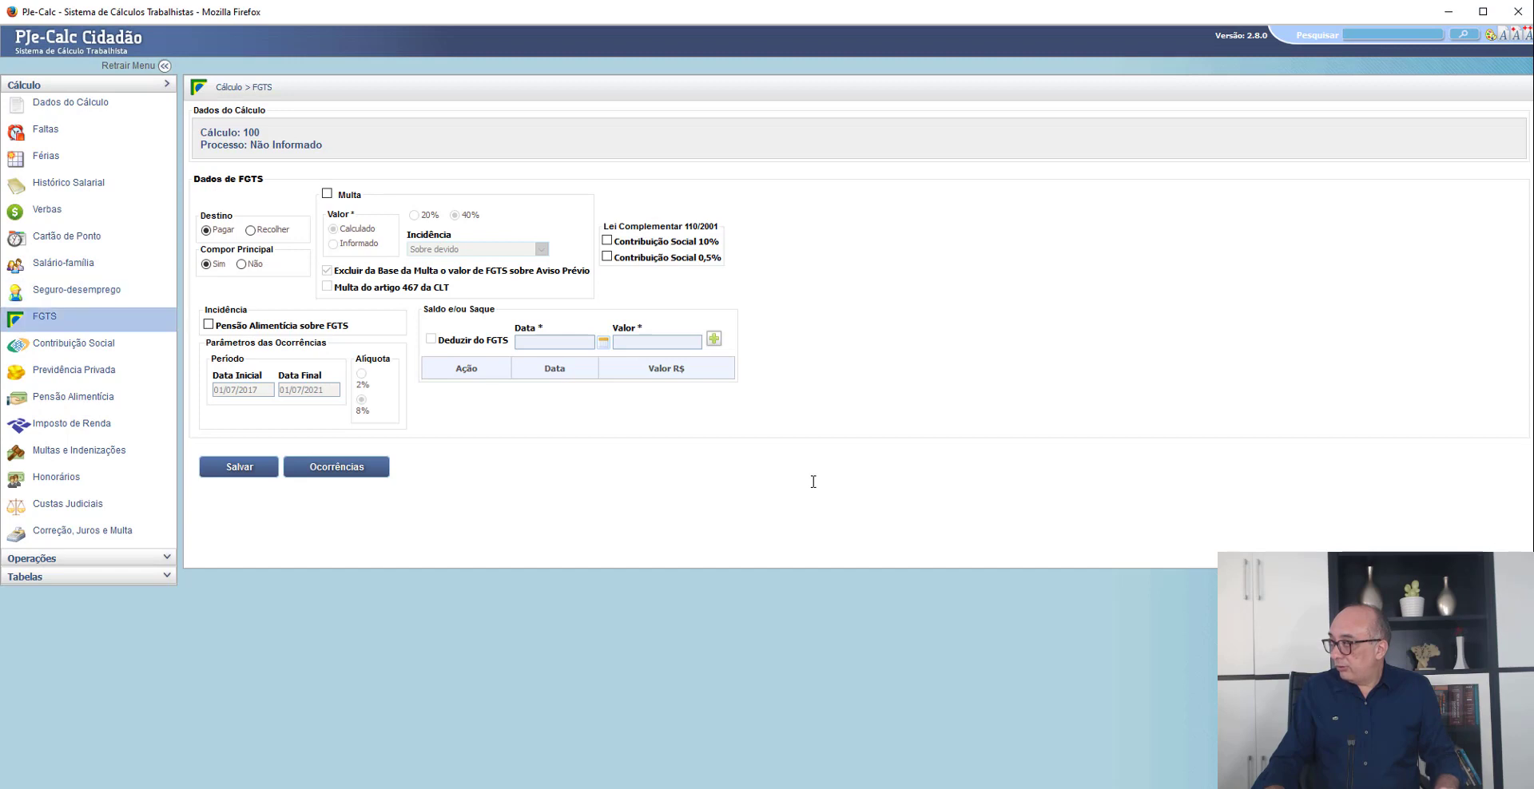
{"action": "key", "text": "Return"}
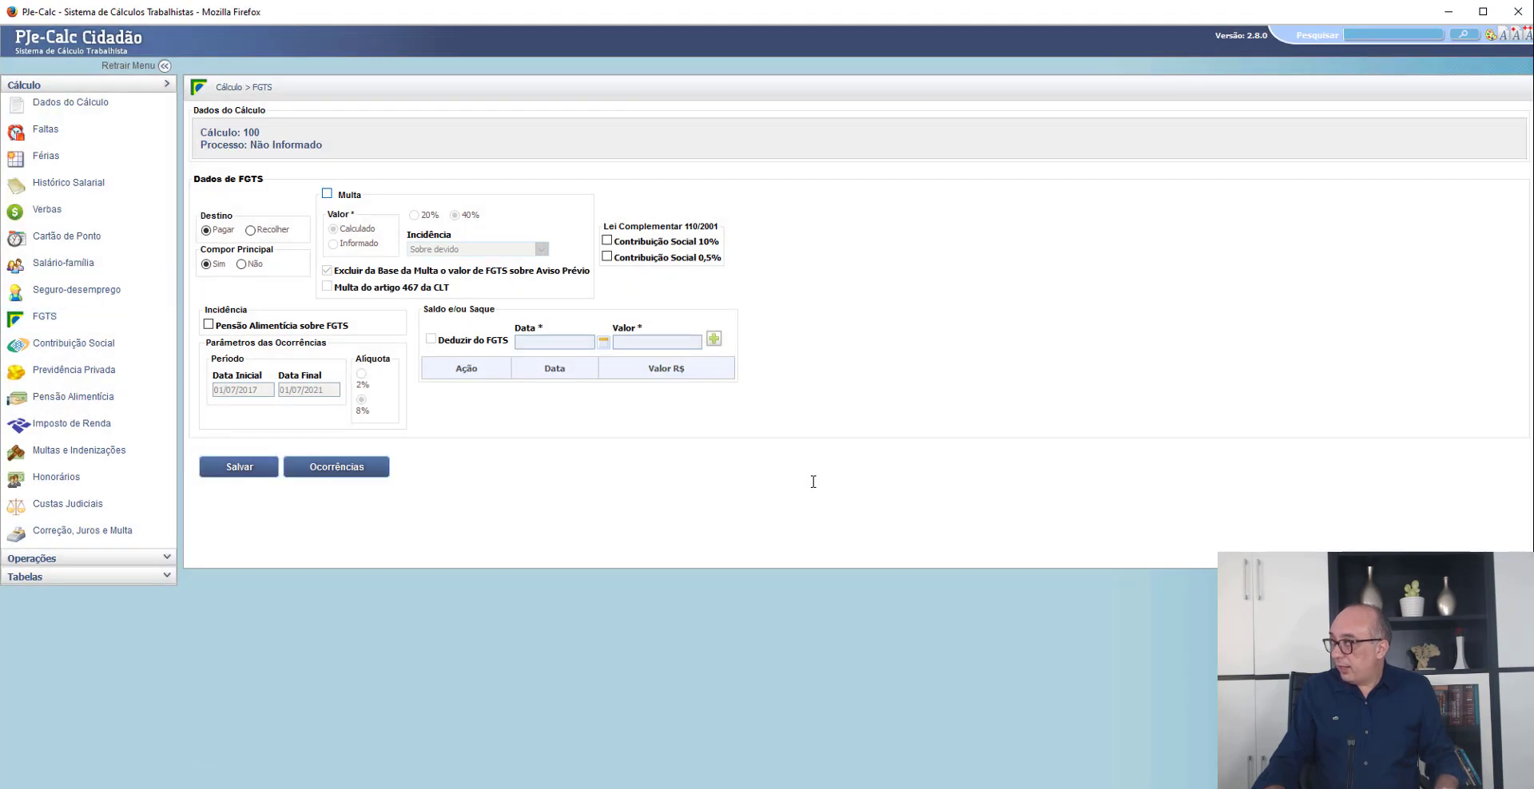
{"action": "key", "text": "space"}
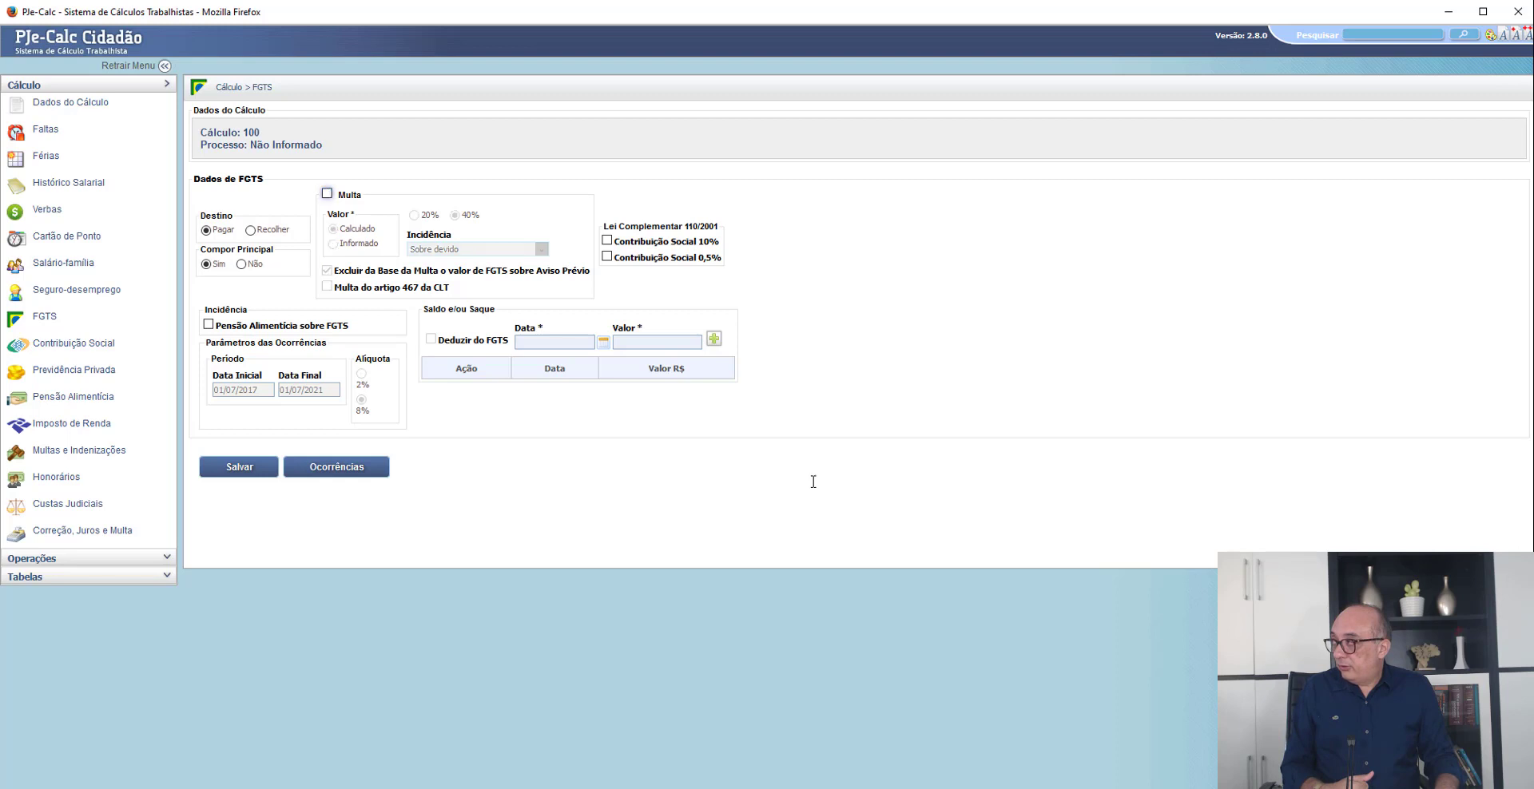
- Enable FGTS incidence on the SALÁRIO PAGO salary history, exclude 07/2021 from it and save
{"action": "left_click", "coordinate": [68, 183]}
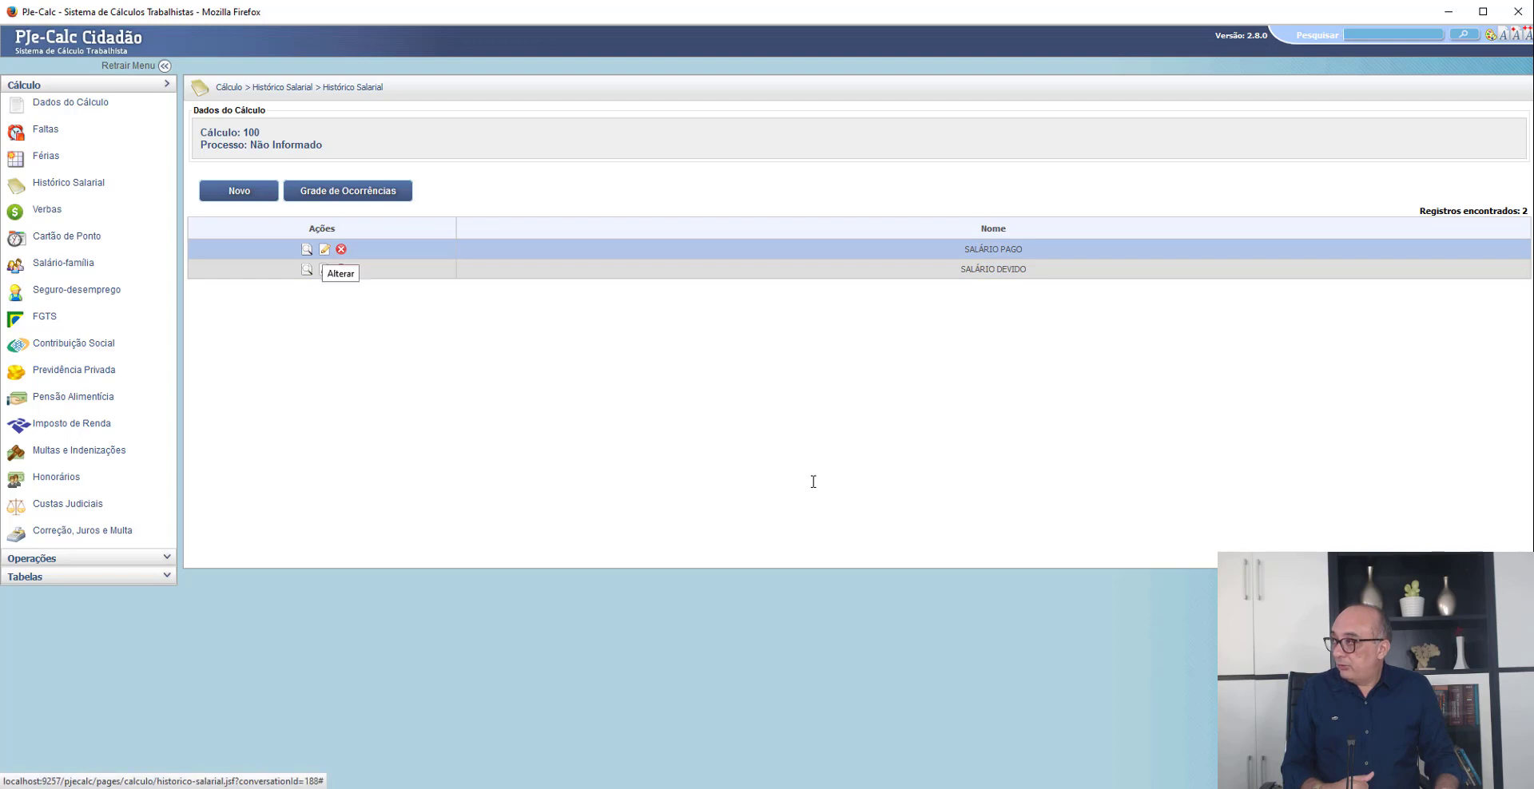
{"action": "left_click", "coordinate": [324, 250]}
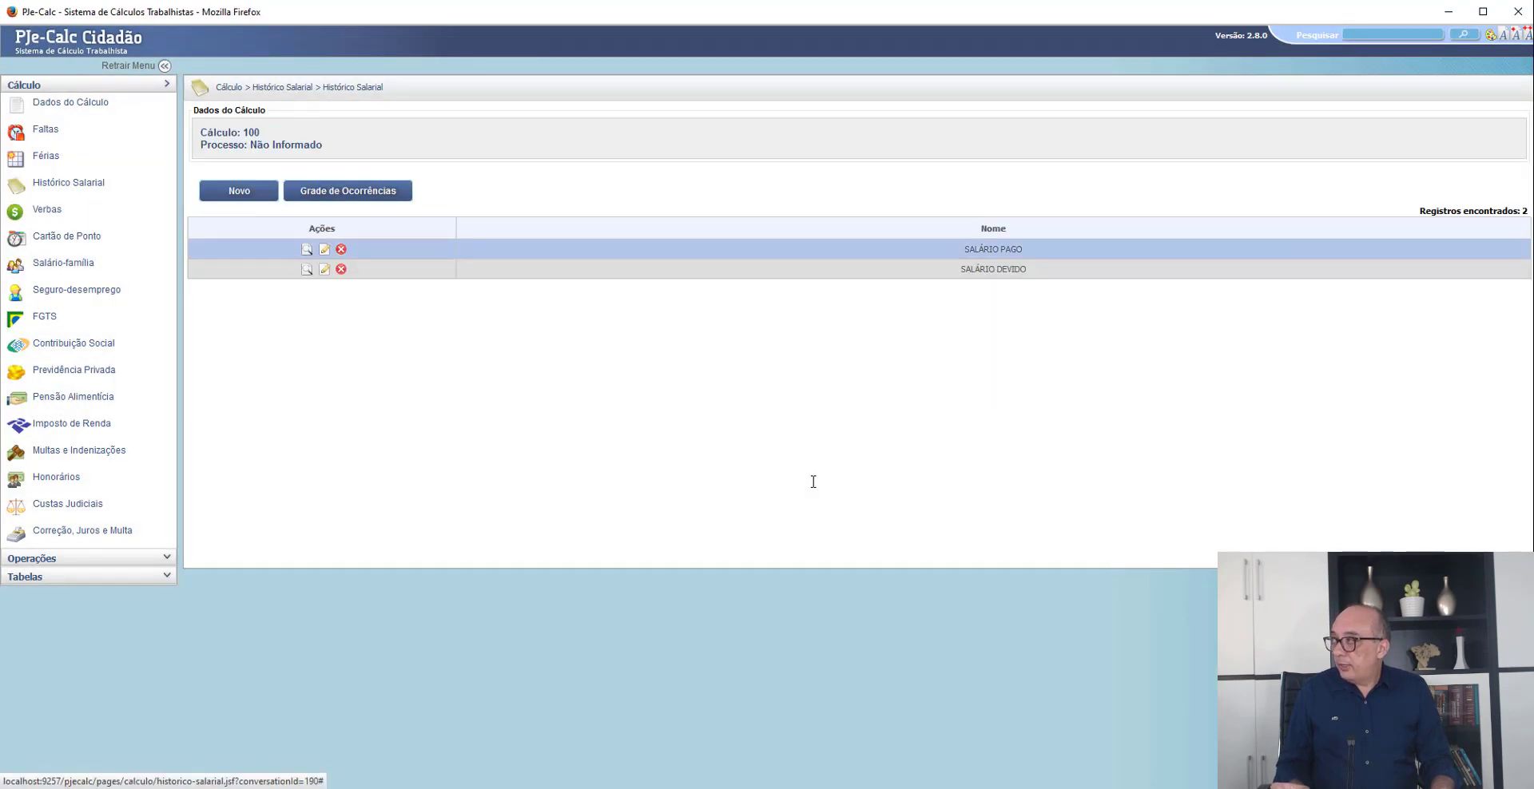
{"action": "scroll", "coordinate": [813, 482], "scroll_direction": "down", "scroll_amount": 3}
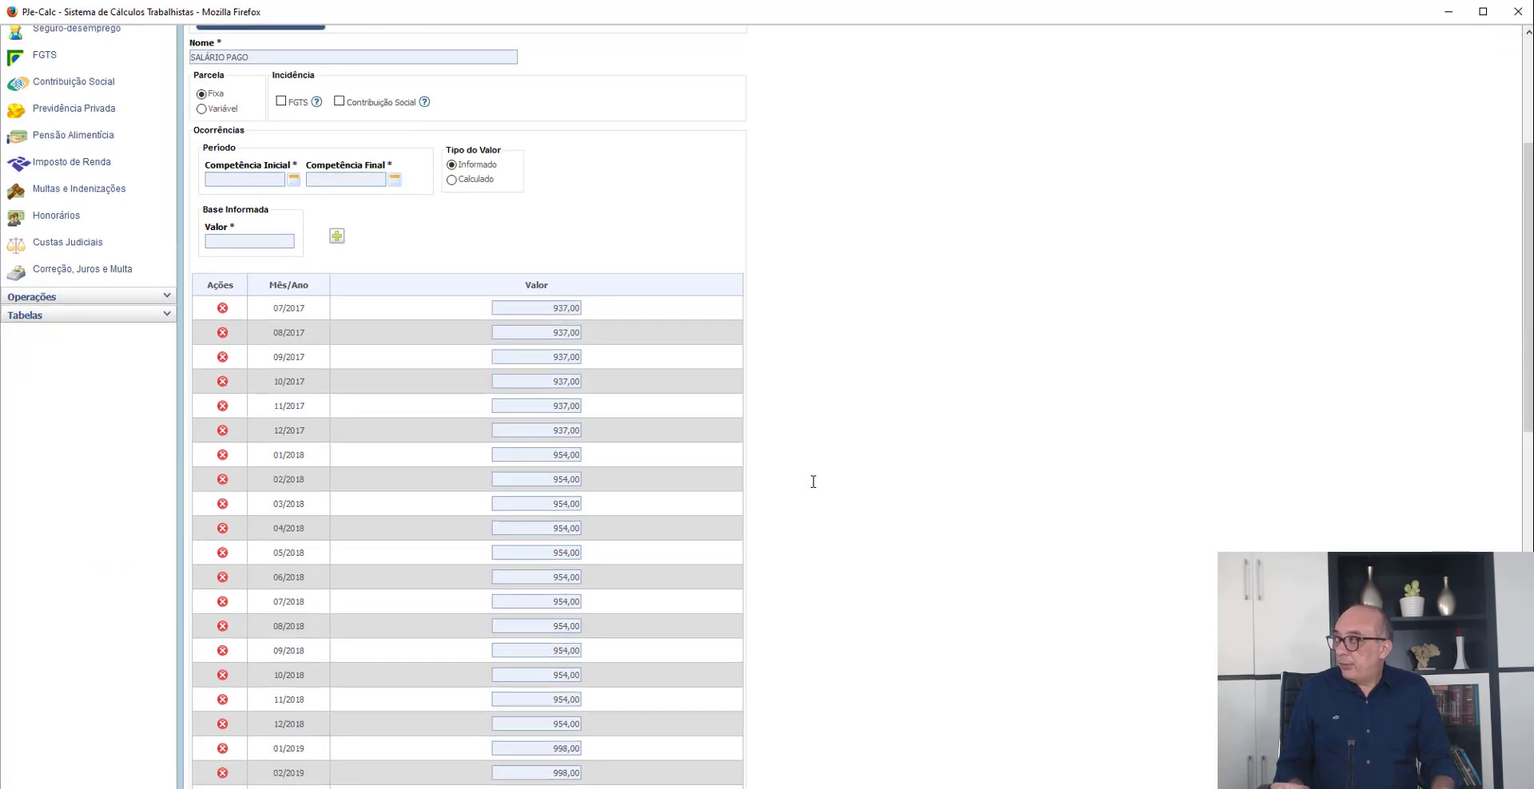
{"action": "scroll", "coordinate": [813, 482], "scroll_direction": "down", "scroll_amount": 9}
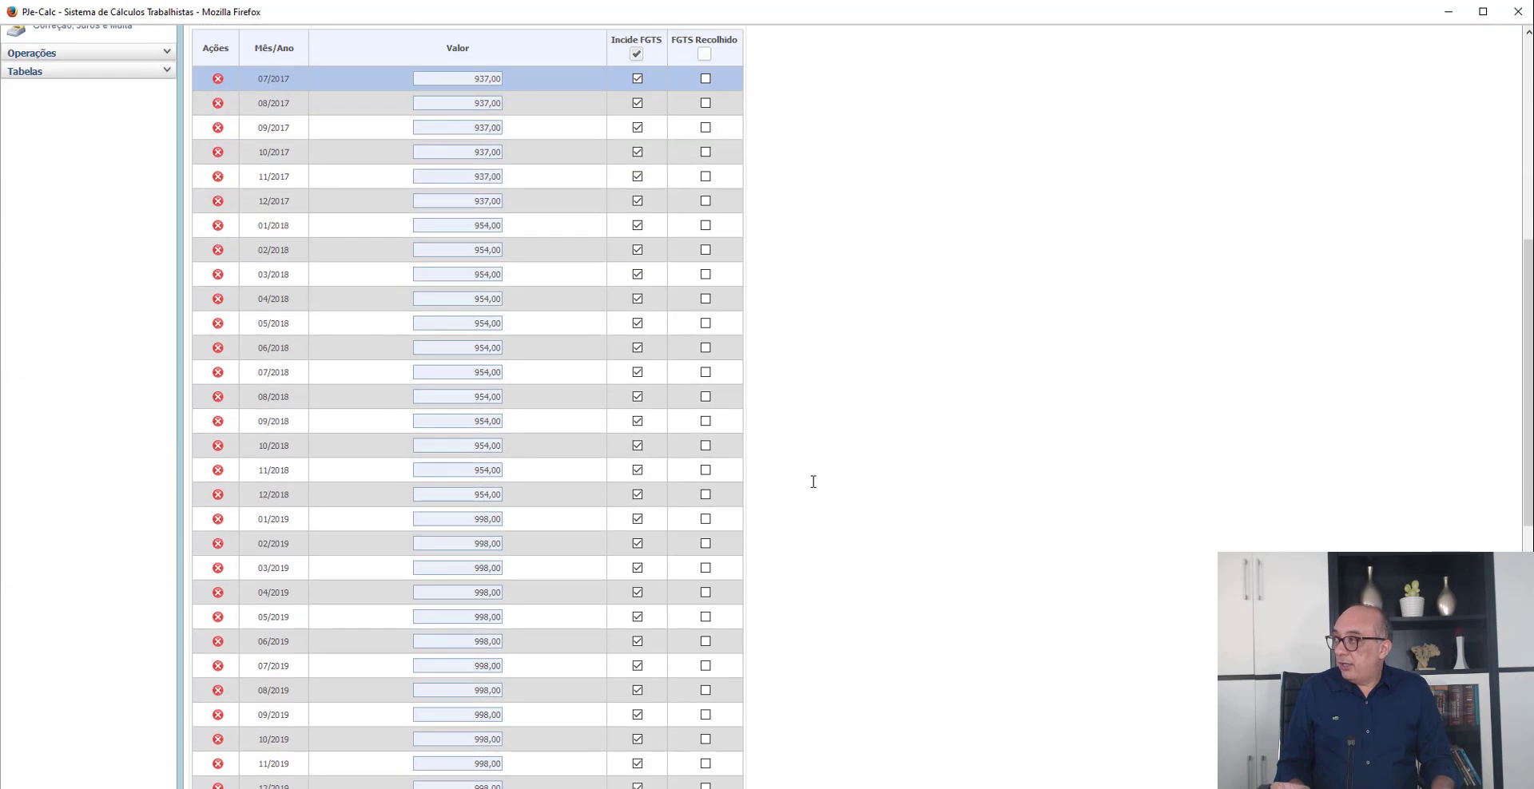
{"action": "scroll", "coordinate": [813, 482], "scroll_direction": "down", "scroll_amount": 2}
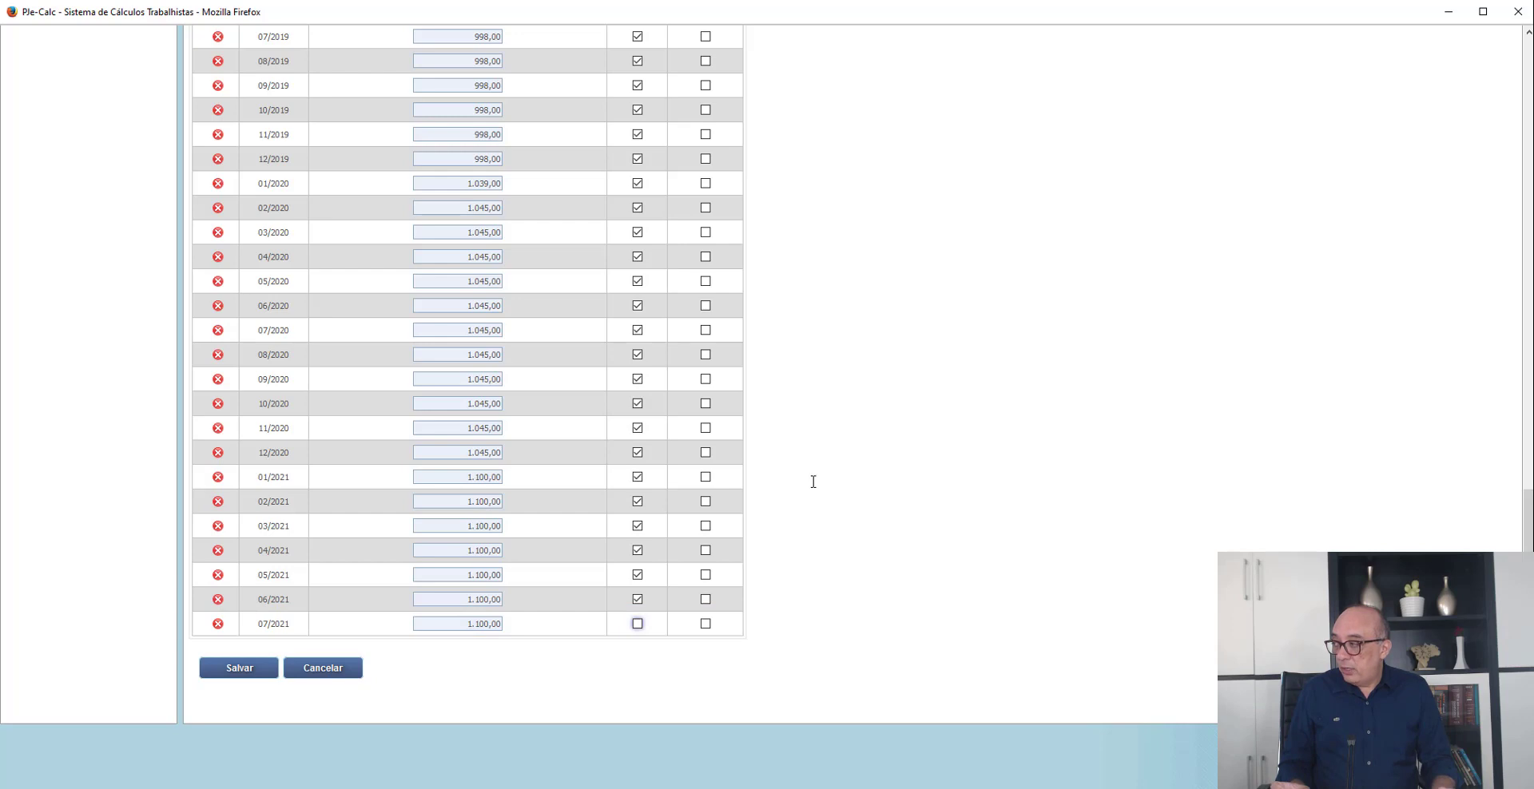
{"action": "key", "text": "Tab"}
{"action": "key", "text": "Tab"}
{"action": "key", "text": "Return"}
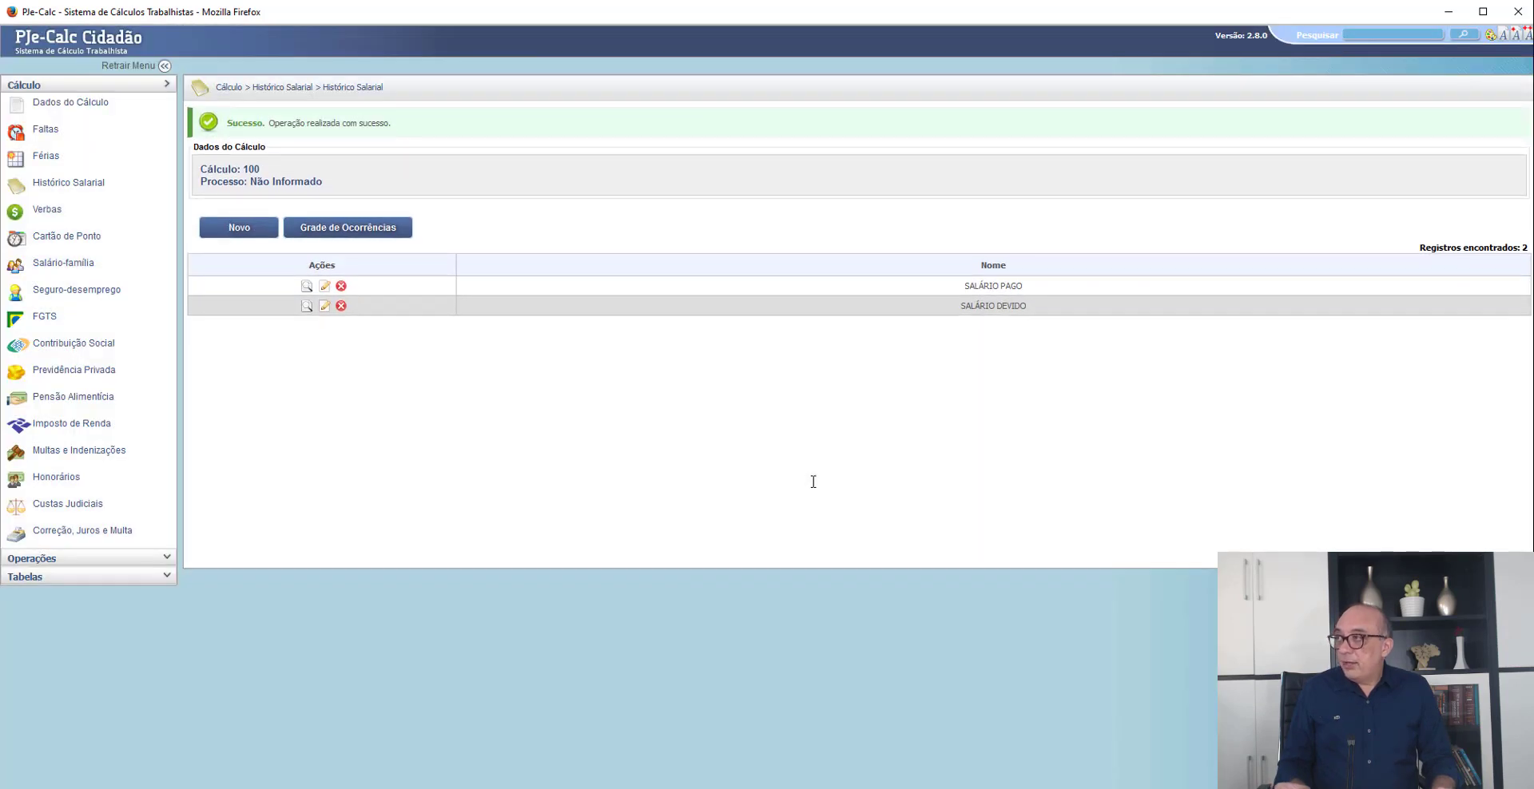
- Check the historical base and paid amounts in the monthly FGTS occurrences
{"action": "left_click", "coordinate": [45, 317]}
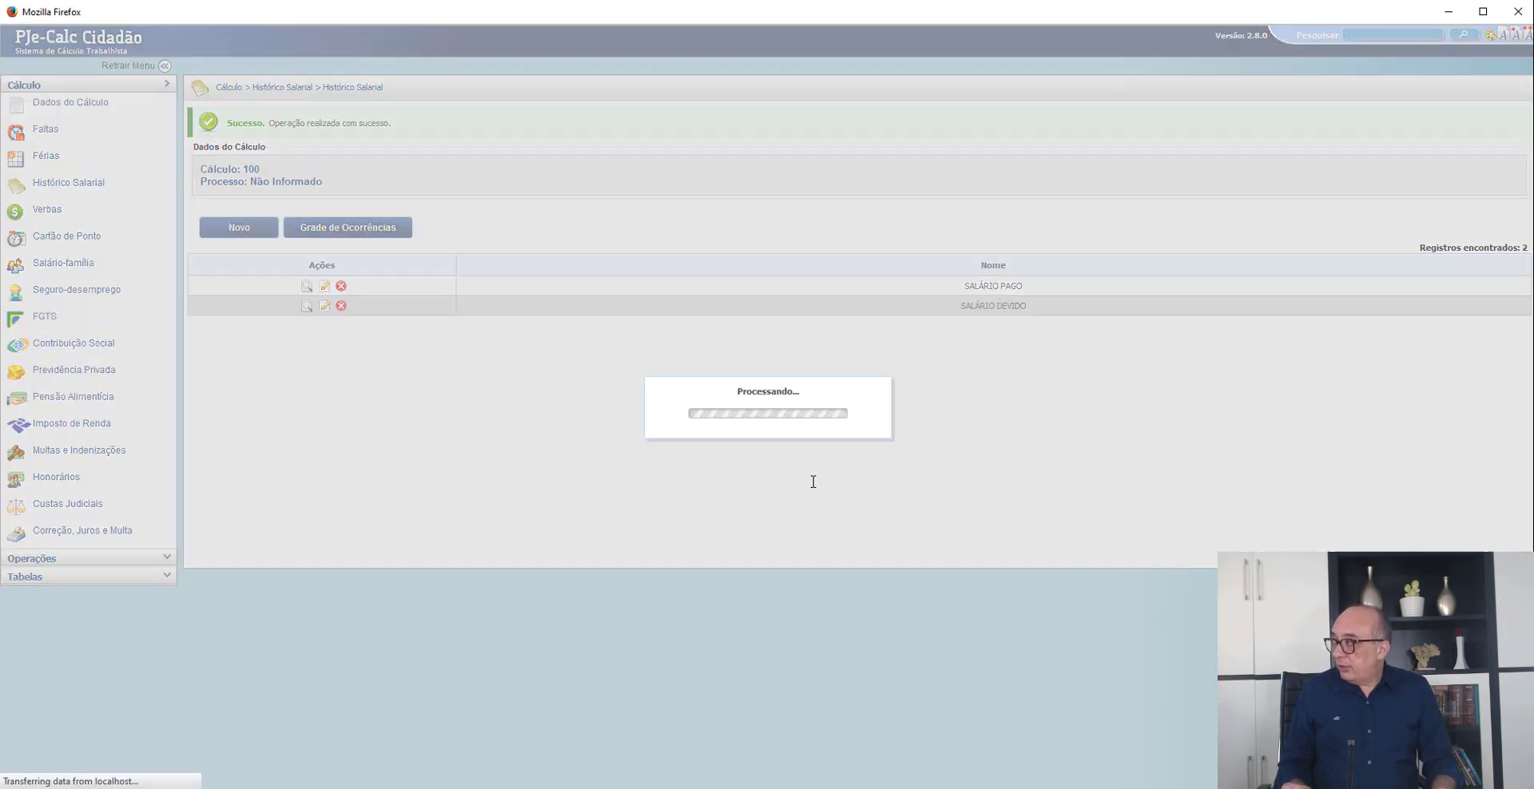
{"action": "left_click", "coordinate": [337, 467]}
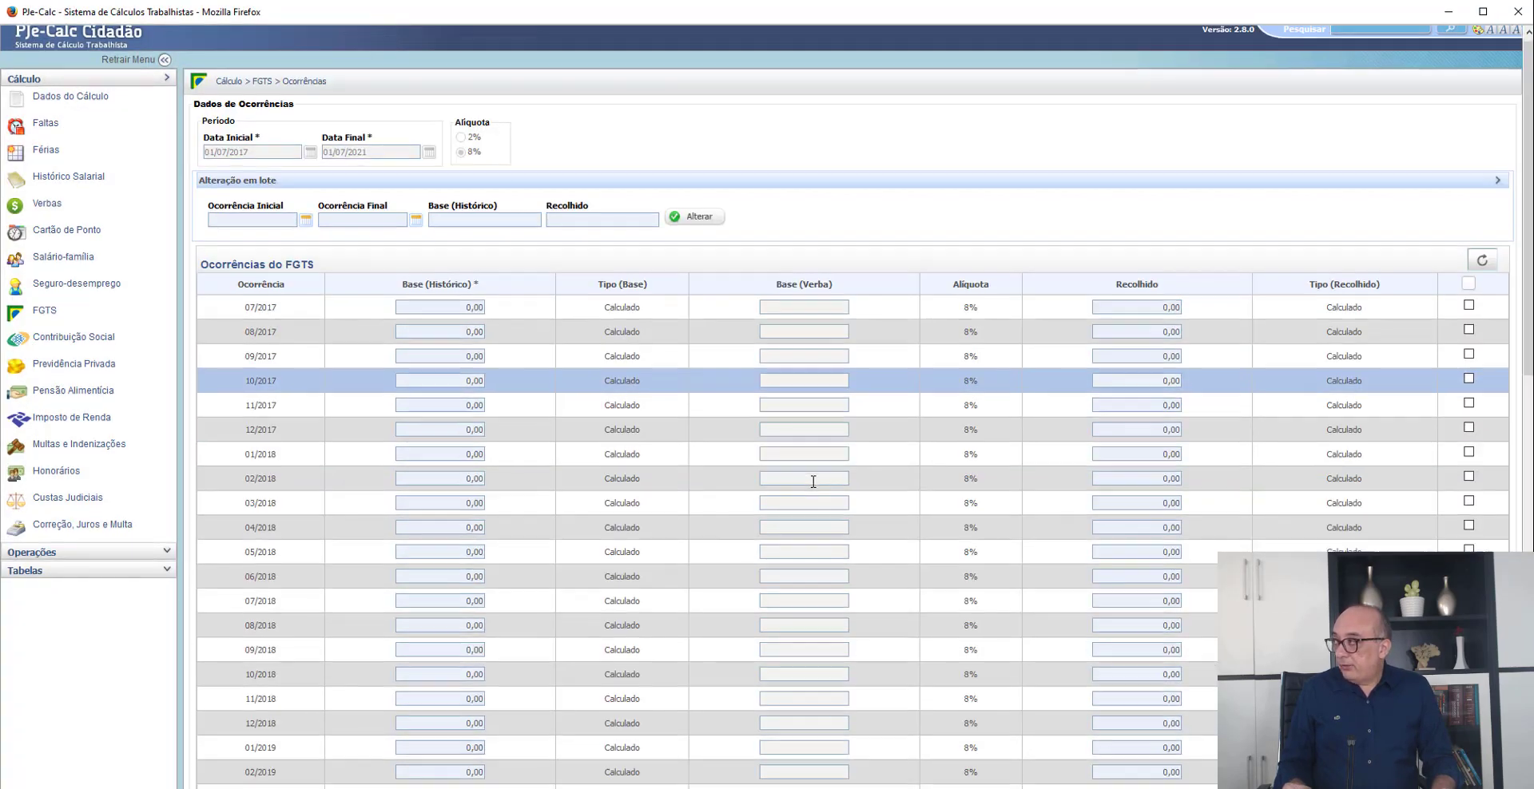
{"action": "scroll", "coordinate": [813, 482], "scroll_direction": "down", "scroll_amount": 10}
{"action": "scroll", "coordinate": [813, 482], "scroll_direction": "up", "scroll_amount": 5}
{"action": "scroll", "coordinate": [813, 481], "scroll_direction": "up", "scroll_amount": 5}
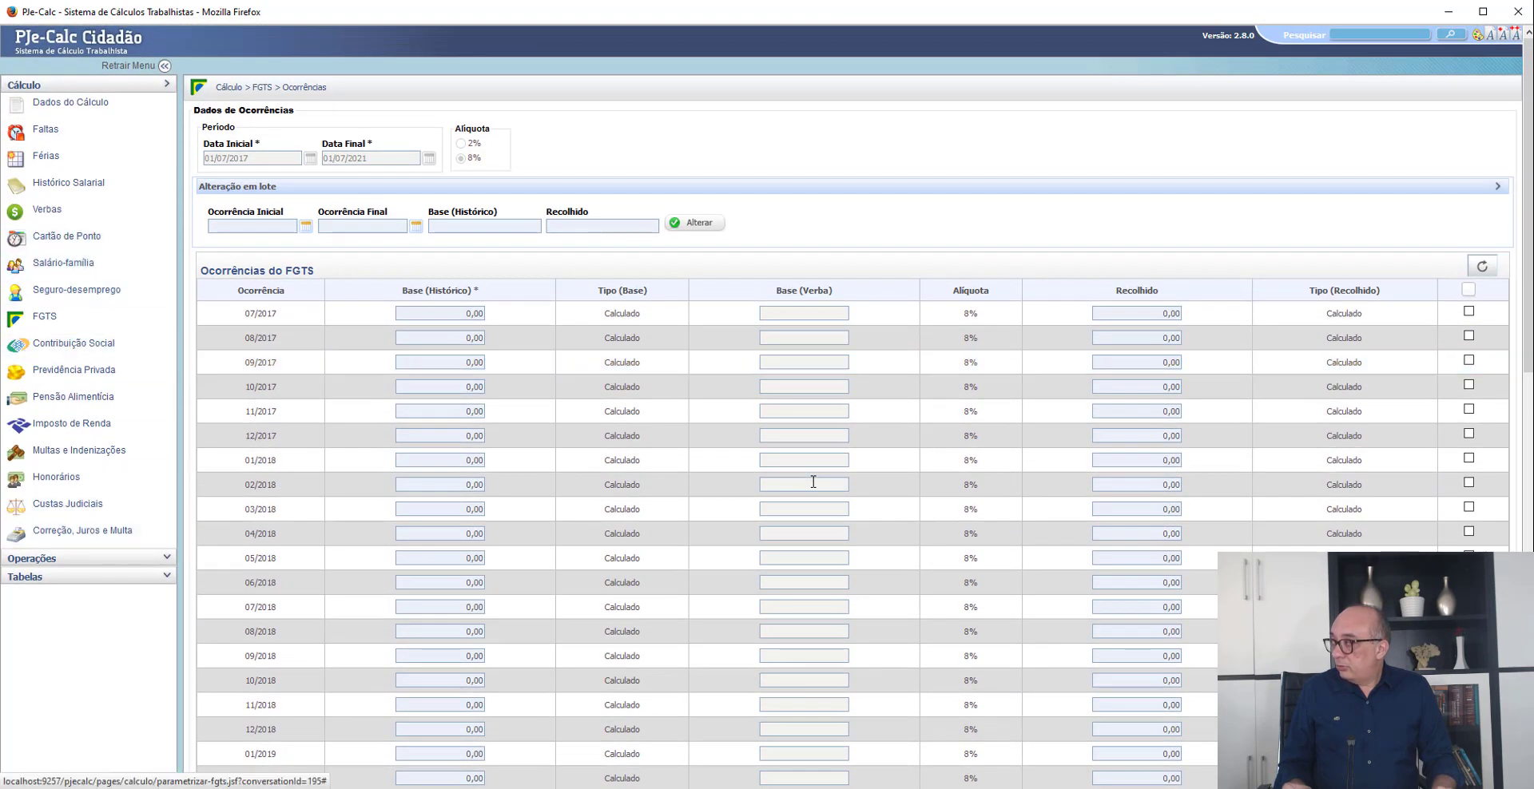
- Liquidate the calculation and return to the FGTS parameters
{"action": "left_click", "coordinate": [32, 559]}
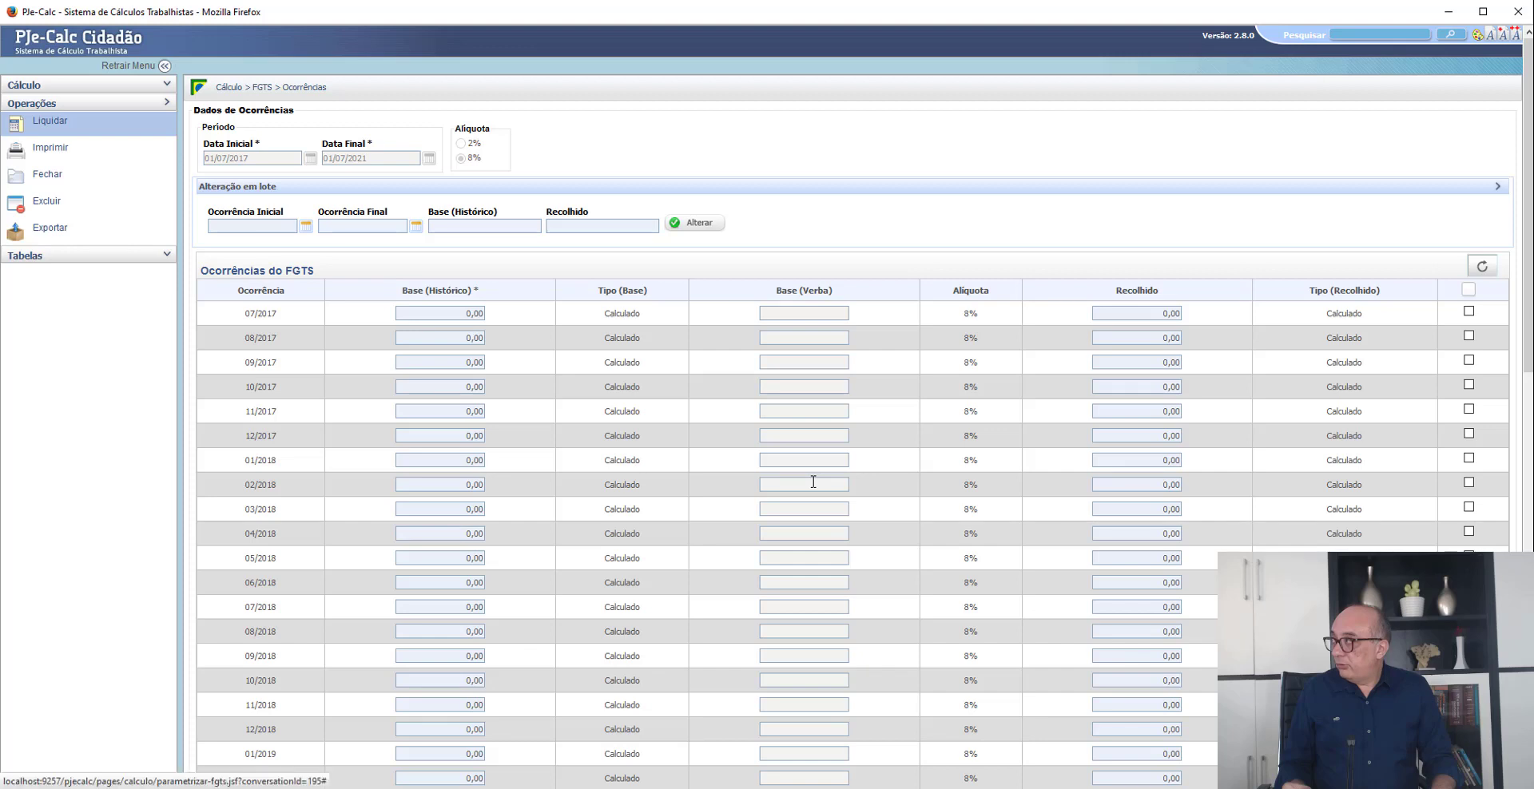
{"action": "left_click", "coordinate": [50, 121]}
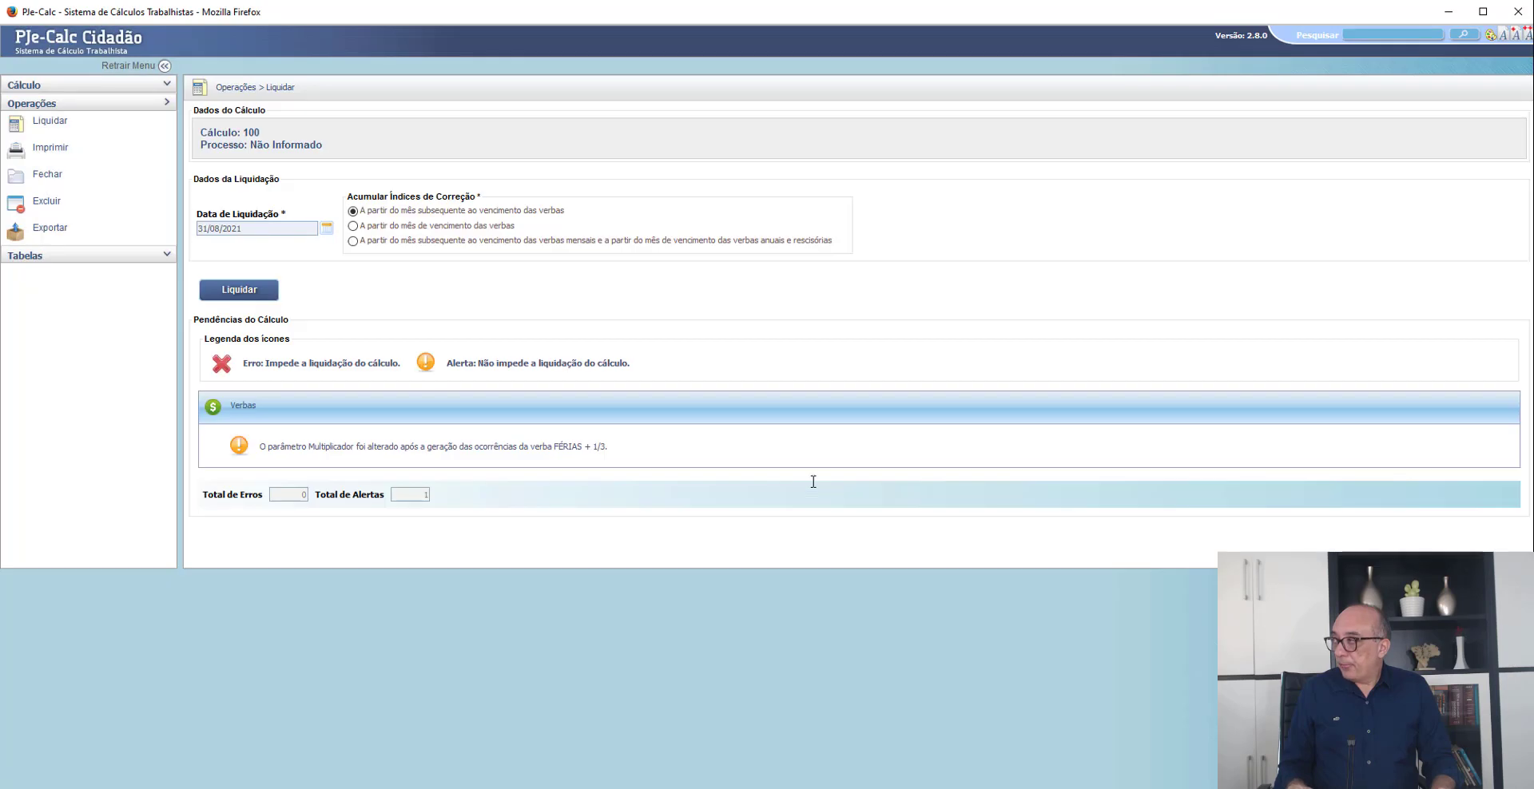
{"action": "left_click", "coordinate": [239, 289]}
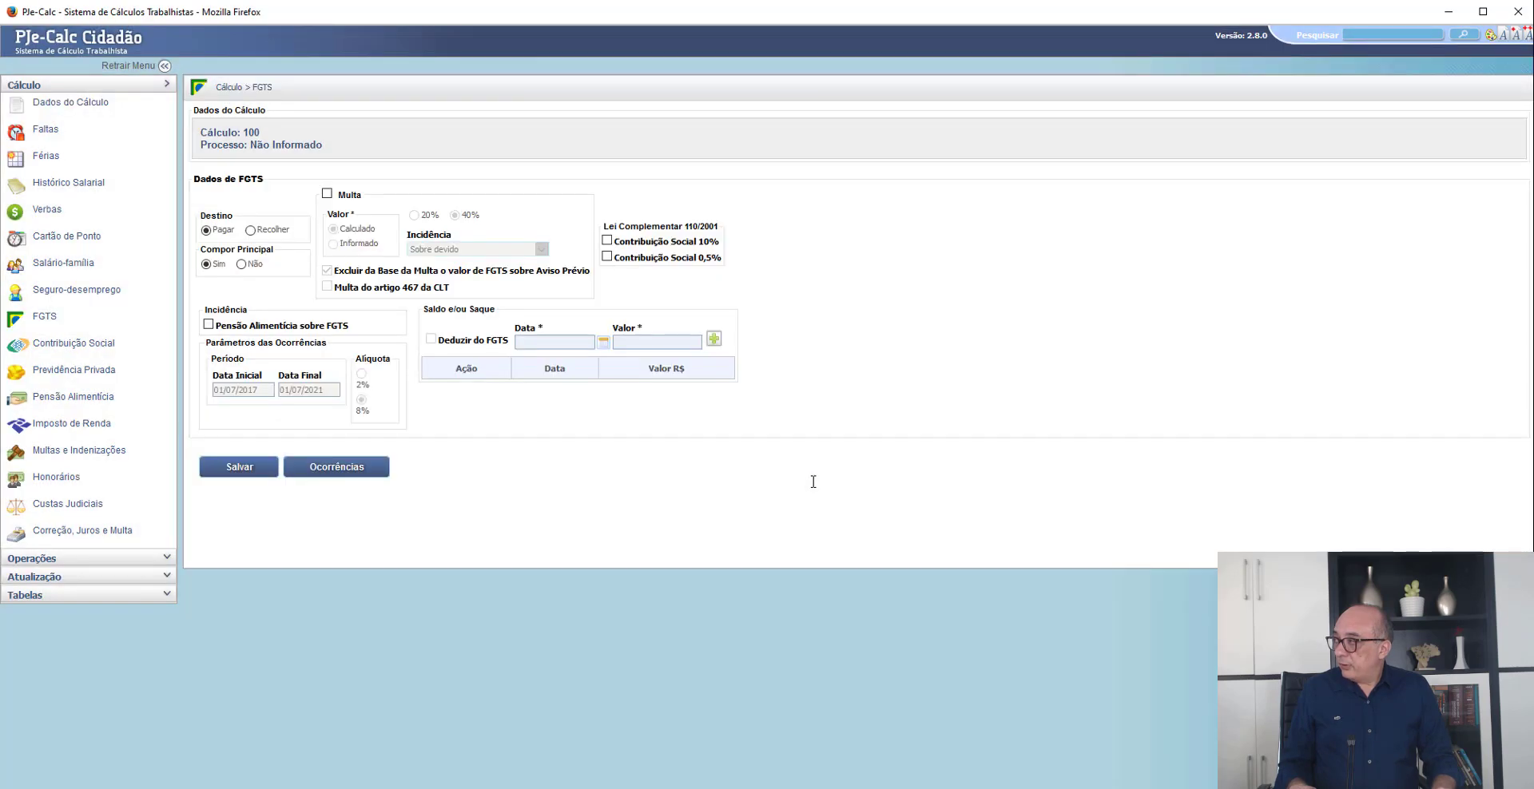
- Reopen the FGTS occurrences and open the 12/2017 Base (Histórico) value for editing
{"action": "left_click", "coordinate": [336, 468]}
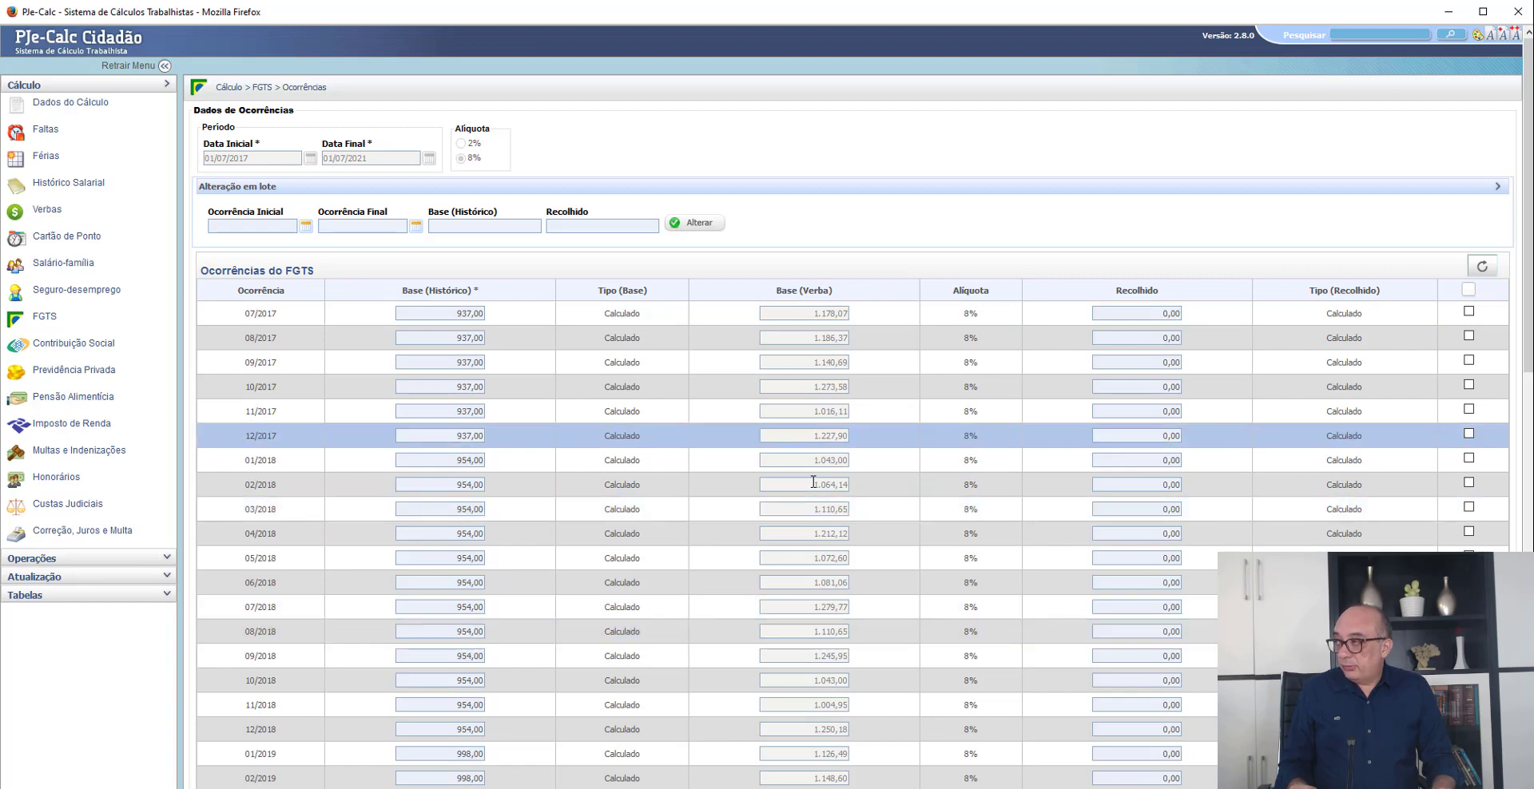
{"action": "scroll", "coordinate": [813, 482], "scroll_direction": "down", "scroll_amount": 1}
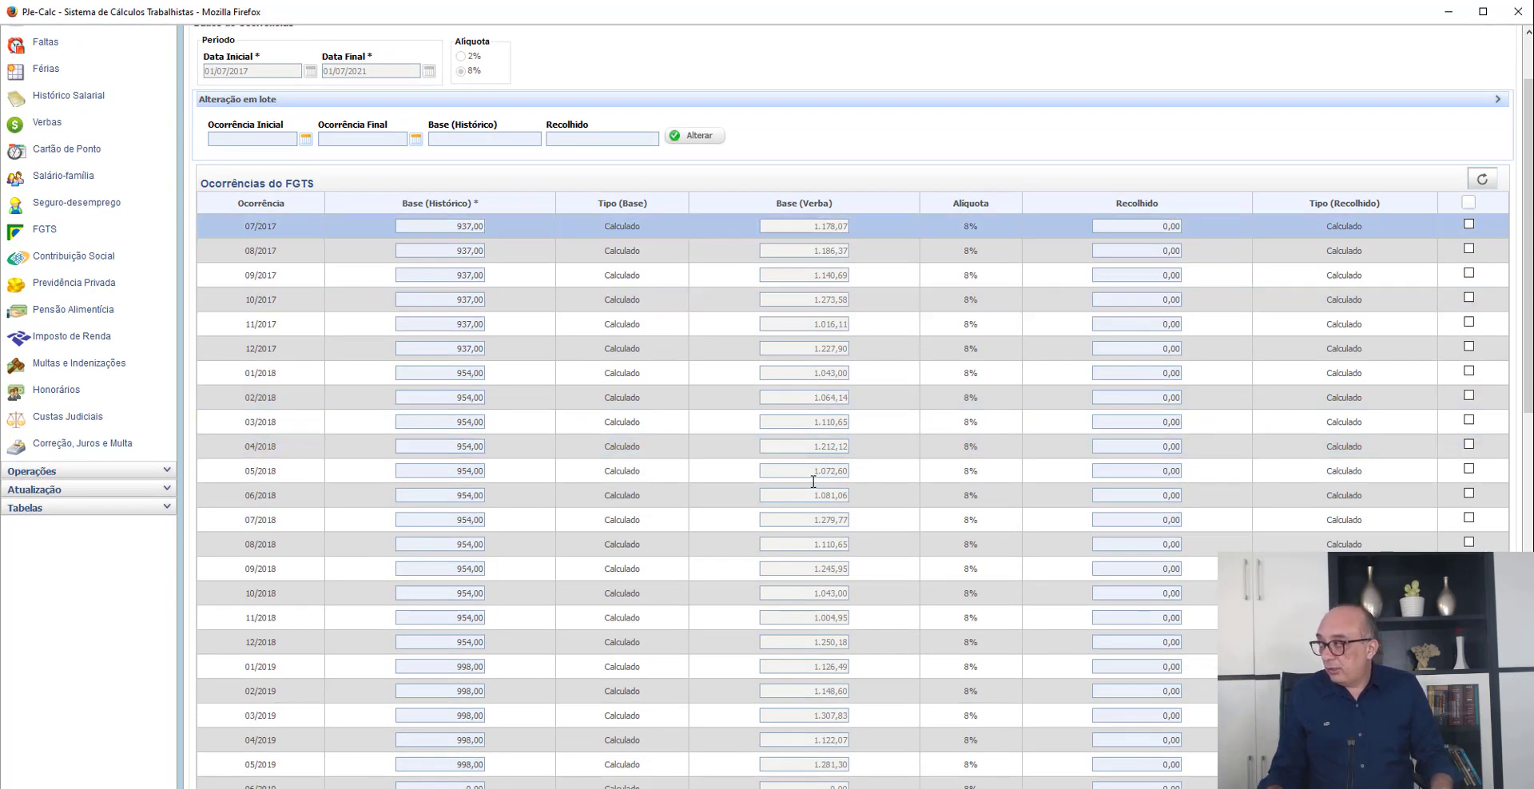
{"action": "left_click", "coordinate": [467, 349]}
{"action": "double_click", "coordinate": [467, 349]}
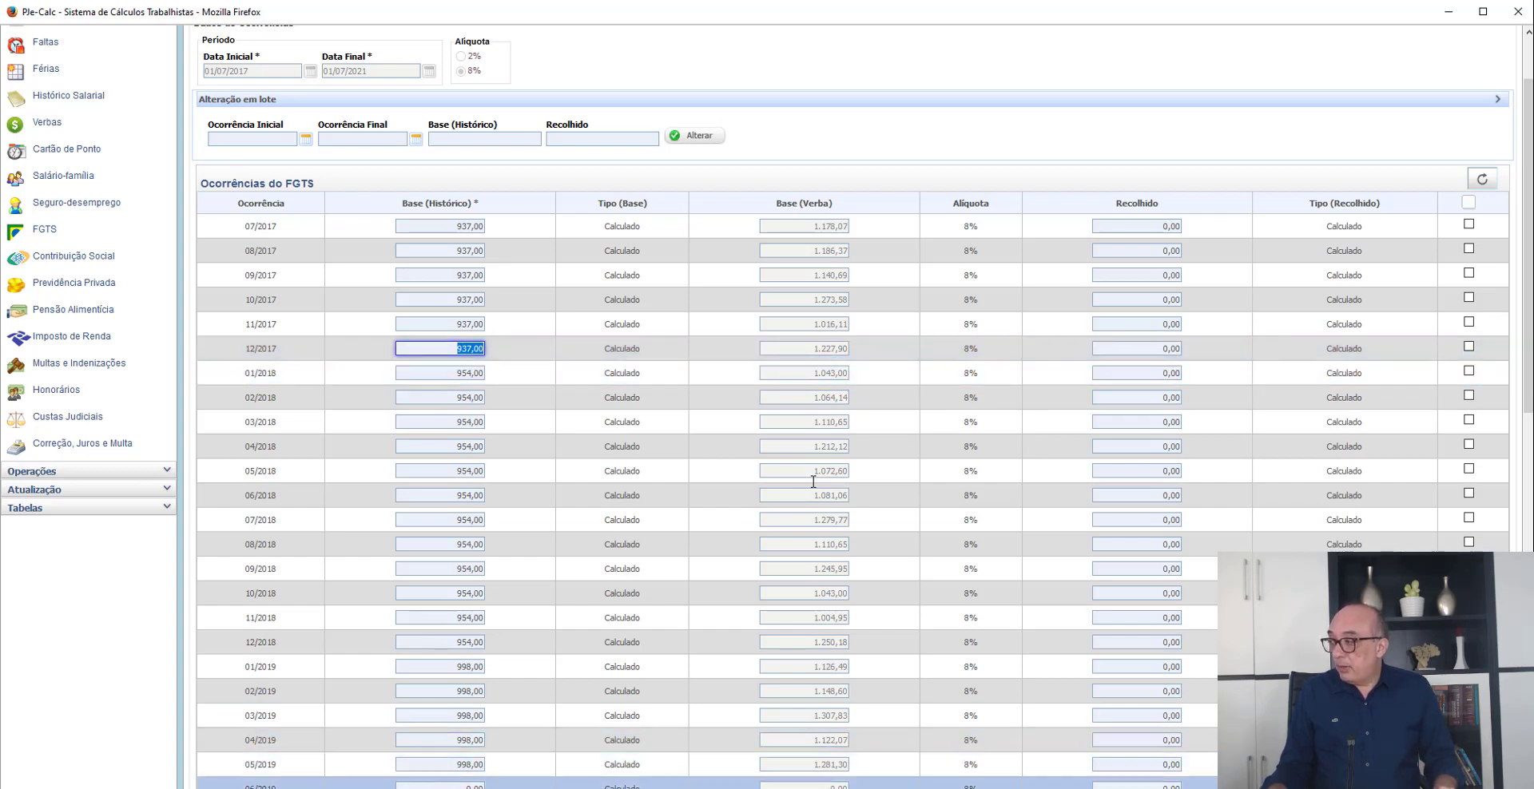
- Switch to the Windows Calculator and compute the 12/2017 base as 937 ÷ 12 × 6 + 937
{"action": "key", "text": "XF86Calculator"}
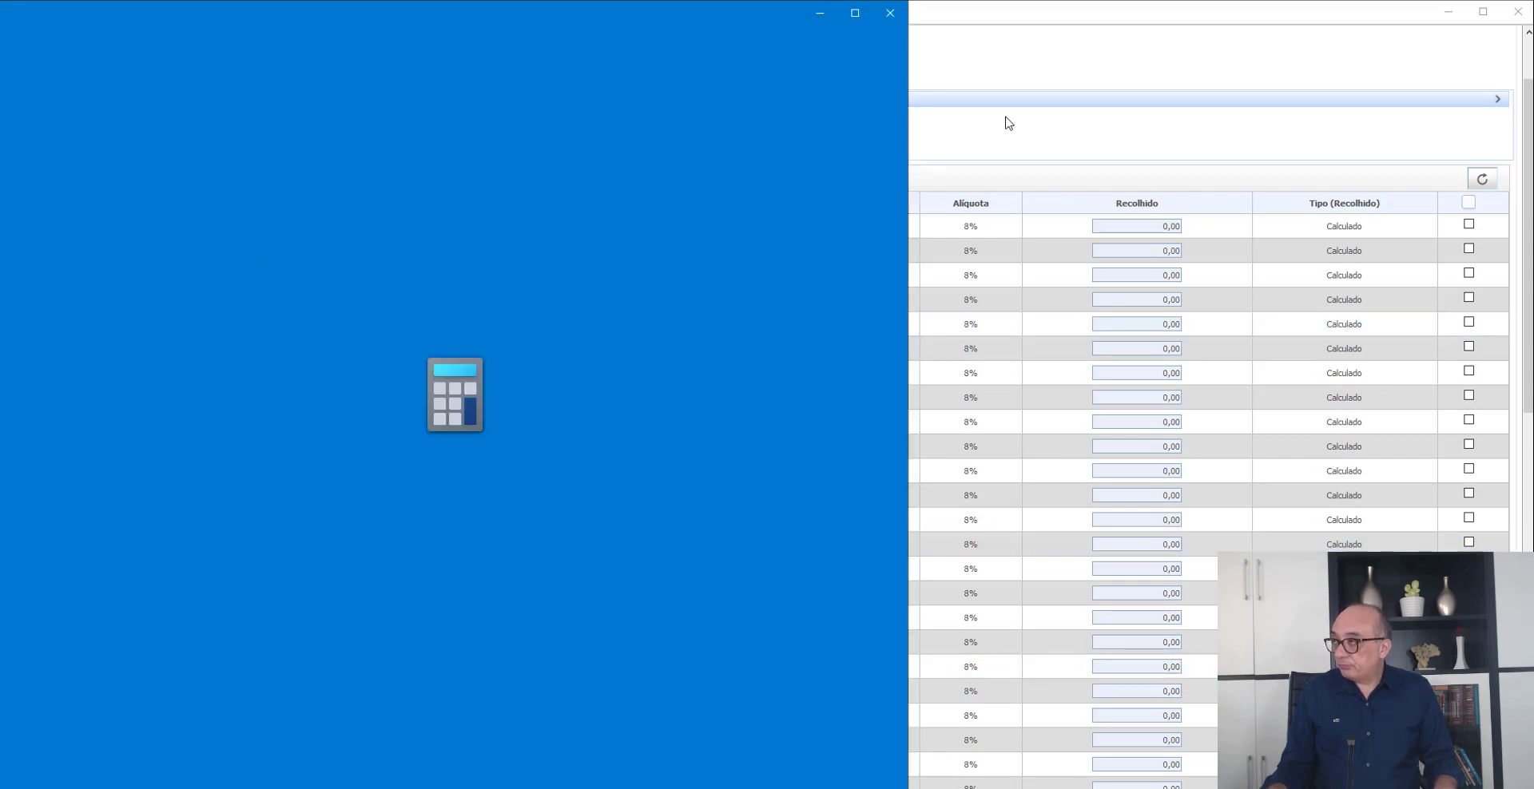
{"action": "left_click", "coordinate": [1009, 124]}
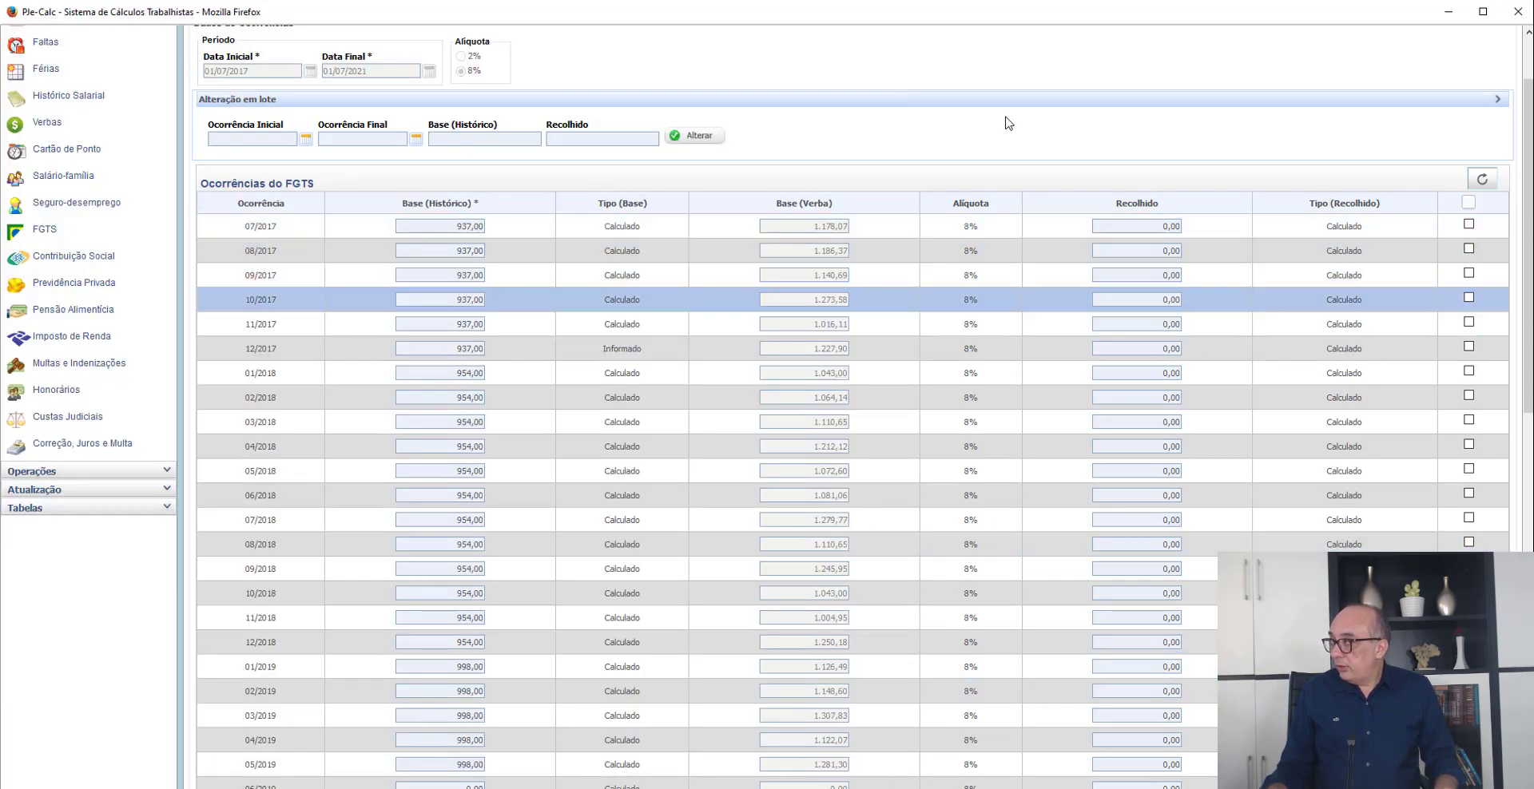
{"action": "key", "text": "alt+Tab"}
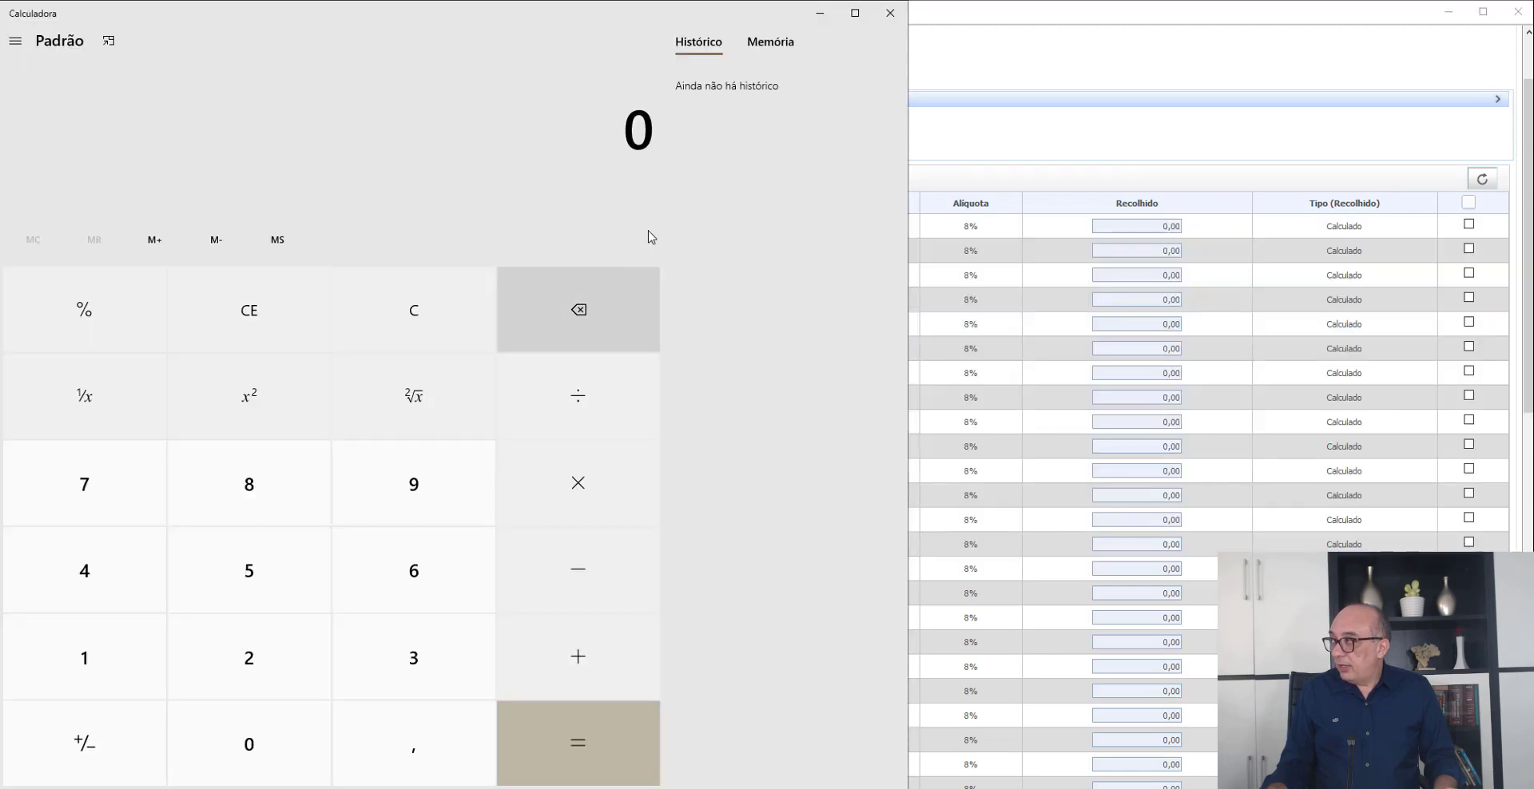
{"action": "type", "text": "937 + 12"}
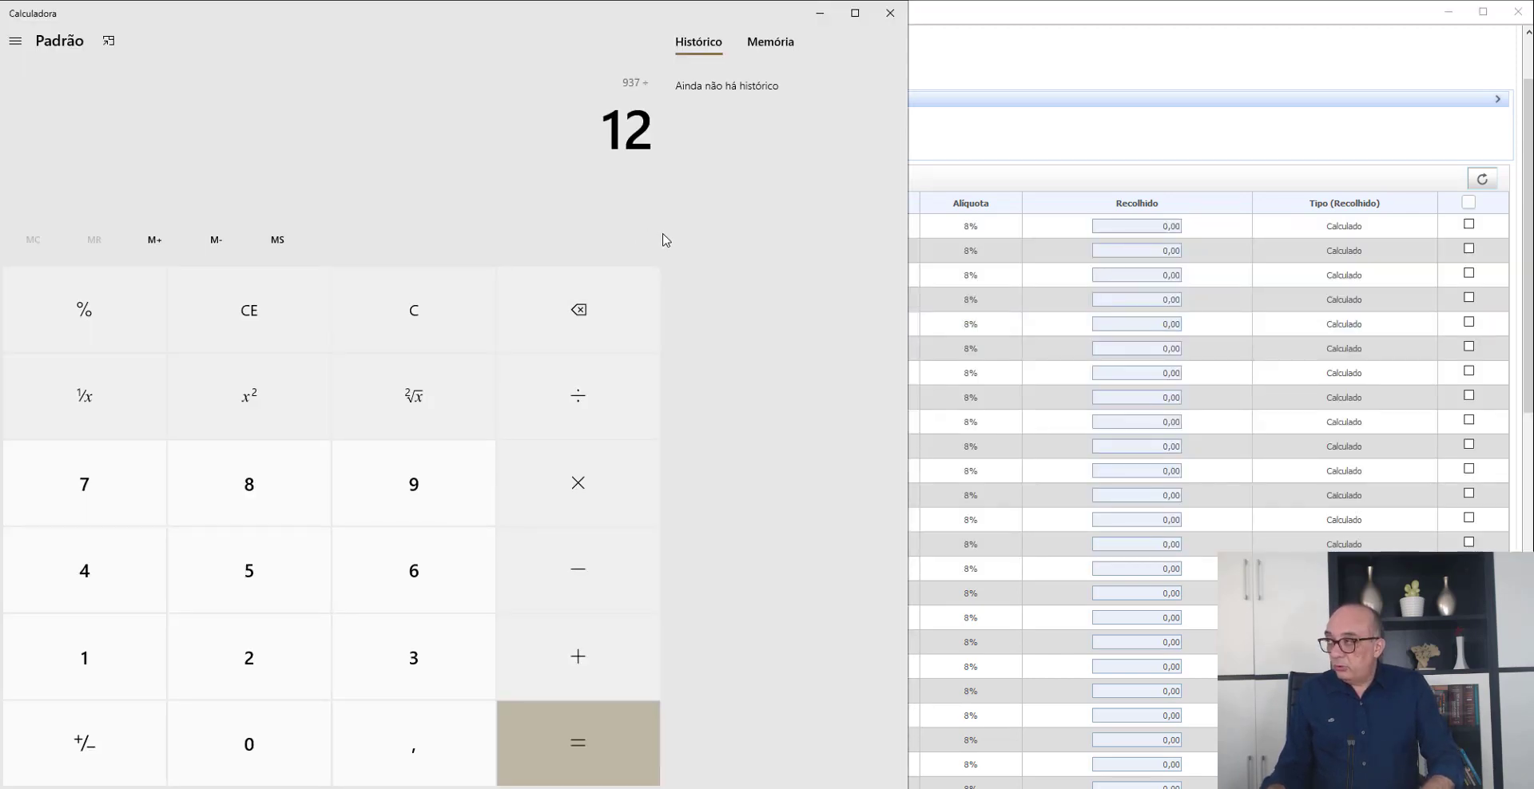
{"action": "key", "text": "Return"}
{"action": "type", "text": "*6"}
{"action": "key", "text": "Return"}
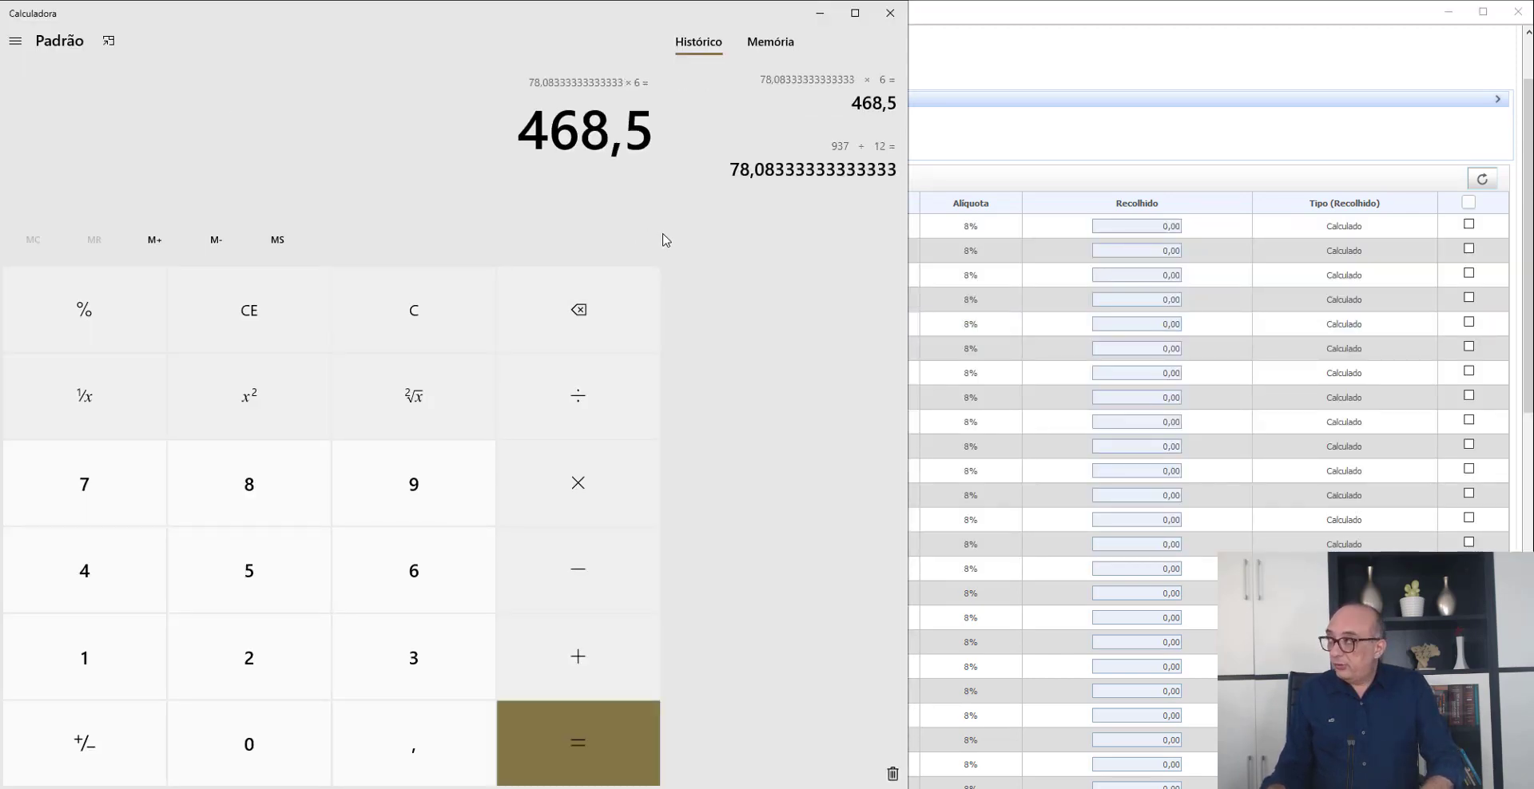
{"action": "type", "text": "+937"}
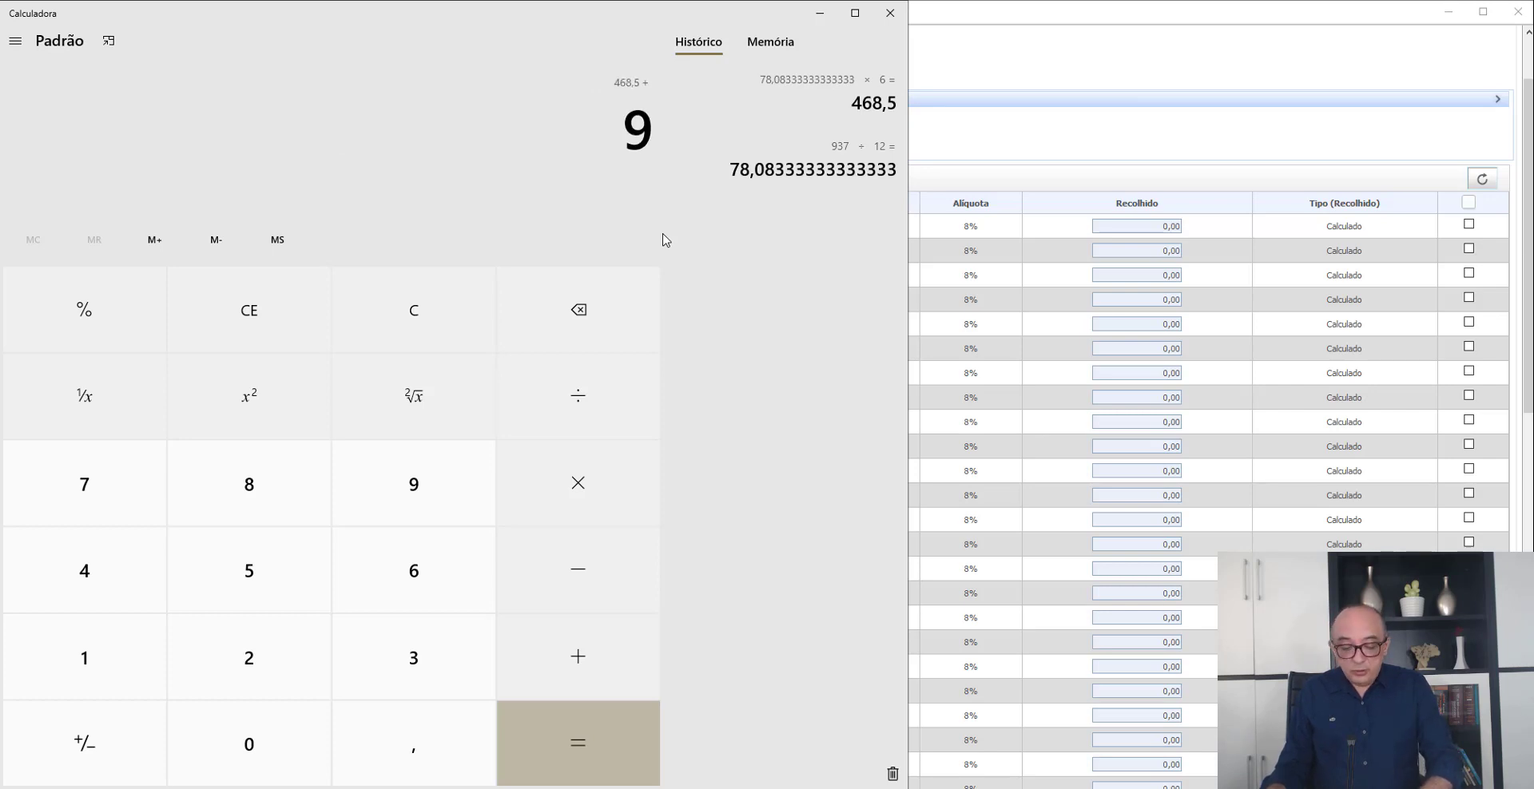
{"action": "key", "text": "Return"}
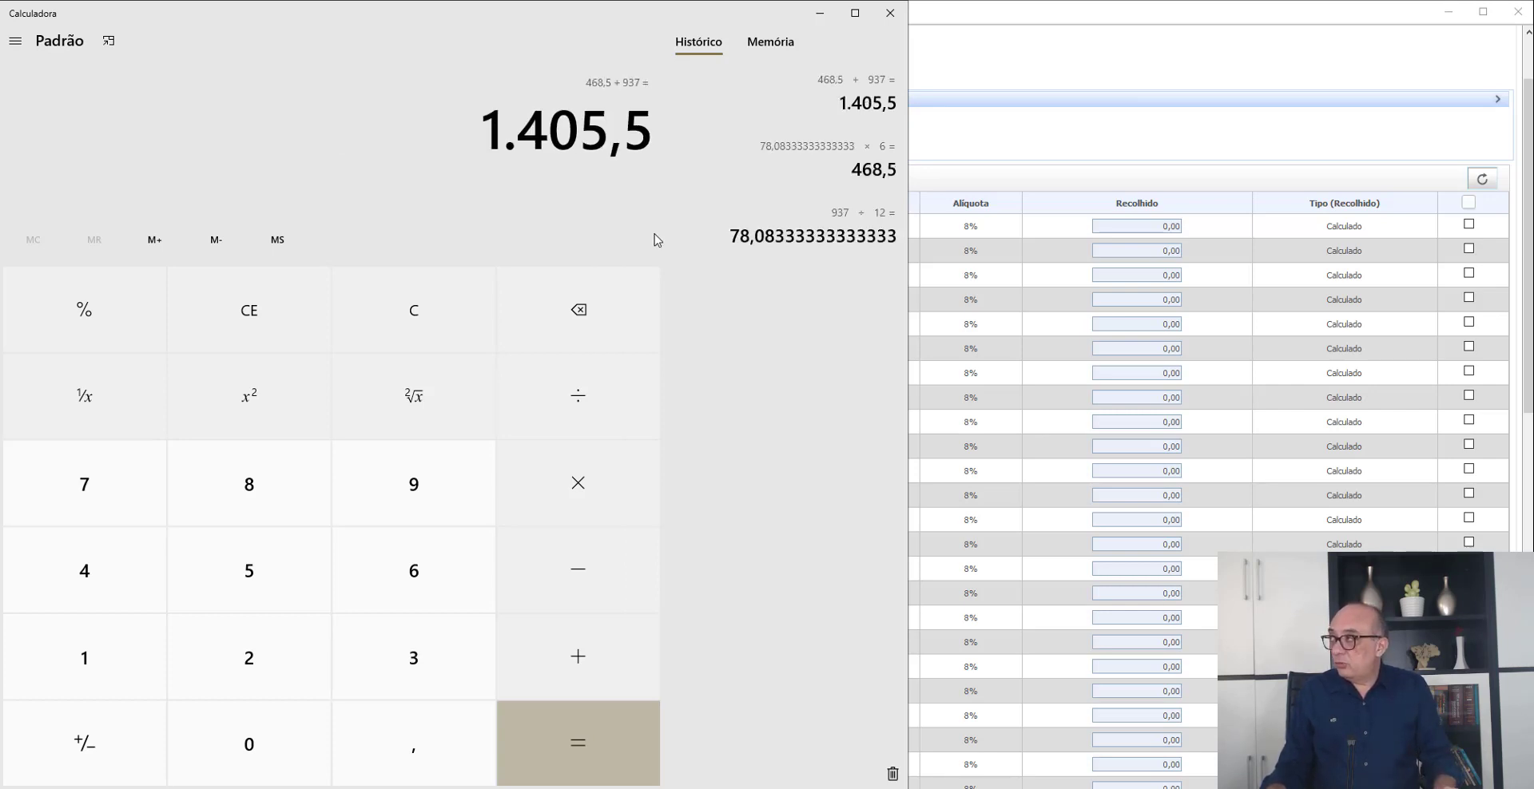
- Switch back to PJe-Calc and set the 12/2017 Base (Histórico) of the FGTS occurrences to 1.405,50
{"action": "key", "text": "alt+Tab"}
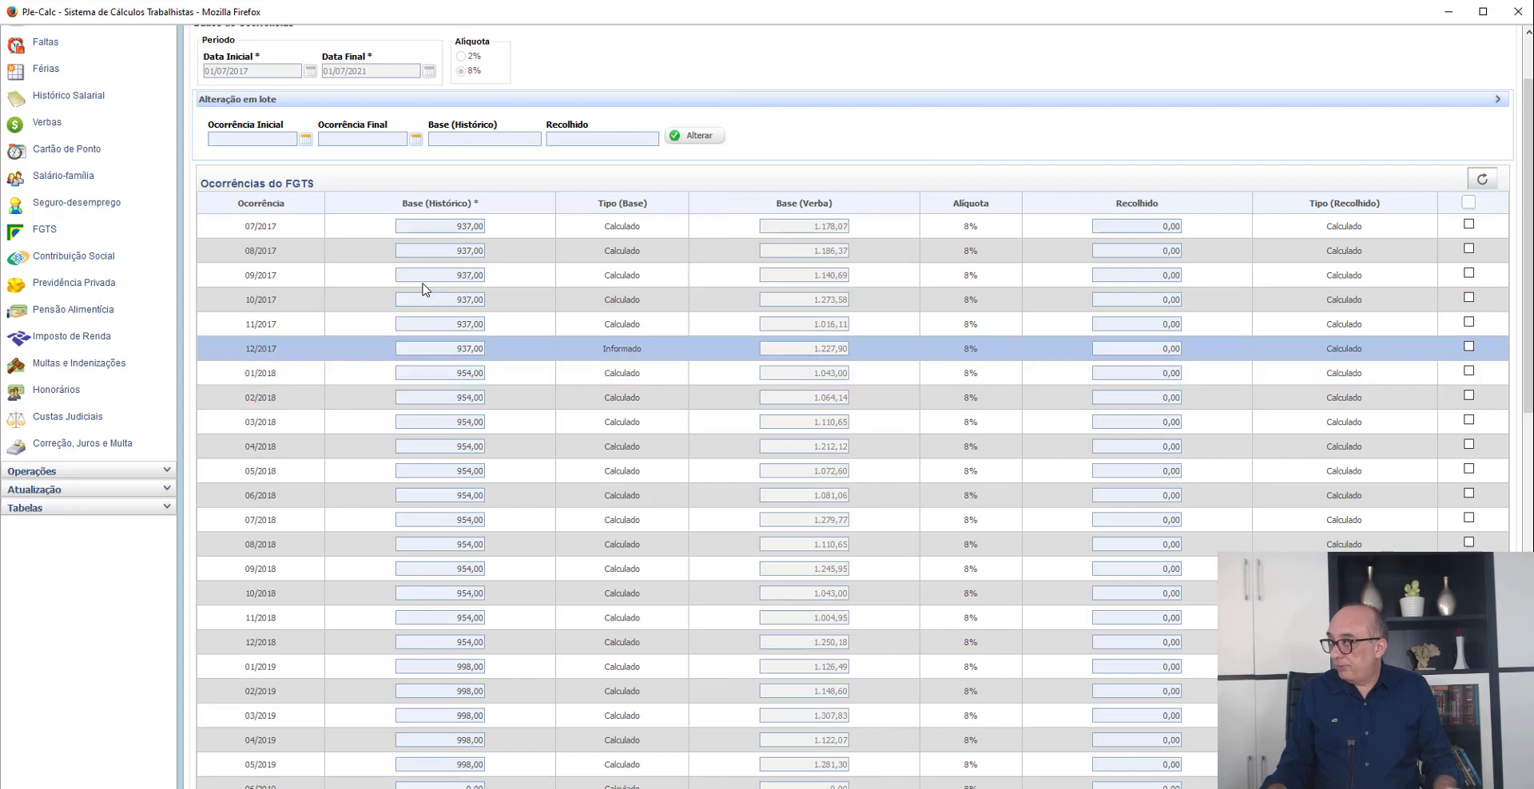
{"action": "double_click", "coordinate": [469, 352]}
{"action": "key", "text": "alt+Tab"}
{"action": "key", "text": "alt+Tab"}
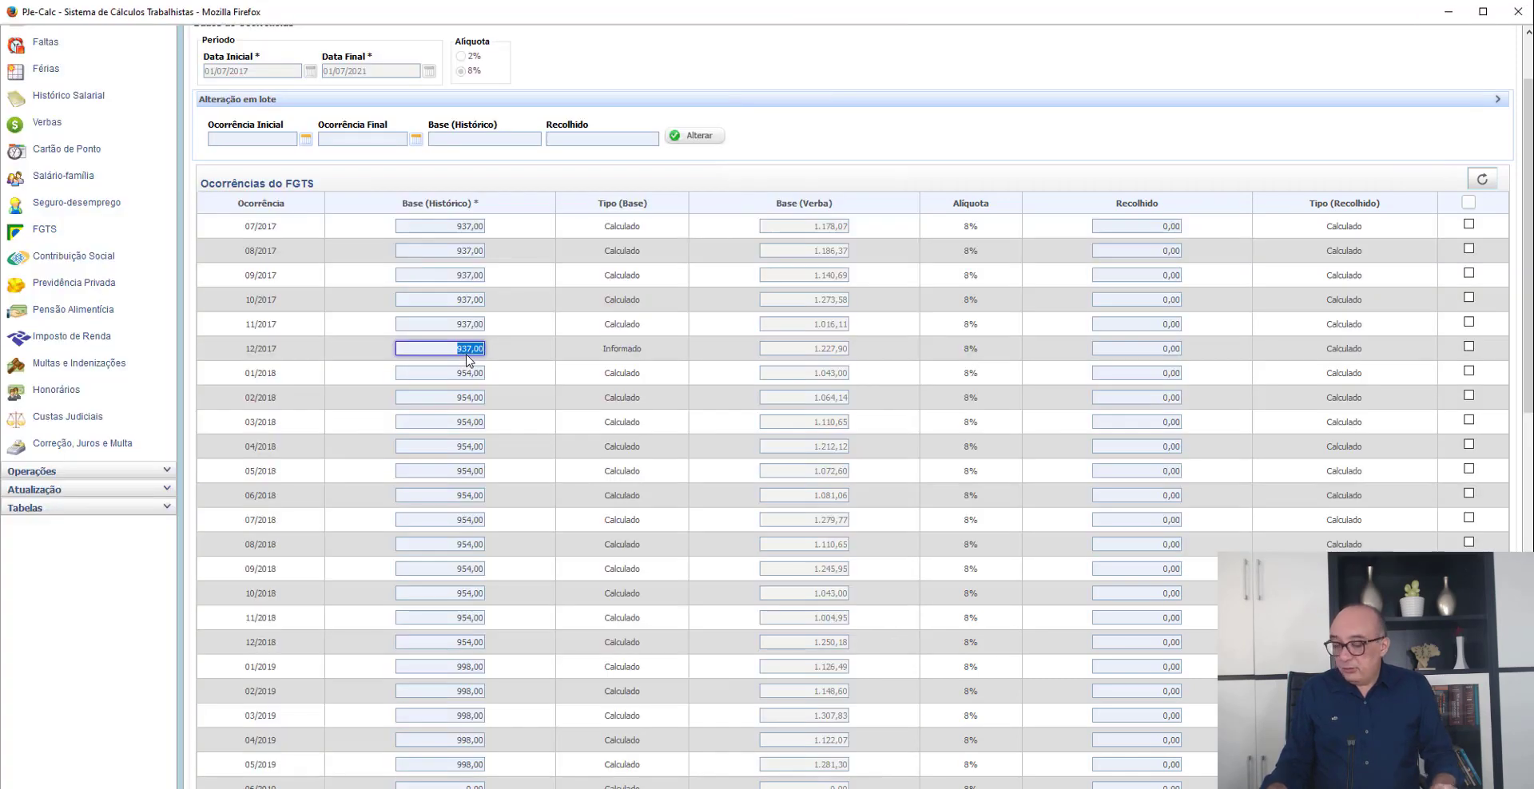
{"action": "type", "text": "1405,50"}
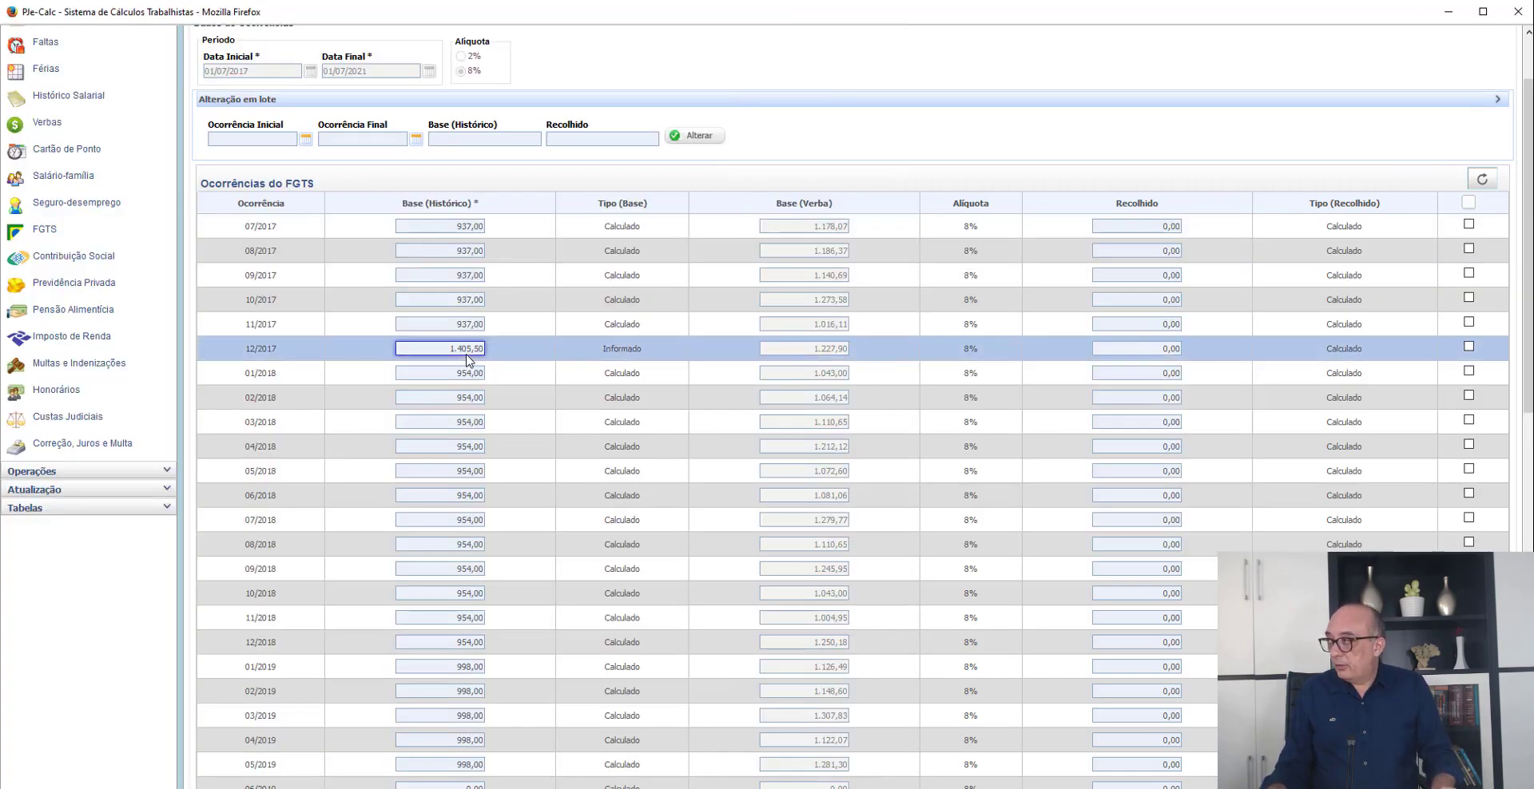
- Compute 954 × 2 in the Calculator and set the 12/2018 Base (Histórico) to 1.908,00 in PJe-Calc
{"action": "scroll", "coordinate": [469, 360], "scroll_direction": "down", "scroll_amount": 2}
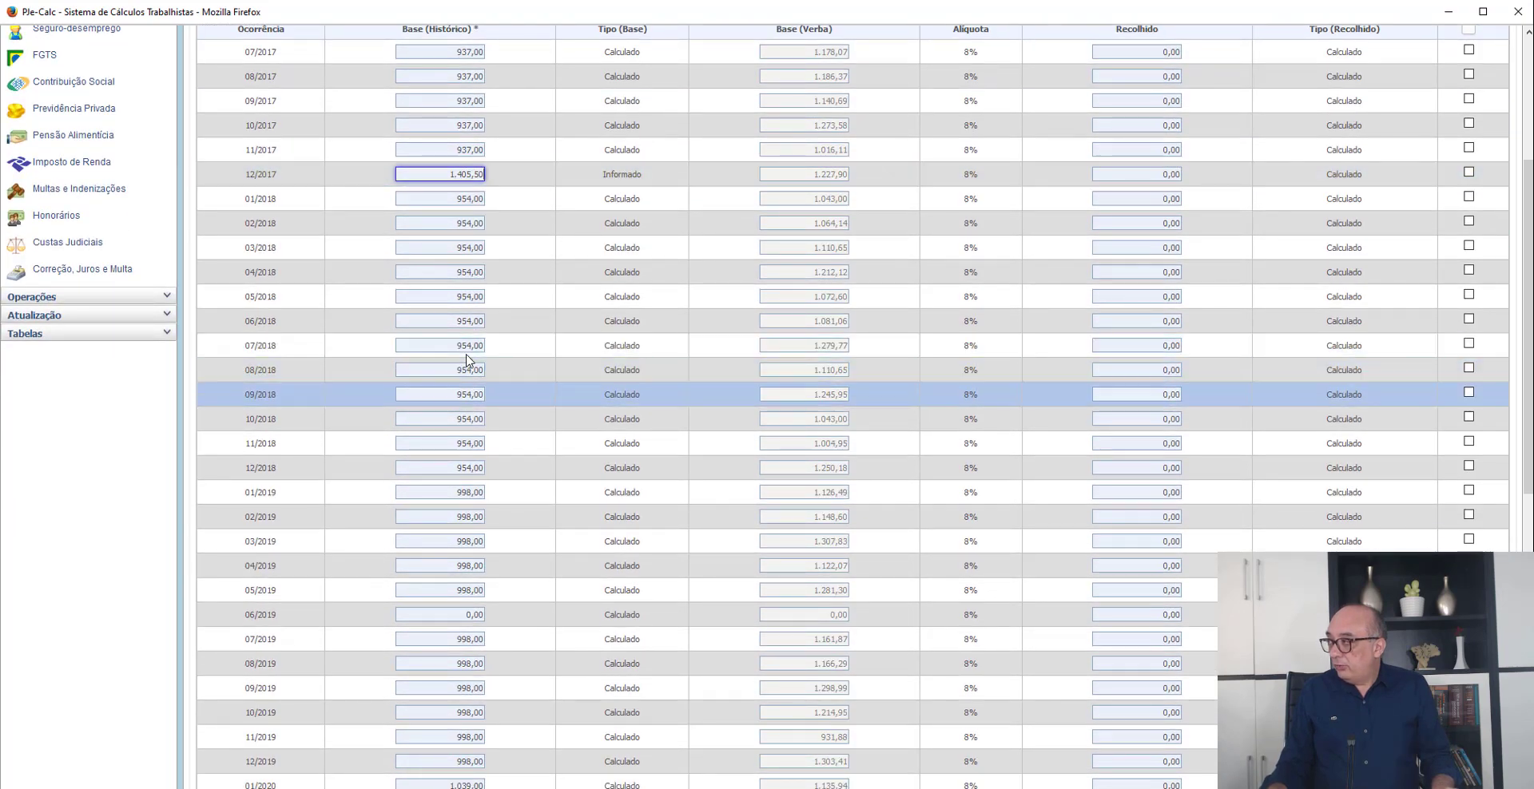
{"action": "left_click", "coordinate": [467, 468]}
{"action": "key", "text": "alt+Tab"}
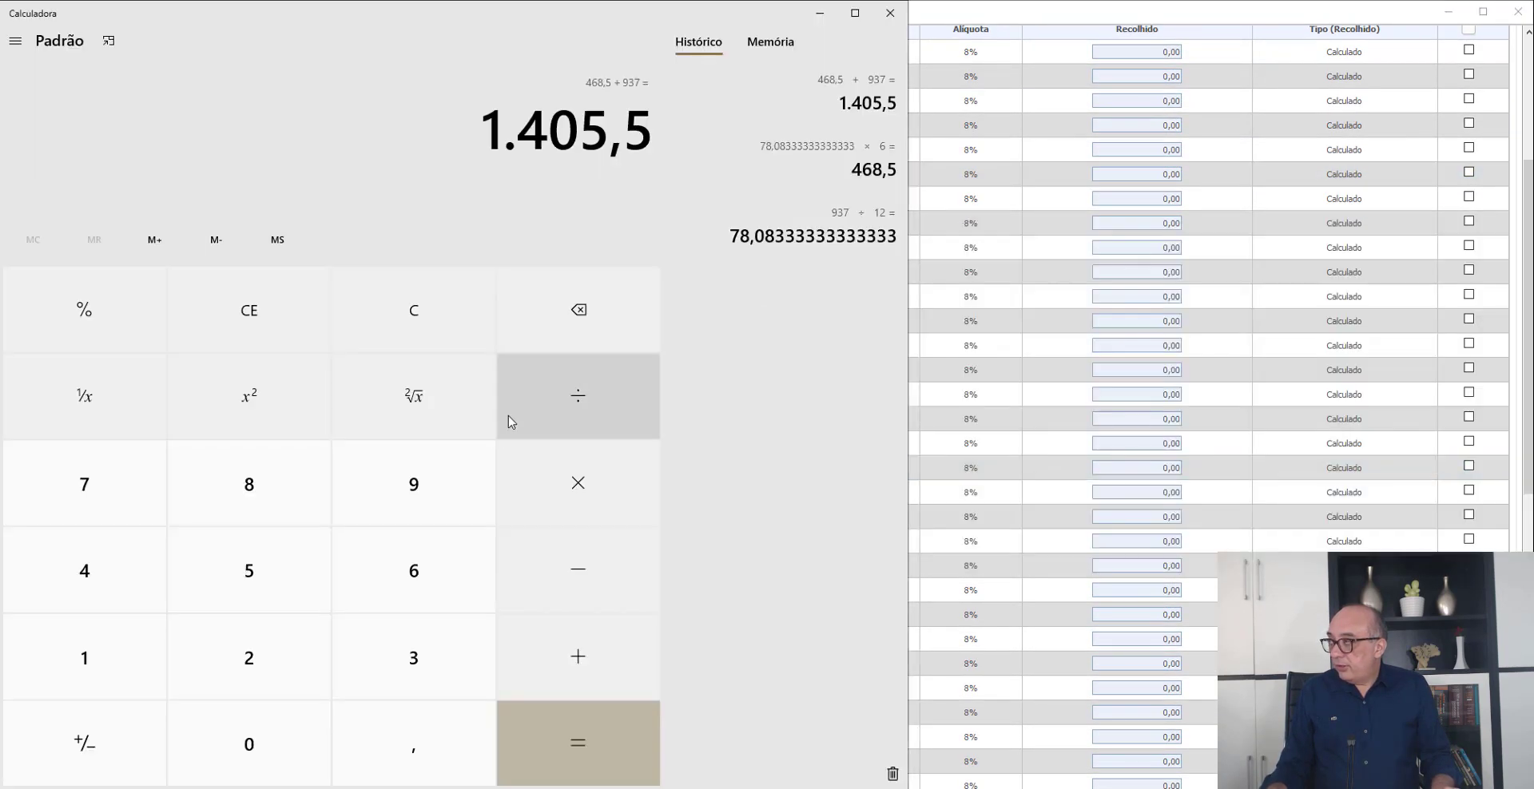
{"action": "key", "text": "Escape"}
{"action": "type", "text": "954*2"}
{"action": "key", "text": "Return"}
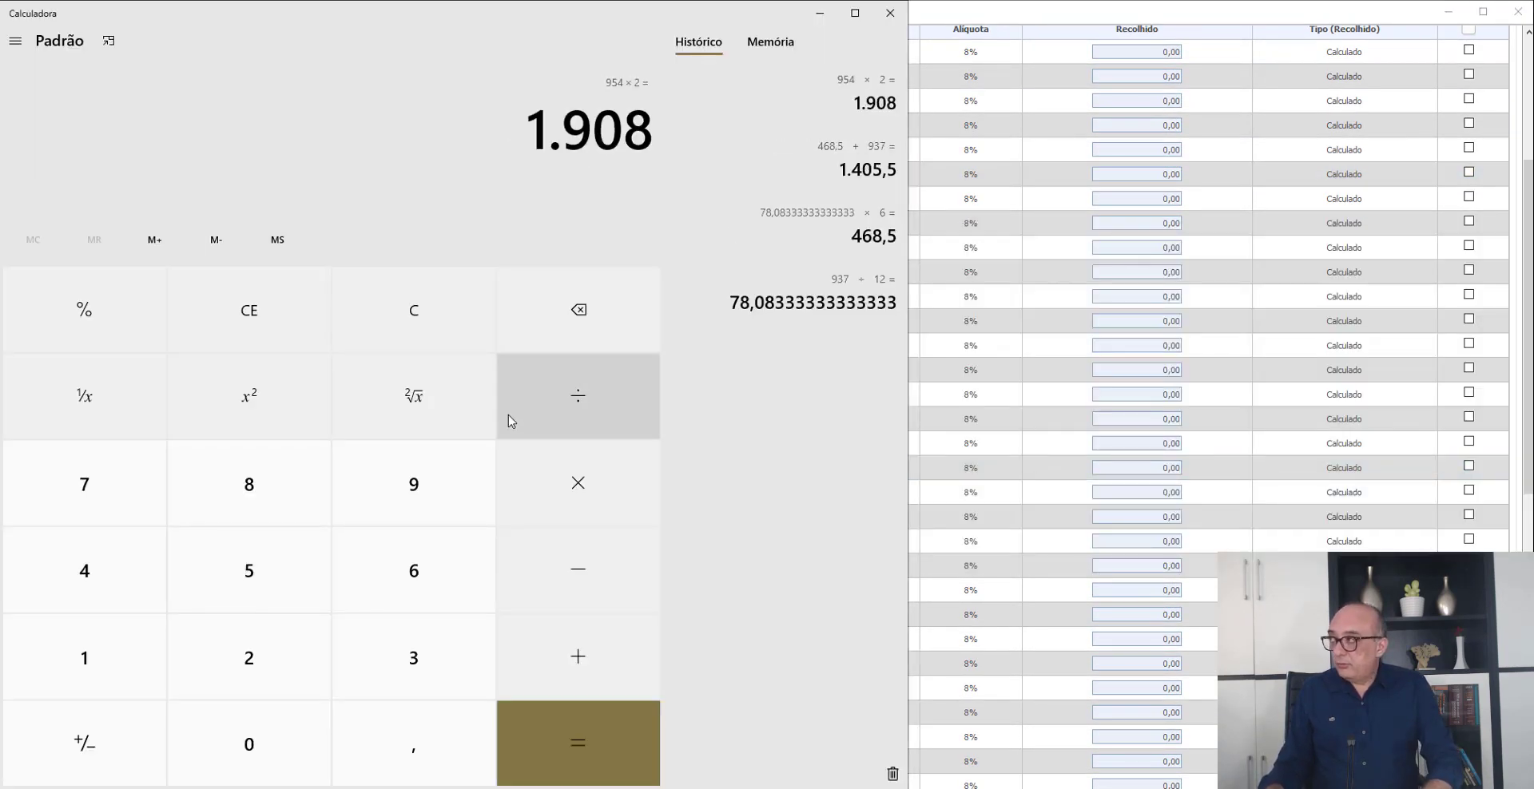
{"action": "key", "text": "alt+Tab"}
{"action": "type", "text": "1908"}
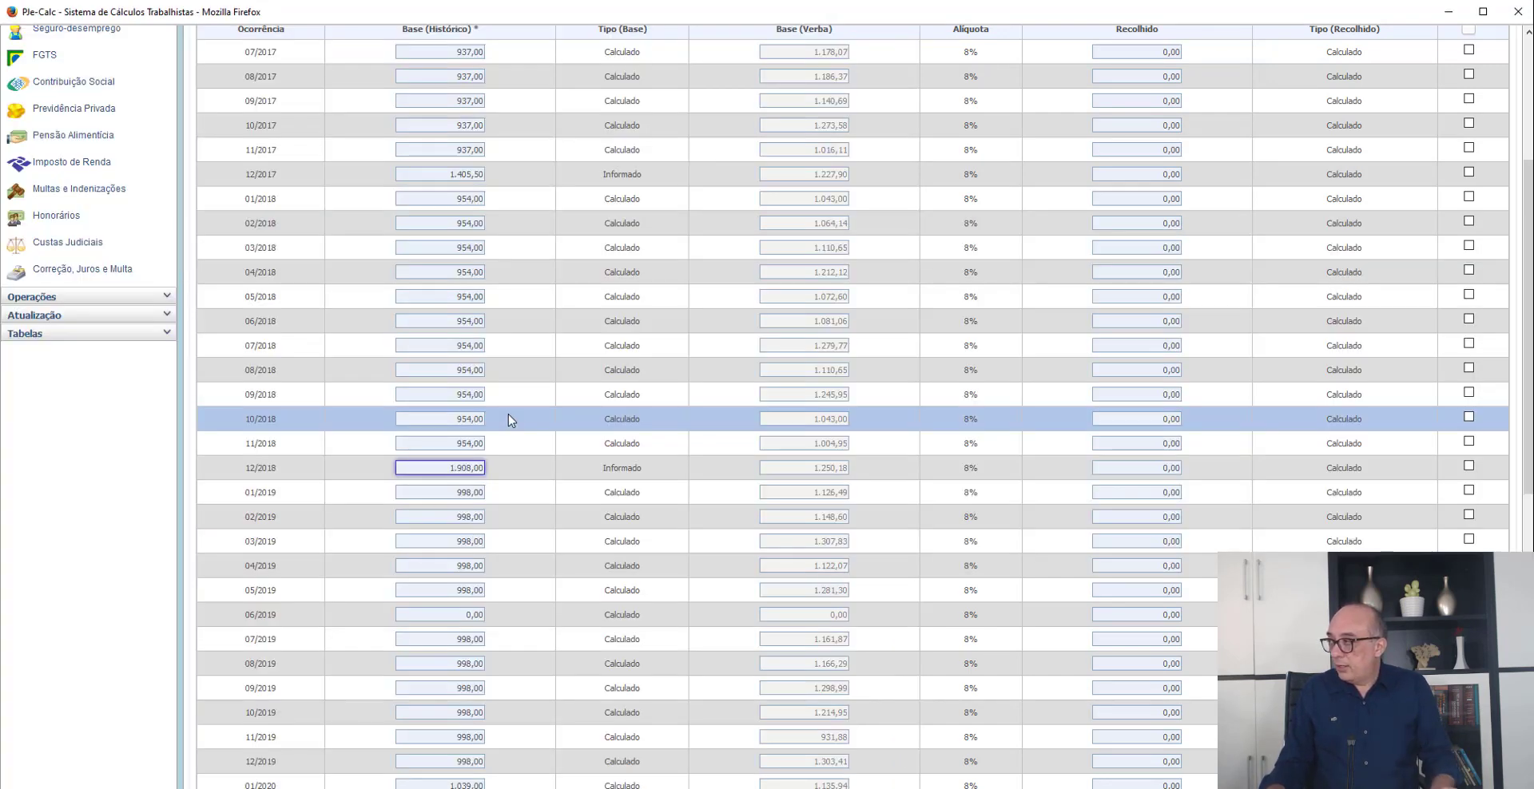
- Compute 998 × 2 in the Calculator for the 12/2019 base and return to PJe-Calc
{"action": "scroll", "coordinate": [511, 419], "scroll_direction": "down", "scroll_amount": 3}
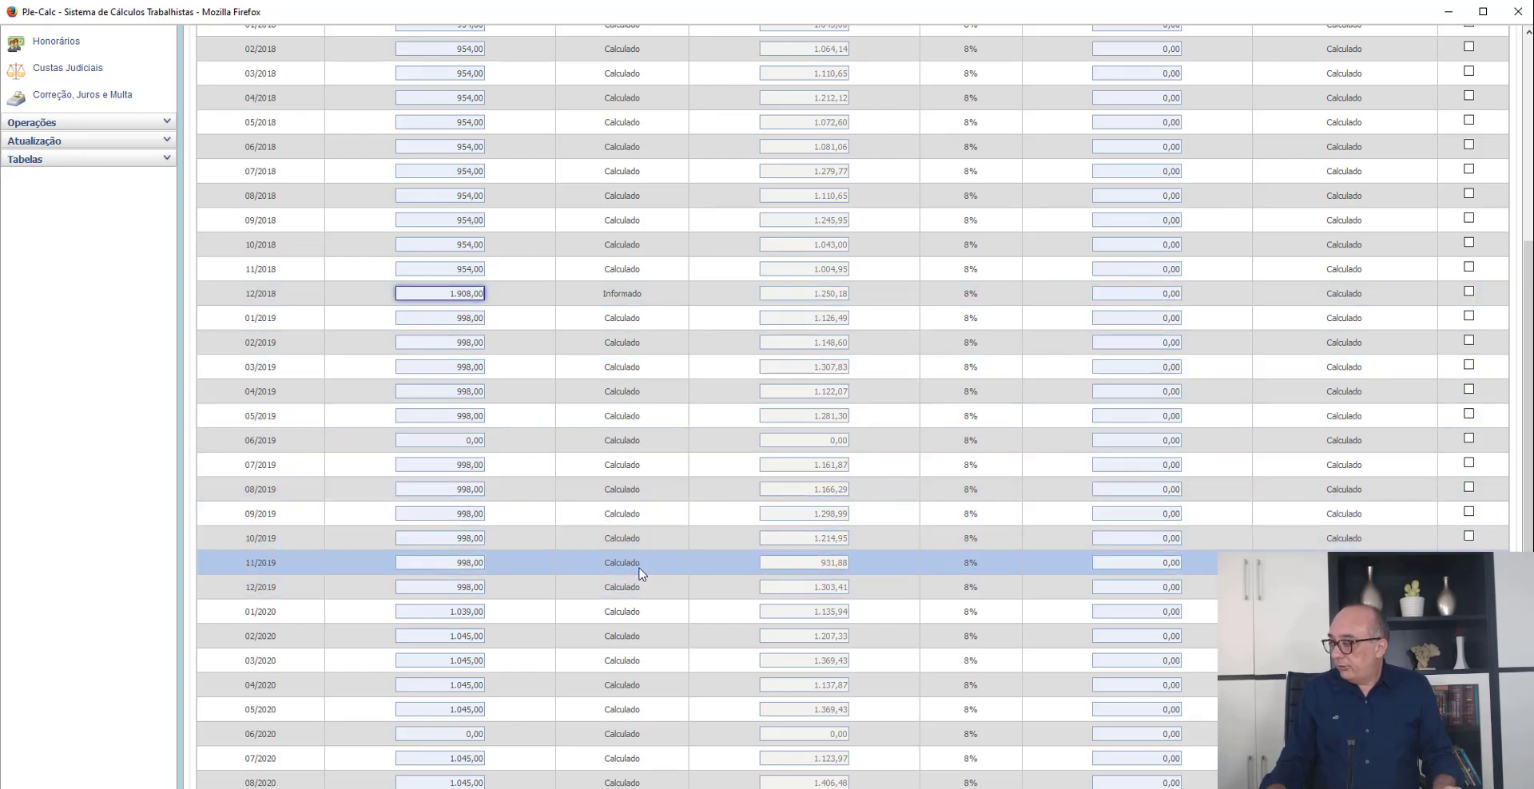
{"action": "key", "text": "alt+Tab"}
{"action": "key", "text": "Escape"}
{"action": "type", "text": "998"}
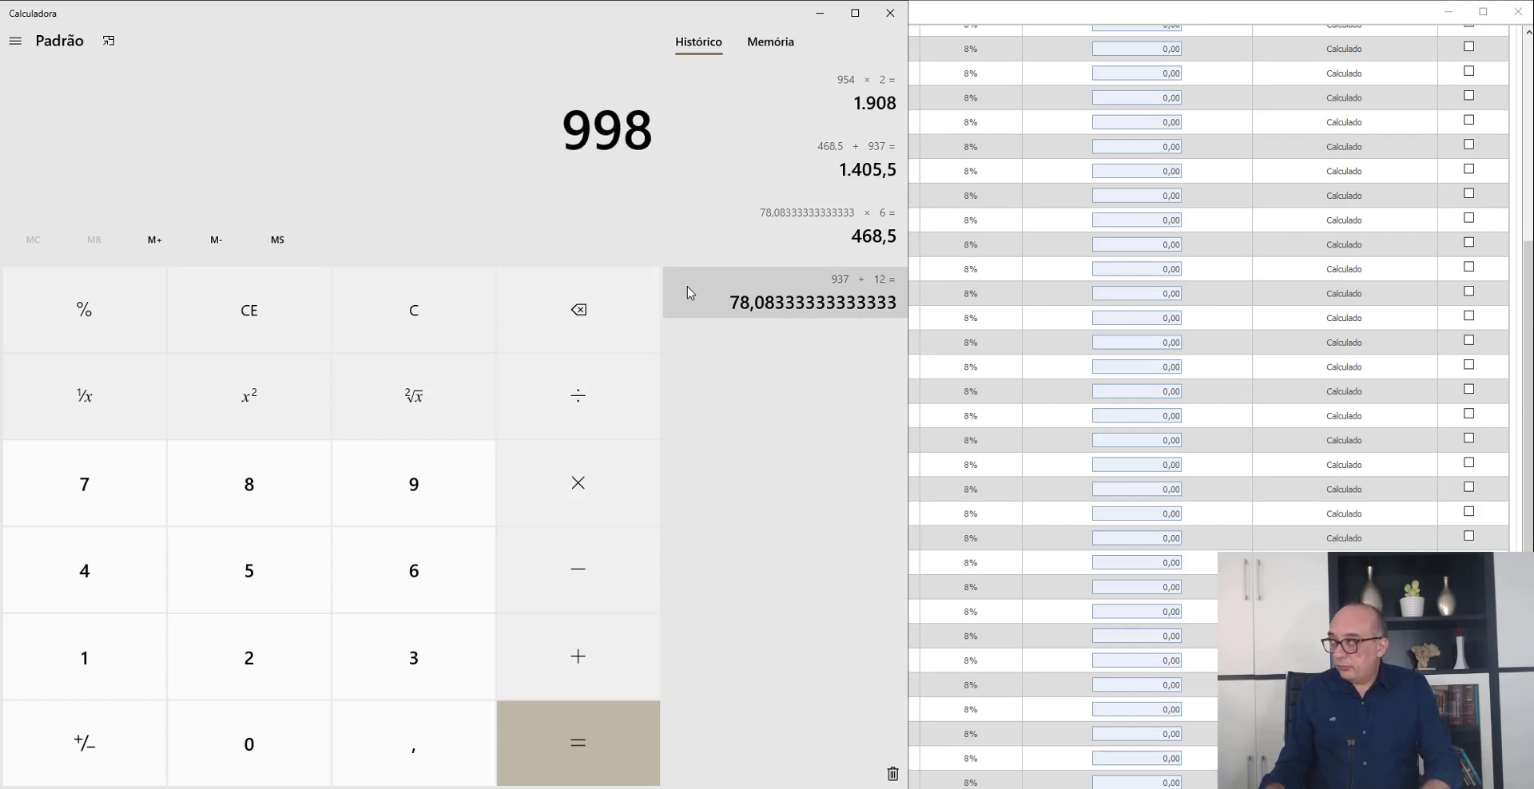
{"action": "key", "text": "asterisk"}
{"action": "type", "text": "2"}
{"action": "key", "text": "Return"}
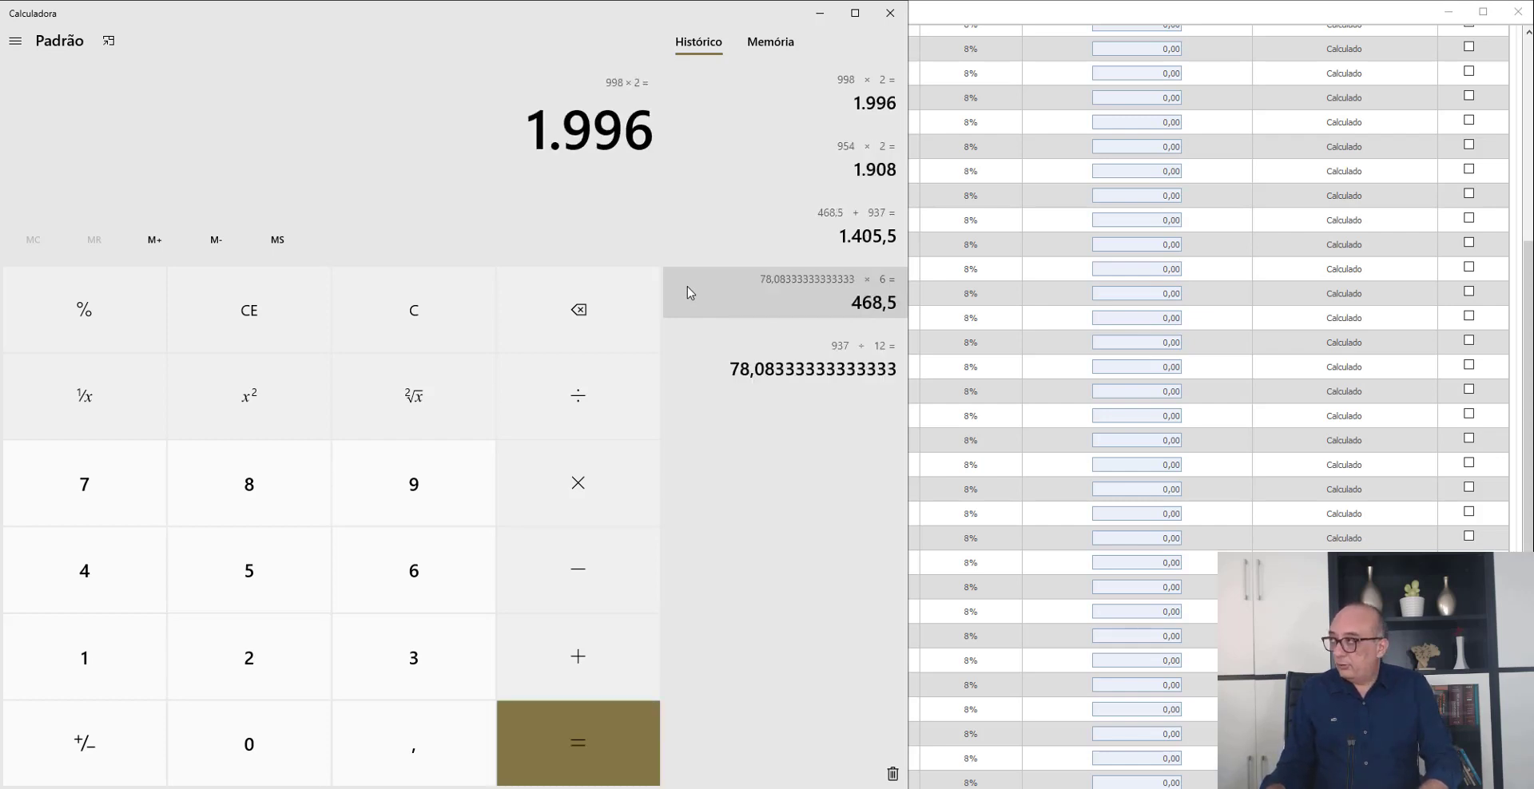
{"action": "key", "text": "alt+Tab"}
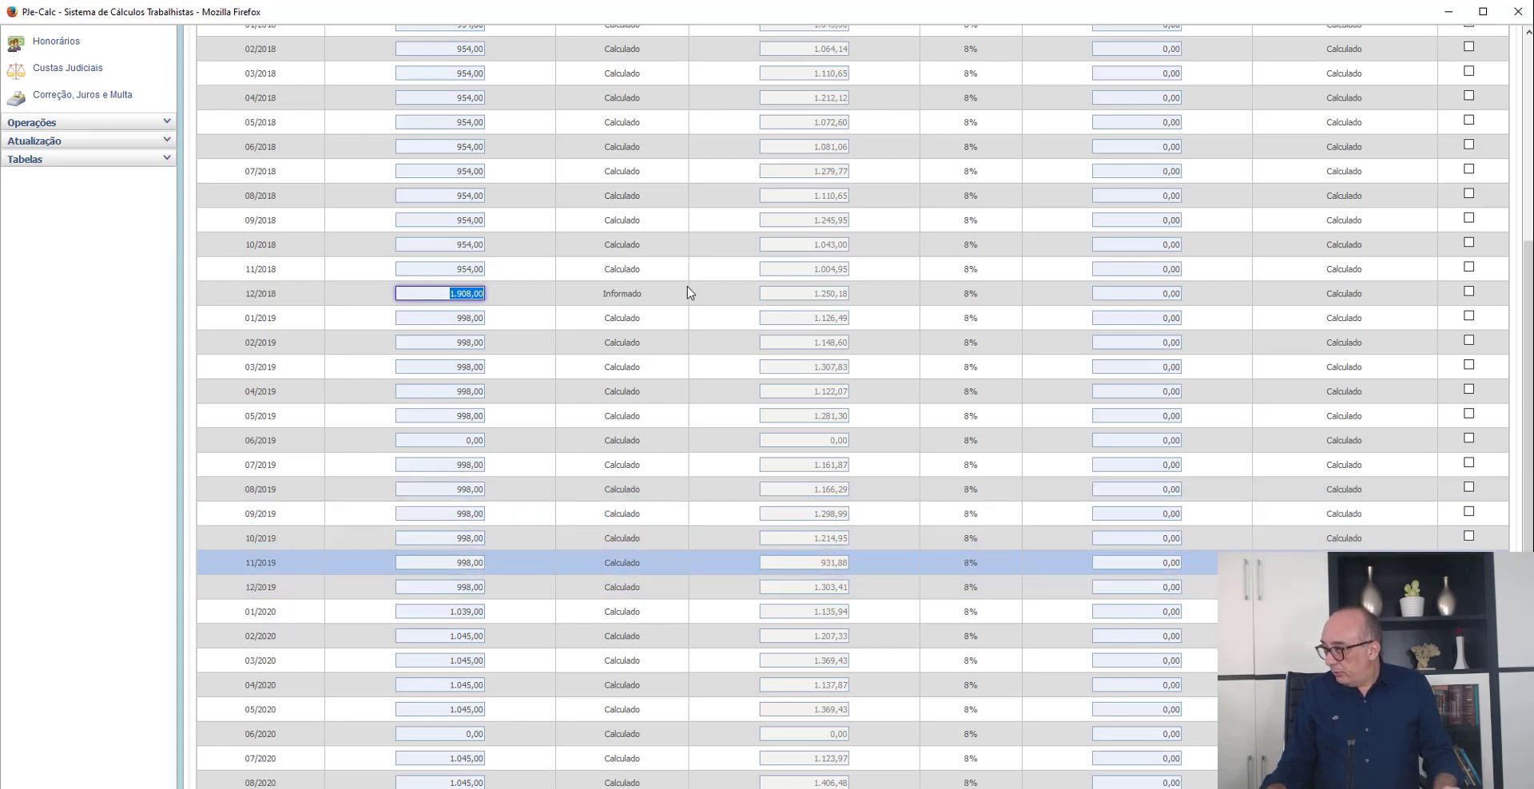
{"action": "left_click", "coordinate": [440, 562]}
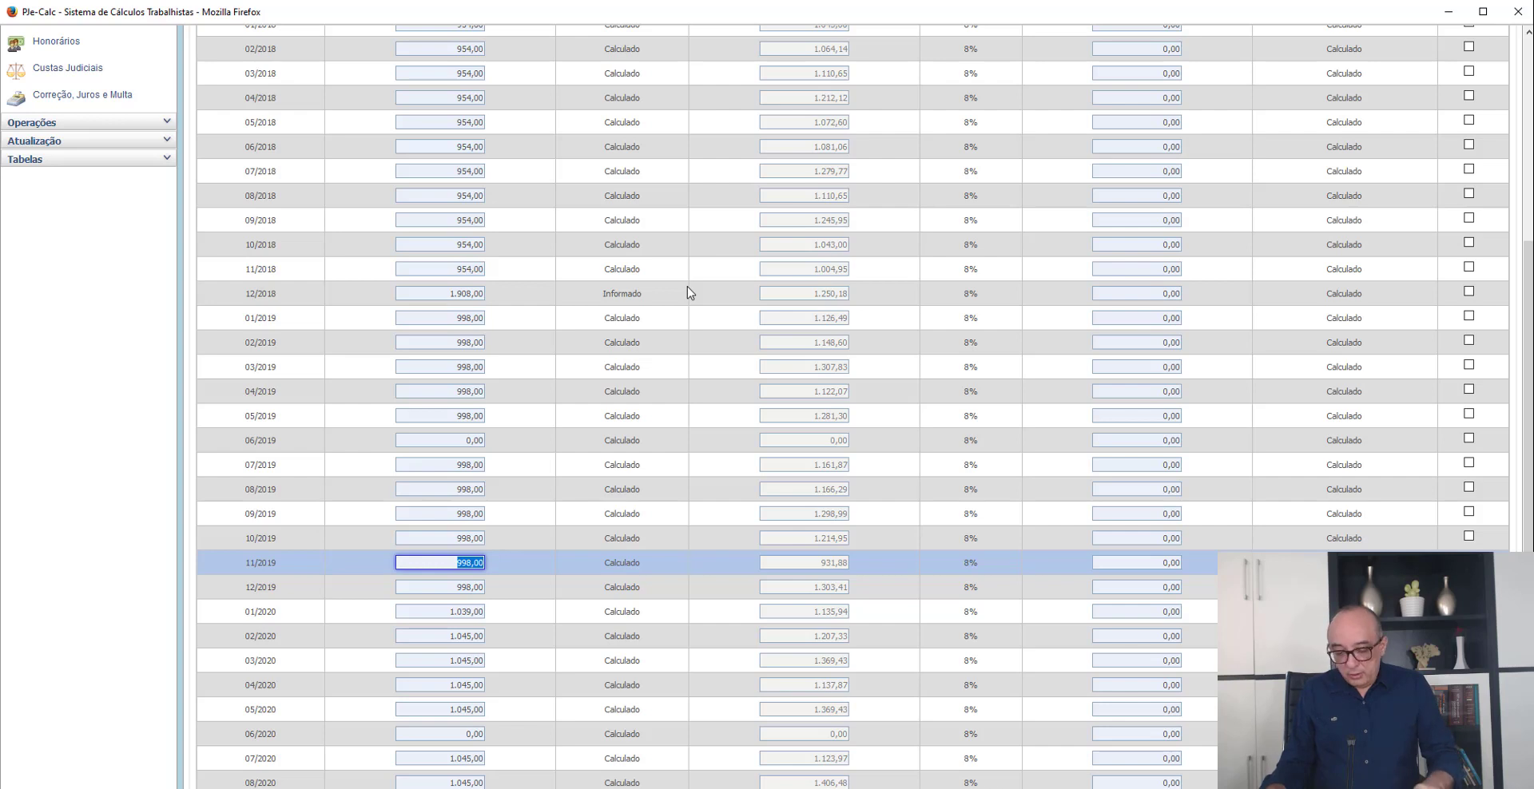
{"action": "type", "text": "19,96"}
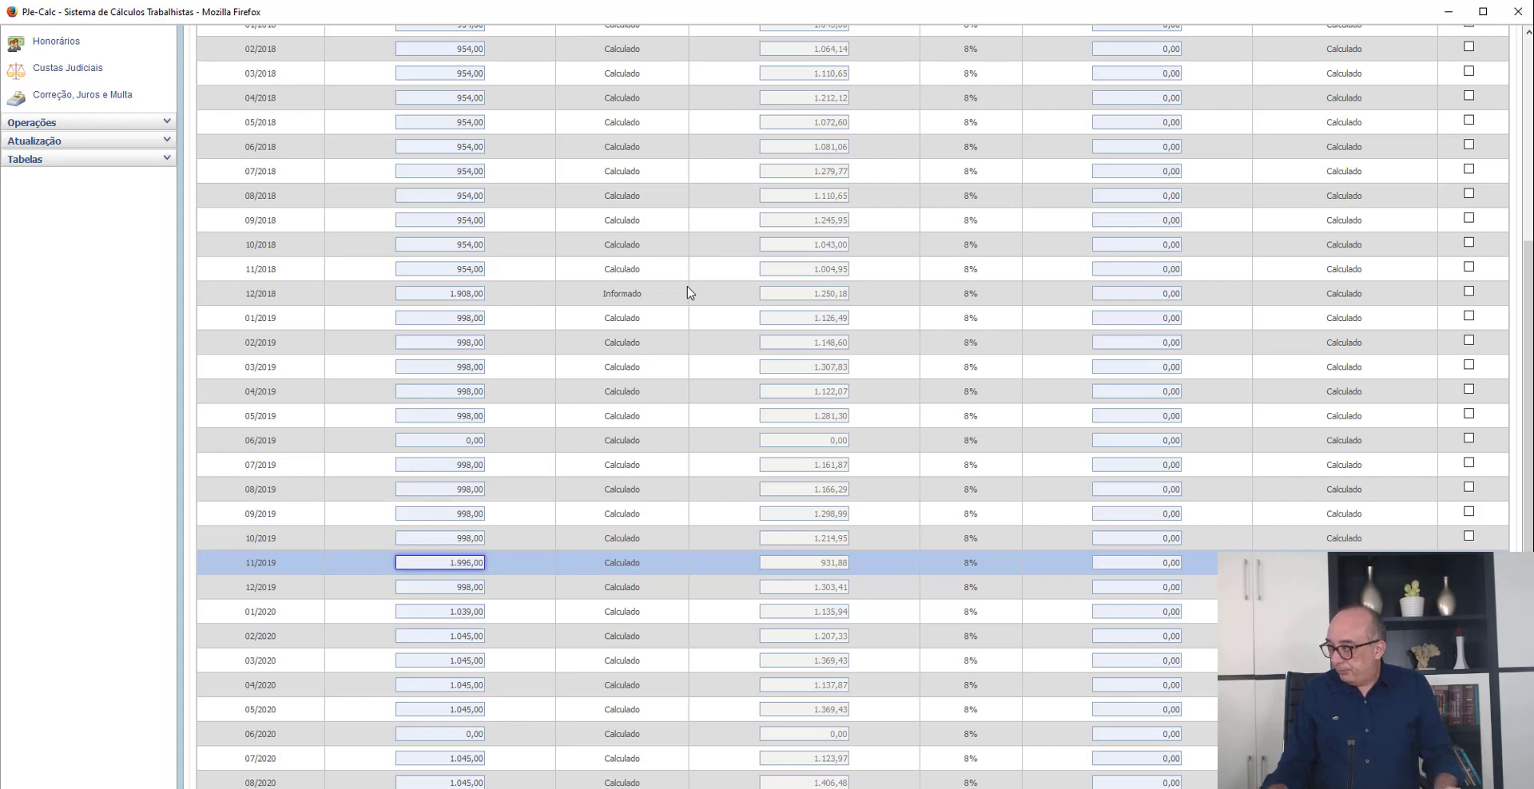
{"action": "key", "text": "Up"}
{"action": "key", "text": "Down"}
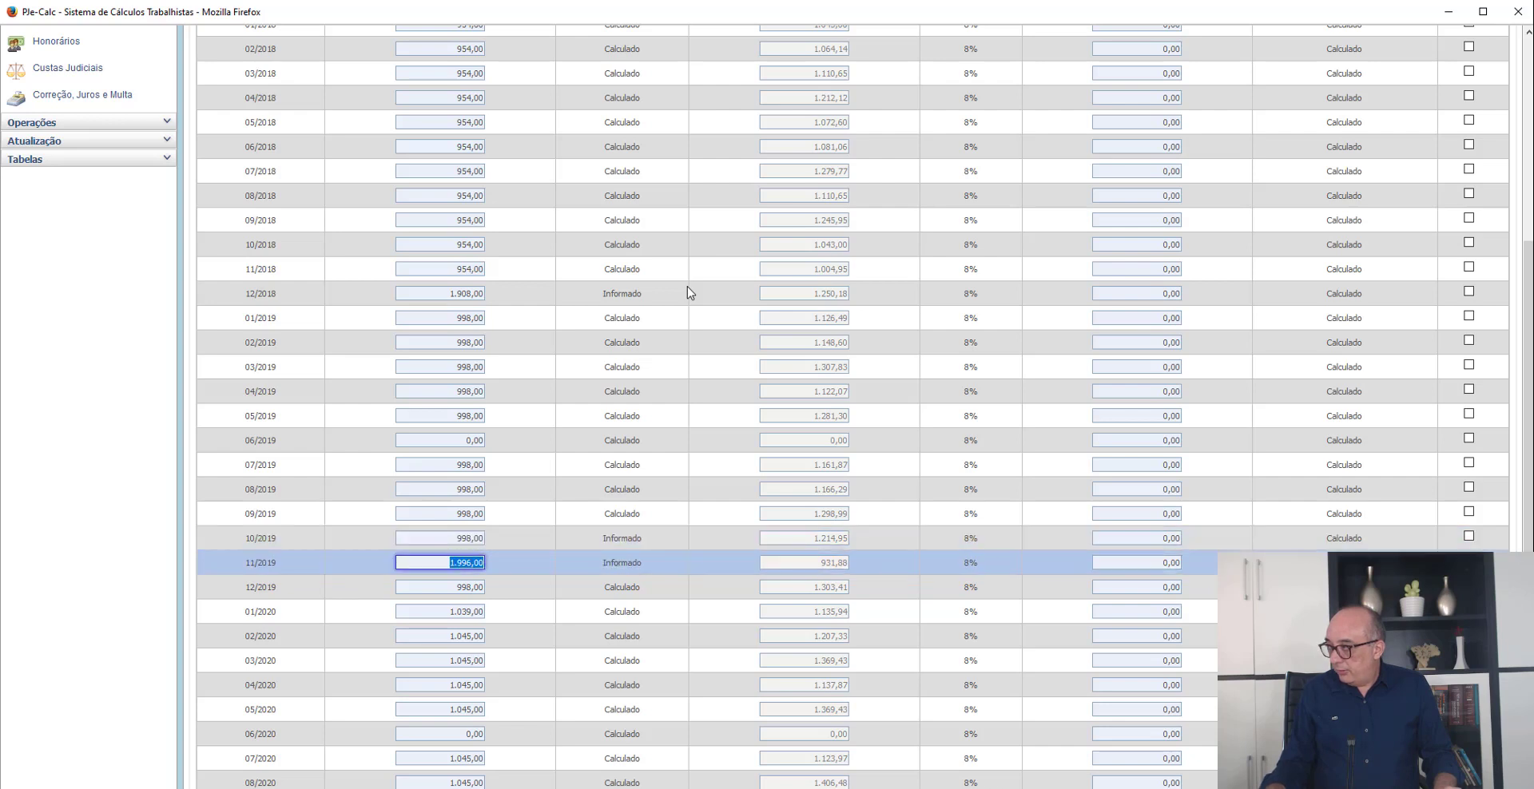
{"action": "type", "text": "998"}
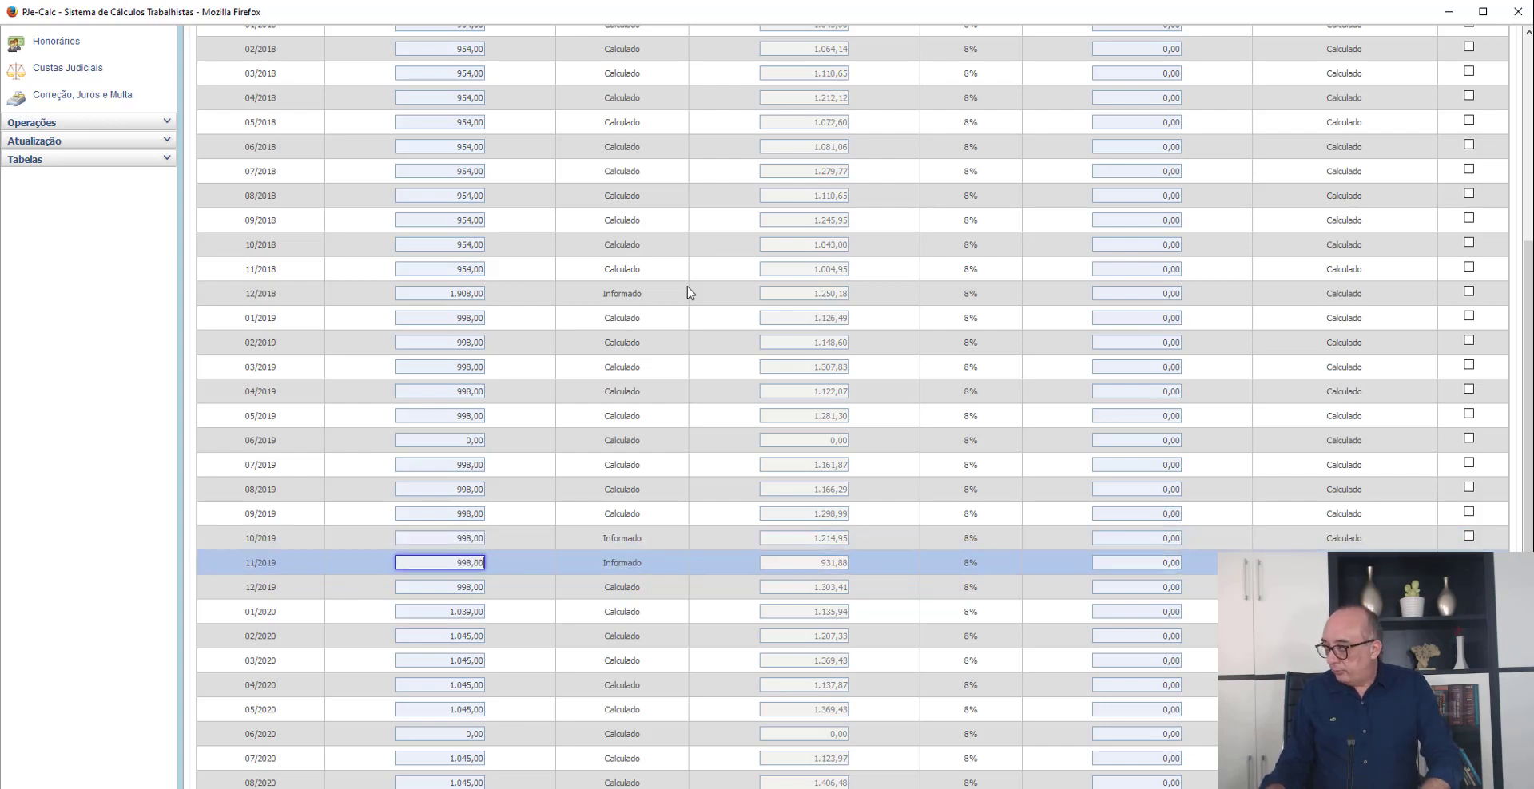
- Set the 12/2019 Base (Histórico) of the FGTS occurrences to 1.996,00
{"action": "key", "text": "Tab"}
{"action": "key", "text": "Tab"}
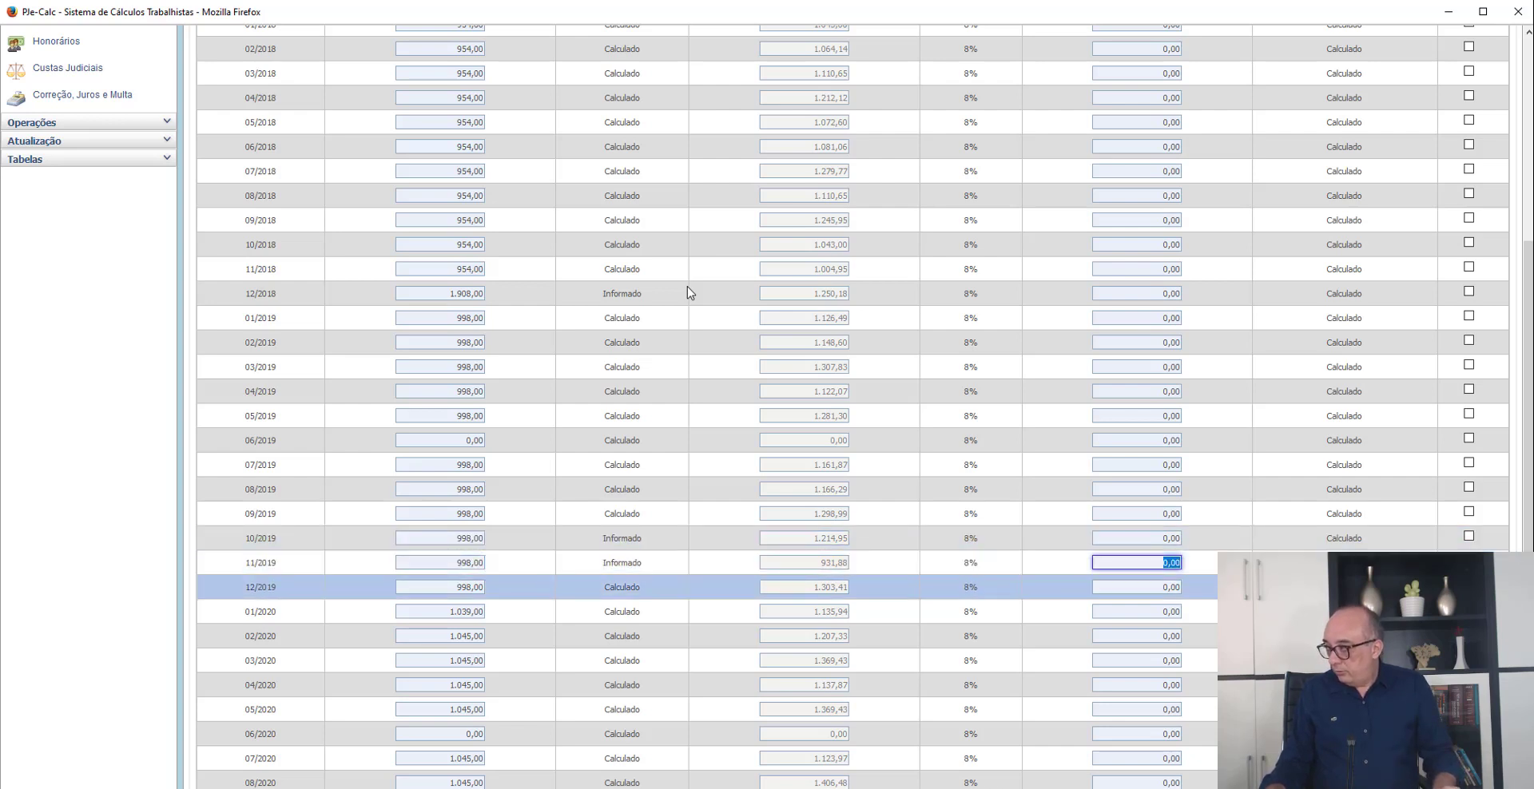
{"action": "key", "text": "alt+Tab"}
{"action": "key", "text": "alt+Tab"}
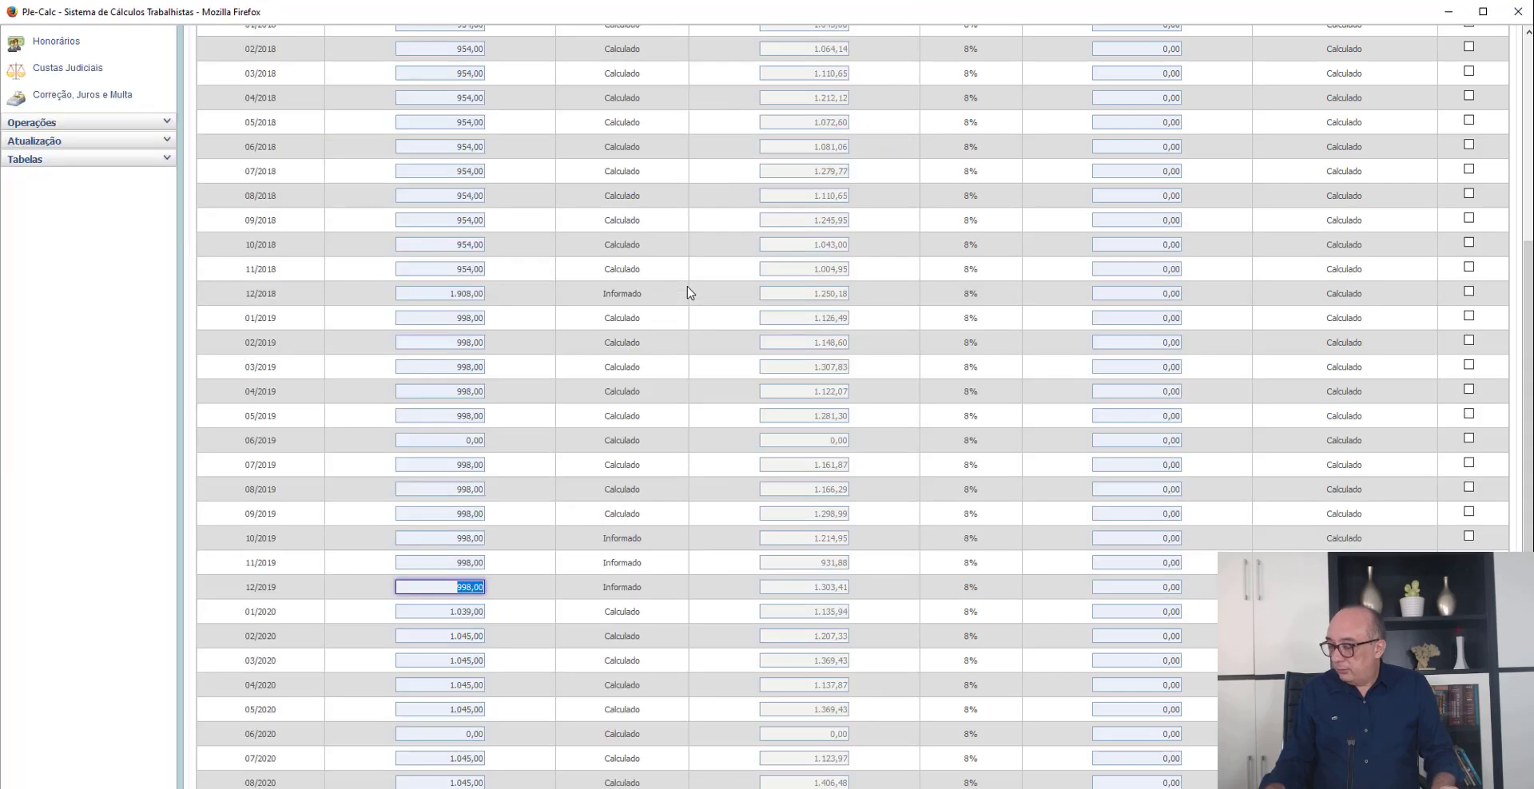
{"action": "type", "text": "1996"}
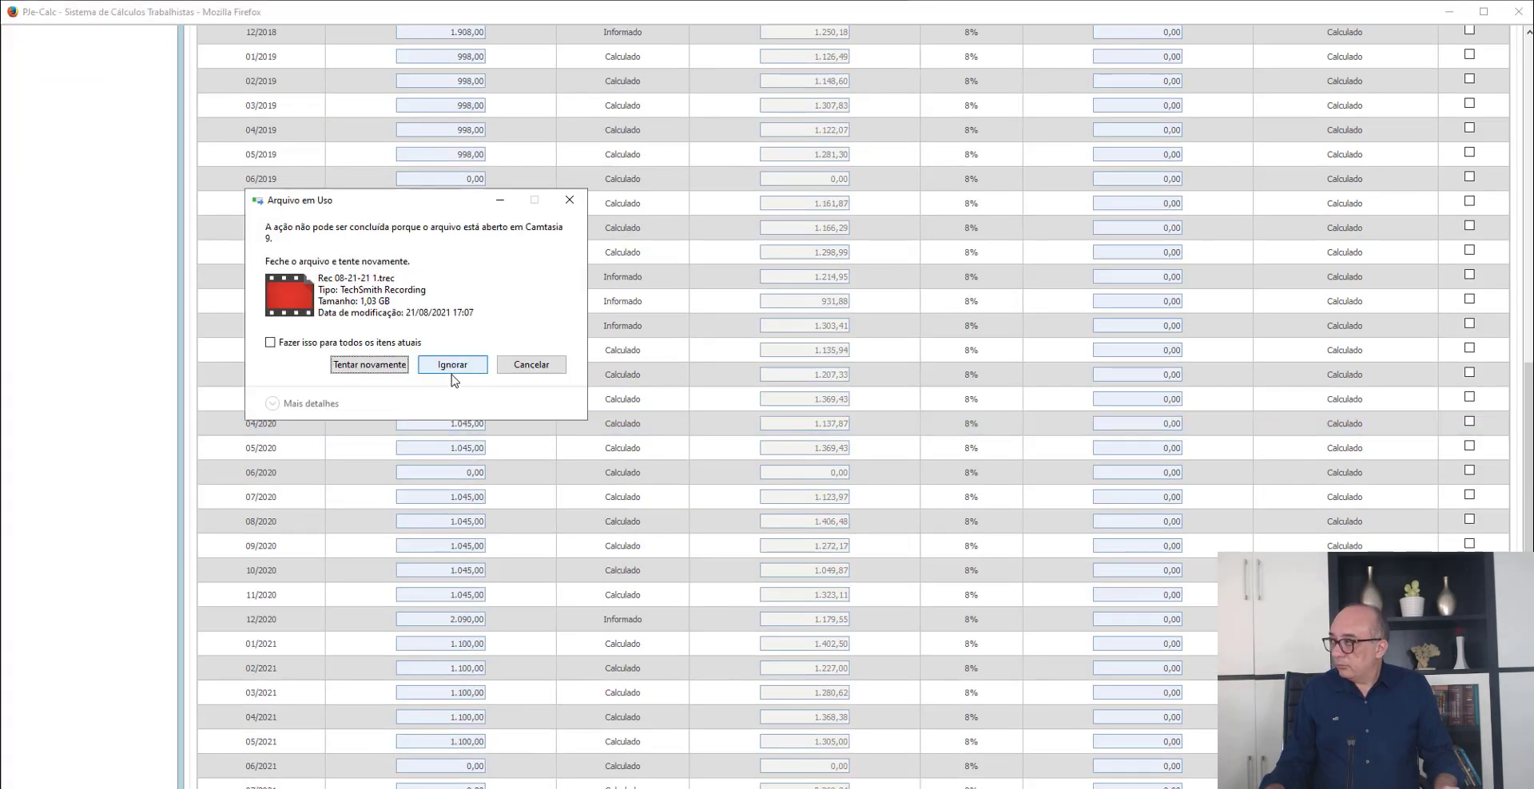
- Set the 12/2020 Base (Histórico) to 2.090,00 and save the FGTS occurrences
{"action": "left_click", "coordinate": [455, 368]}
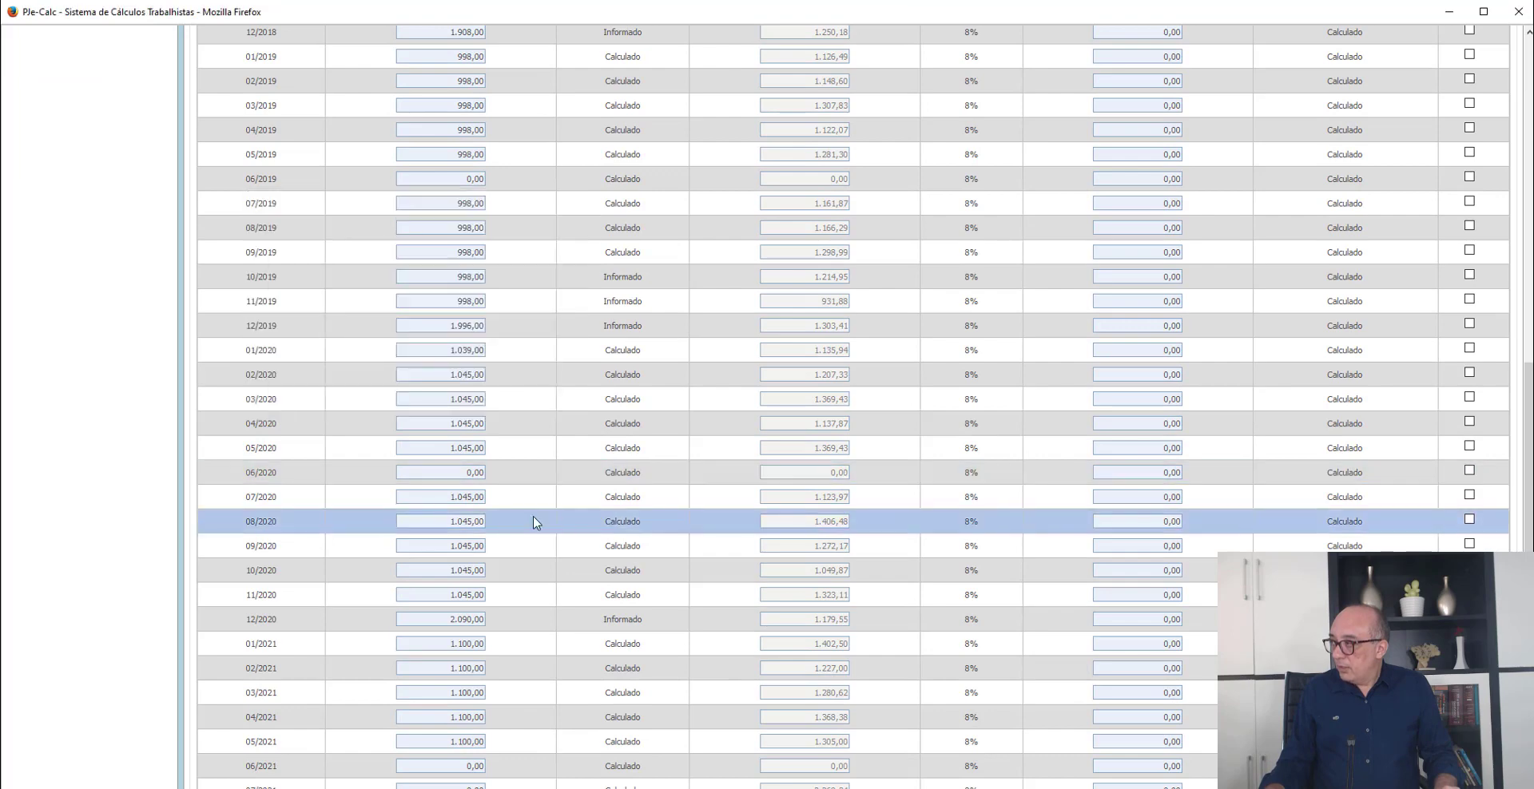
{"action": "scroll", "coordinate": [533, 515], "scroll_direction": "down", "scroll_amount": 3}
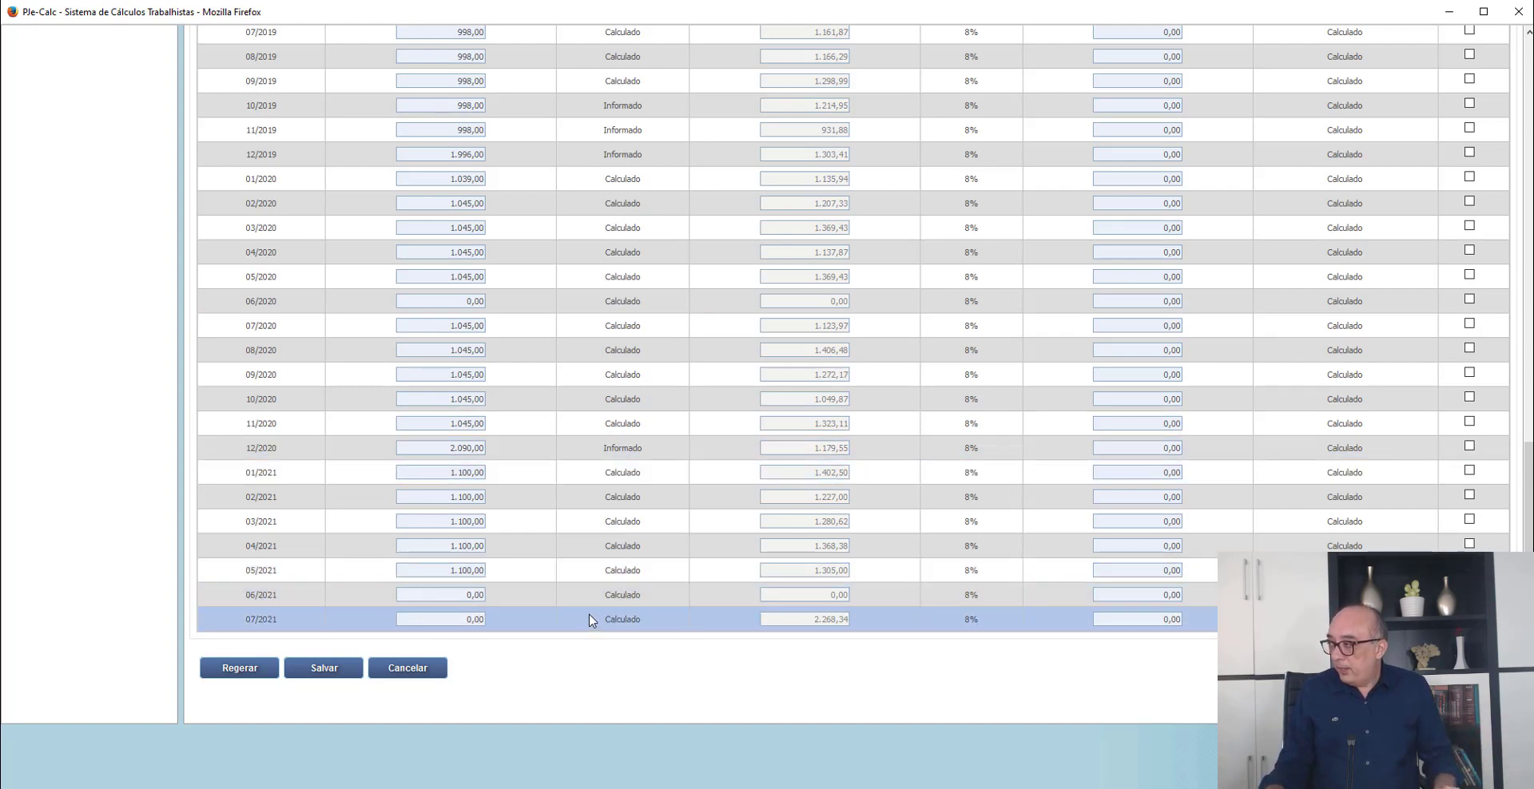
{"action": "left_click", "coordinate": [326, 670]}
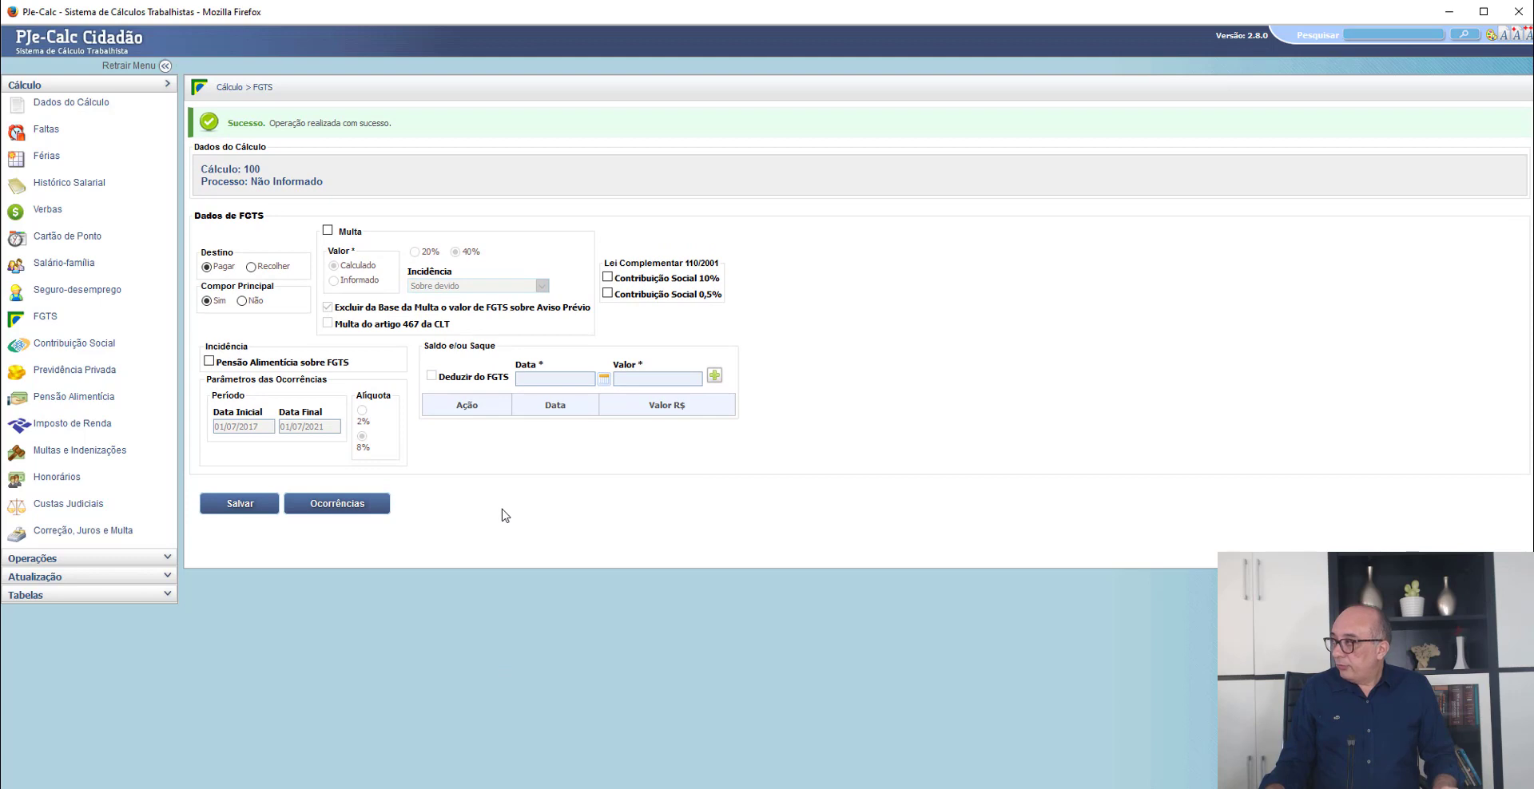
- Enable the calculated 40% Multa in the FGTS data and save the FGTS parameters
{"action": "left_click", "coordinate": [328, 230]}
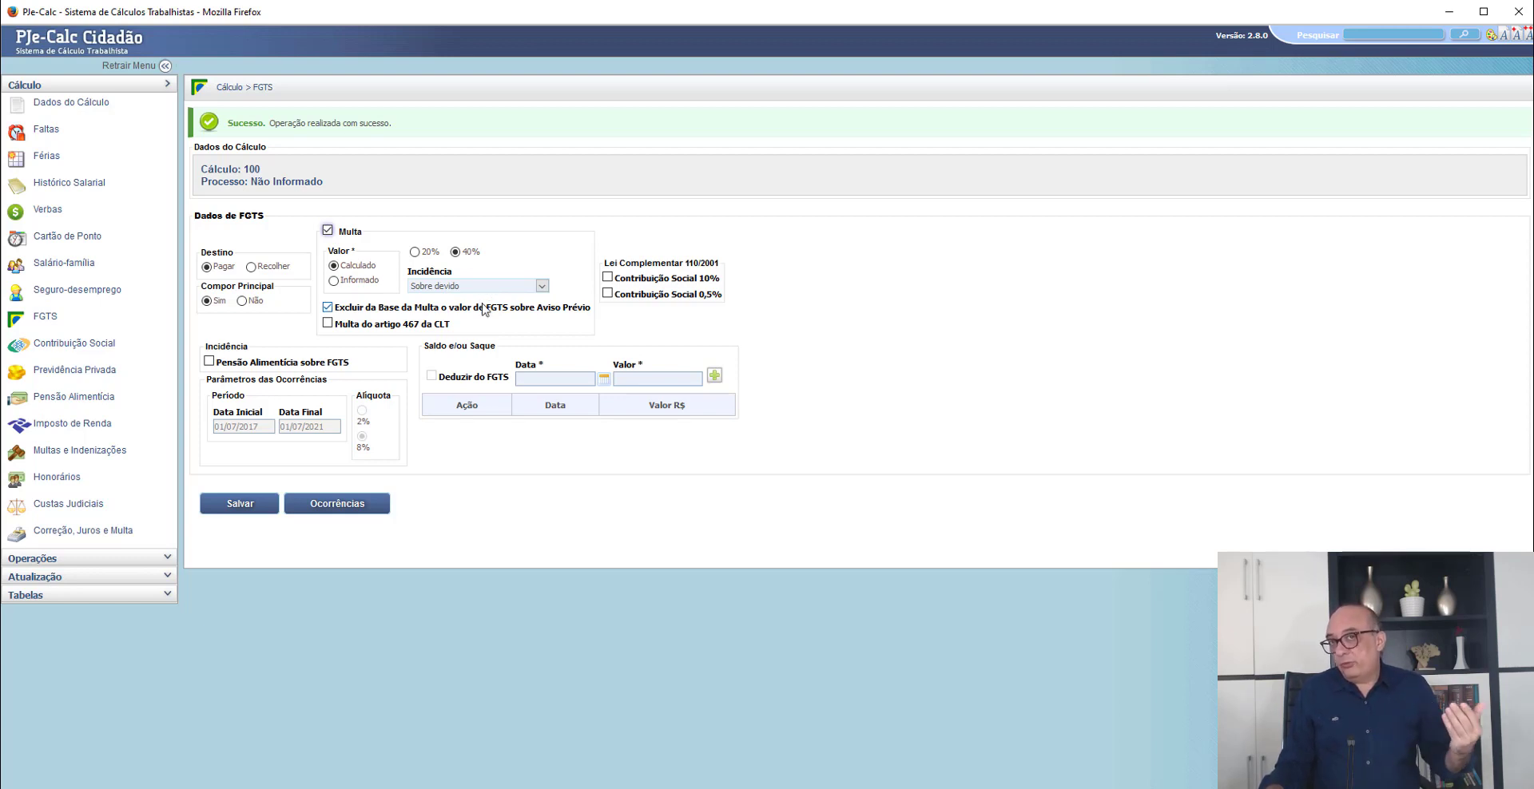
{"action": "left_click", "coordinate": [574, 380]}
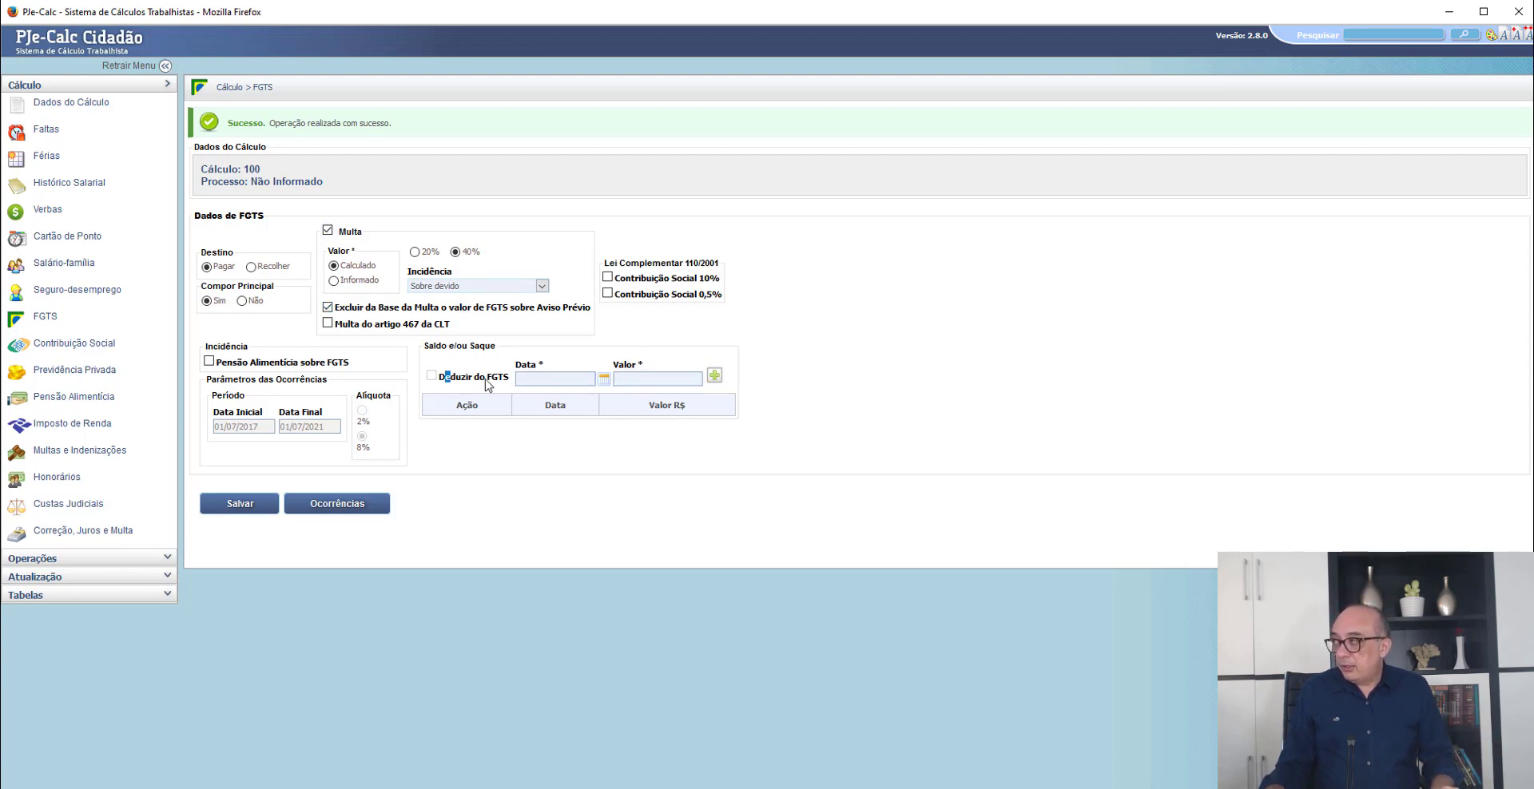
{"action": "left_click_drag", "start_coordinate": [445, 377], "coordinate": [513, 385]}
{"action": "left_click", "coordinate": [569, 515]}
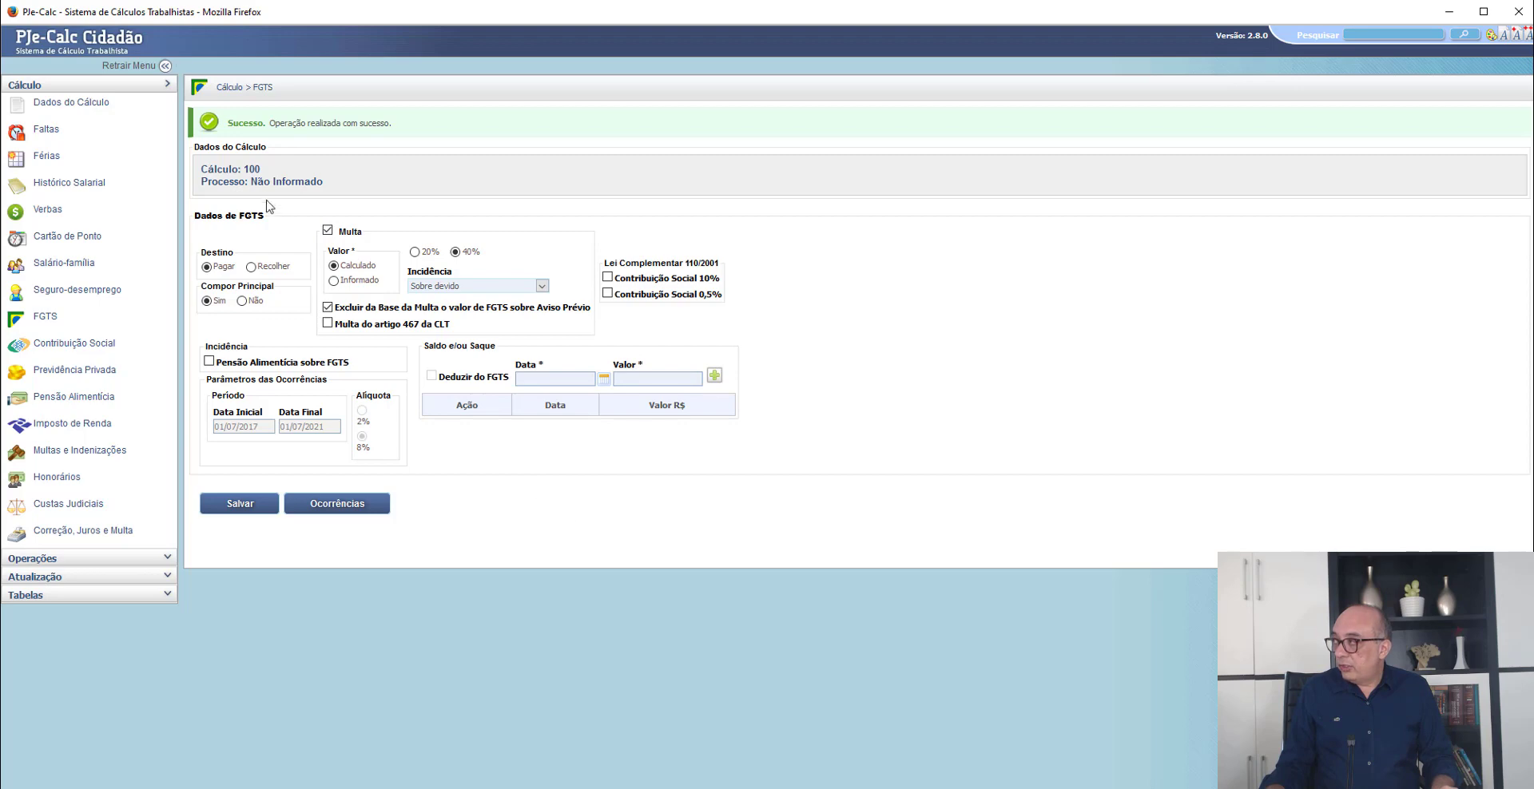
{"action": "left_click", "coordinate": [235, 512]}
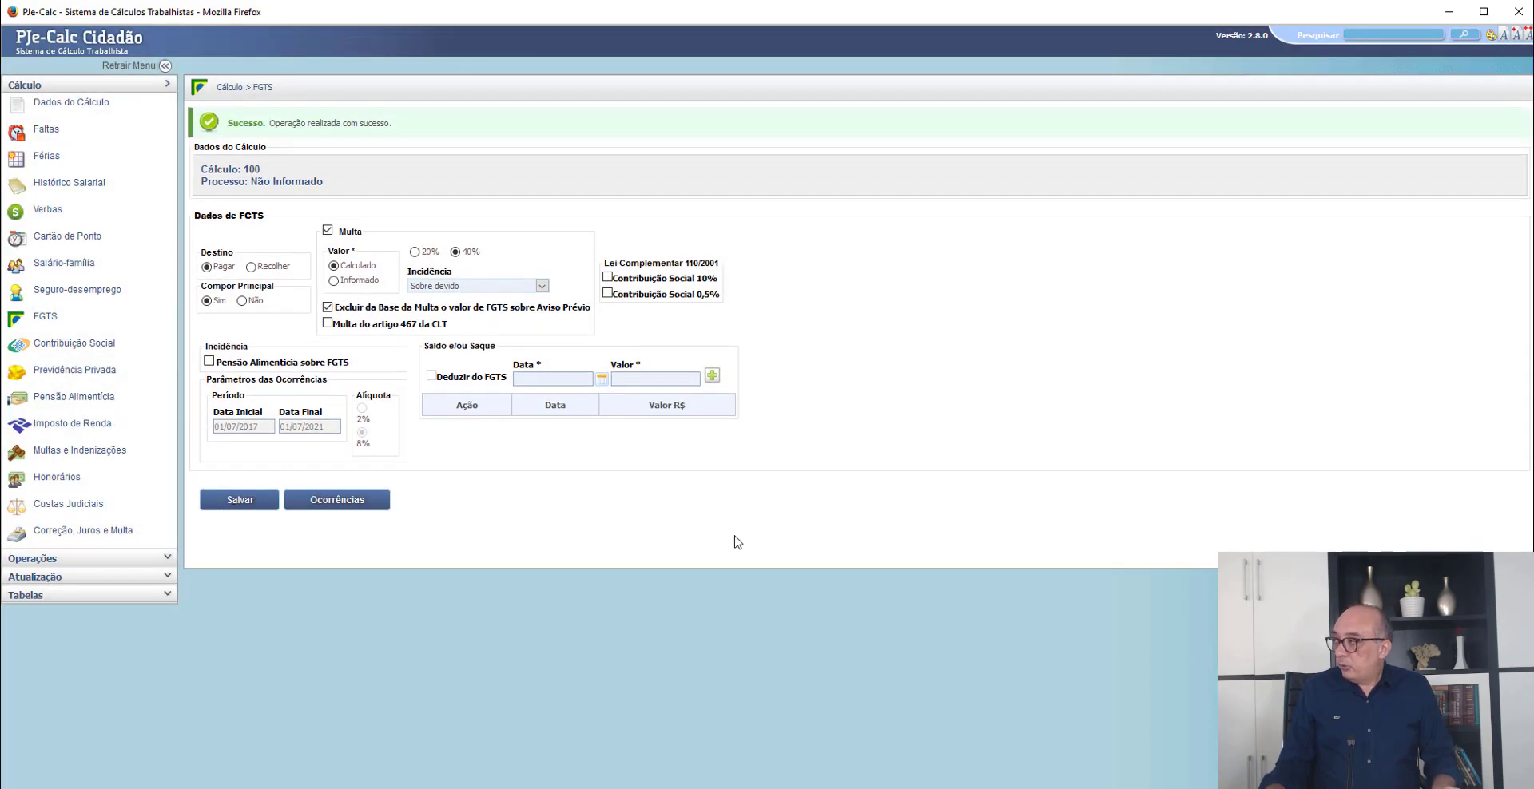
- Switch to the Petição inicial PDF in Chrome and review the claims listed under Verbas rescisórias
{"action": "key", "text": "alt+Tab"}
{"action": "key", "text": "alt+Tab"}
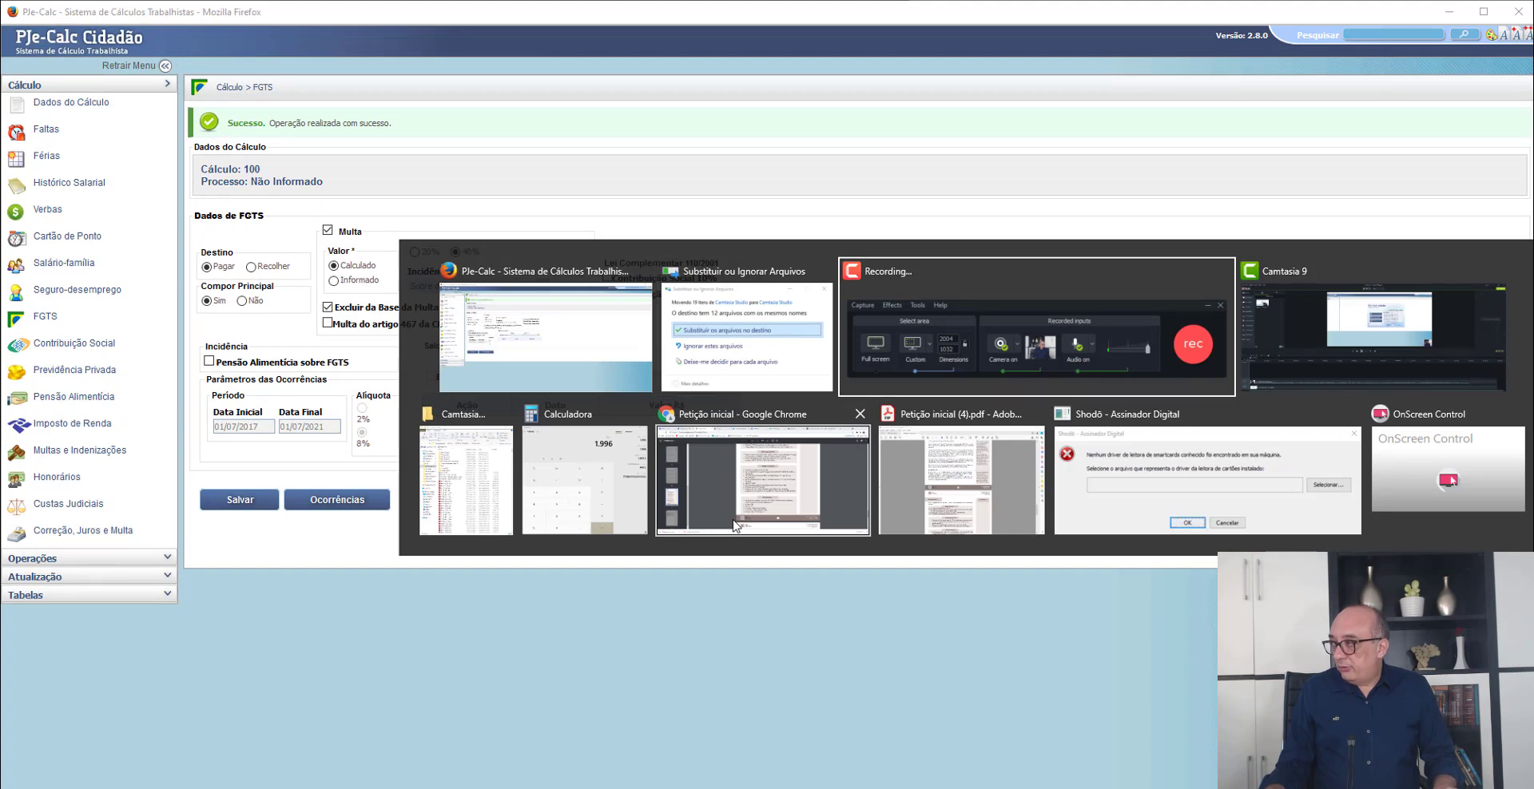
{"action": "left_click", "coordinate": [735, 511]}
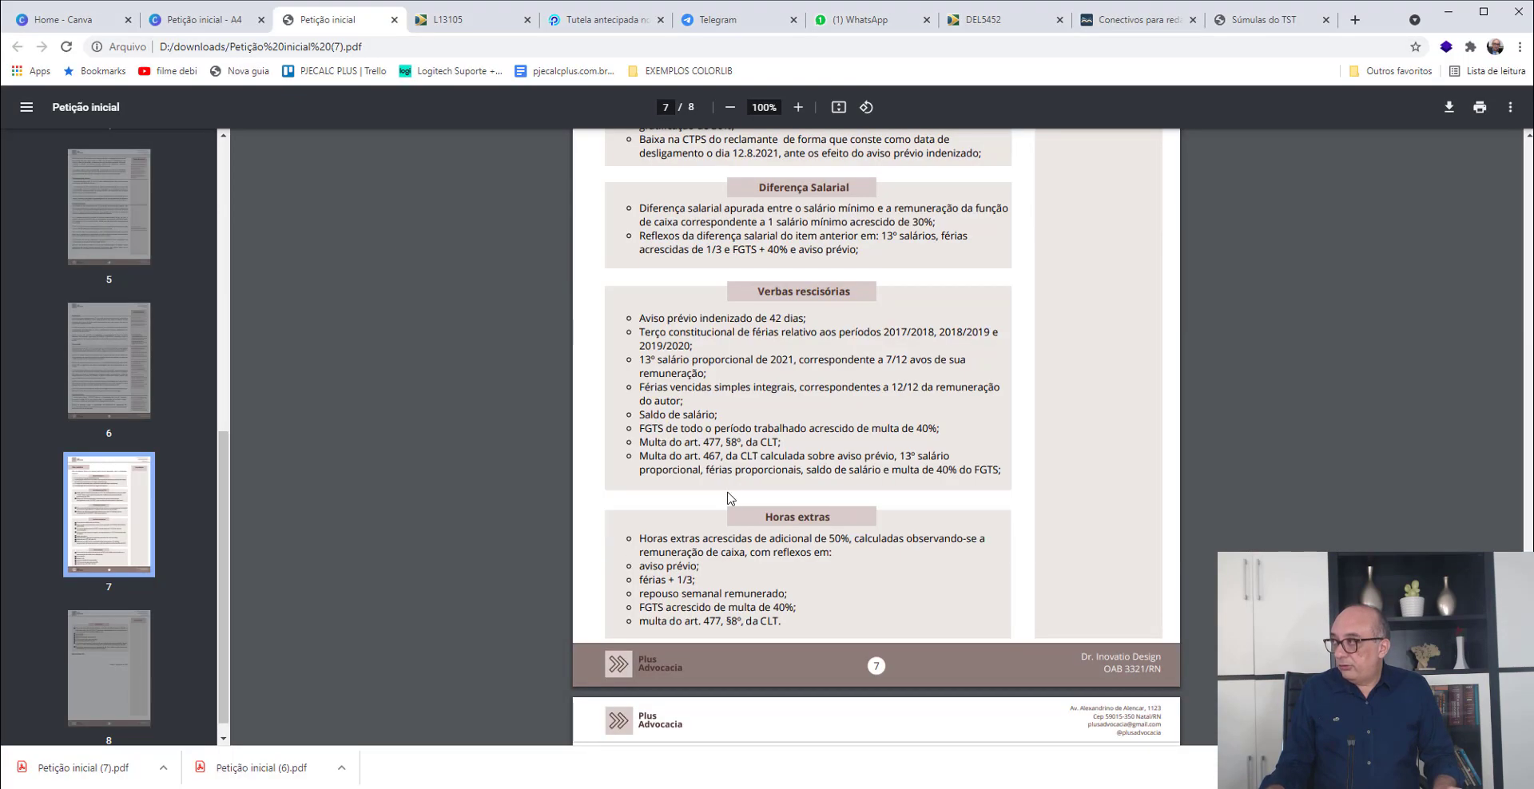
{"action": "scroll", "coordinate": [729, 486], "scroll_direction": "down", "scroll_amount": 1}
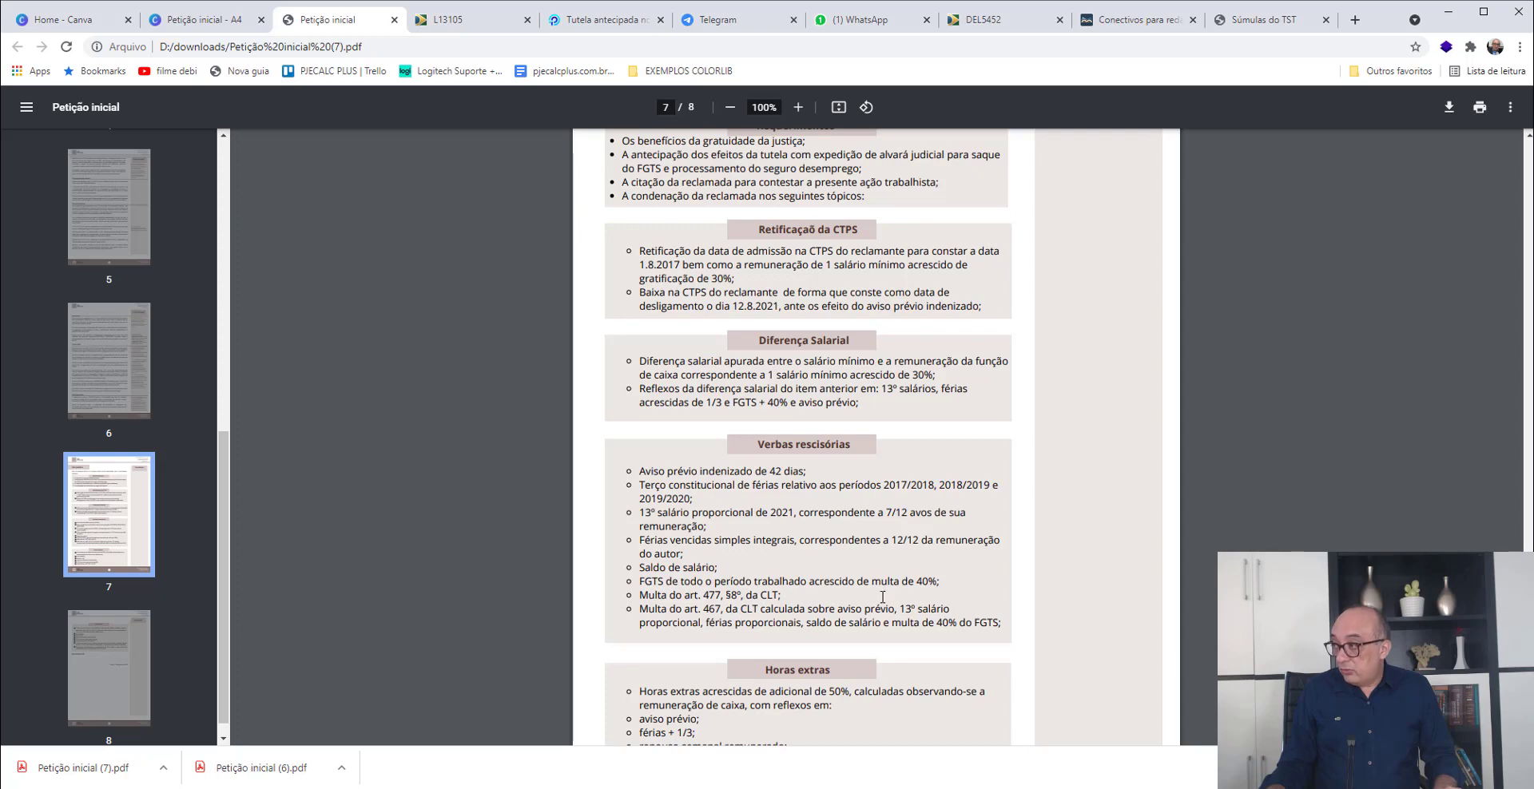
- Switch to PJe-Calc and enable the Multa do Artigo 467 reflex on 13º Salário, Aviso Prévio, Férias + 1/3 and Saldo de Salário
{"action": "key", "text": "alt+Tab"}
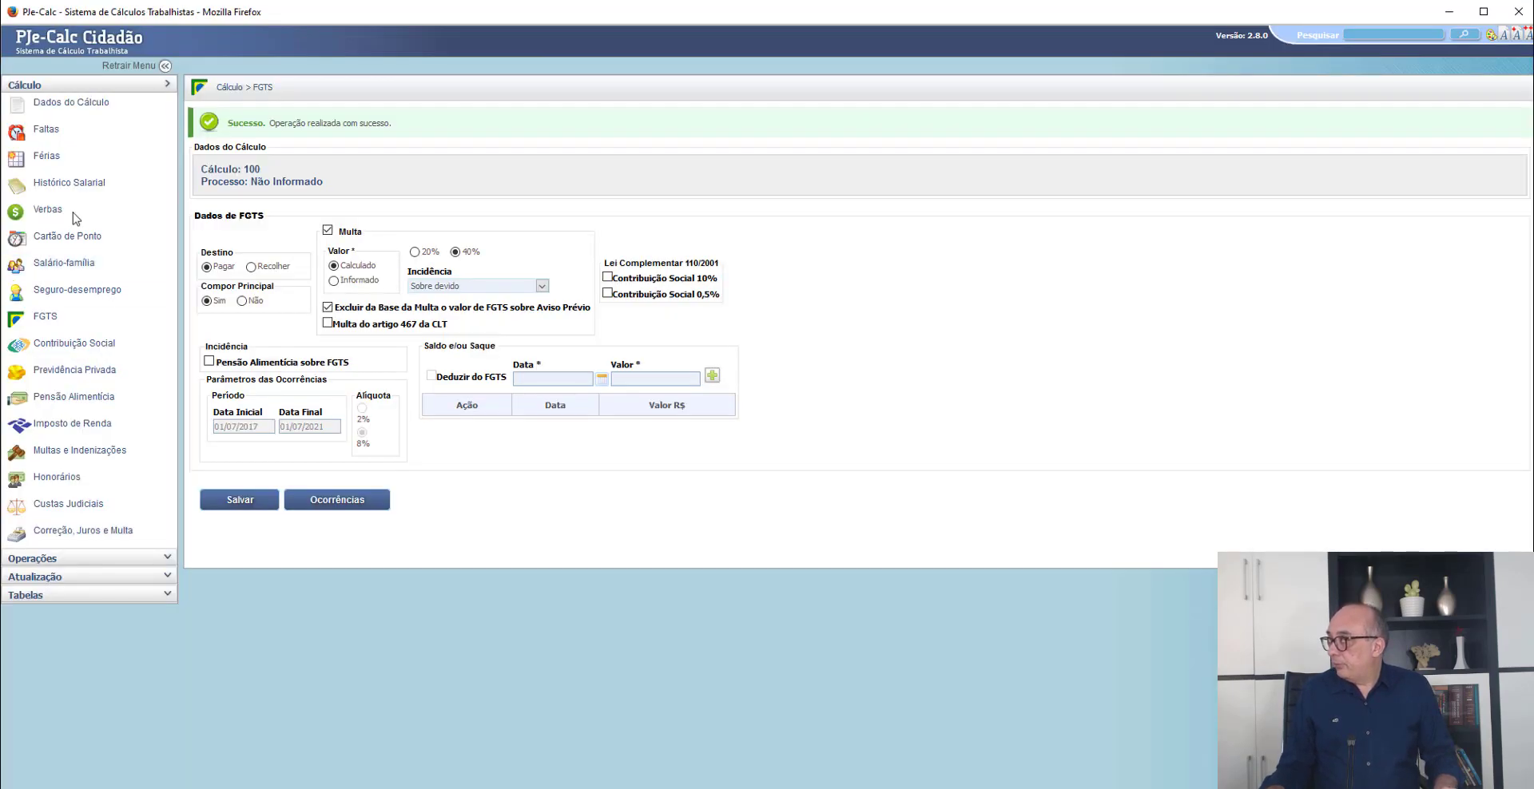
{"action": "left_click", "coordinate": [52, 211]}
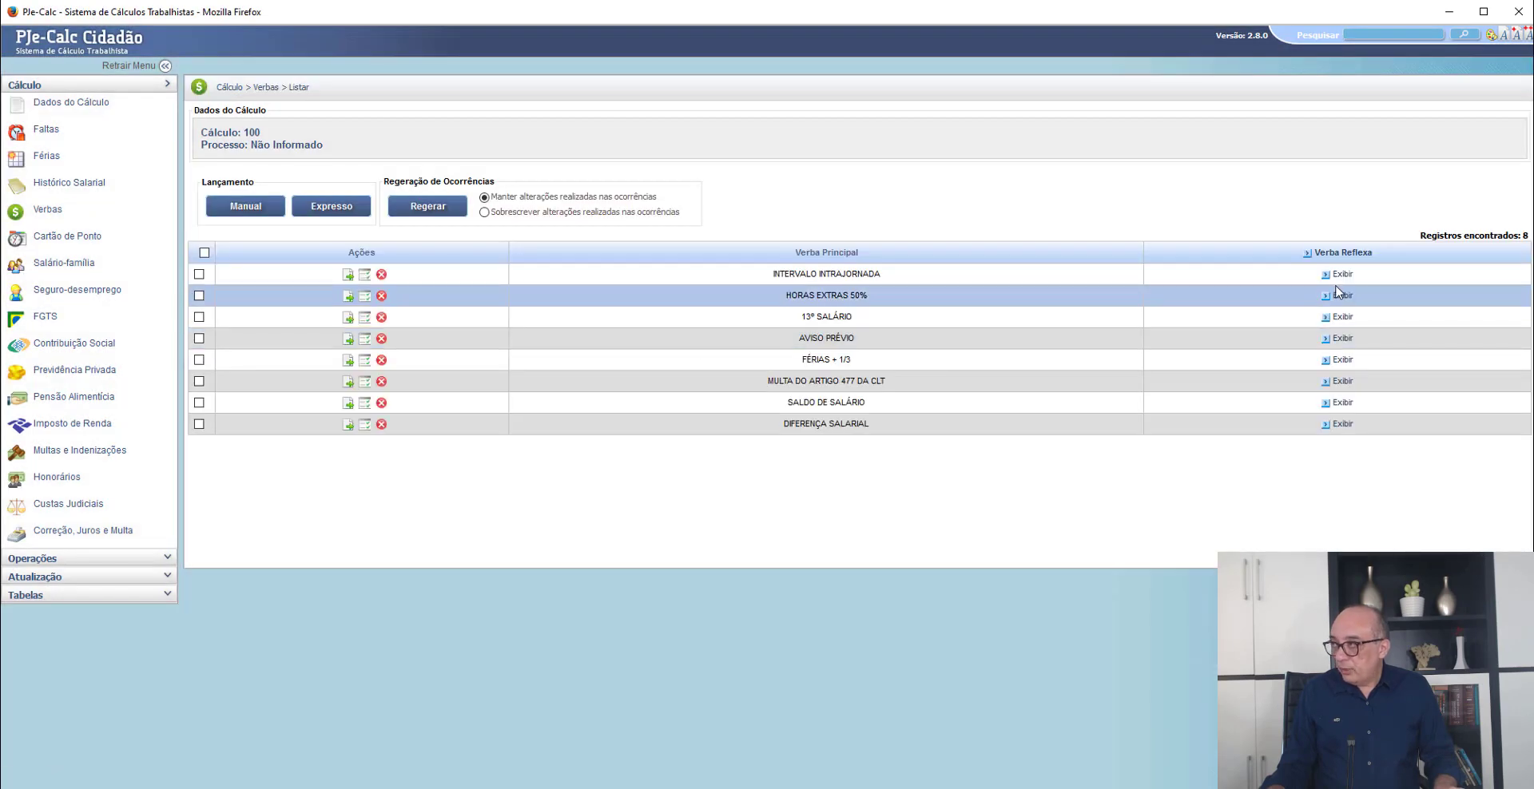
{"action": "left_click", "coordinate": [1344, 317]}
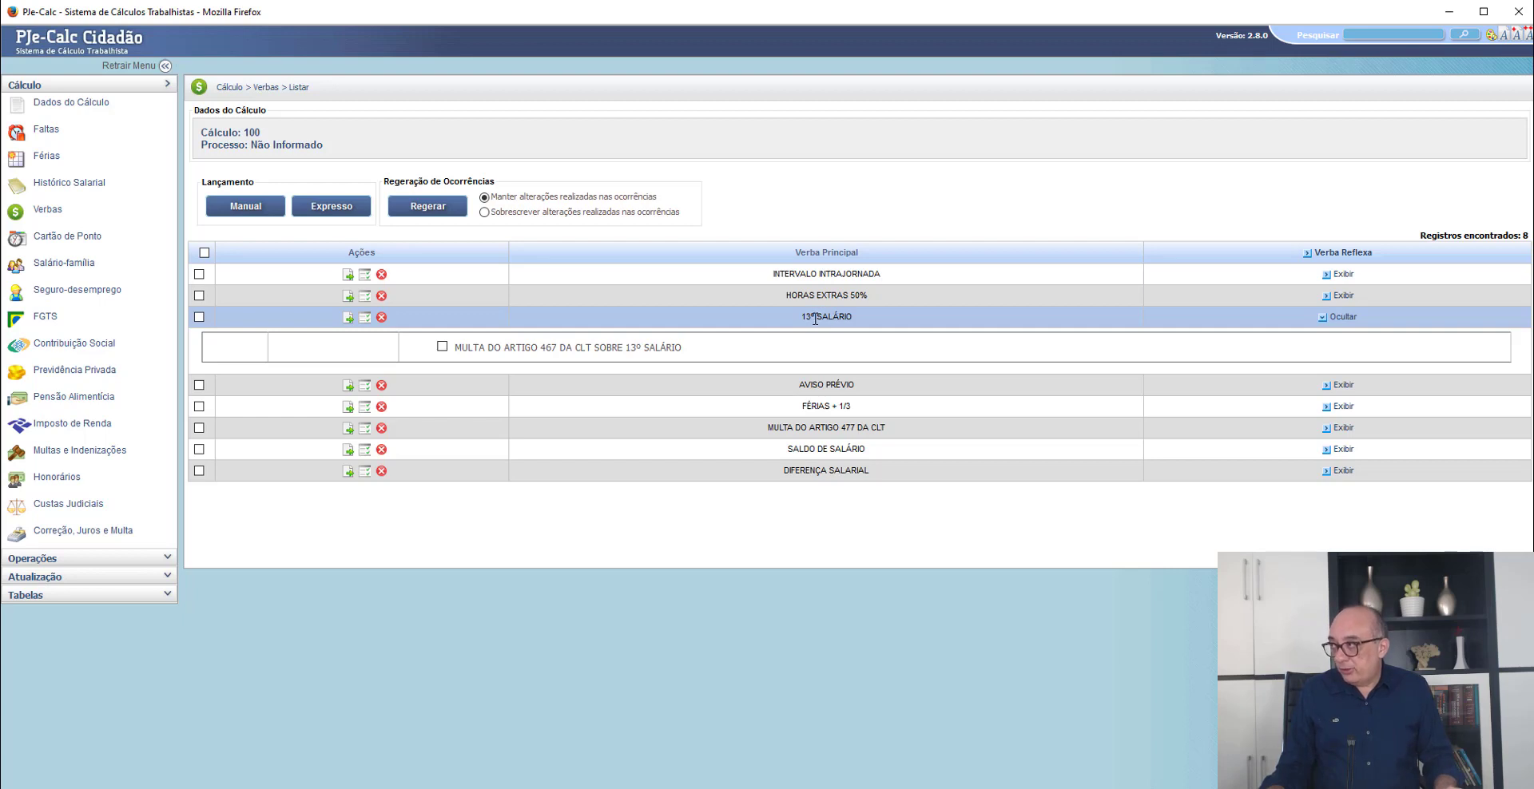
{"action": "left_click", "coordinate": [441, 347]}
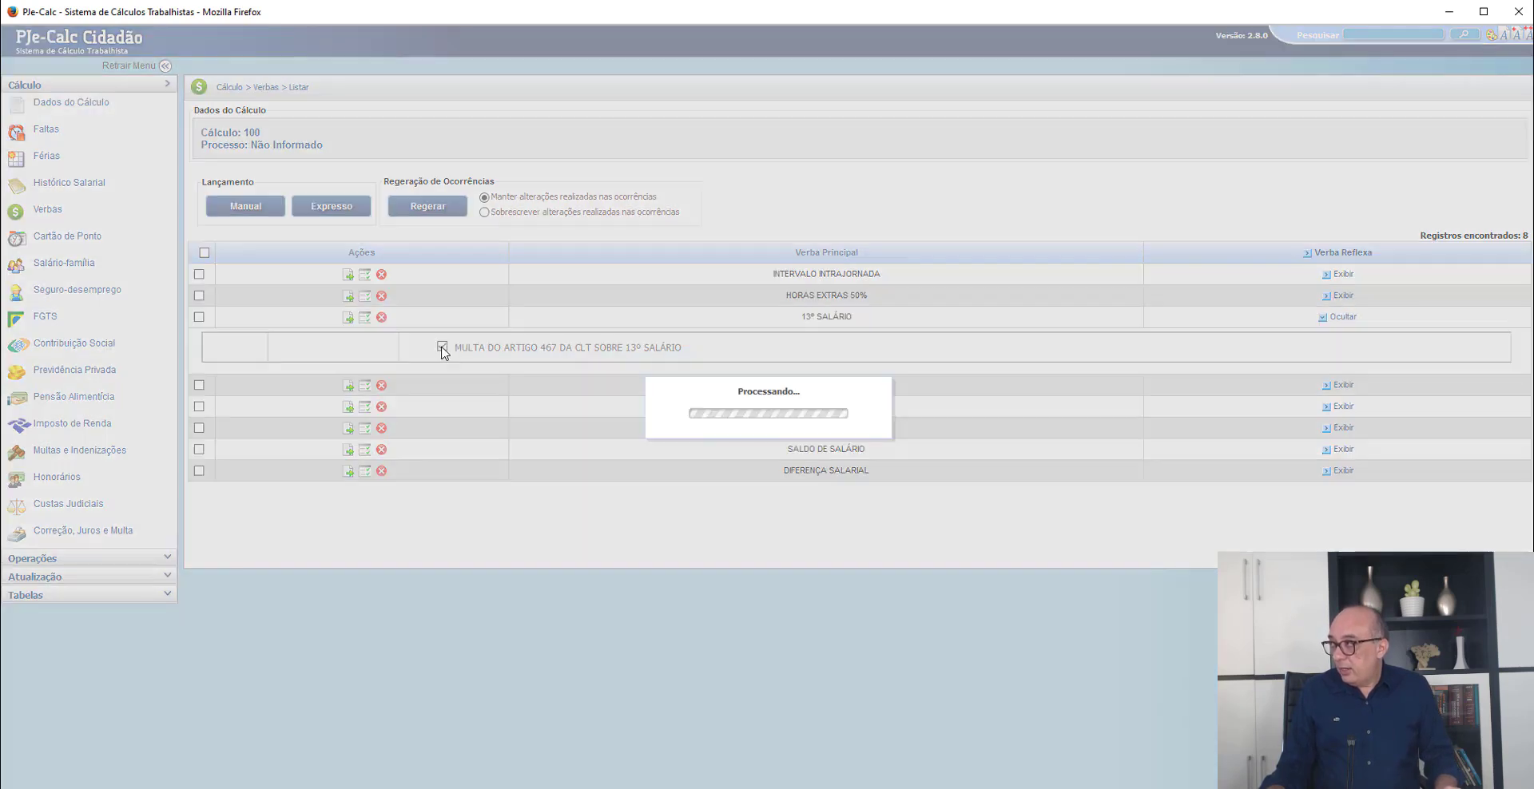
{"action": "left_click", "coordinate": [1338, 385]}
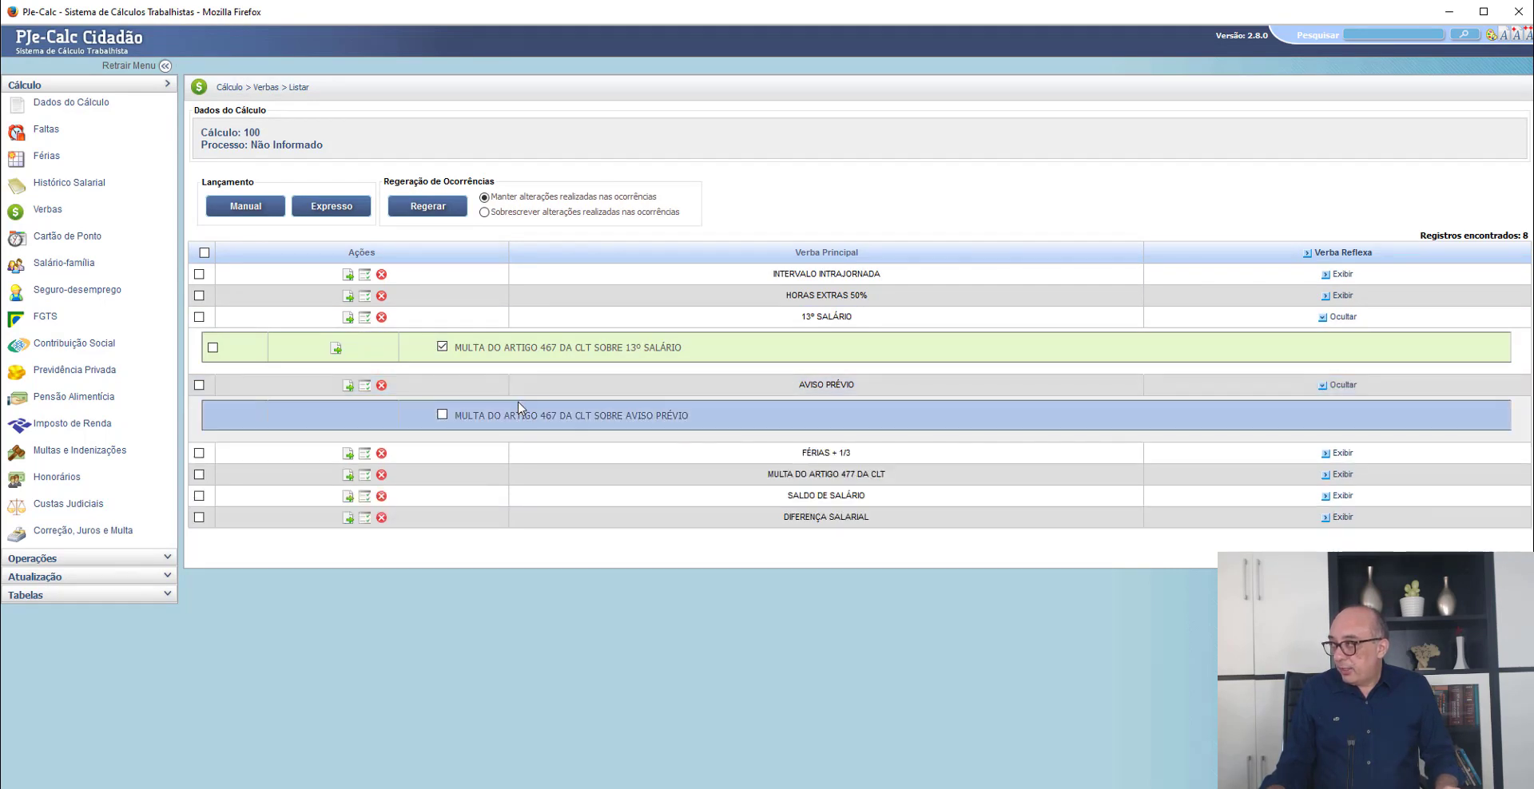
{"action": "left_click", "coordinate": [442, 416]}
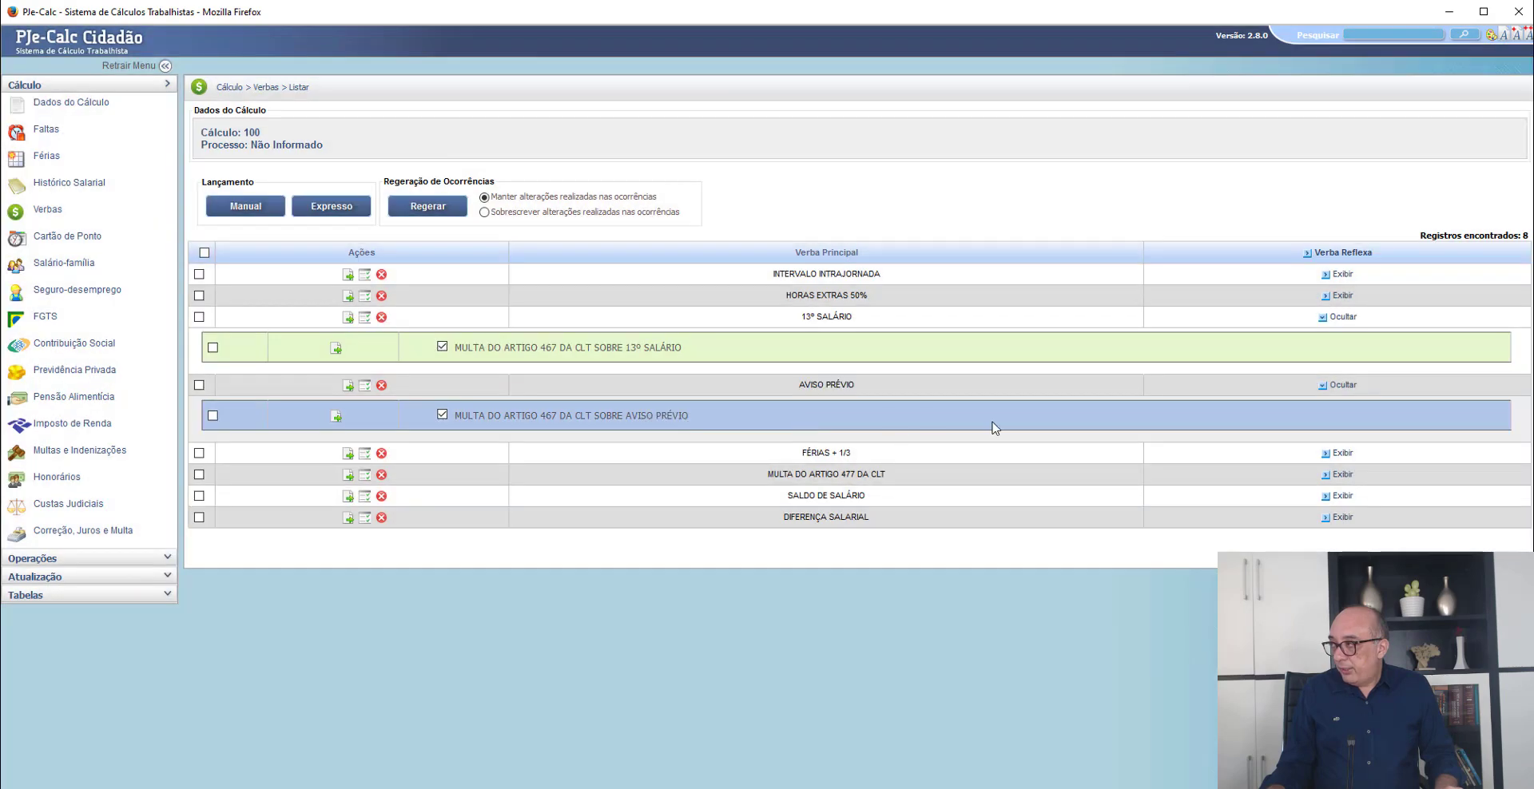
{"action": "left_click", "coordinate": [1339, 453]}
{"action": "left_click", "coordinate": [442, 483]}
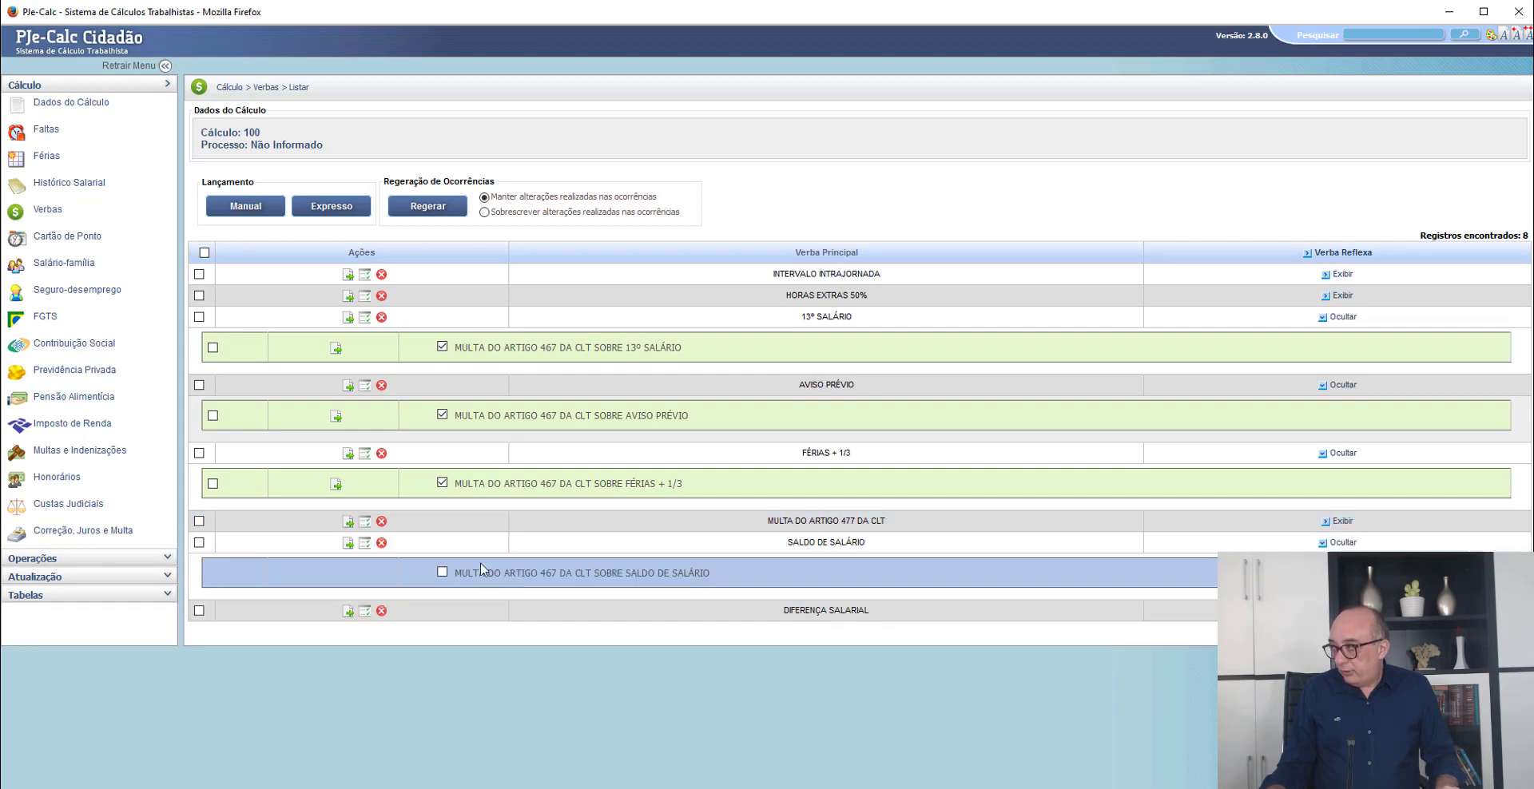
{"action": "left_click", "coordinate": [441, 572]}
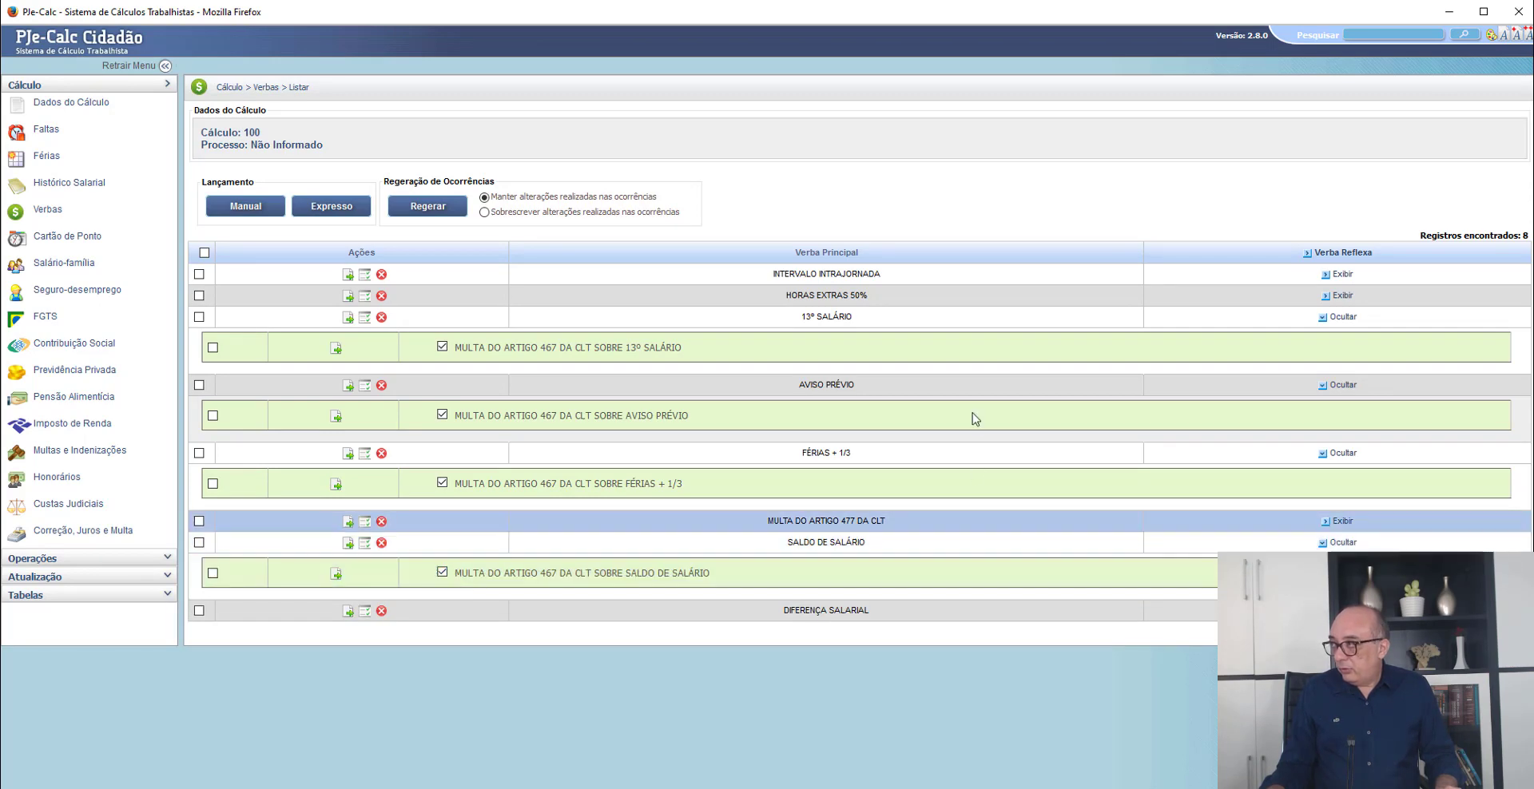
- Switch back to the Petição inicial PDF and review the Horas extras and Intervalos claims
{"action": "key", "text": "alt+Tab"}
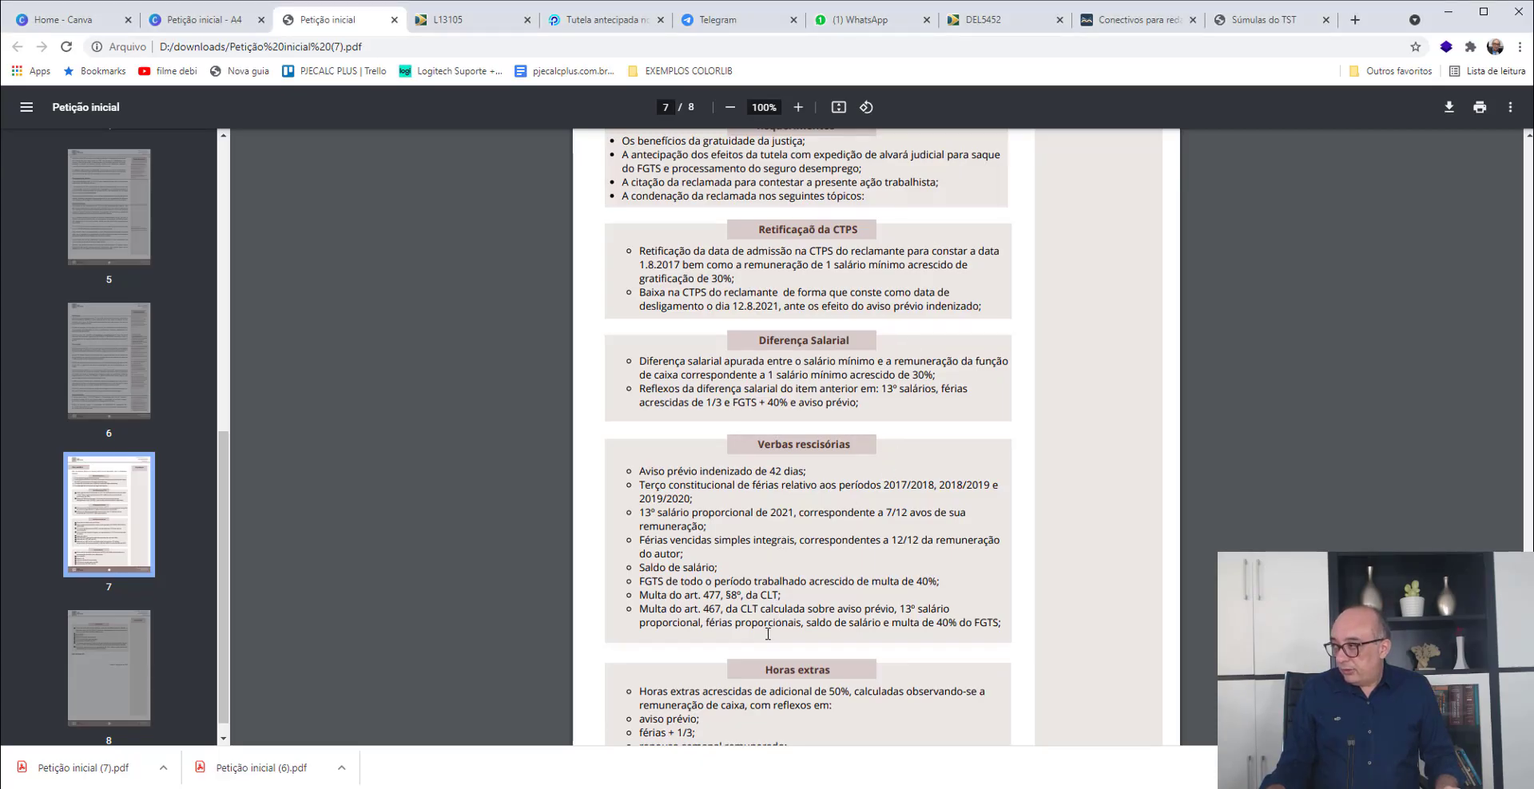
{"action": "scroll", "coordinate": [797, 621], "scroll_direction": "down", "scroll_amount": 1}
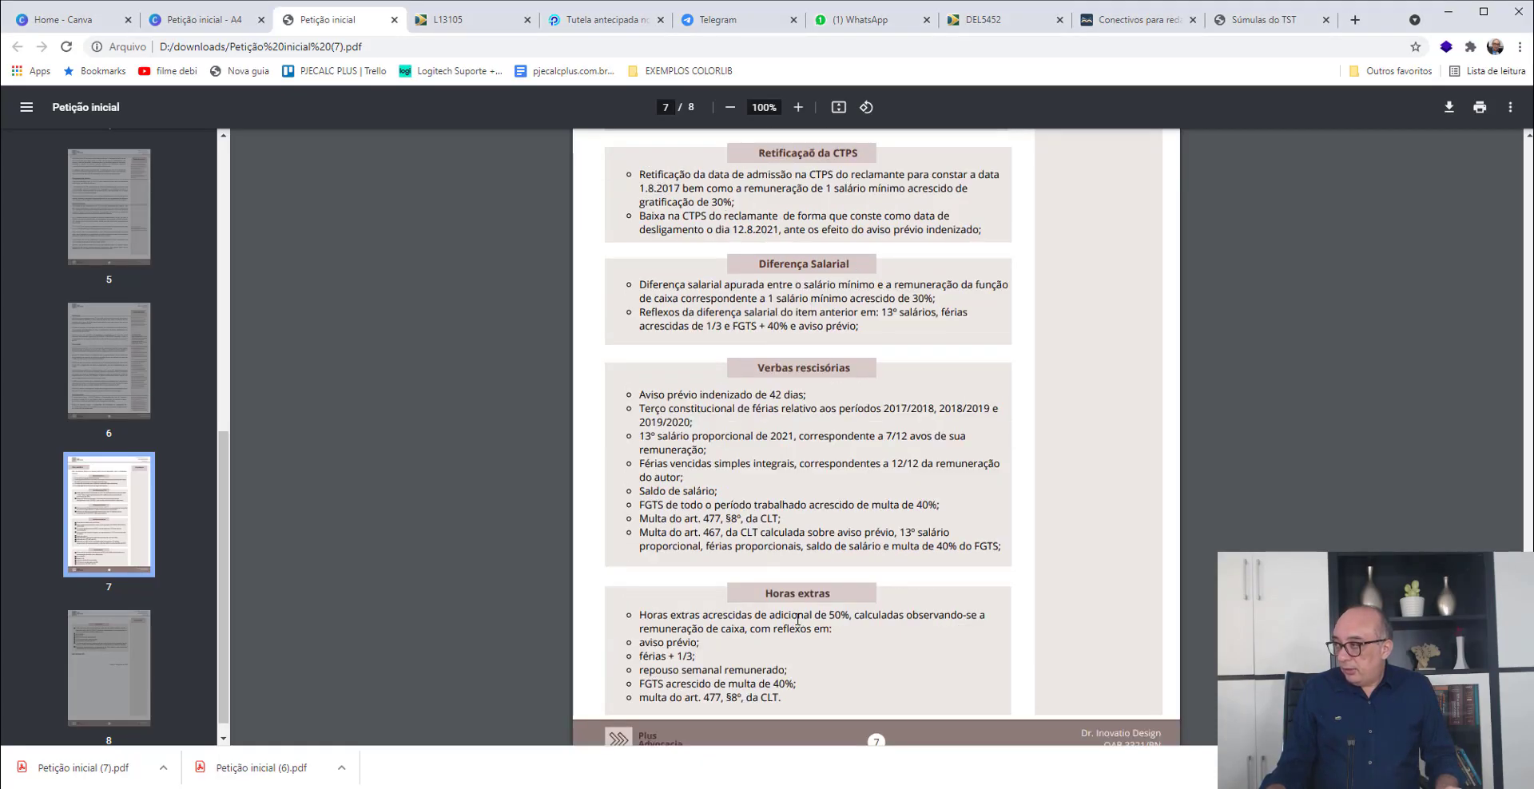
{"action": "scroll", "coordinate": [797, 619], "scroll_direction": "down", "scroll_amount": 2}
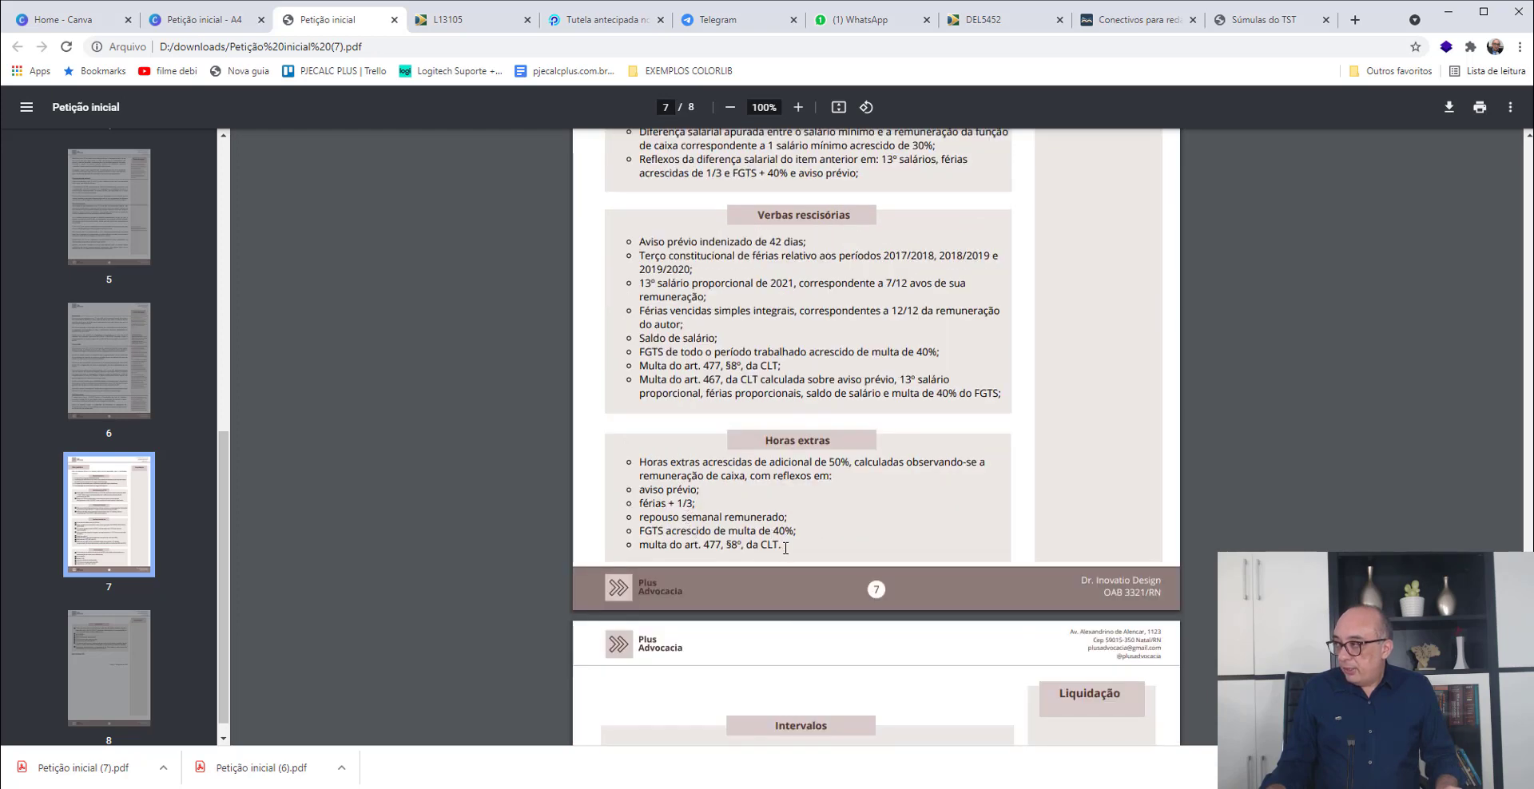
{"action": "scroll", "coordinate": [785, 548], "scroll_direction": "down", "scroll_amount": 4}
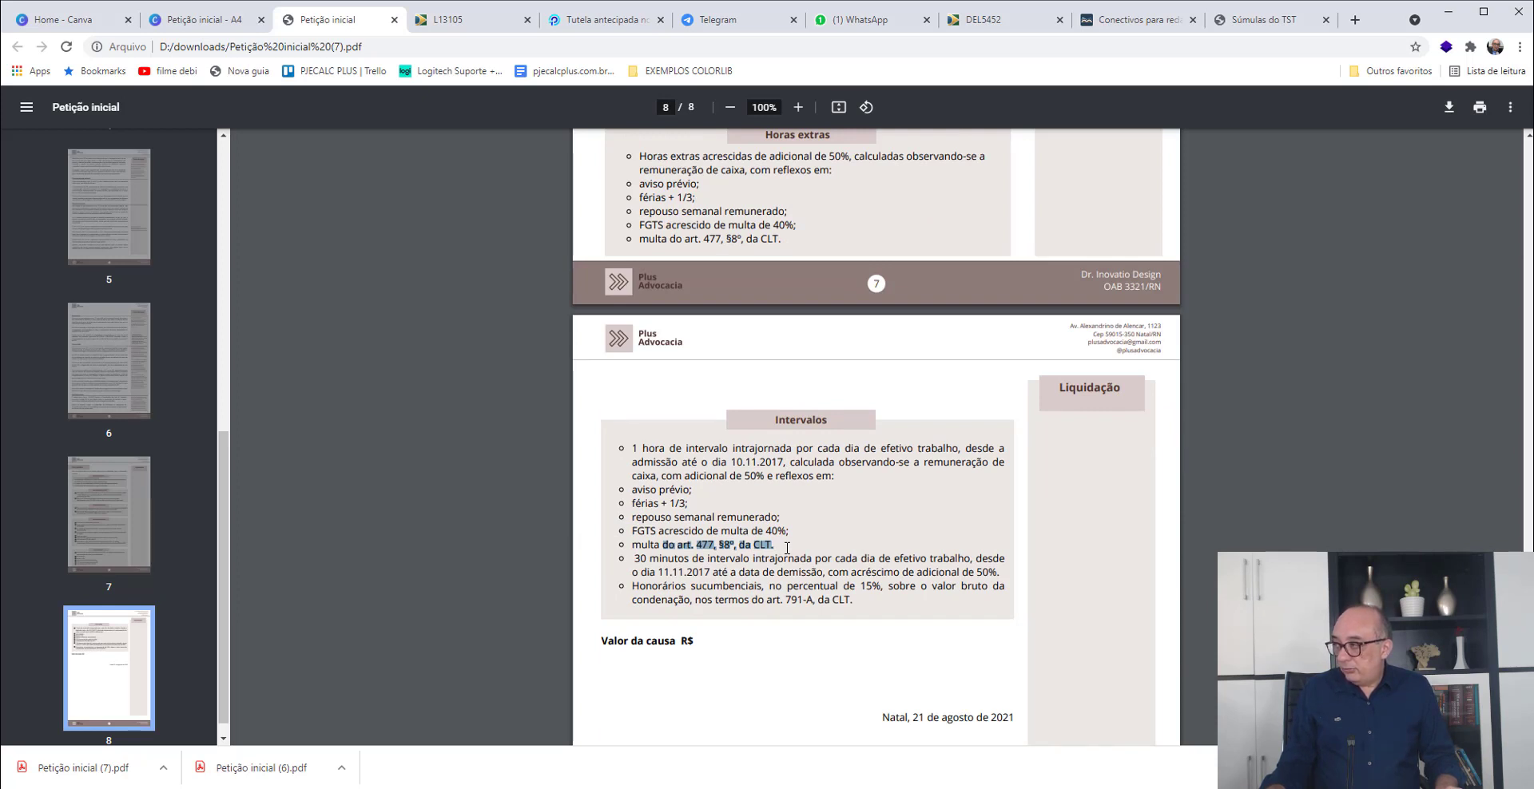
- Return to PJe-Calc, check the Custas Judiciais settings and liquidate the calculation
{"action": "key", "text": "alt+Tab"}
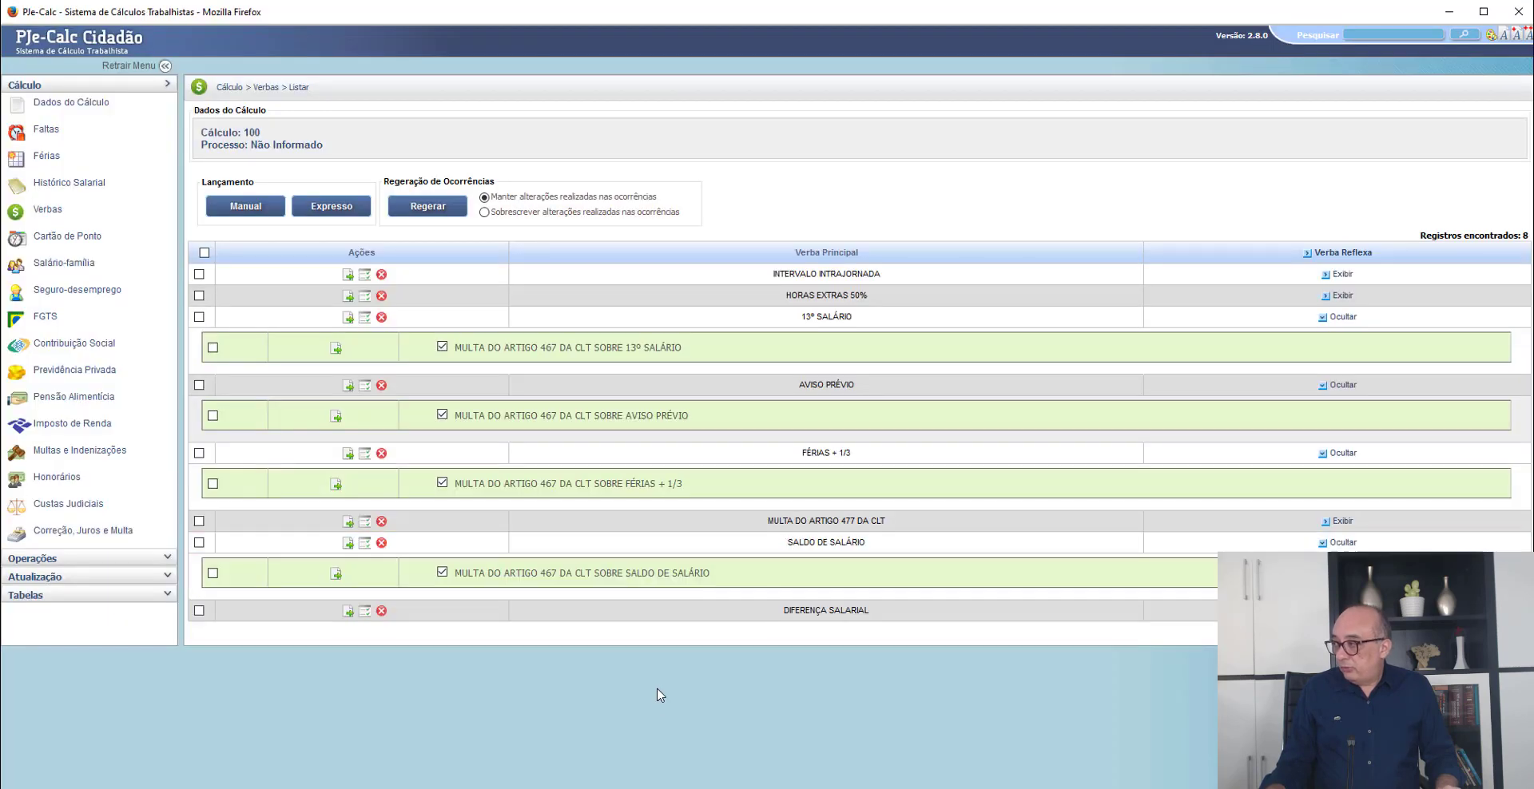
{"action": "left_click", "coordinate": [78, 508]}
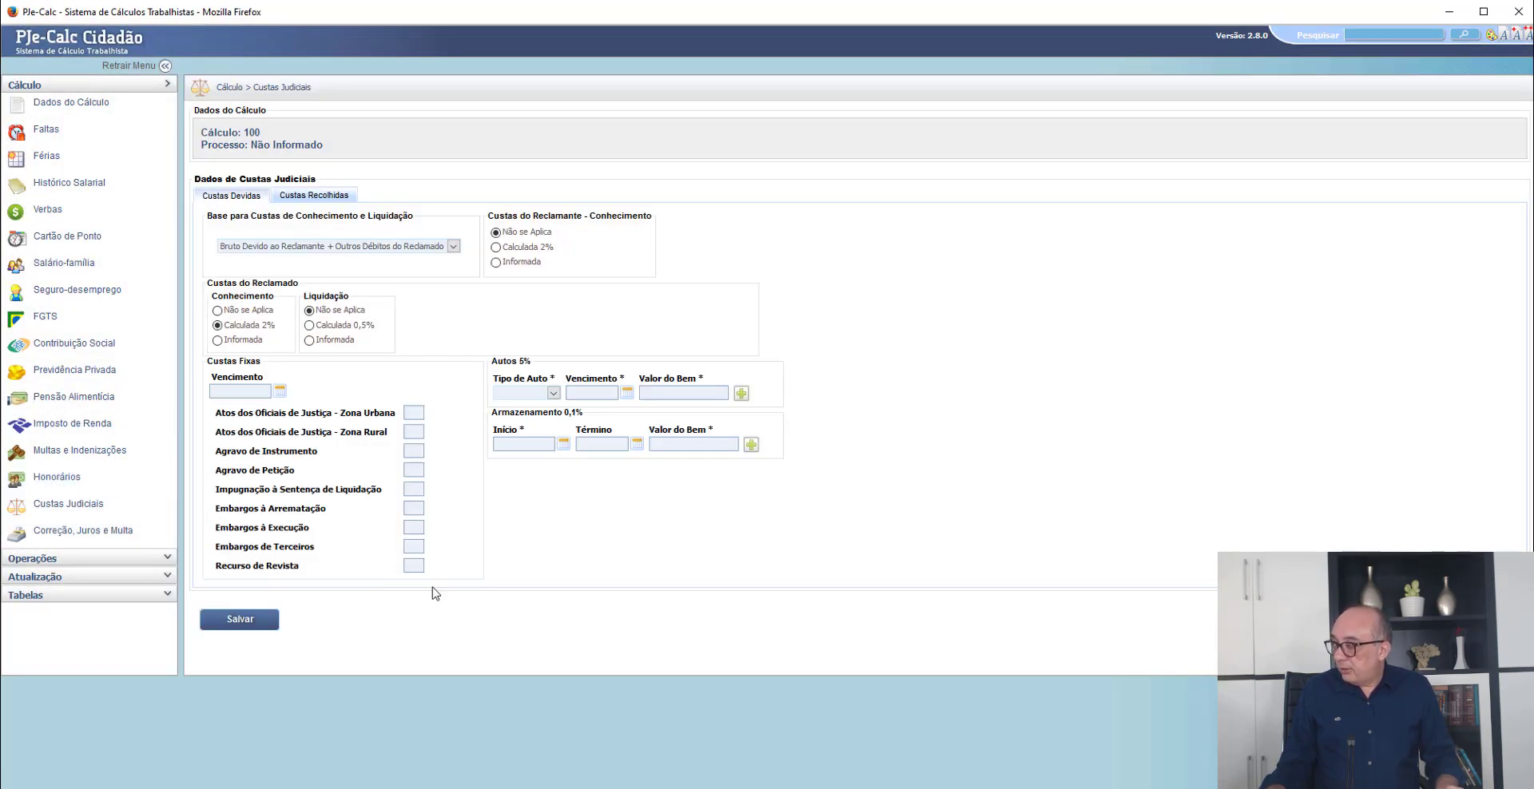
{"action": "left_click", "coordinate": [42, 559]}
{"action": "left_click", "coordinate": [46, 122]}
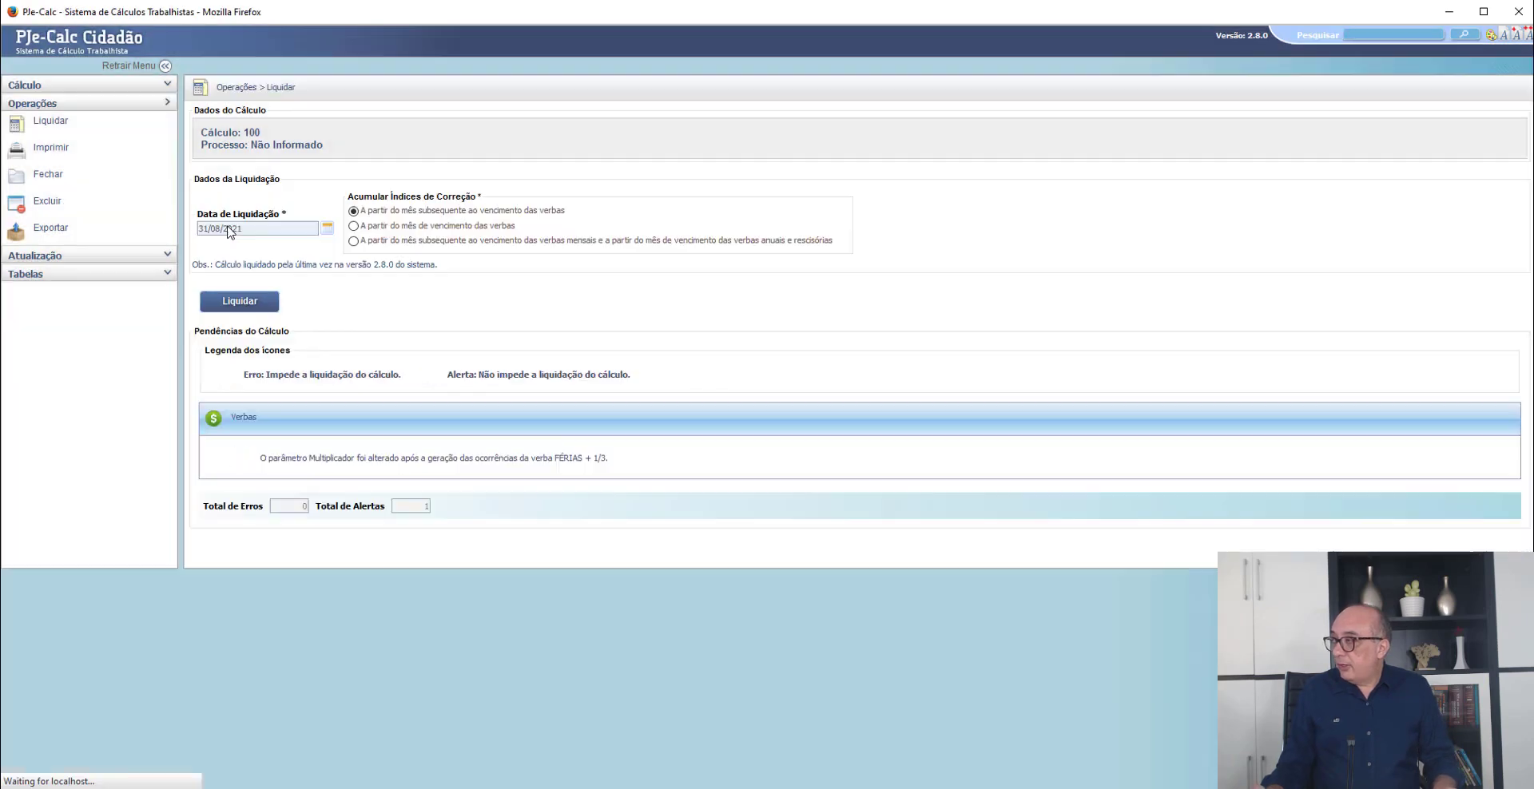
{"action": "left_click", "coordinate": [223, 303]}
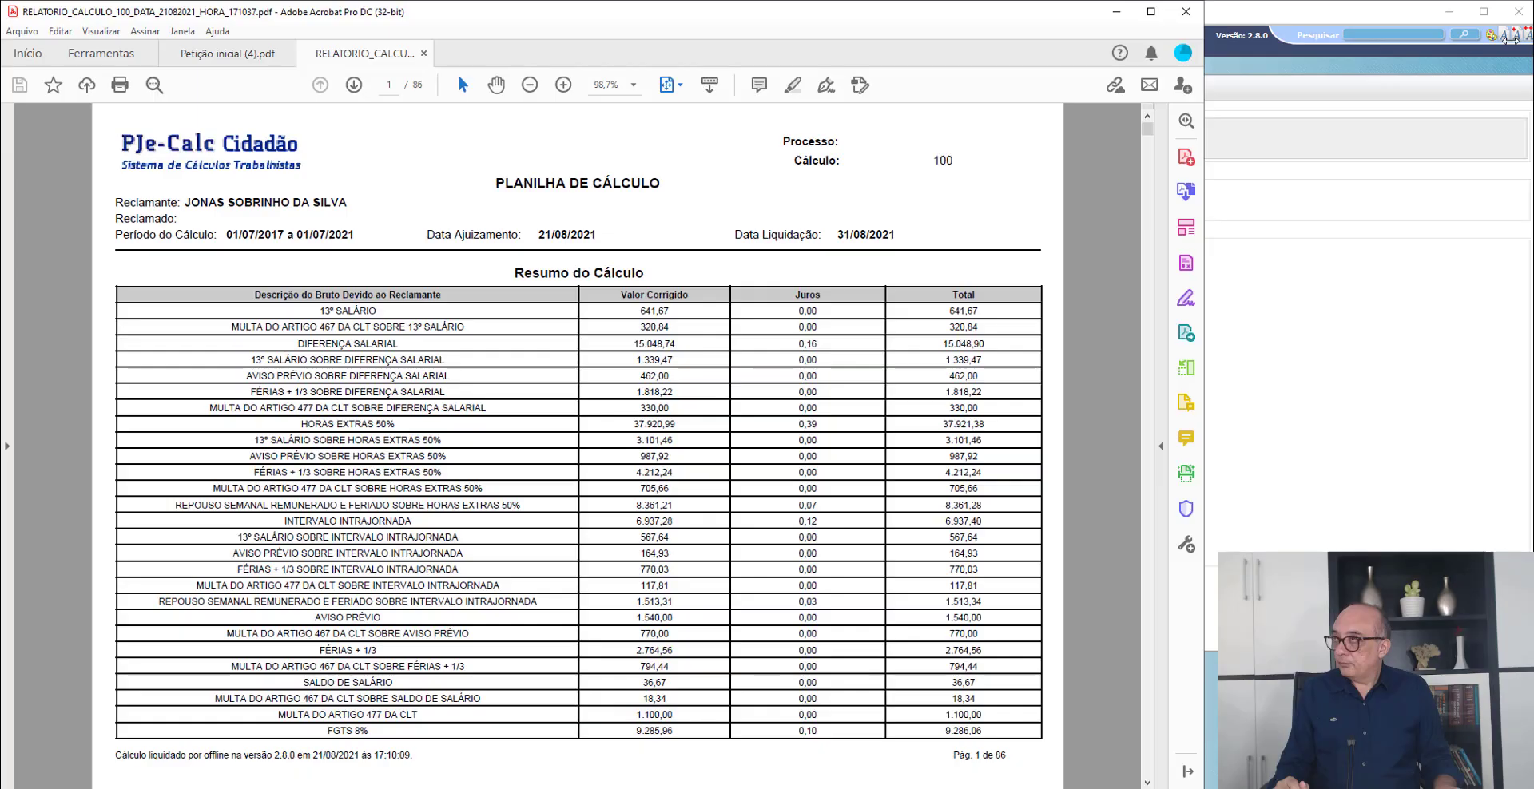
- Open the calculation report in Adobe Acrobat and review the Resumo do Cálculo, including the Subtotal of the Débitos do Reclamado
{"action": "left_click_drag", "start_coordinate": [1510, 40], "coordinate": [1533, 42]}
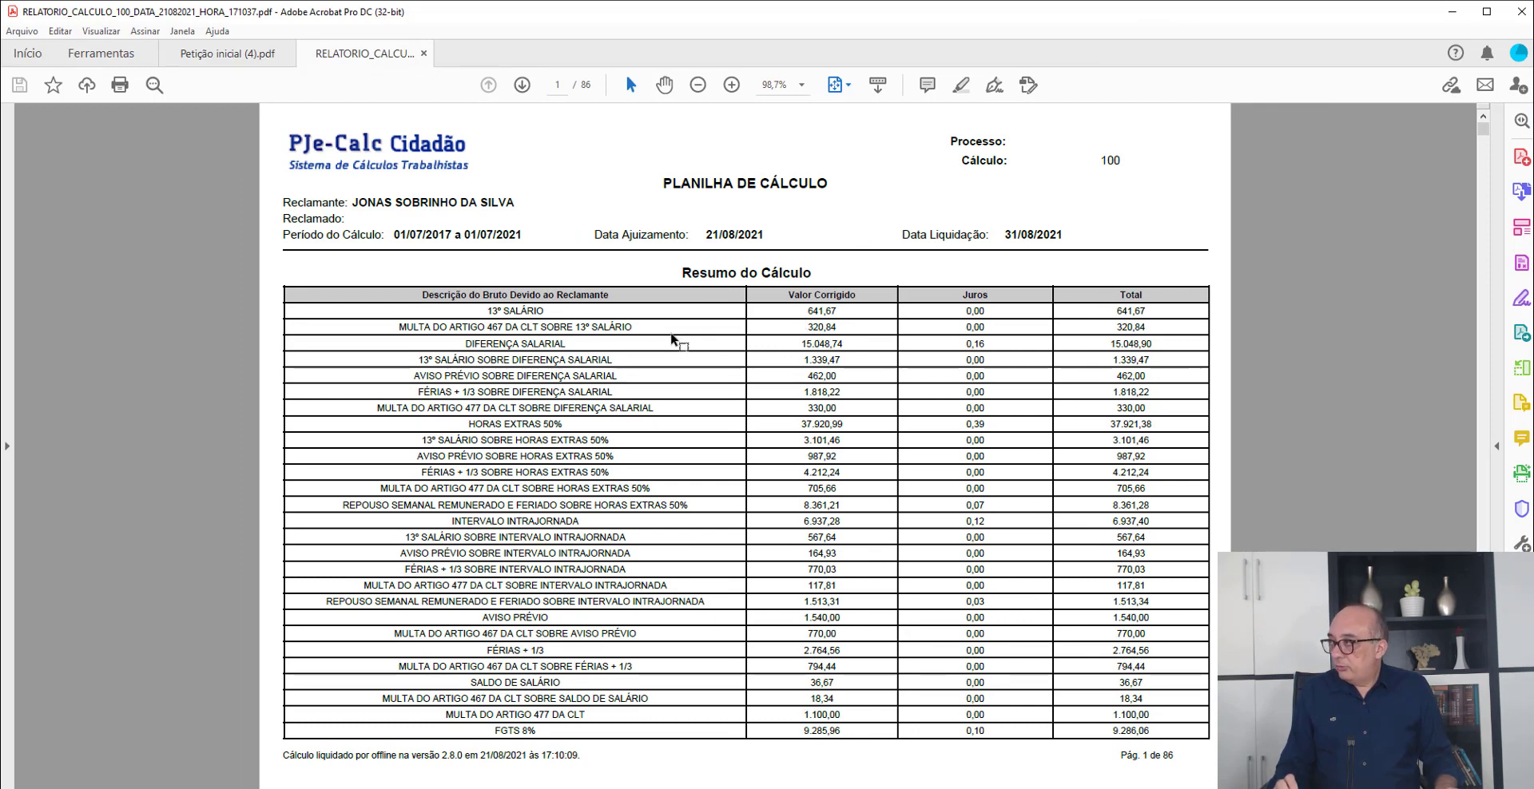
{"action": "scroll", "coordinate": [673, 339], "scroll_direction": "down", "scroll_amount": 3}
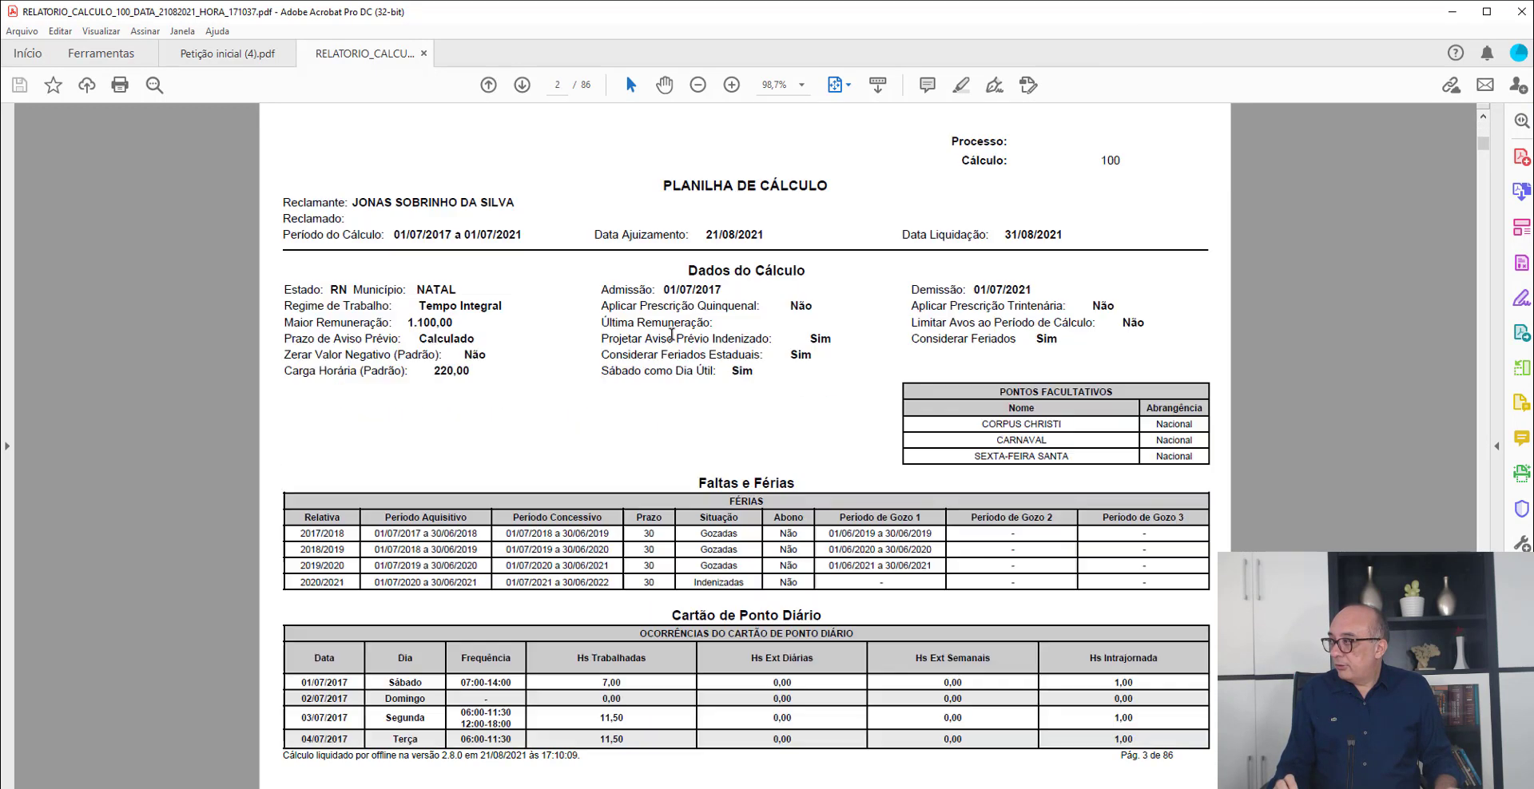
{"action": "scroll", "coordinate": [671, 336], "scroll_direction": "up", "scroll_amount": 6}
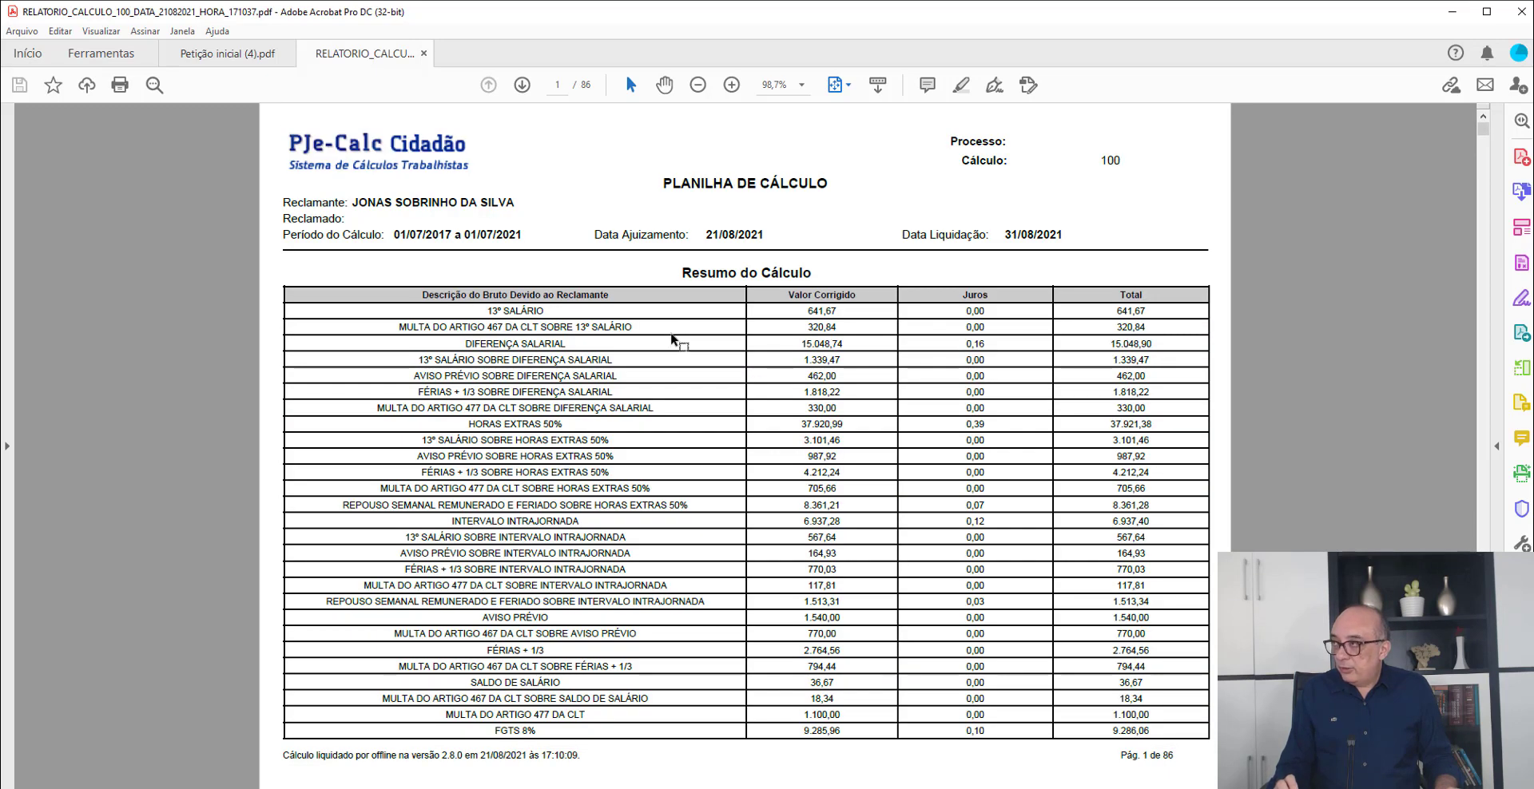
{"action": "scroll", "coordinate": [674, 340], "scroll_direction": "down", "scroll_amount": 3}
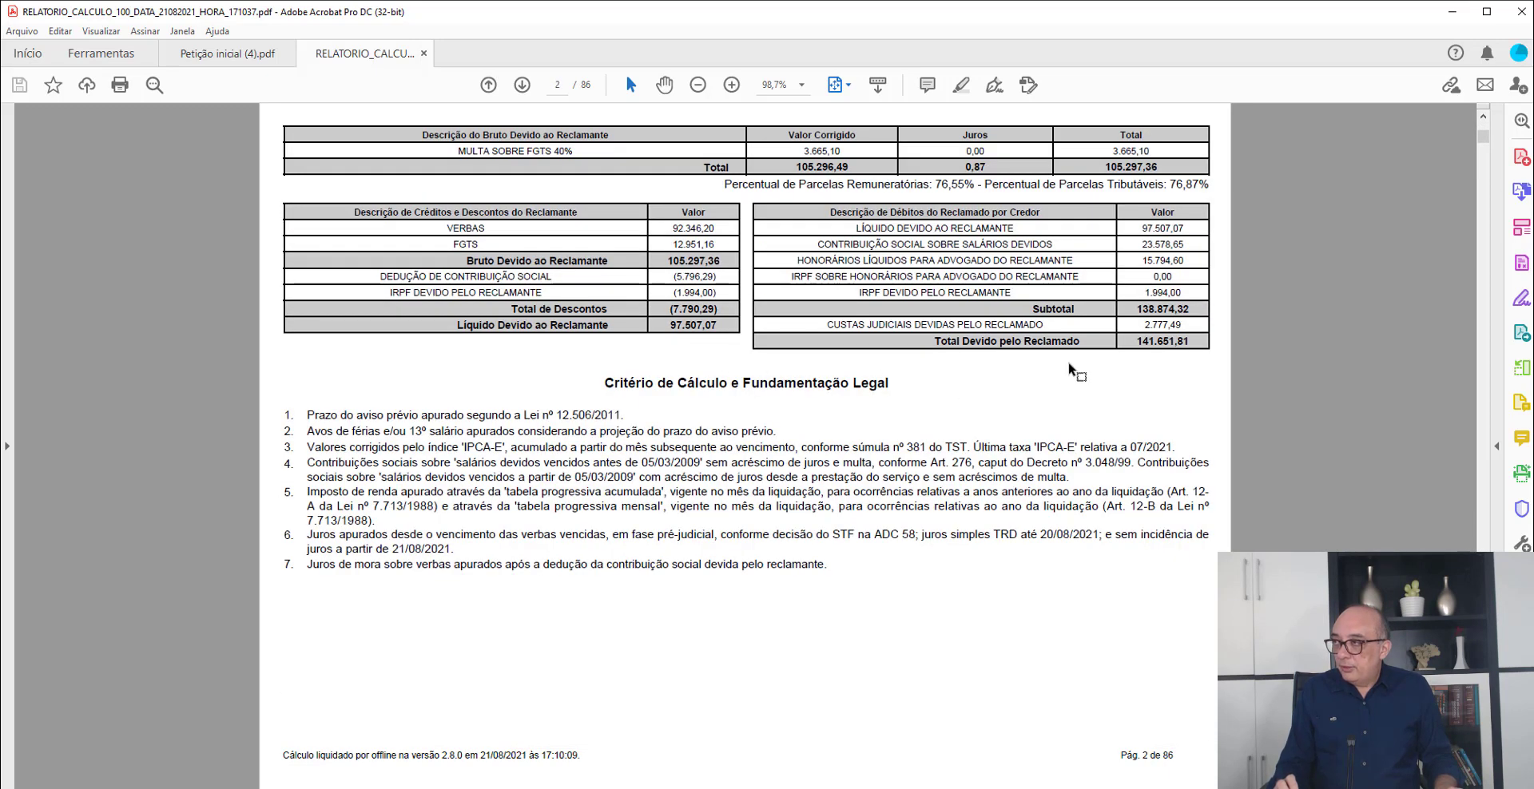
{"action": "double_click", "coordinate": [1143, 306]}
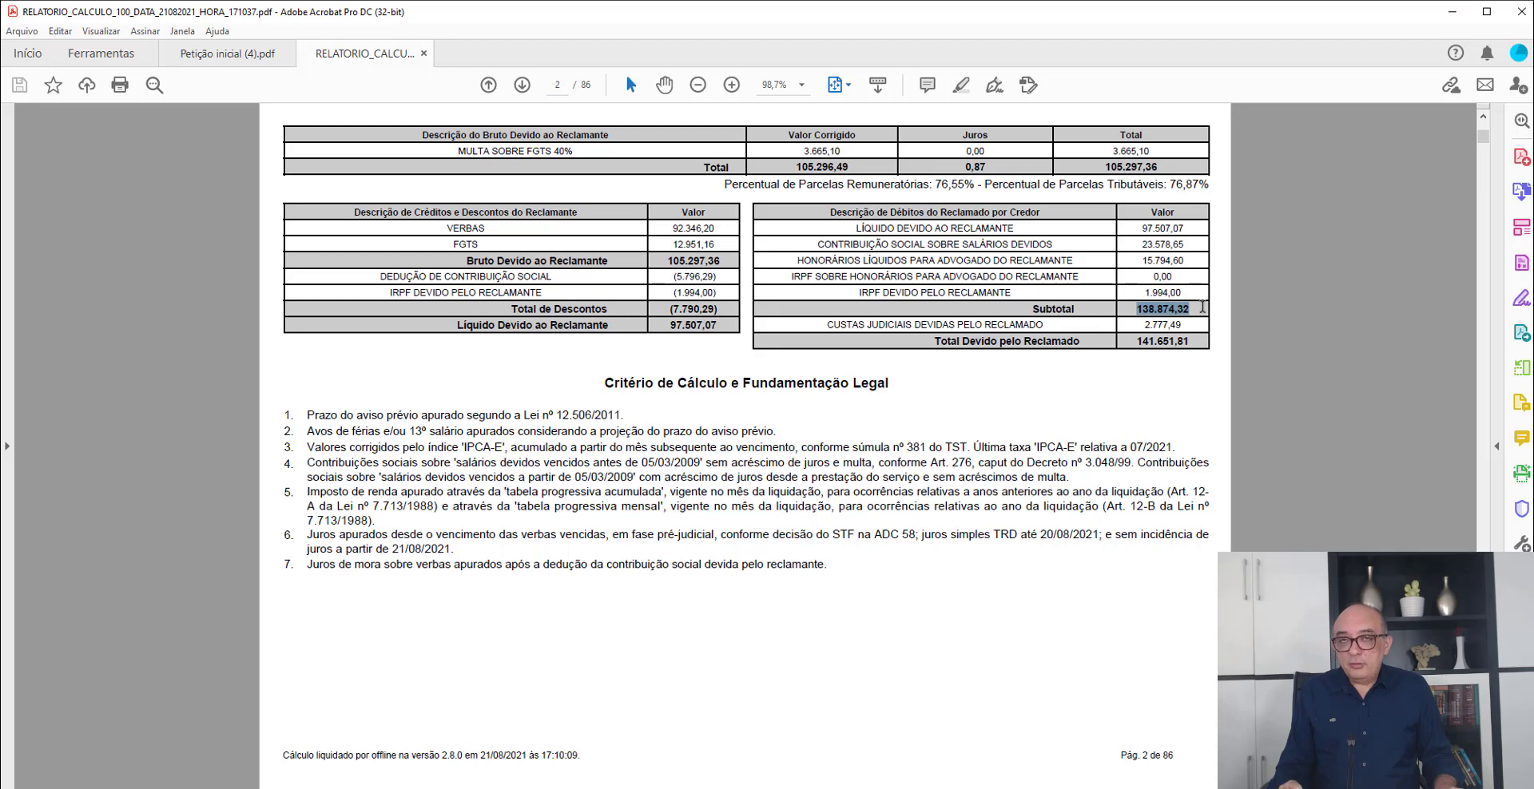
{"action": "left_click", "coordinate": [1040, 407]}
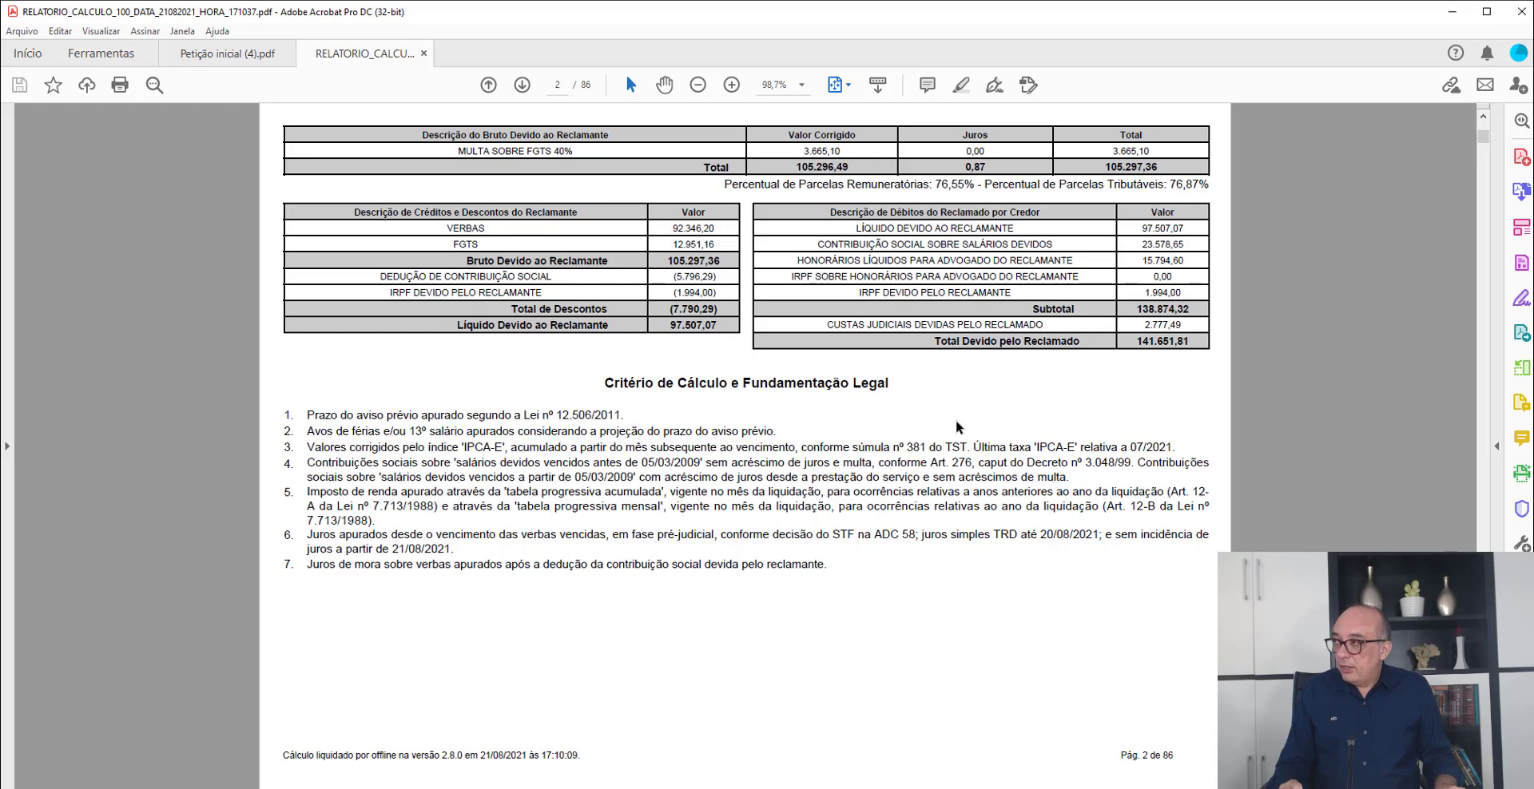
- Examine the Hs Intrajornada values for September and October 2017 in the report's Cartão de Ponto Diário occurrences
{"action": "scroll", "coordinate": [955, 420], "scroll_direction": "down", "scroll_amount": 10}
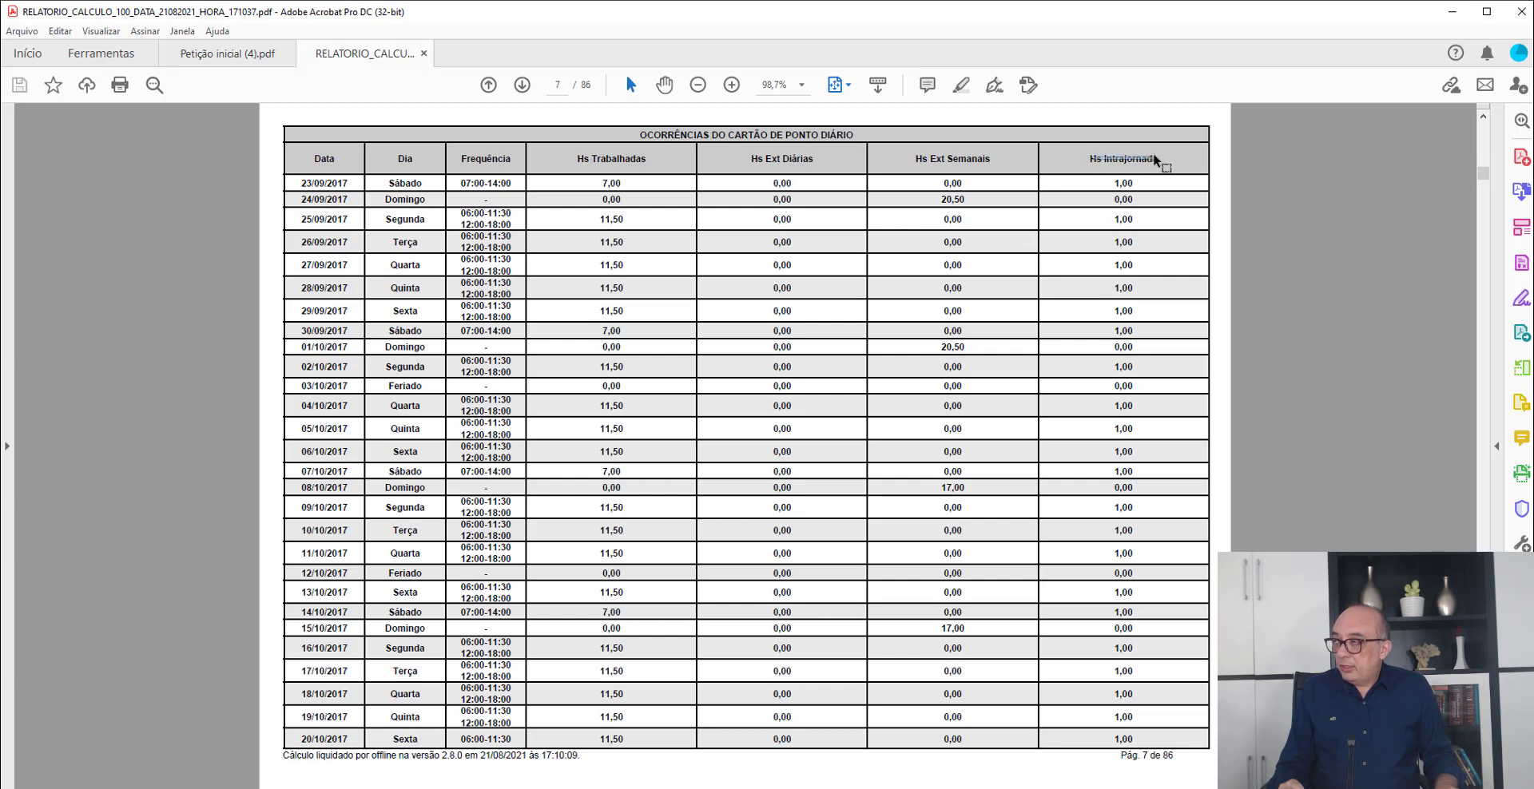
{"action": "left_click_drag", "start_coordinate": [1159, 162], "coordinate": [1136, 178]}
{"action": "left_click", "coordinate": [1134, 178]}
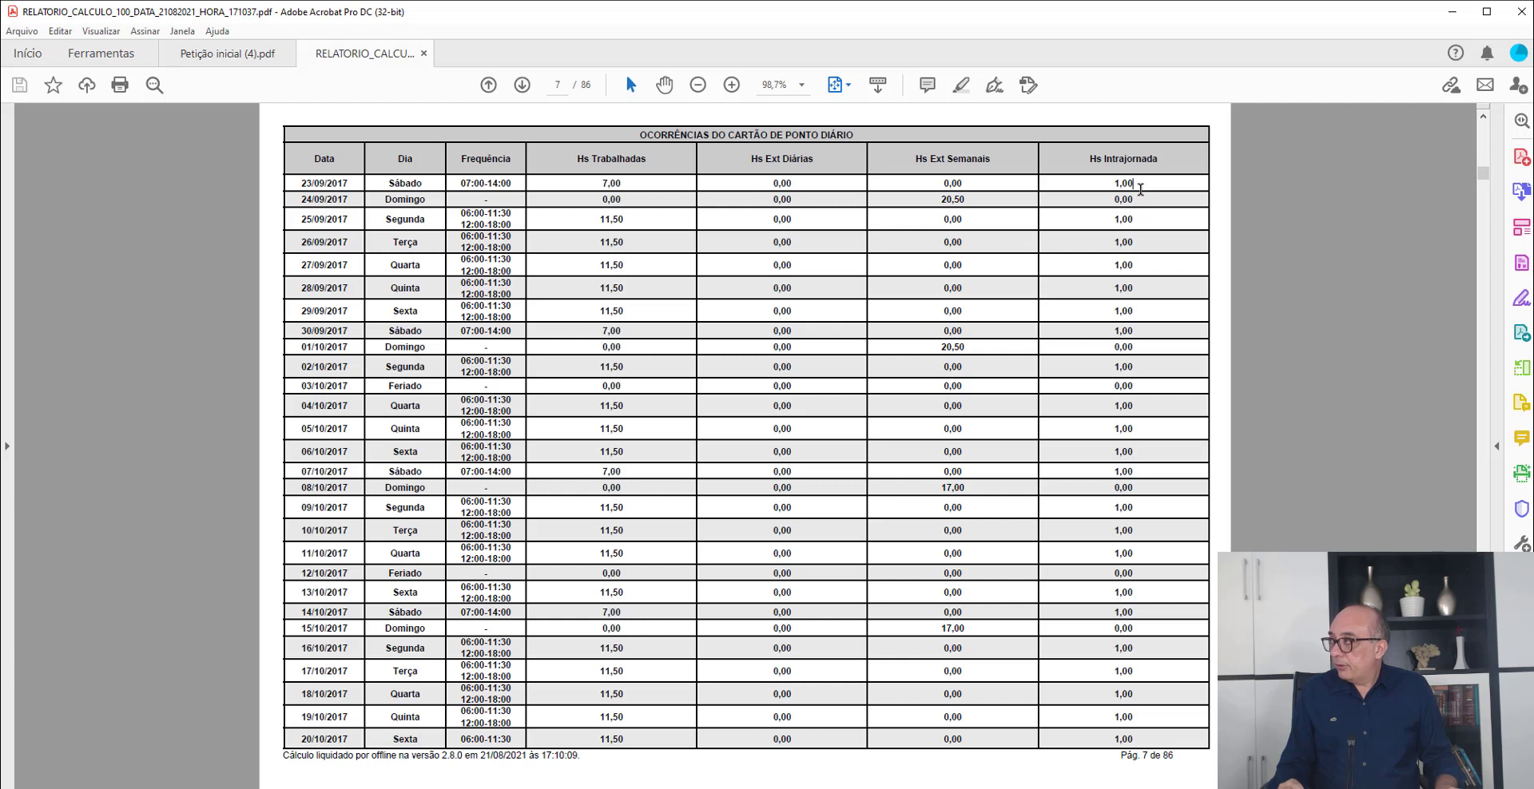
{"action": "double_click", "coordinate": [1135, 183]}
{"action": "double_click", "coordinate": [1130, 242]}
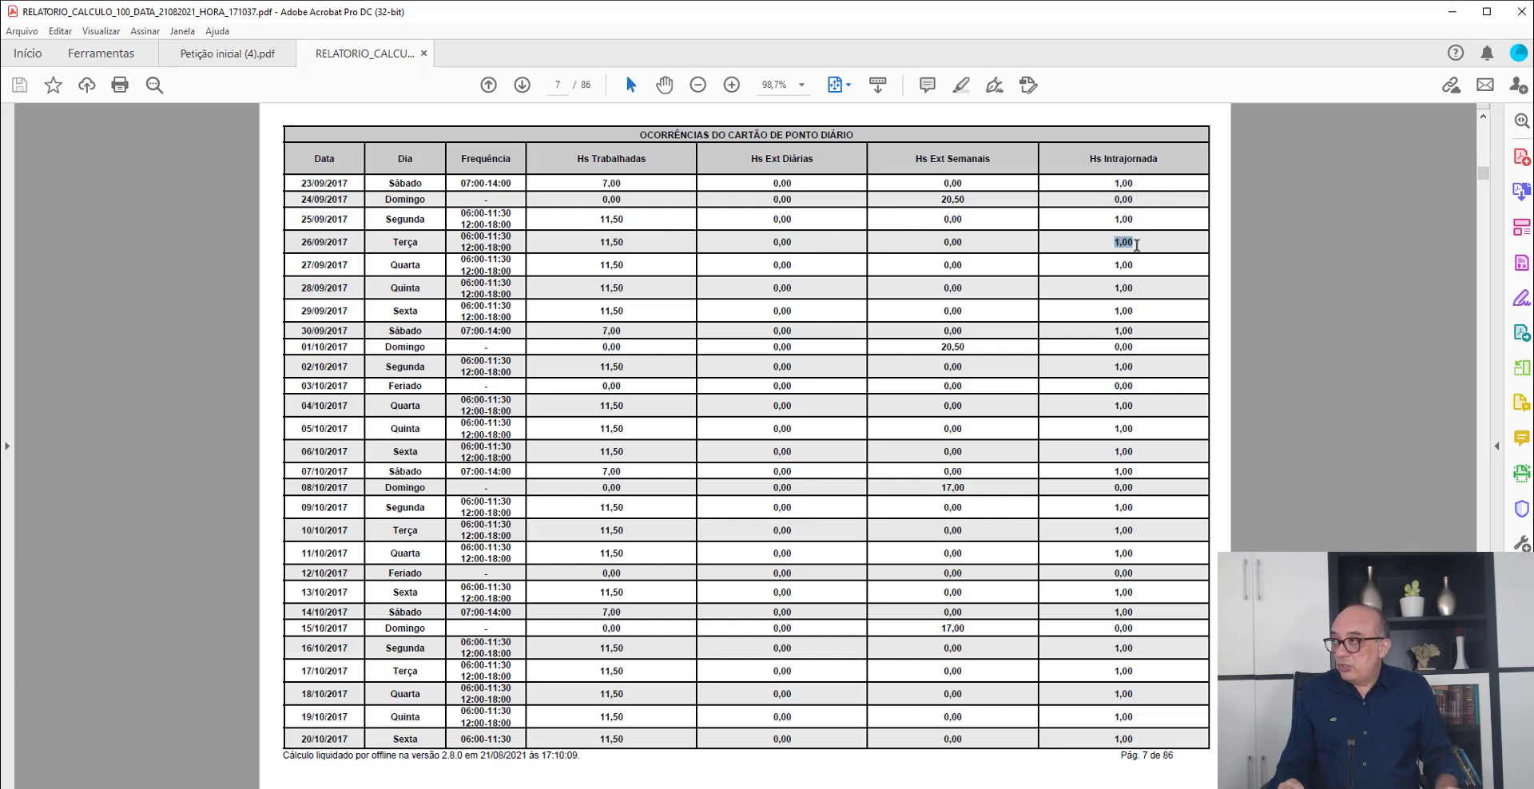
{"action": "left_click_drag", "start_coordinate": [1124, 265], "coordinate": [1134, 267]}
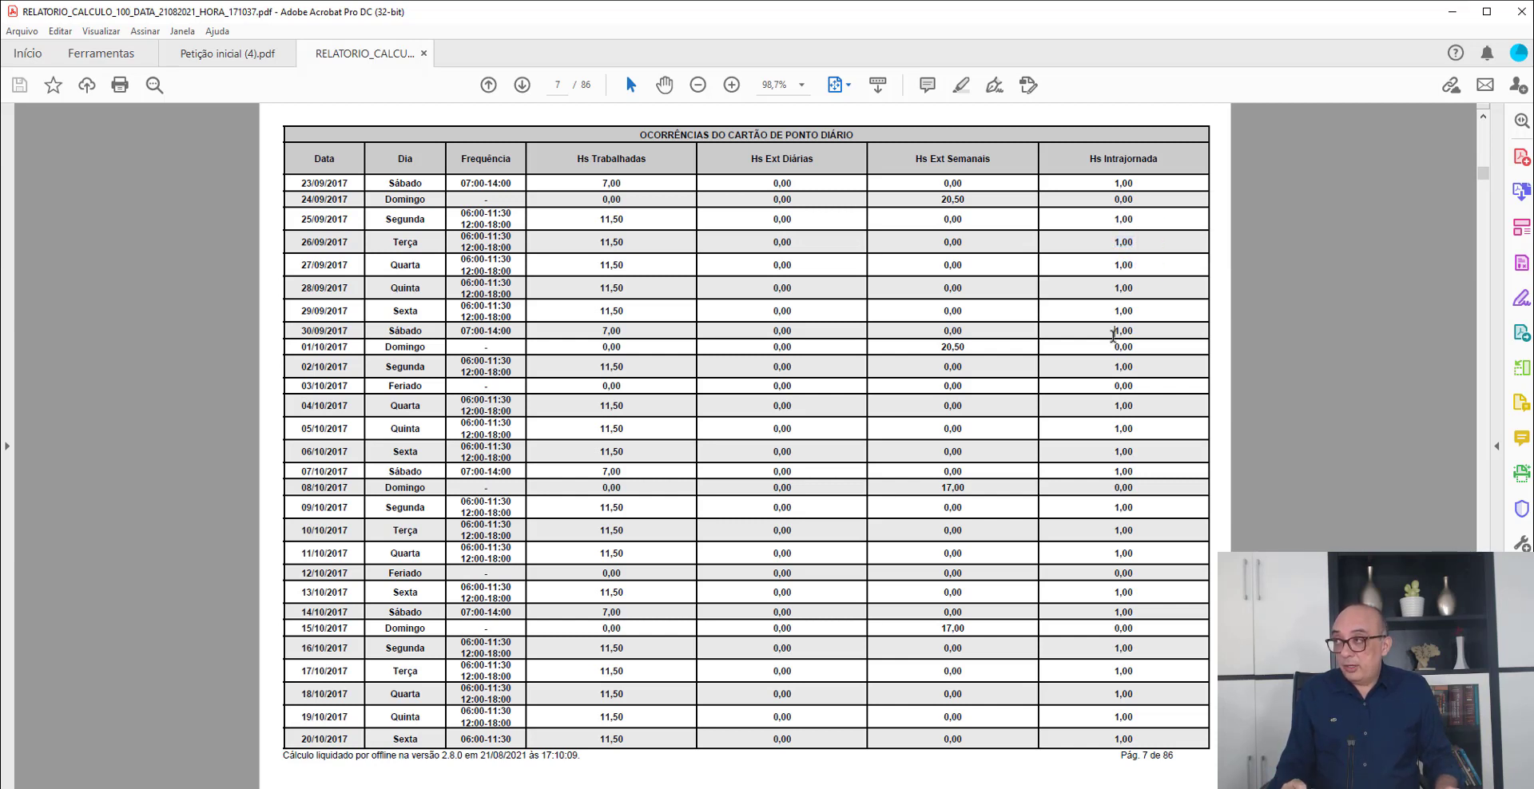
{"action": "left_click_drag", "start_coordinate": [1114, 331], "coordinate": [1133, 334]}
{"action": "left_click", "coordinate": [1130, 445]}
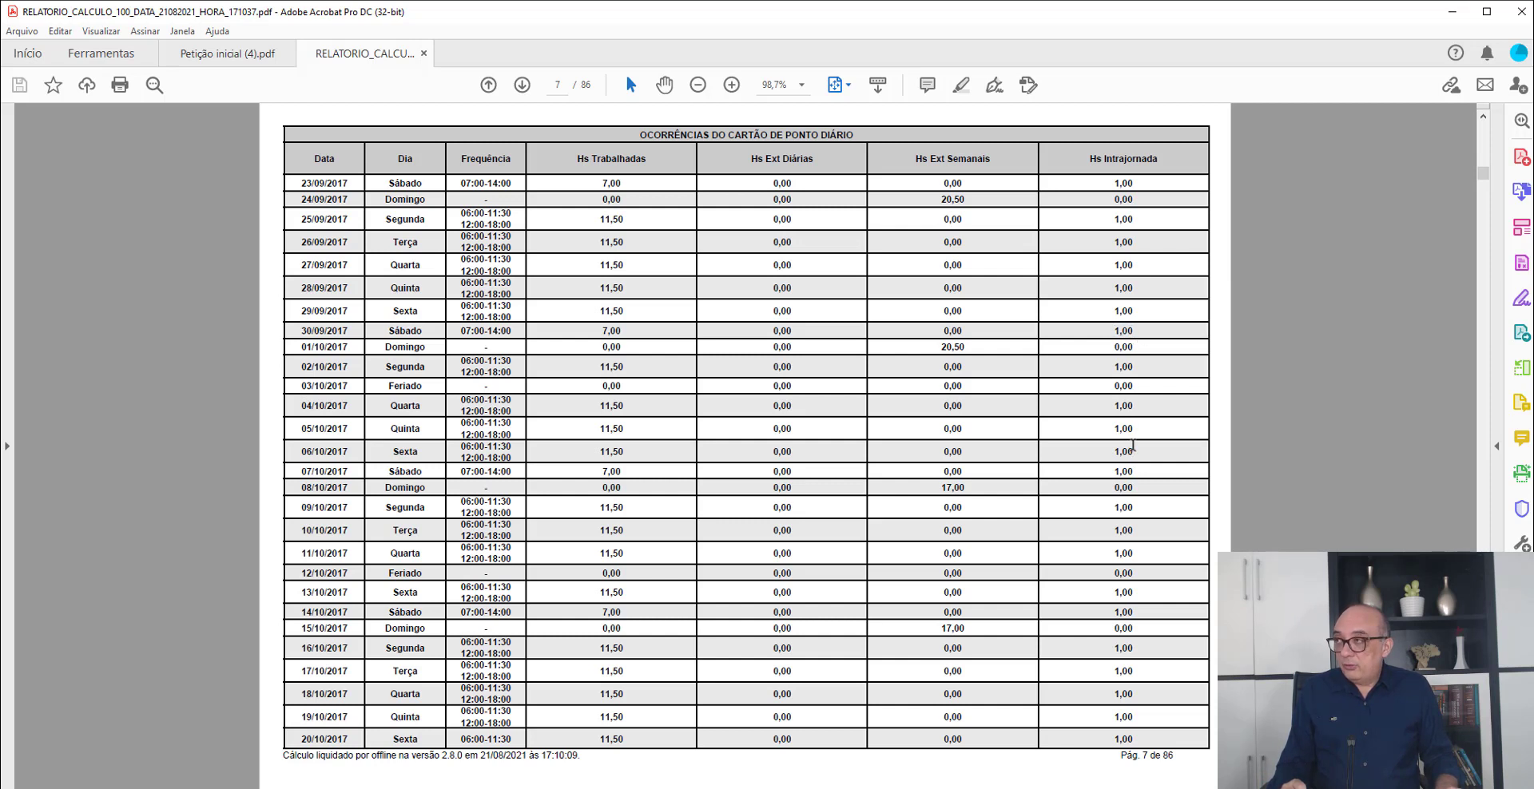
- Compare the Hs Intrajornada values before and after 11/11/2017 in the Cartão de Ponto Diário, selecting the 14/11/2017 entry
{"action": "scroll", "coordinate": [1087, 392], "scroll_direction": "down", "scroll_amount": 5}
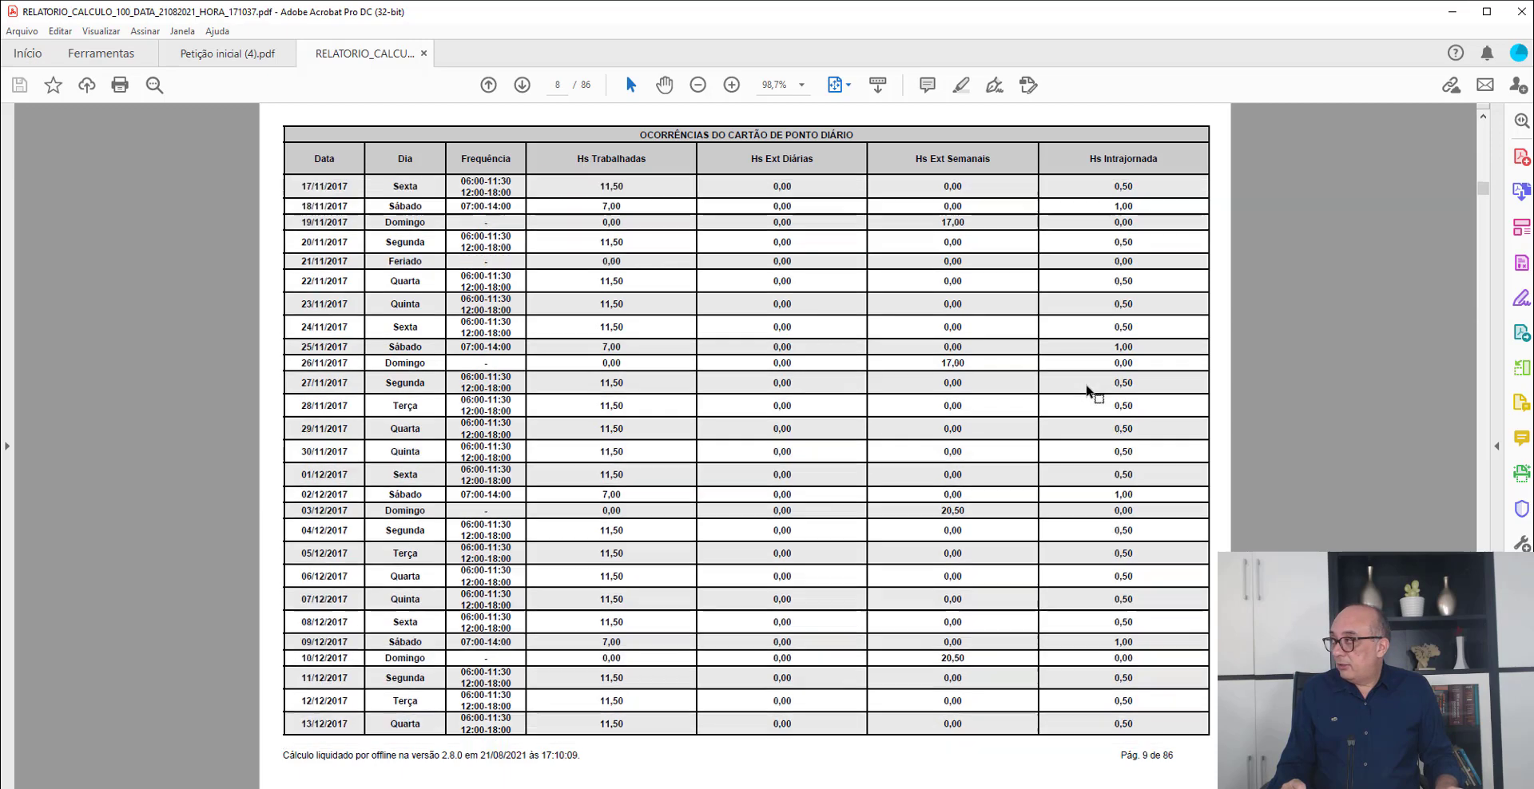
{"action": "scroll", "coordinate": [1087, 392], "scroll_direction": "down", "scroll_amount": 20}
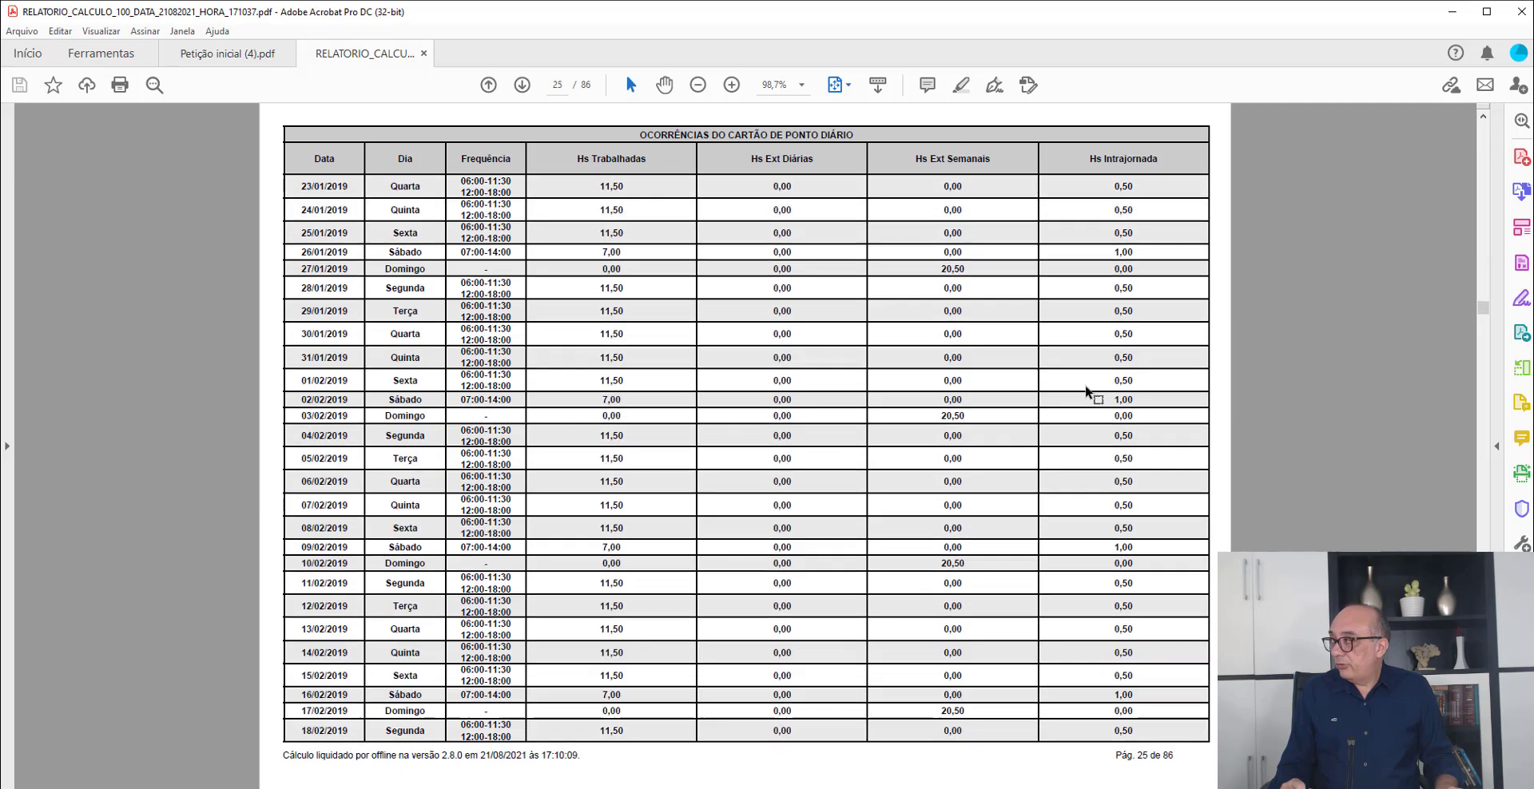
{"action": "scroll", "coordinate": [1087, 392], "scroll_direction": "up", "scroll_amount": 10}
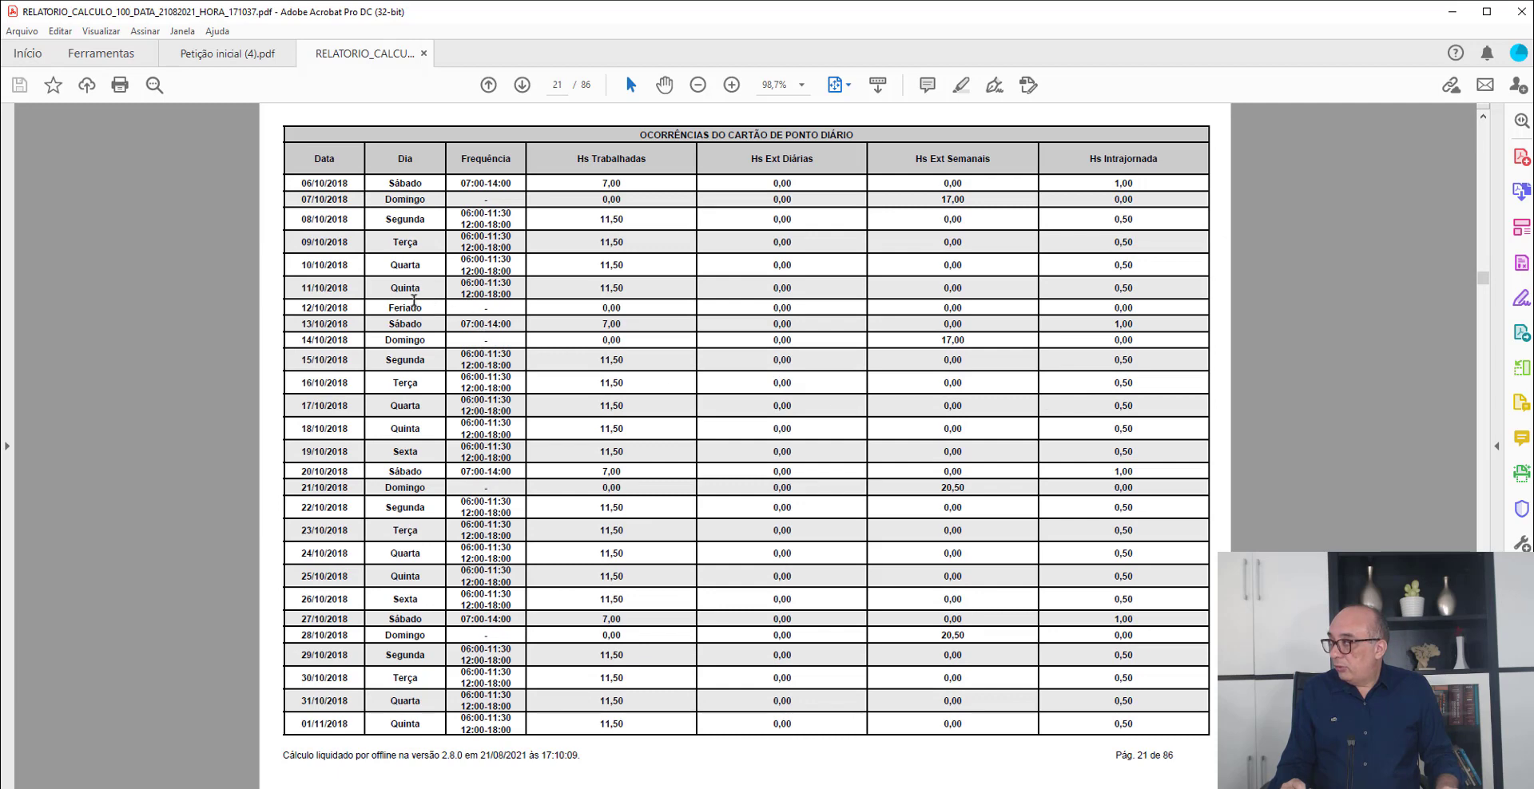
{"action": "scroll", "coordinate": [413, 311], "scroll_direction": "down", "scroll_amount": 2}
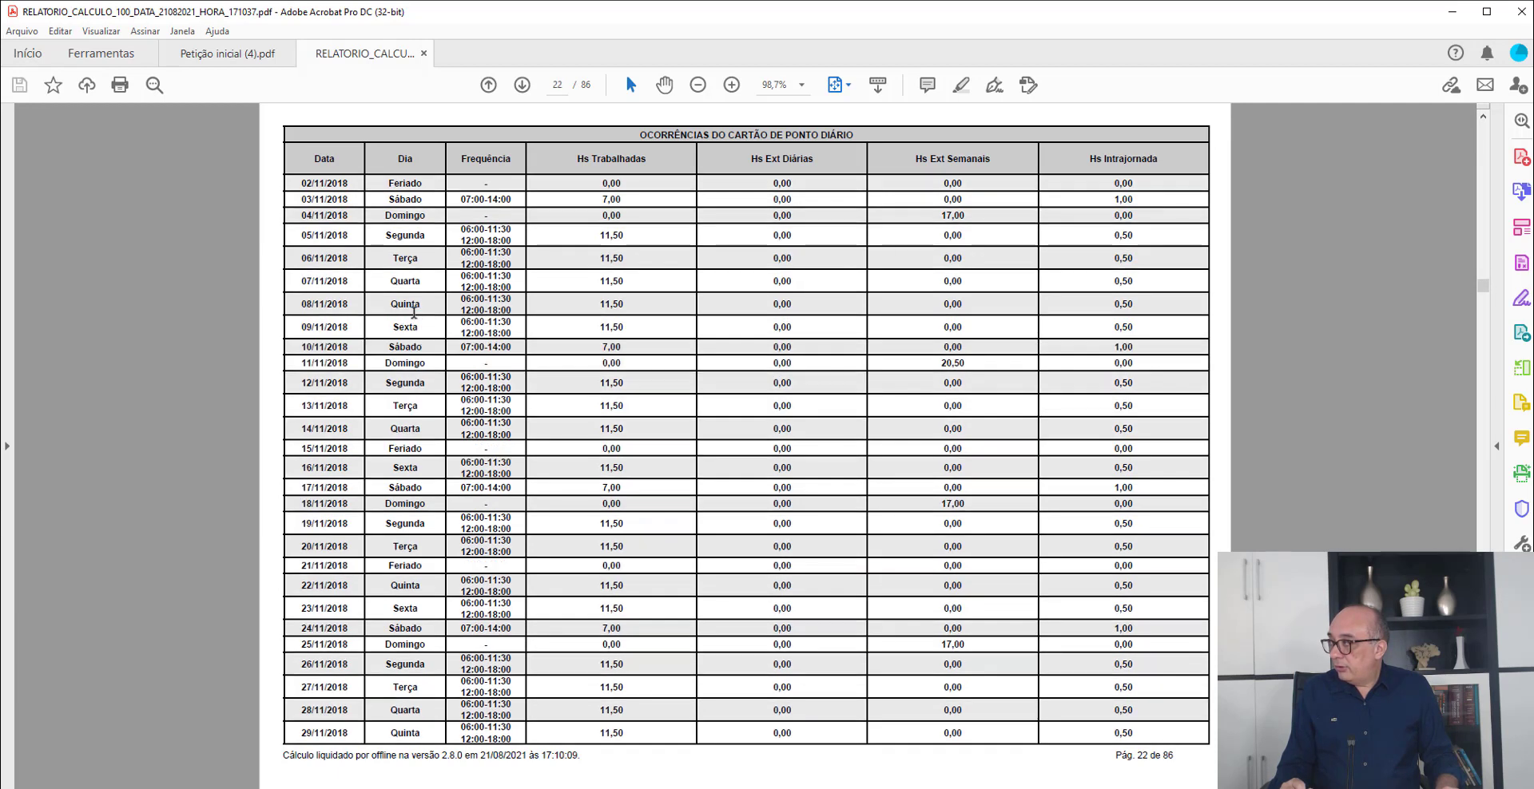
{"action": "scroll", "coordinate": [413, 312], "scroll_direction": "up", "scroll_amount": 20}
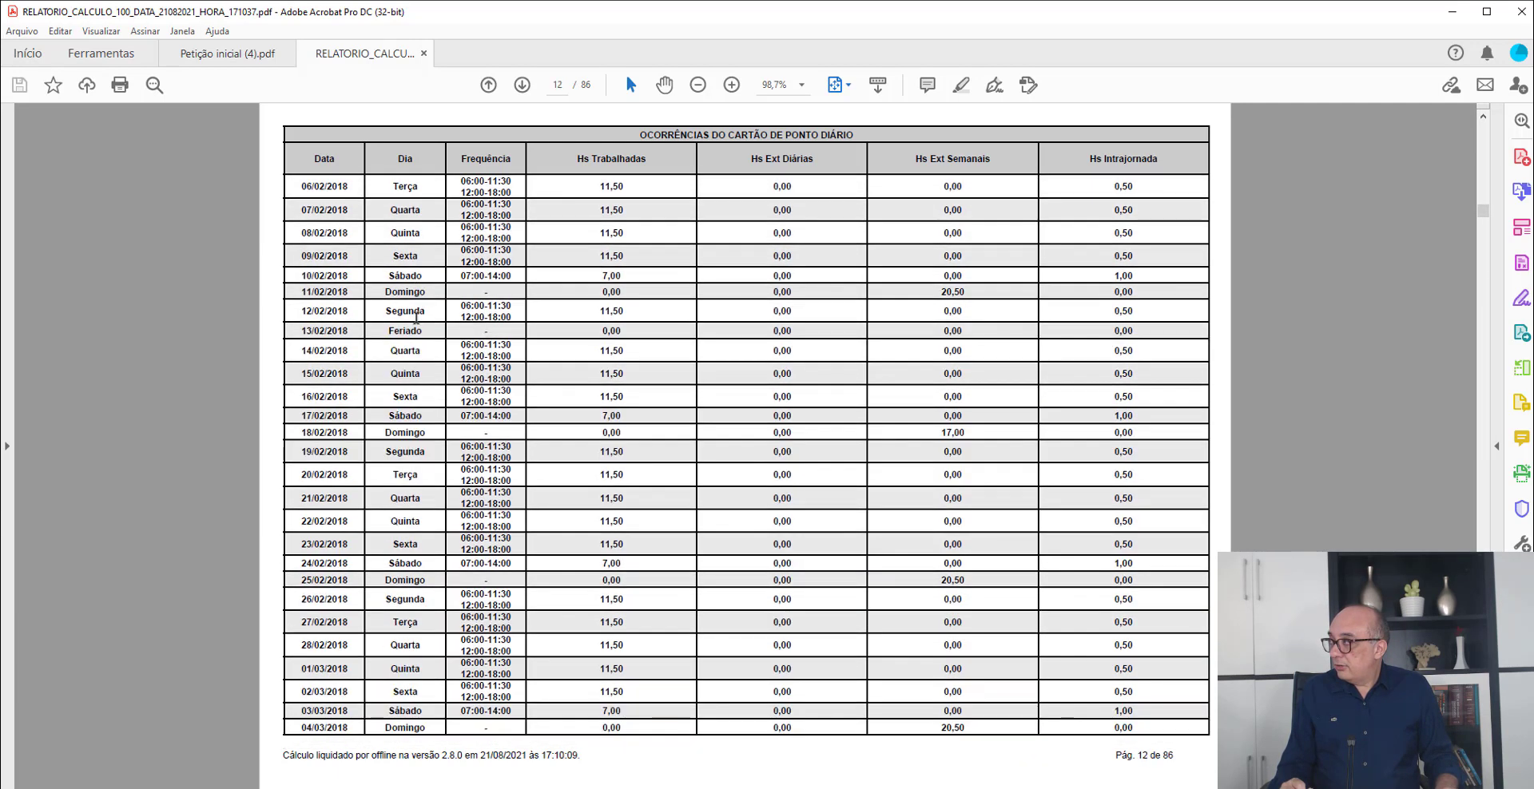
{"action": "scroll", "coordinate": [416, 321], "scroll_direction": "up", "scroll_amount": 4}
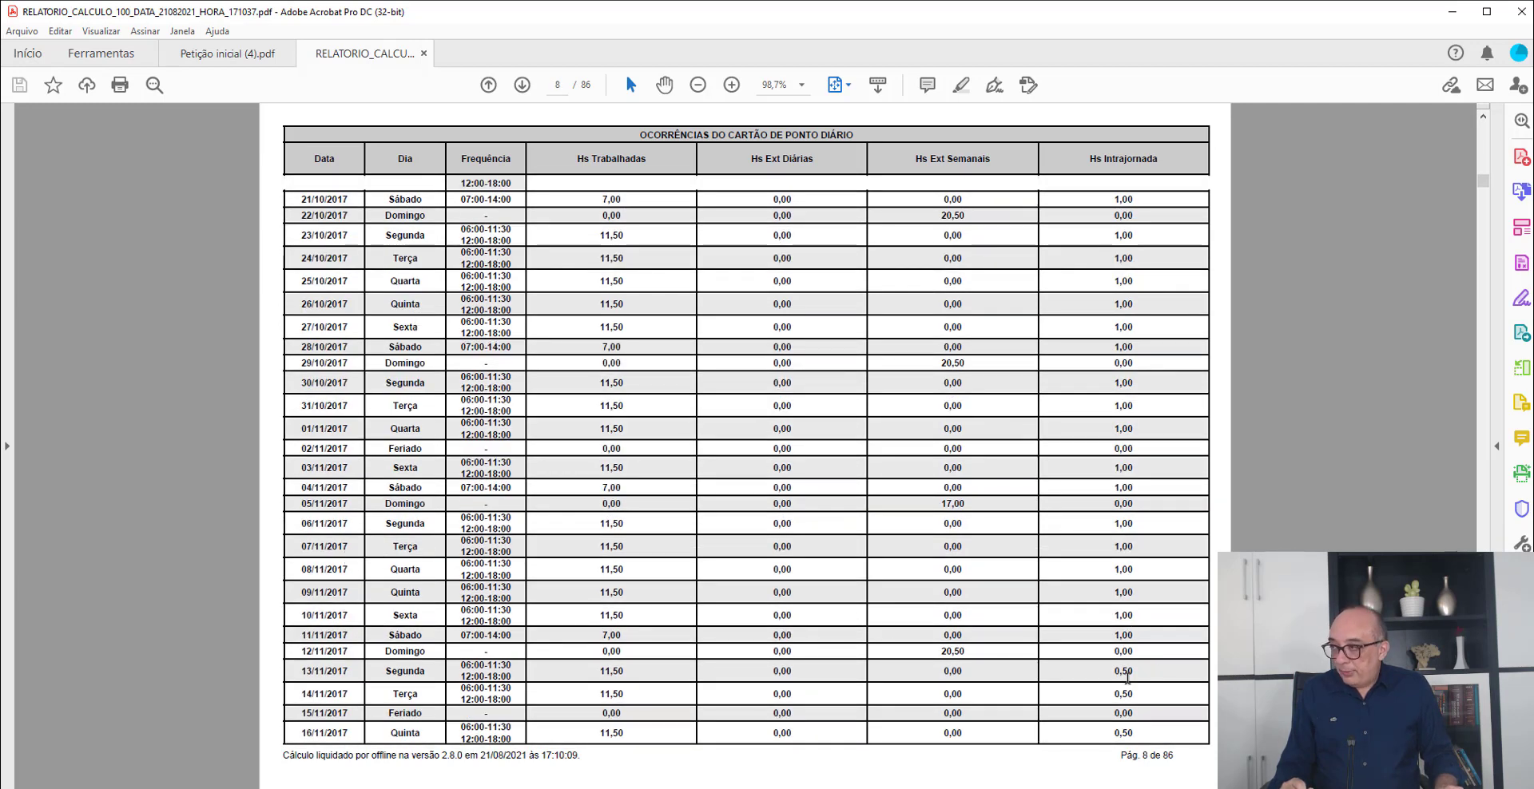
{"action": "mouse_move", "coordinate": [1115, 670]}
{"action": "left_mouse_down"}
{"action": "mouse_move", "coordinate": [1136, 672]}
{"action": "mouse_move", "coordinate": [1133, 696]}
{"action": "left_mouse_up"}
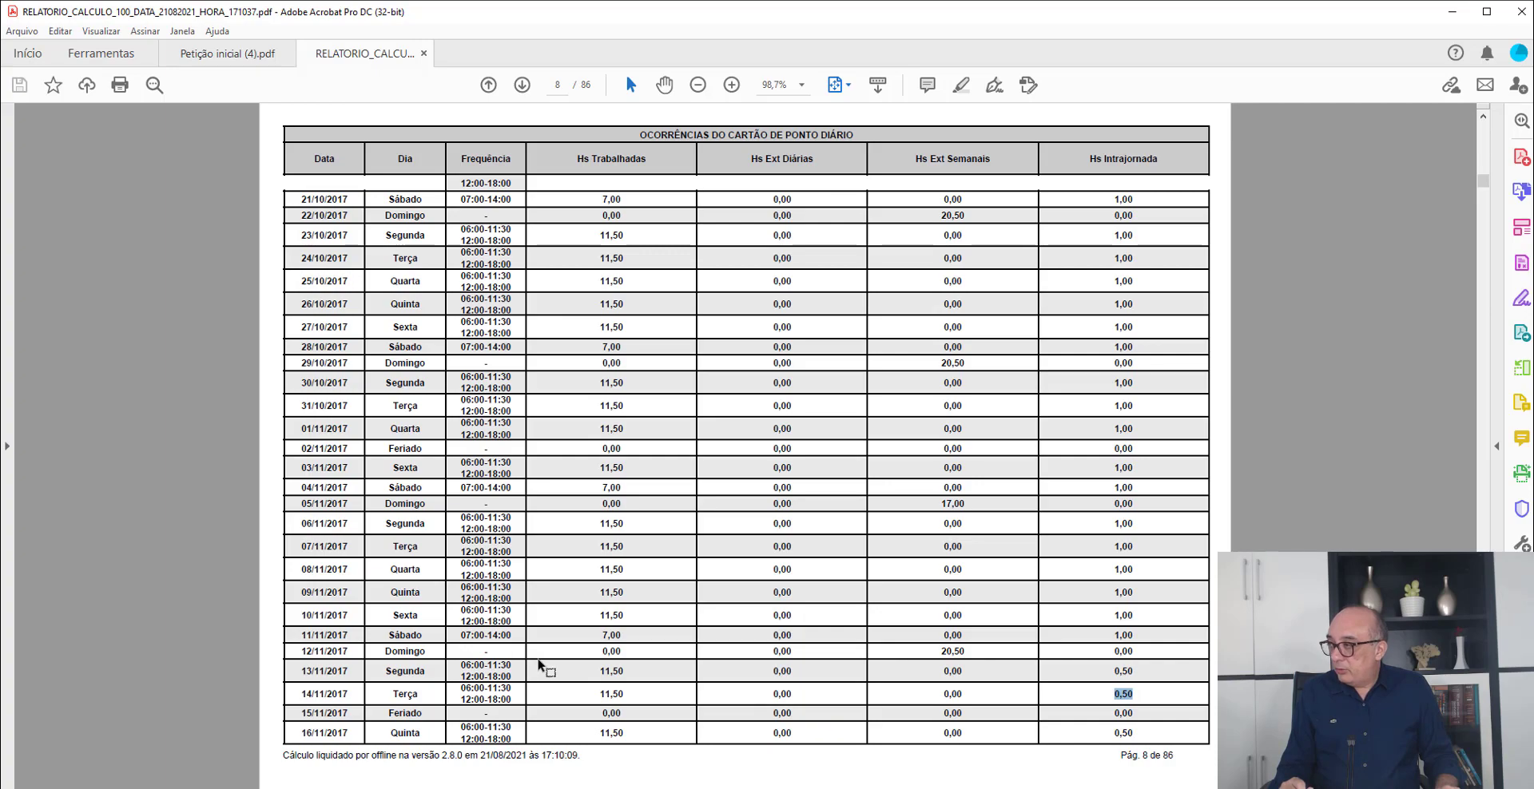
{"action": "scroll", "coordinate": [913, 505], "scroll_direction": "down", "scroll_amount": 12}
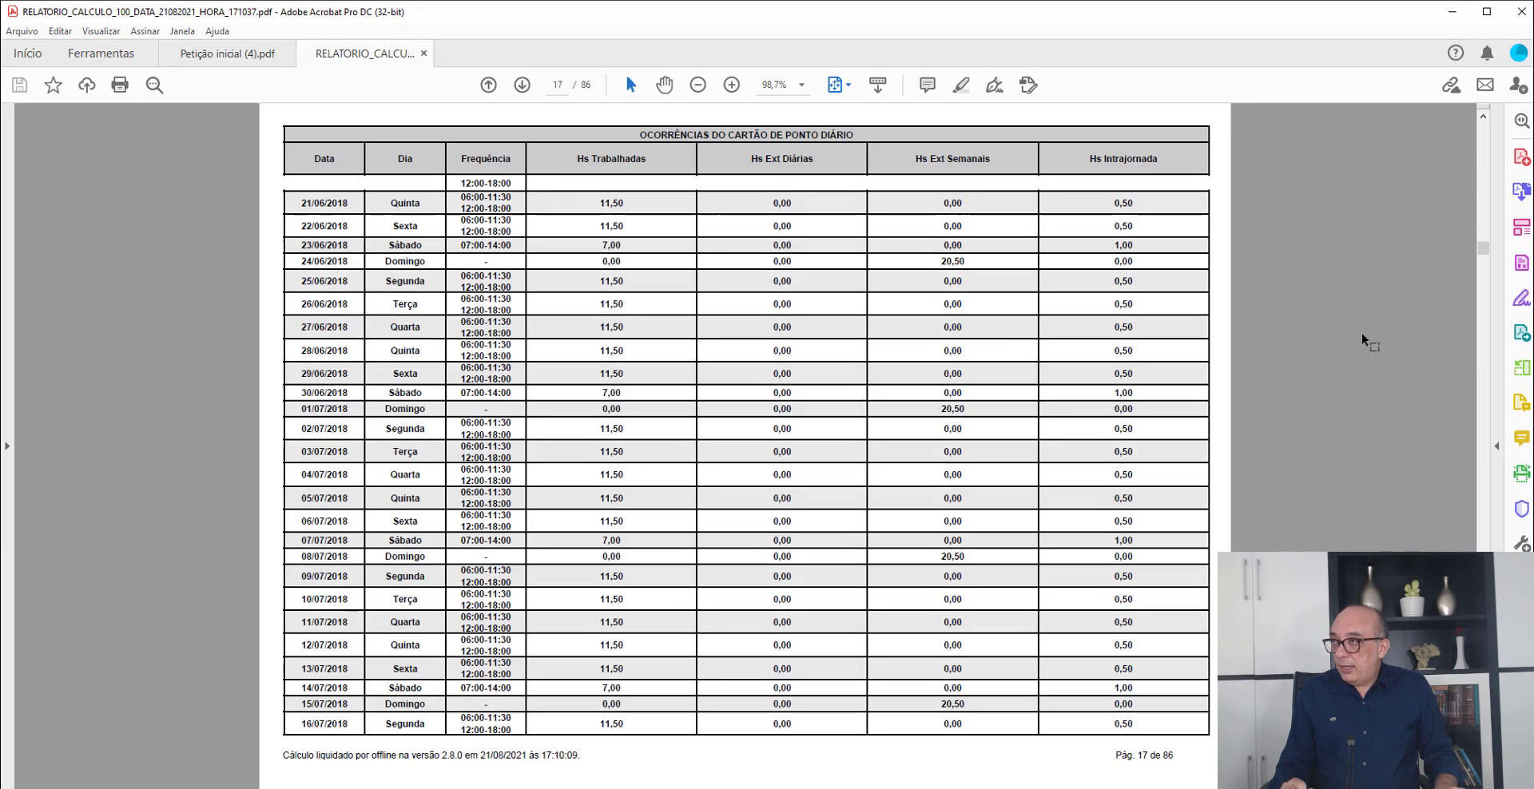
- Skim the rest of the Cartão de Ponto Diário and review the Cartão de Ponto Mensal and Histórico Salarial in the report
{"action": "scroll", "coordinate": [1416, 328], "scroll_direction": "down", "scroll_amount": 16}
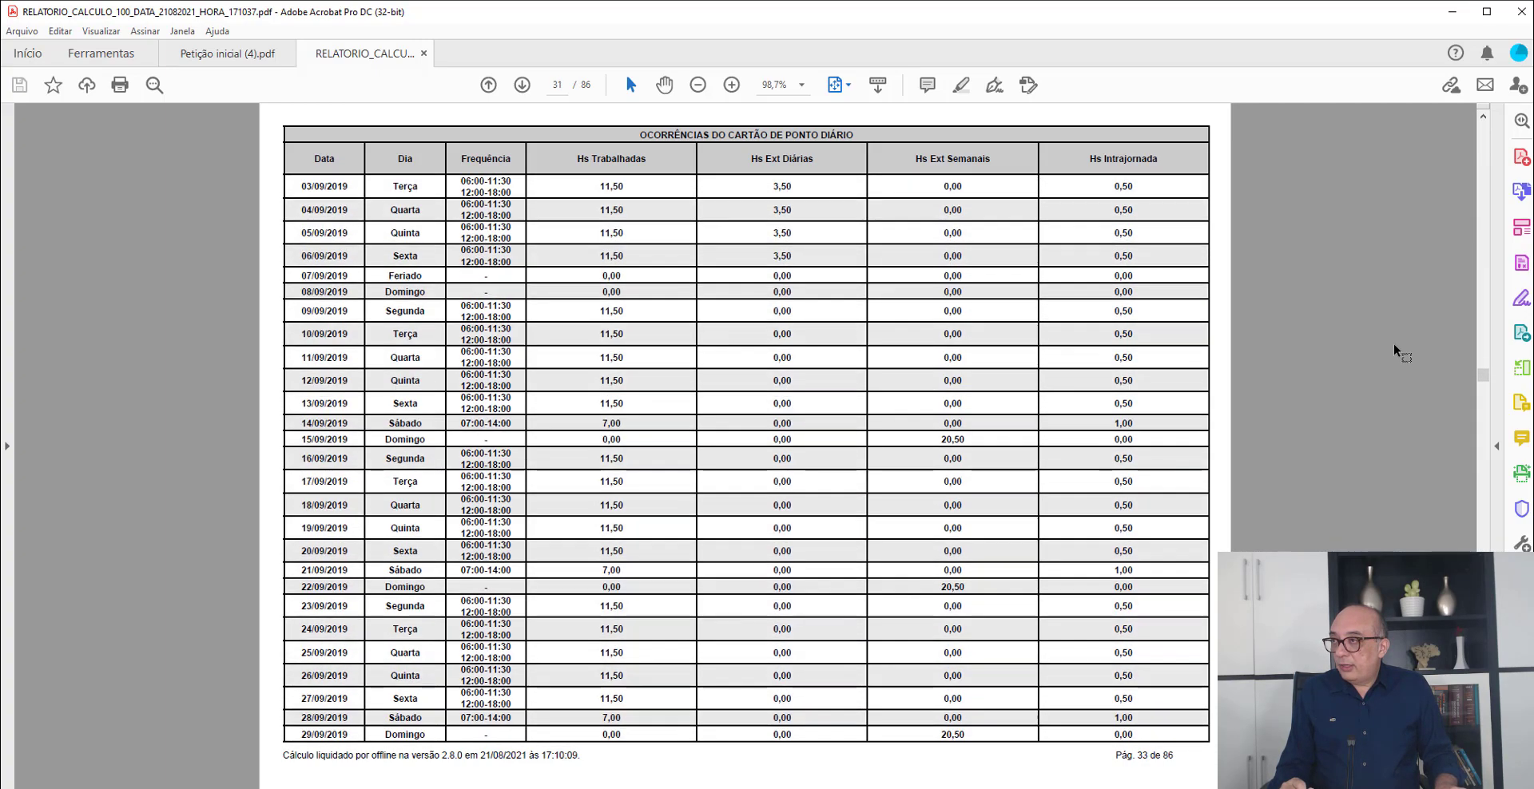
{"action": "scroll", "coordinate": [1388, 357], "scroll_direction": "down", "scroll_amount": 13}
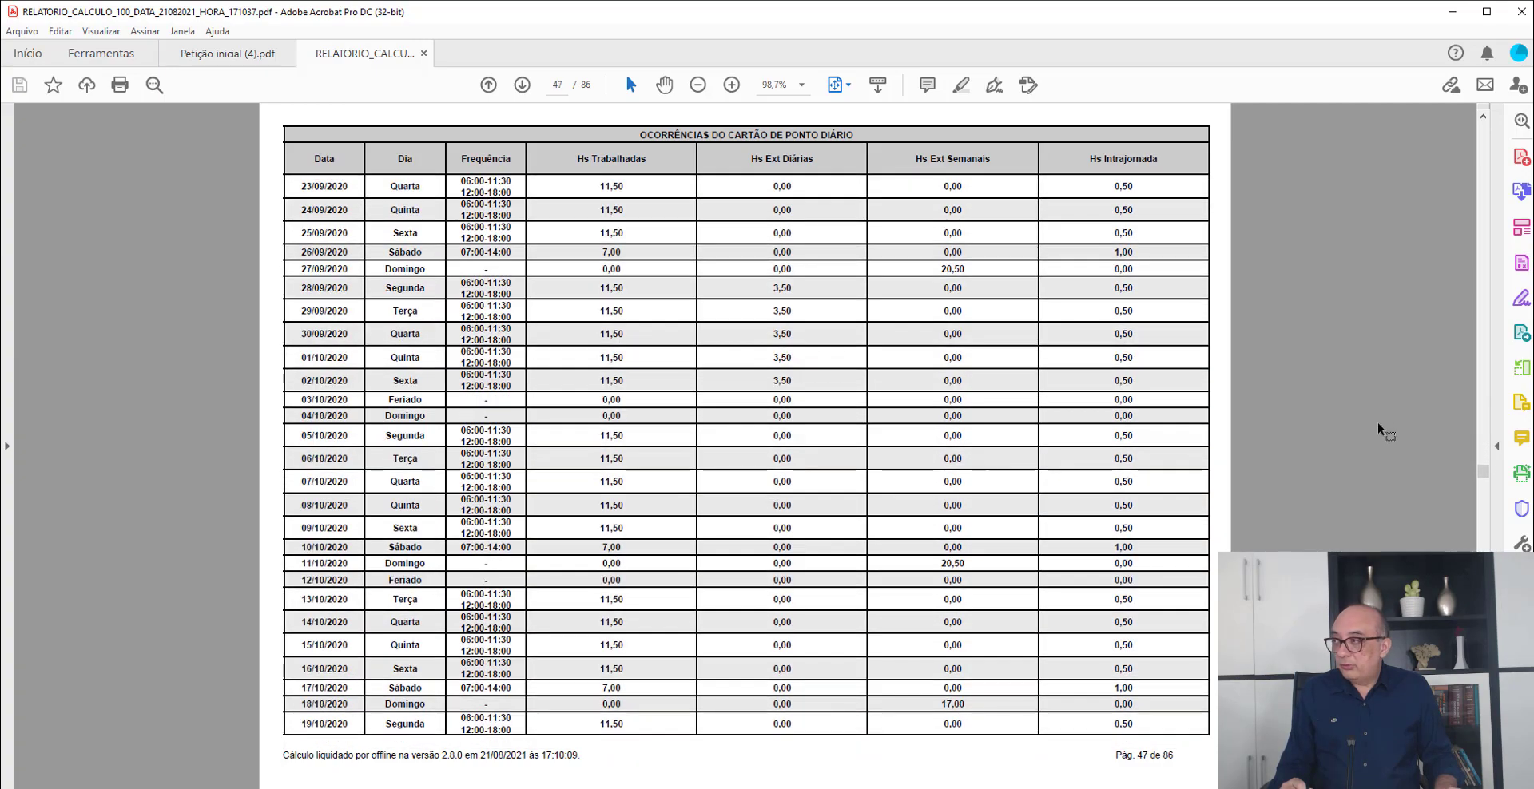
{"action": "scroll", "coordinate": [933, 496], "scroll_direction": "down", "scroll_amount": 13}
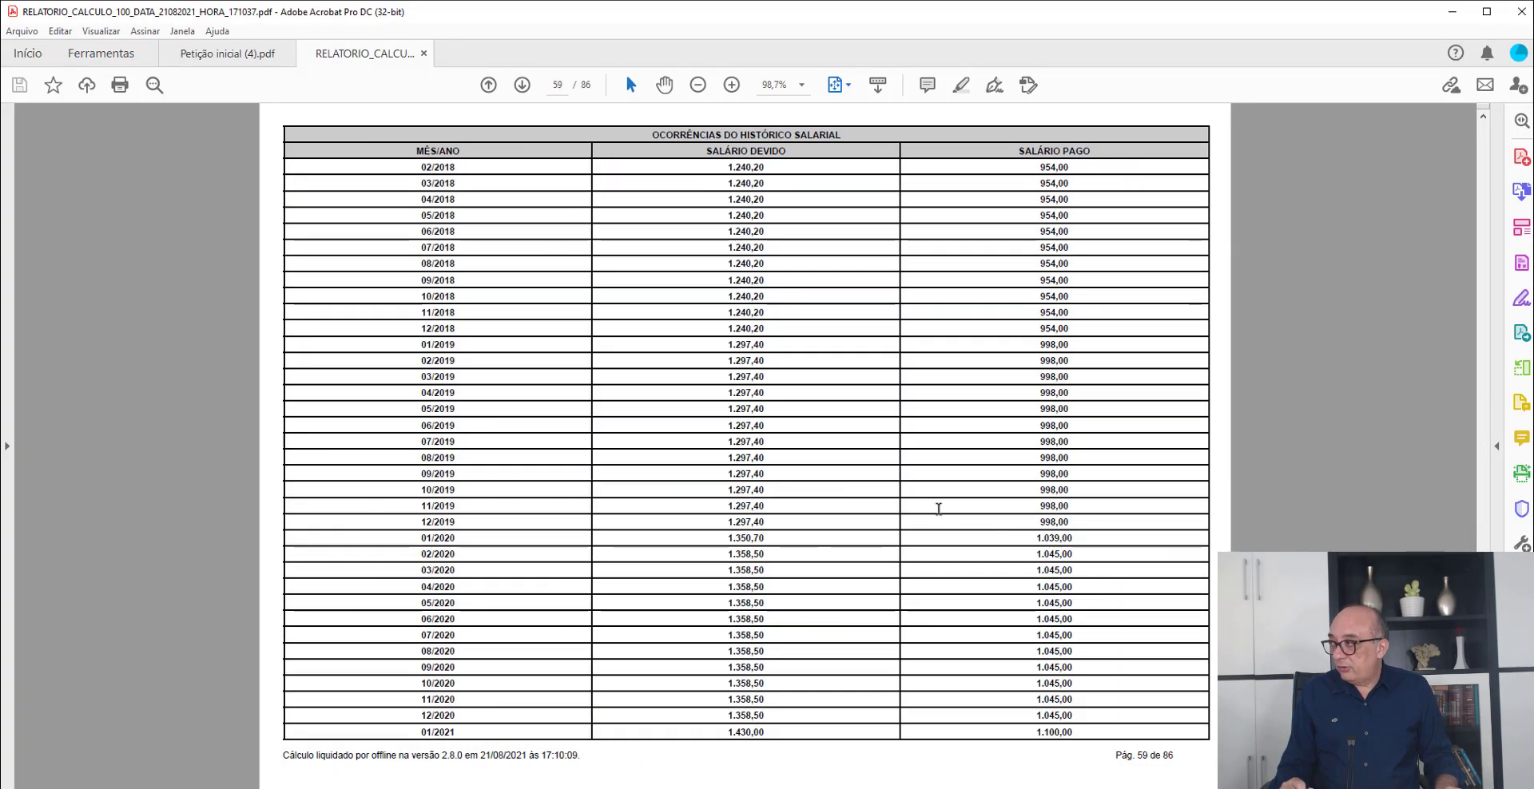
{"action": "scroll", "coordinate": [939, 510], "scroll_direction": "up", "scroll_amount": 2}
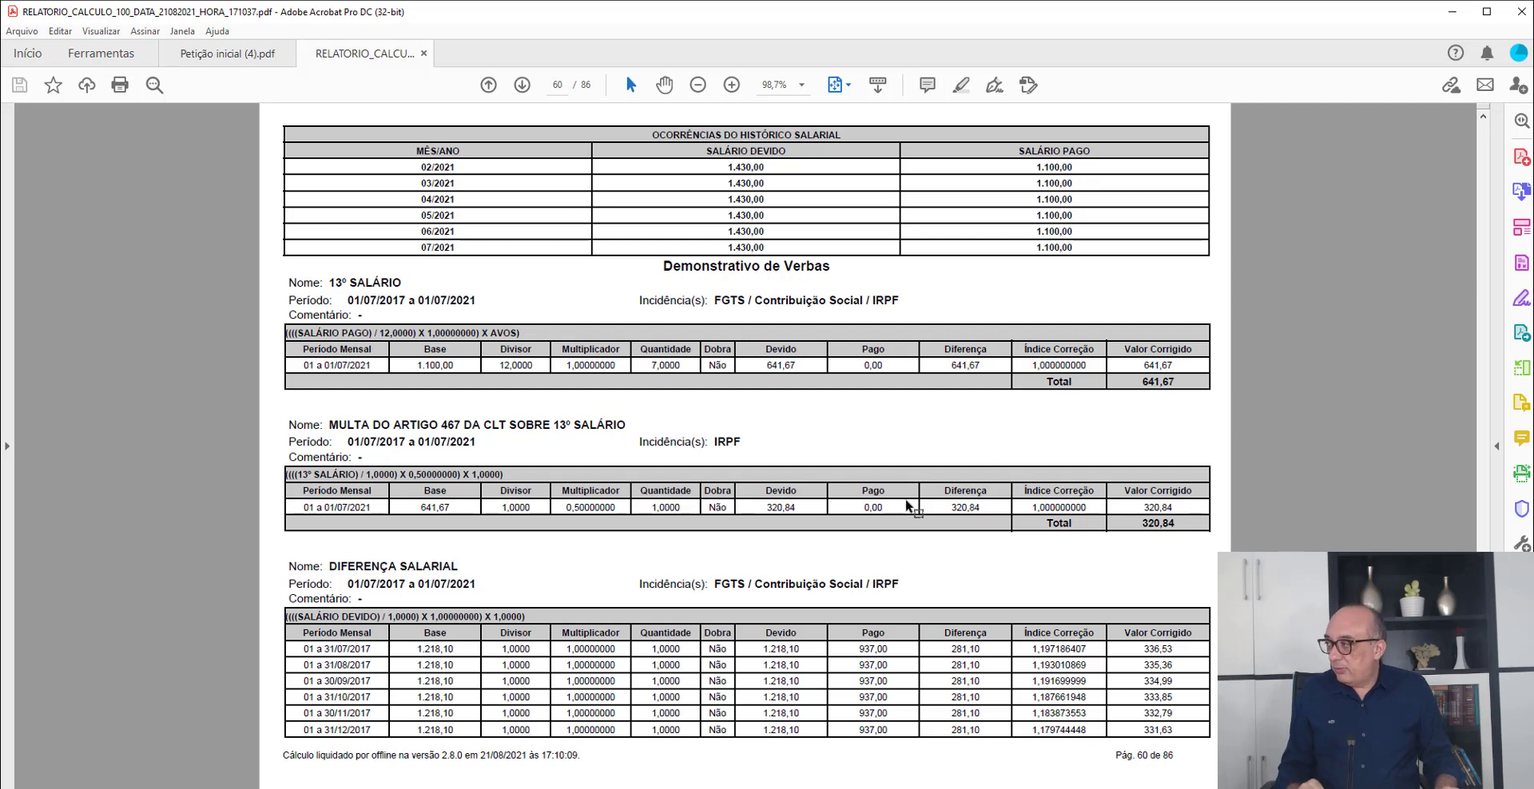
{"action": "scroll", "coordinate": [820, 532], "scroll_direction": "up", "scroll_amount": 3}
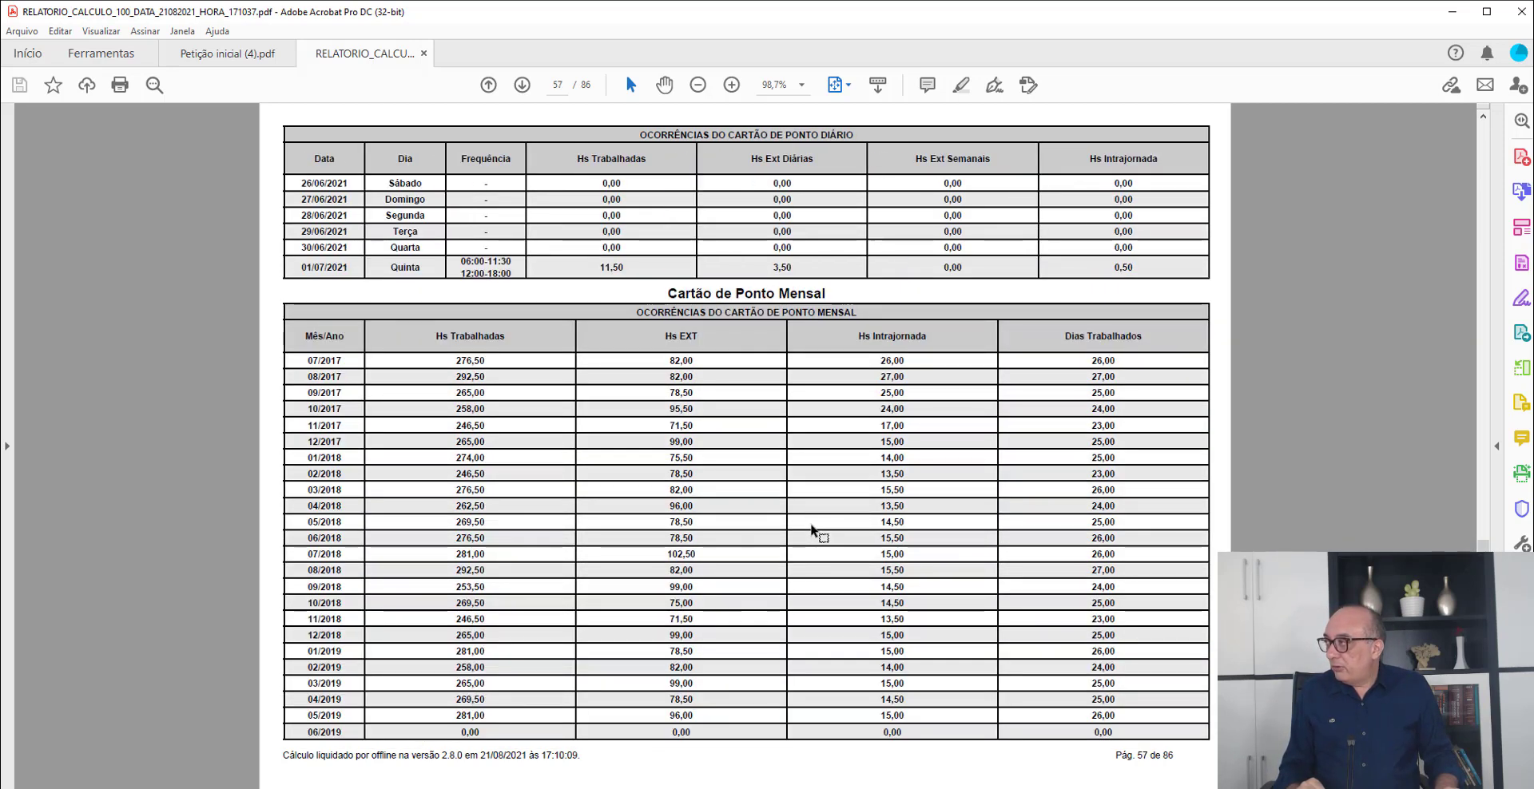
{"action": "scroll", "coordinate": [812, 528], "scroll_direction": "up", "scroll_amount": 1}
{"action": "scroll", "coordinate": [812, 528], "scroll_direction": "down", "scroll_amount": 5}
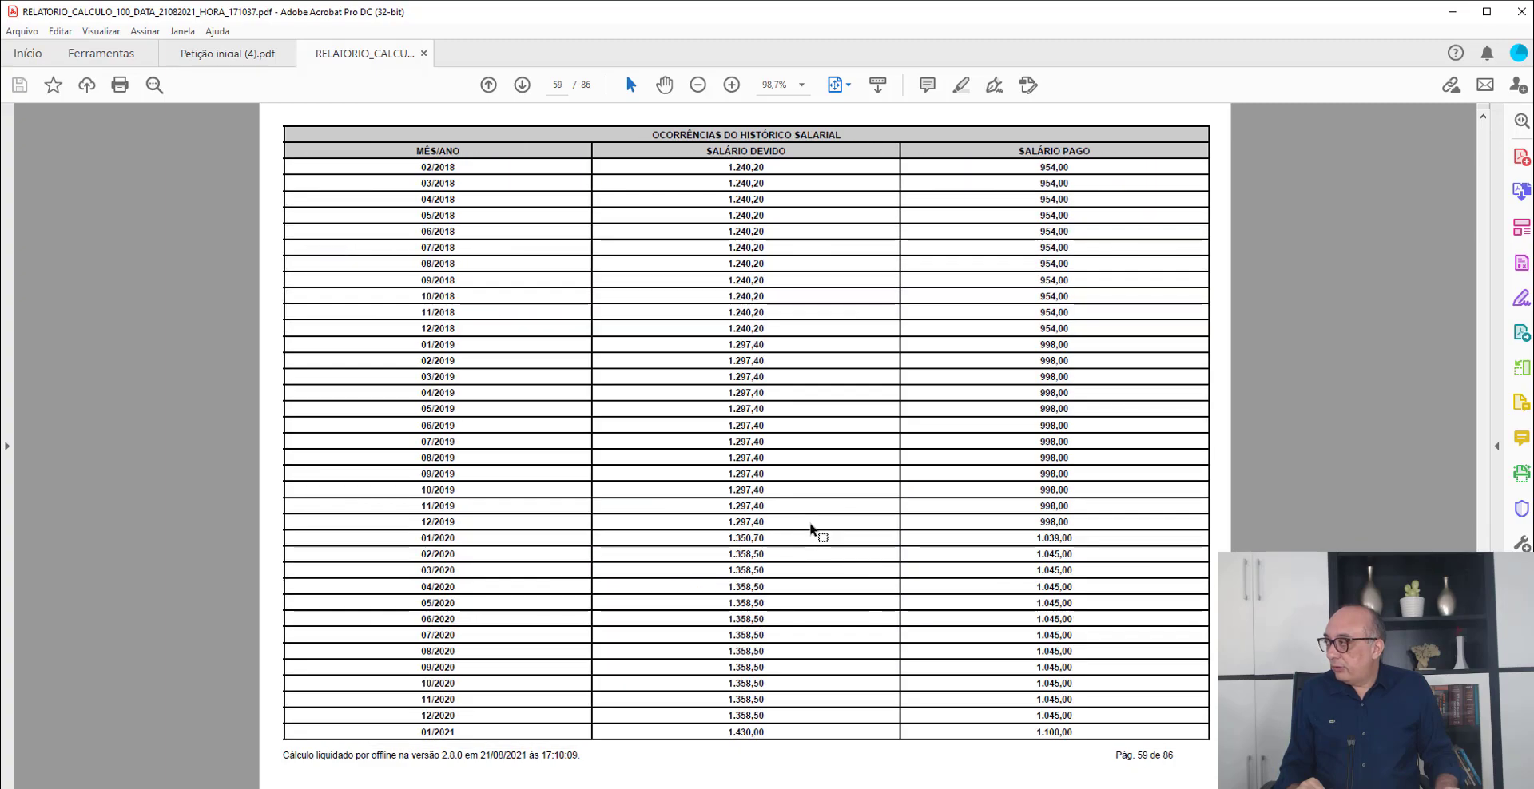
- Examine the Intervalo Intrajornada verba and its reflexes in the Demonstrativo de Verbas, selecting the 20/12/2017 row of the 13º Salário reflex
{"action": "scroll", "coordinate": [811, 528], "scroll_direction": "down", "scroll_amount": 5}
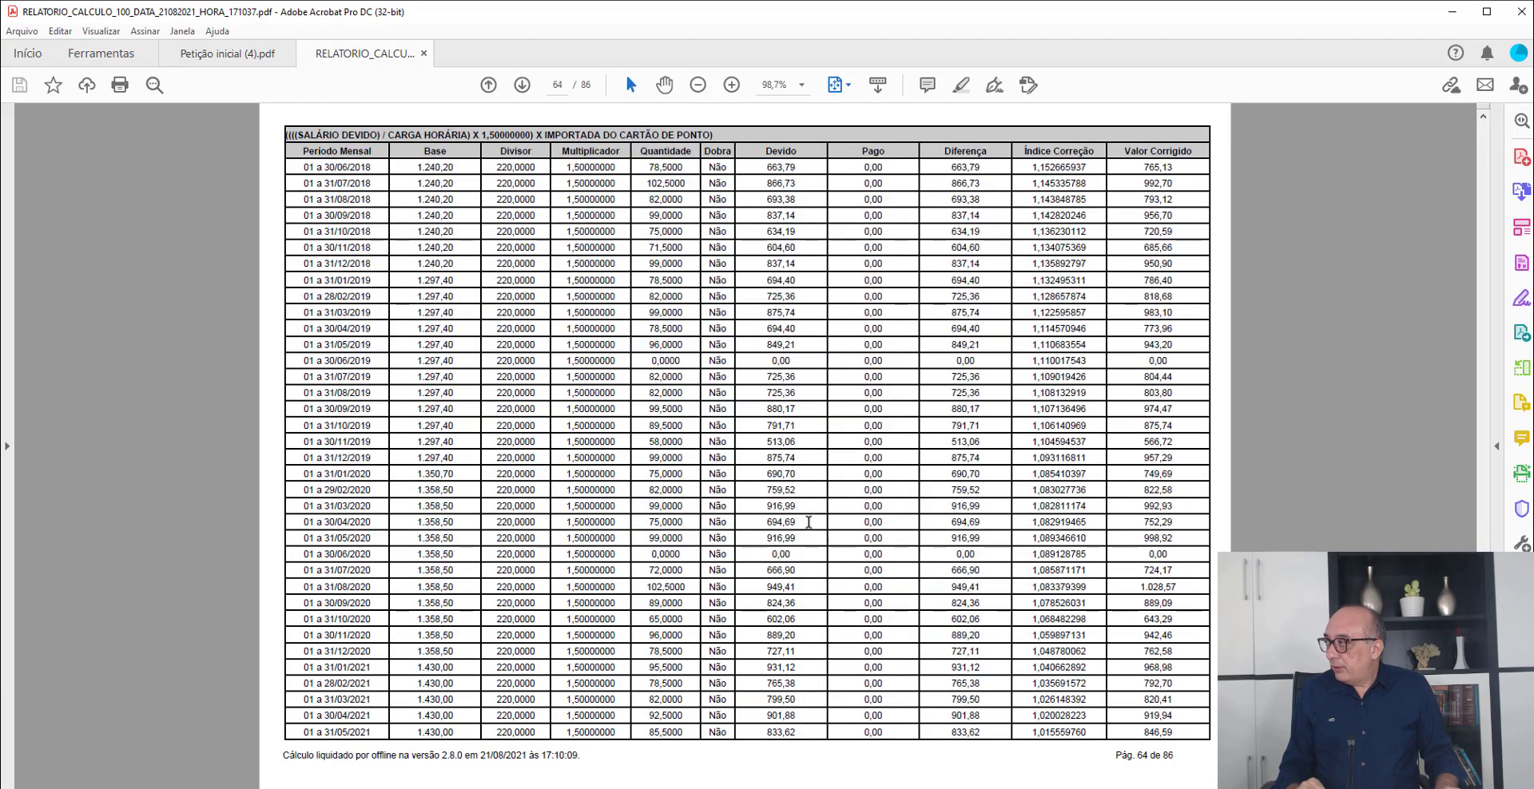
{"action": "scroll", "coordinate": [808, 521], "scroll_direction": "down", "scroll_amount": 3}
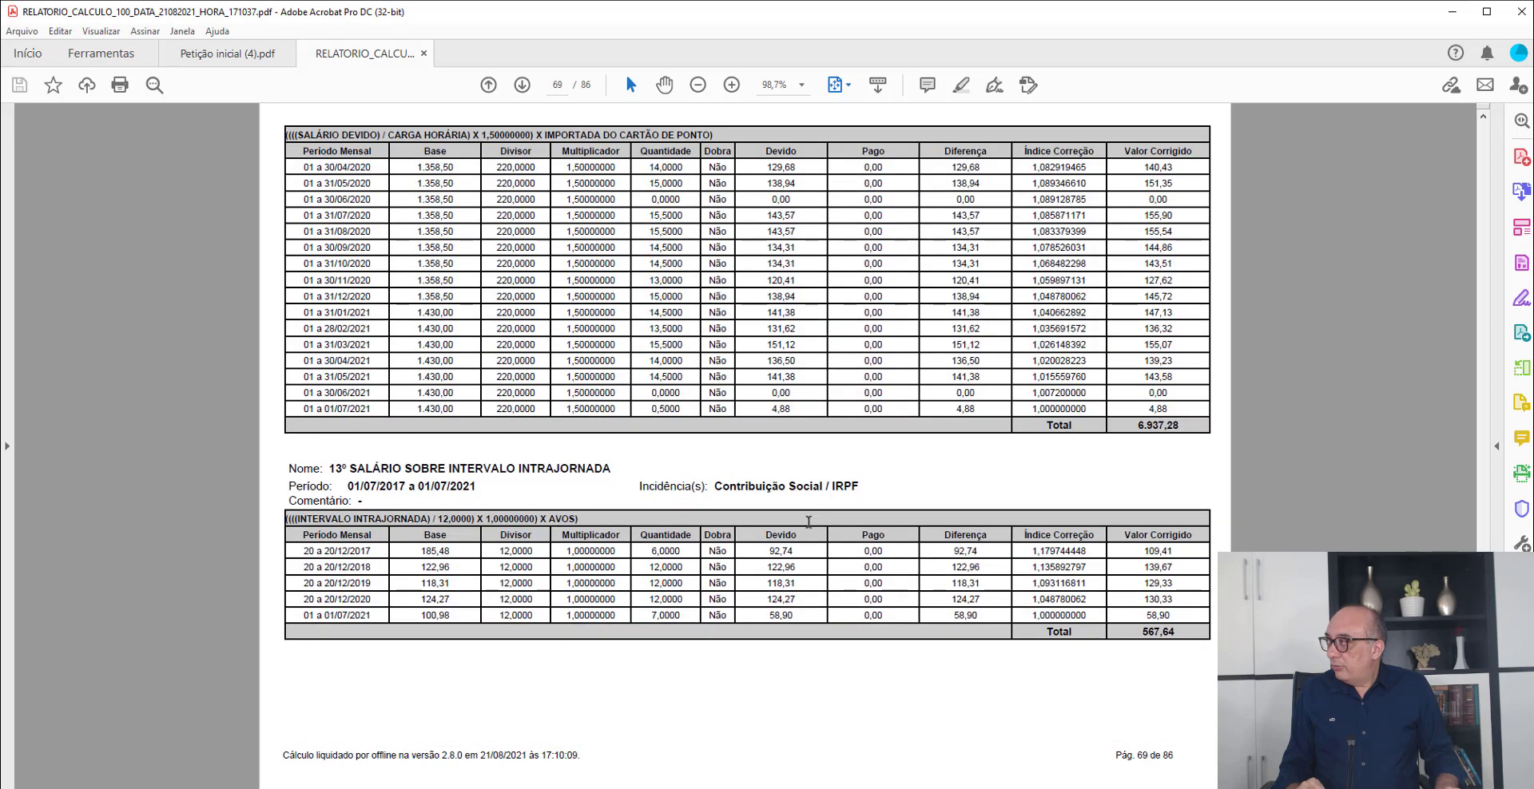
{"action": "scroll", "coordinate": [809, 522], "scroll_direction": "up", "scroll_amount": 1}
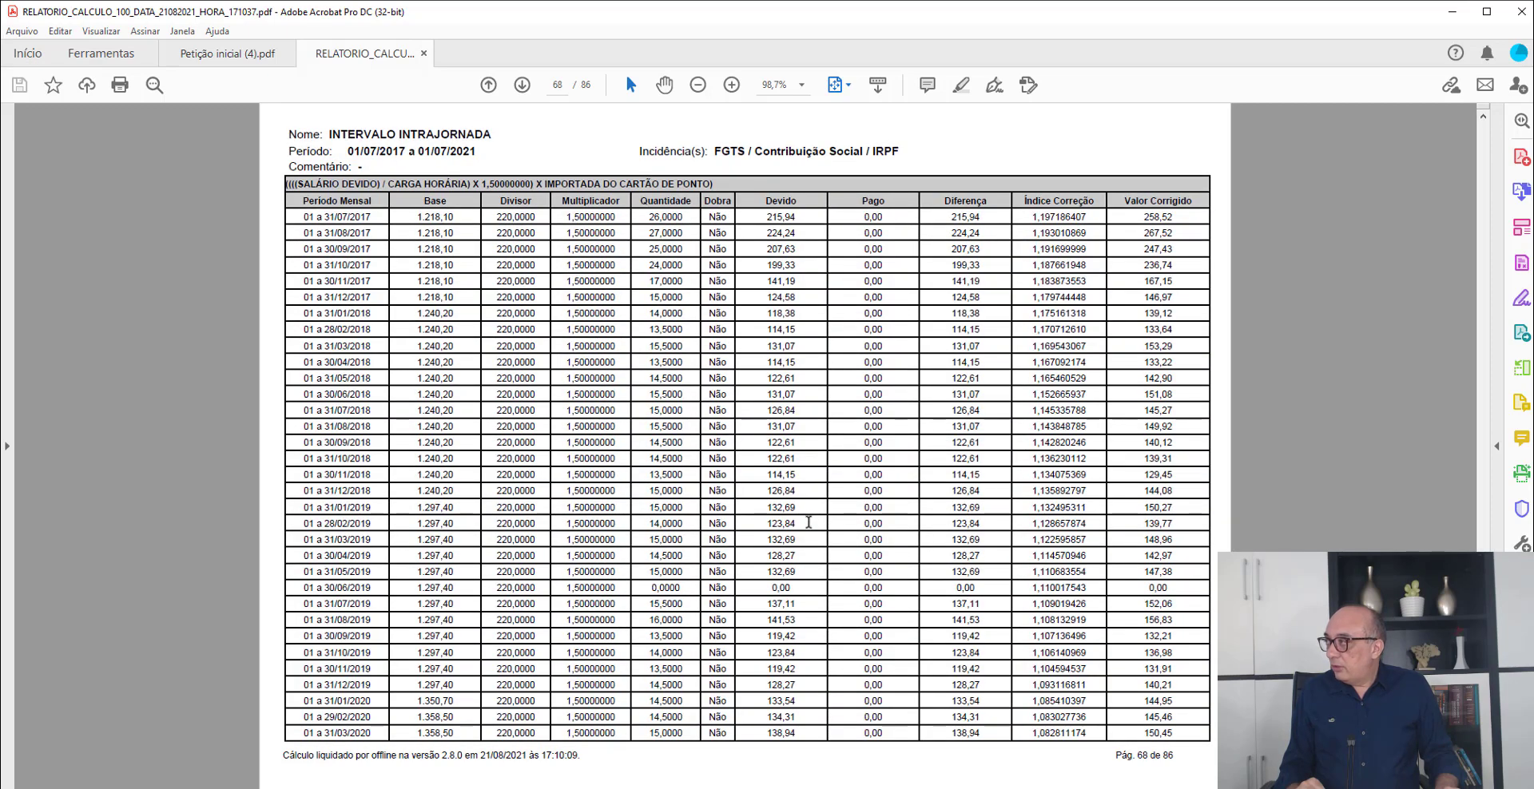
{"action": "scroll", "coordinate": [809, 522], "scroll_direction": "down", "scroll_amount": 1}
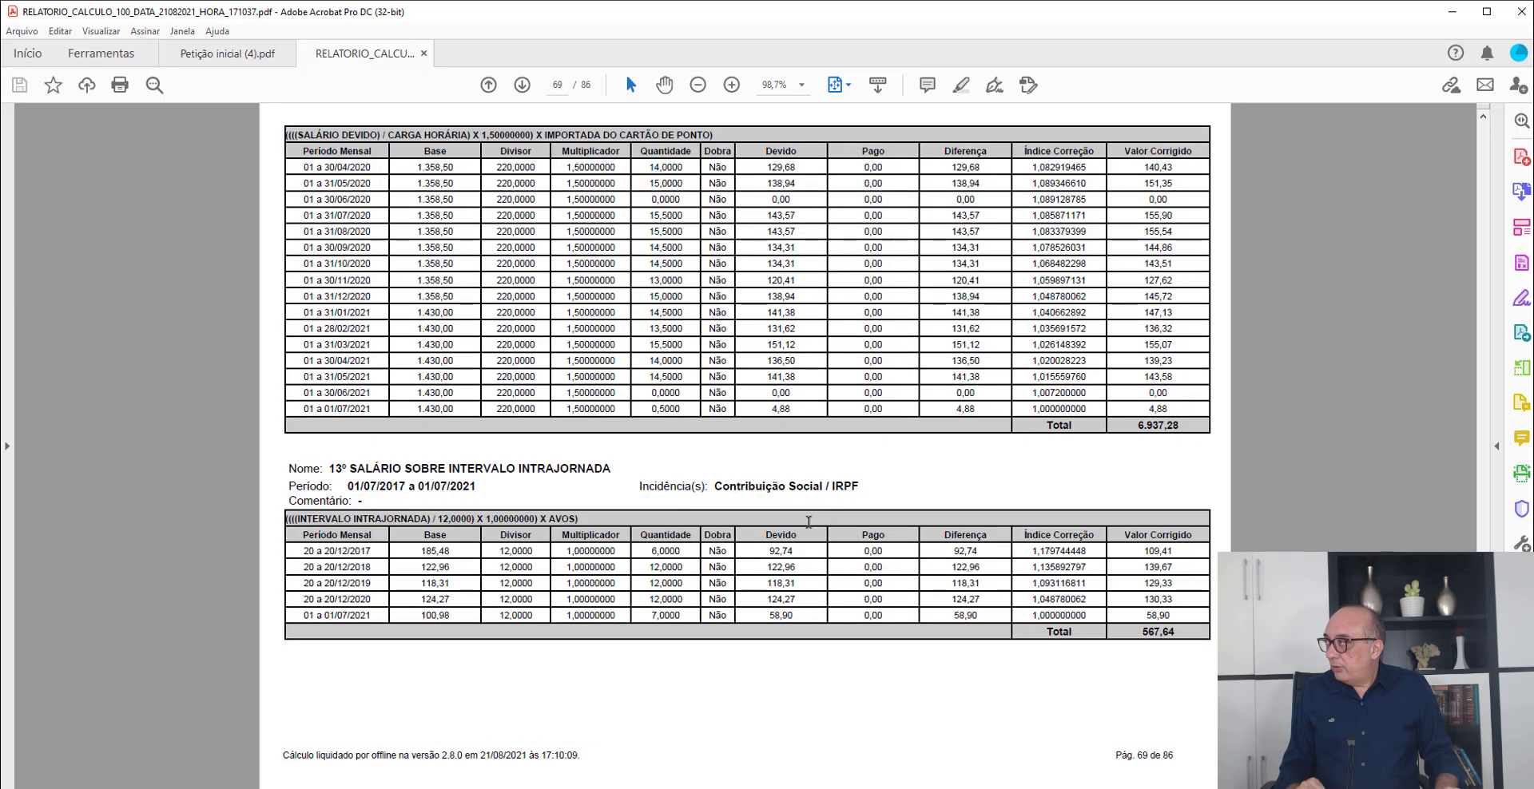
{"action": "scroll", "coordinate": [808, 522], "scroll_direction": "down", "scroll_amount": 1}
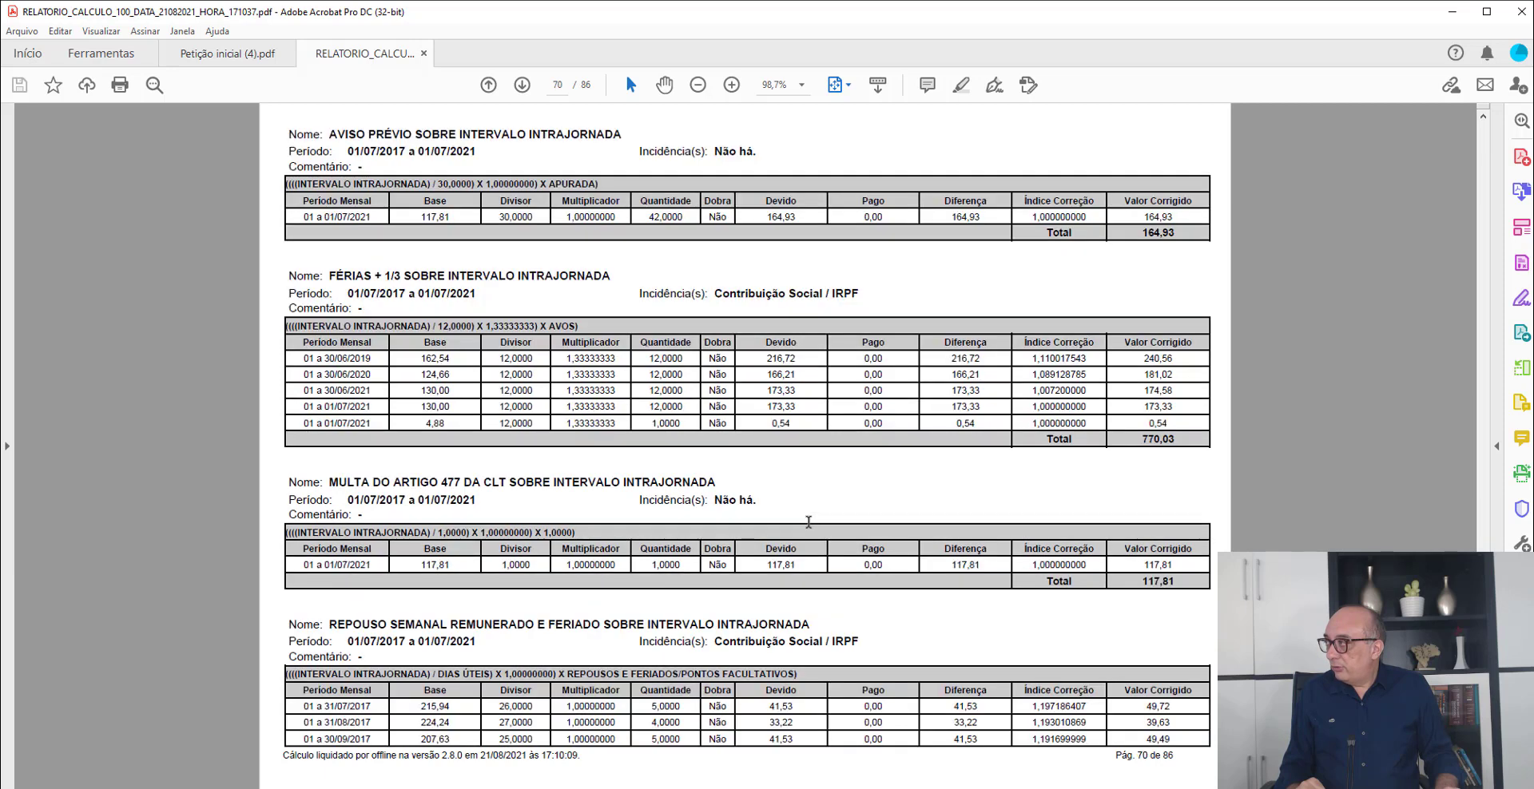
{"action": "scroll", "coordinate": [808, 522], "scroll_direction": "up", "scroll_amount": 1}
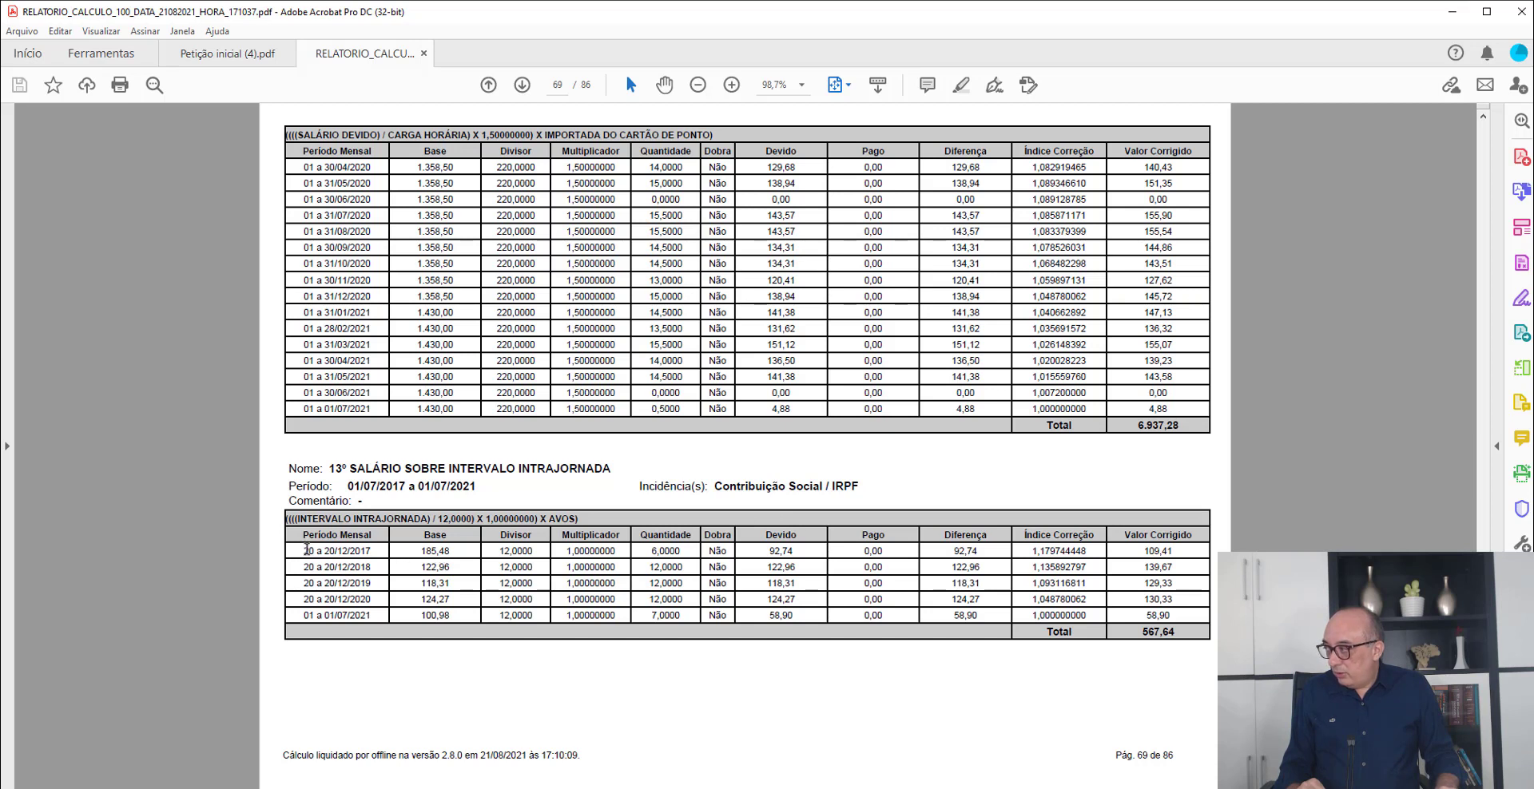
{"action": "left_click_drag", "start_coordinate": [322, 551], "coordinate": [357, 551]}
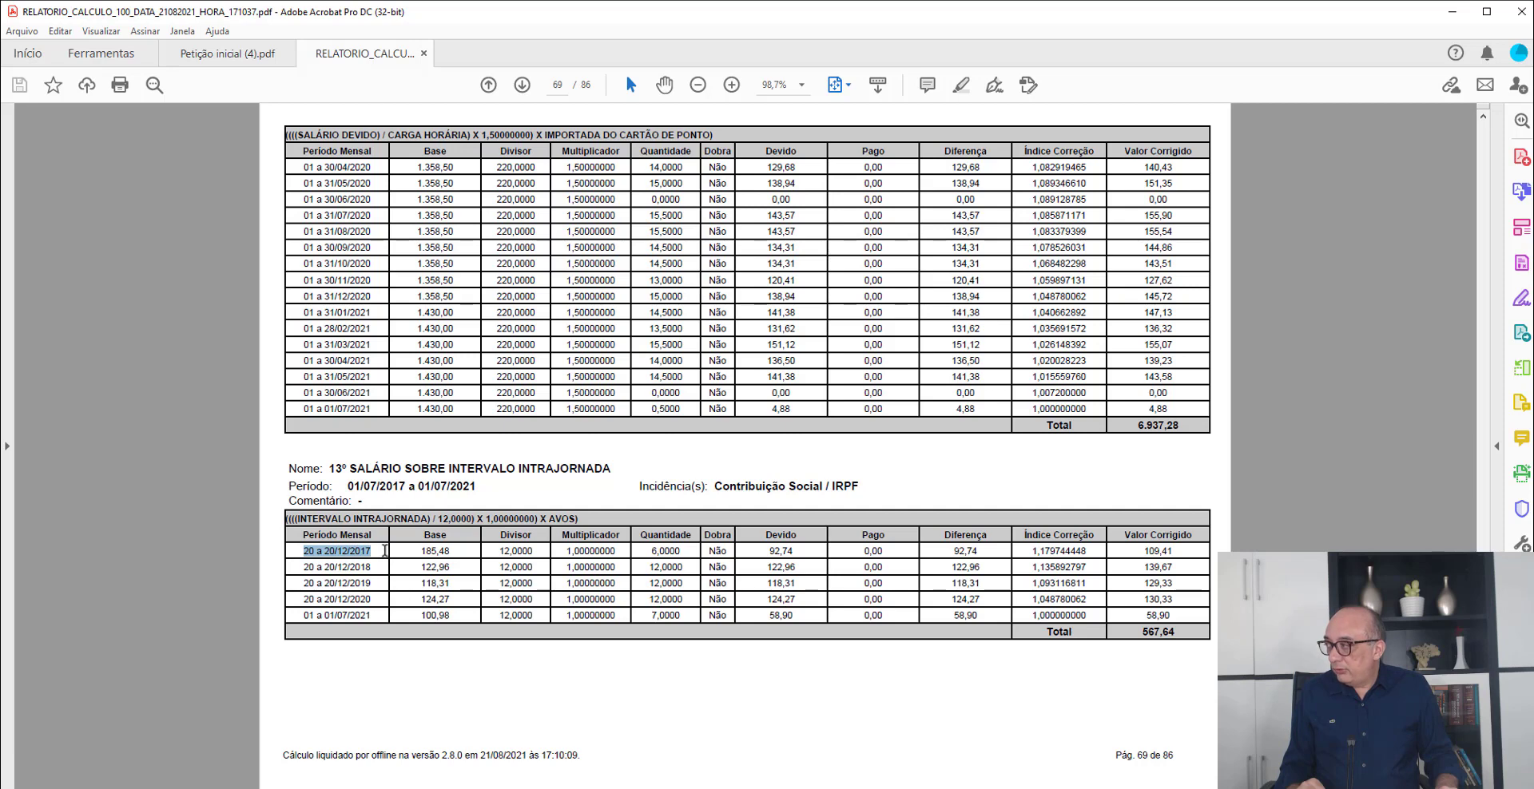
{"action": "left_click_drag", "start_coordinate": [387, 551], "coordinate": [795, 599]}
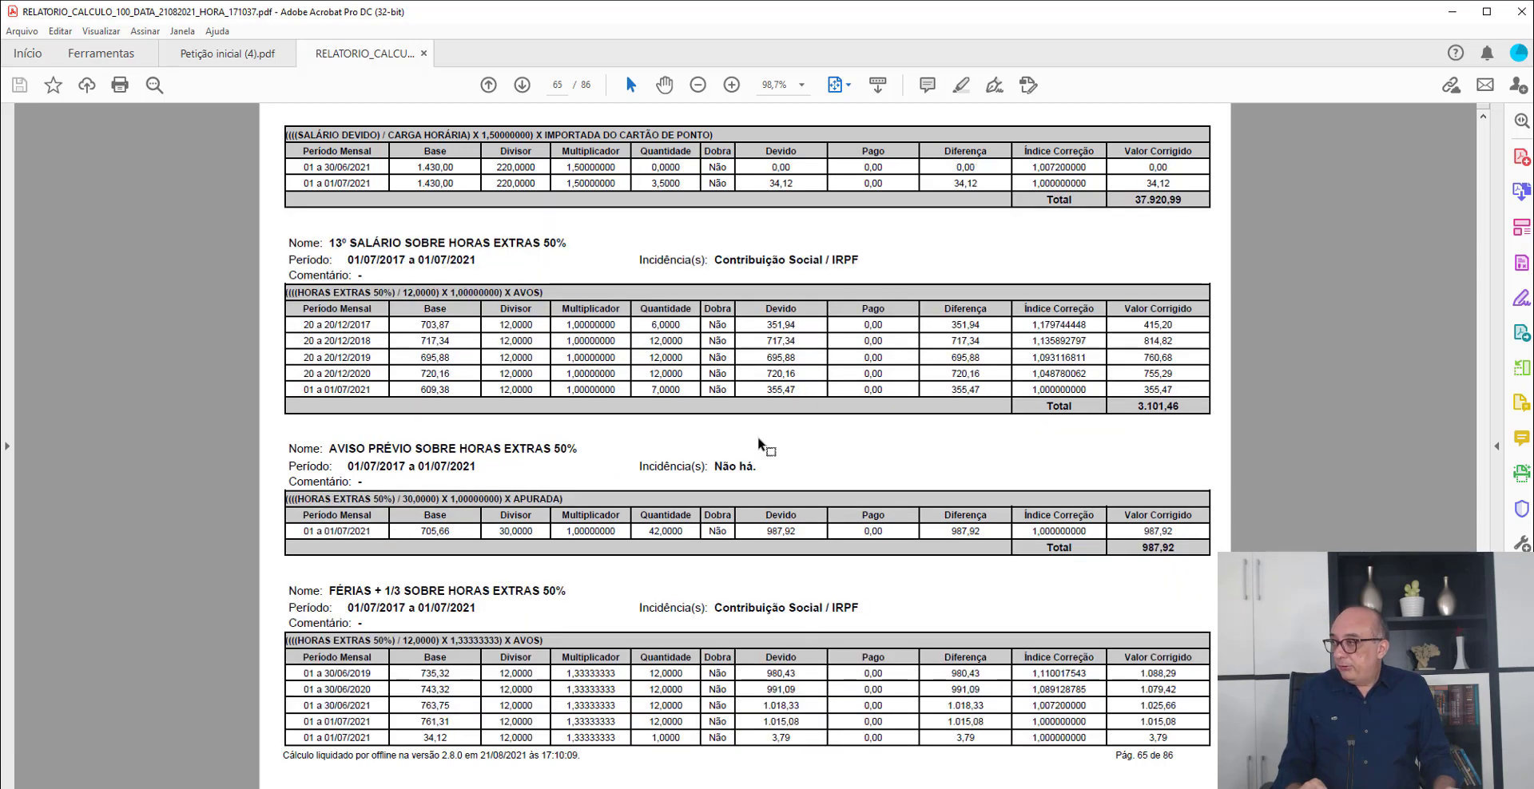
- Go back to the Cartão de Ponto Diário for February 2020 and examine the Hs Ext Semanais on 16/02/2020 and 23/02/2020
{"action": "scroll", "coordinate": [758, 438], "scroll_direction": "up", "scroll_amount": 15}
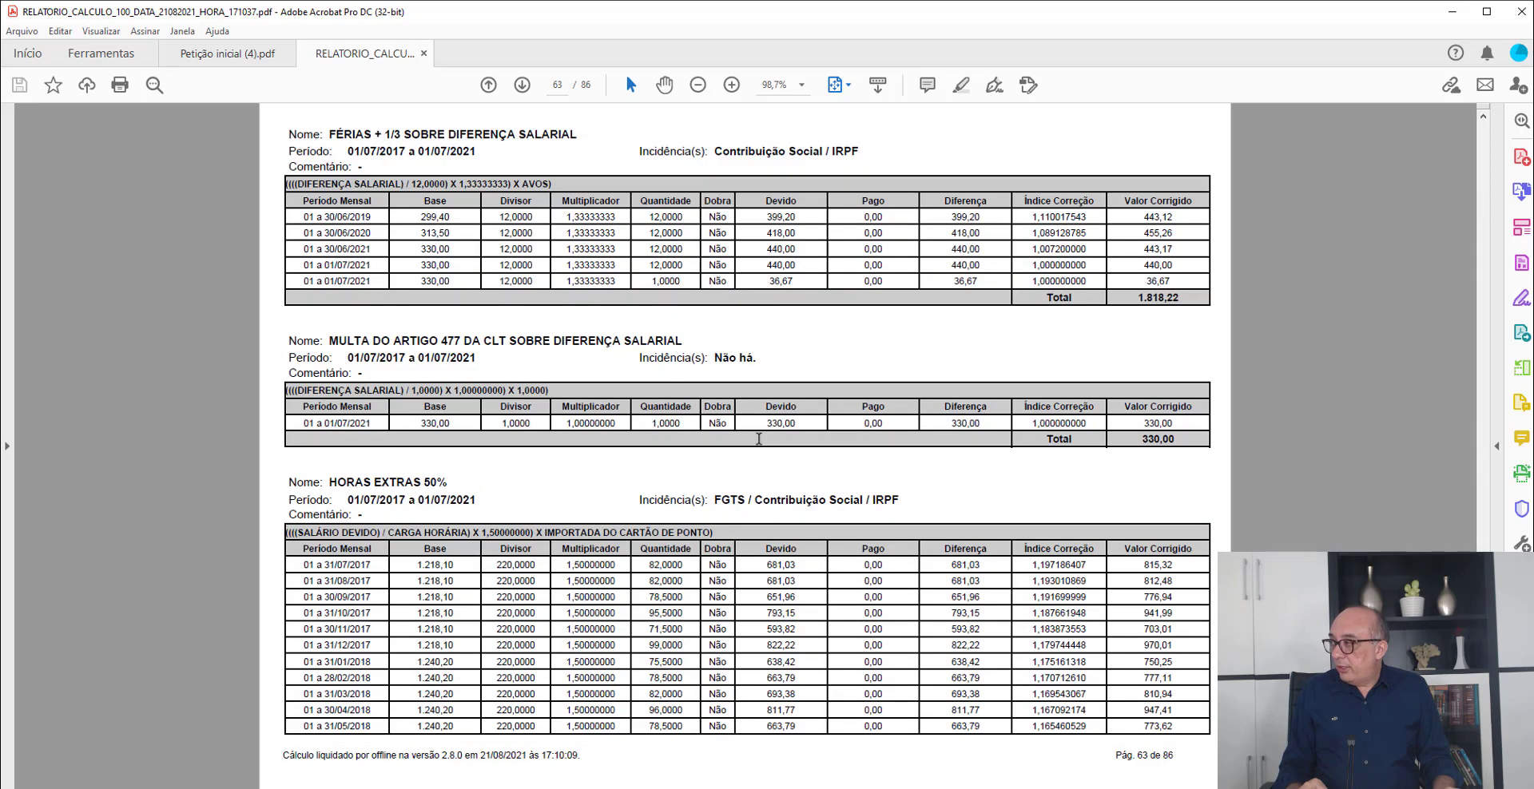
{"action": "scroll", "coordinate": [758, 438], "scroll_direction": "up", "scroll_amount": 12}
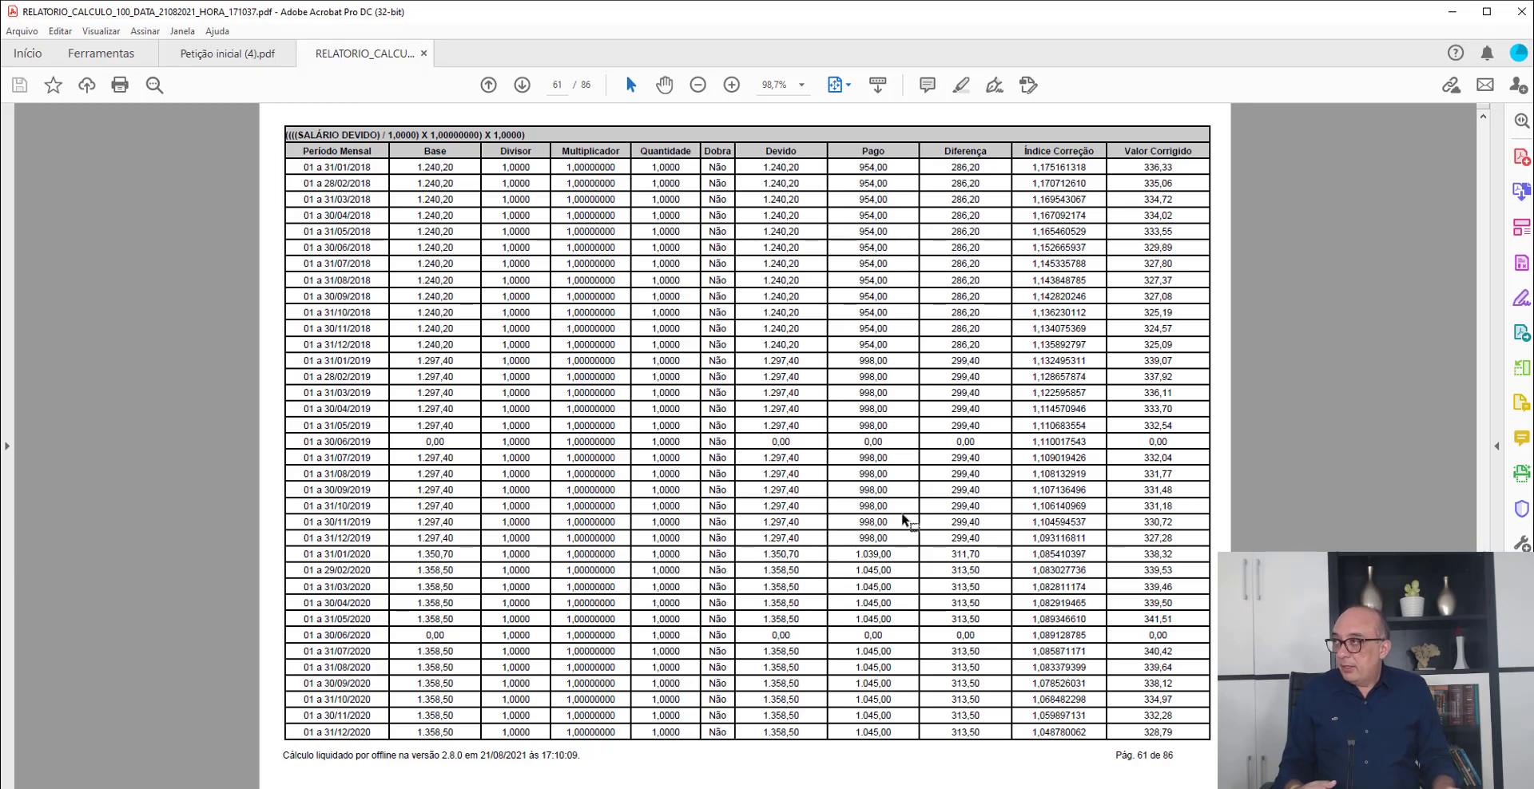
{"action": "scroll", "coordinate": [904, 520], "scroll_direction": "up", "scroll_amount": 3}
{"action": "scroll", "coordinate": [904, 520], "scroll_direction": "up", "scroll_amount": 20}
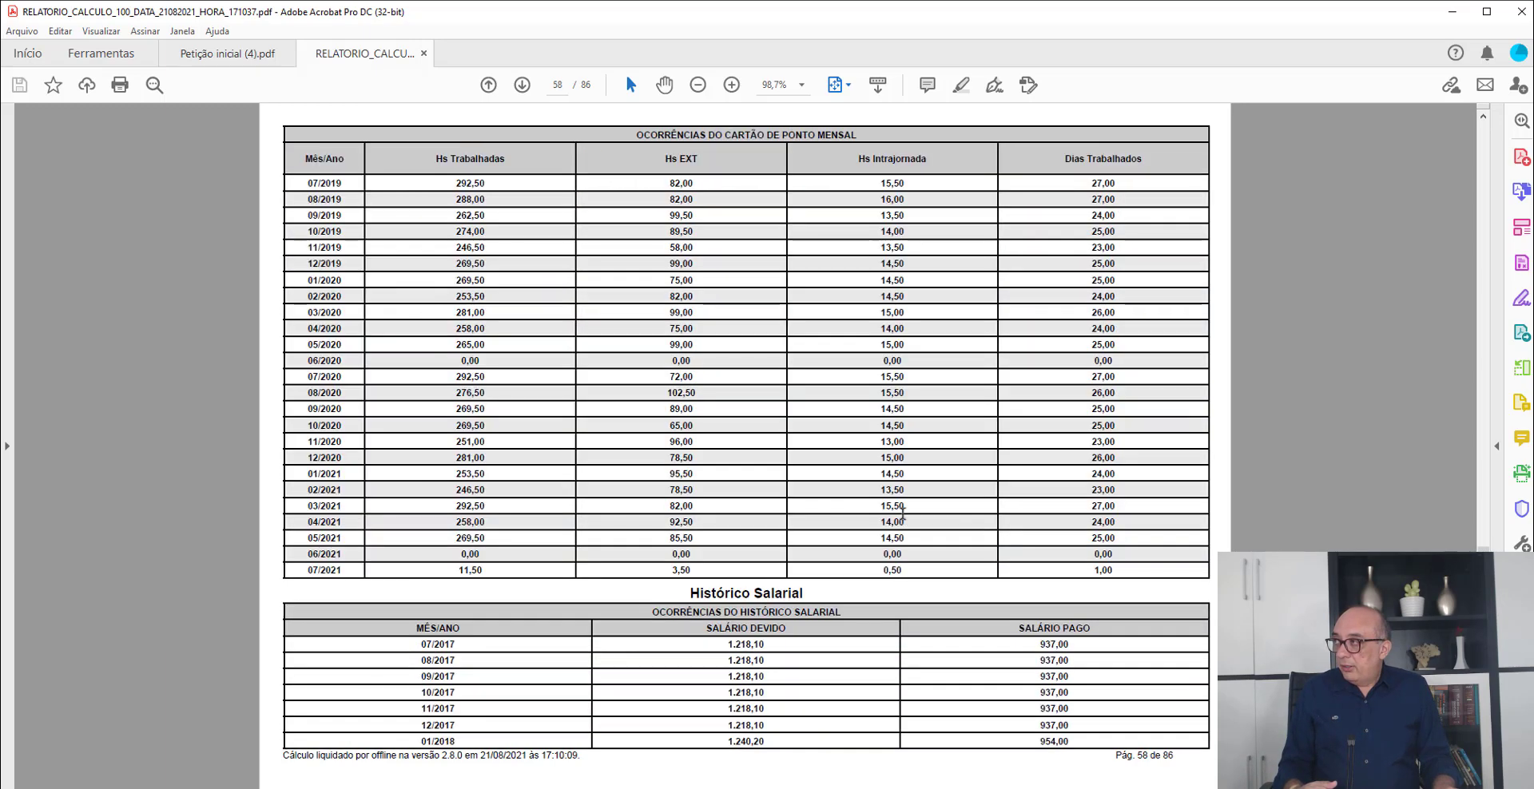
{"action": "scroll", "coordinate": [903, 520], "scroll_direction": "up", "scroll_amount": 5}
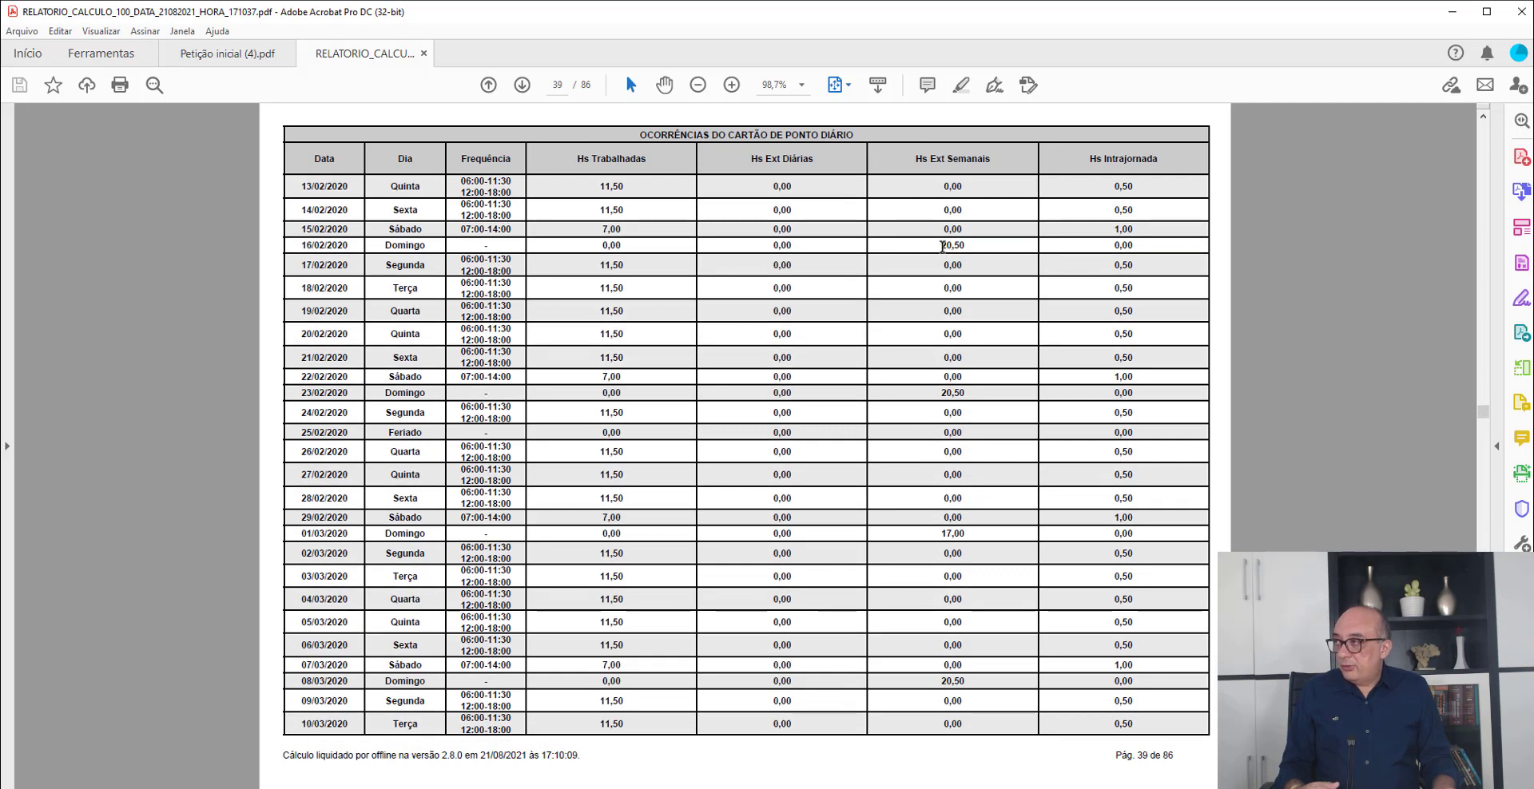
{"action": "left_click_drag", "start_coordinate": [941, 246], "coordinate": [966, 247]}
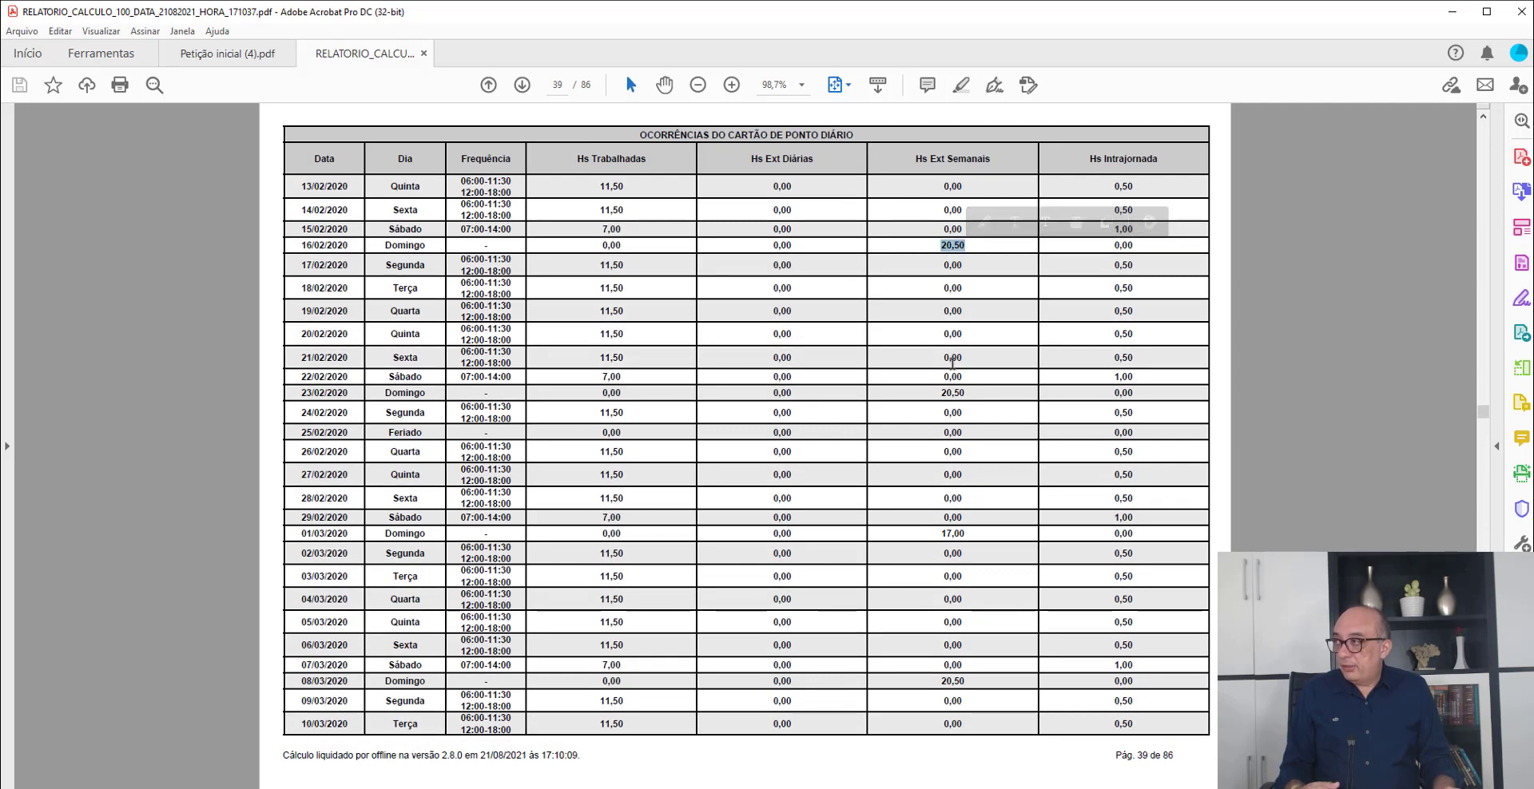
{"action": "left_click_drag", "start_coordinate": [941, 392], "coordinate": [985, 393]}
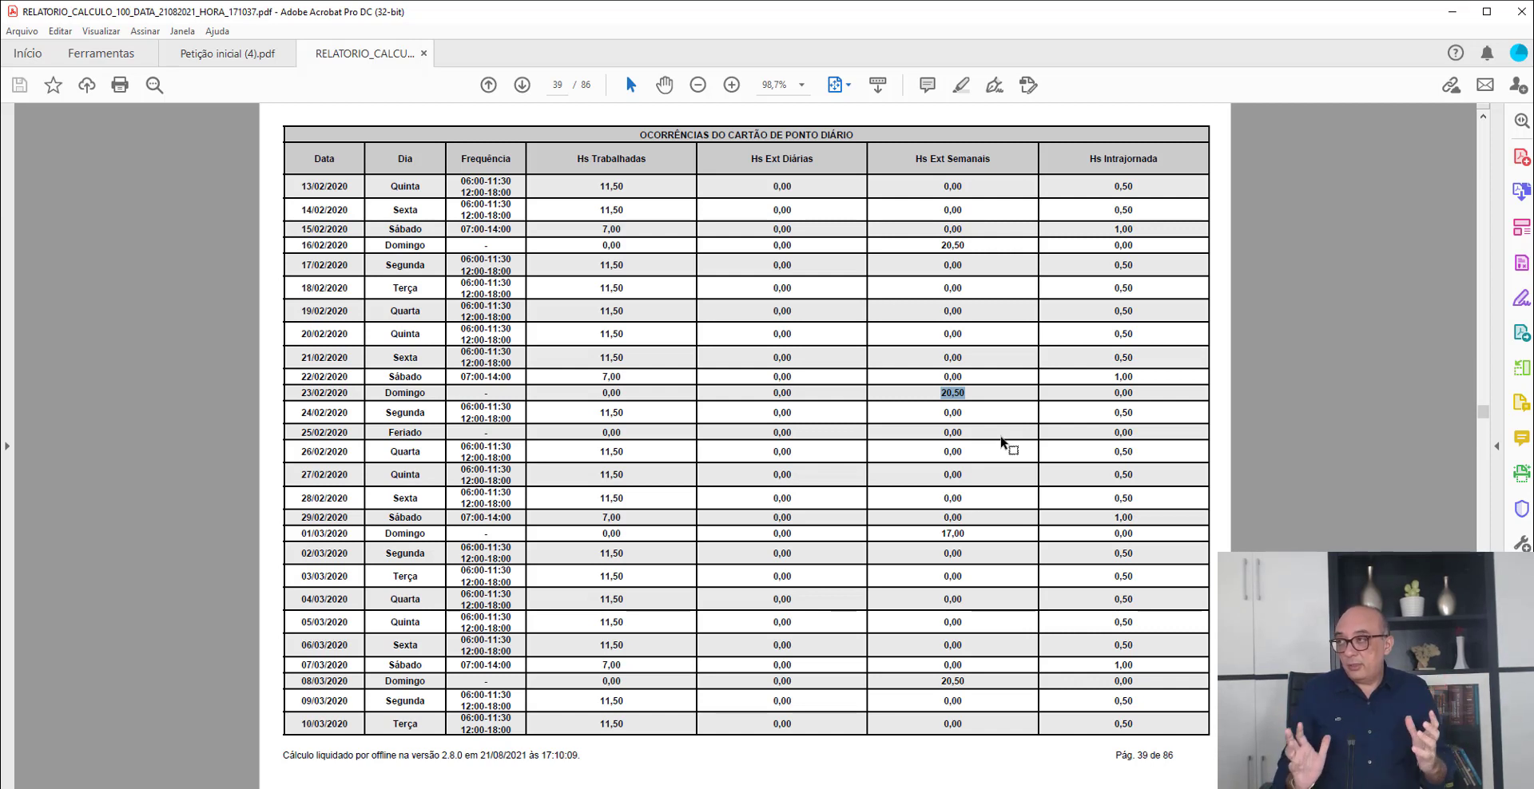
- Return to the report's Resumo do Cálculo and review the verbas list and the Débitos do Reclamado por Credor
{"action": "scroll", "coordinate": [1089, 531], "scroll_direction": "up", "scroll_amount": 10}
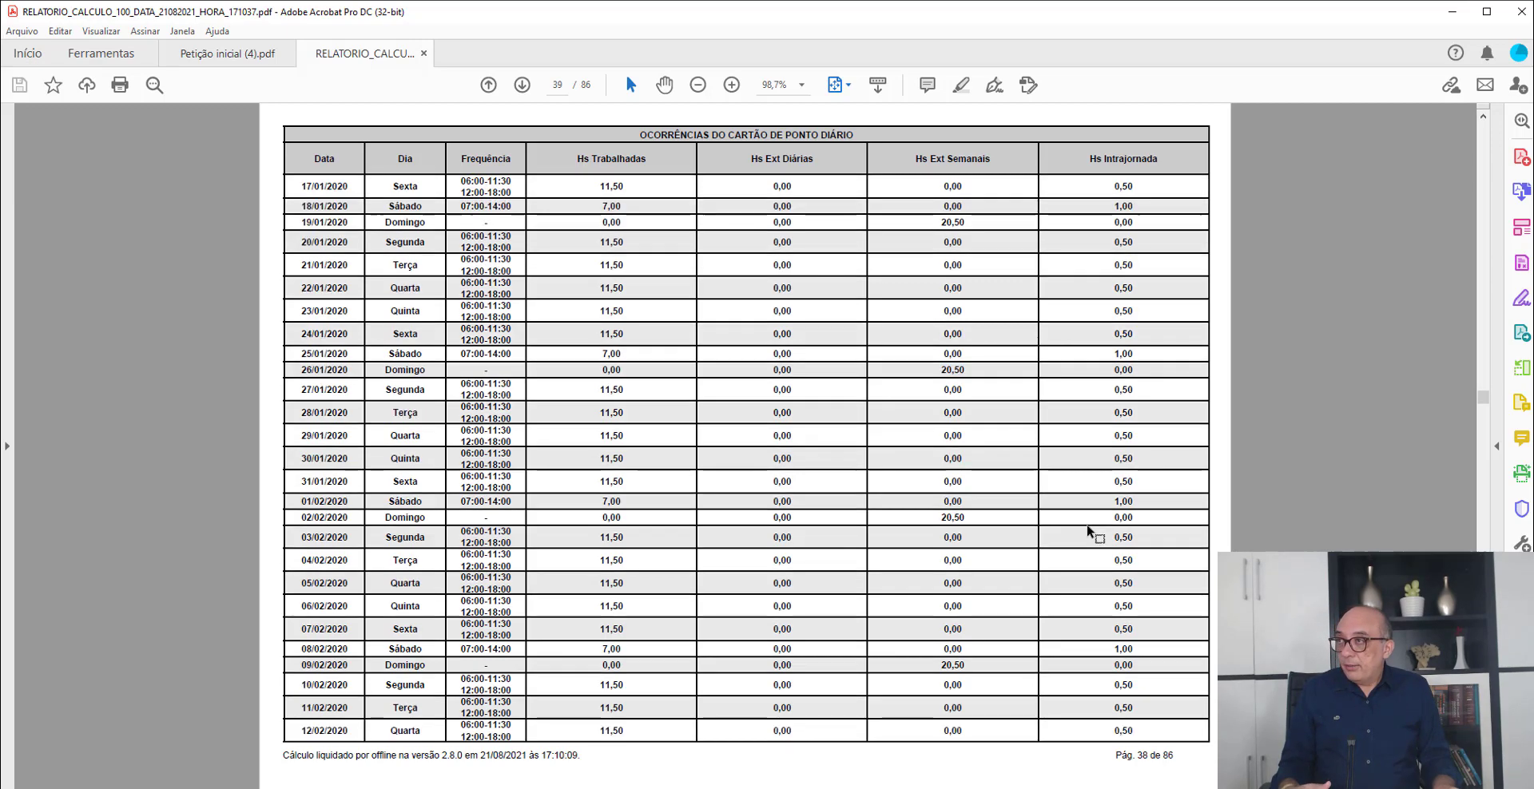
{"action": "scroll", "coordinate": [1089, 531], "scroll_direction": "up", "scroll_amount": 15}
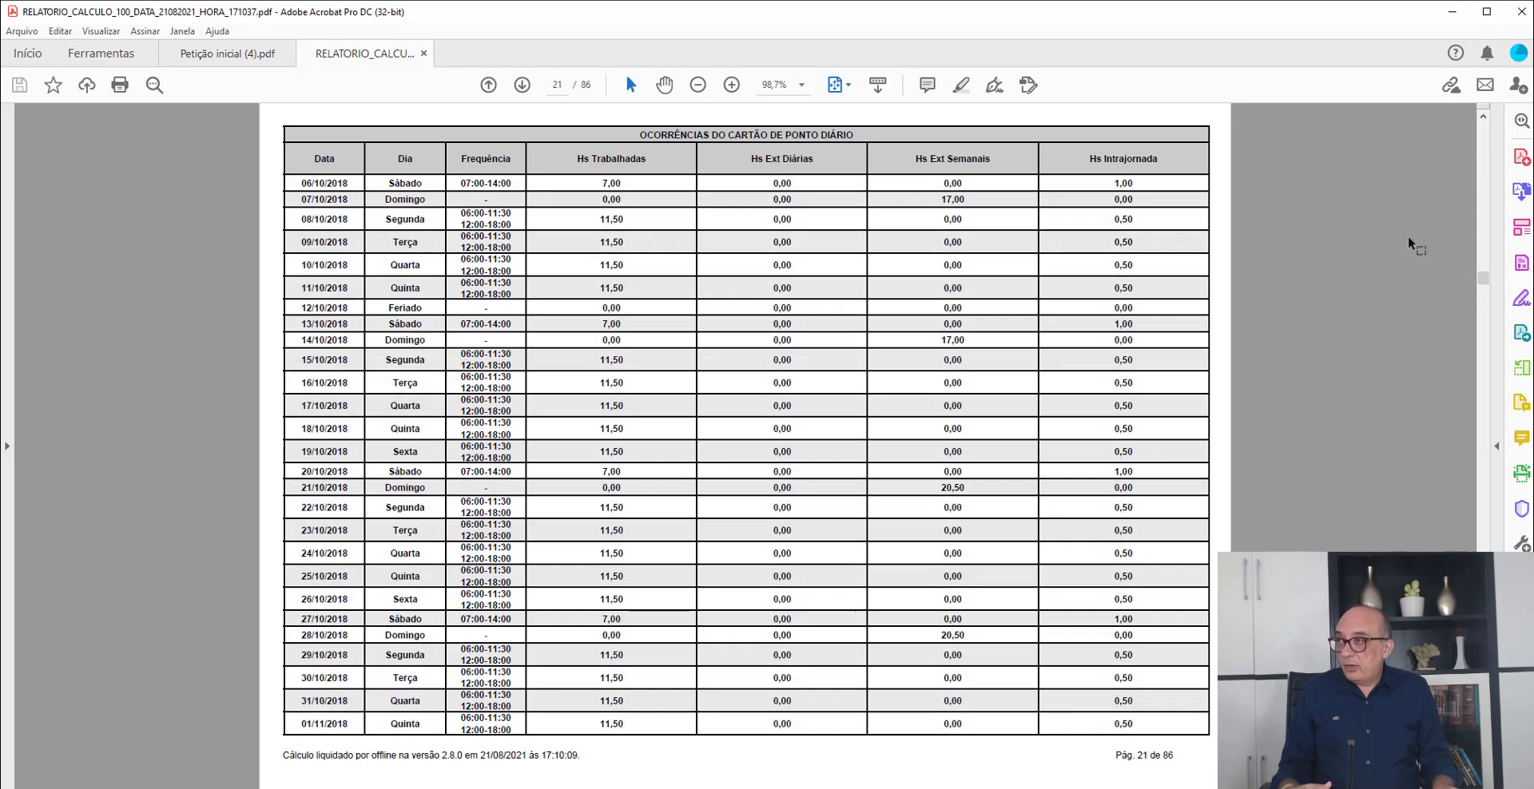
{"action": "left_click_drag", "start_coordinate": [1484, 272], "coordinate": [1483, 116]}
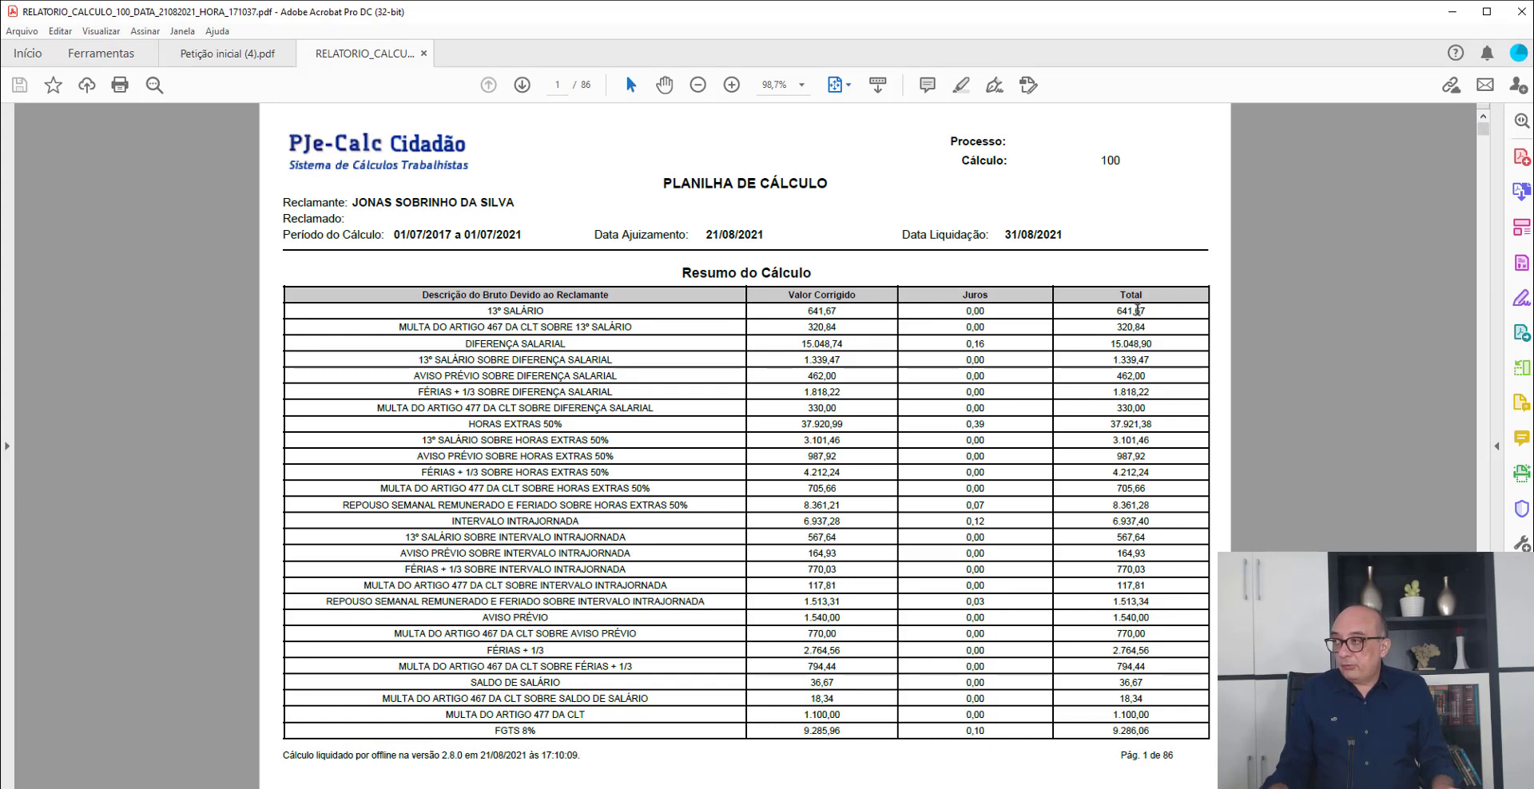
{"action": "scroll", "coordinate": [1138, 317], "scroll_direction": "down", "scroll_amount": 1}
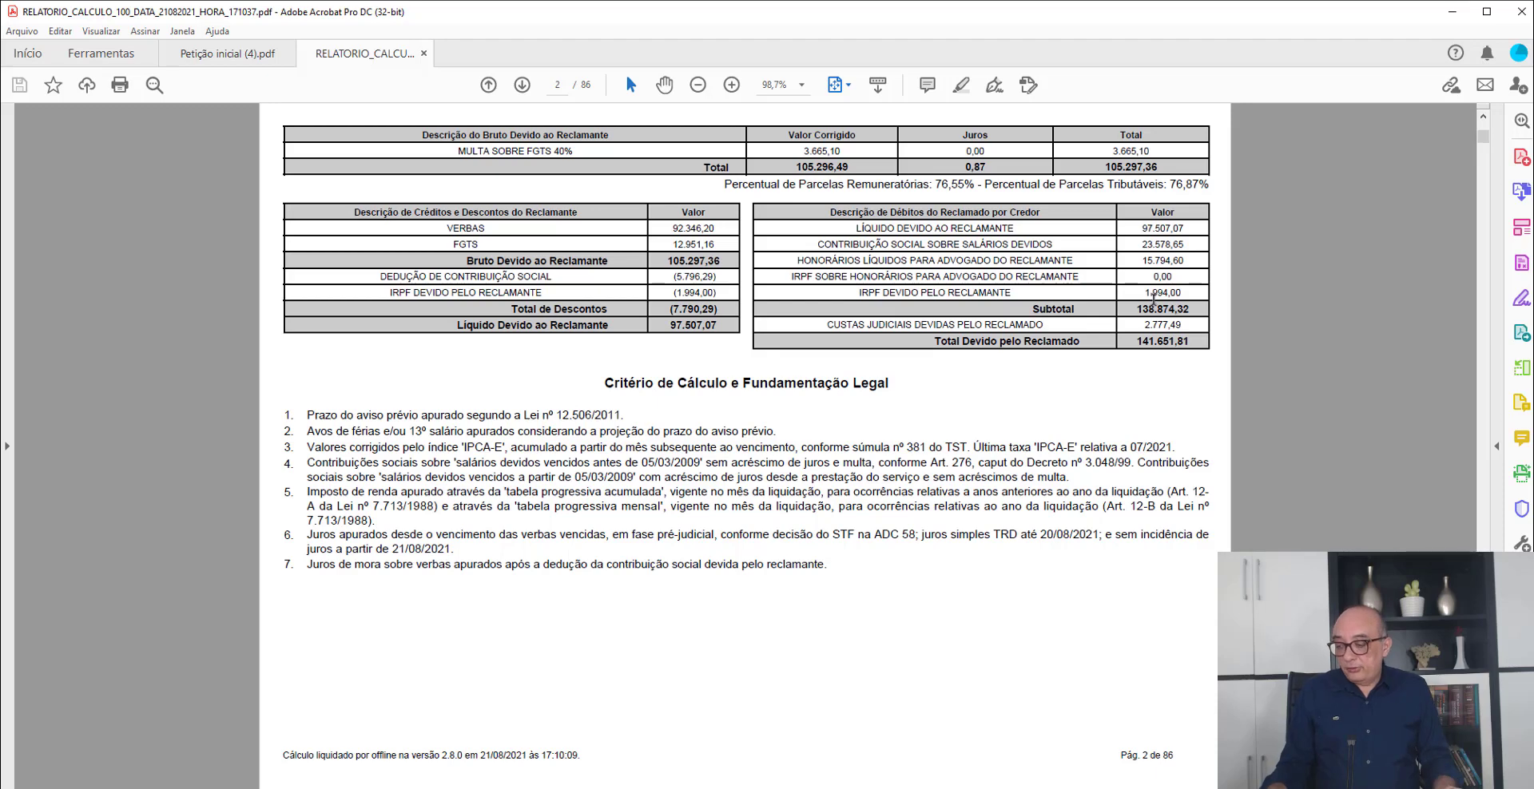
- Switch to the Petição inicial in Google Chrome and review the Dos pedidos page and the preceding sections on honorários and overtime
{"action": "key", "text": "alt+Tab"}
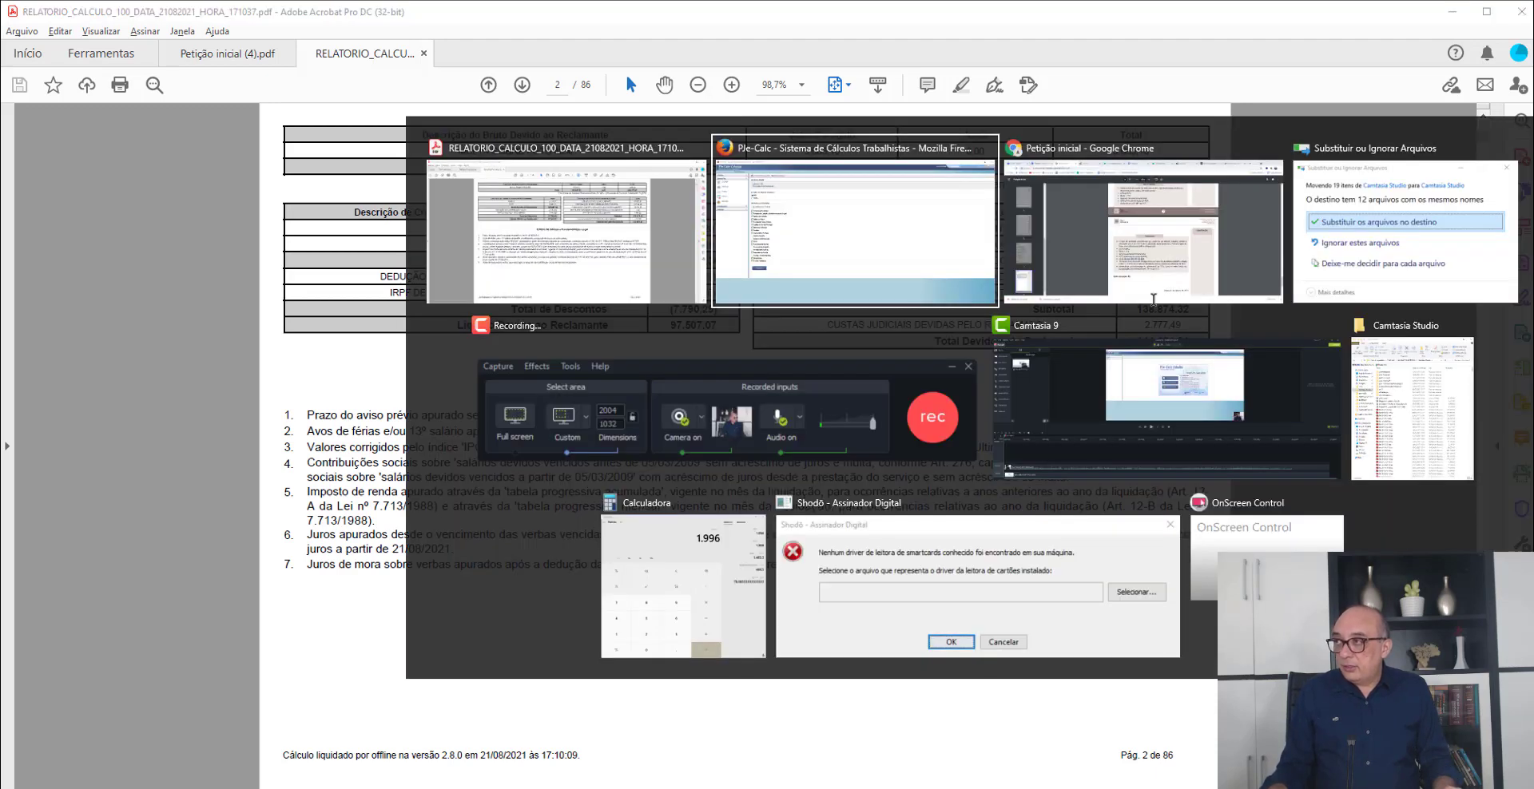
{"action": "left_click", "coordinate": [1153, 300]}
{"action": "scroll", "coordinate": [1106, 373], "scroll_direction": "up", "scroll_amount": 10}
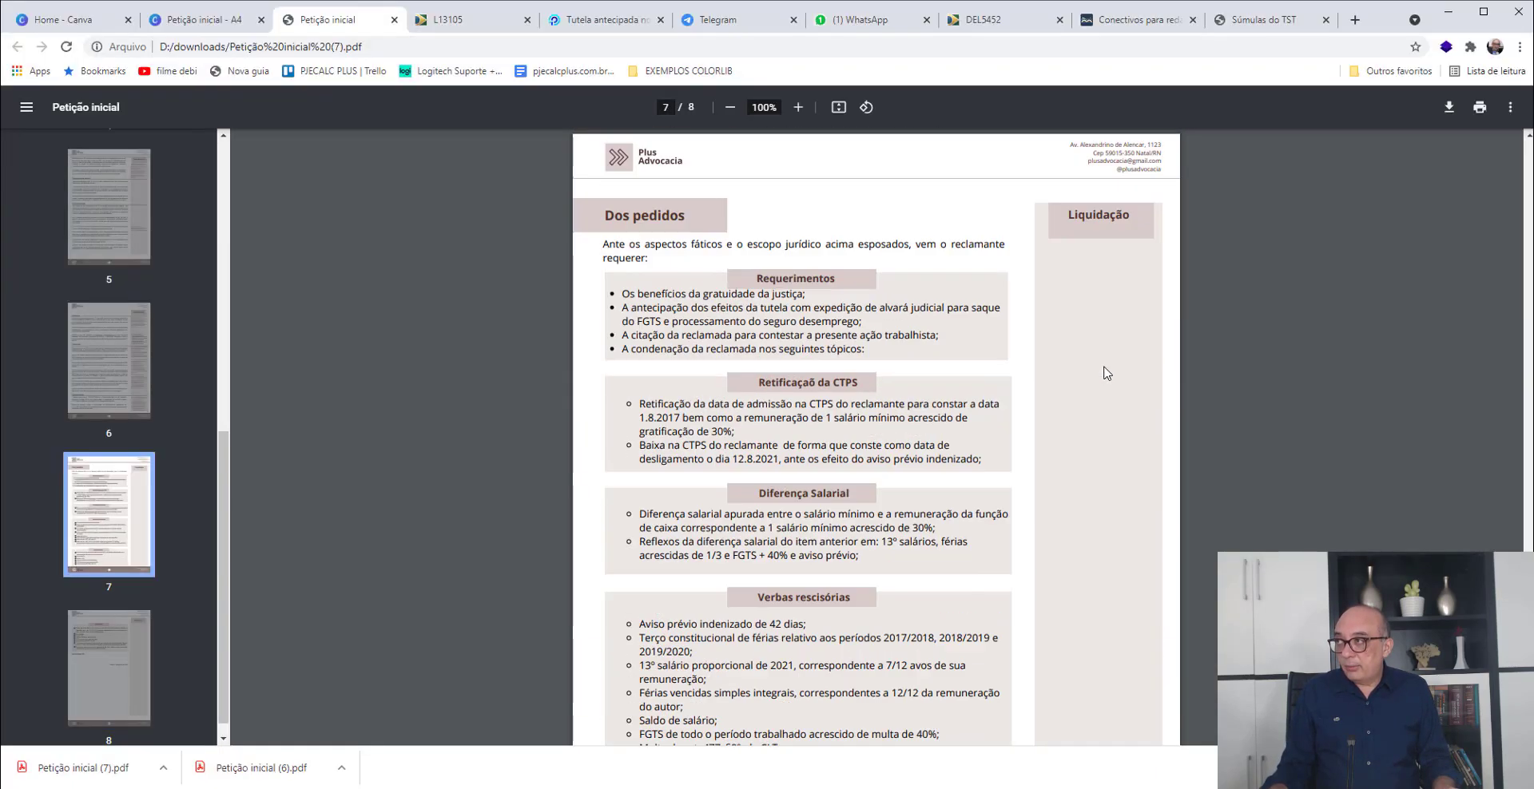
{"action": "scroll", "coordinate": [1107, 373], "scroll_direction": "up", "scroll_amount": 4}
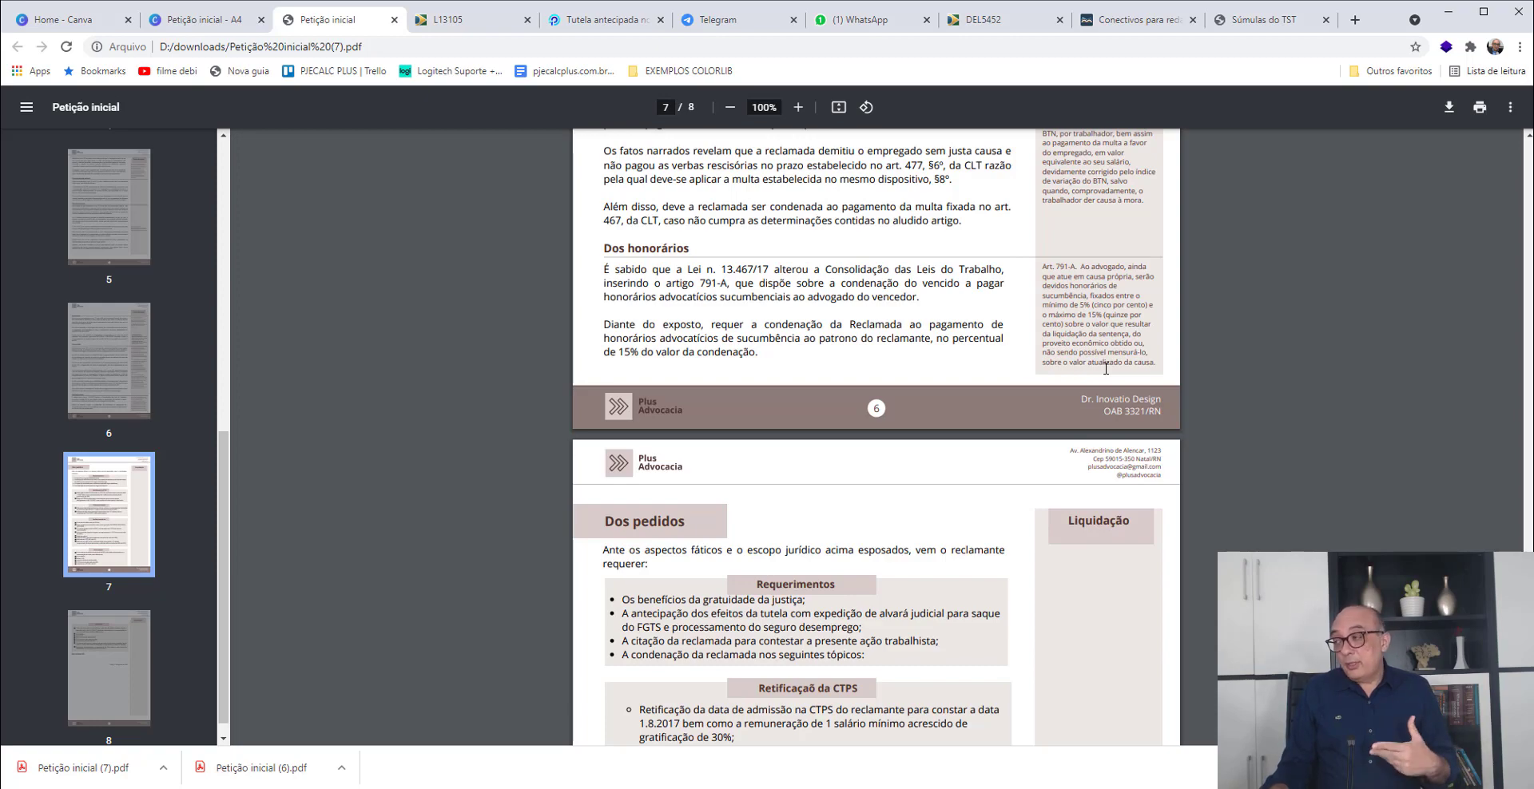
{"action": "scroll", "coordinate": [1061, 443], "scroll_direction": "up", "scroll_amount": 15}
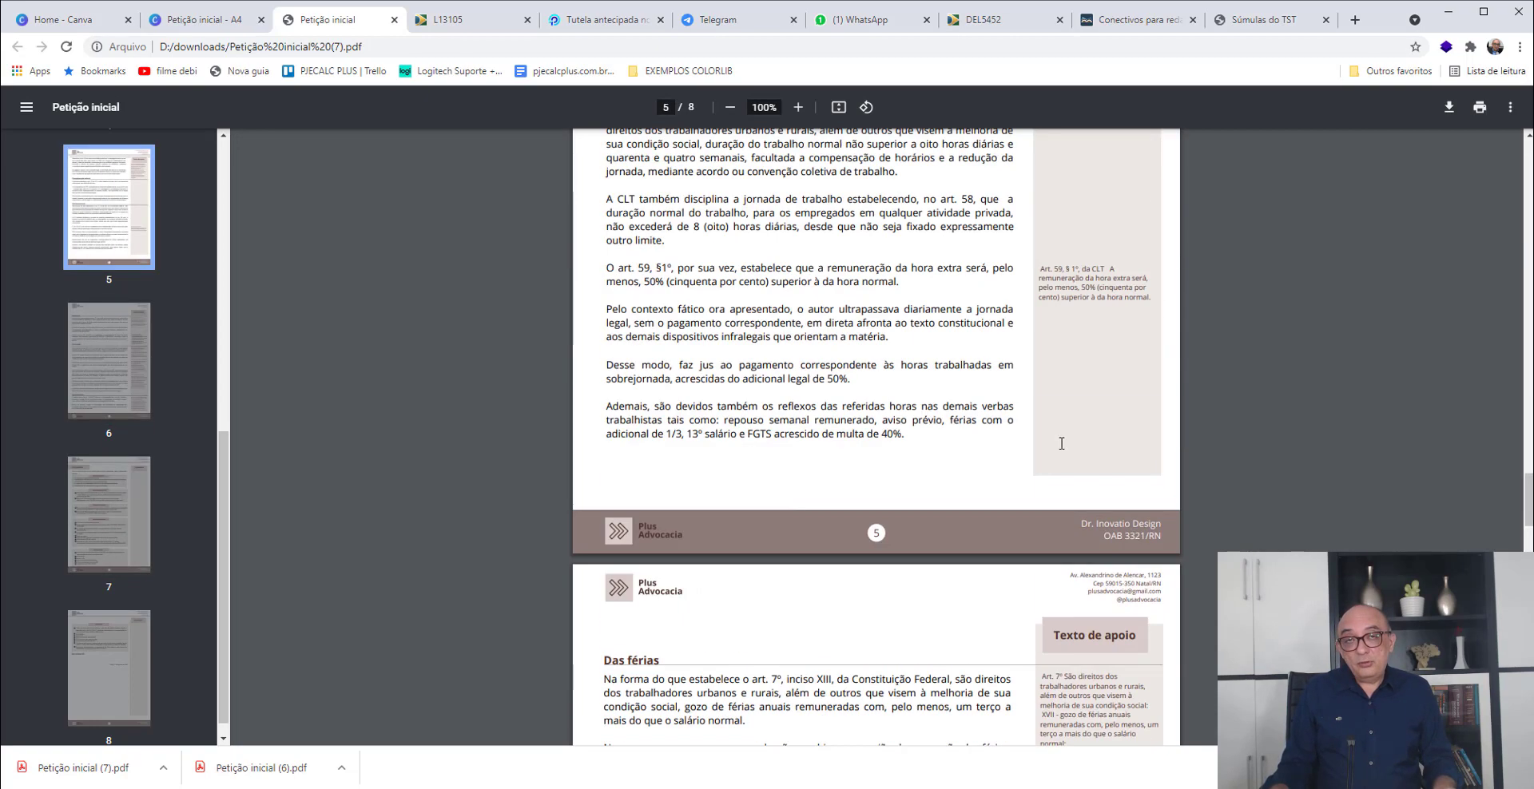
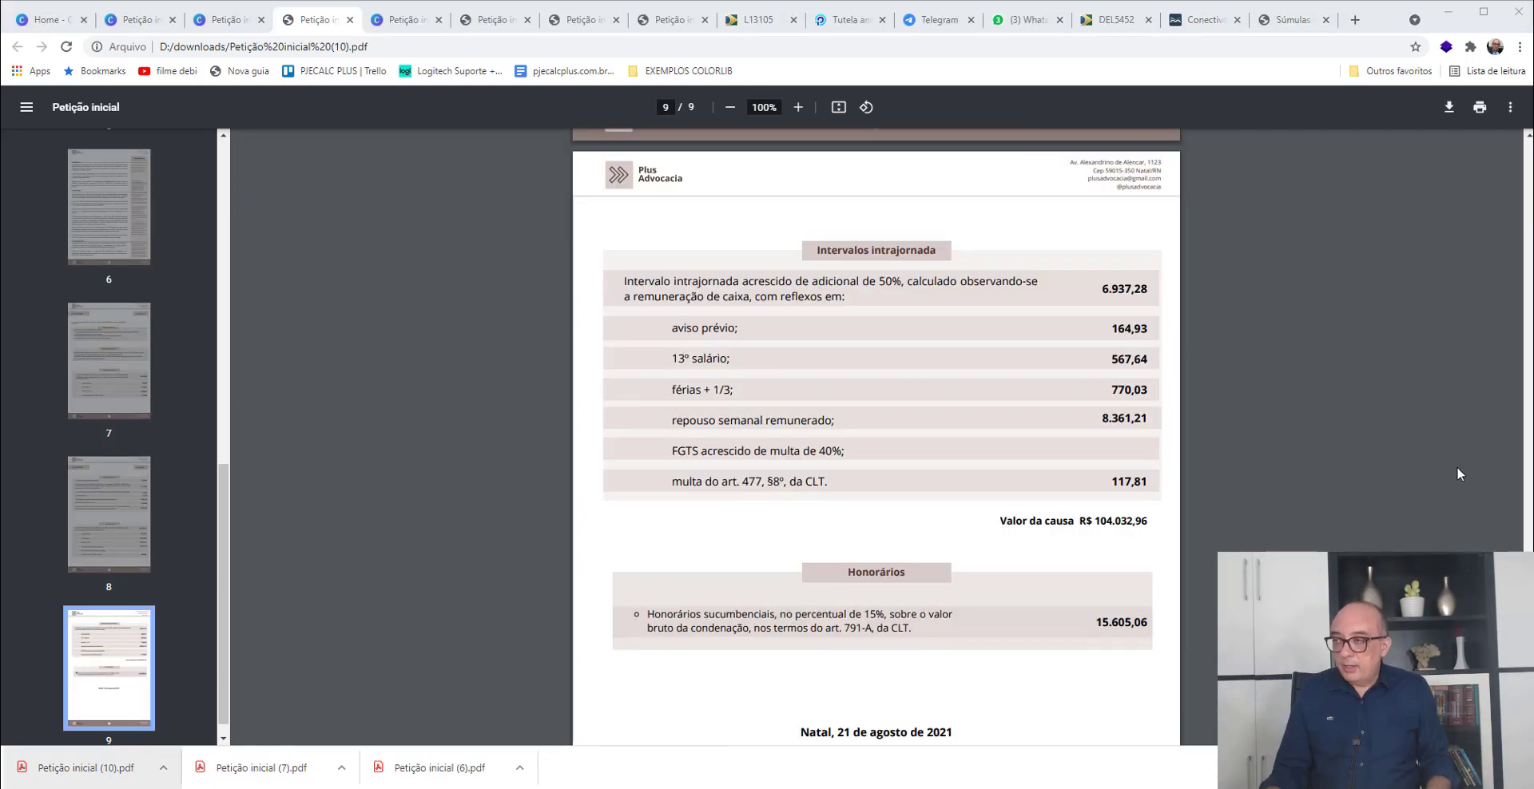
- Review the petition's requests and their liquidated amounts from Requerimentos and Diferença salarial through Verbas rescisórias and Horas extras
{"action": "left_click_drag", "start_coordinate": [1529, 688], "coordinate": [1529, 605]}
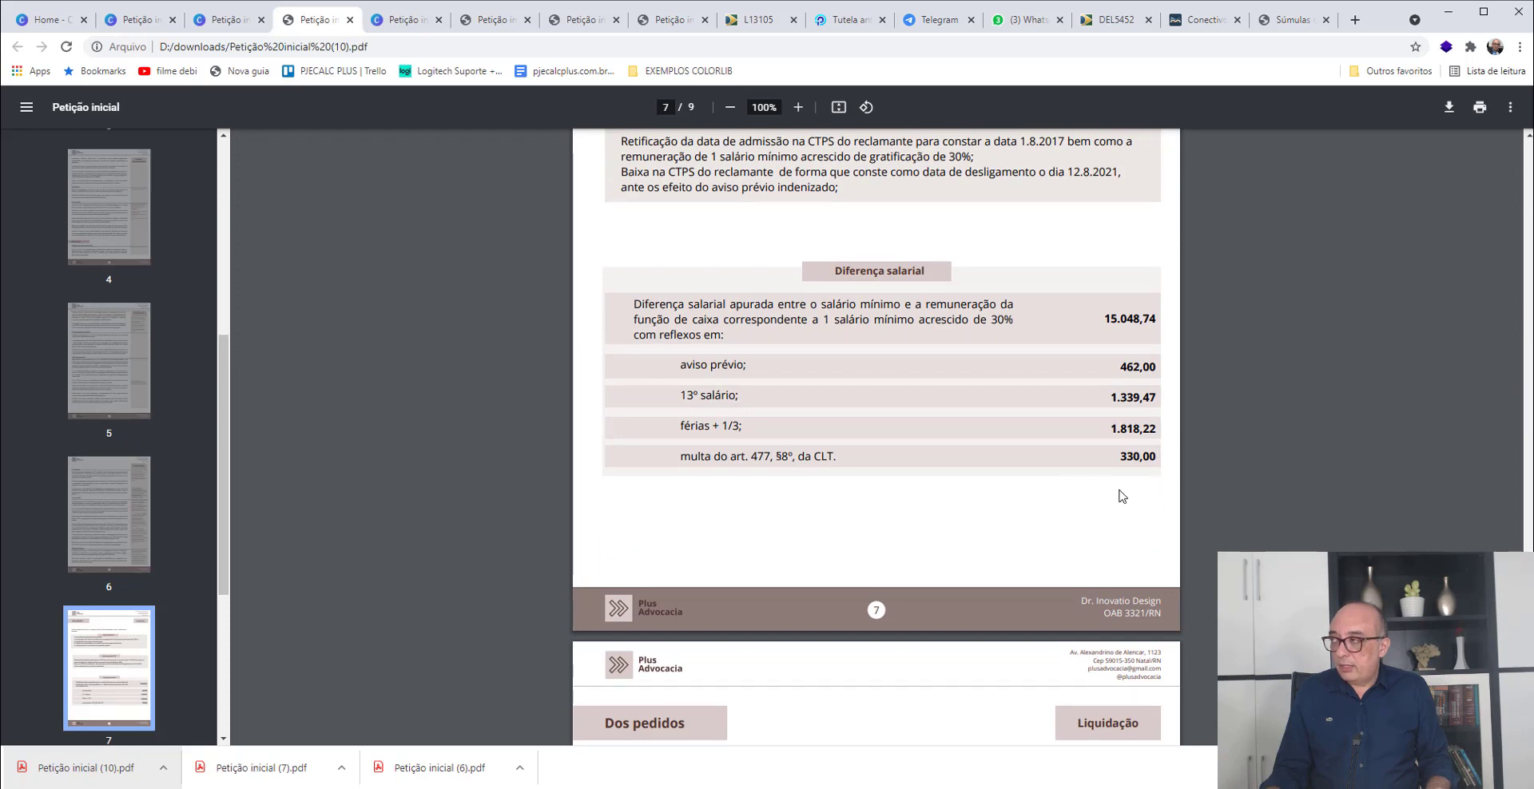
{"action": "scroll", "coordinate": [862, 297], "scroll_direction": "up", "scroll_amount": 3}
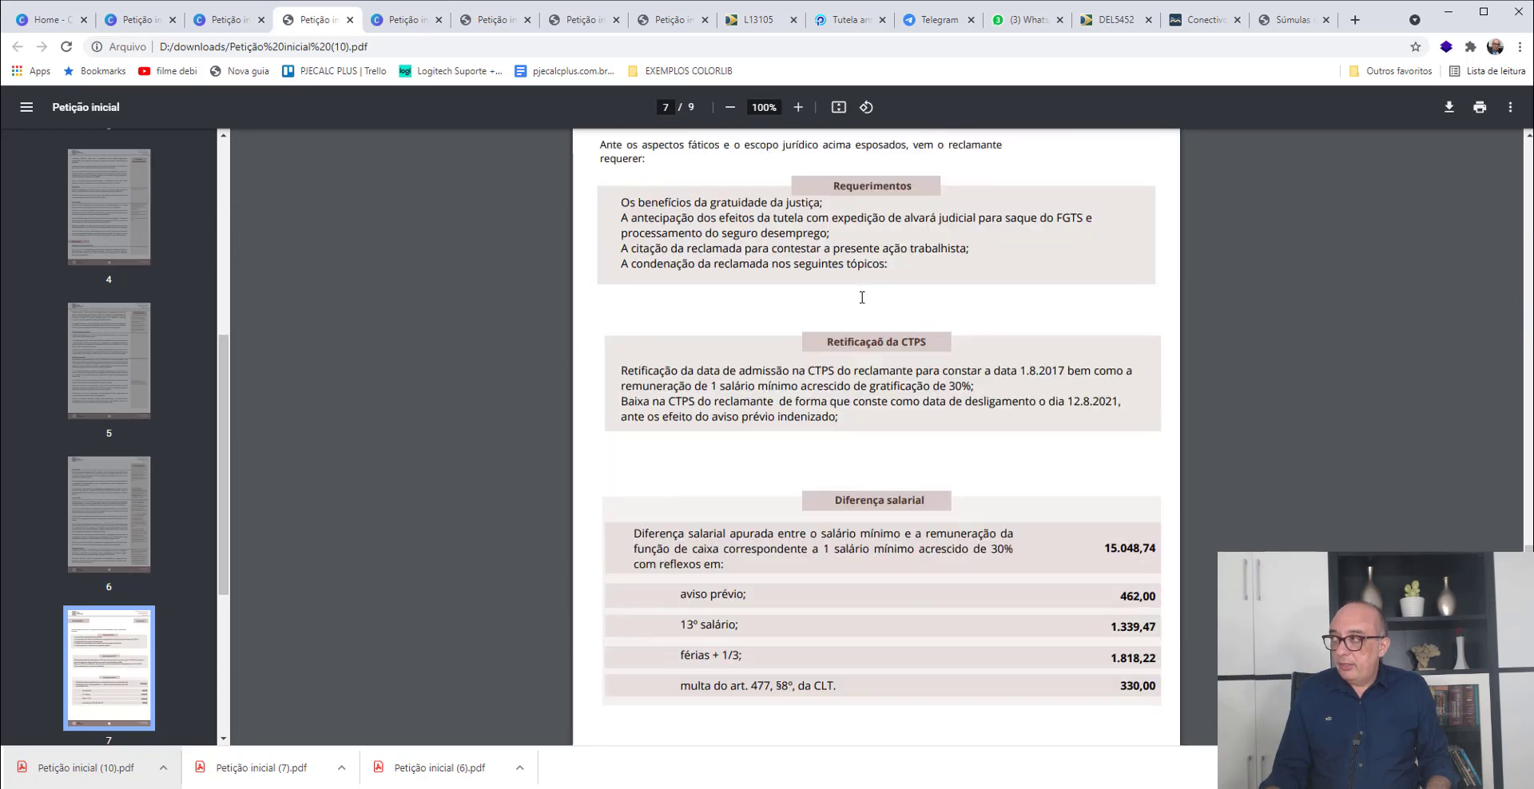
{"action": "scroll", "coordinate": [862, 297], "scroll_direction": "up", "scroll_amount": 1}
{"action": "scroll", "coordinate": [862, 300], "scroll_direction": "down", "scroll_amount": 8}
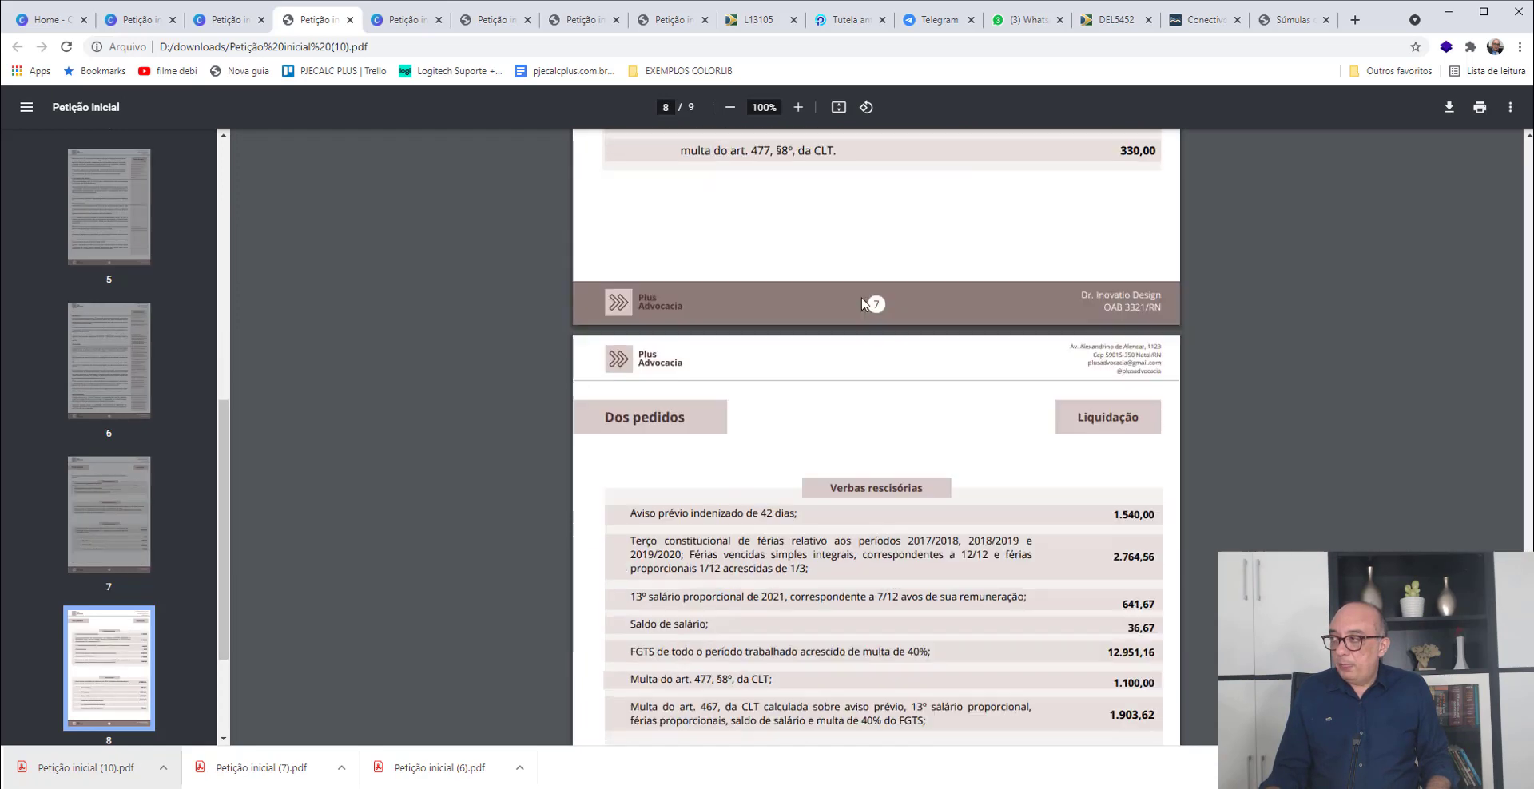
{"action": "scroll", "coordinate": [865, 304], "scroll_direction": "down", "scroll_amount": 3}
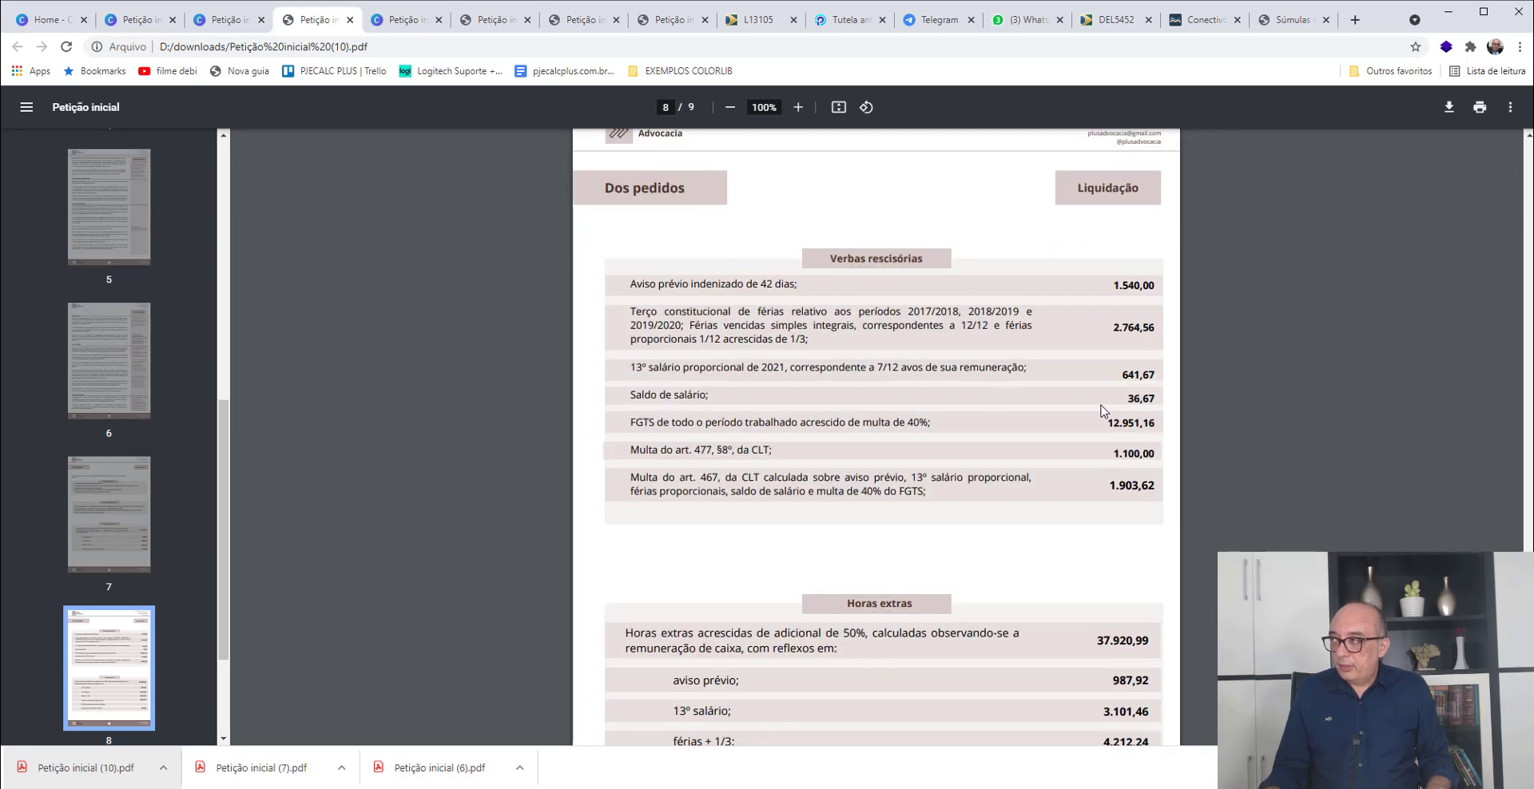
{"action": "scroll", "coordinate": [1102, 410], "scroll_direction": "down", "scroll_amount": 6}
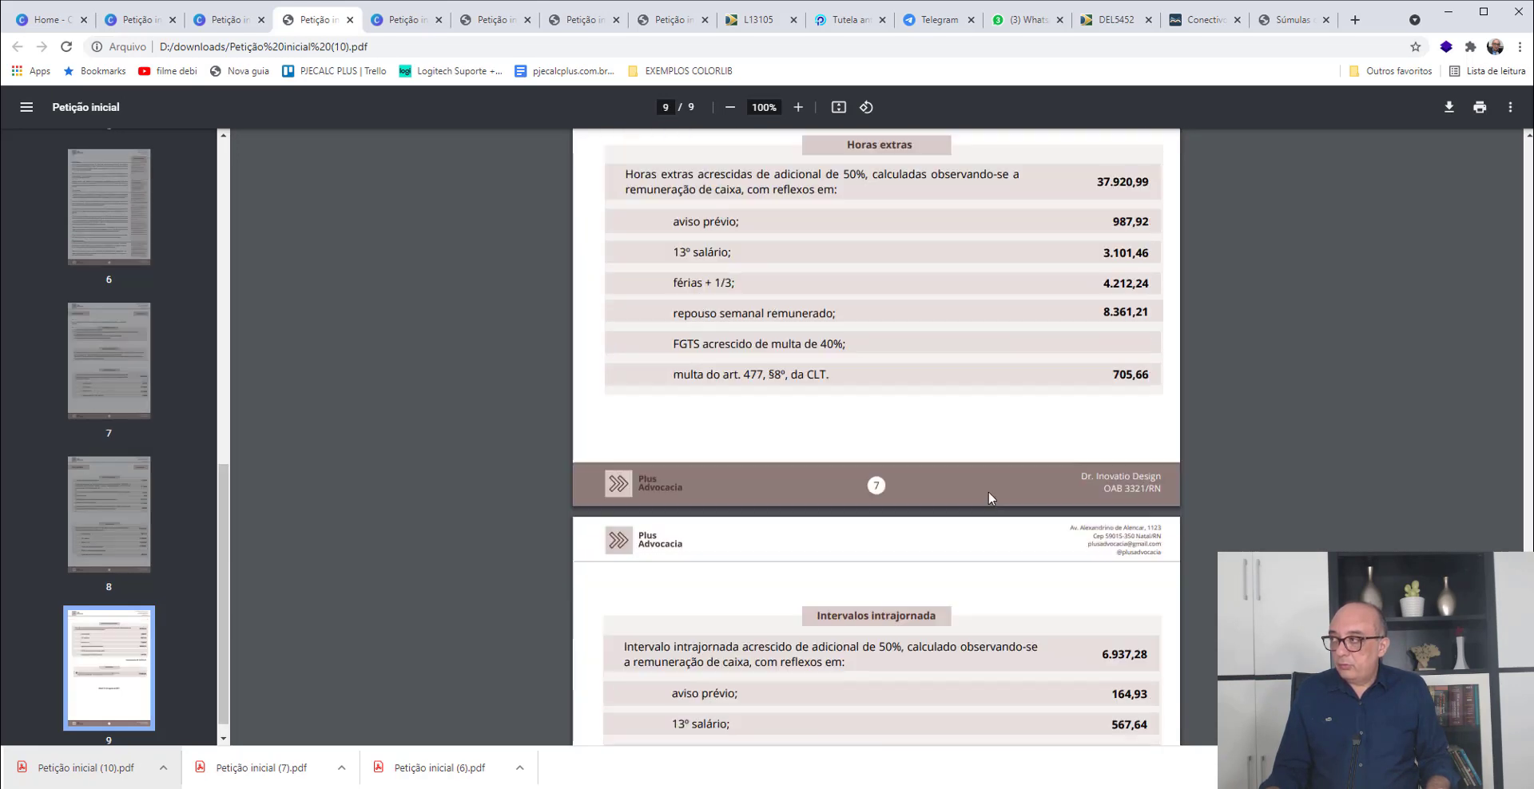
- Examine the Intervalos intrajornada, Valor da causa and Honorários amounts on page 9, selecting the Valor da causa figure, and return to Diferença salarial
{"action": "scroll", "coordinate": [991, 497], "scroll_direction": "down", "scroll_amount": 4}
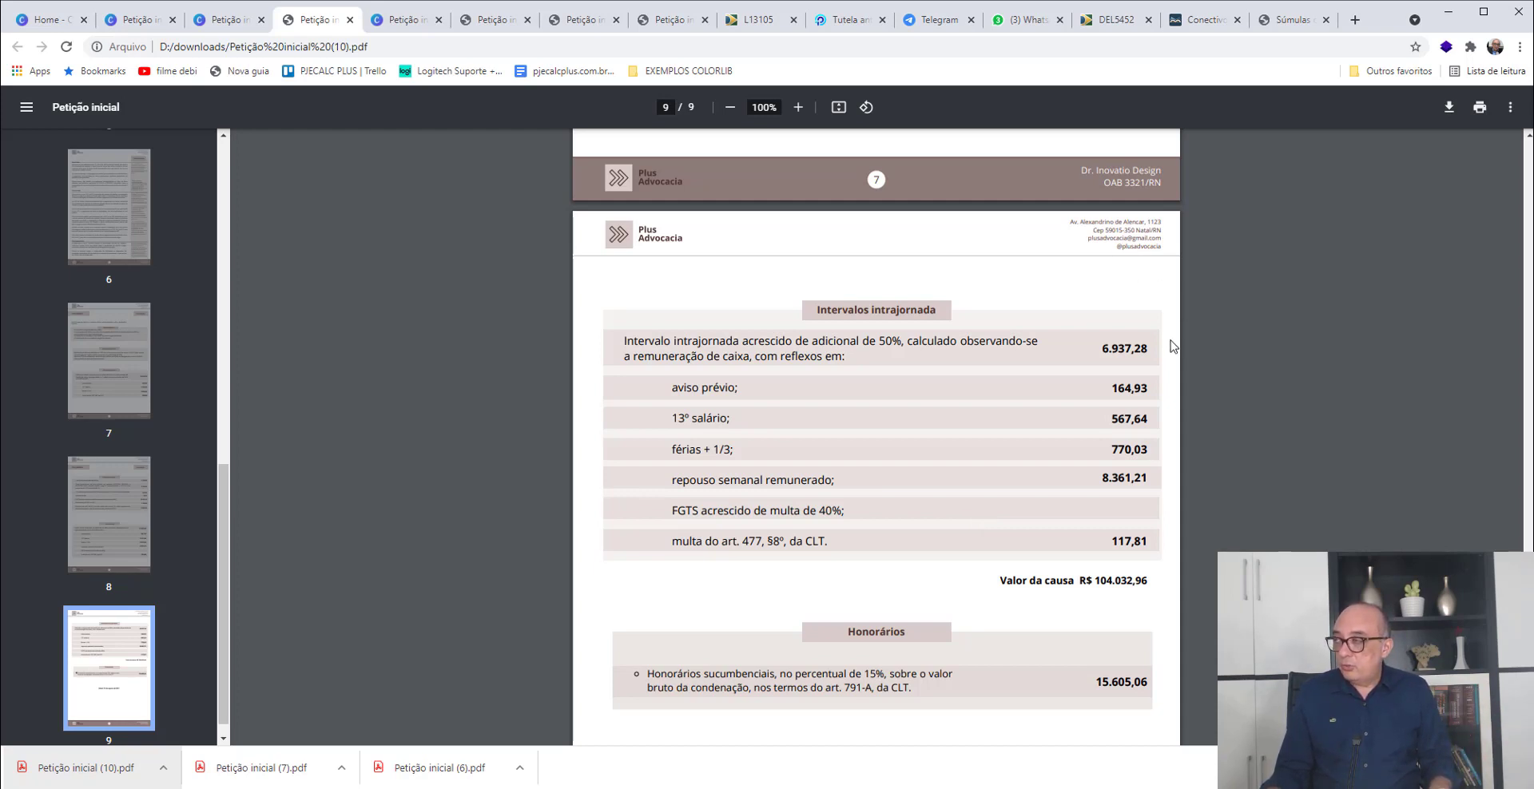
{"action": "scroll", "coordinate": [1174, 396], "scroll_direction": "down", "scroll_amount": 3}
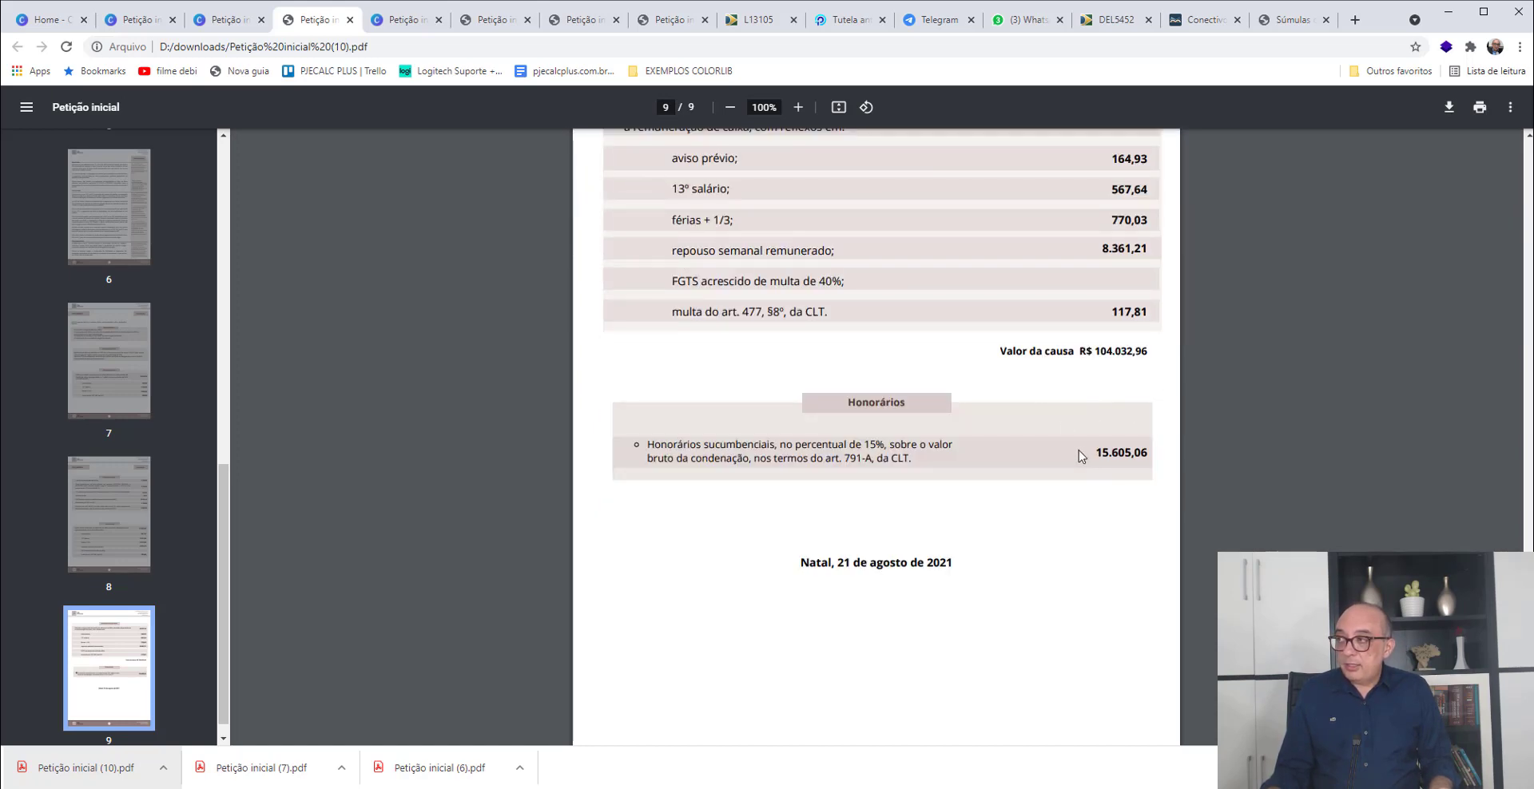
{"action": "scroll", "coordinate": [1077, 459], "scroll_direction": "up", "scroll_amount": 1}
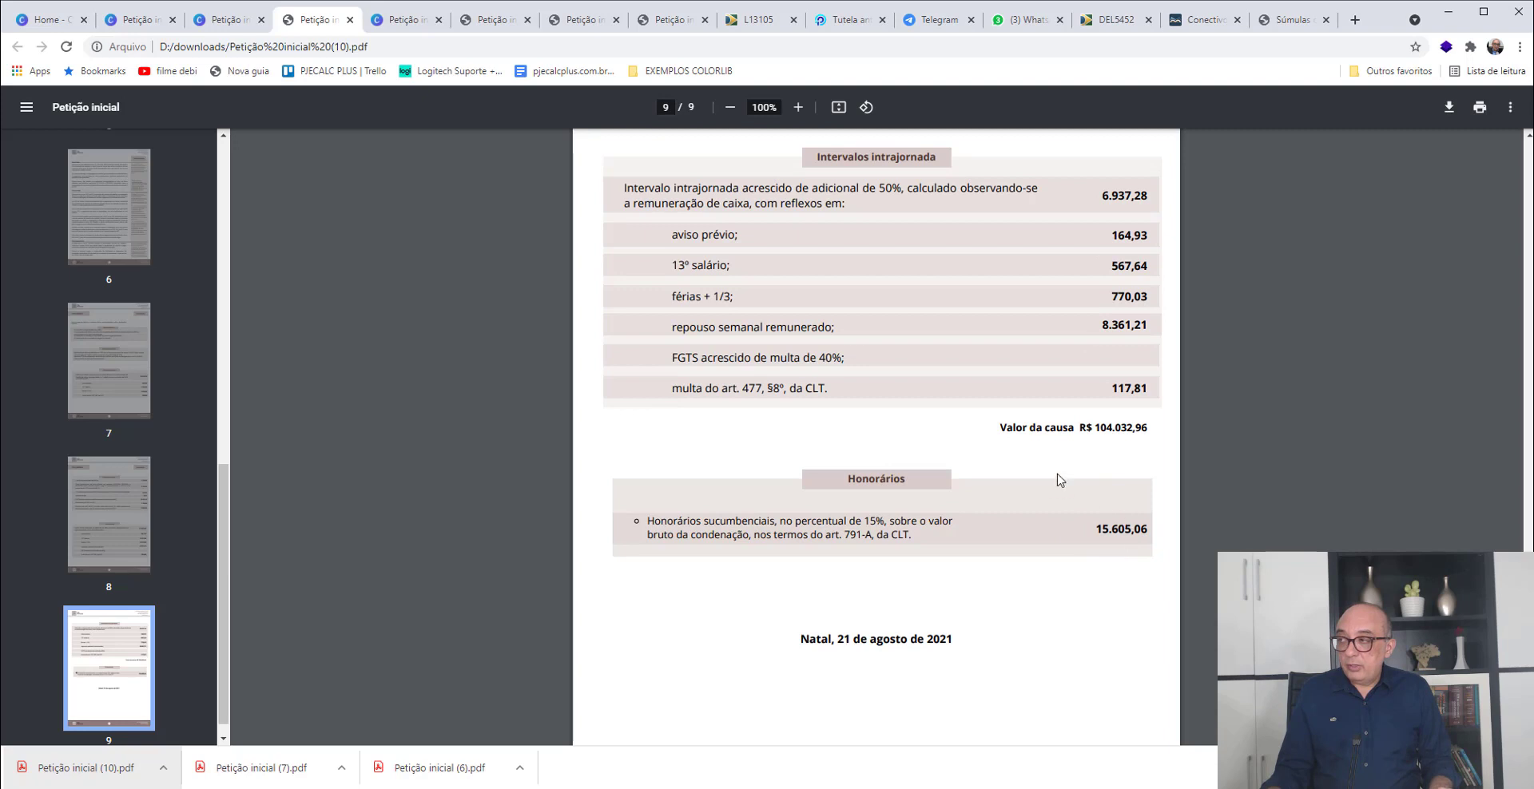
{"action": "left_click_drag", "start_coordinate": [1096, 426], "coordinate": [1145, 431]}
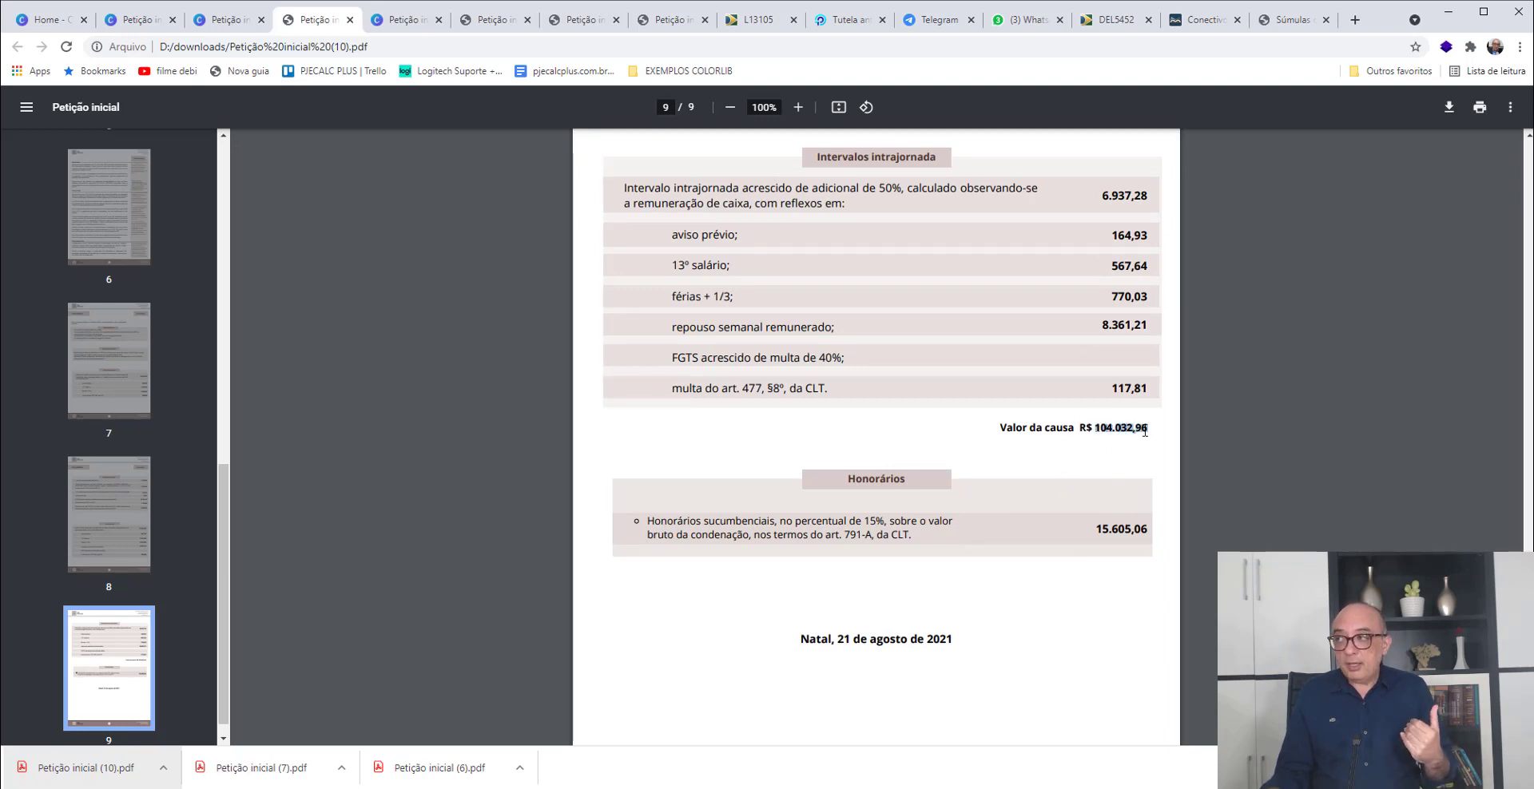
{"action": "left_click", "coordinate": [1156, 463]}
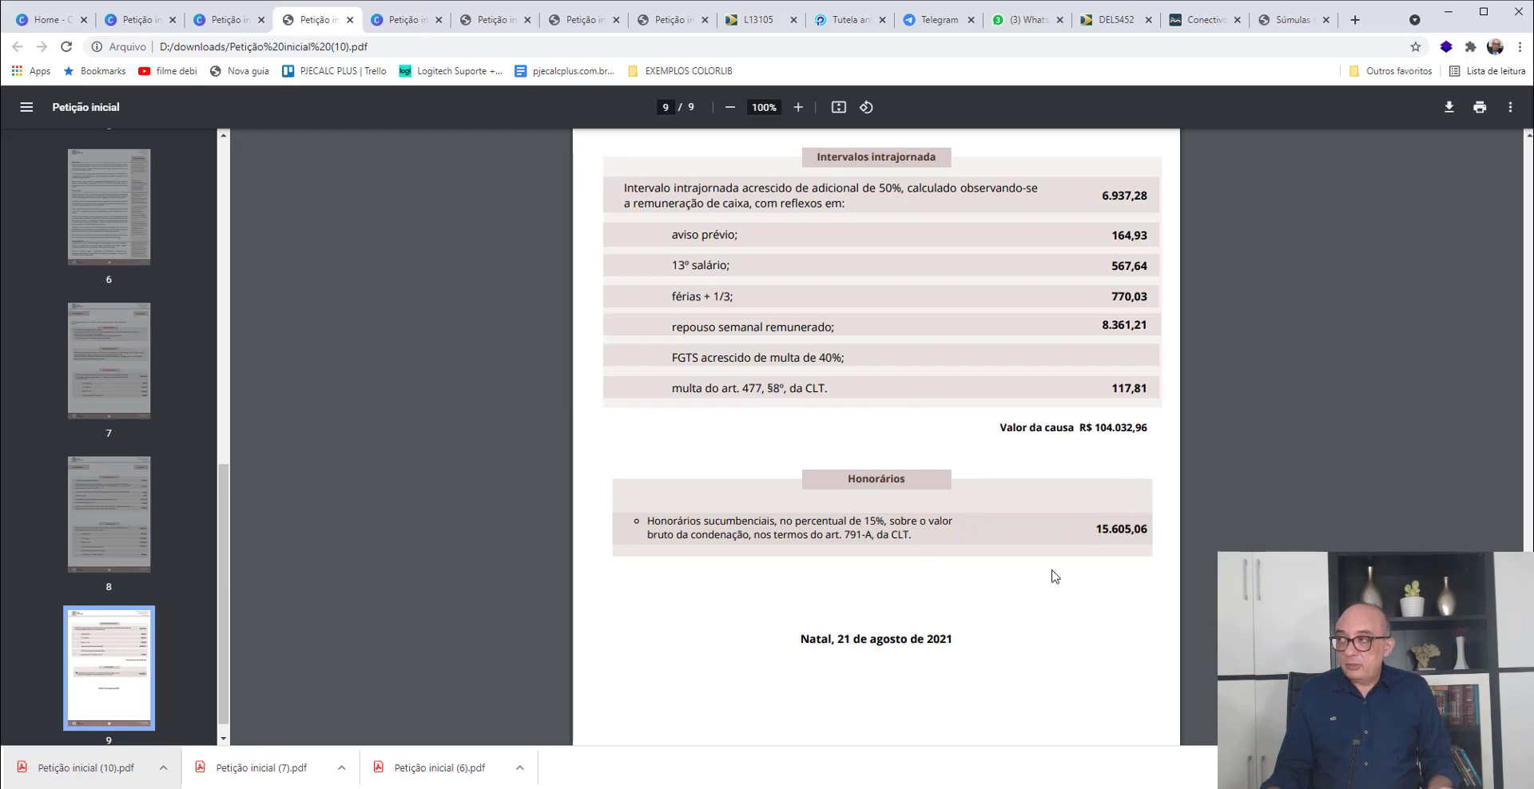
{"action": "scroll", "coordinate": [1053, 569], "scroll_direction": "up", "scroll_amount": 10}
{"action": "scroll", "coordinate": [1054, 576], "scroll_direction": "up", "scroll_amount": 5}
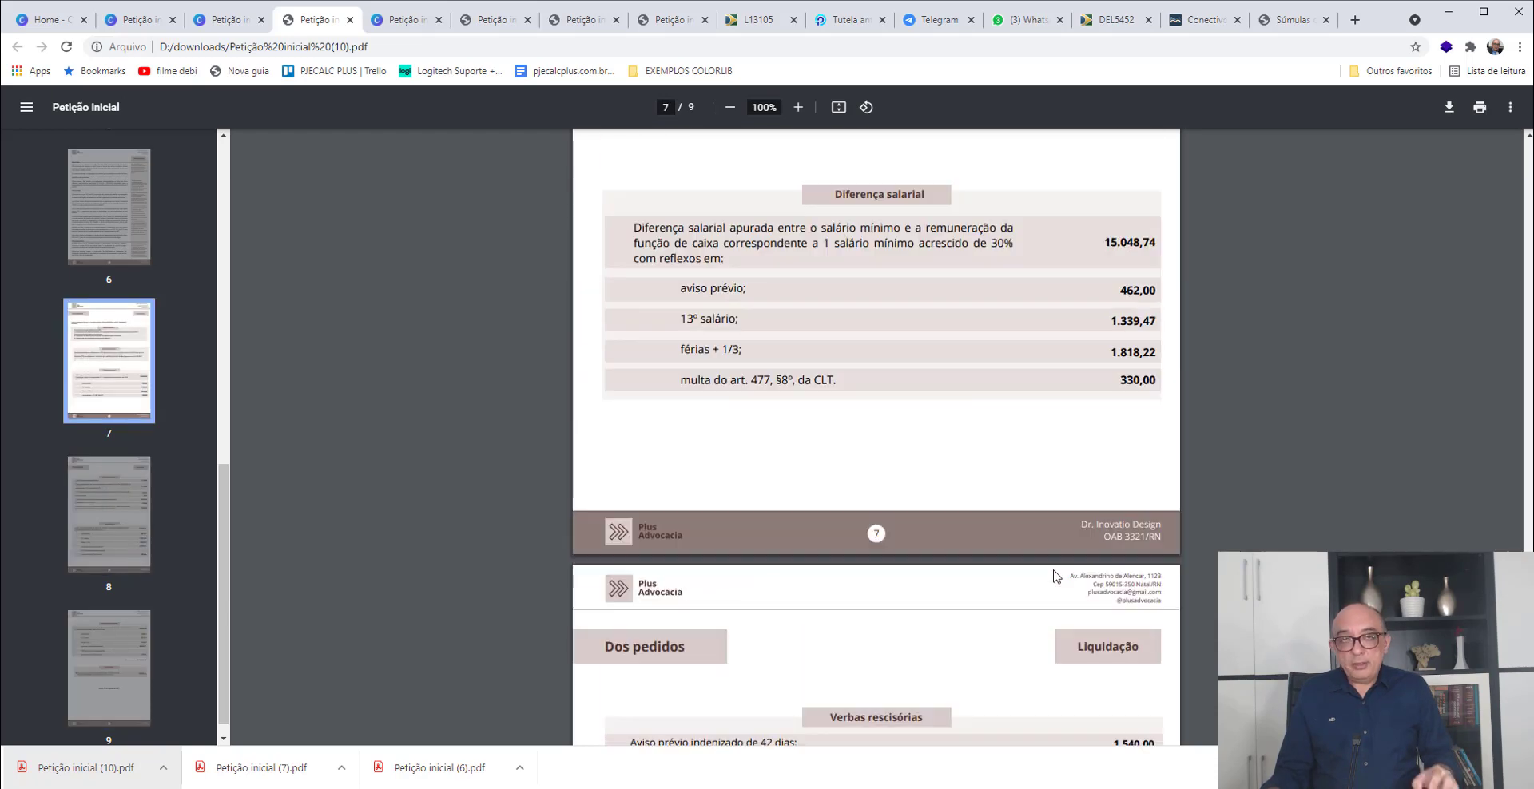